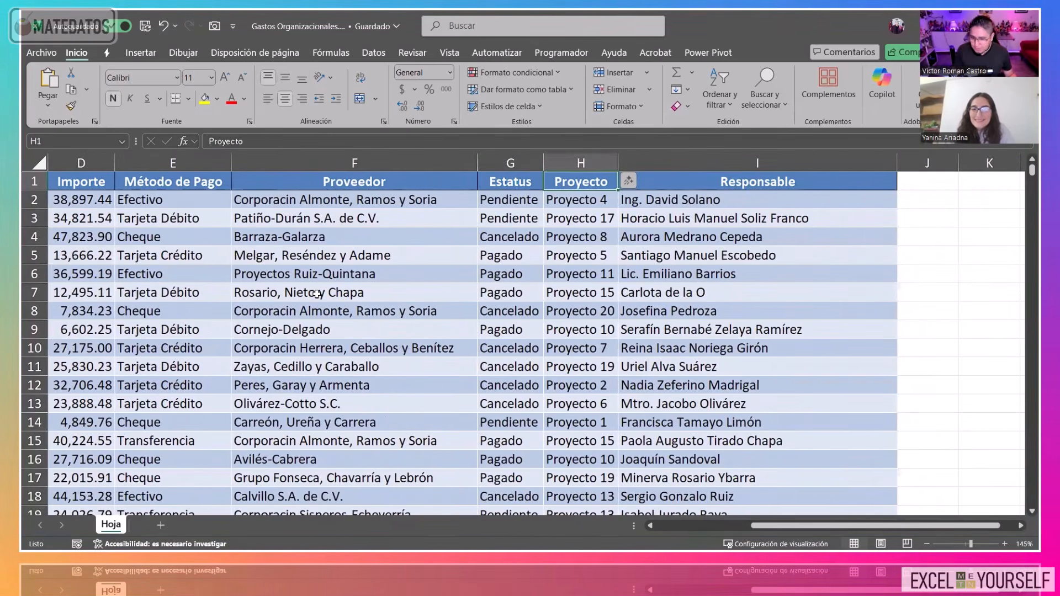
Insert a pivot table on a new worksheet from the complete expense data range A1:I10001.
key(Right)
key(ctrl+Home)
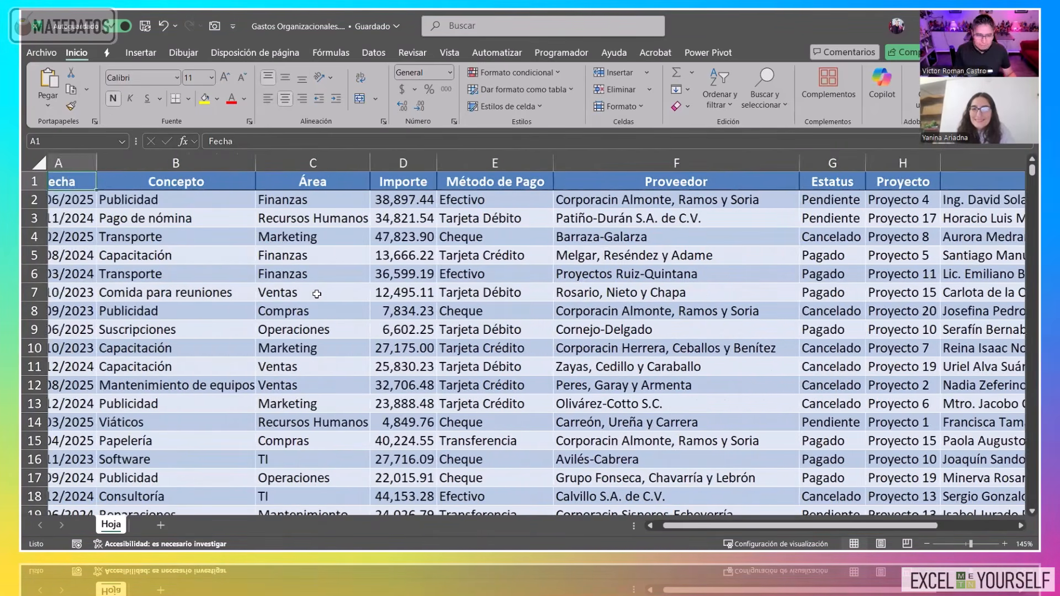
click(496, 311)
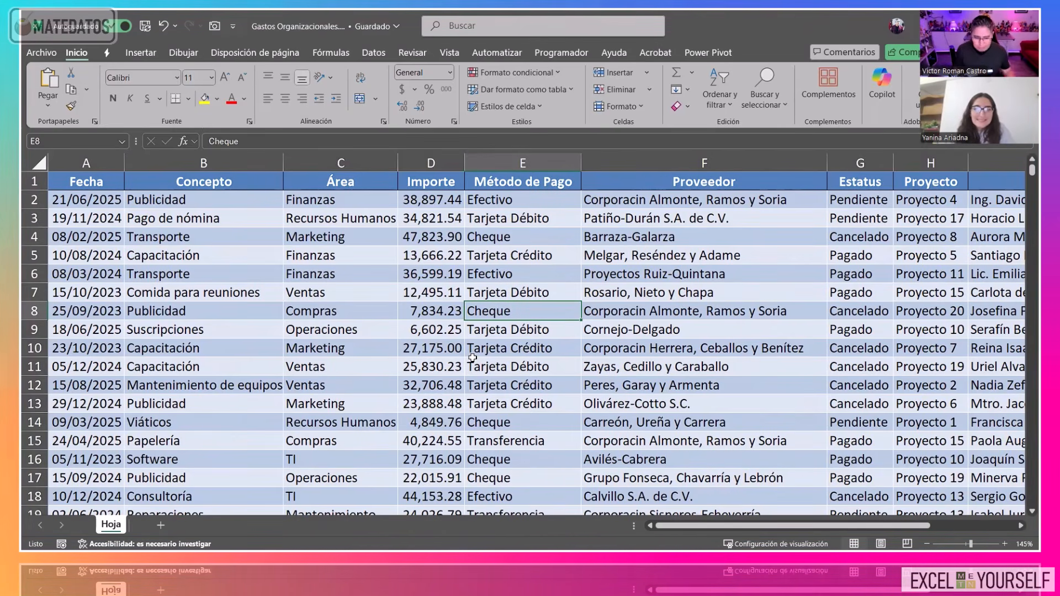
key(ctrl+Home)
ctrl+scroll(504, 353, down, 2)
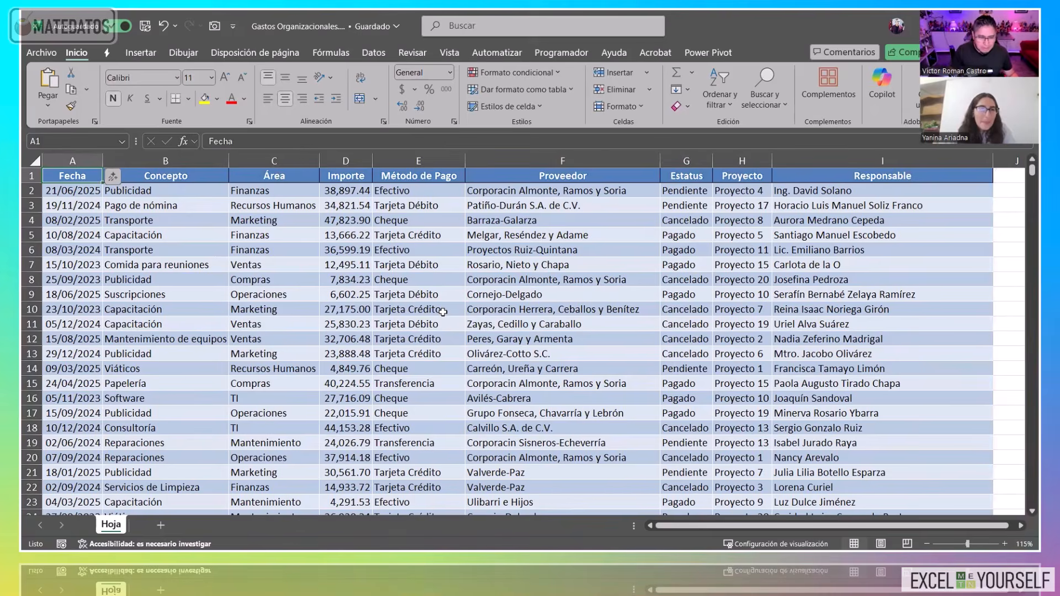
key(ctrl+shift+Right)
key(ctrl+shift+Down)
click(148, 52)
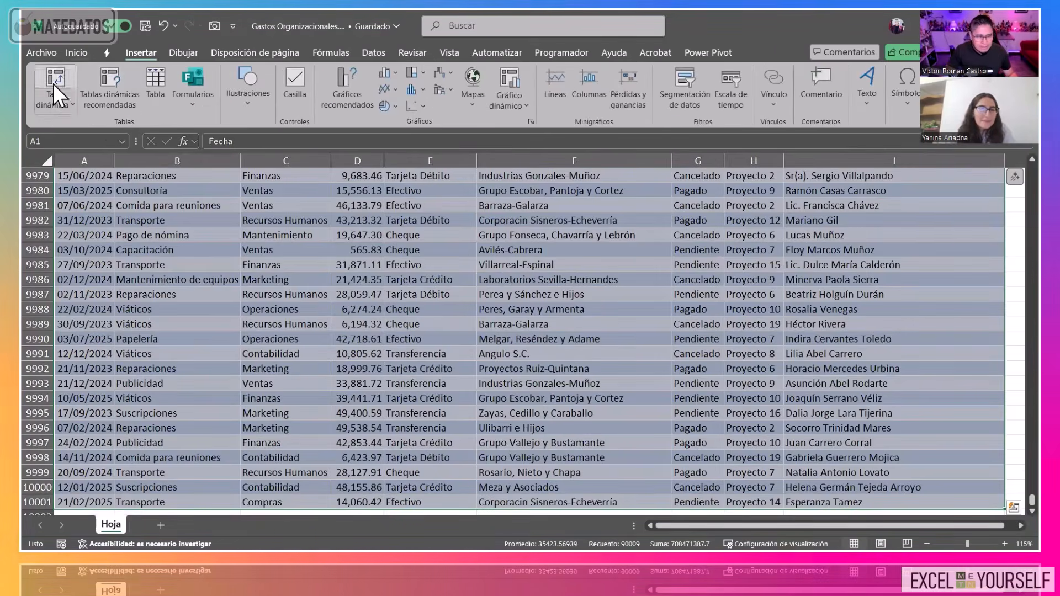
click(55, 78)
click(597, 396)
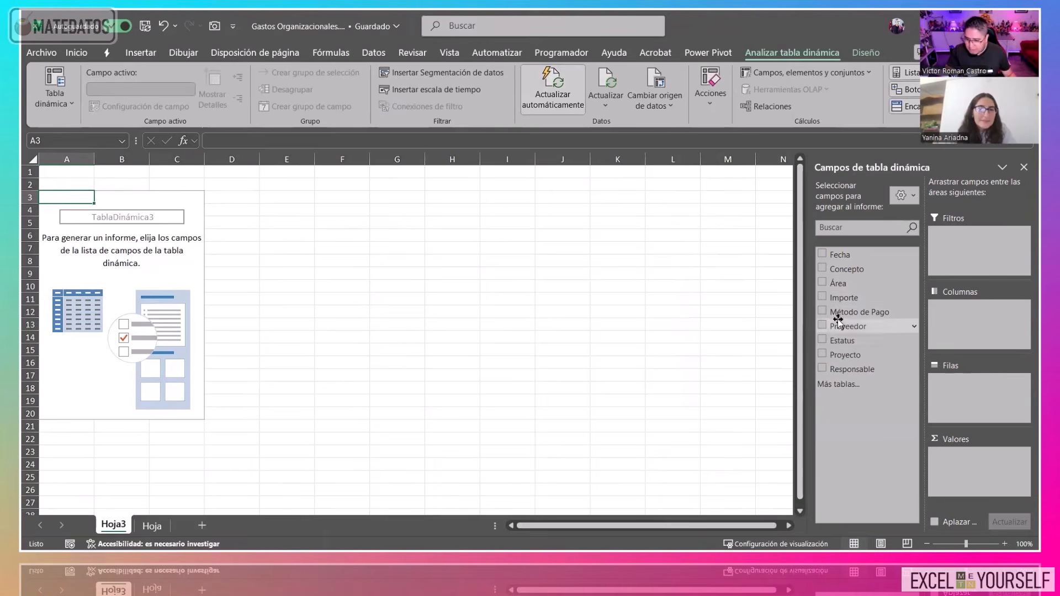
Set up the pivot table with Método de Pago as rows and the sum of Importe as values.
drag(859, 314, 970, 337)
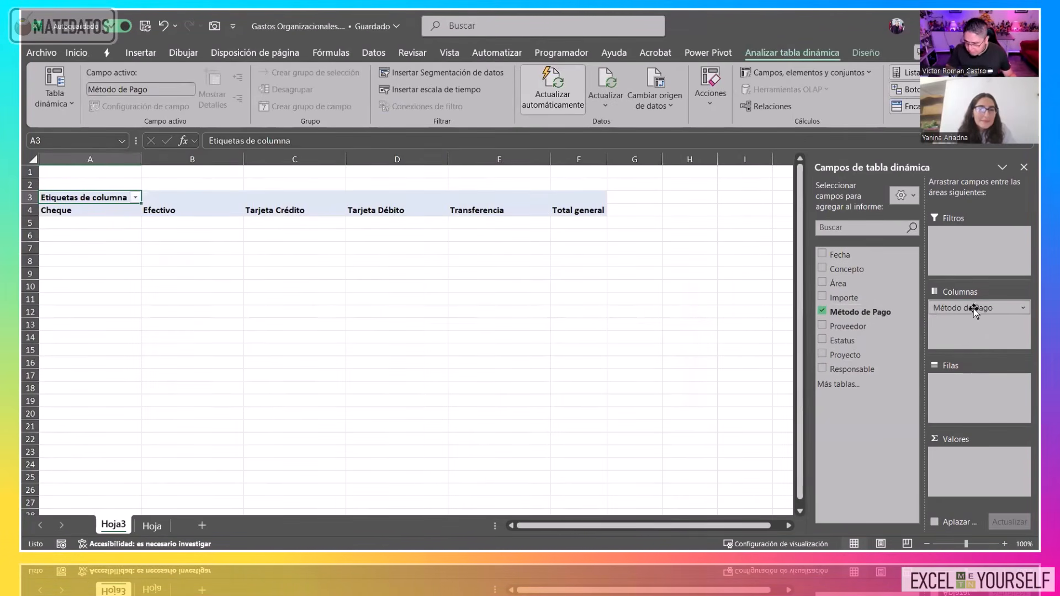
drag(971, 400, 971, 398)
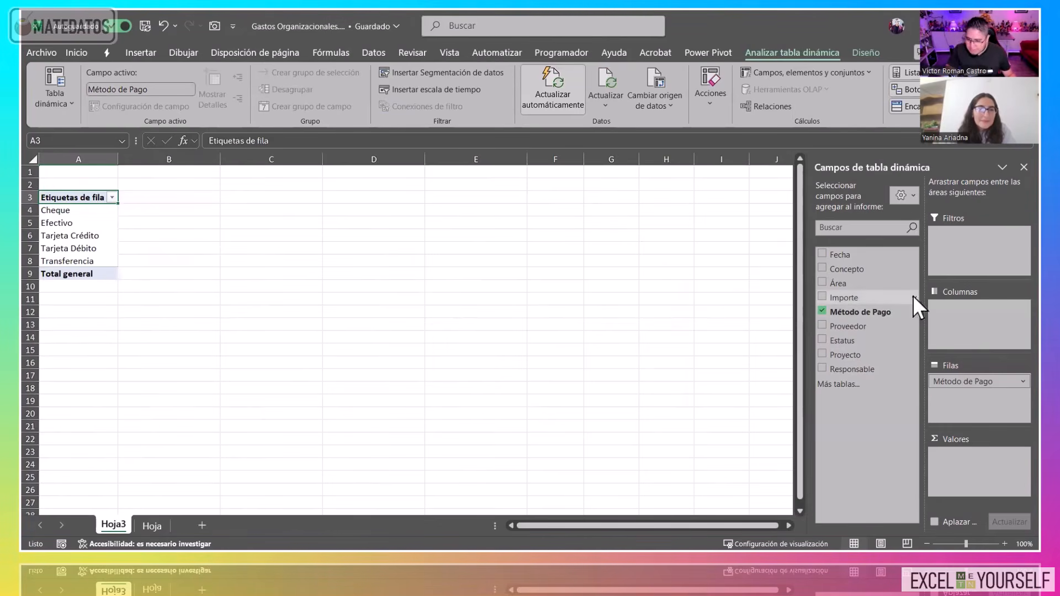
drag(919, 434, 963, 458)
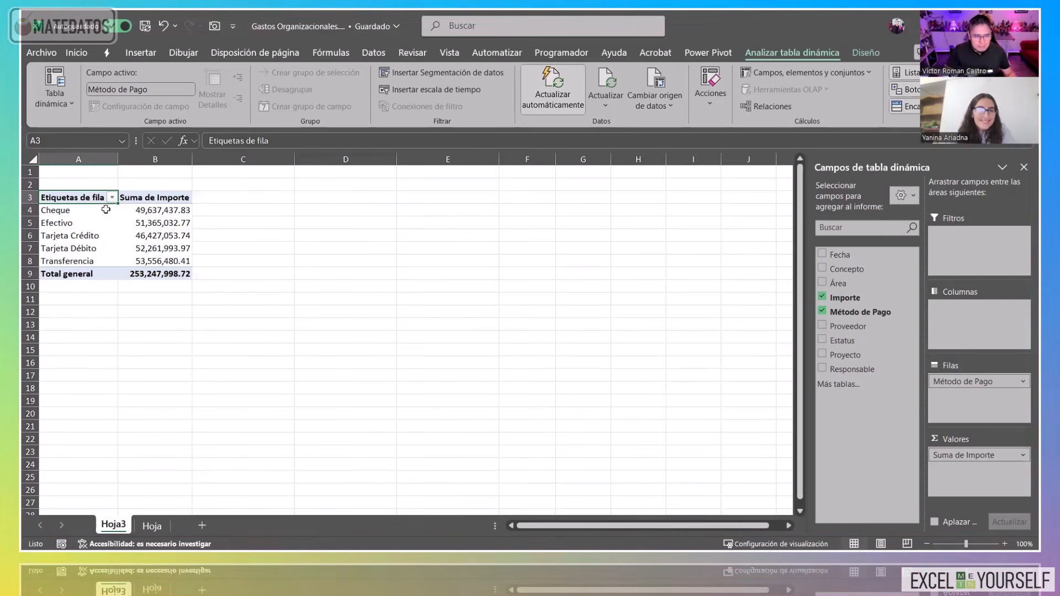
Copy the payment method pivot table and paste the duplicate at cell A13.
drag(89, 200, 151, 278)
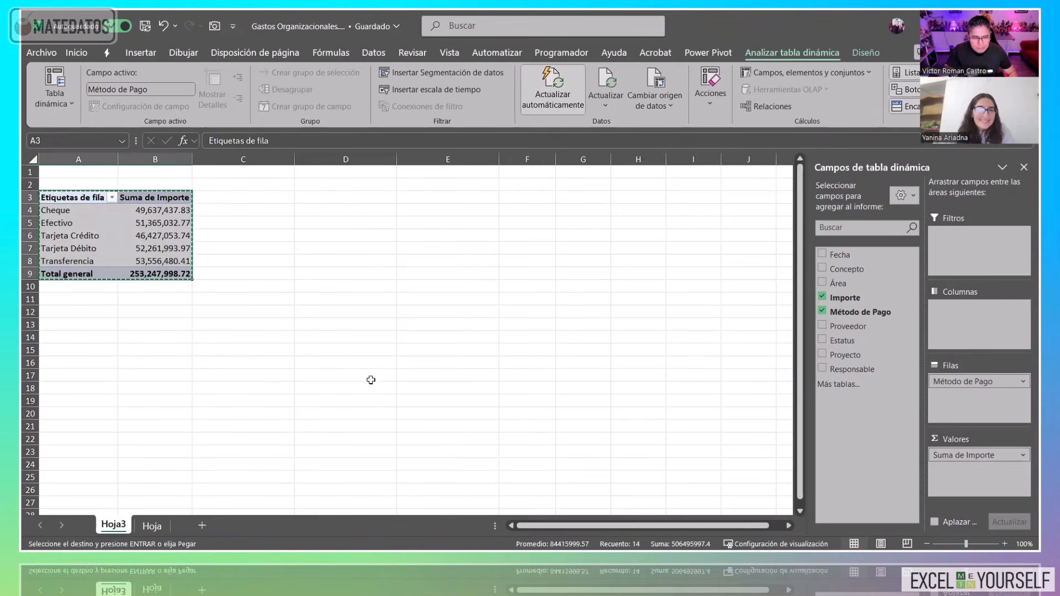
click(79, 322)
key(ctrl+v)
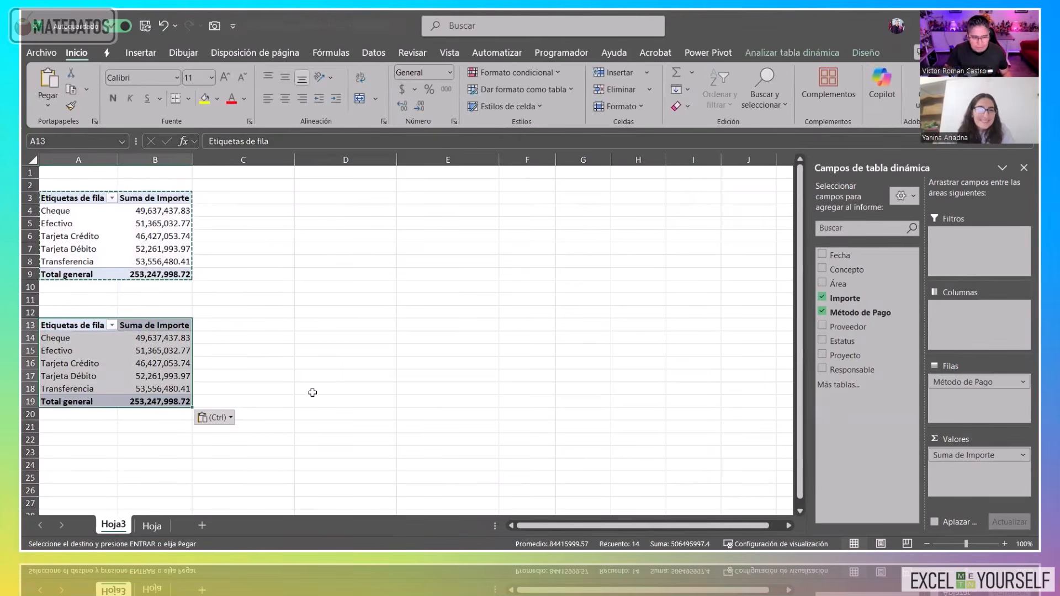
Replace Método de Pago with Concepto as the row field of the copied pivot table.
drag(935, 382, 881, 375)
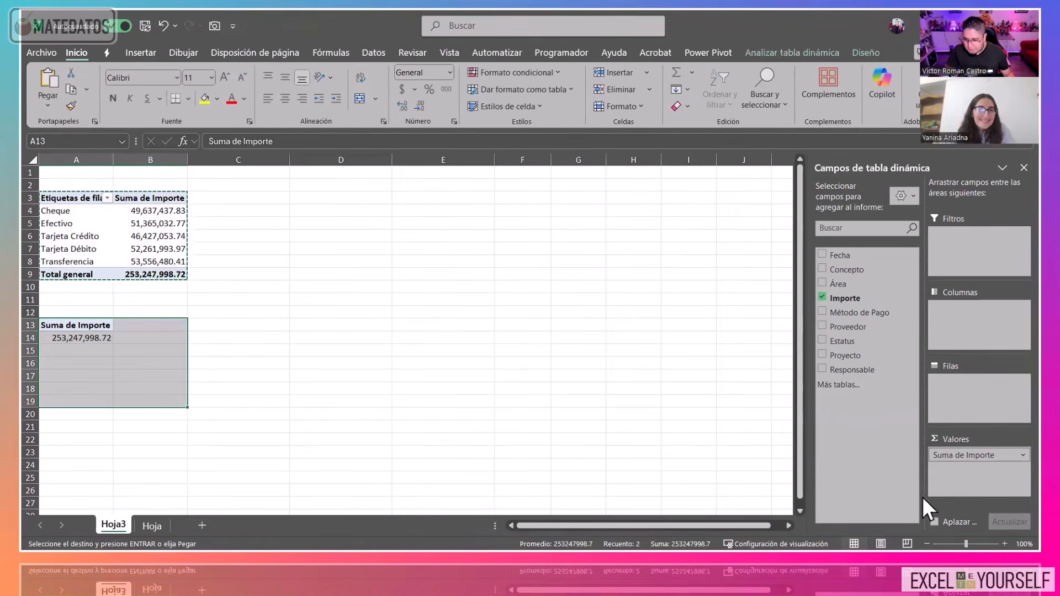
drag(869, 329, 888, 359)
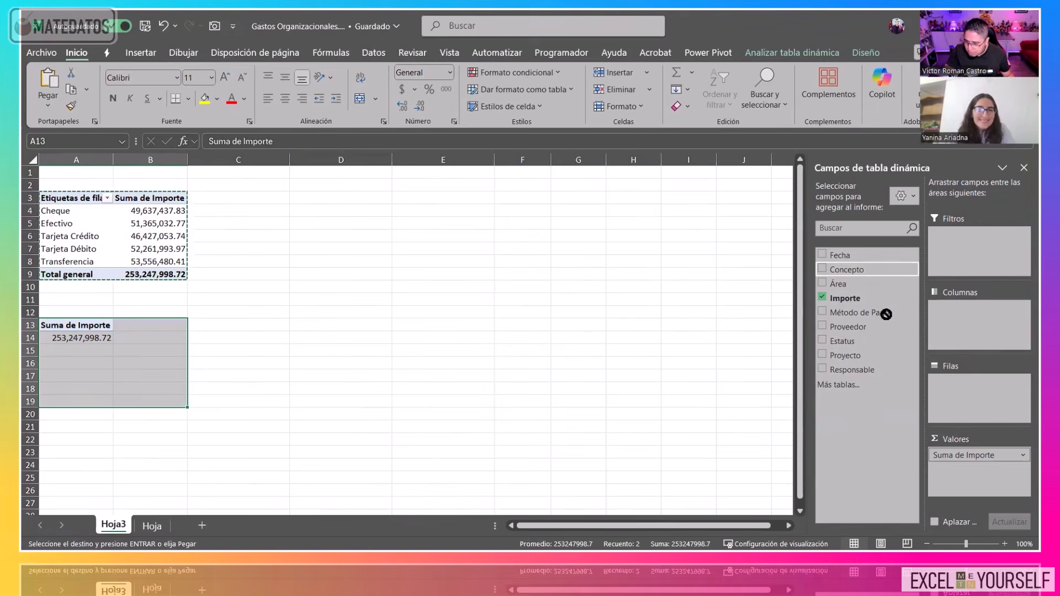
drag(966, 389, 966, 389)
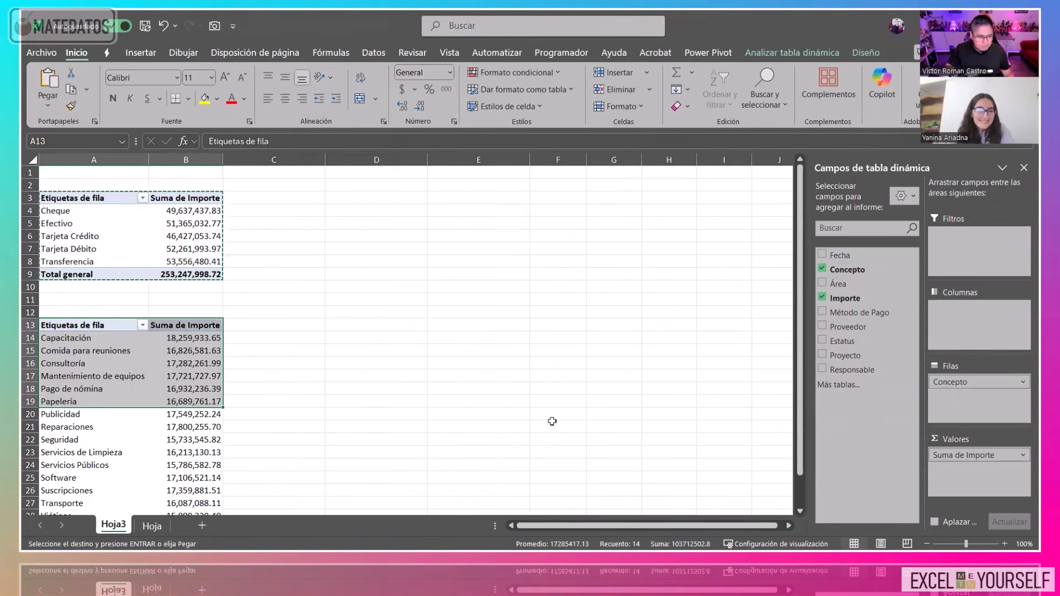
Review the amounts by concept and compare the grand totals of the two pivot tables.
scroll(201, 402, down, 2)
scroll(197, 386, up, 1)
click(197, 386)
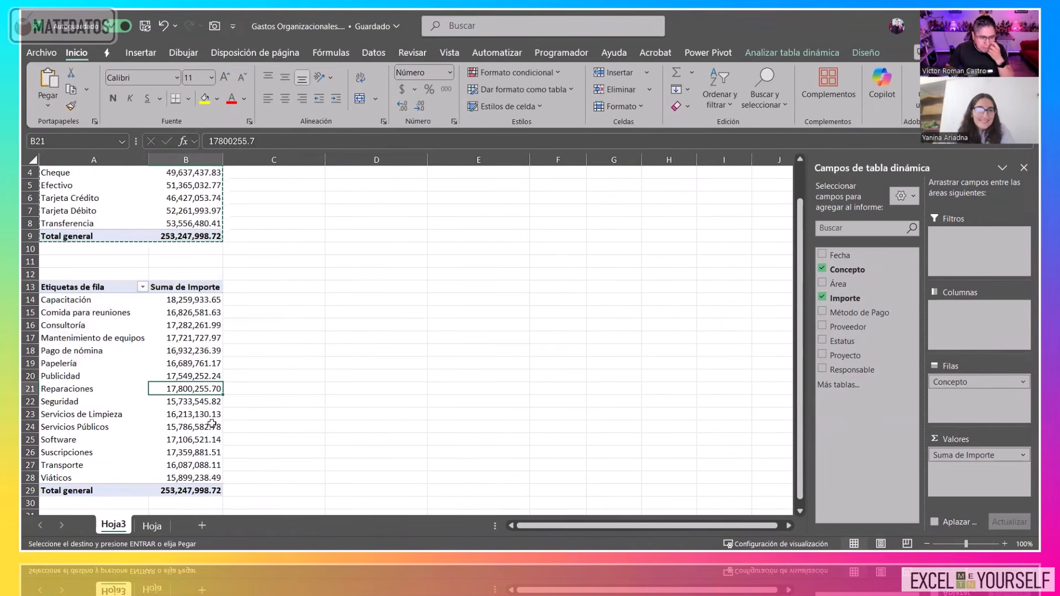
scroll(222, 389, up, 1)
scroll(210, 386, down, 3)
click(193, 338)
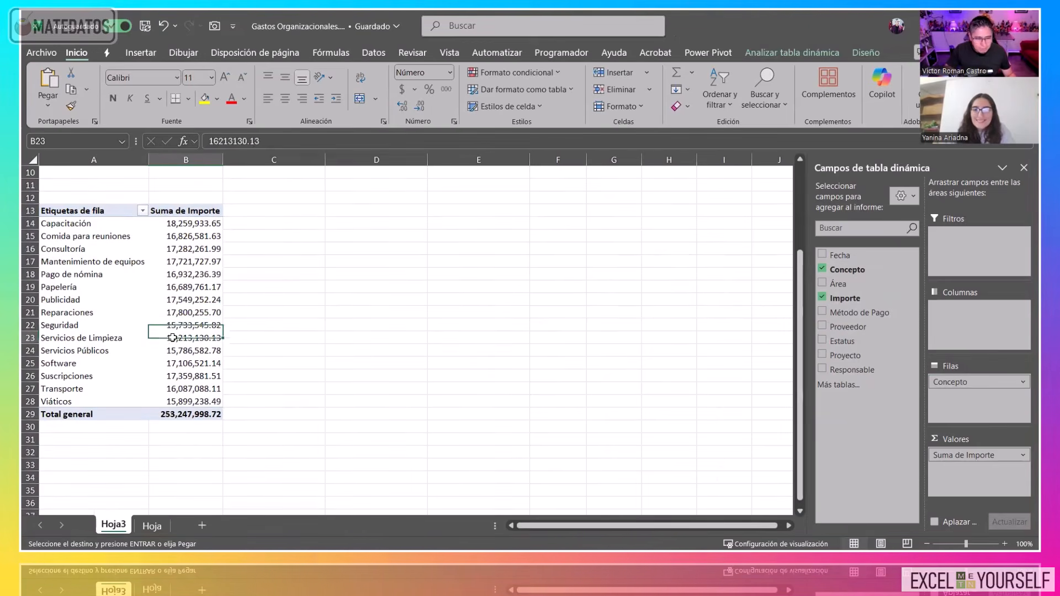
scroll(200, 380, up, 3)
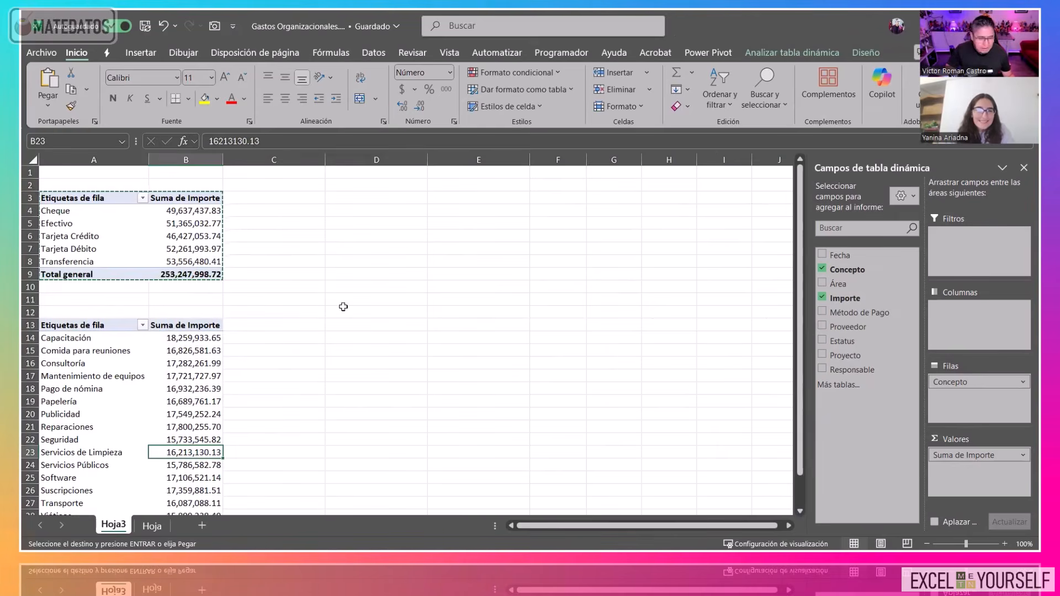
scroll(343, 292, down, 4)
scroll(353, 280, up, 3)
scroll(362, 279, up, 1)
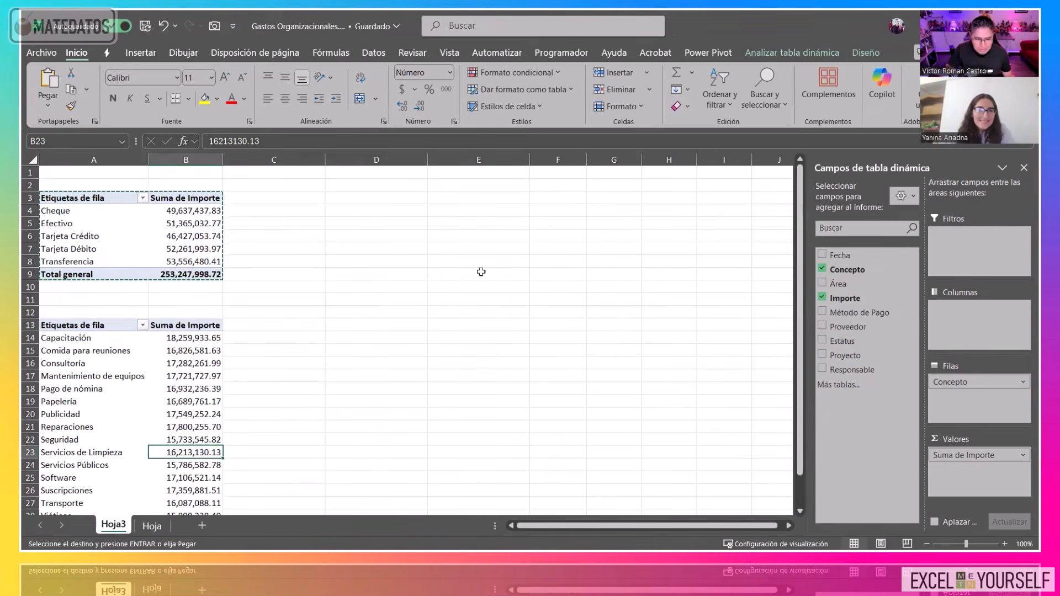
Insert another pivot table from range A1:I10001 of sheet Hoja at cell D3 of the existing sheet Hoja3.
click(390, 199)
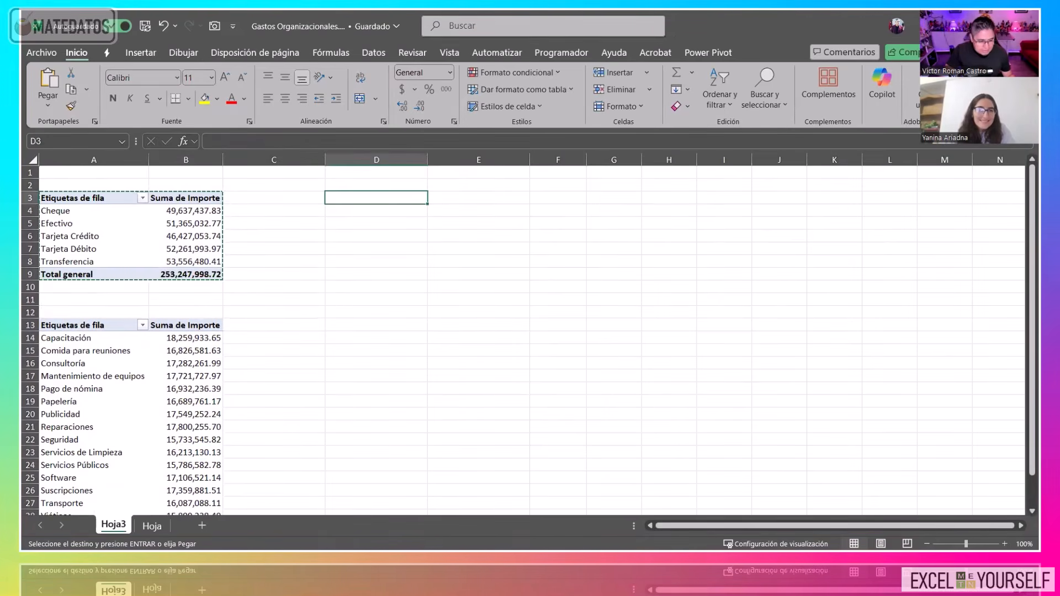
click(153, 525)
key(ctrl+Home)
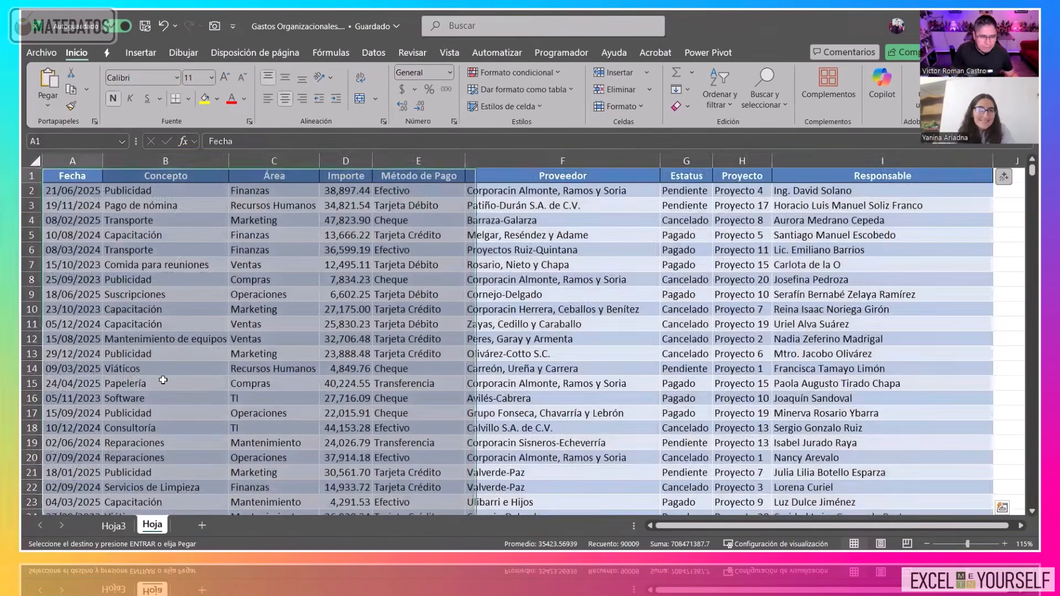
key(ctrl+shift+Right)
key(ctrl+shift+Down)
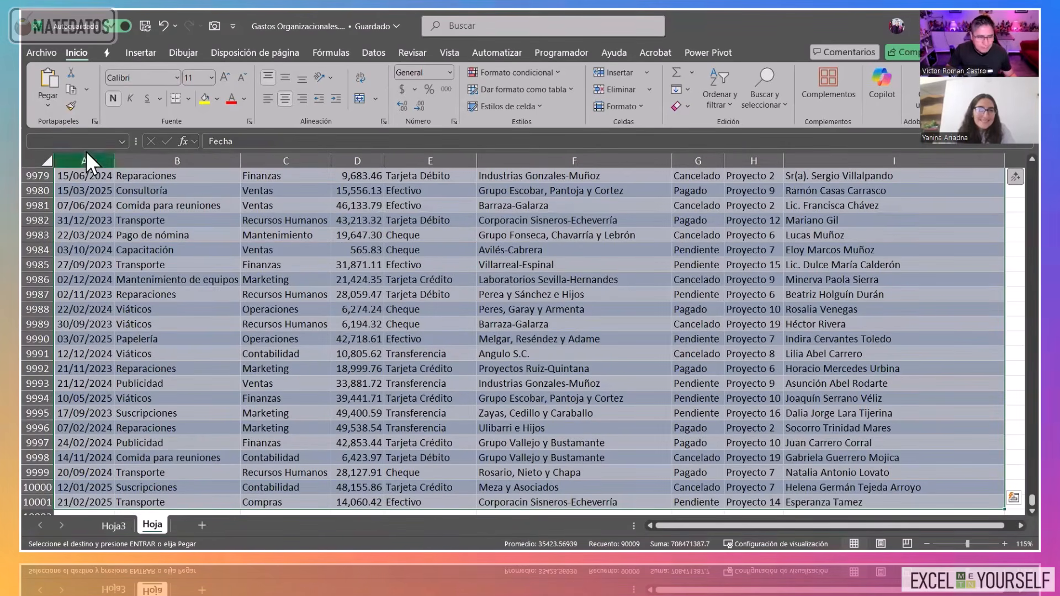
key(ctrl+q)
key(Escape)
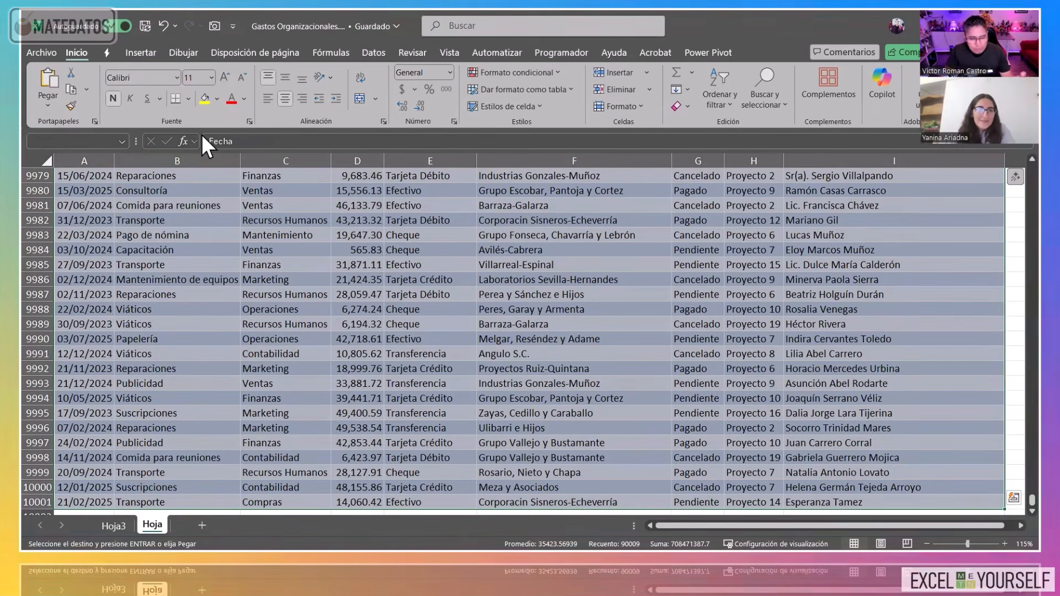
click(141, 52)
click(56, 80)
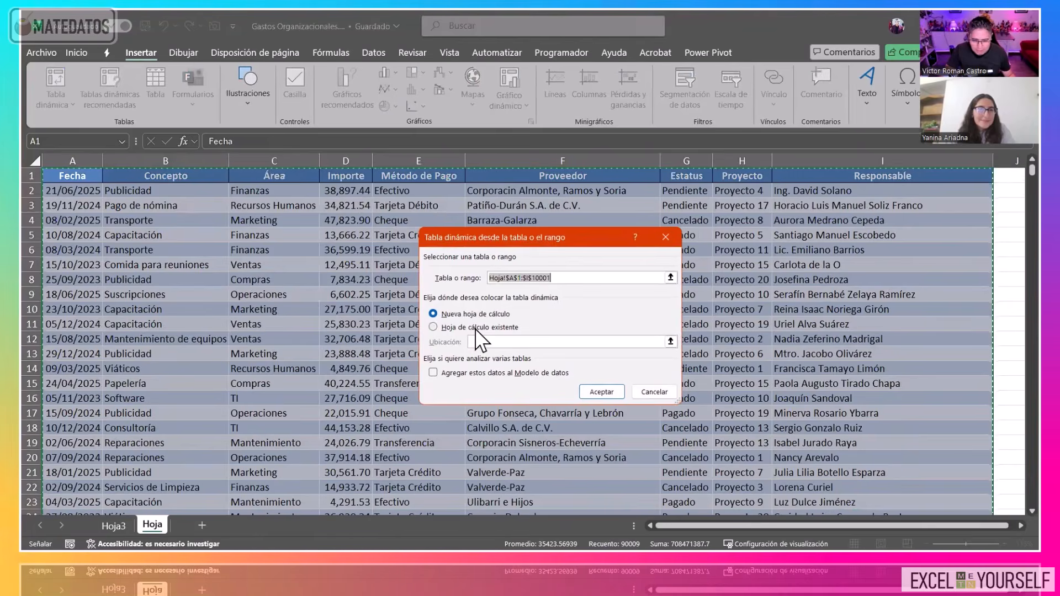
click(475, 328)
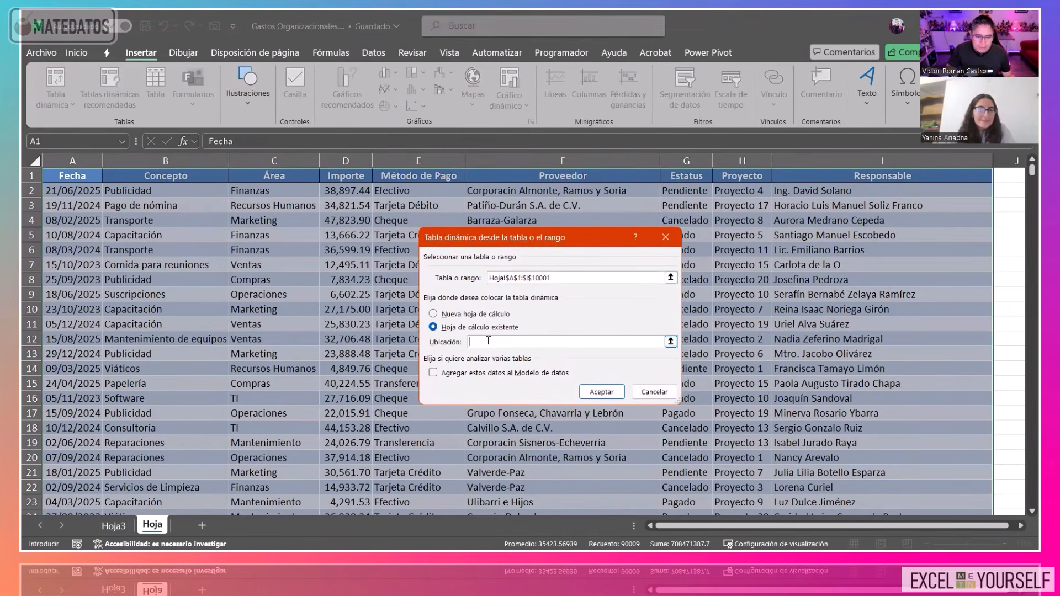
click(113, 526)
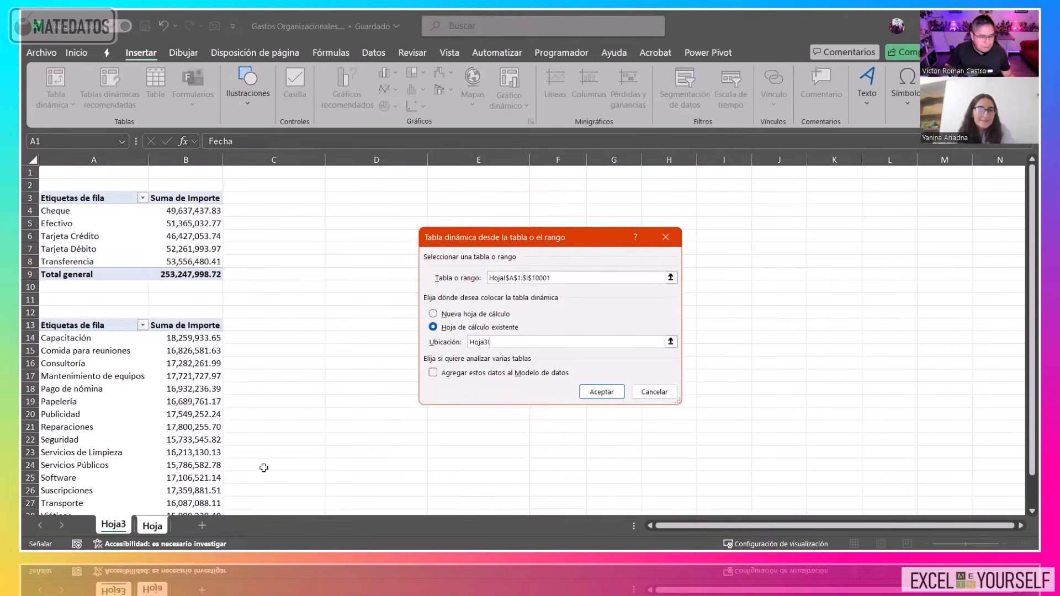
click(602, 391)
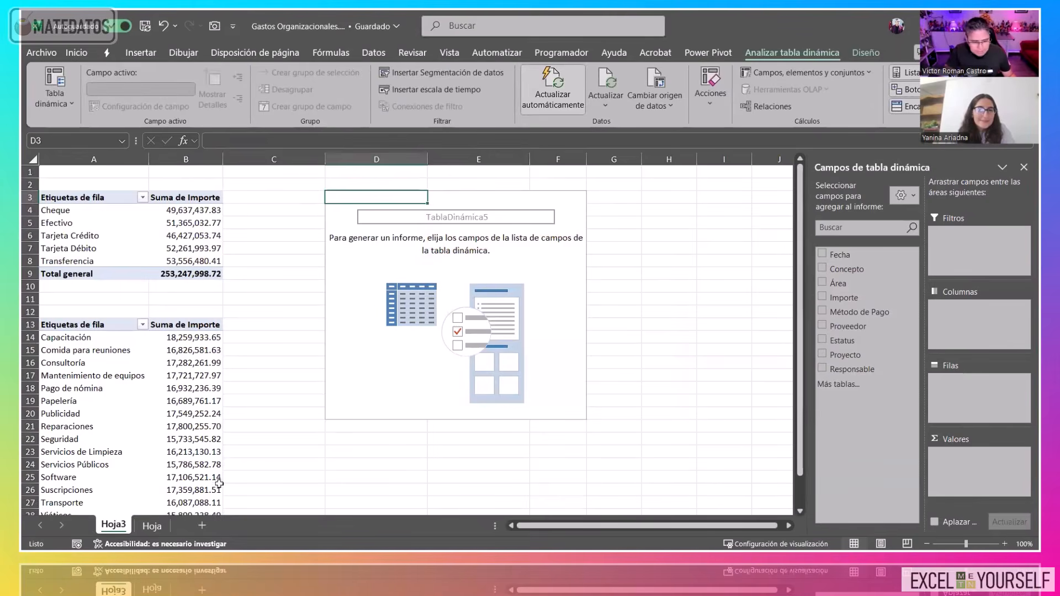
Summarize Importe by Área in the new pivot table, with Área as rows, and narrow the empty column C.
click(153, 525)
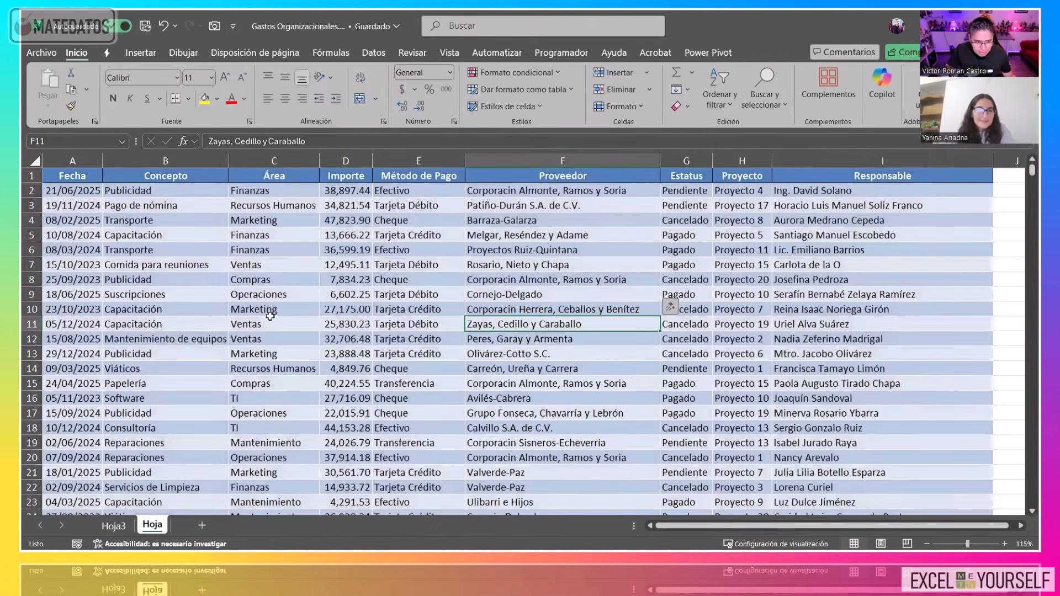
click(122, 524)
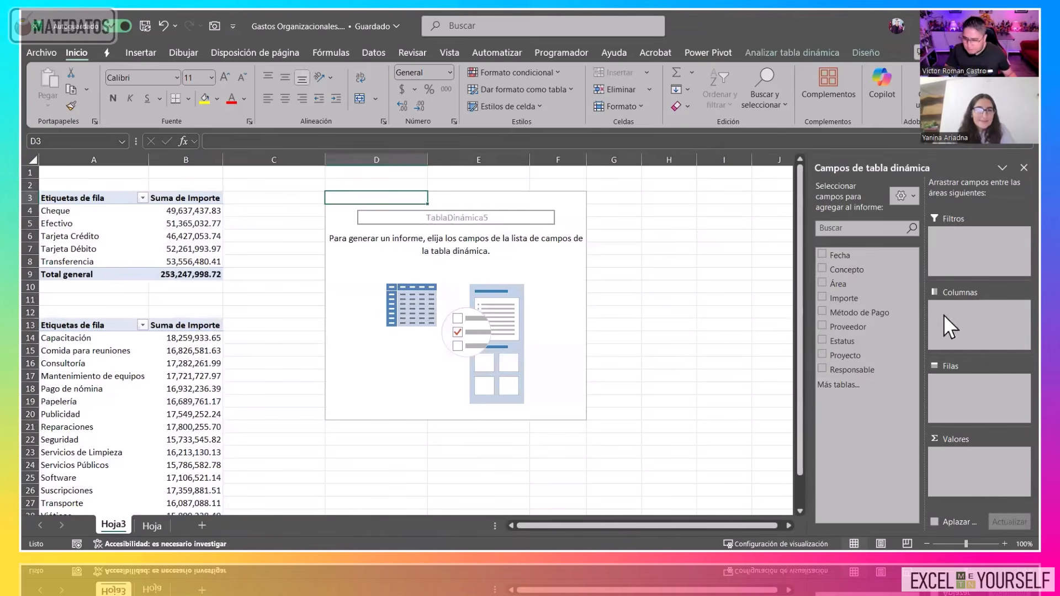
drag(838, 283, 961, 325)
drag(974, 408, 963, 397)
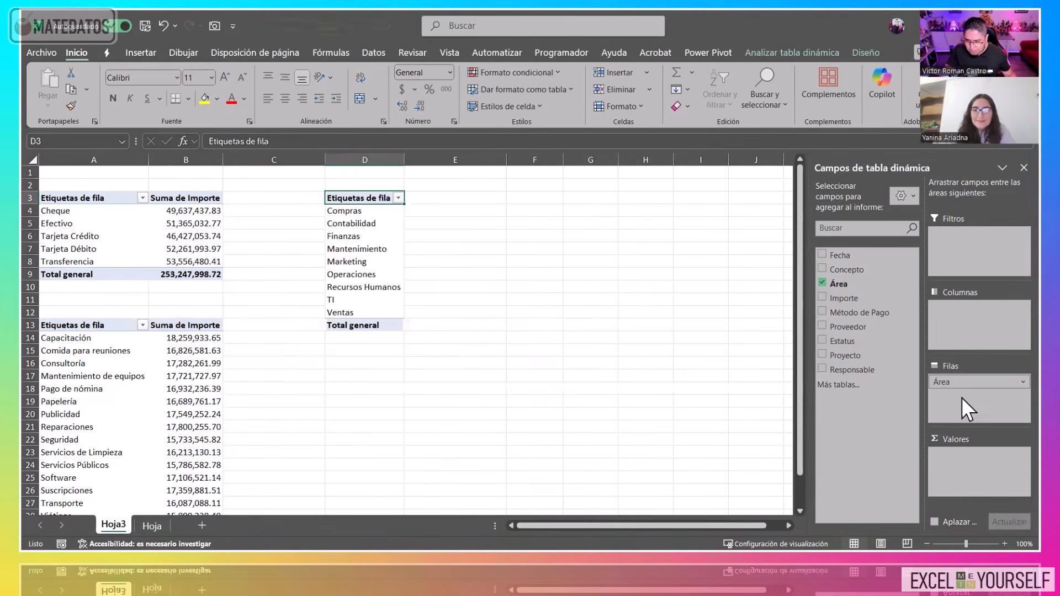
drag(844, 298, 983, 486)
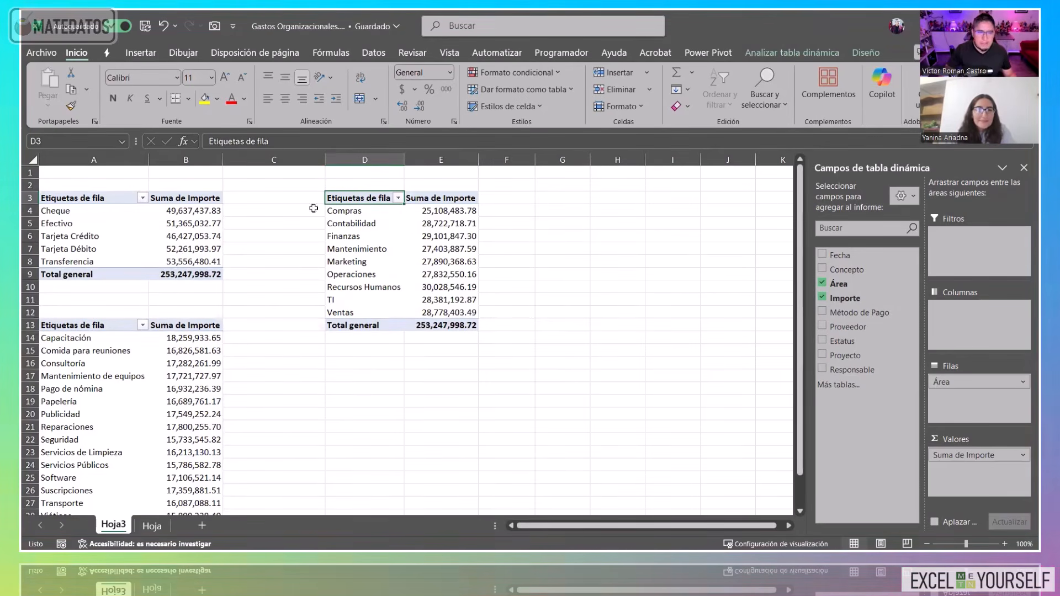
drag(325, 160, 262, 160)
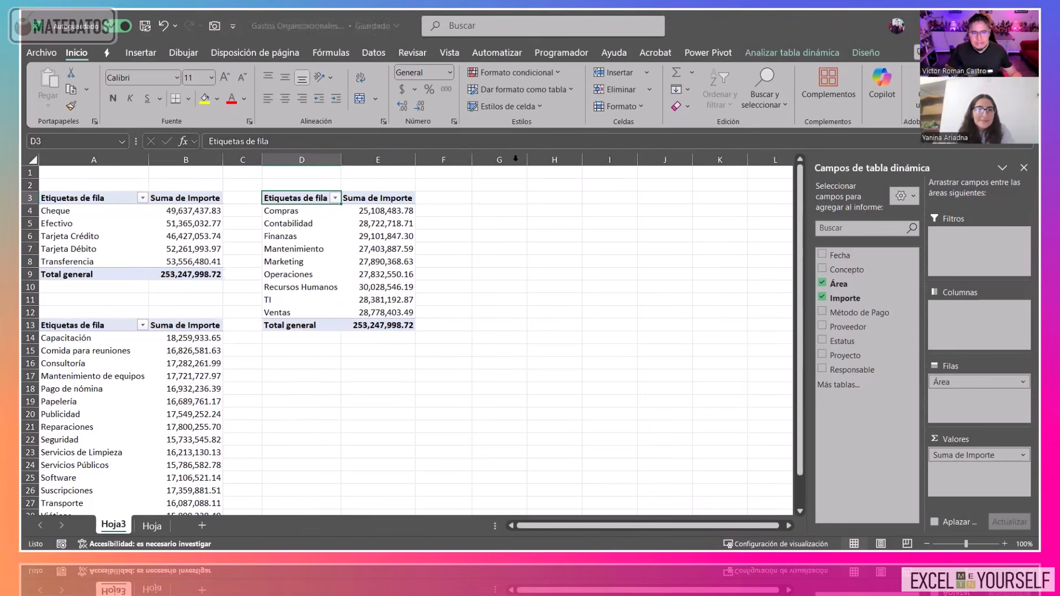
click(778, 53)
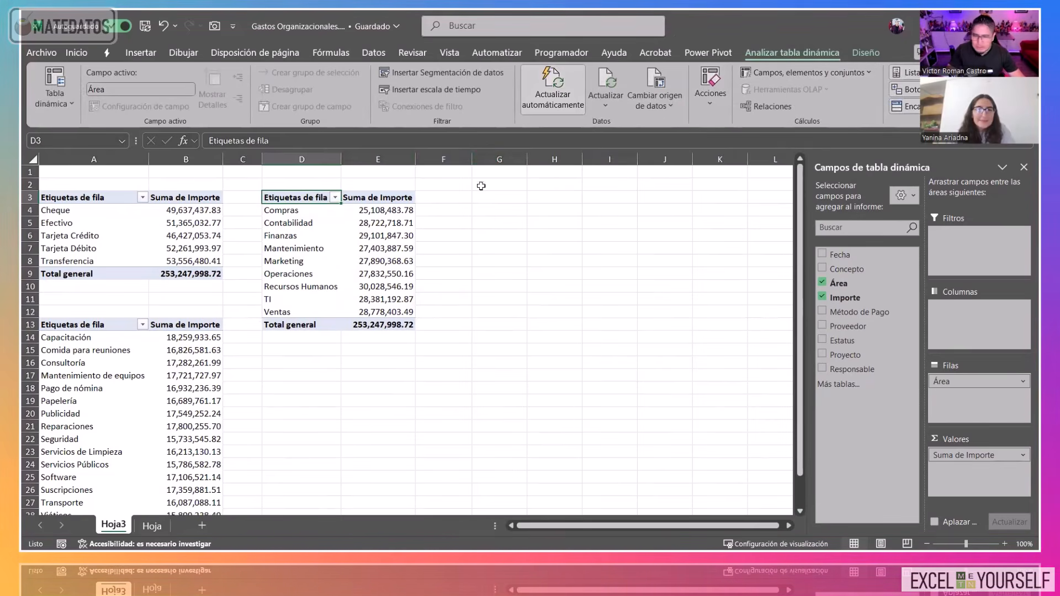
click(166, 224)
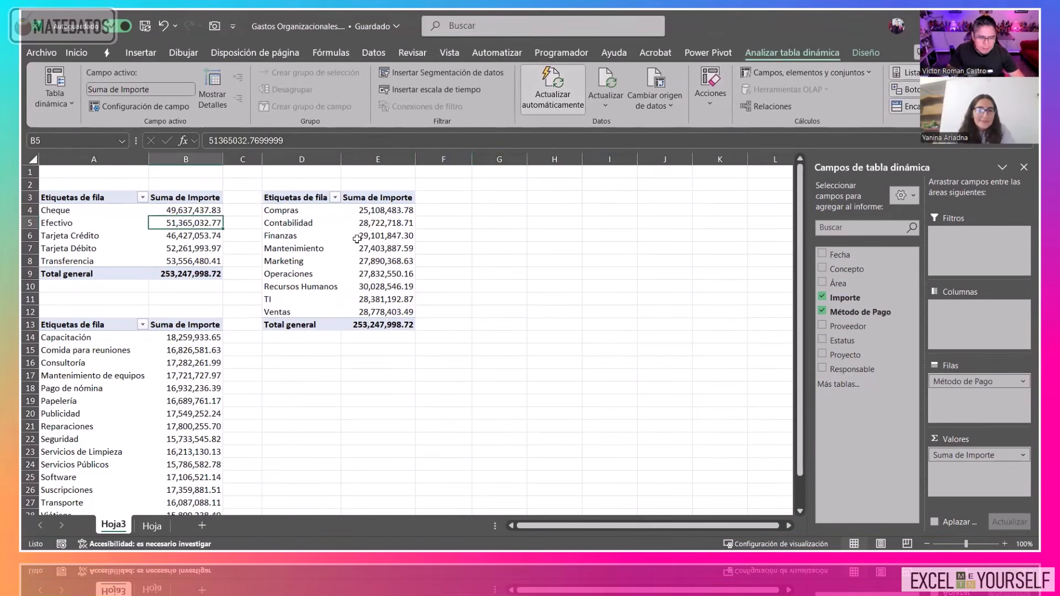
click(141, 379)
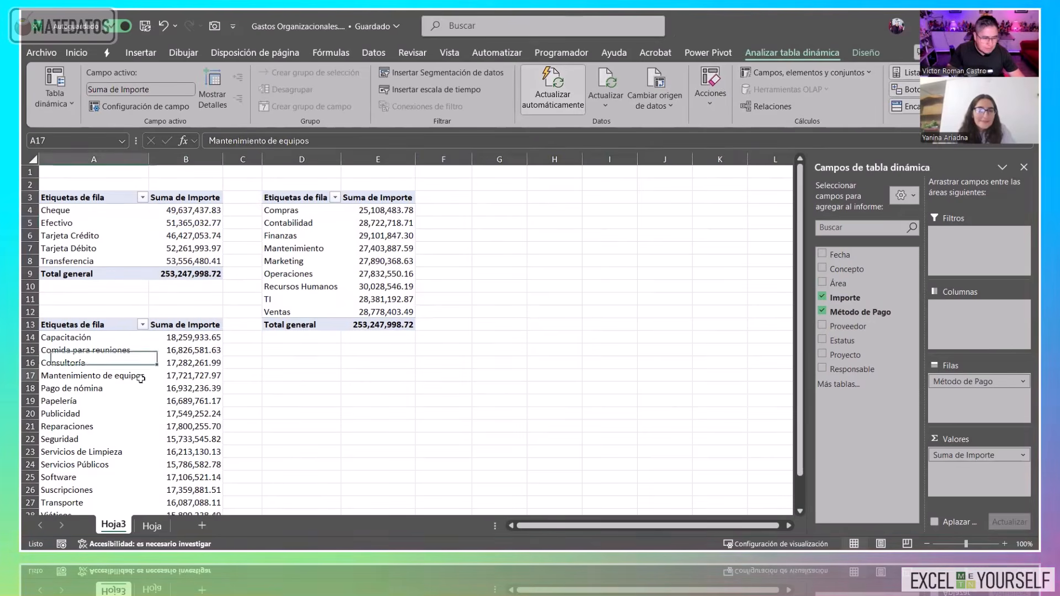
click(156, 246)
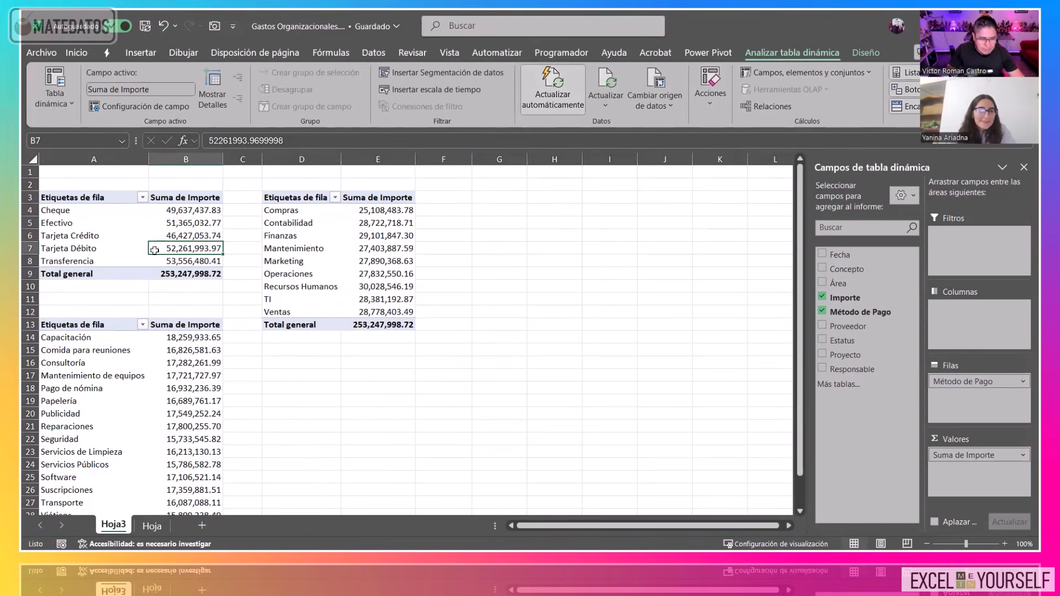
click(126, 230)
click(160, 223)
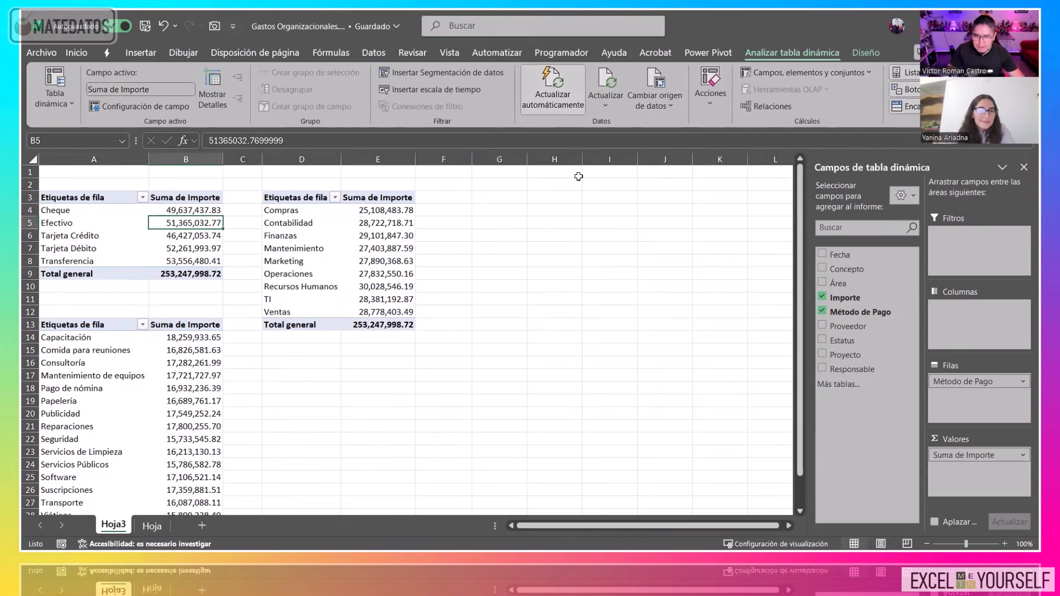
Insert slicers for the Proveedor and Proyecto fields of the pivot table that sums Importe by payment method.
click(424, 75)
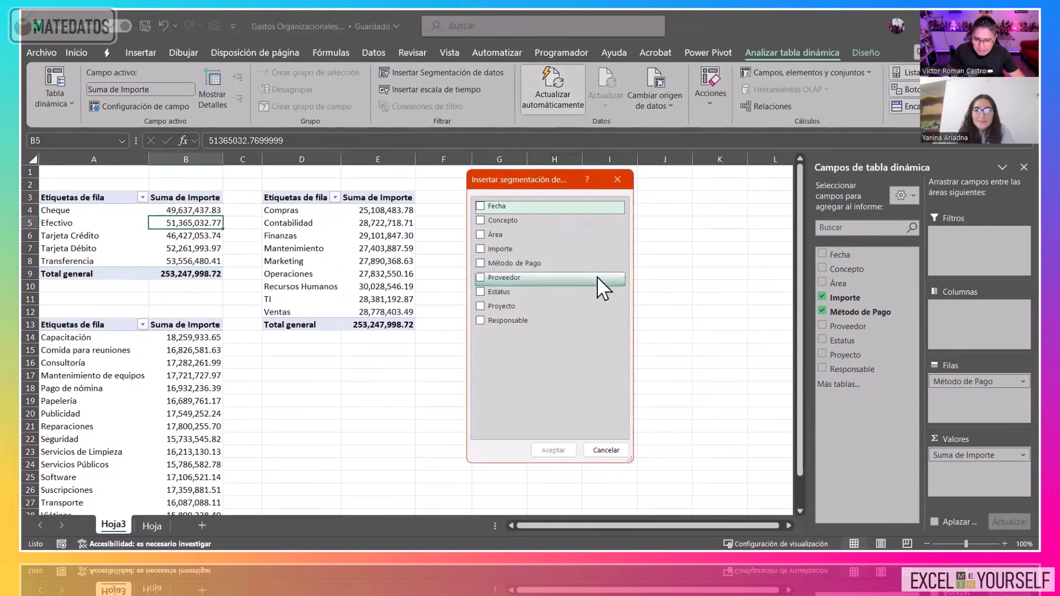
click(479, 277)
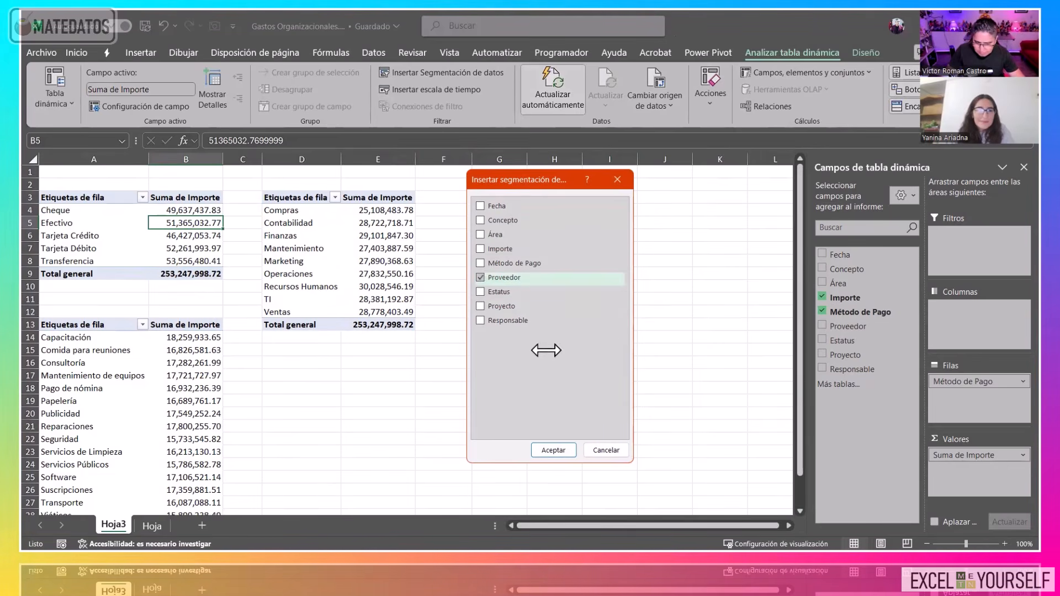
click(480, 306)
click(553, 450)
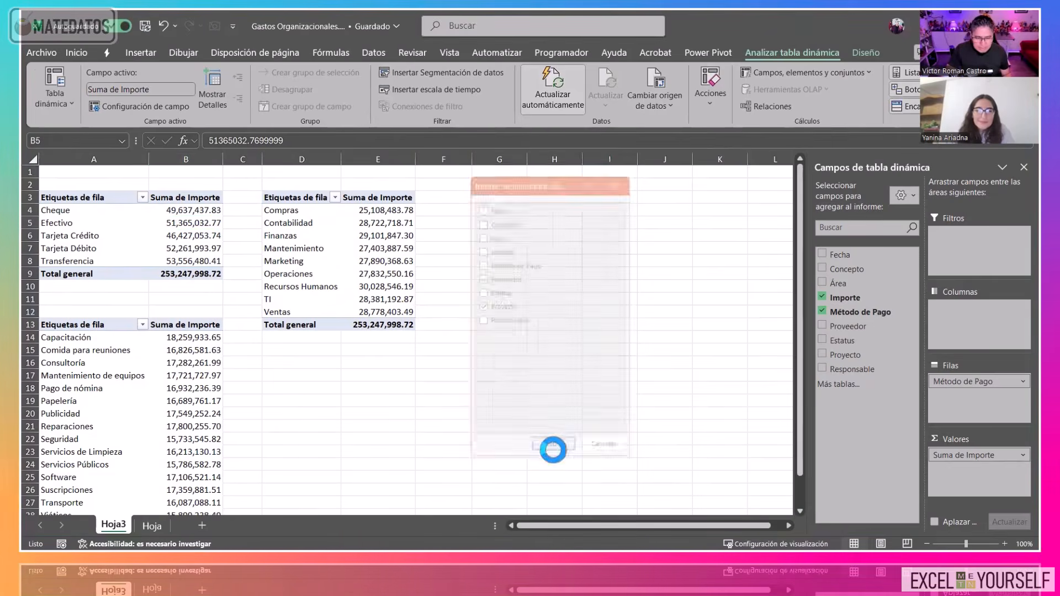
Arrange the Proveedor and Proyecto slicers side by side in the empty area beside the pivot tables, with Proveedor nearest the tables.
drag(400, 283, 686, 208)
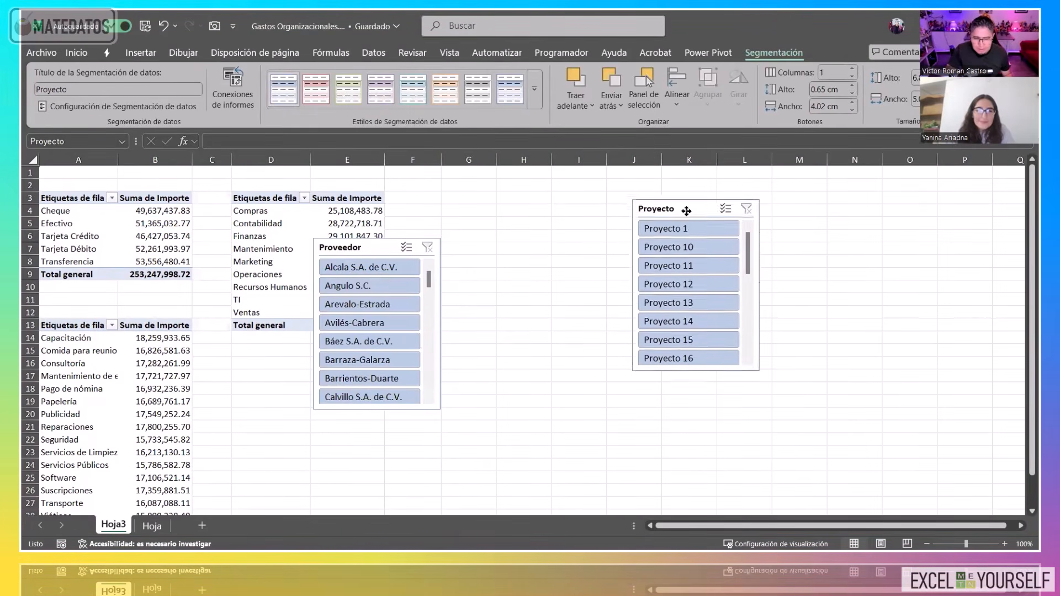
drag(364, 248, 535, 203)
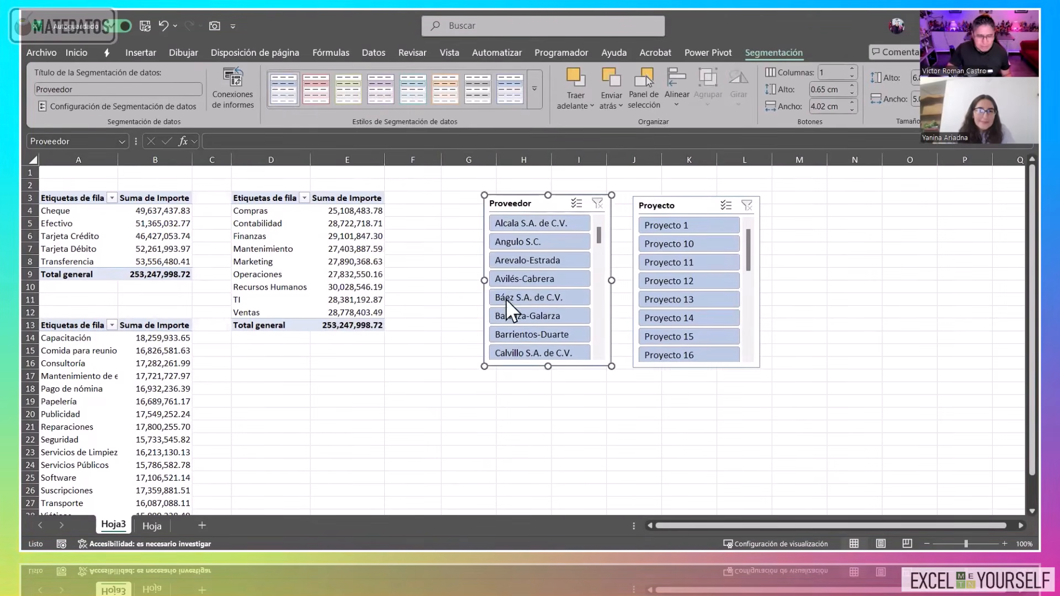
click(421, 360)
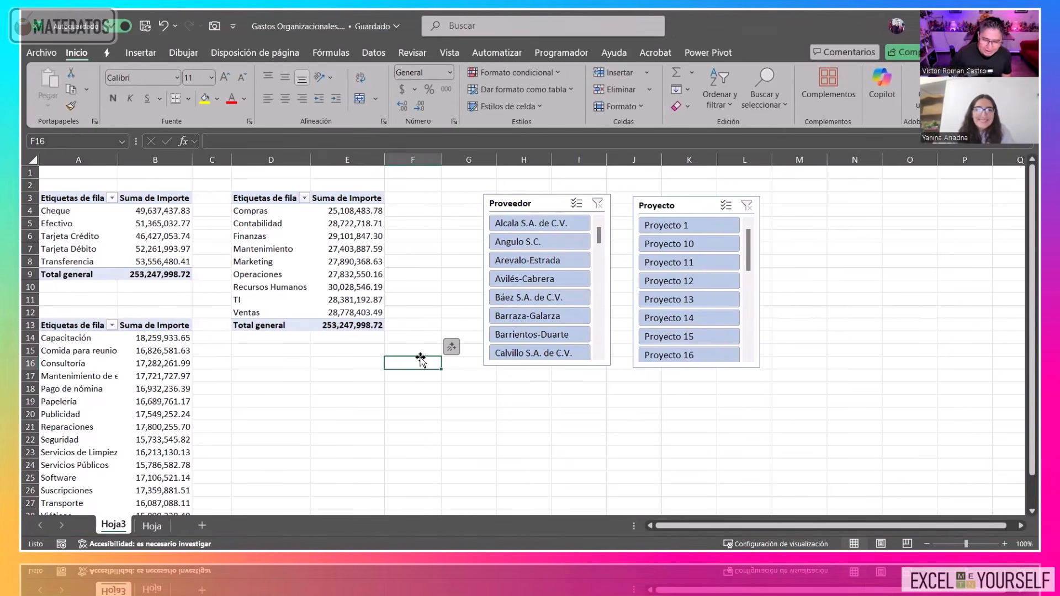
Filter with the Proveedor slicer by Alcala S.A. de C.V. and by Angulo S.C., clearing the filter after each selection.
click(550, 227)
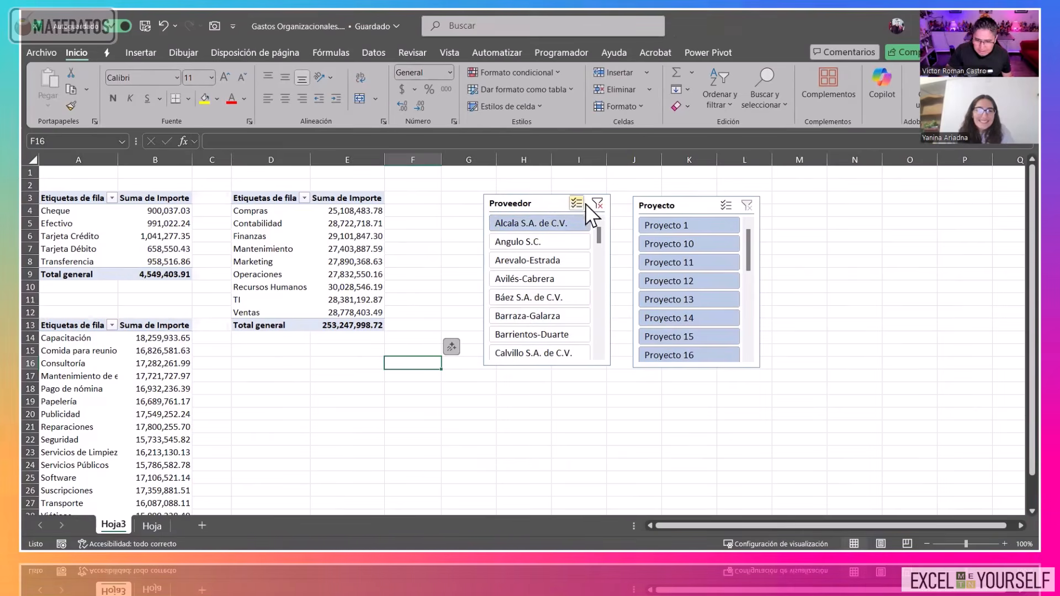
click(597, 204)
shift+click(538, 243)
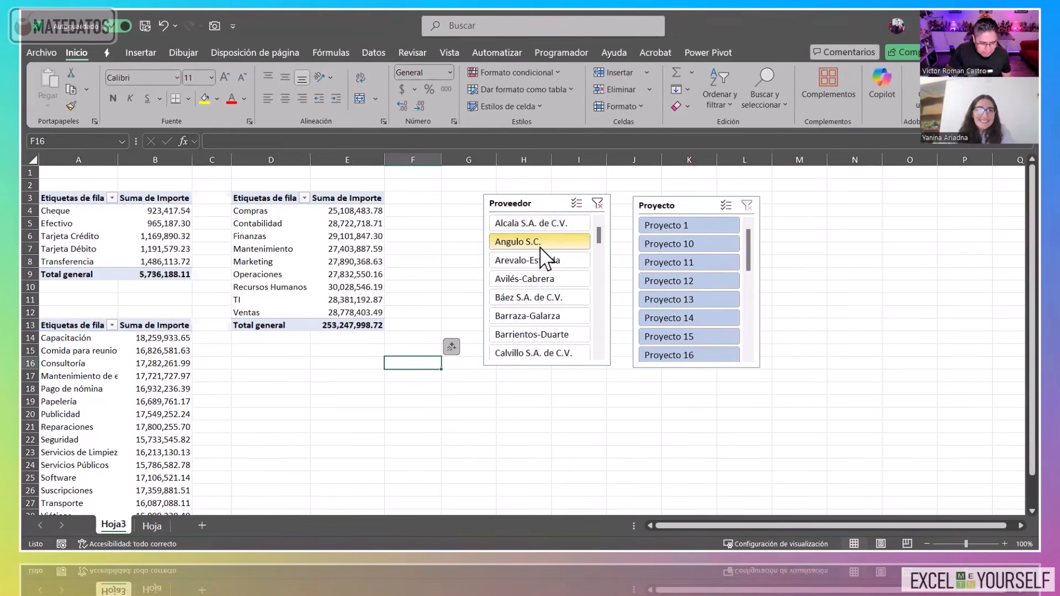
click(597, 203)
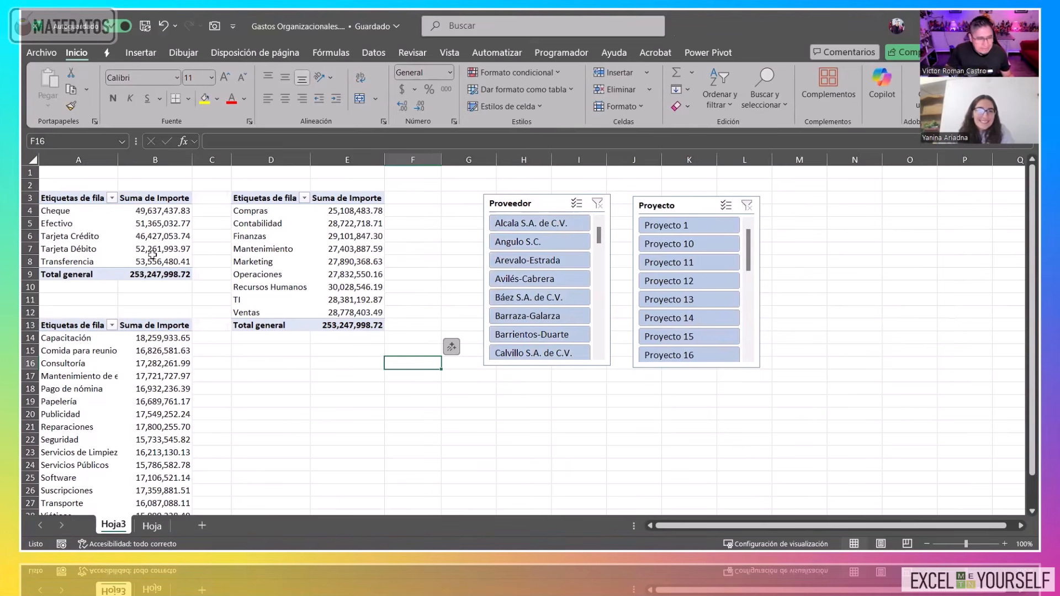
Test the Proveedor slicer on the payment method pivot table with single suppliers between Alcala S.A. de C.V. and Barraza-Galarza, and clear the filter.
click(153, 223)
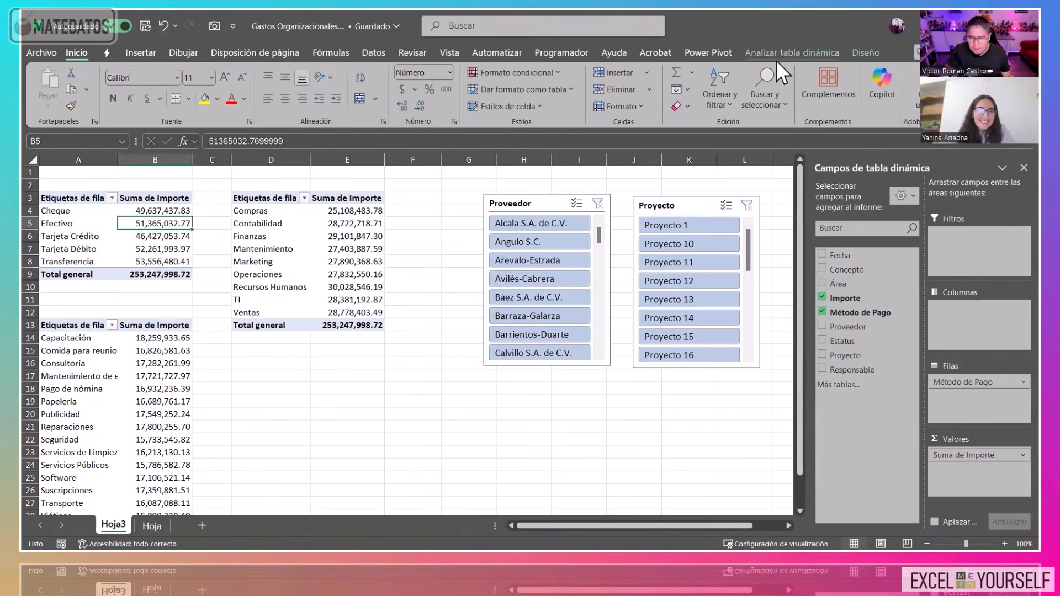
click(781, 54)
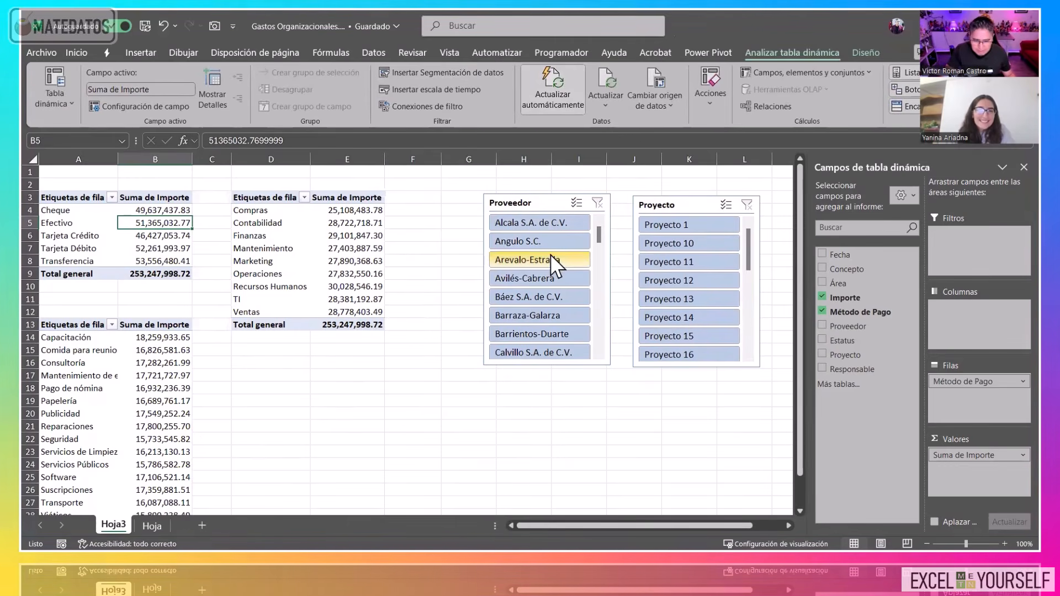
click(536, 278)
click(534, 297)
click(538, 317)
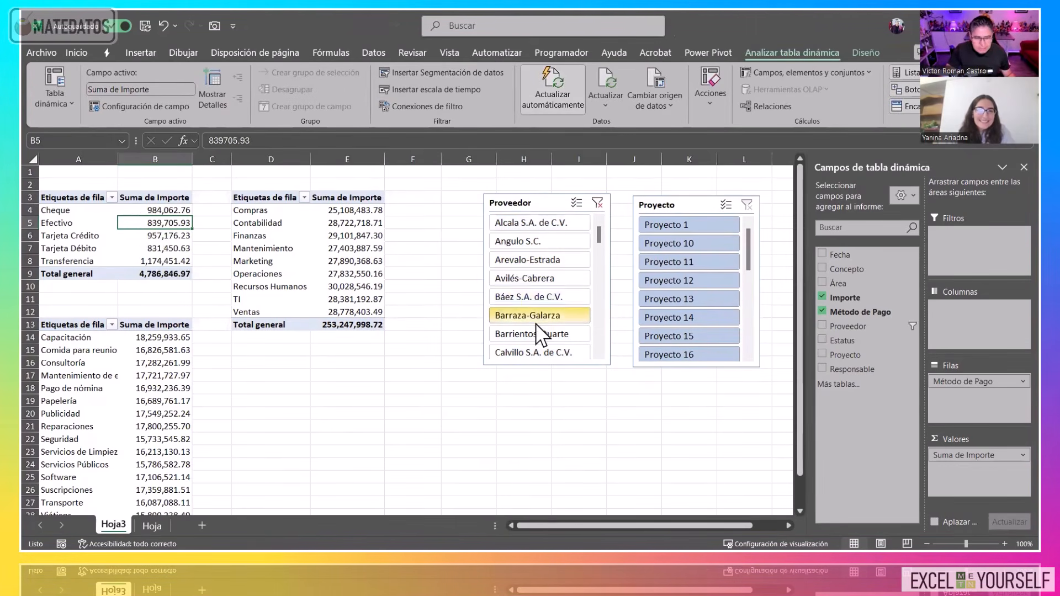
click(555, 298)
click(554, 279)
click(555, 260)
click(557, 241)
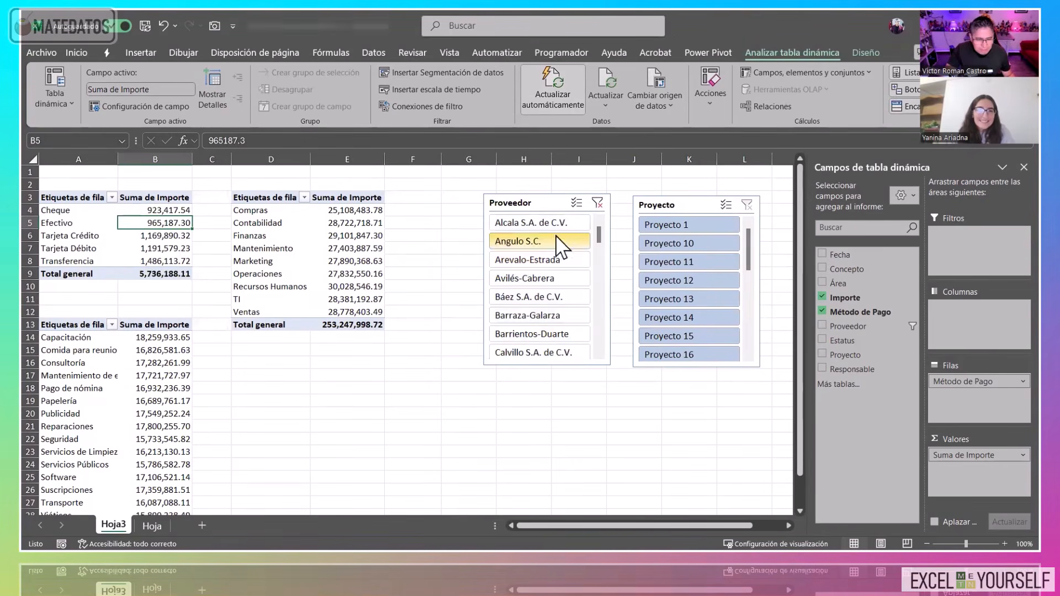
click(551, 260)
click(545, 279)
click(541, 257)
click(541, 239)
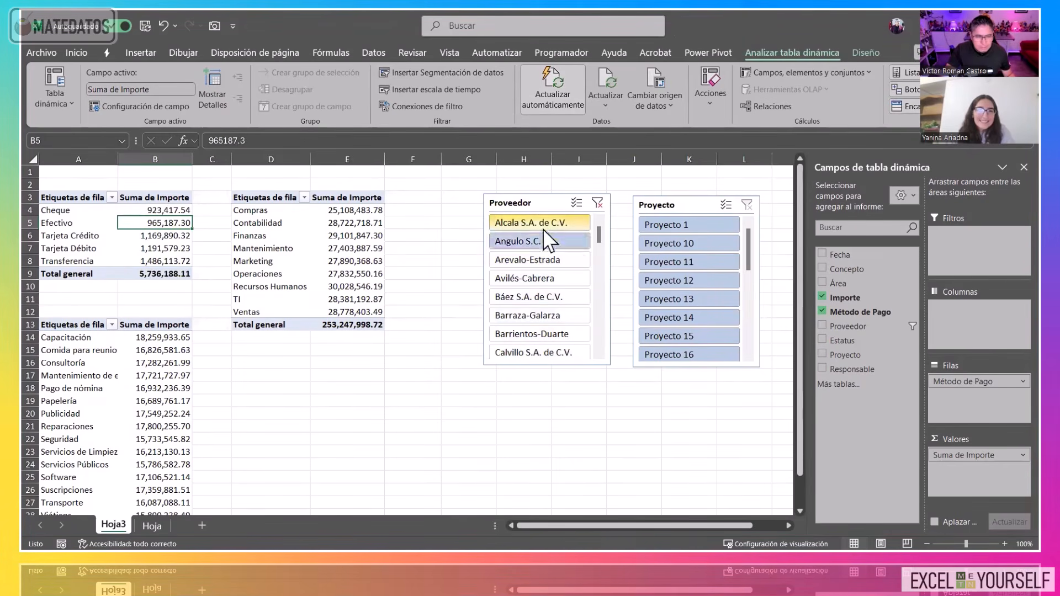
click(542, 227)
click(598, 202)
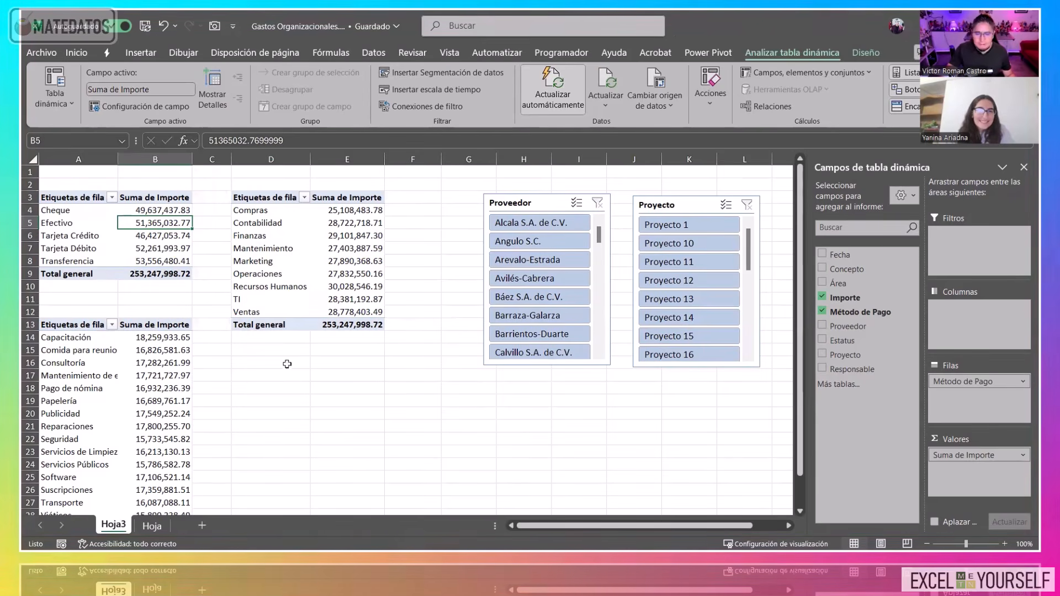
Test the Proyecto slicer on the payment method pivot table with single projects such as Proyecto 10 and Proyecto 14, and clear the filter.
click(700, 248)
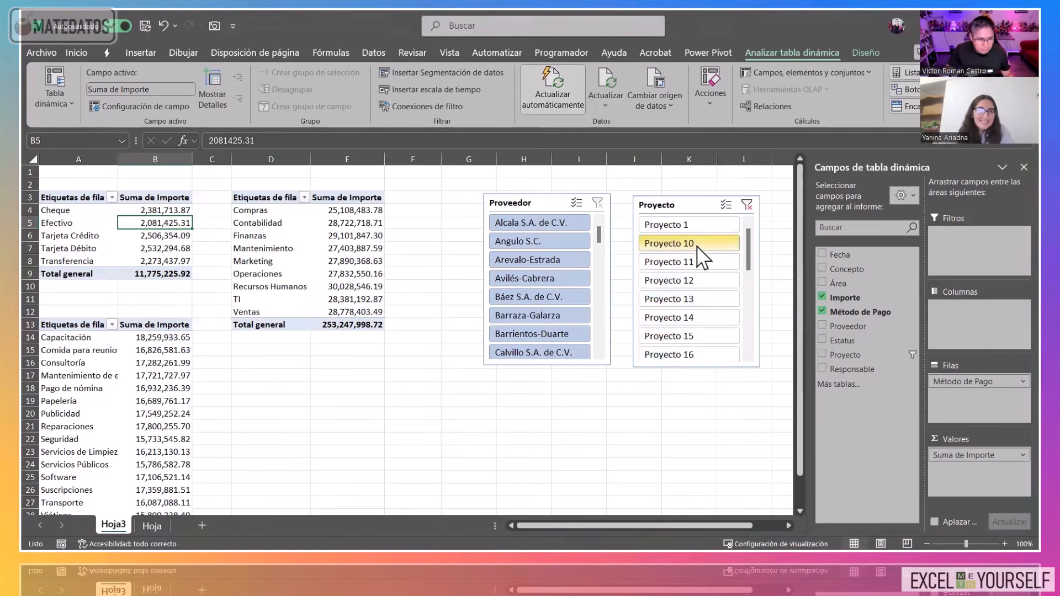
click(690, 281)
click(691, 300)
click(693, 336)
click(687, 298)
click(686, 281)
click(695, 262)
click(699, 243)
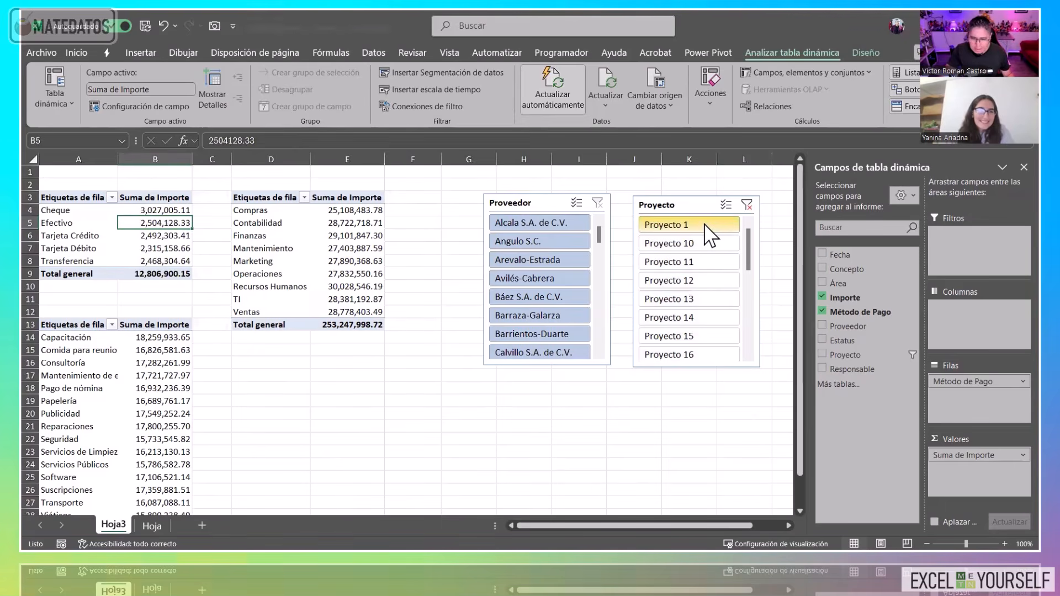
click(679, 265)
click(682, 283)
click(683, 318)
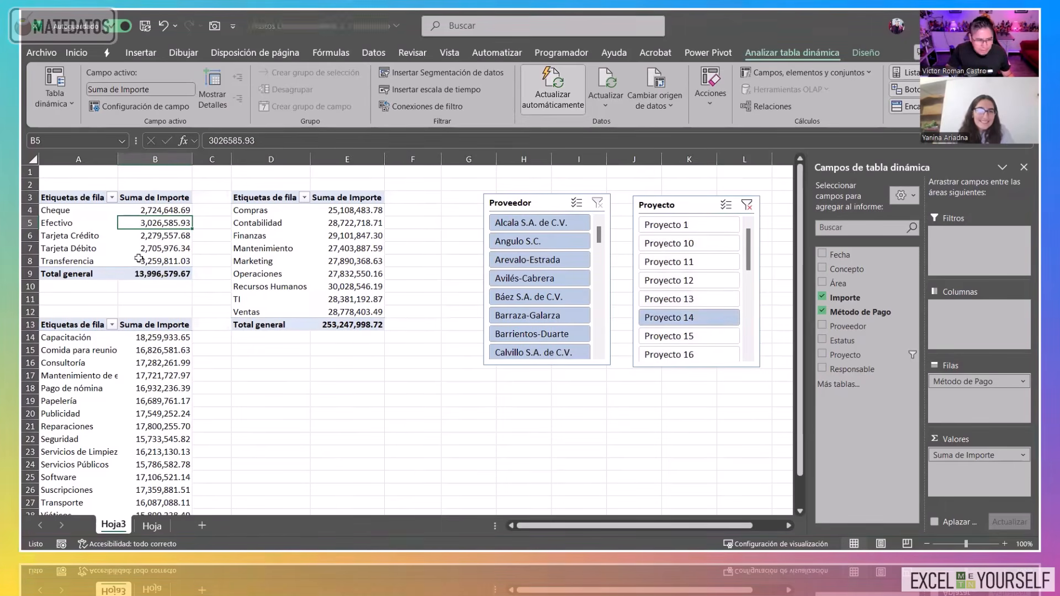
click(747, 204)
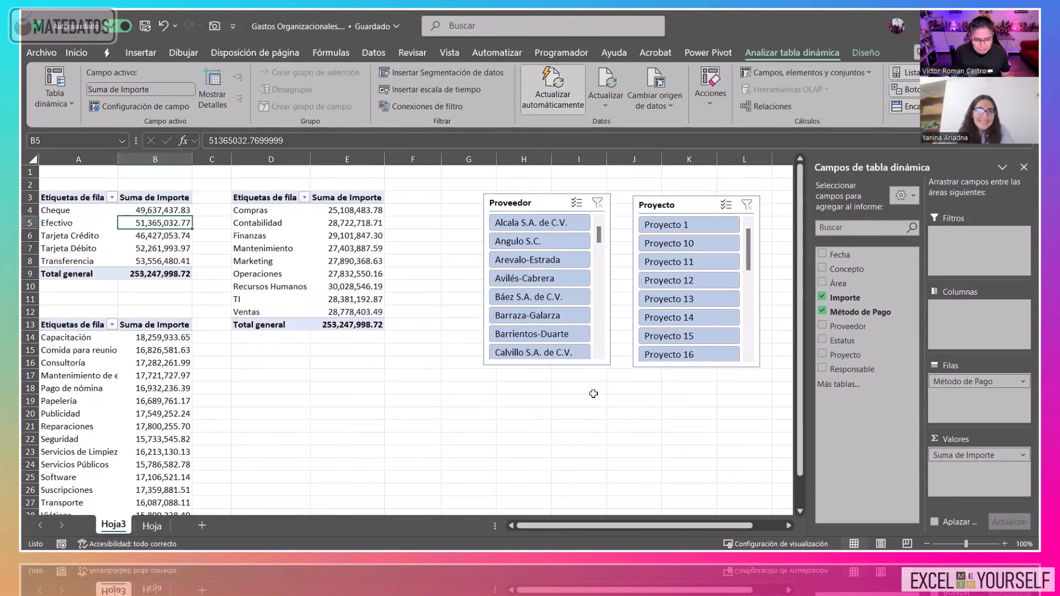
Connect the Proveedor slicer to TablaDinámica4 in addition to TablaDinámica3 through its report connections.
right_click(518, 198)
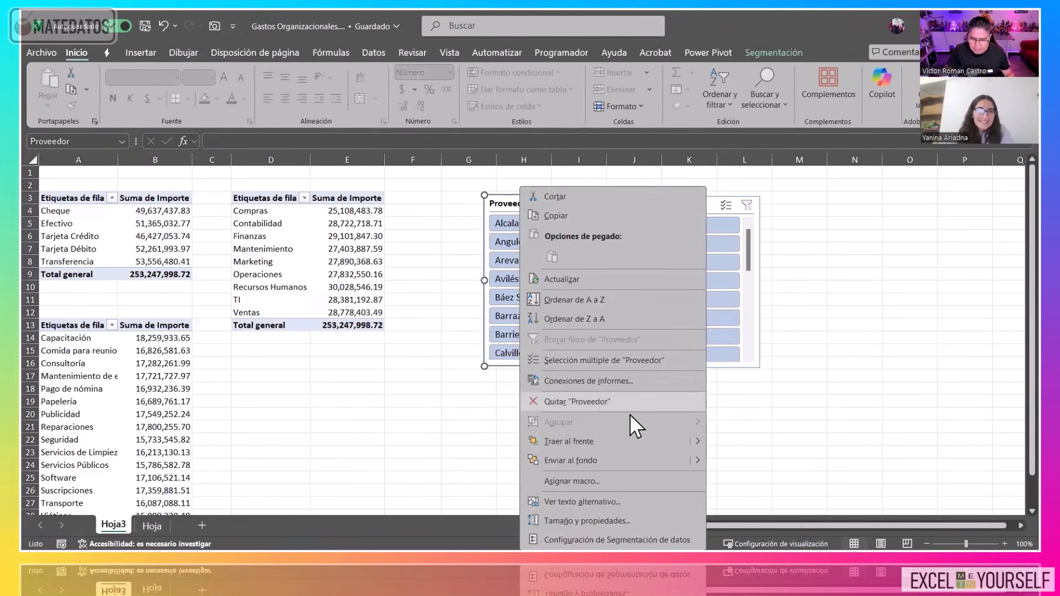
click(641, 380)
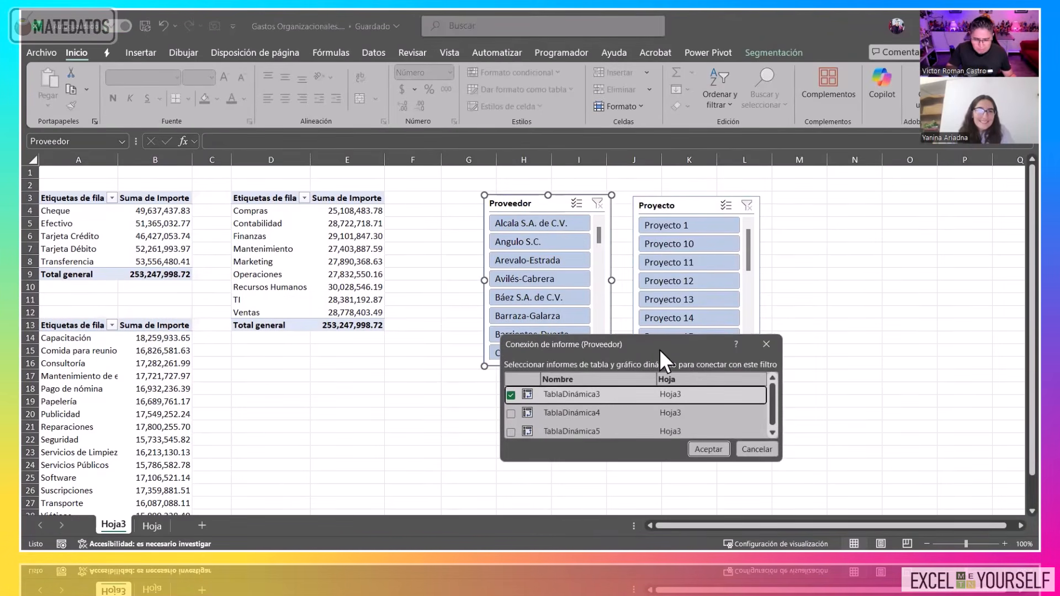
drag(659, 338, 673, 40)
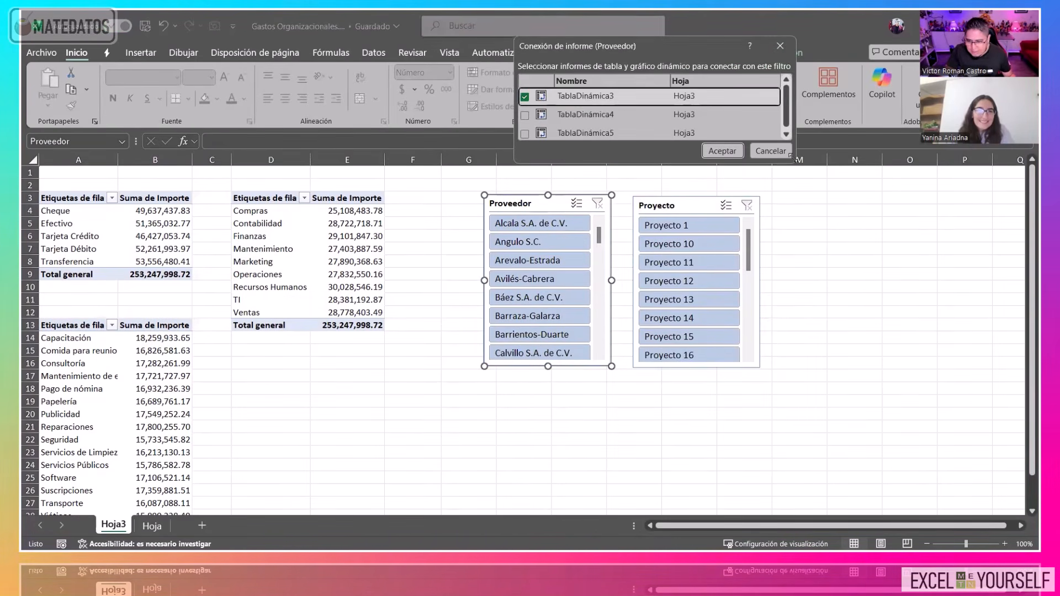
drag(790, 156, 819, 330)
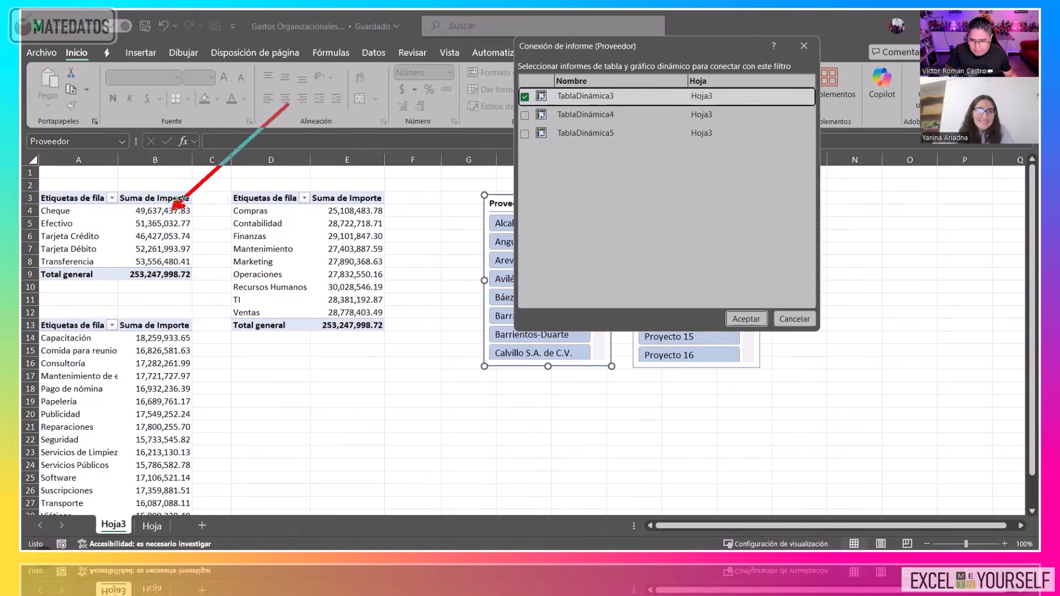
drag(359, 259, 454, 118)
key(Escape)
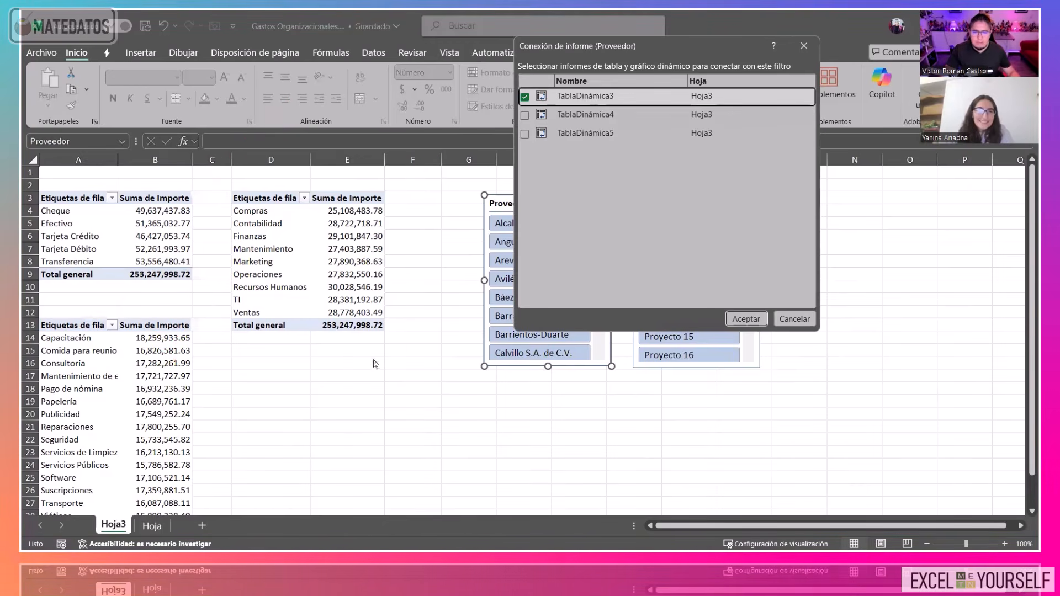
click(525, 116)
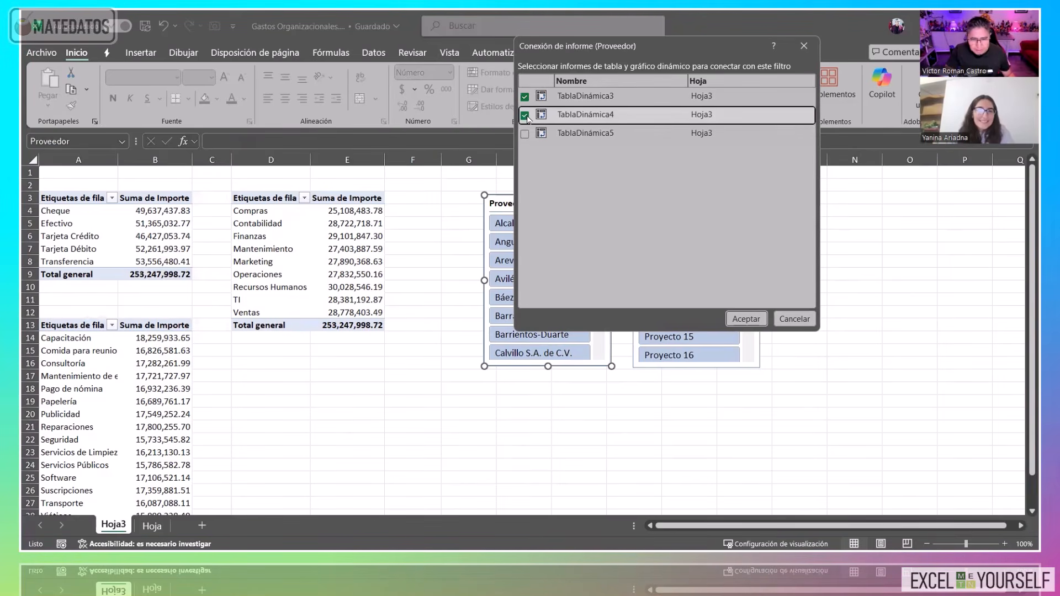
click(755, 320)
Check the Proveedor slicer on both connected pivot tables with single suppliers from Alcala S.A. de C.V. to Barraza-Galarza, and clear the filter.
click(541, 258)
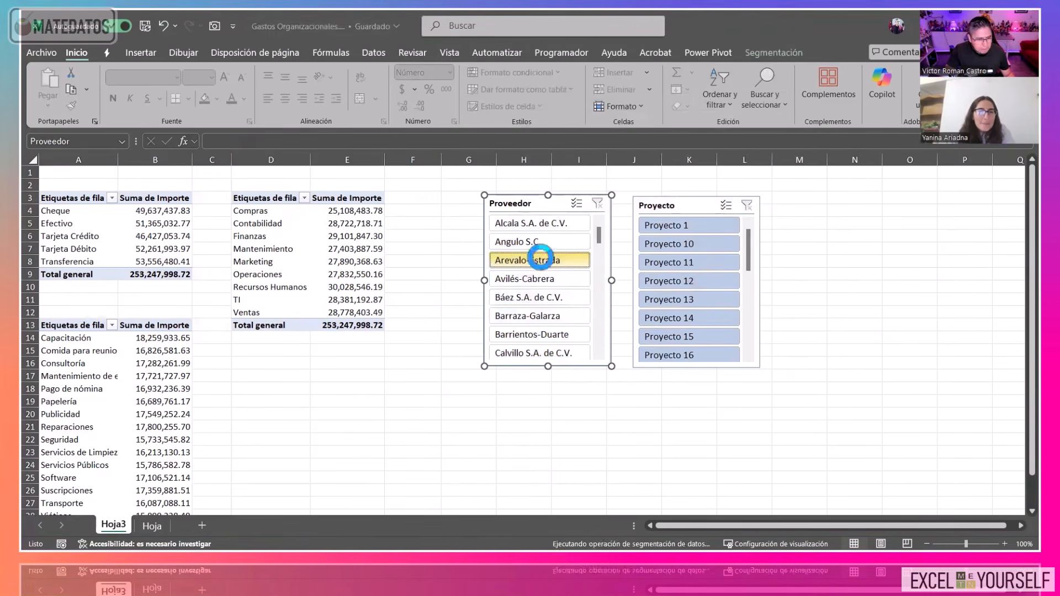
click(543, 294)
click(548, 260)
click(552, 243)
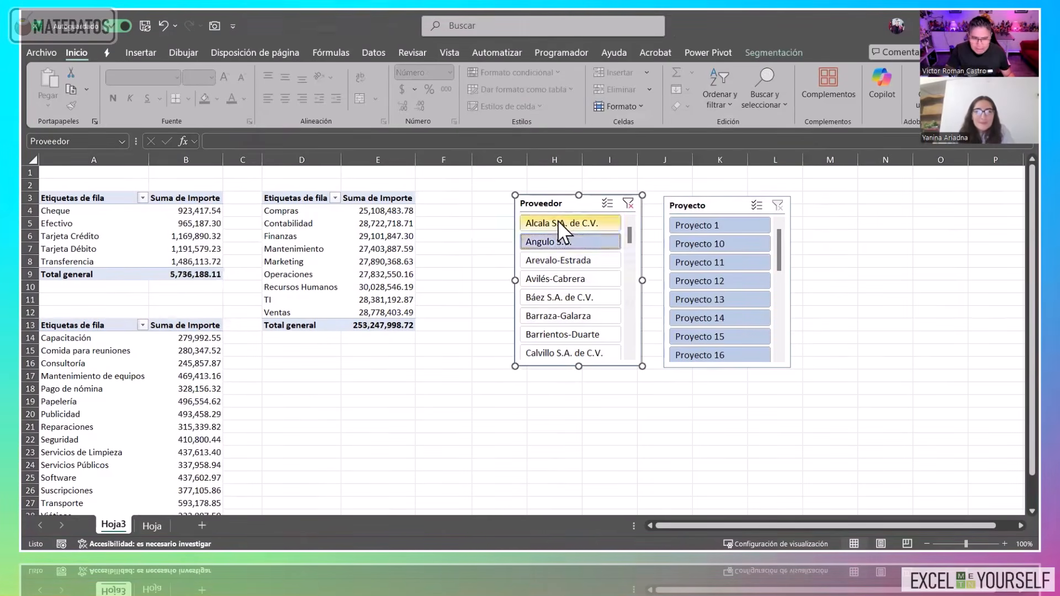
click(557, 222)
drag(245, 286, 230, 279)
drag(201, 454, 30, 513)
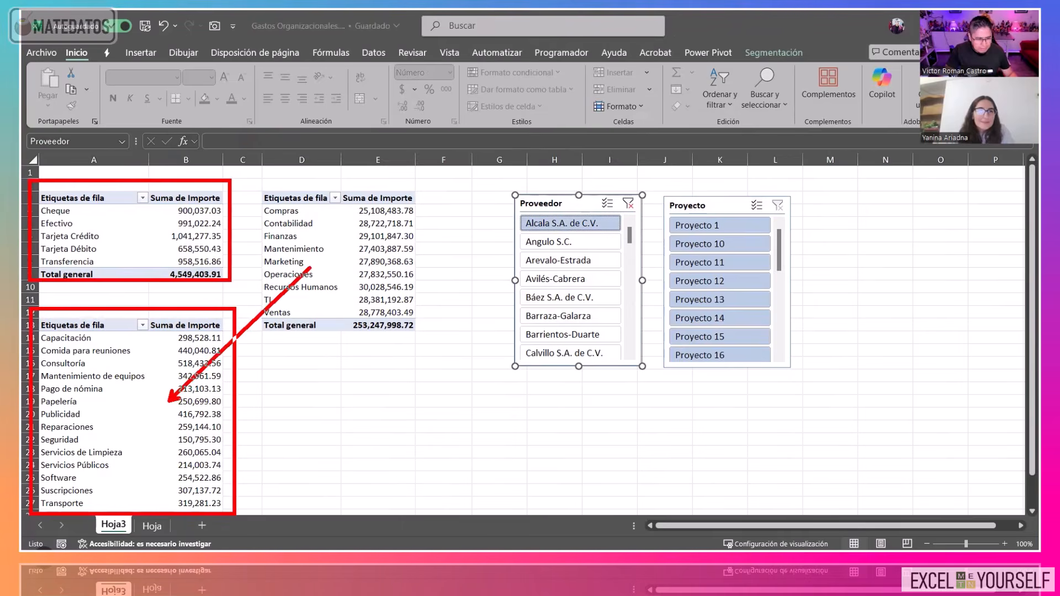
key(Escape)
click(558, 241)
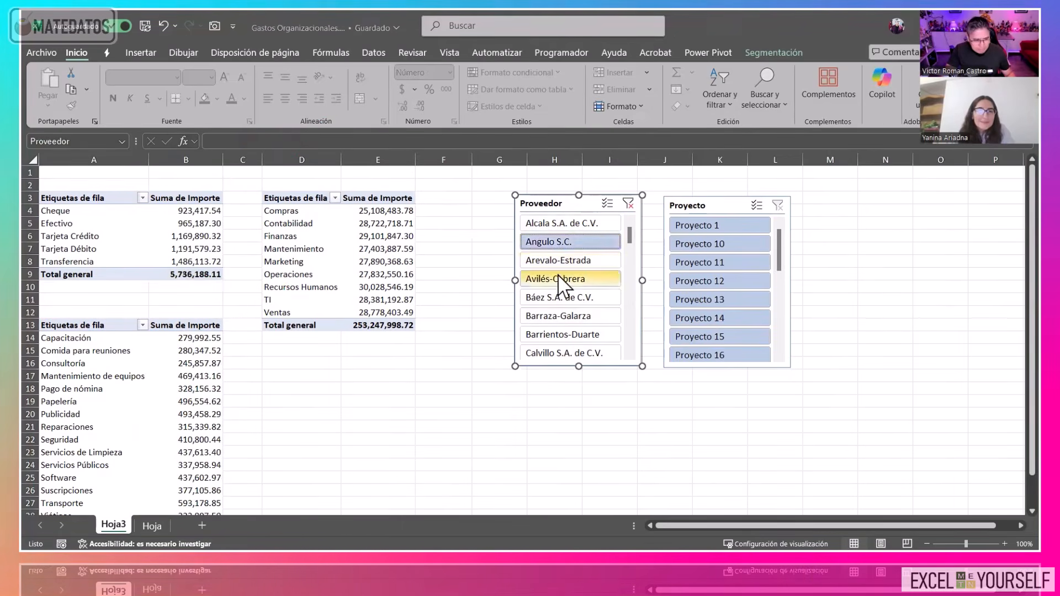
click(557, 279)
click(558, 297)
click(558, 315)
click(558, 260)
click(561, 223)
click(628, 203)
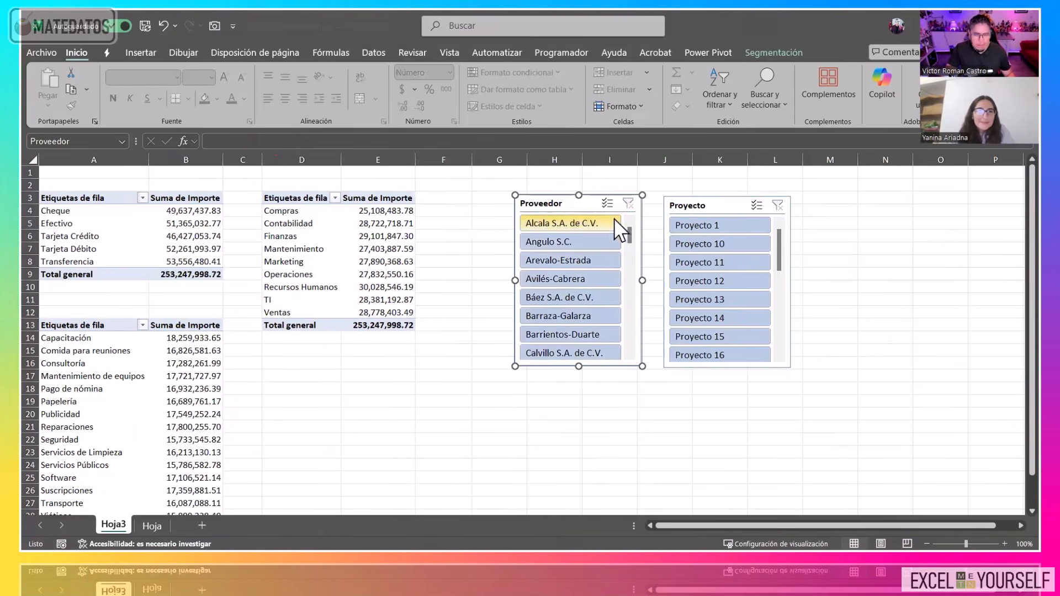
right_click(540, 201)
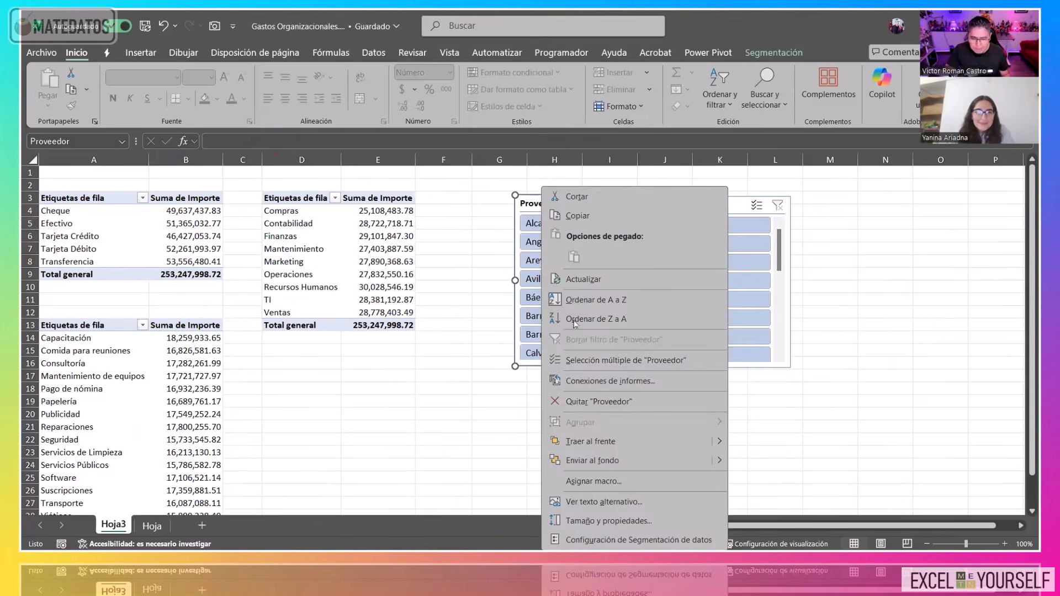
click(574, 301)
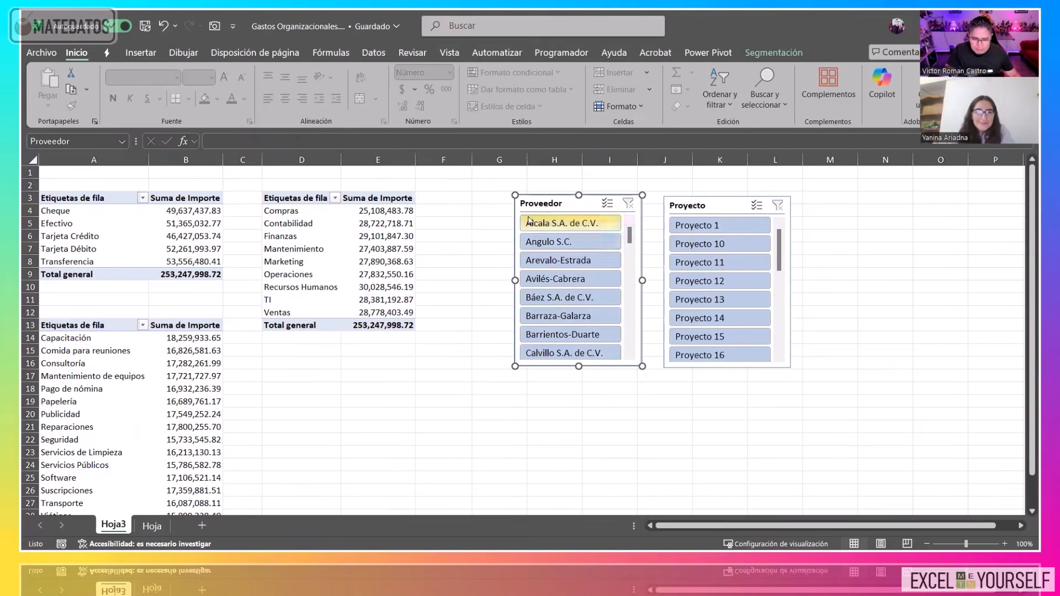
right_click(548, 201)
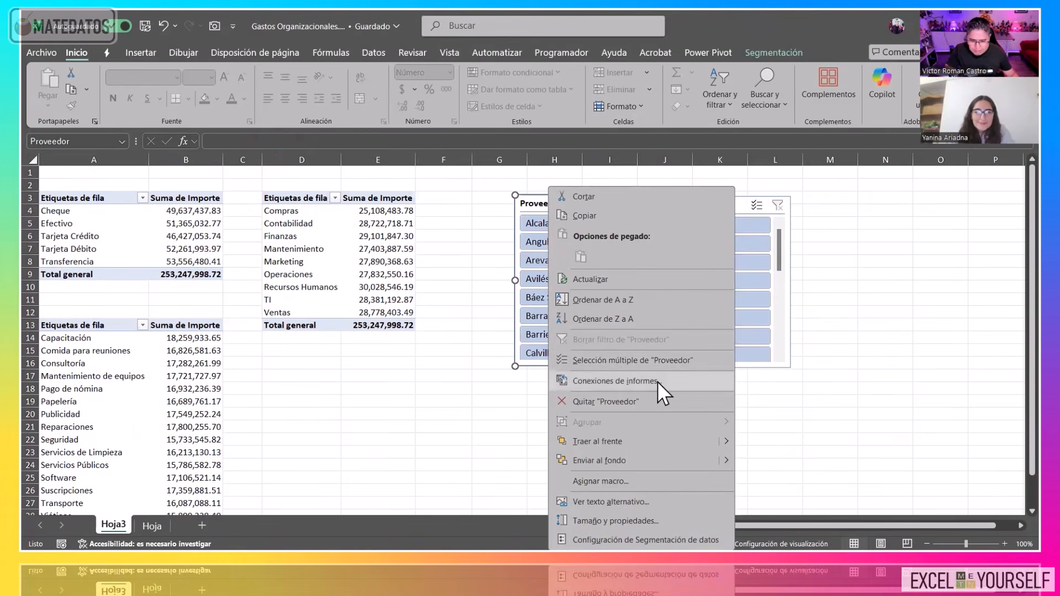
key(Escape)
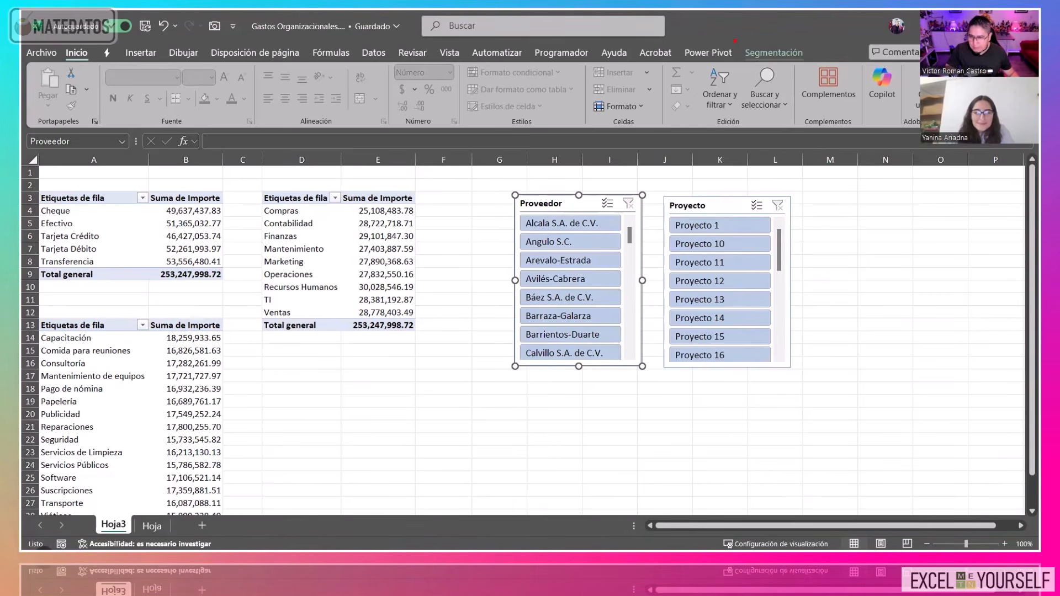
Connect the Proveedor slicer to TablaDinámica5 in addition to TablaDinámica3 and TablaDinámica4 through its report connections.
click(802, 53)
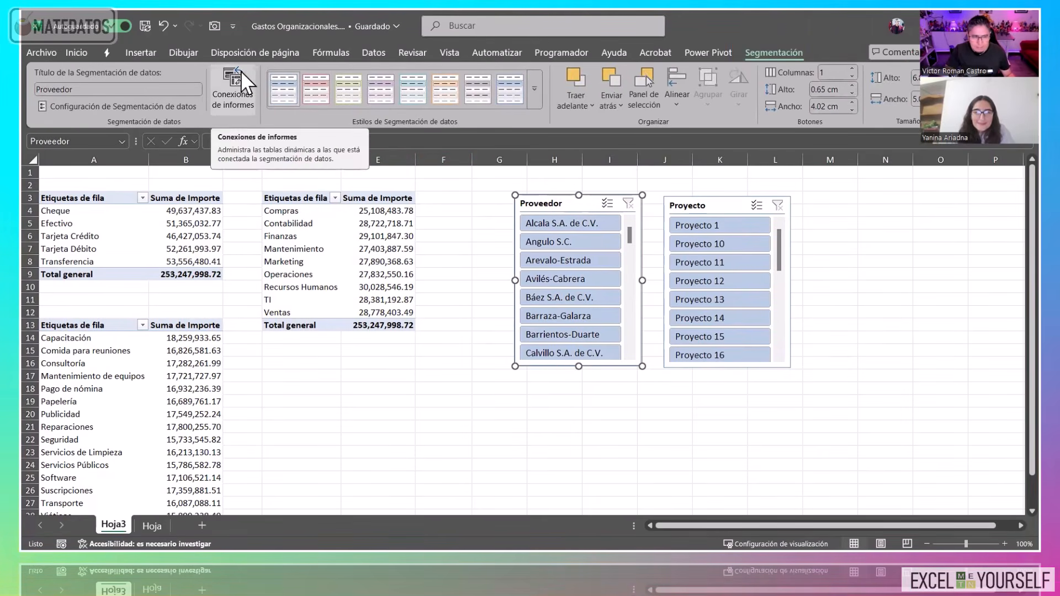
click(241, 98)
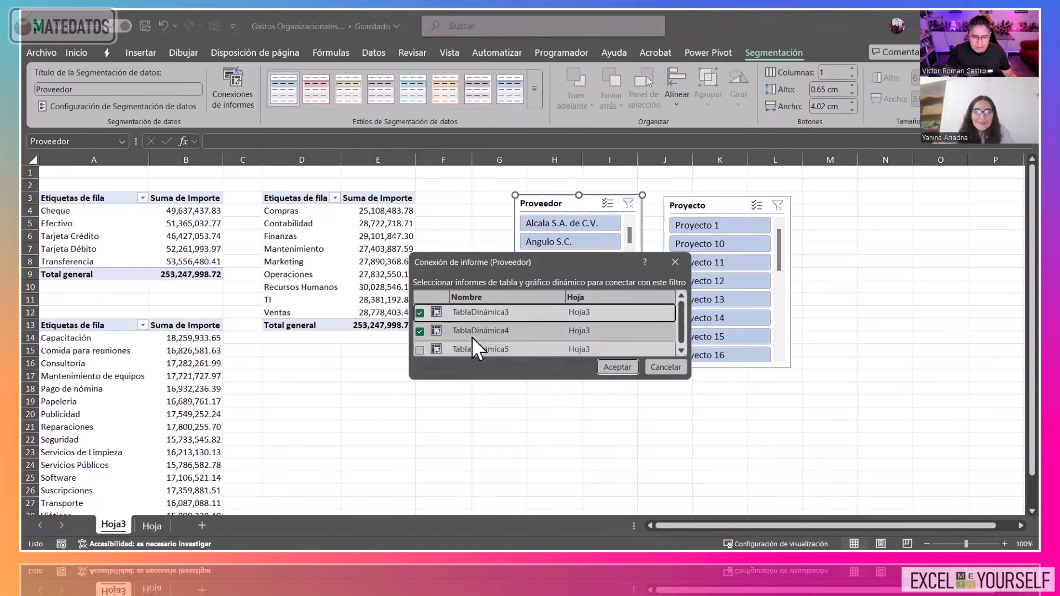
click(468, 349)
click(421, 347)
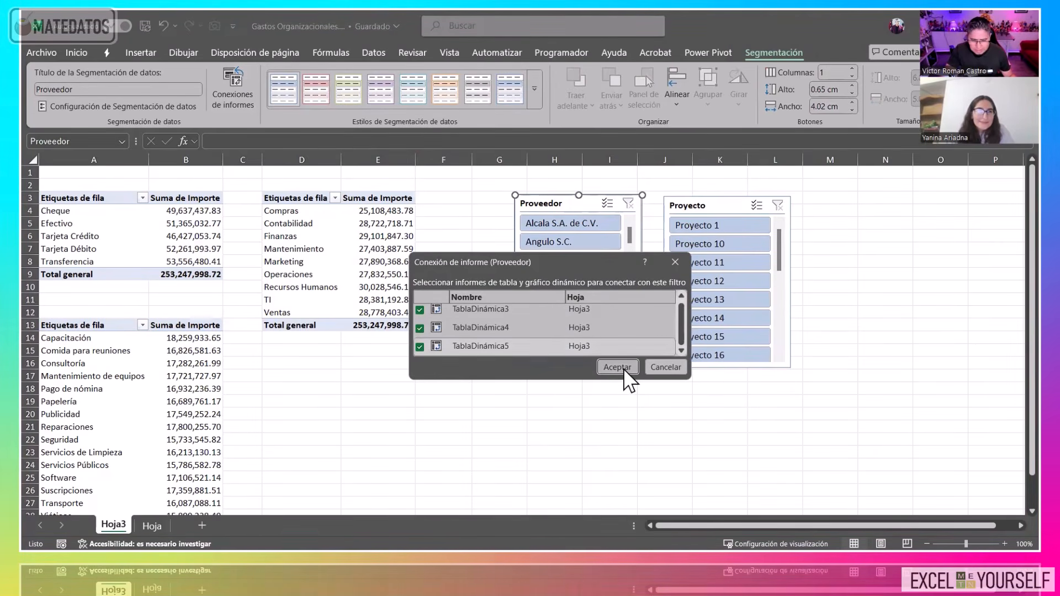
click(624, 369)
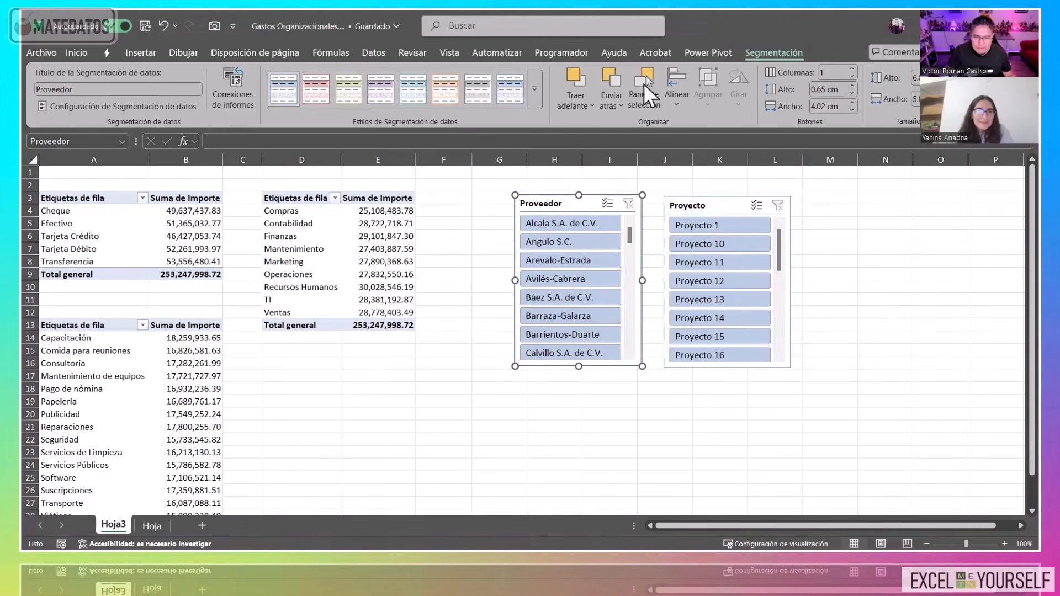
Review which pivot tables the Proveedor slicer is connected to, enlarging the report connections dialog to show the whole list.
click(234, 75)
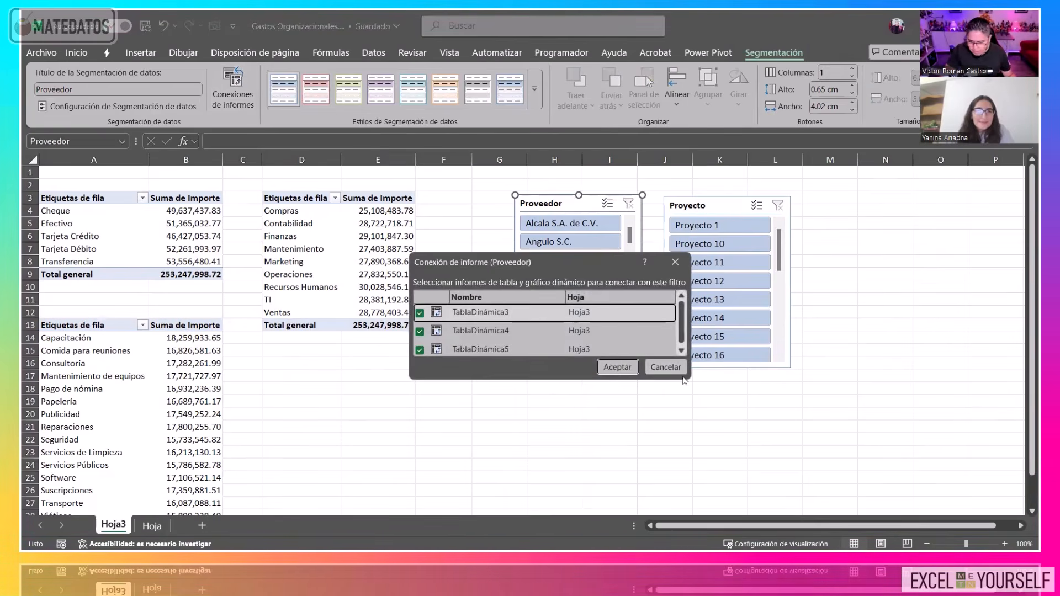
drag(795, 531, 797, 532)
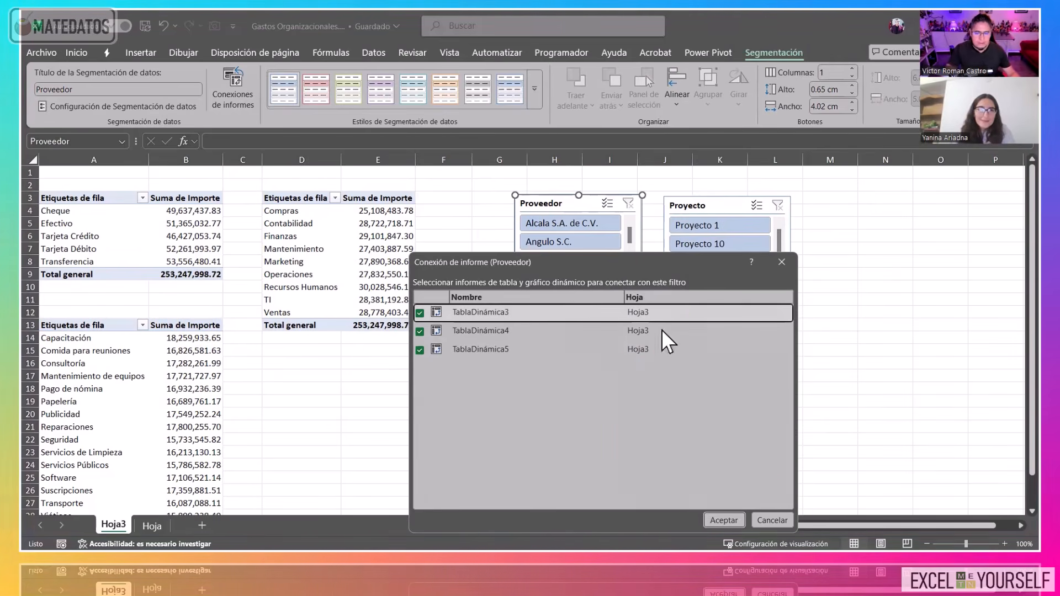
key(Return)
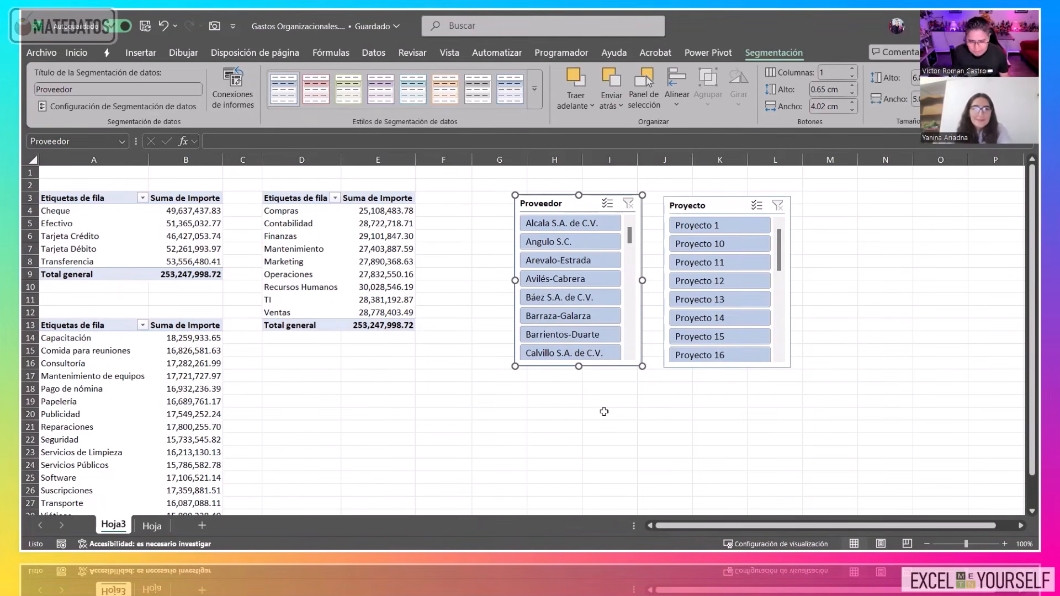
Test the Proveedor slicer on all three pivot tables with single suppliers from Alcala S.A. de C.V. to Barrientos-Duarte, and clear the filter.
click(548, 258)
click(555, 279)
click(549, 298)
click(543, 316)
click(554, 336)
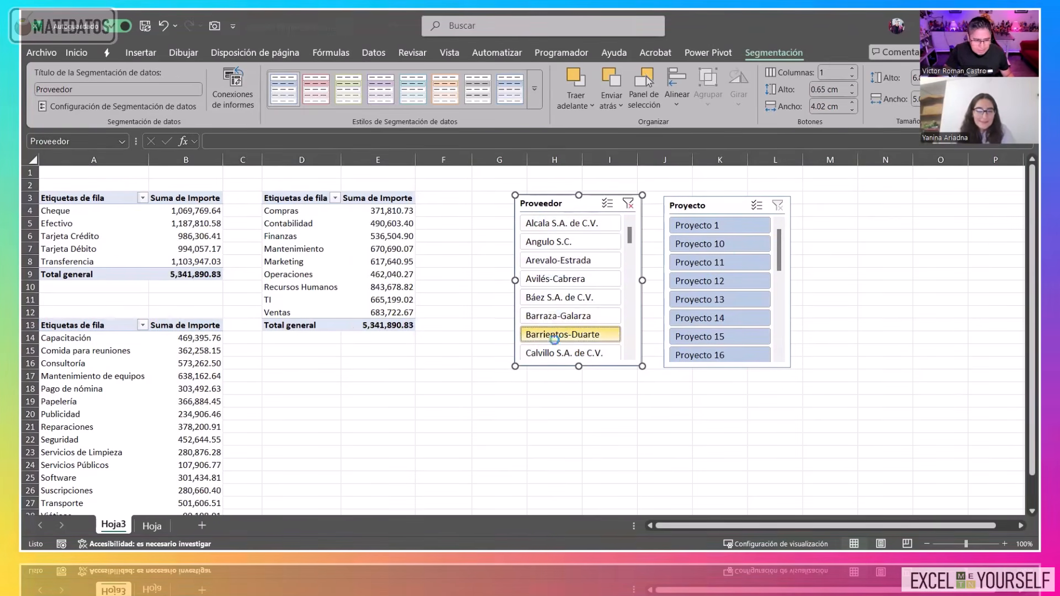
click(555, 317)
click(557, 299)
click(560, 279)
click(564, 261)
click(567, 242)
click(563, 226)
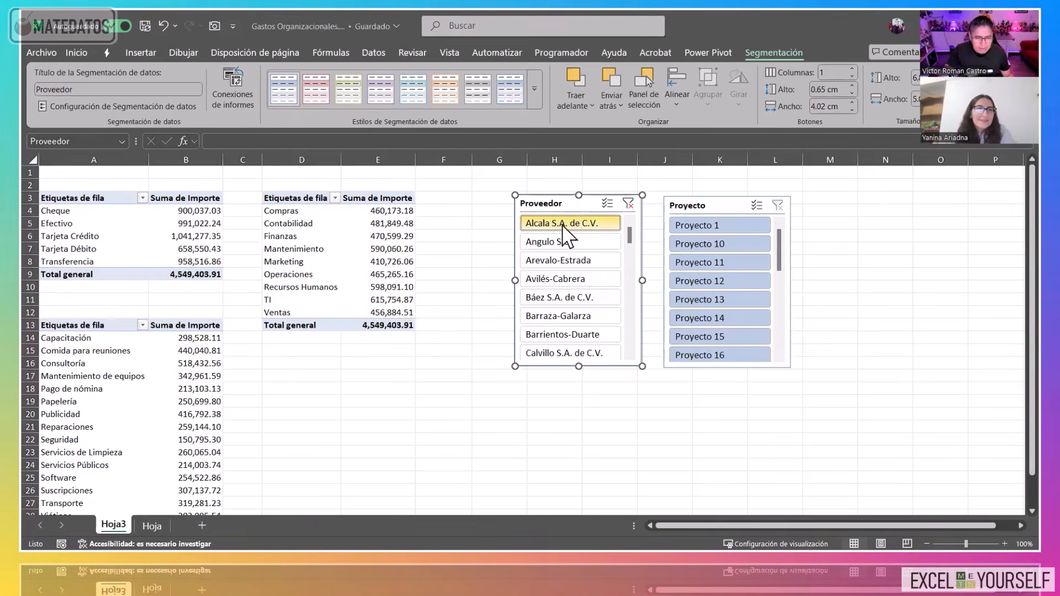
click(628, 204)
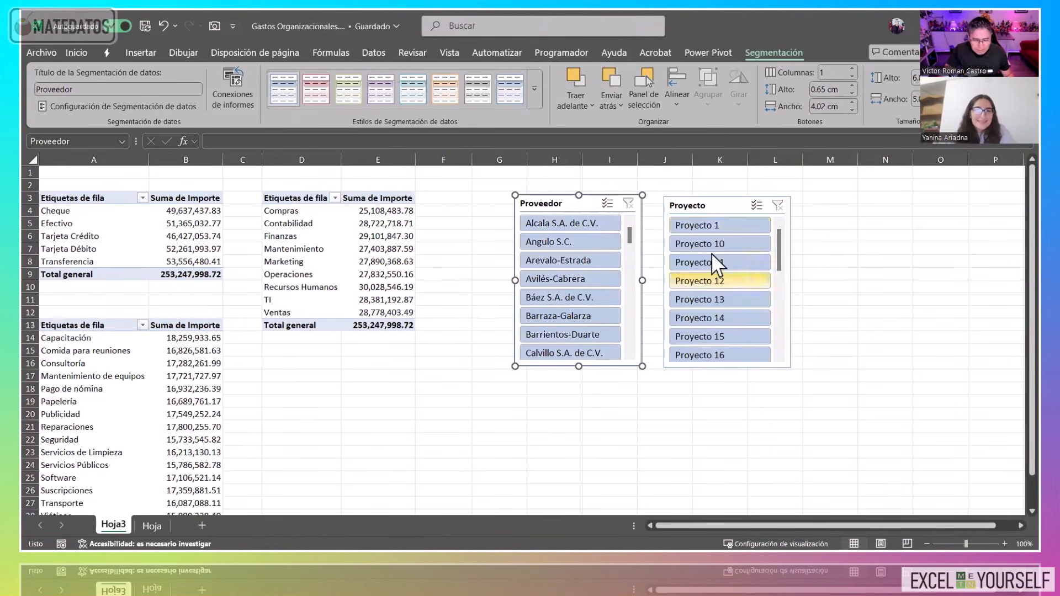
Check which pivot tables the Proyecto slicer filters, using single projects from Proyecto 10 to Proyecto 14, and clear the filter.
click(712, 250)
click(707, 263)
click(705, 281)
click(709, 299)
click(707, 318)
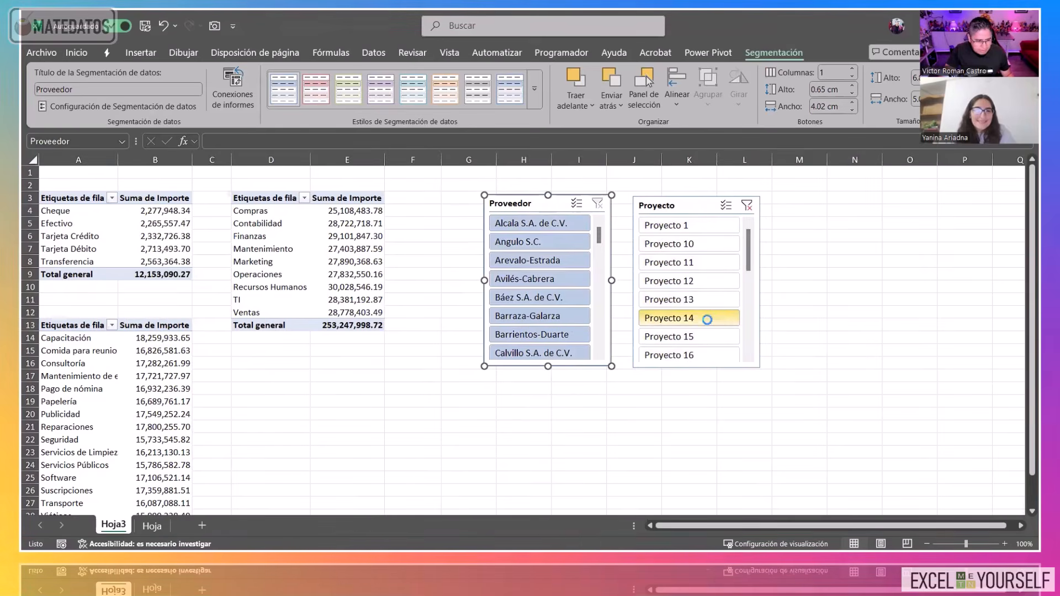
click(706, 300)
click(705, 281)
click(703, 262)
click(706, 245)
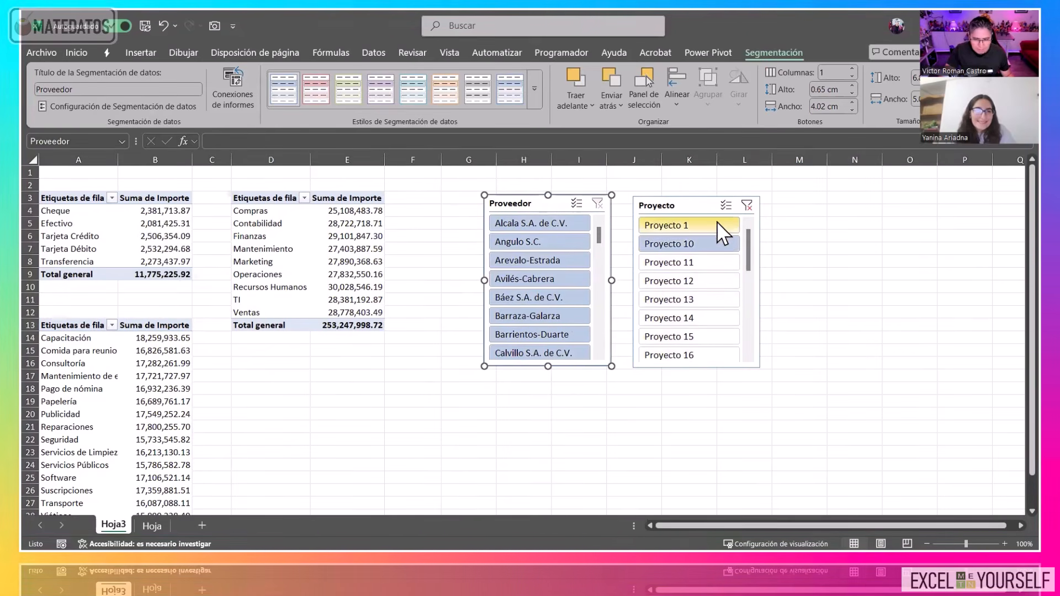
click(747, 205)
Connect the Proyecto slicer to TablaDinámica4 and TablaDinámica5 in addition to TablaDinámica3 through its report connections.
right_click(697, 207)
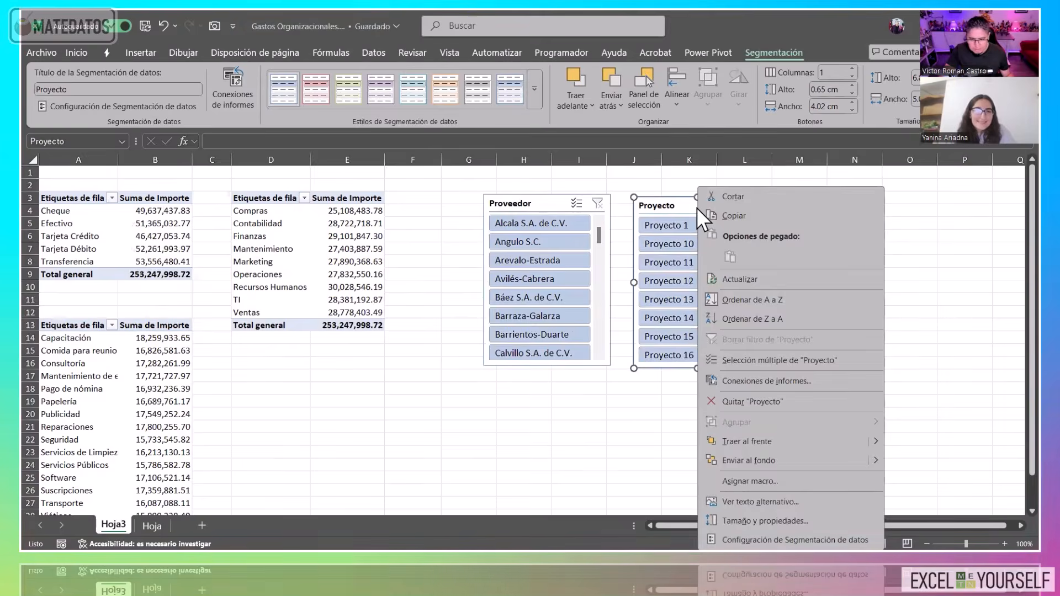
click(765, 381)
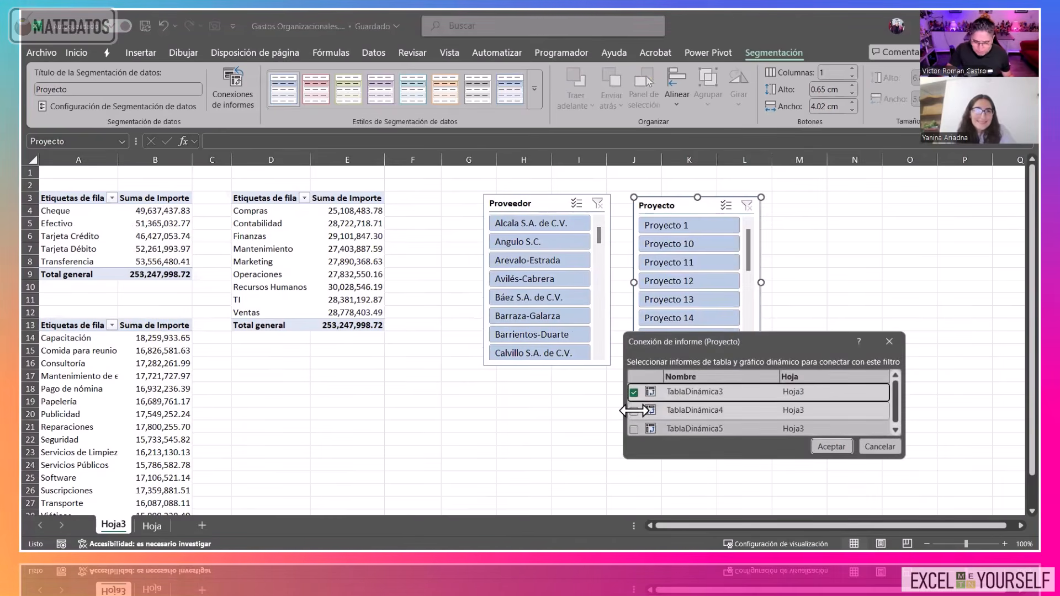
click(633, 410)
click(635, 428)
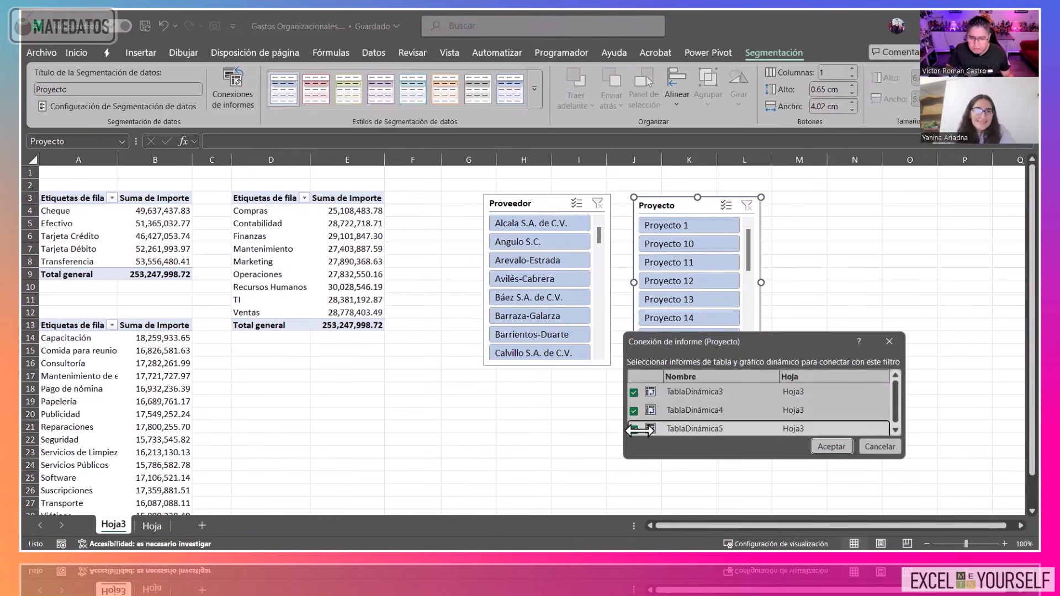
click(831, 447)
Test the Proyecto slicer on all three pivot tables with single projects between Proyecto 10 and Proyecto 15, and clear the filter.
click(716, 302)
click(727, 263)
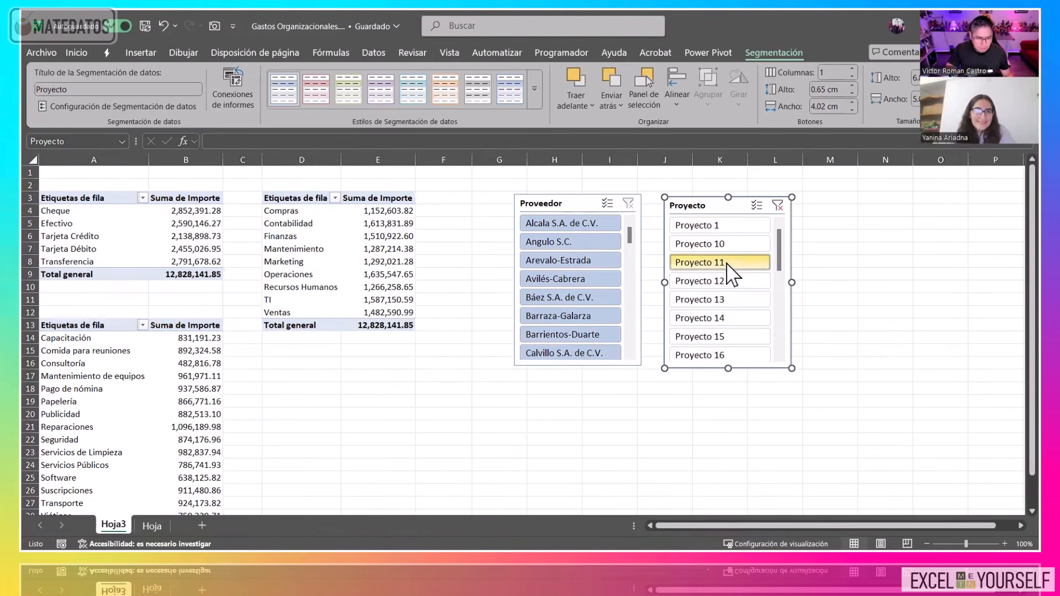
click(721, 244)
click(723, 281)
click(724, 300)
click(723, 335)
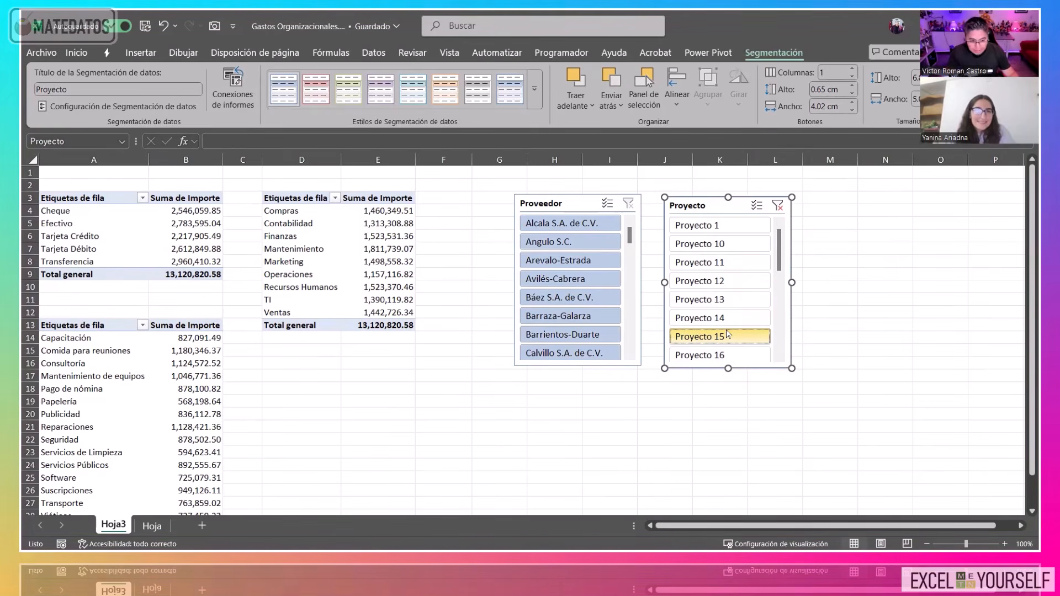
click(779, 208)
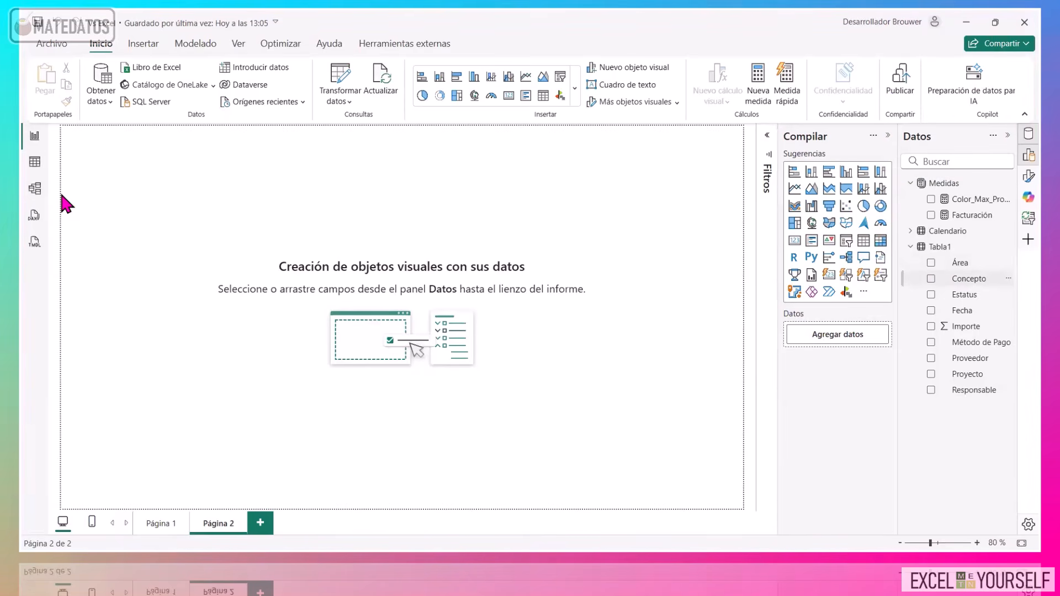
Switch to Power BI Desktop, examine the rows of Tabla1 and its model relationship with Calendario, and return to the report page.
click(44, 190)
click(388, 317)
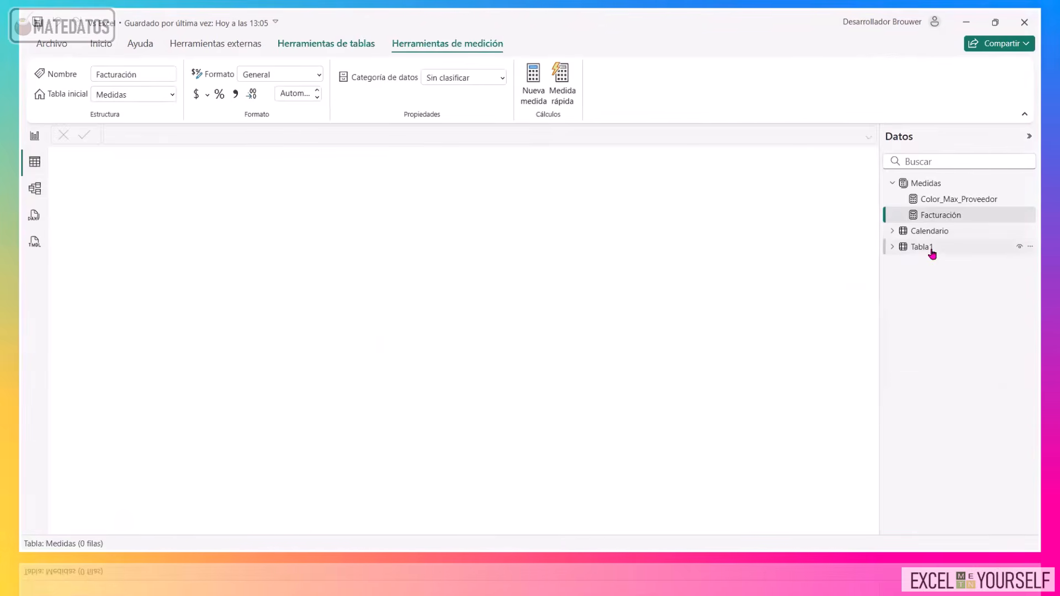
click(931, 250)
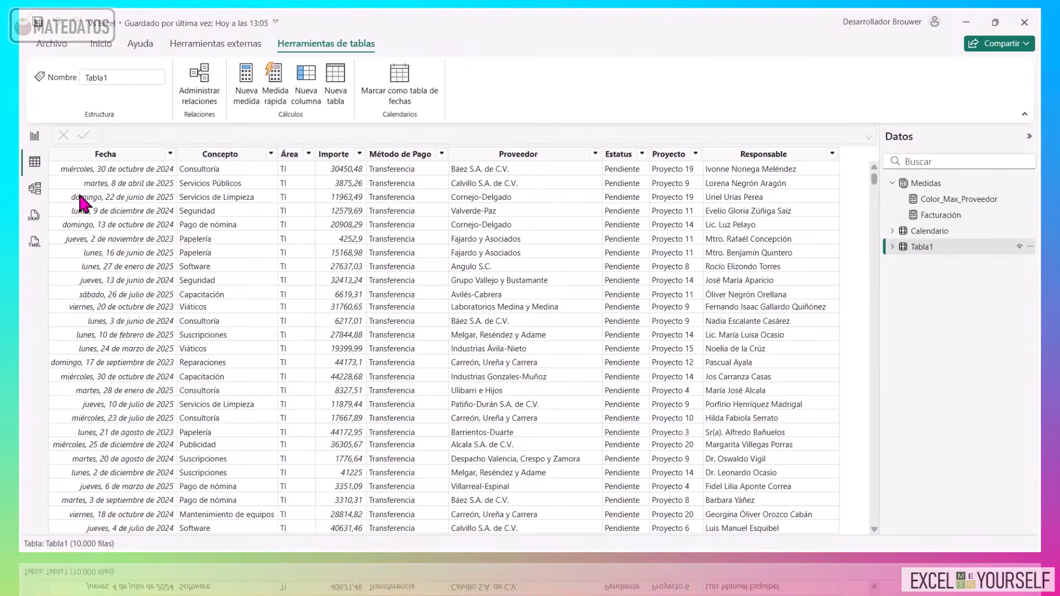
click(34, 188)
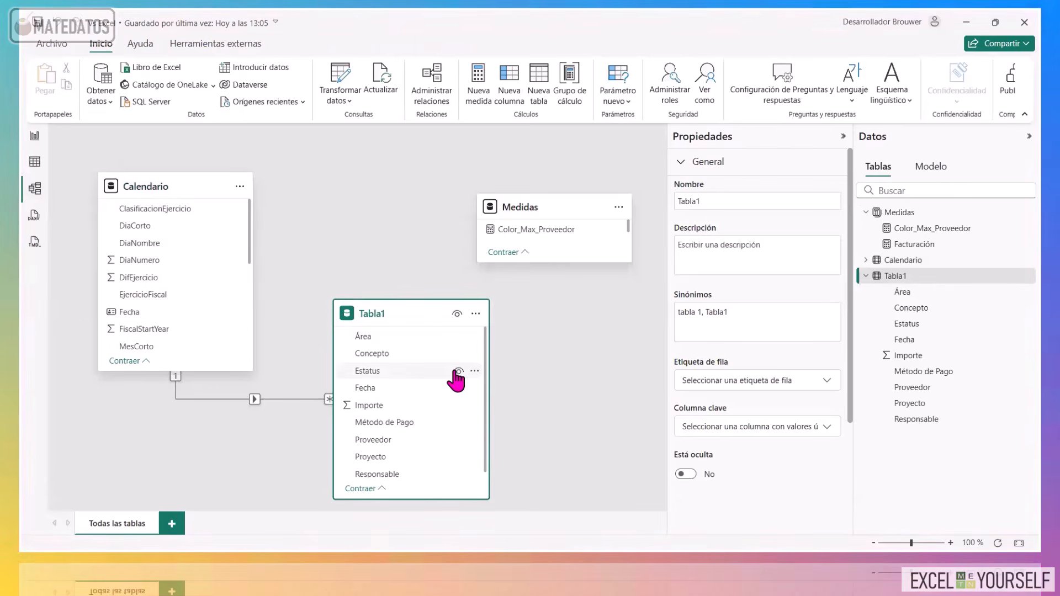
click(33, 138)
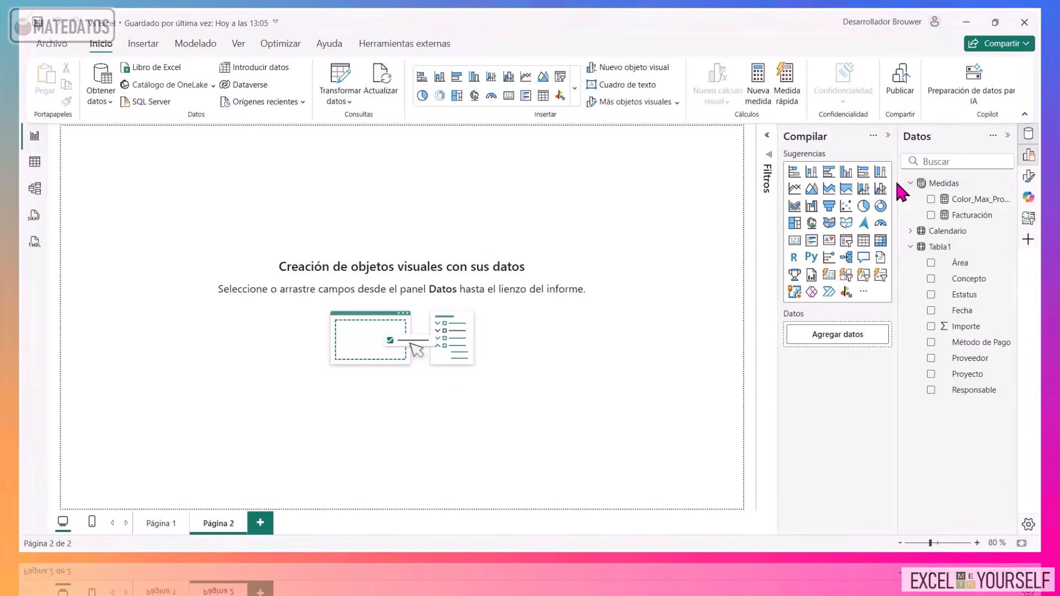
Widen the data pane and inspect the formula of the Facturación measure.
drag(899, 178, 867, 182)
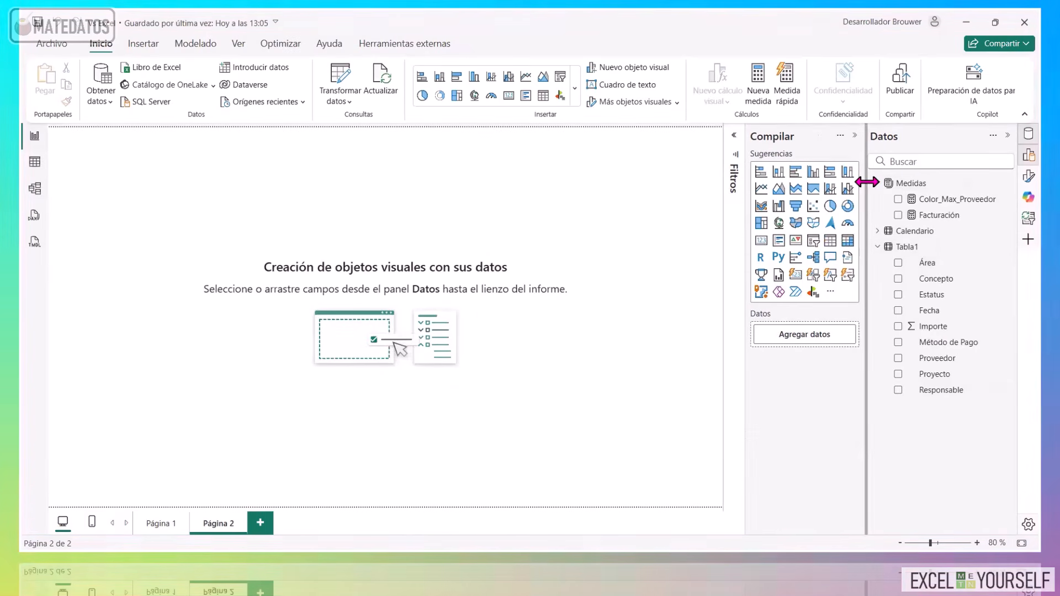
click(926, 217)
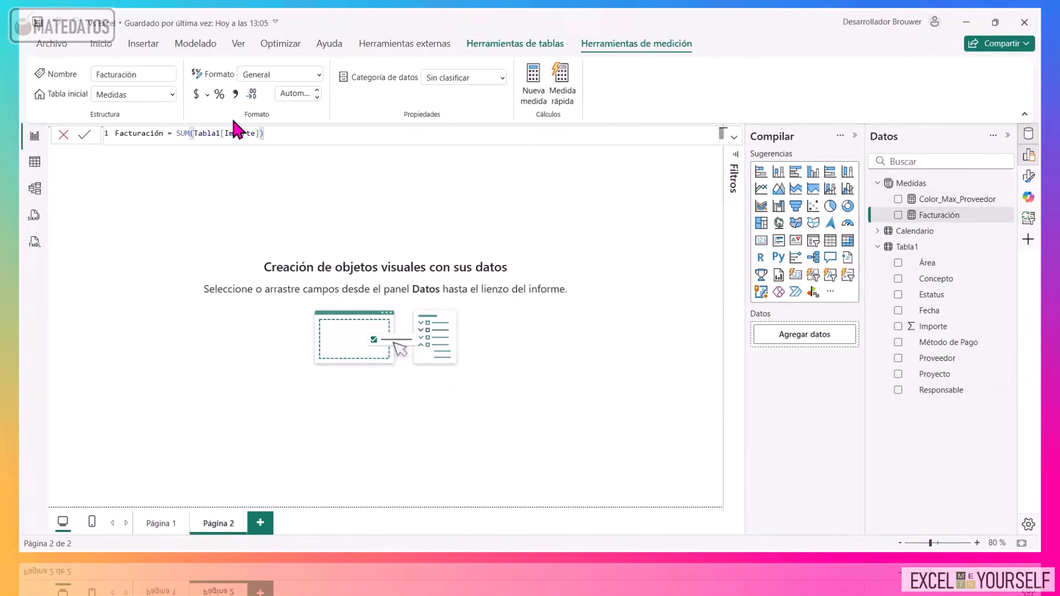
click(273, 212)
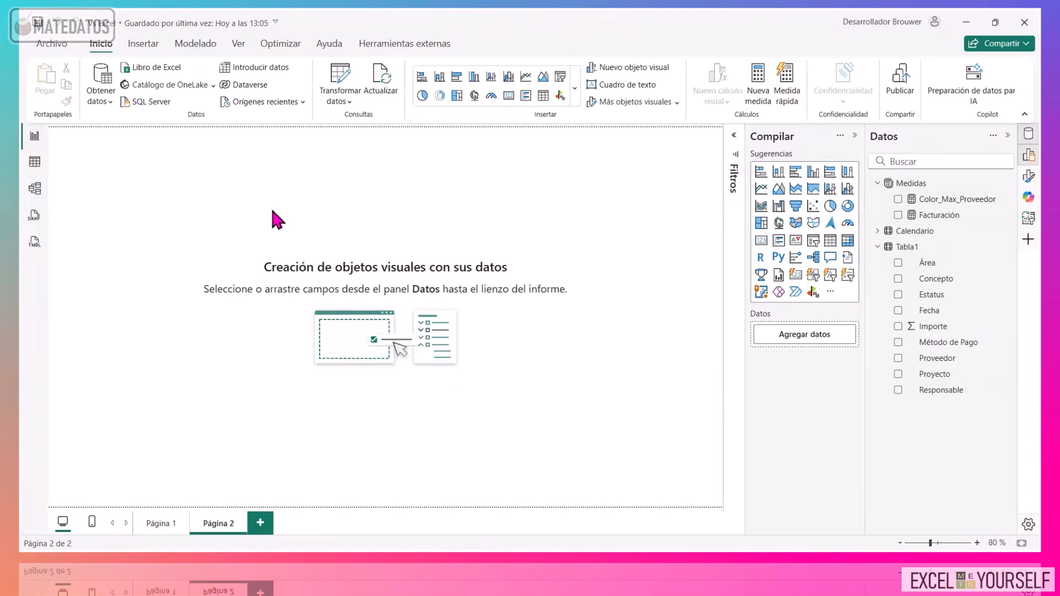
Insert a matrix on Página 2 with Método de Pago as rows and the Facturación measure as values.
click(848, 241)
drag(135, 161, 224, 271)
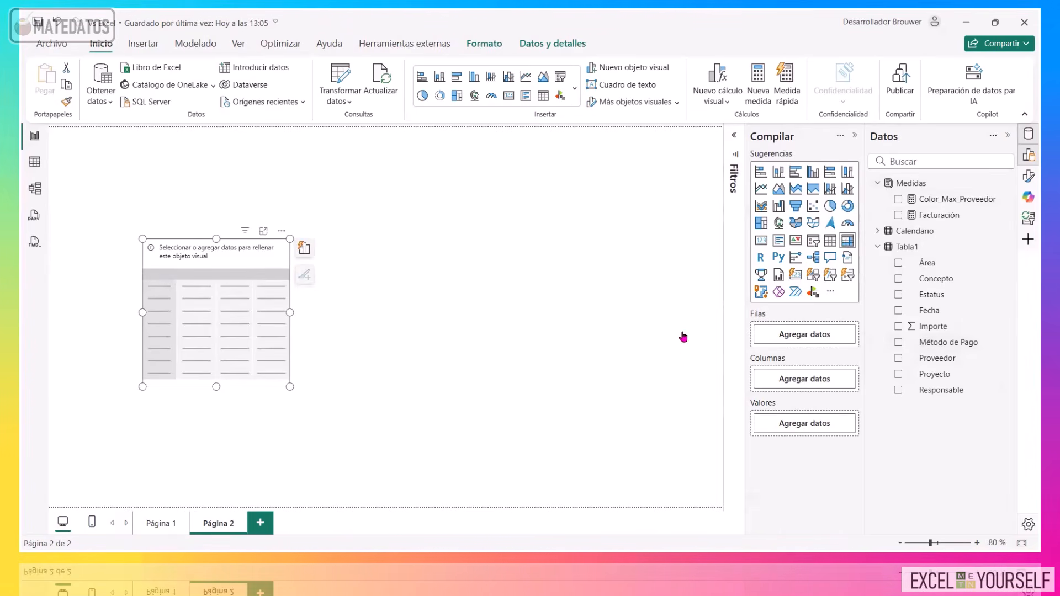
drag(827, 333, 819, 333)
drag(946, 222, 811, 417)
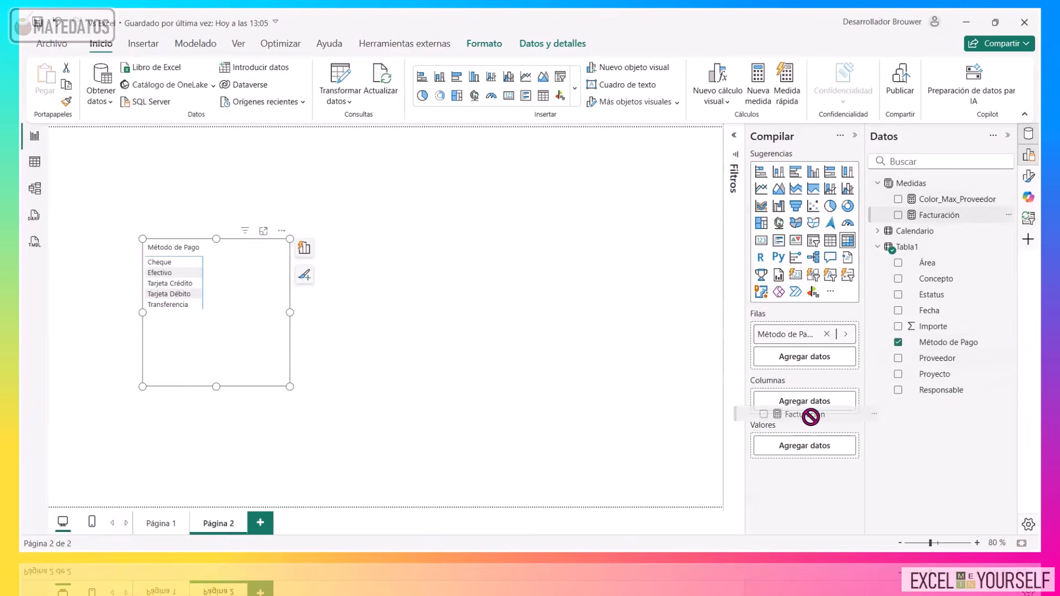
drag(810, 454, 777, 445)
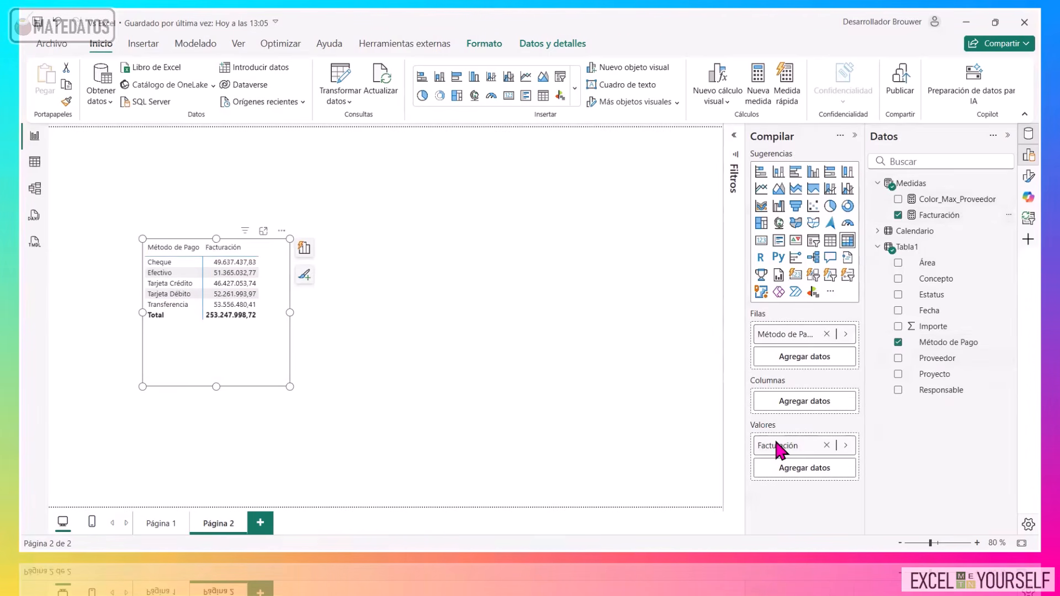
Place the Método de Pago matrix compactly near the page's upper-left corner and convert it to a slightly taller stacked bar chart.
drag(151, 350, 138, 291)
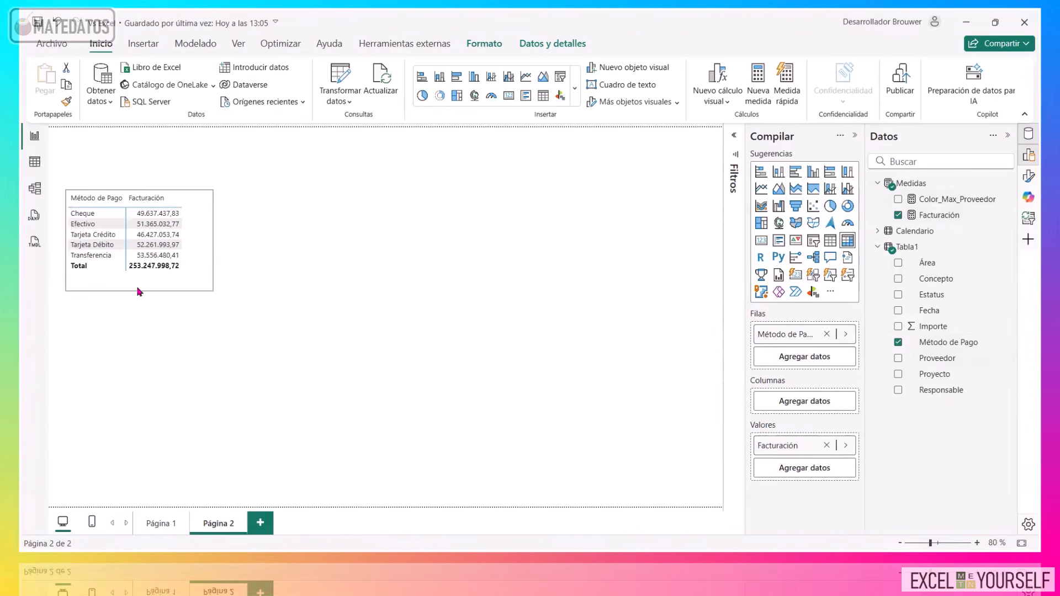
click(761, 173)
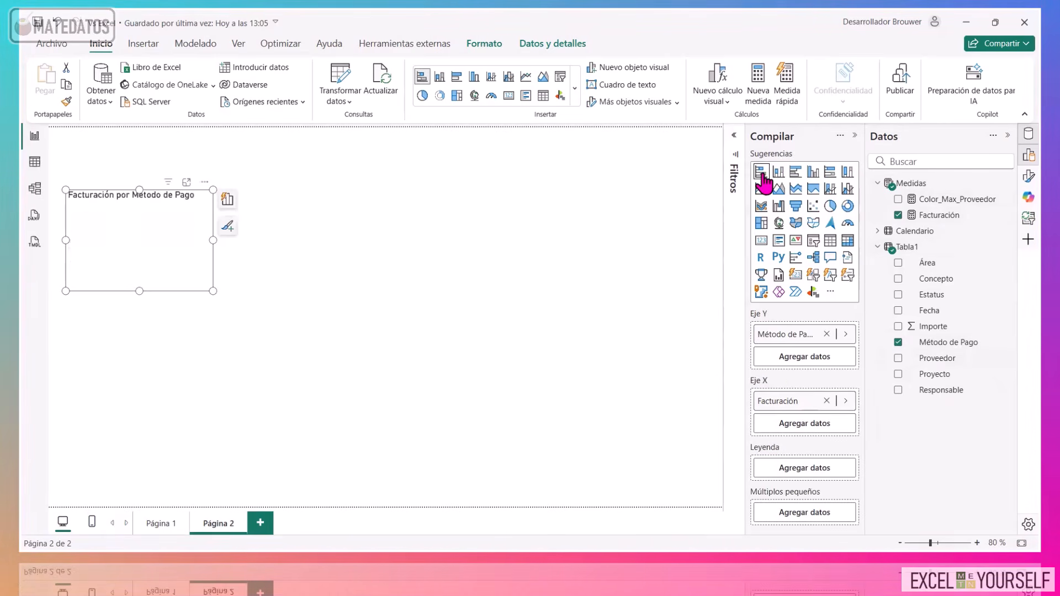
drag(139, 290, 142, 312)
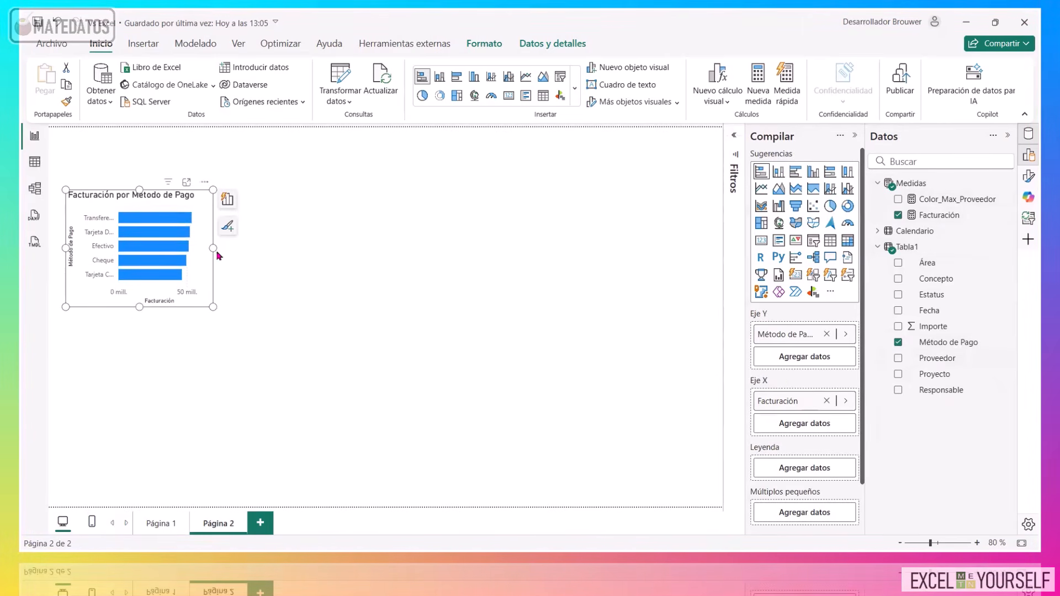
Widen the Método de Pago bar chart and insert a compact matrix below it with Proyecto as rows and Facturación as values.
drag(216, 250, 325, 249)
click(285, 364)
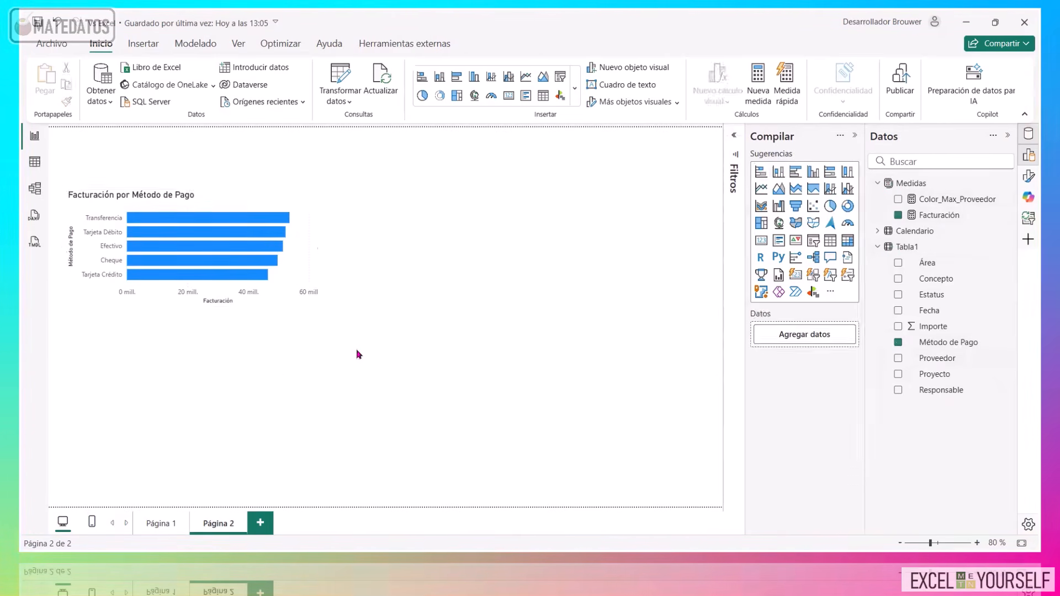
click(848, 242)
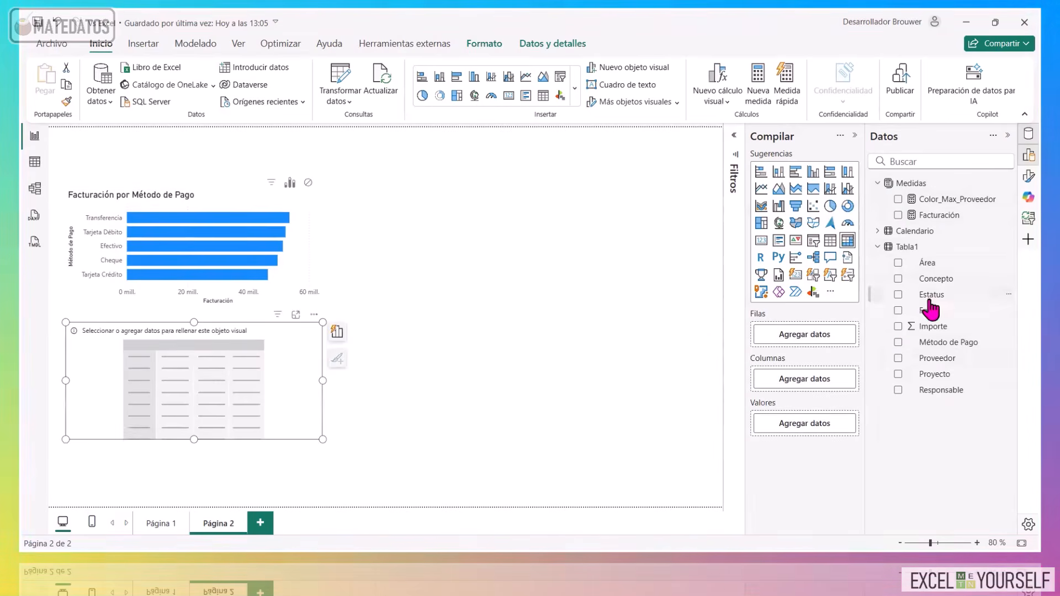
drag(965, 383, 789, 334)
drag(875, 269, 764, 450)
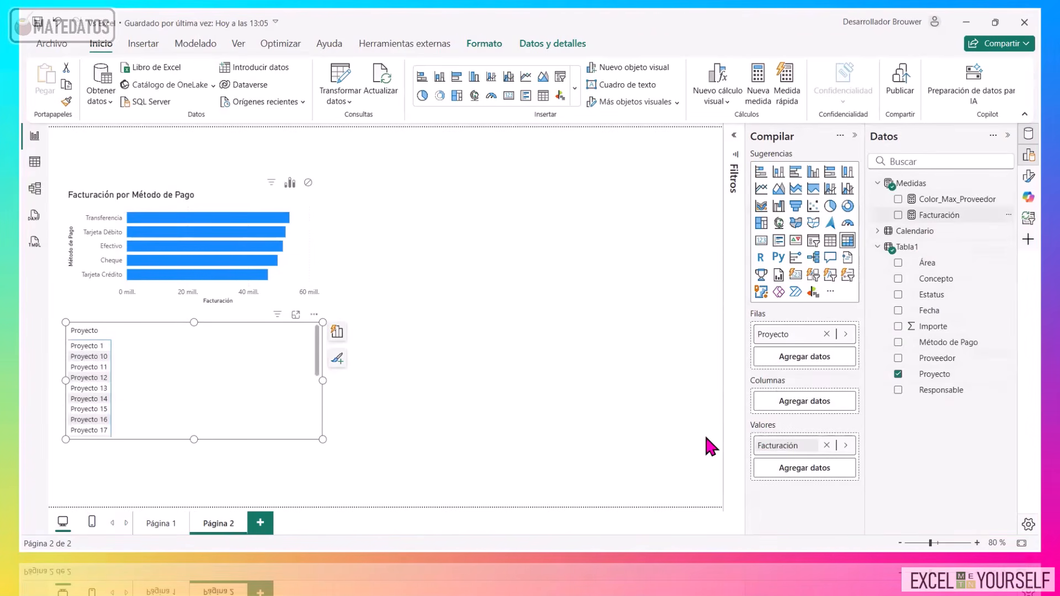
click(413, 383)
click(184, 345)
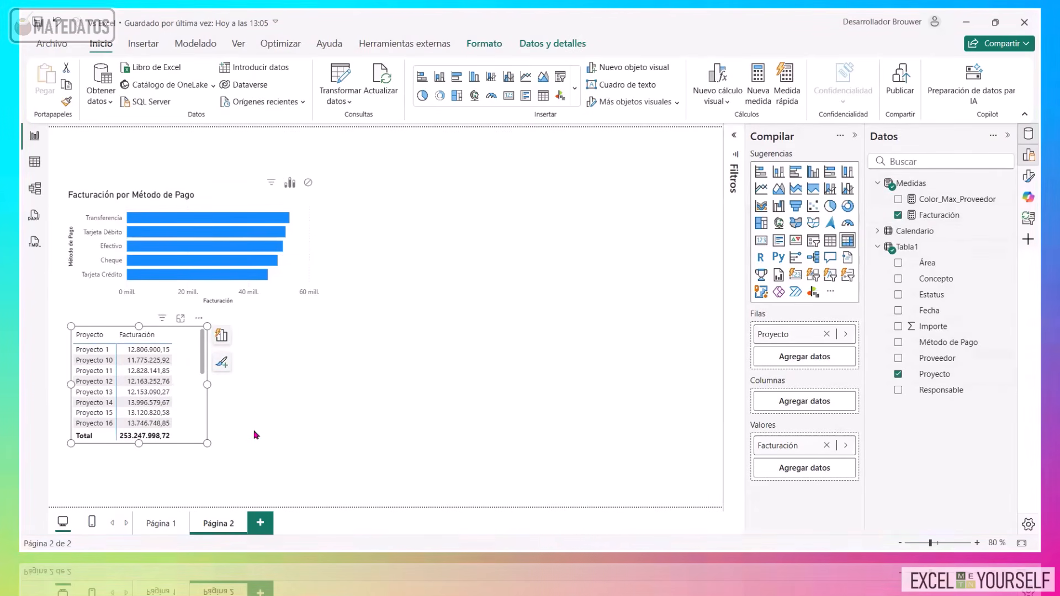
Duplicate the Proyecto matrix, place the copy beside it, replace its row field with Concepto, and widen it to fit its columns.
key(ctrl+c)
key(ctrl+v)
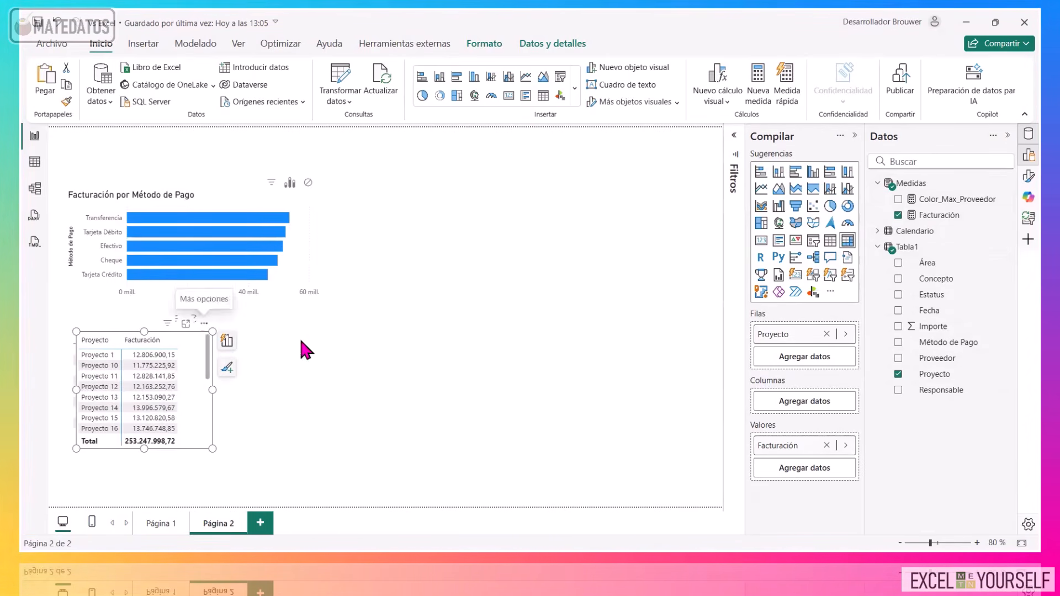
drag(209, 336, 359, 331)
click(845, 334)
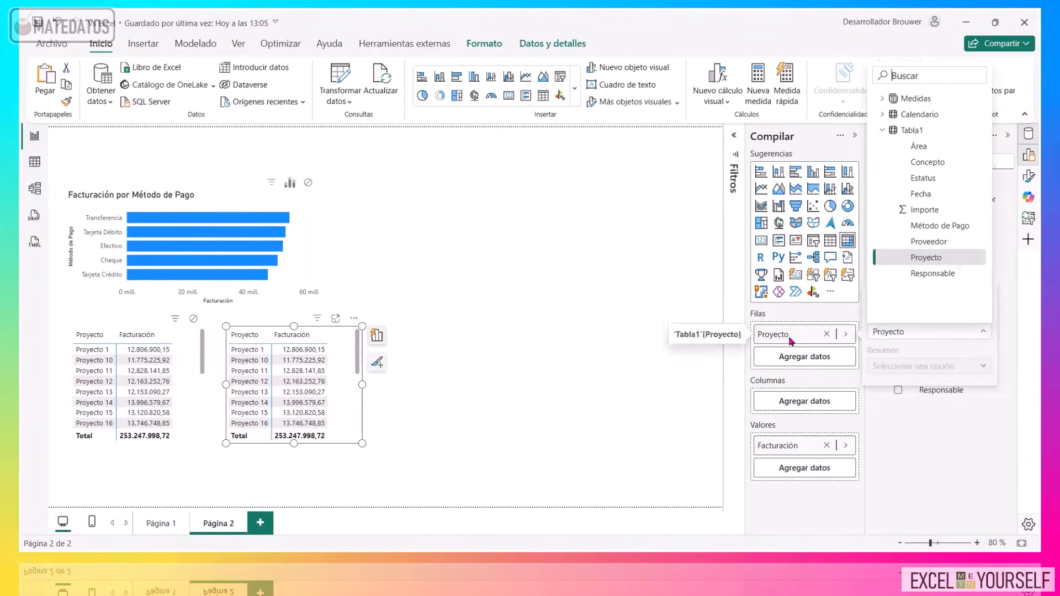
click(956, 164)
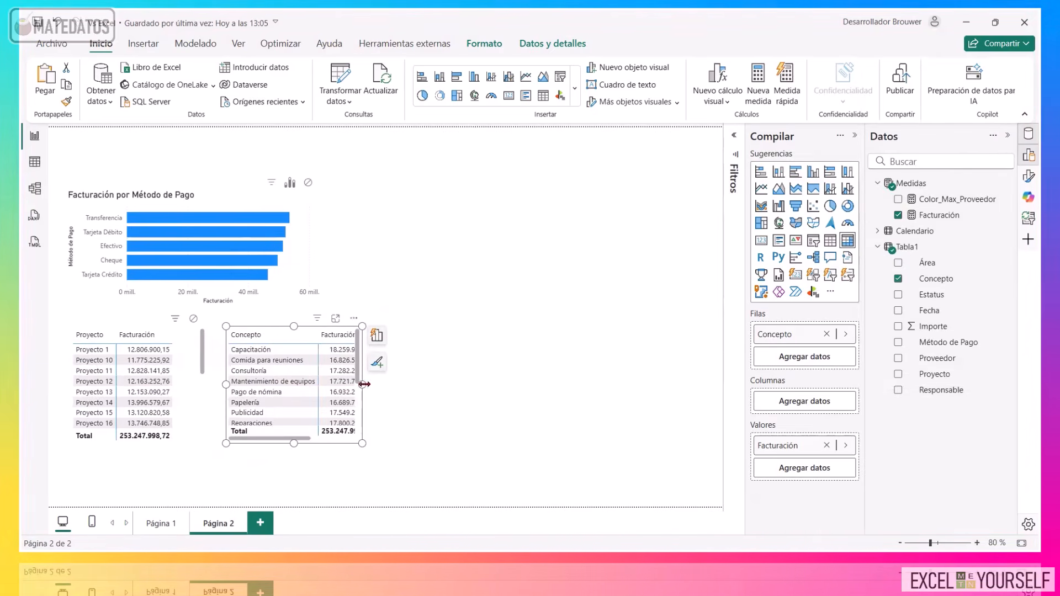
click(425, 397)
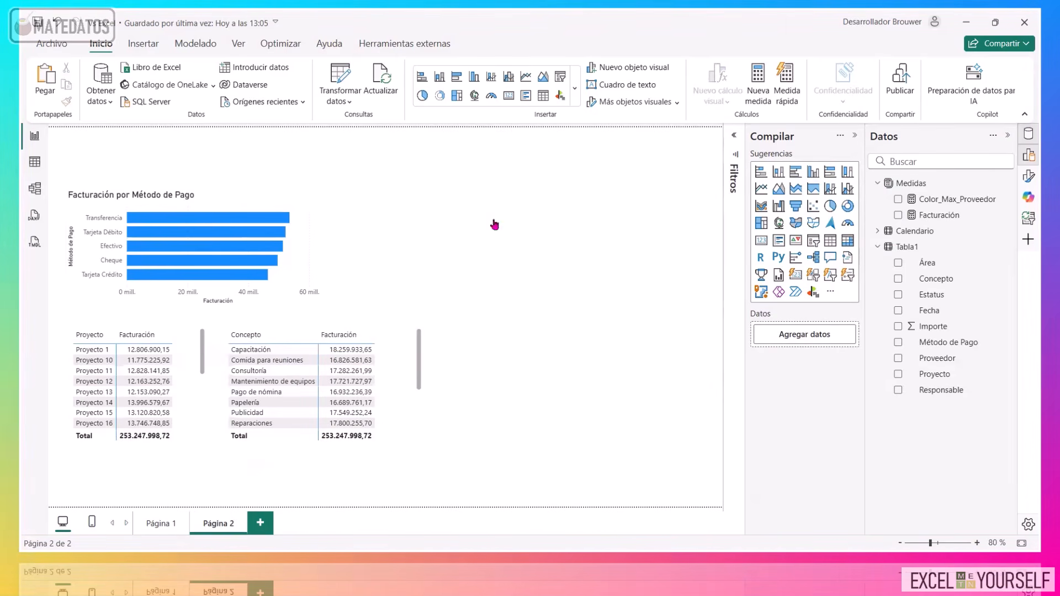
Insert a slicer for the Área field, narrow it, and place it beside the bar chart.
click(812, 243)
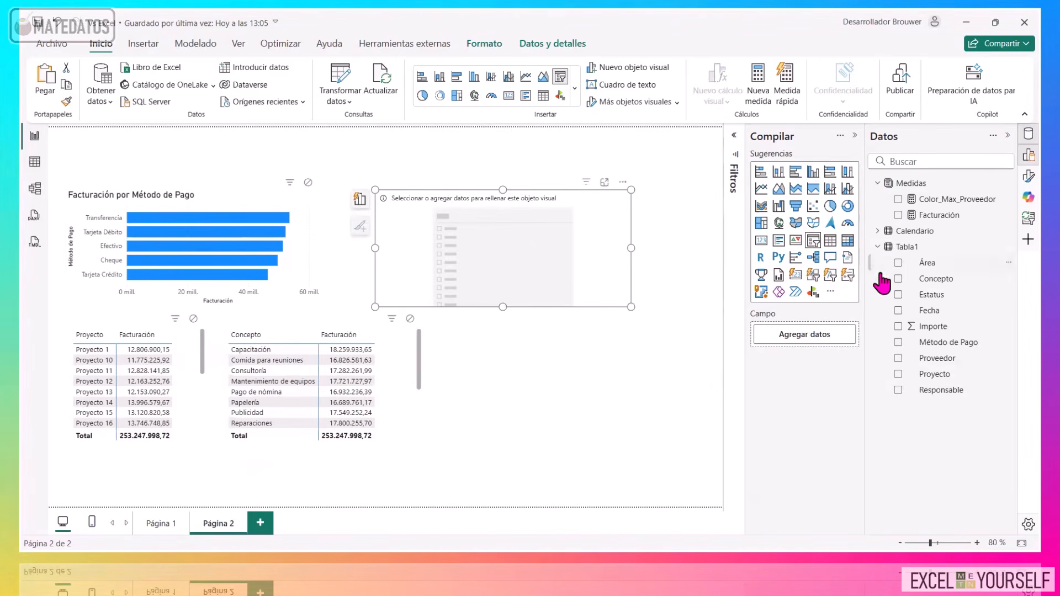
click(900, 267)
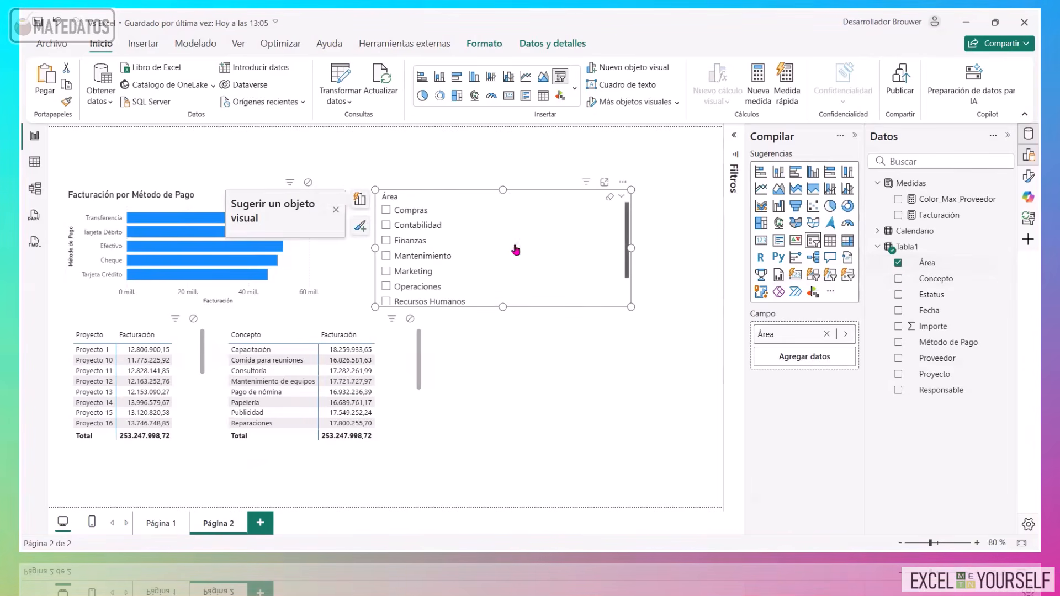
drag(637, 245, 569, 250)
drag(516, 213, 534, 188)
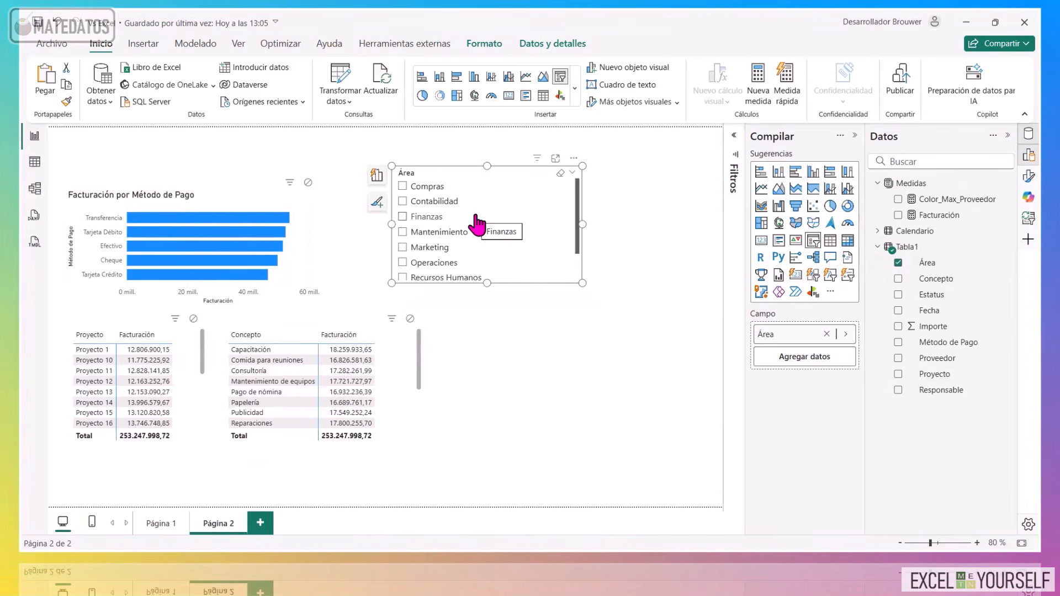
Filter the visuals by Finanzas and Marketing with the Área slicer, and clear the selection.
click(421, 223)
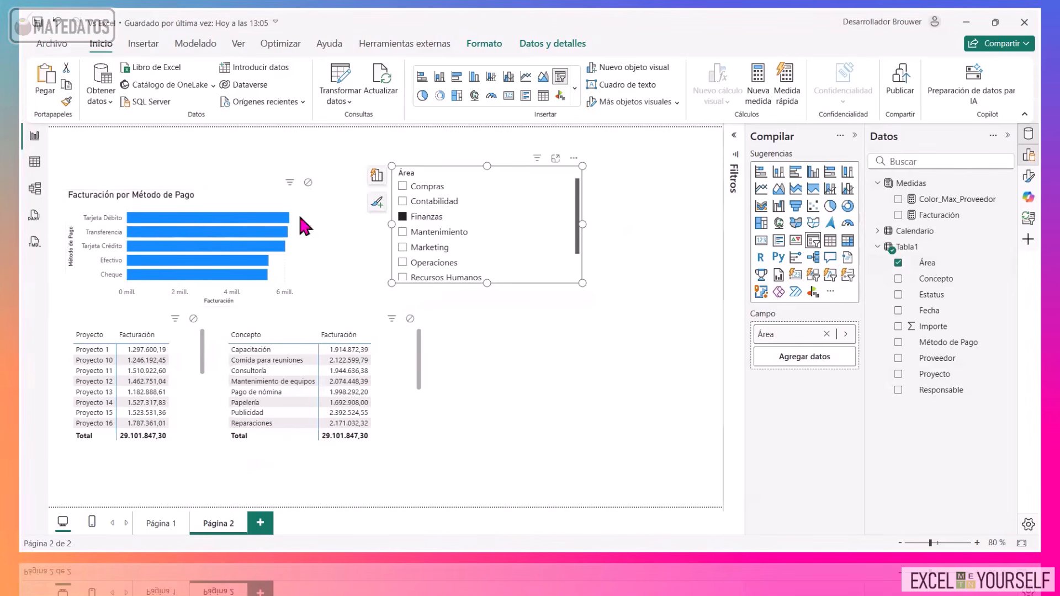
click(439, 247)
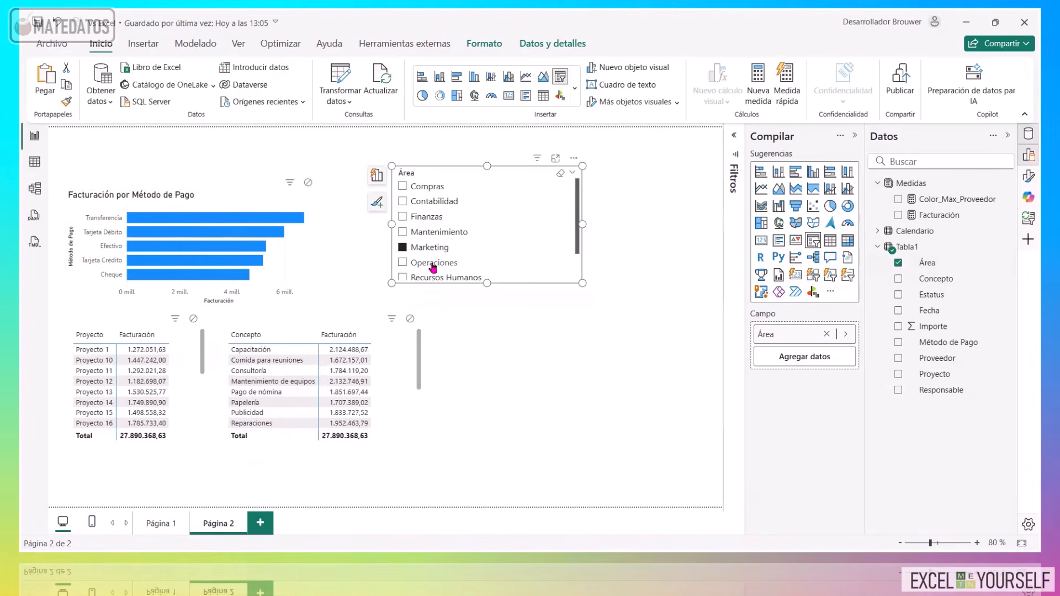
click(423, 276)
scroll(422, 271, down, 1)
click(444, 213)
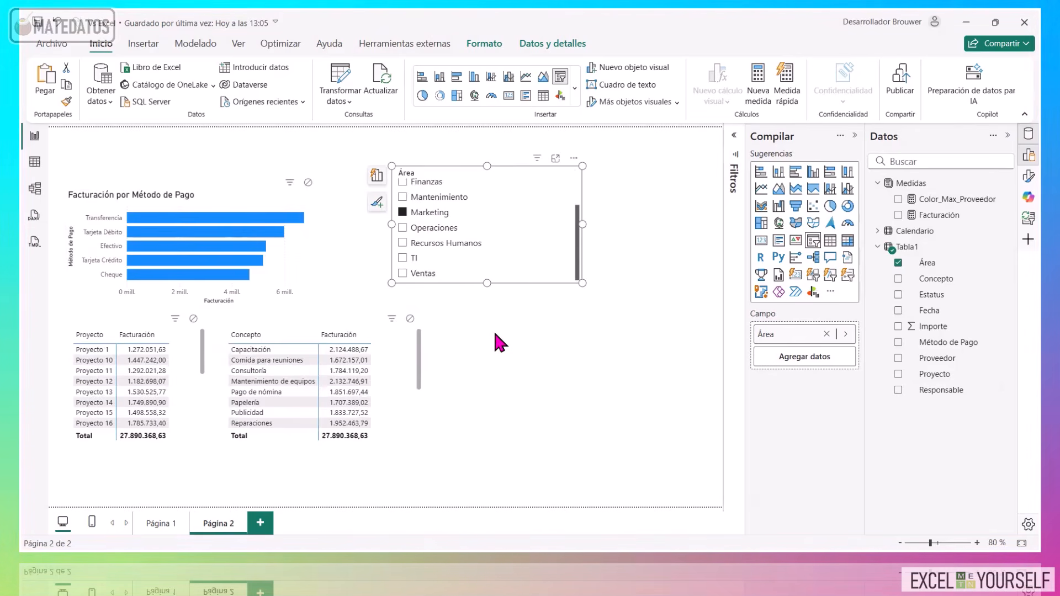
click(436, 213)
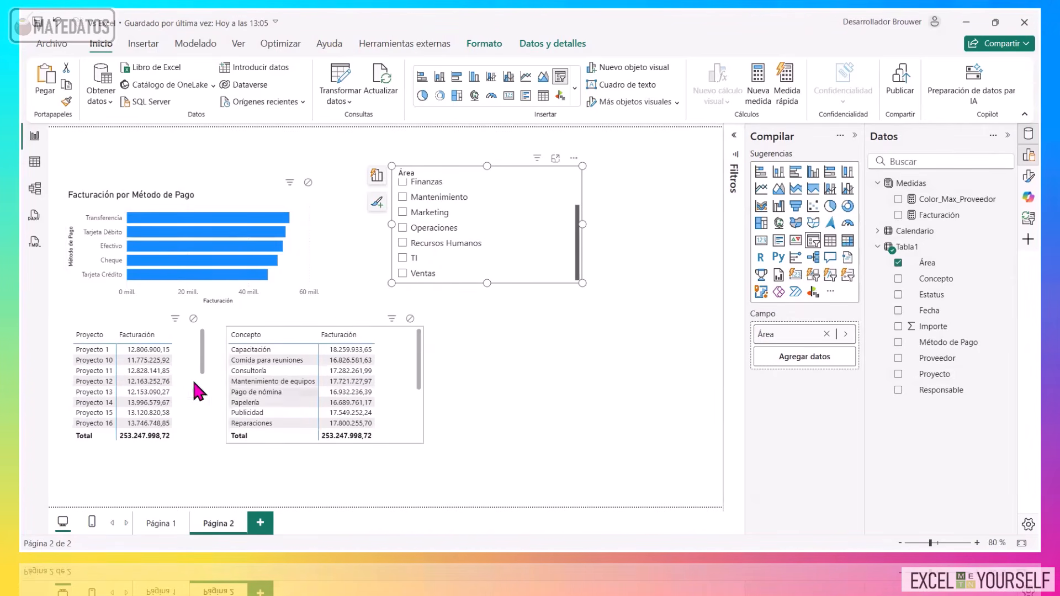
Move the Área slicer beside the Concepto matrix and test it with Marketing, Operaciones and TI, leaving no area selected.
drag(500, 178, 552, 327)
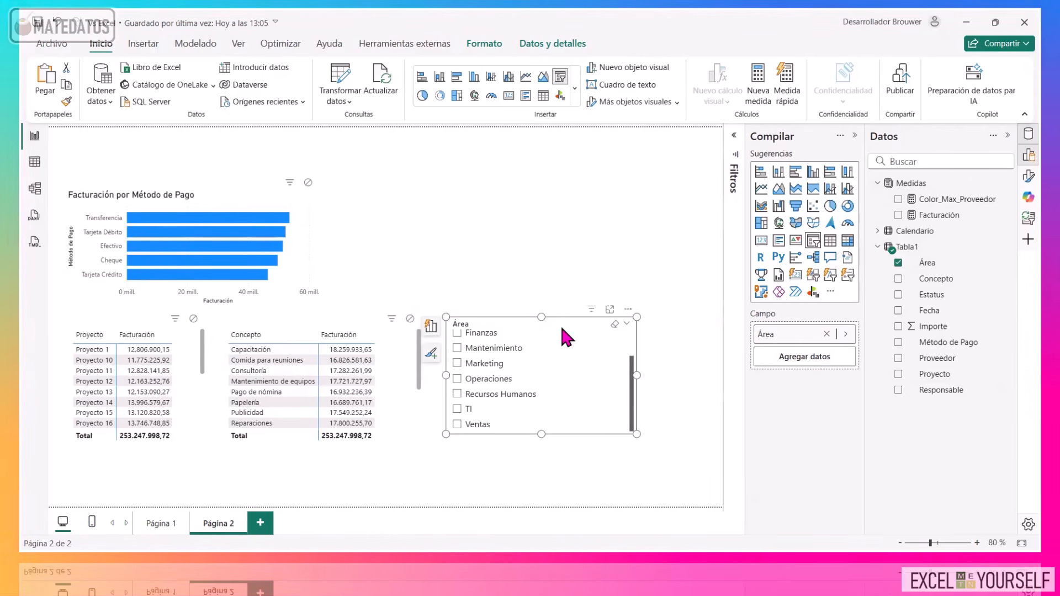
click(493, 365)
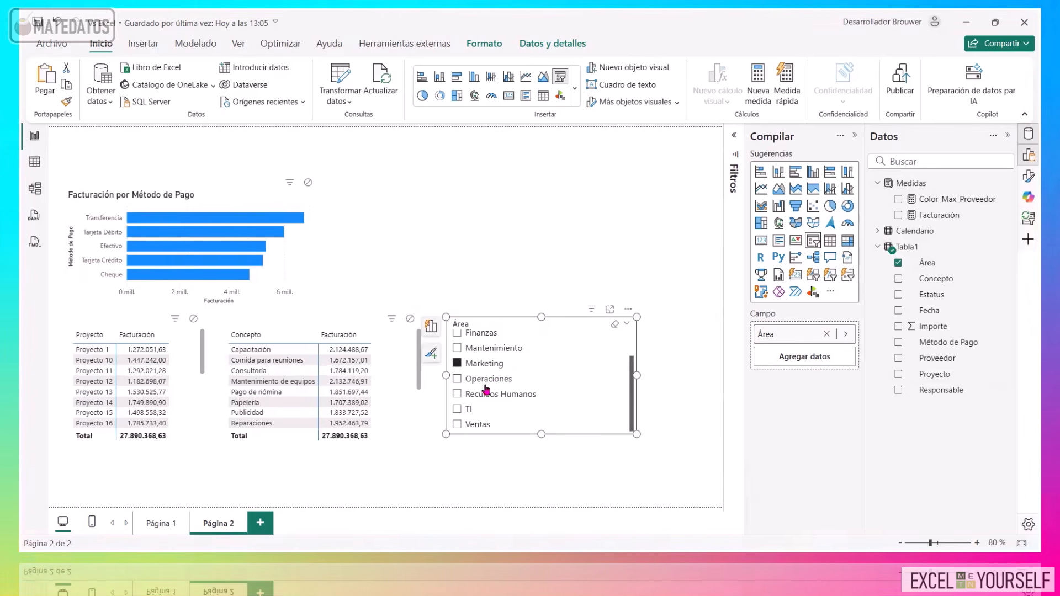
click(489, 380)
click(476, 410)
click(479, 410)
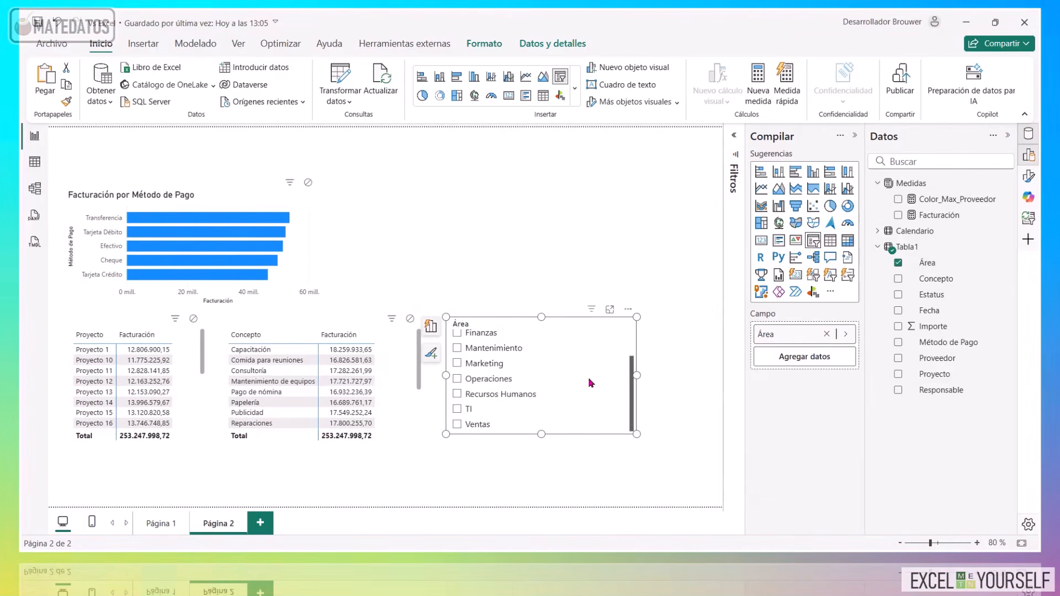
Turn off interaction editing and select the report's matrices and bar chart one after another.
click(484, 44)
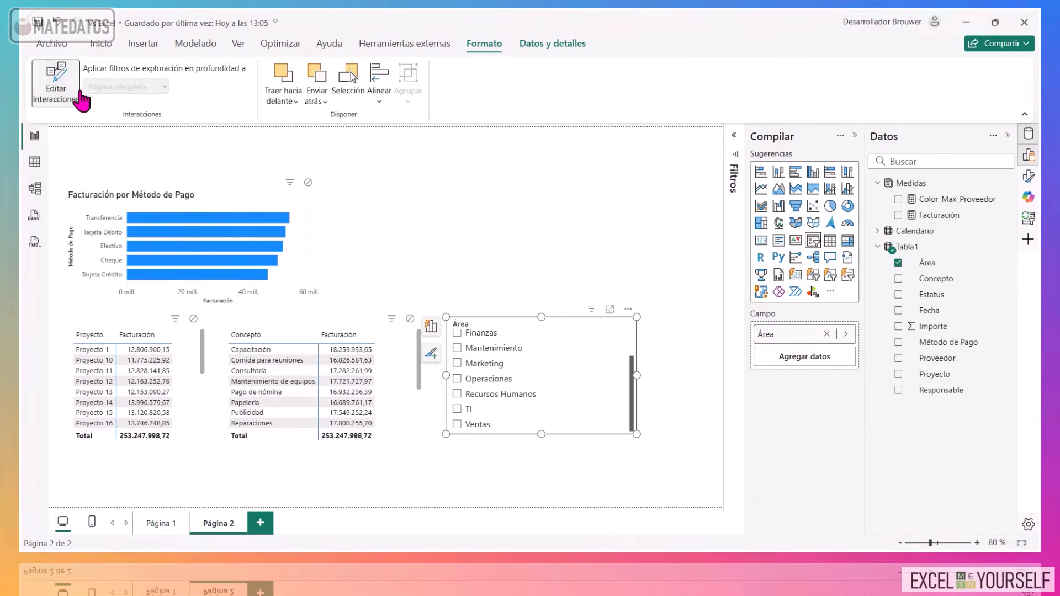
click(74, 95)
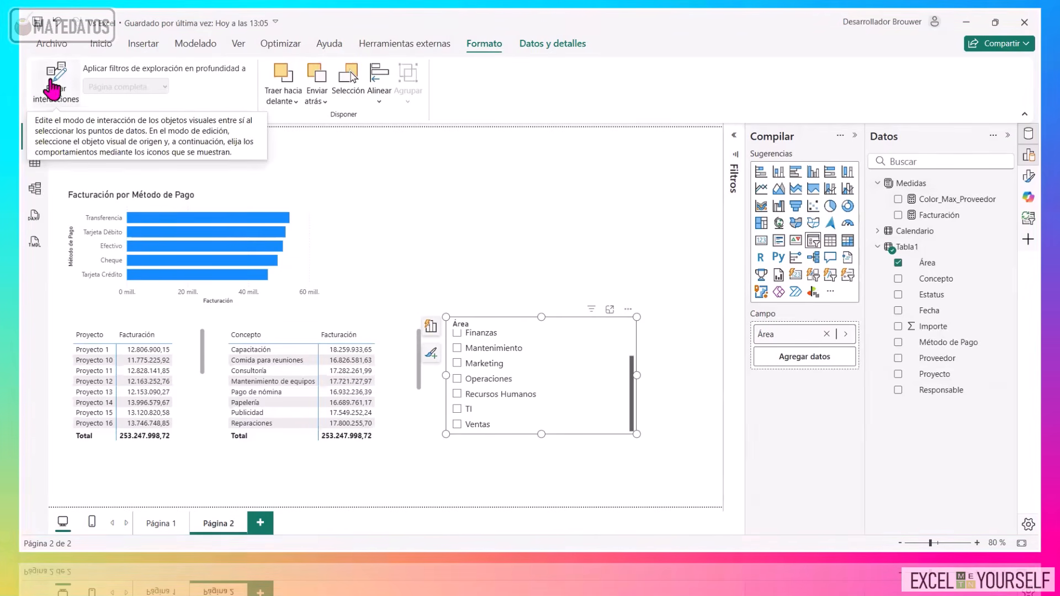
click(407, 378)
click(138, 387)
scroll(138, 387, down, 3)
click(319, 279)
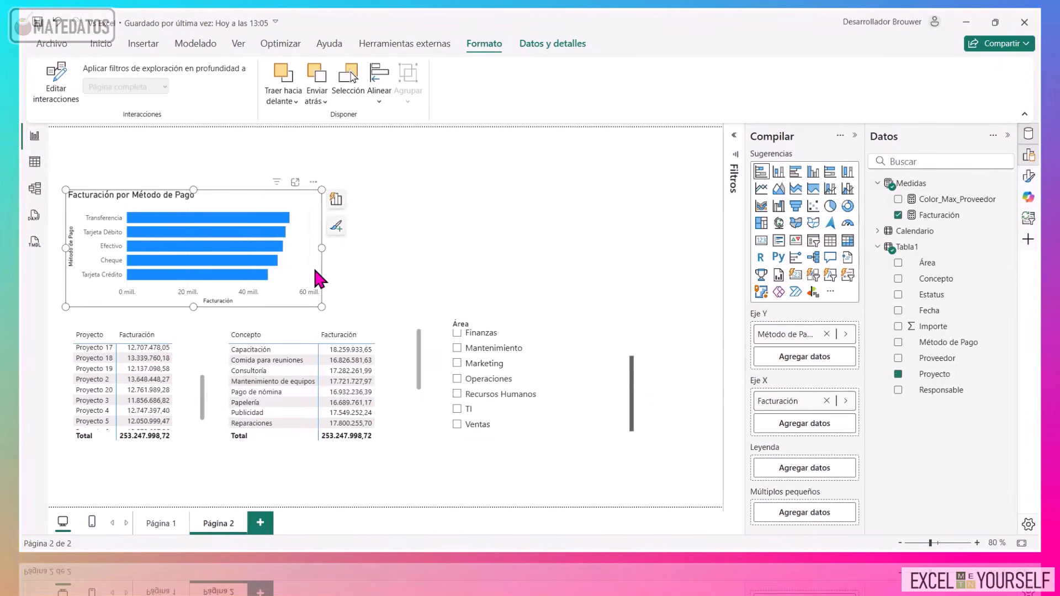
Filter the visuals by several areas in the Área slicer, including TI, Marketing and Mantenimiento, to compare how they respond.
click(589, 414)
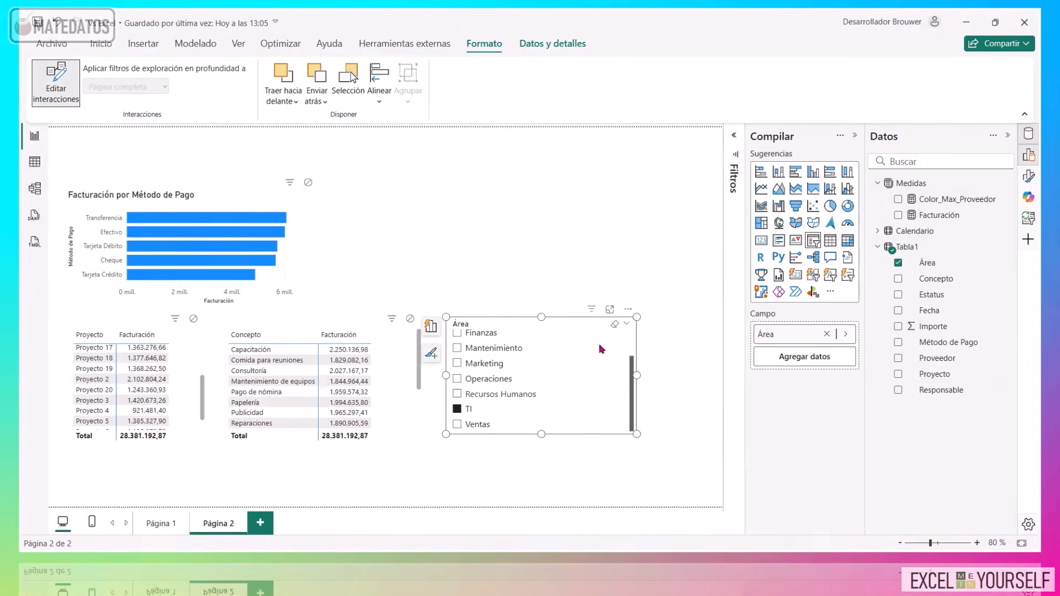
click(485, 363)
click(486, 393)
click(483, 365)
click(485, 347)
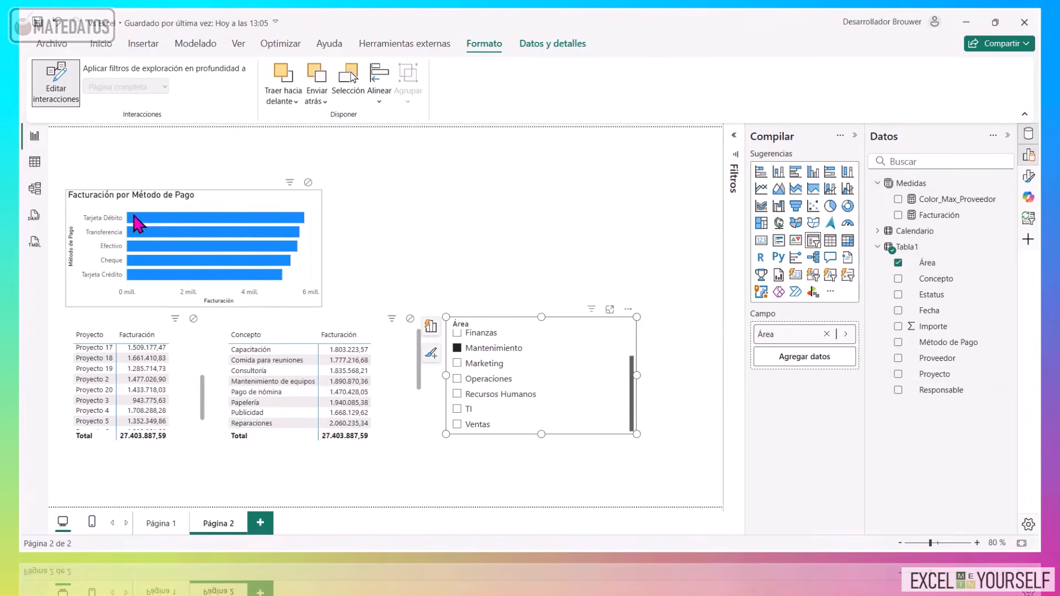
Select Marketing in the Área slicer and set the slicer's interaction with the Método de Pago bar chart to Ninguno.
mouse_move(224, 224)
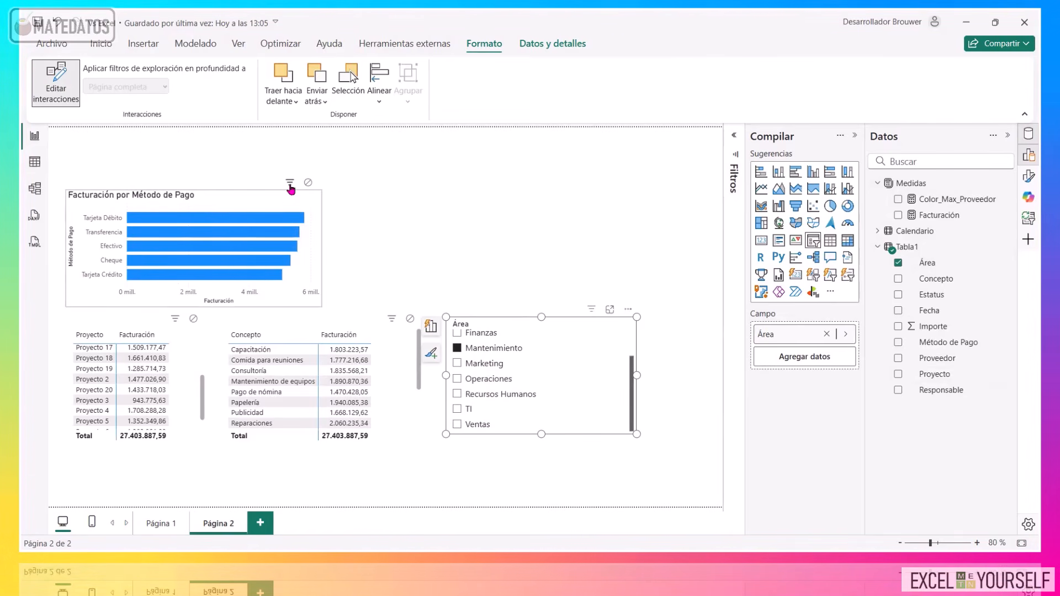
click(476, 363)
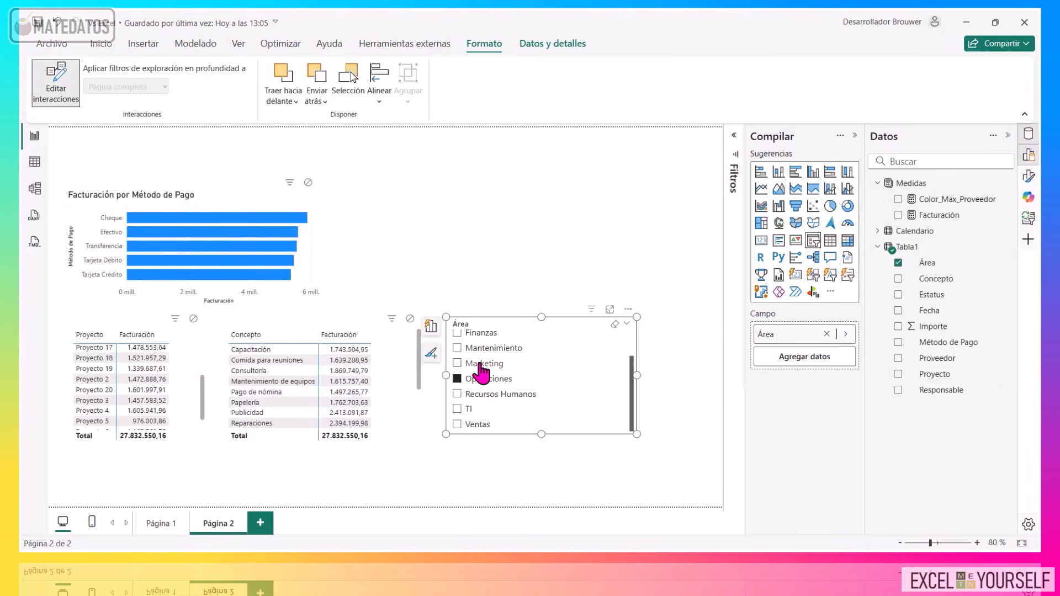
click(308, 183)
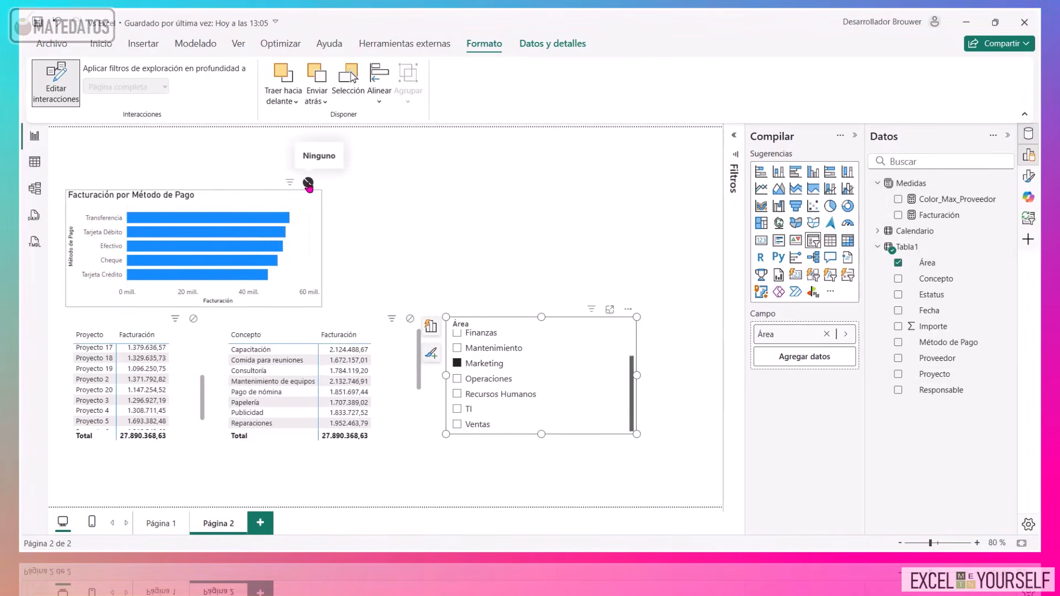
Check the bar chart's isolation by switching the Área slicer through areas such as Operaciones and Contabilidad, ending on Mantenimiento.
click(486, 379)
click(484, 351)
scroll(478, 352, up, 2)
click(479, 353)
click(511, 386)
click(488, 355)
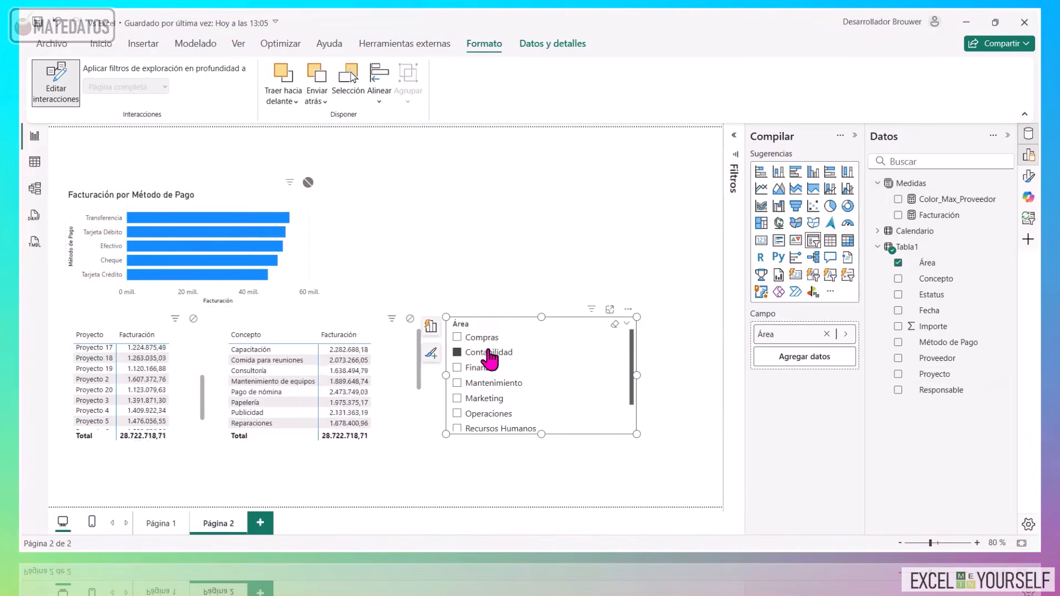
click(479, 337)
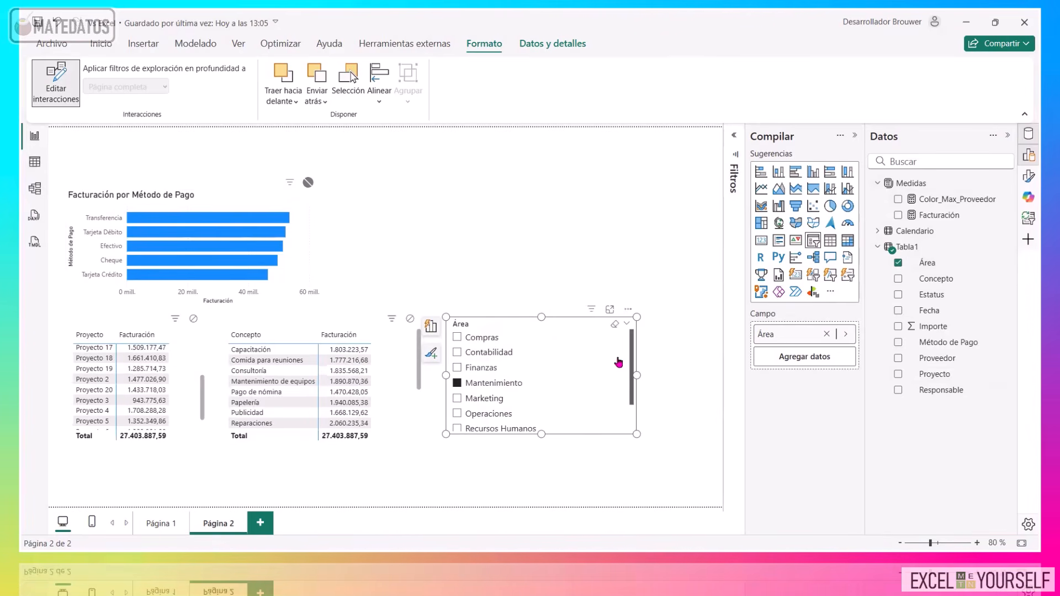
Insert a second slicer for the Estatus field in the empty area to the right of the bar chart.
click(609, 240)
click(812, 240)
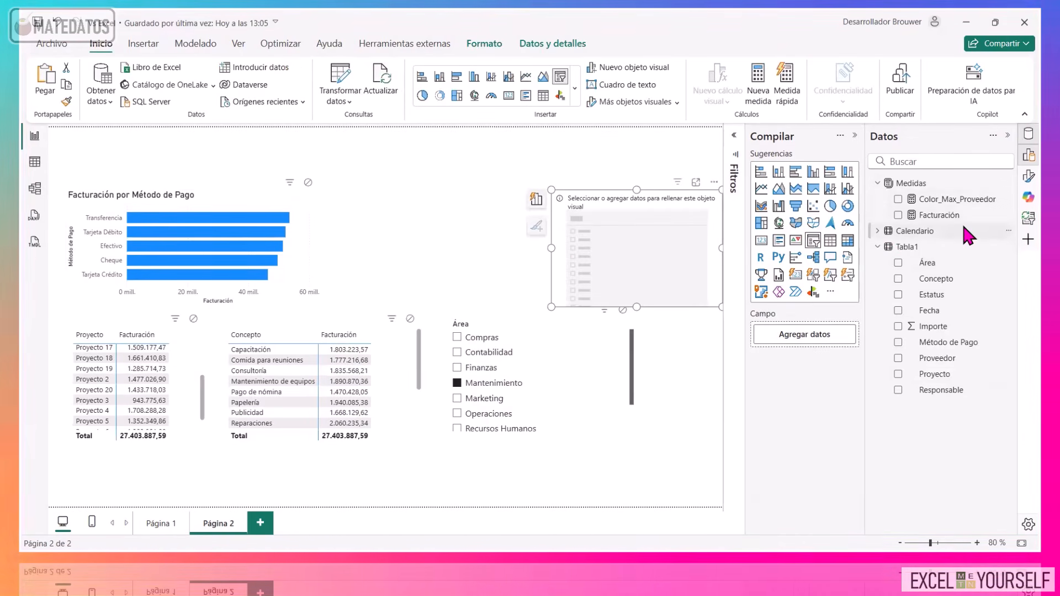
drag(922, 293, 682, 266)
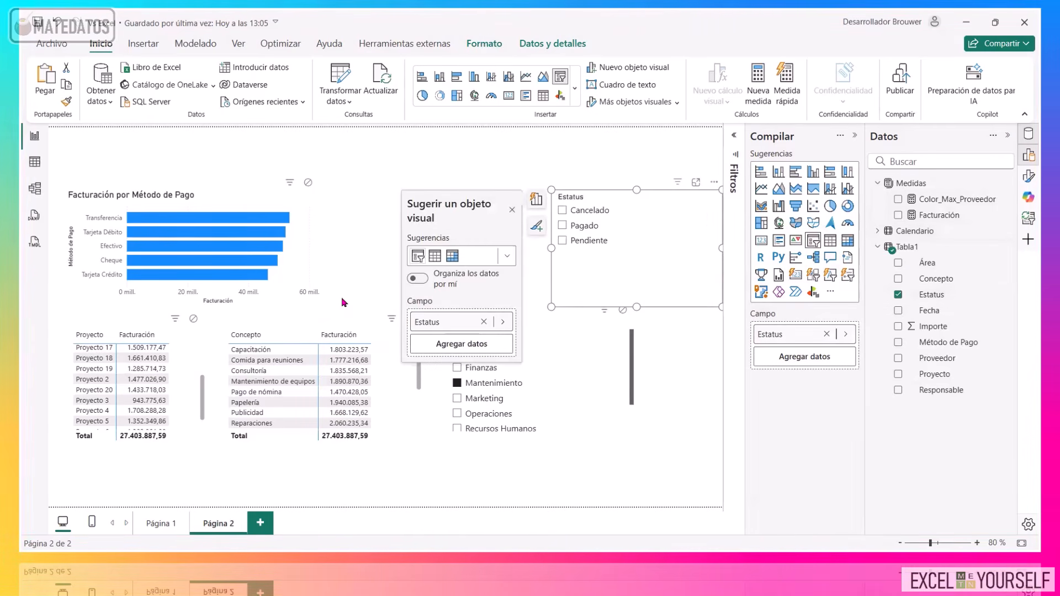
click(441, 184)
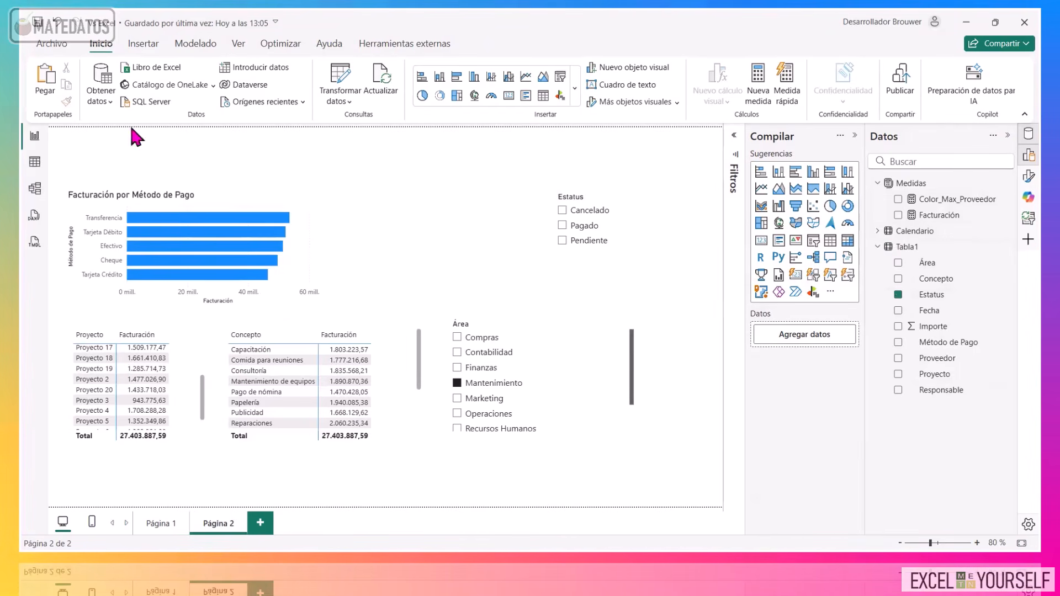
Shift the Estatus slicer inward above the Área slicer and try its statuses, ending with Pendiente selected.
click(579, 235)
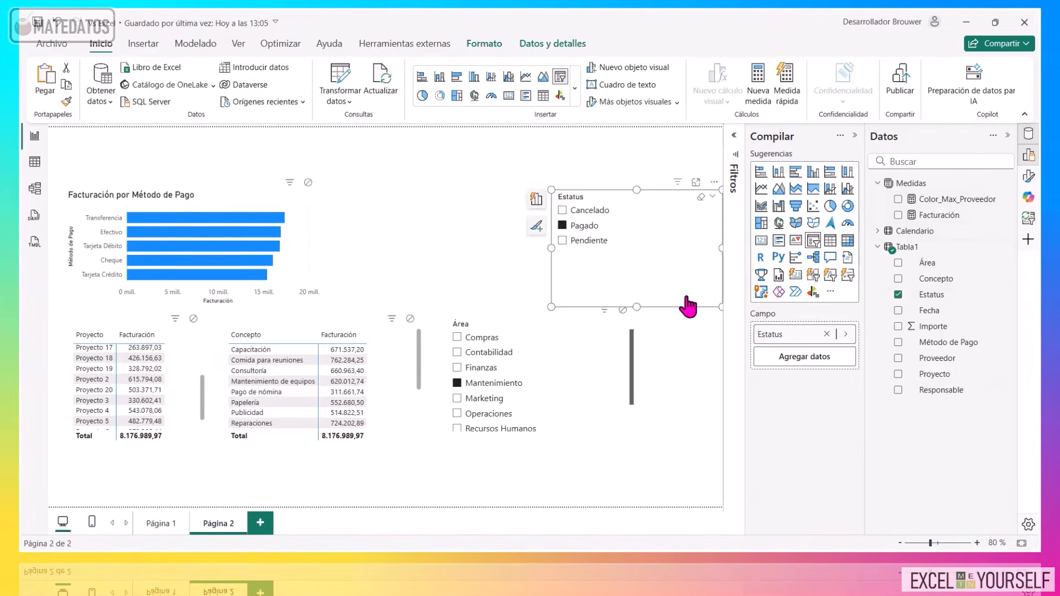
click(574, 241)
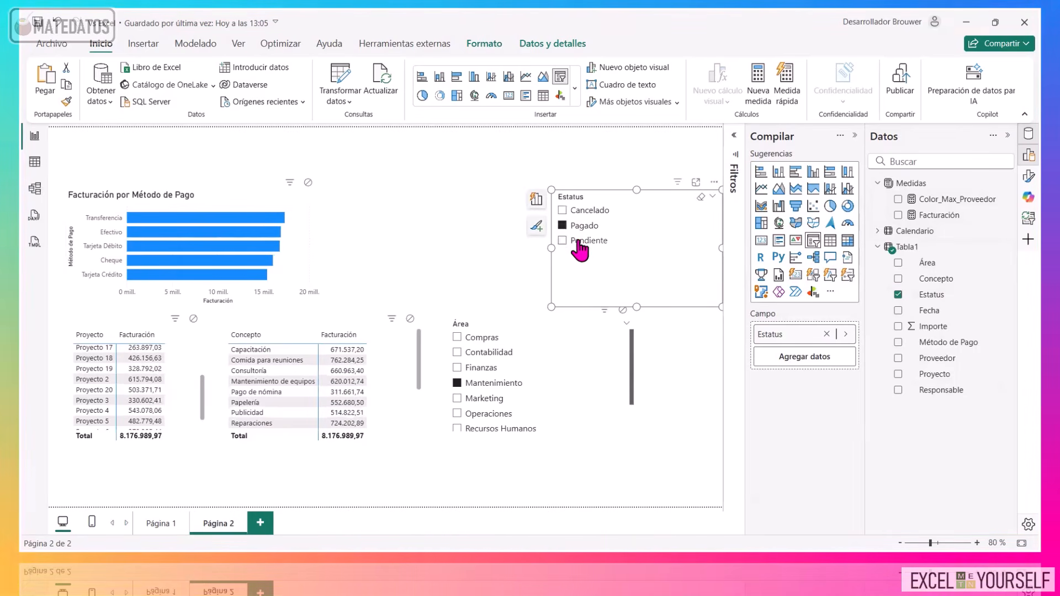
click(572, 226)
drag(605, 194, 582, 185)
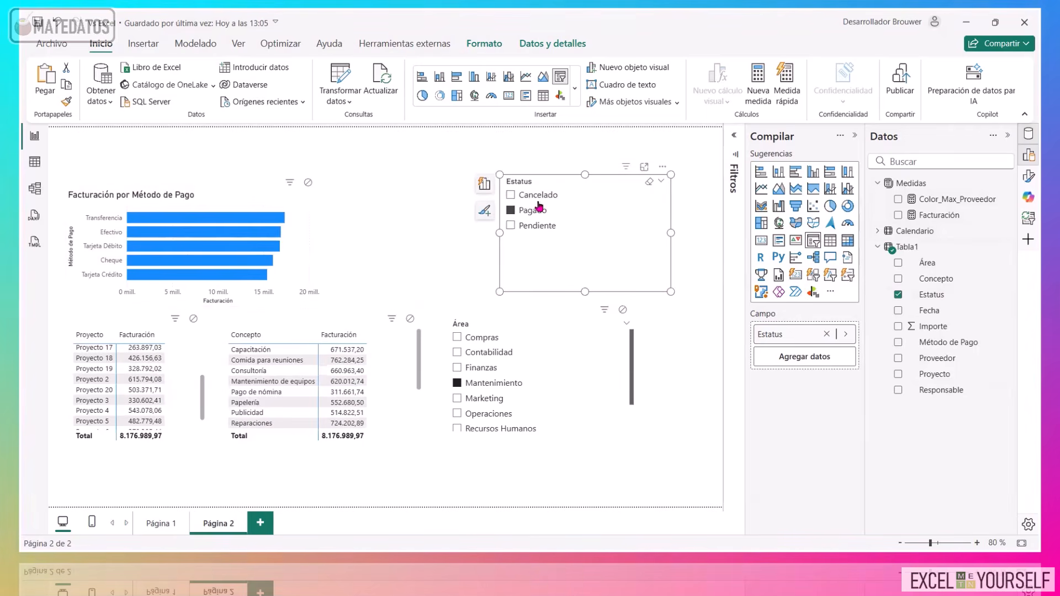
click(537, 195)
click(521, 229)
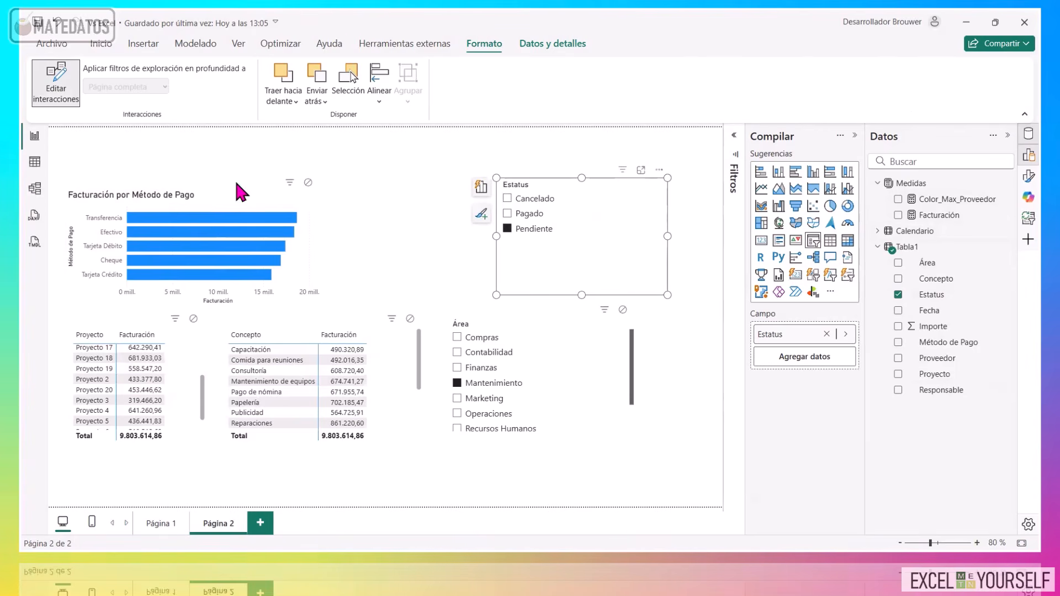
Set the Estatus slicer's interaction with the Método de Pago bar chart to Ninguno, try its statuses, and exit interaction editing.
click(308, 184)
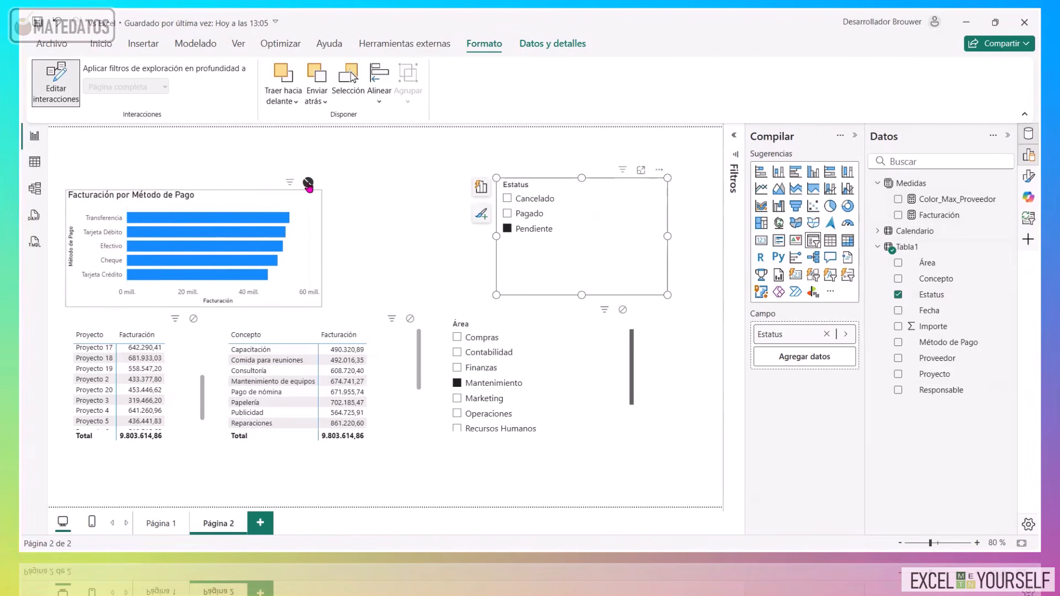
click(611, 350)
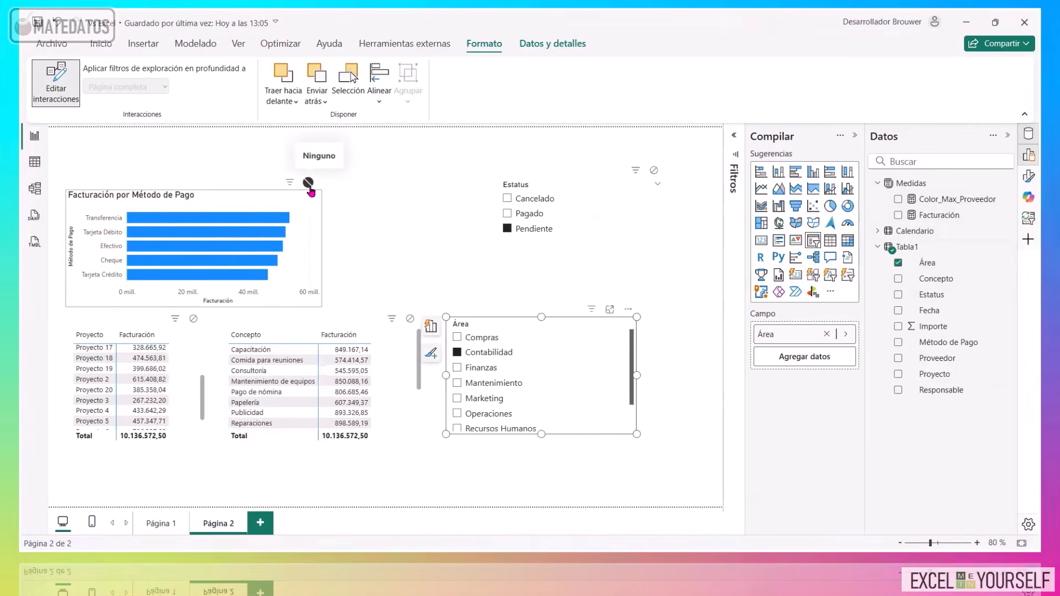
click(526, 214)
click(533, 200)
click(530, 229)
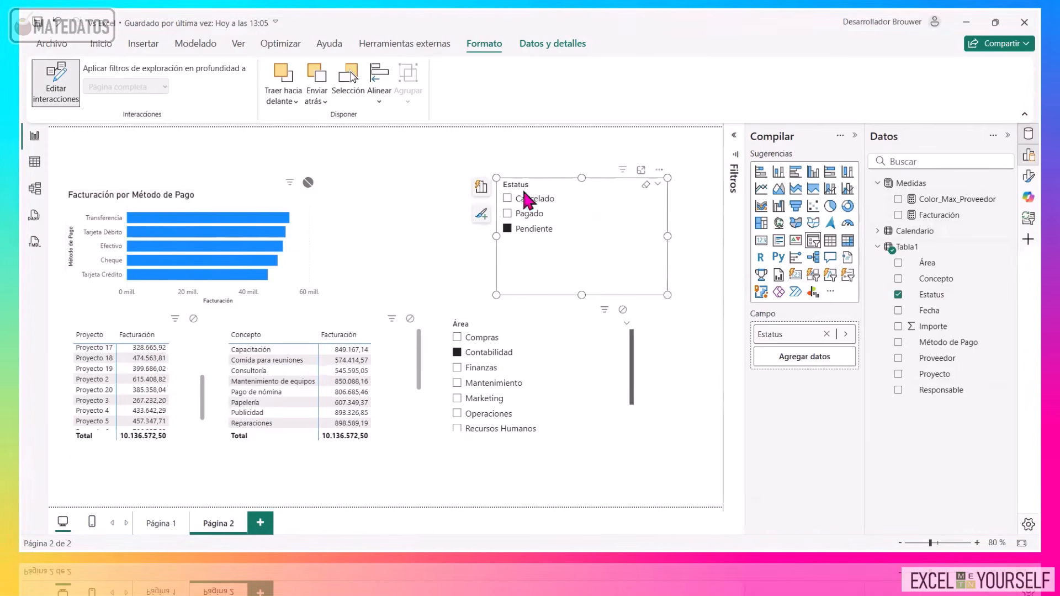
click(529, 199)
click(55, 82)
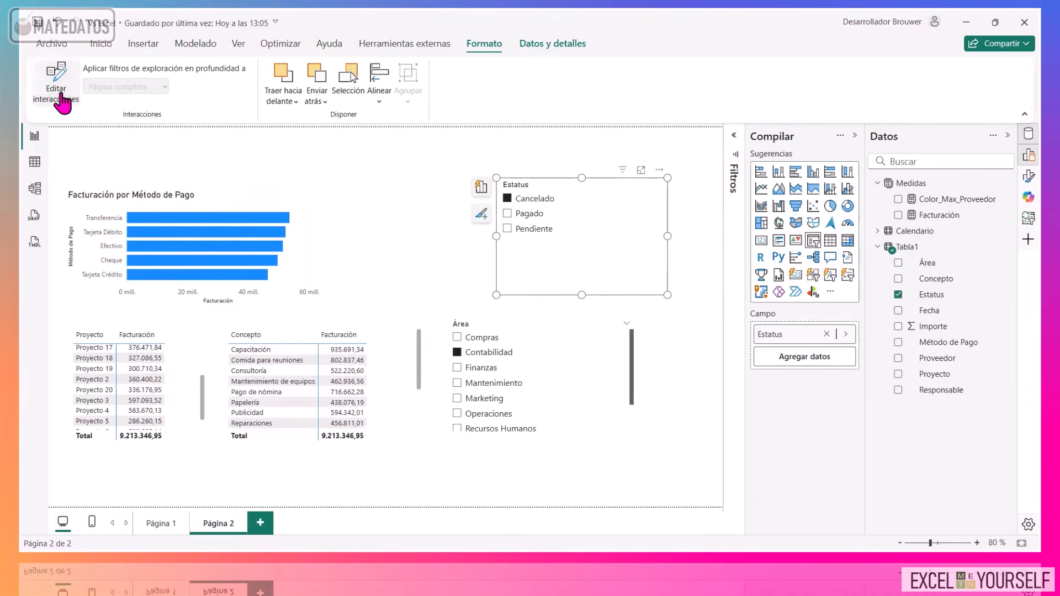
Check that the bar chart ignores both slicers by trying several areas and statuses, ending on Contabilidad and Pagado.
click(530, 229)
click(457, 382)
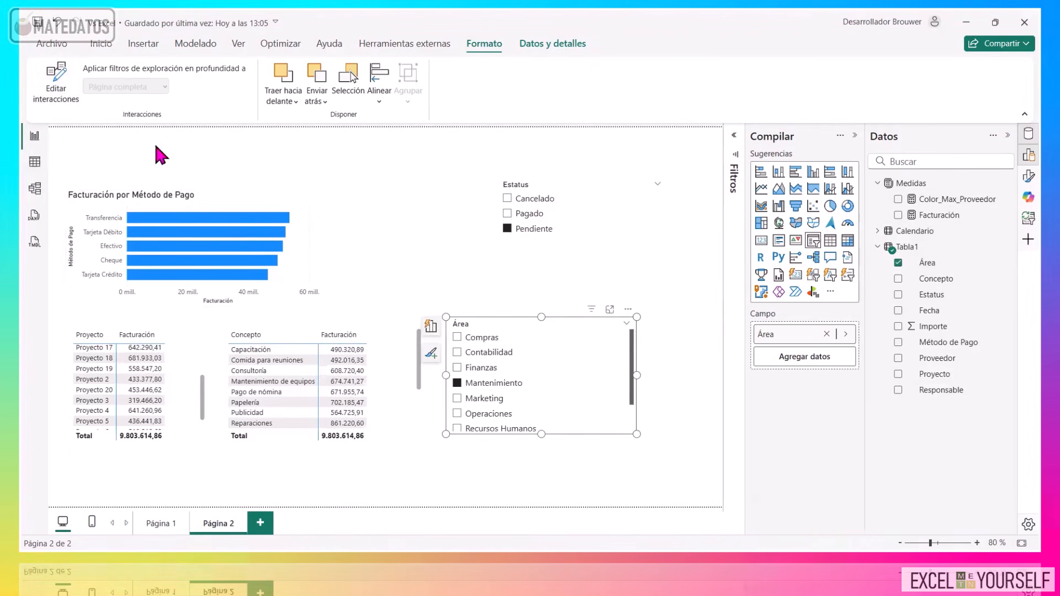
click(486, 398)
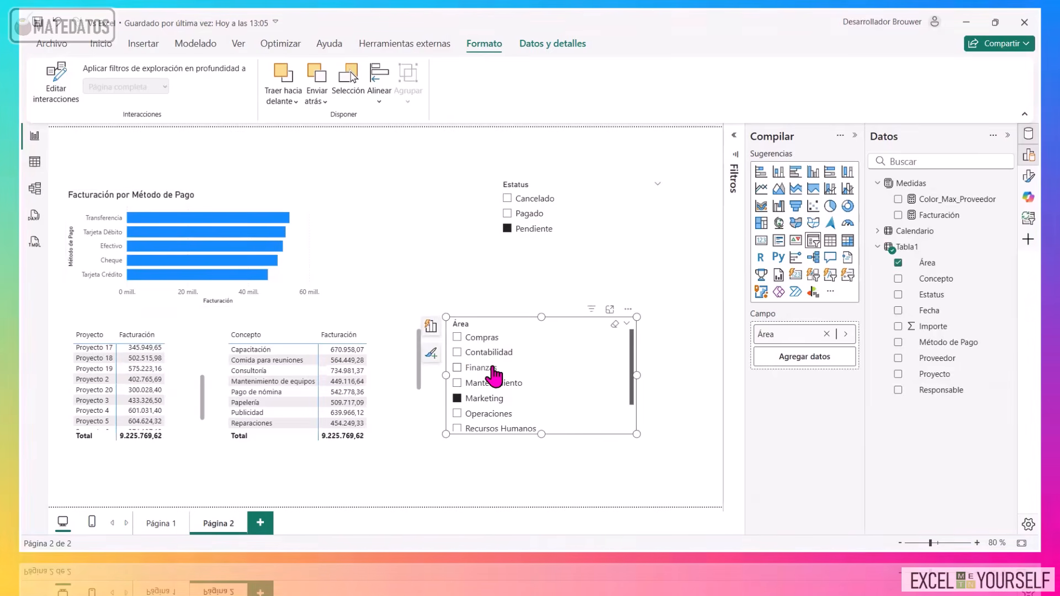
click(480, 367)
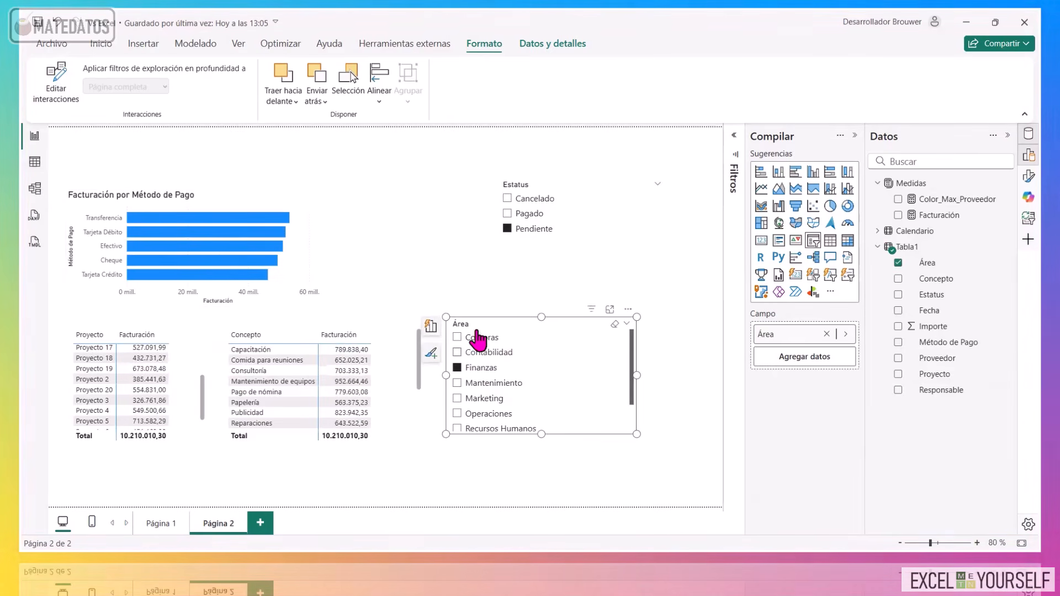
click(468, 338)
click(479, 368)
click(480, 353)
click(527, 215)
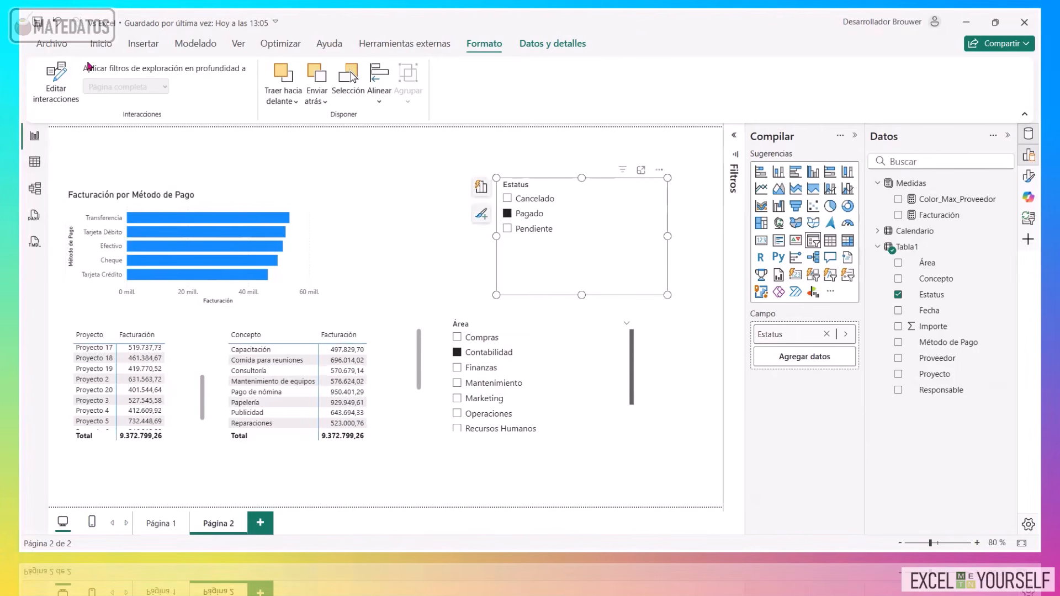
Set the Estatus and Área slicers to filter the Método de Pago bar chart, and try areas such as Finanzas and Operaciones.
click(55, 77)
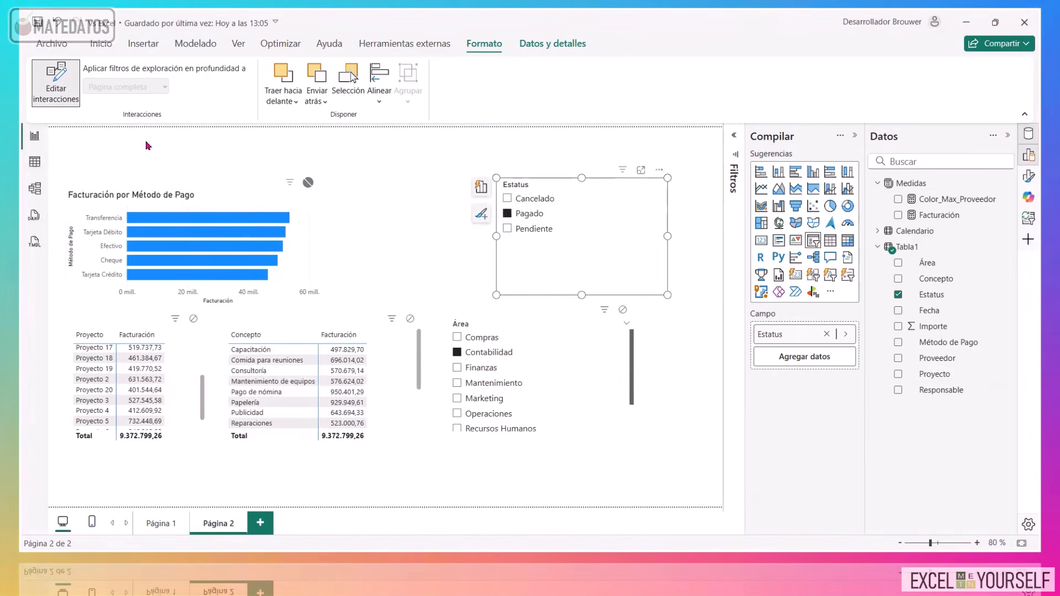
click(288, 184)
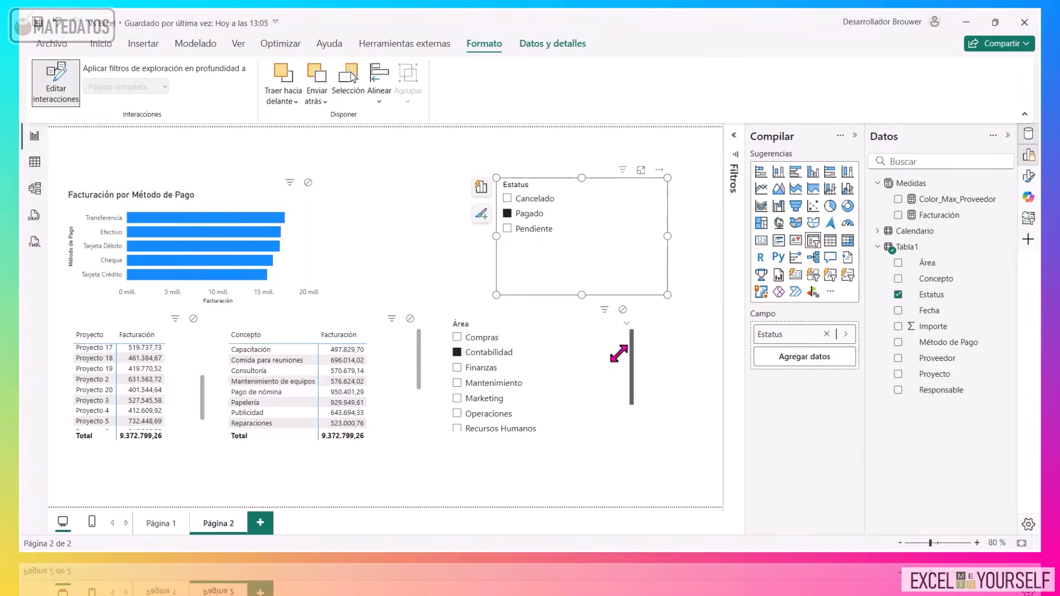
click(627, 355)
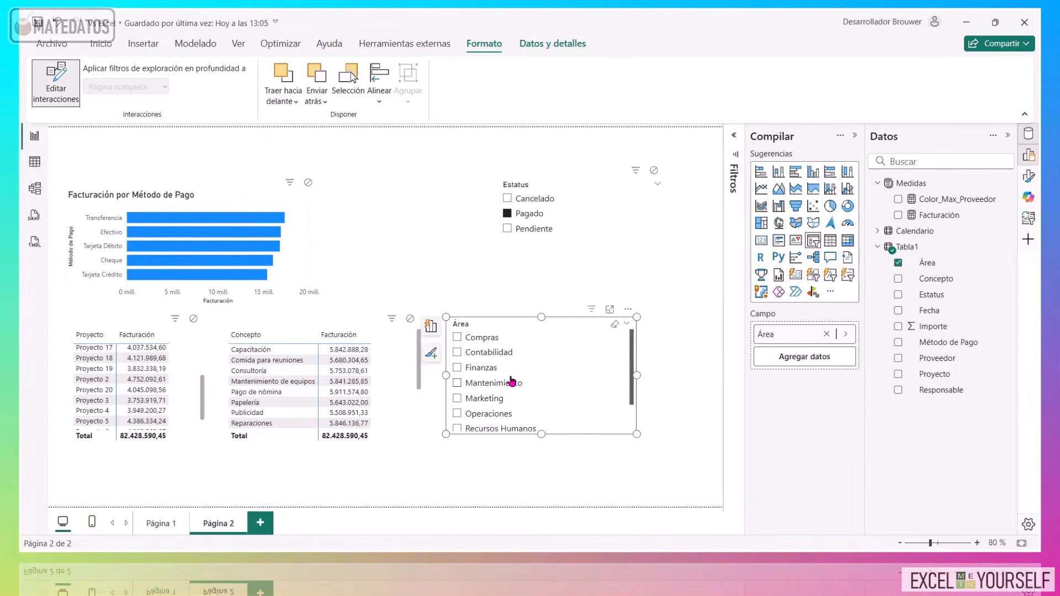
click(494, 383)
click(490, 369)
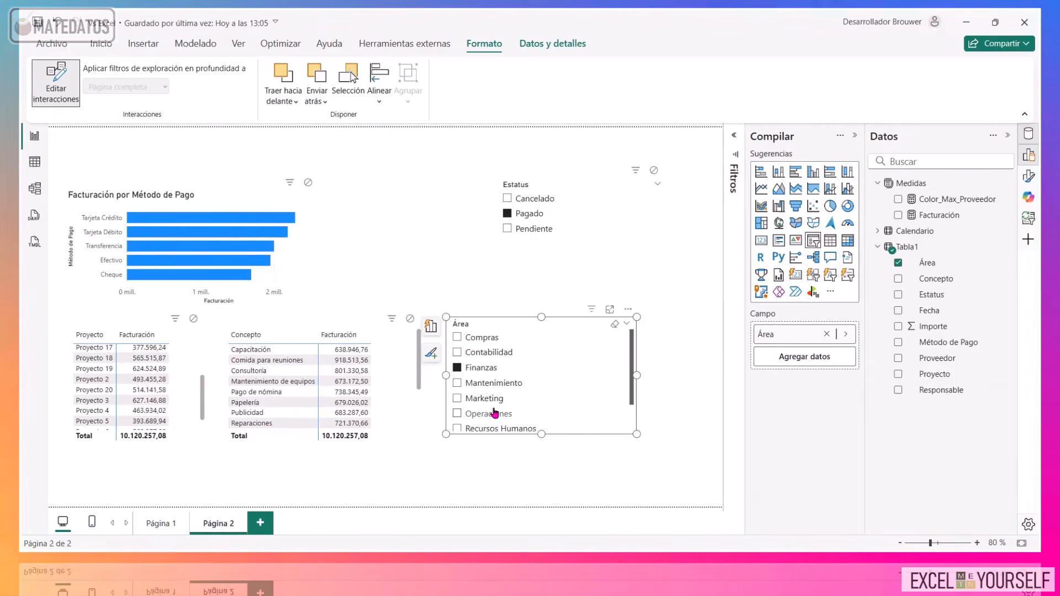
click(495, 412)
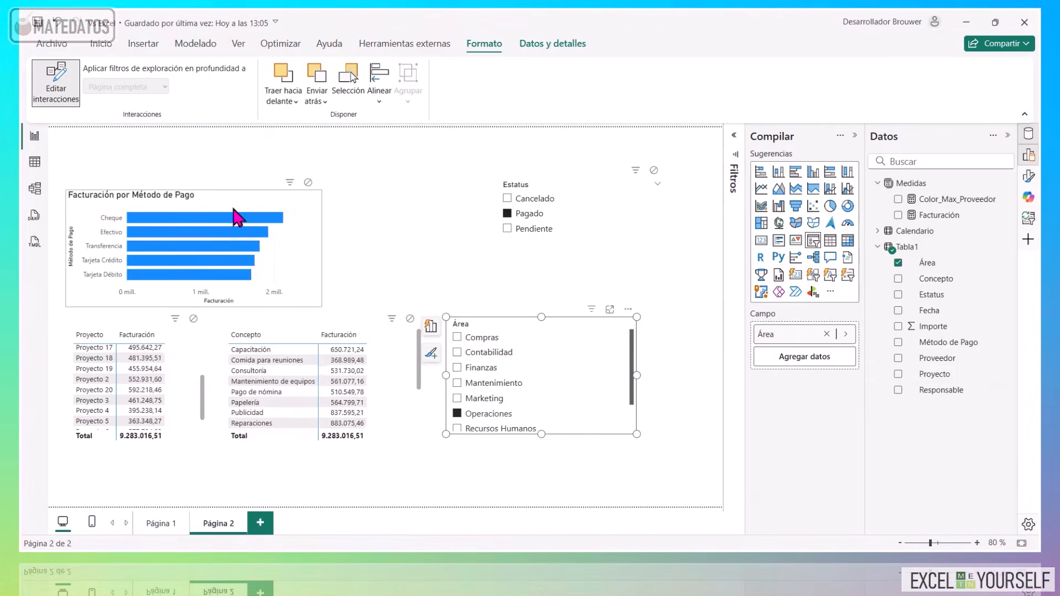
Return the Área slicer's interaction with the bar chart to Ninguno and test it with Contabilidad and Marketing.
click(308, 183)
click(488, 355)
click(475, 399)
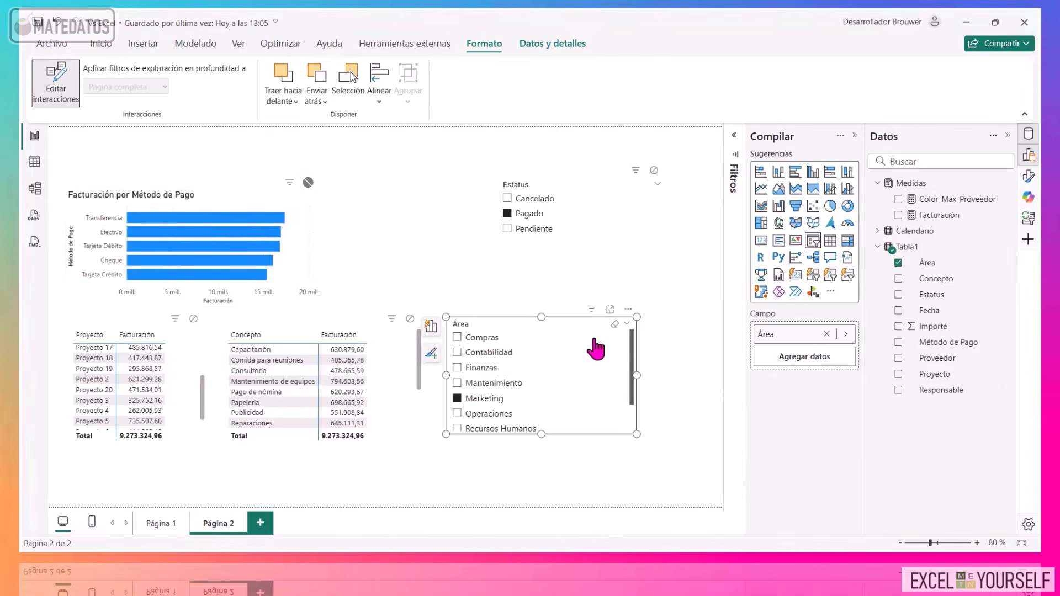
drag(628, 311, 668, 320)
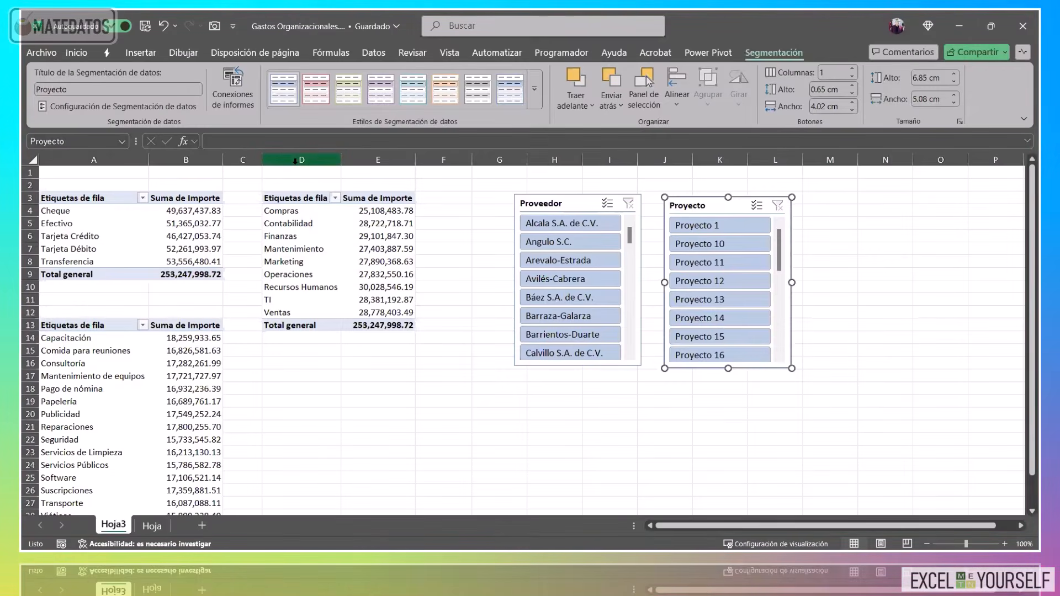
Switch to Excel and insert two blank columns at column C of Hoja3, between the Concepto and Área pivot tables.
click(243, 161)
right_click(243, 162)
click(303, 309)
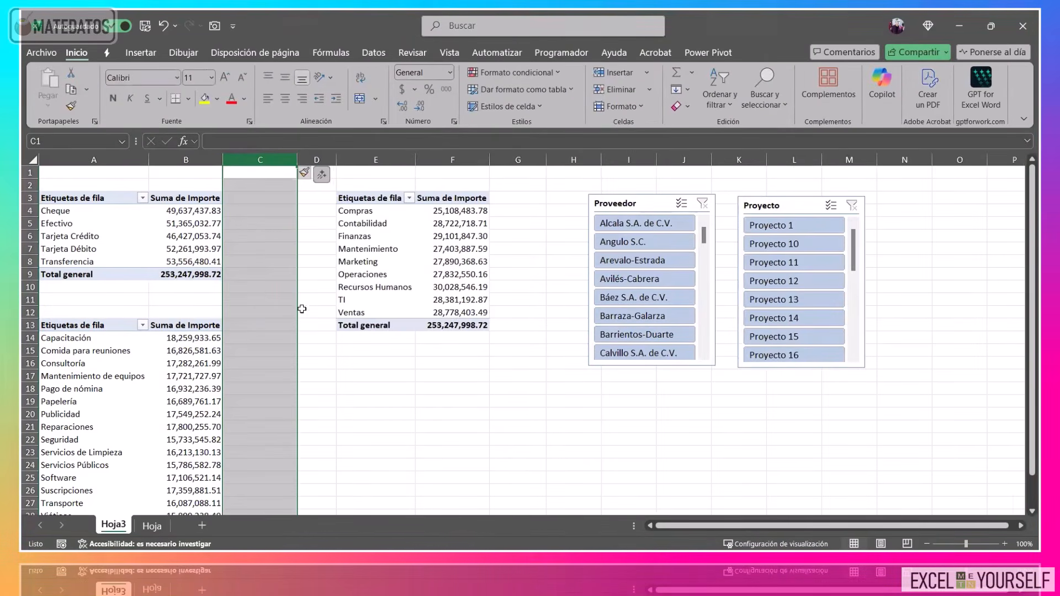
key(F4)
click(331, 288)
Add the Importe field a second time to the values of the Concepto pivot table.
scroll(339, 364, up, 3)
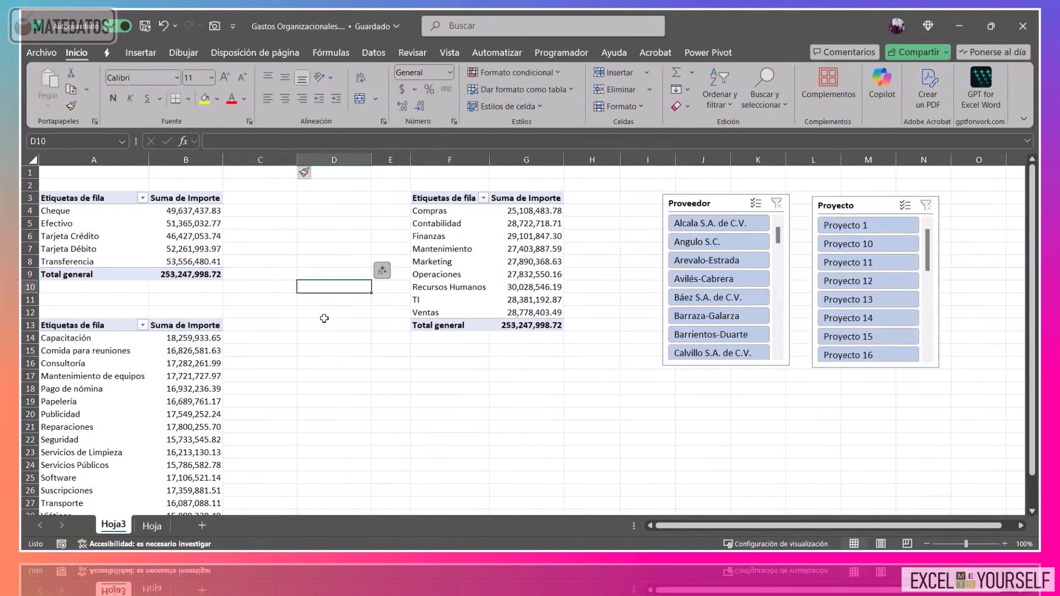
scroll(353, 291, down, 4)
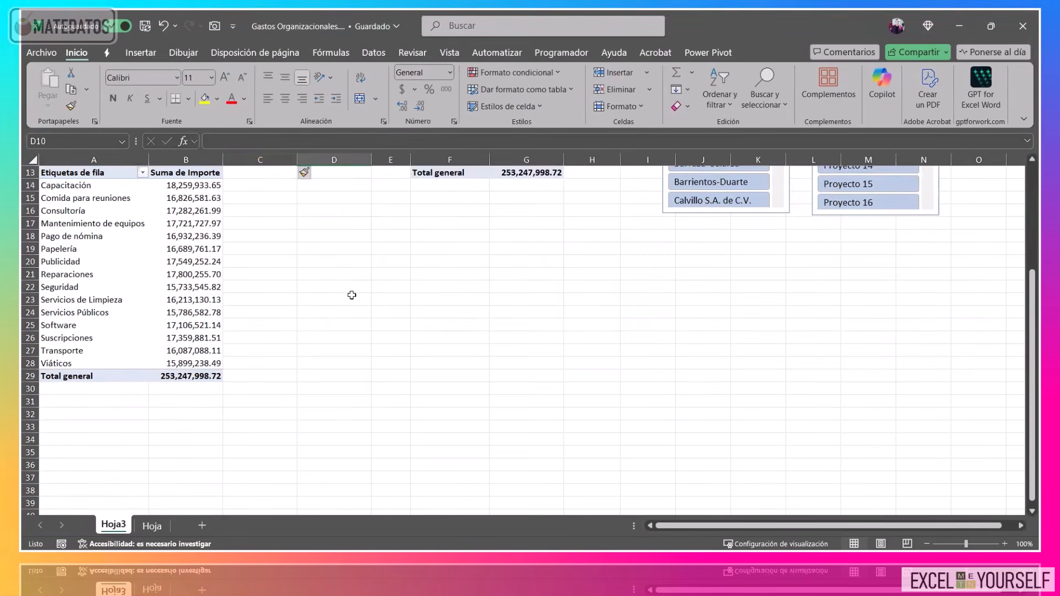
scroll(351, 294, up, 2)
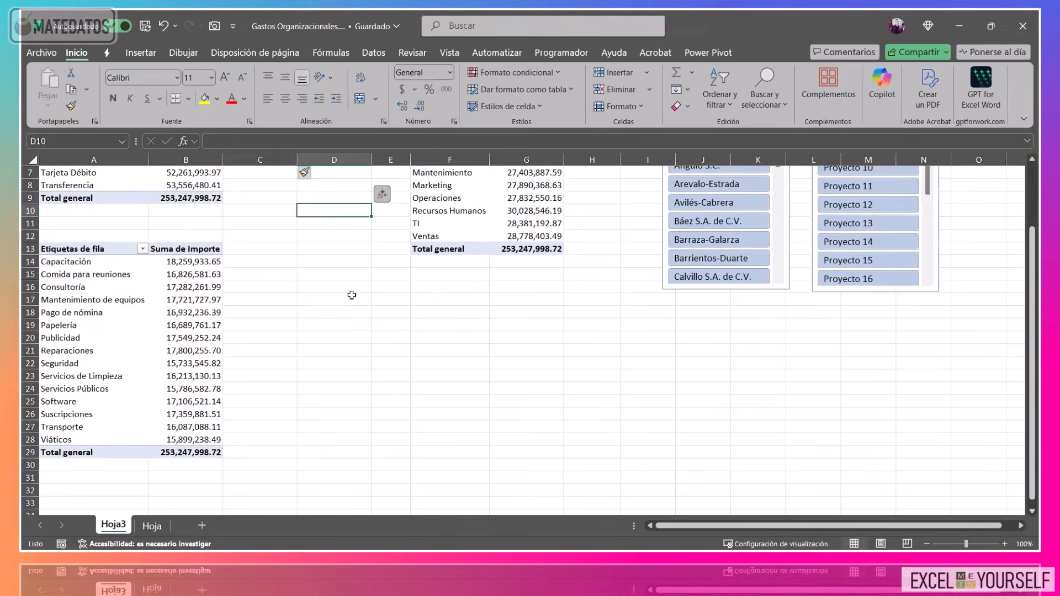
click(202, 272)
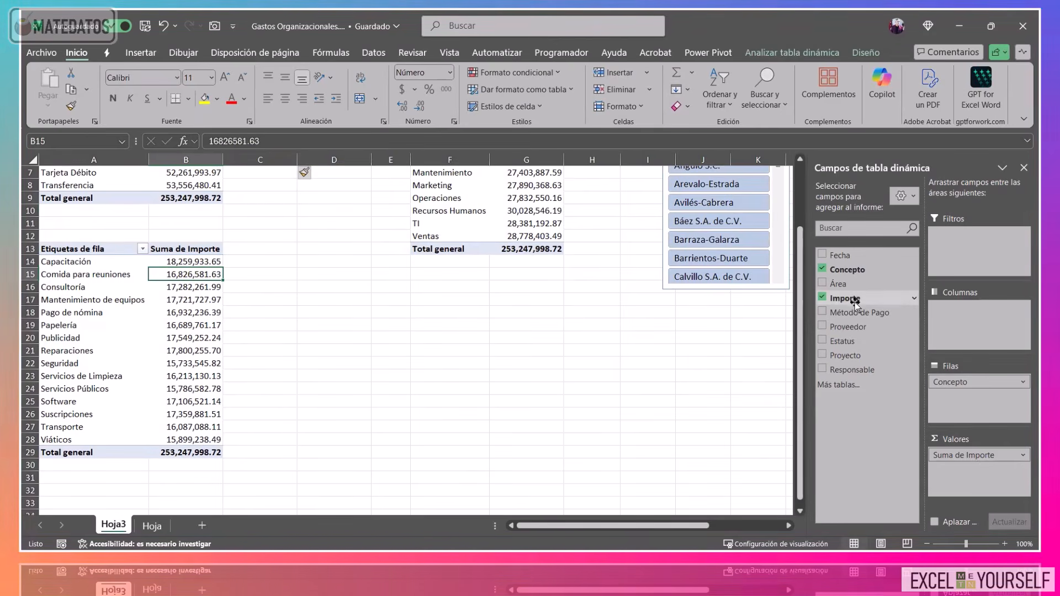
drag(856, 299, 974, 479)
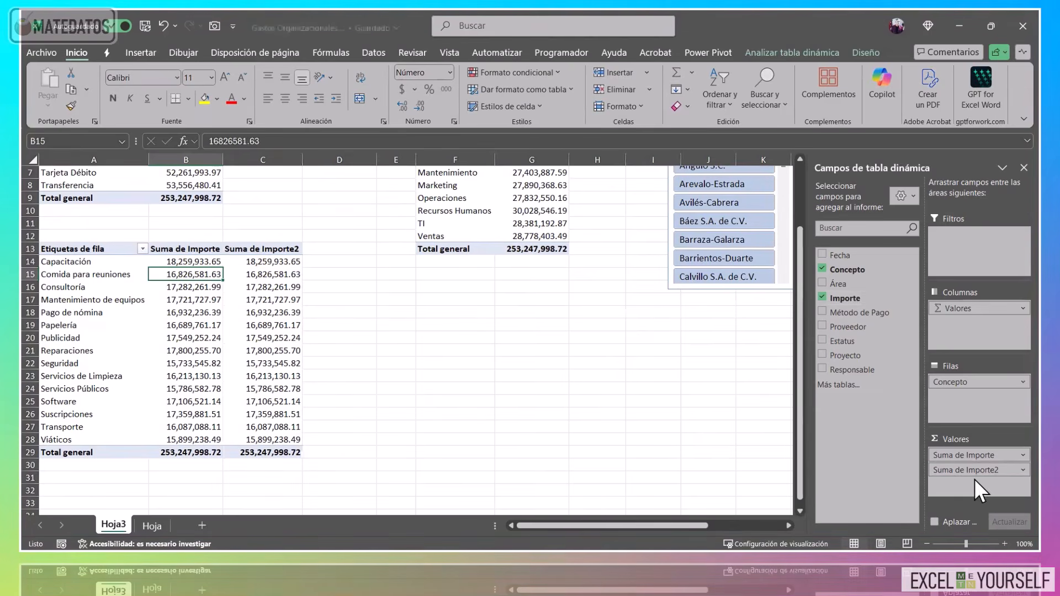
double_click(270, 262)
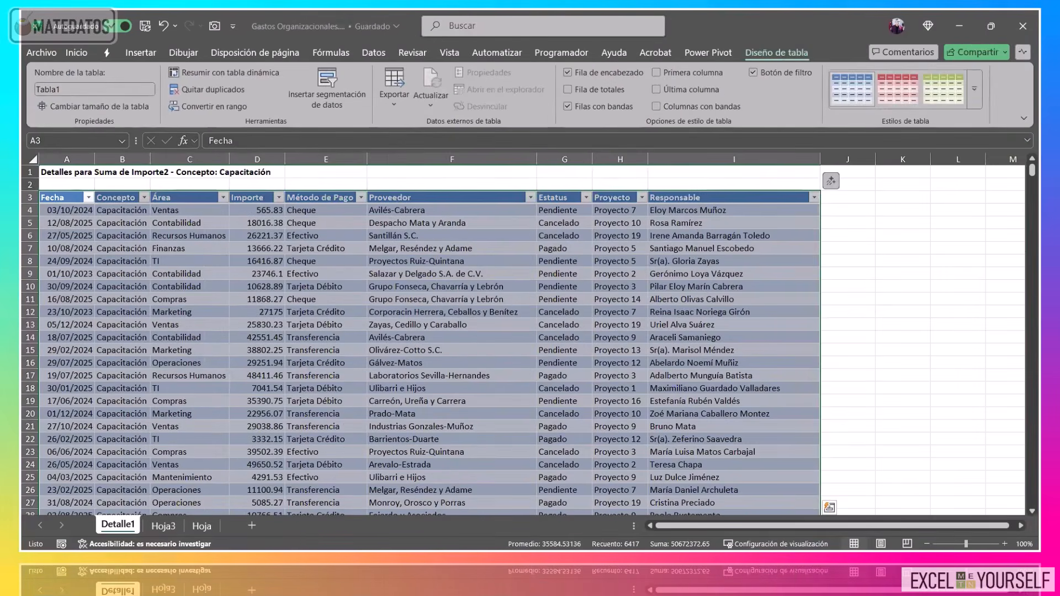
right_click(114, 522)
click(178, 311)
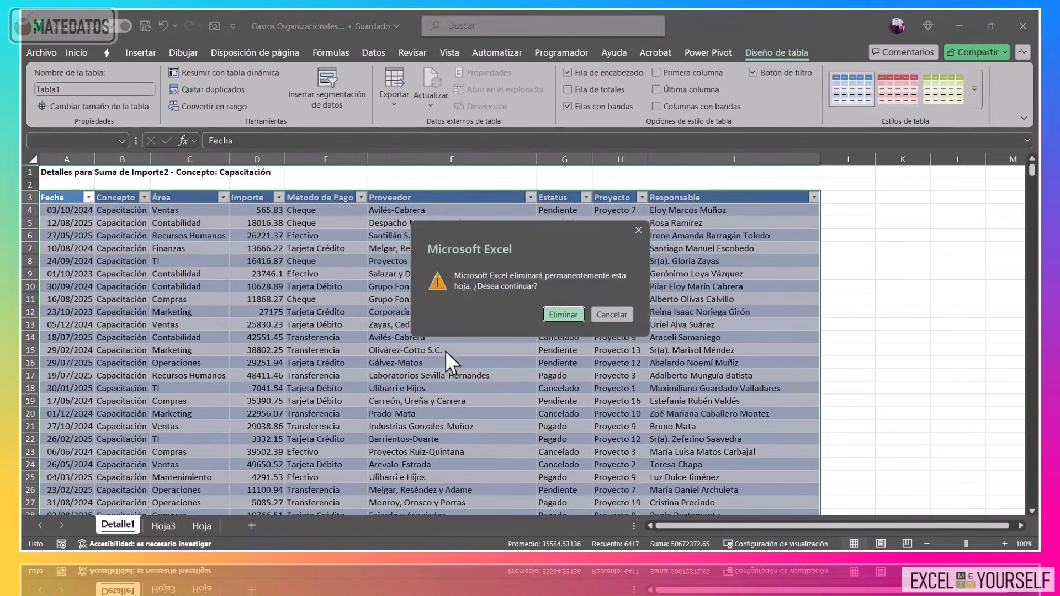
click(562, 314)
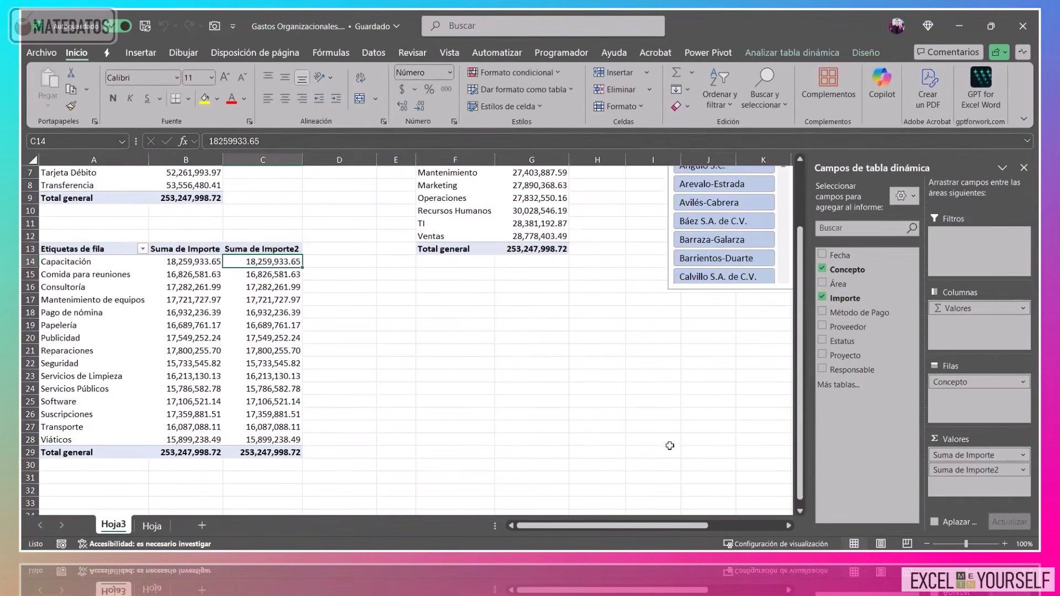
Show the Suma de Importe2 values in the Concepto pivot table as % del total general.
click(1008, 473)
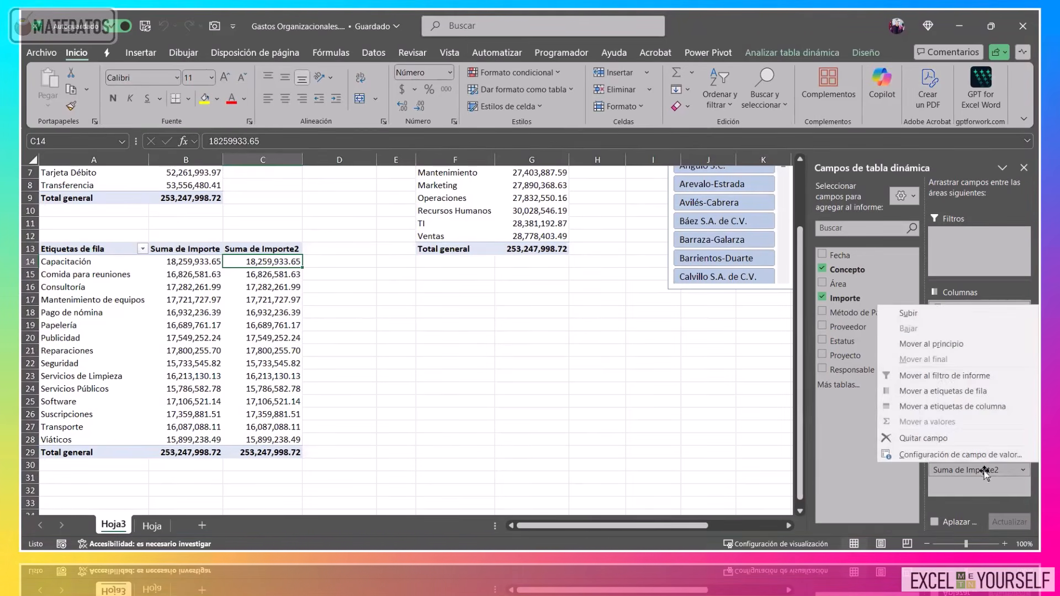
click(913, 456)
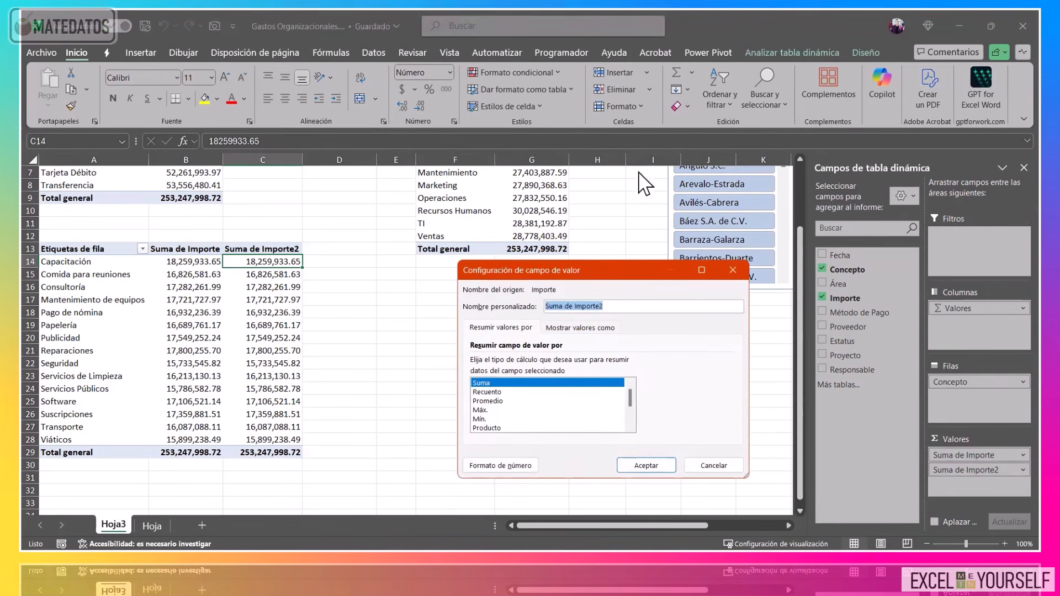
click(604, 216)
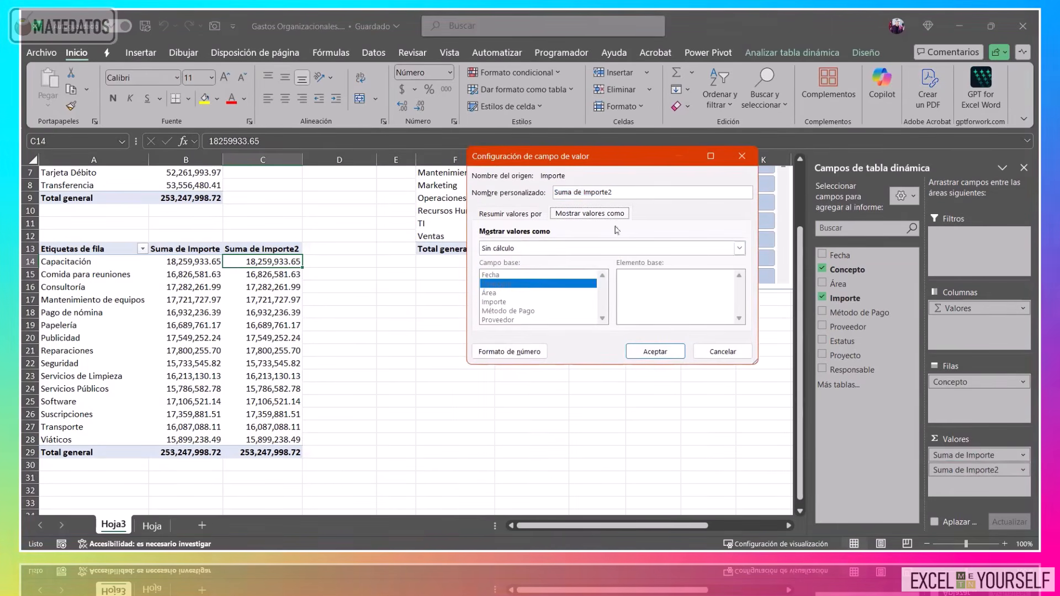
click(578, 246)
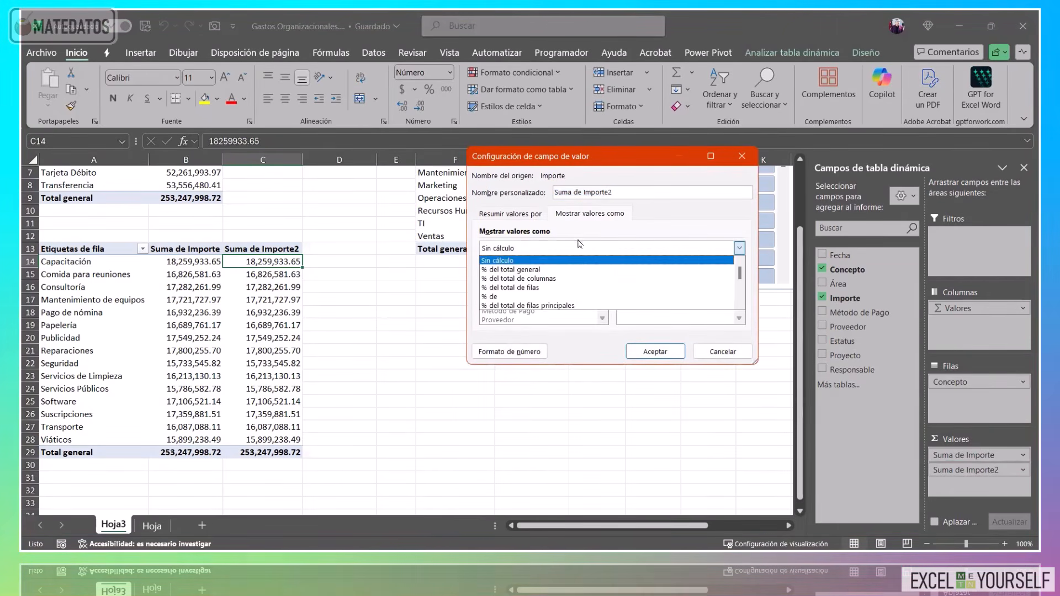
click(563, 270)
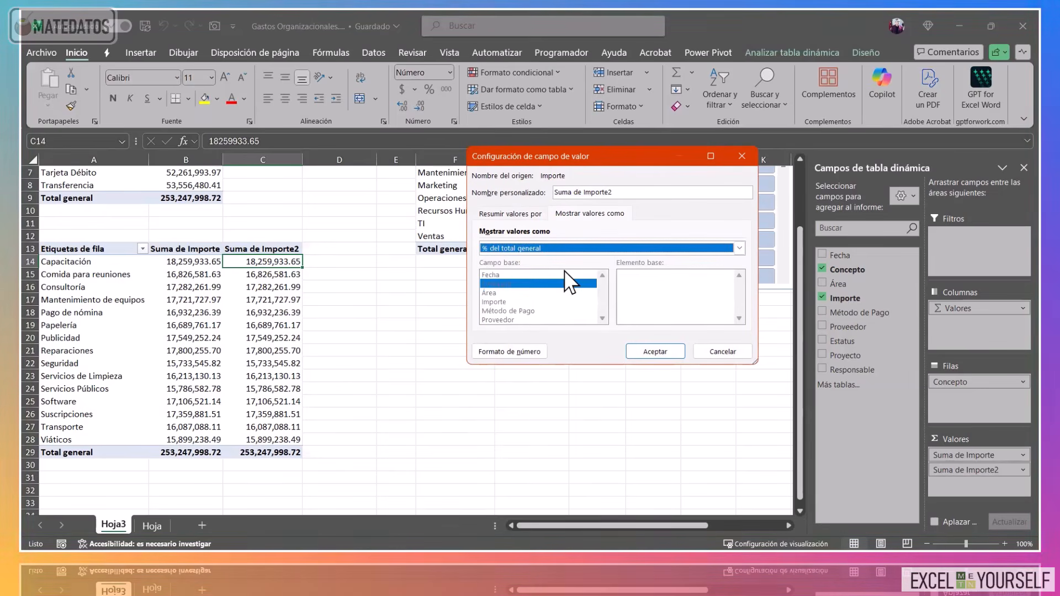
click(655, 351)
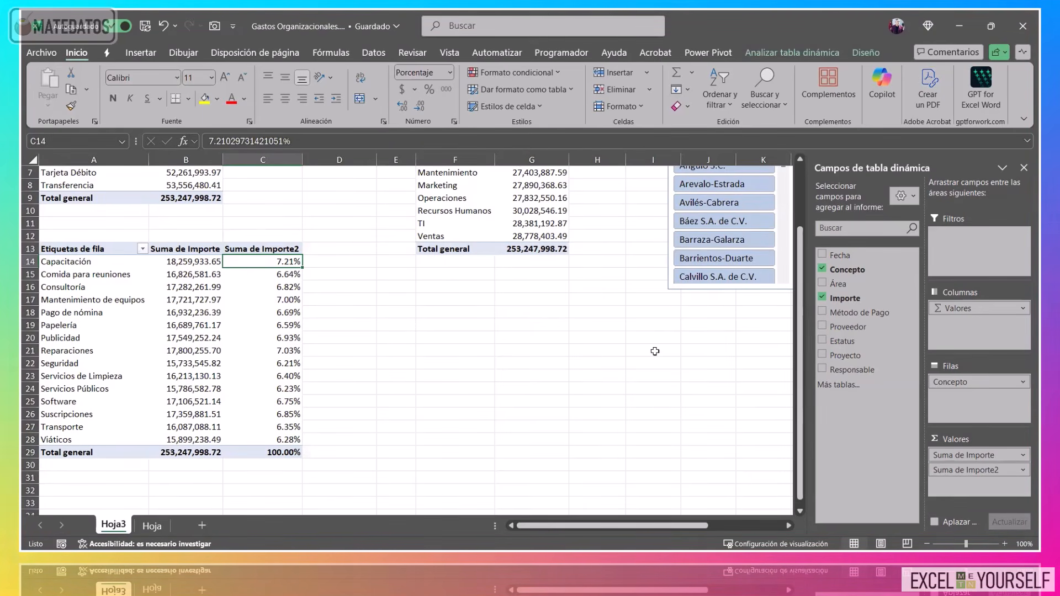
Add Importe a third time to the Concepto pivot table's values and show it as Total en with base field Concepto.
drag(882, 298, 919, 432)
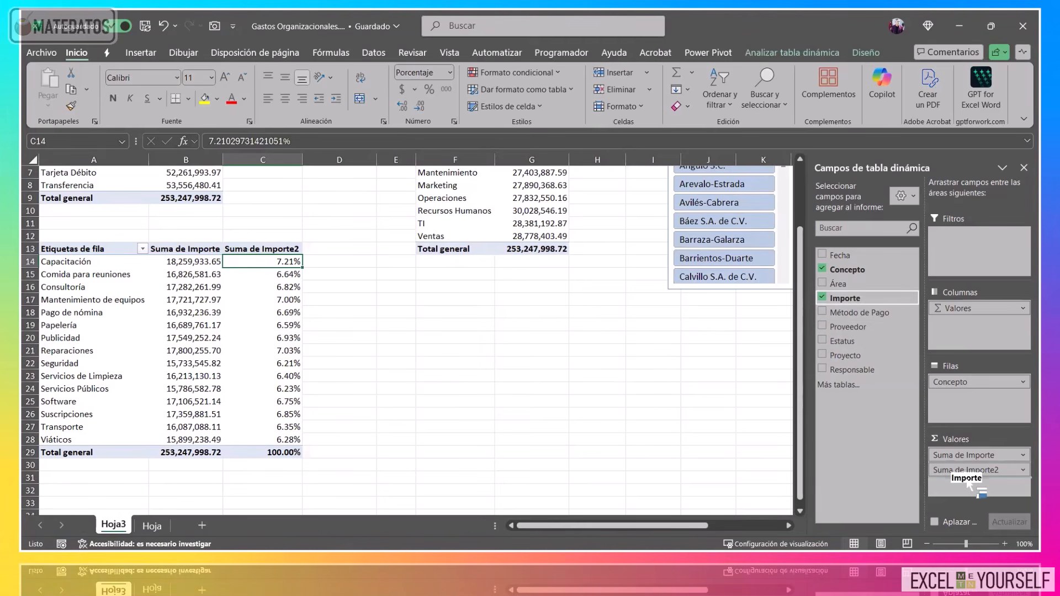
drag(967, 484, 980, 495)
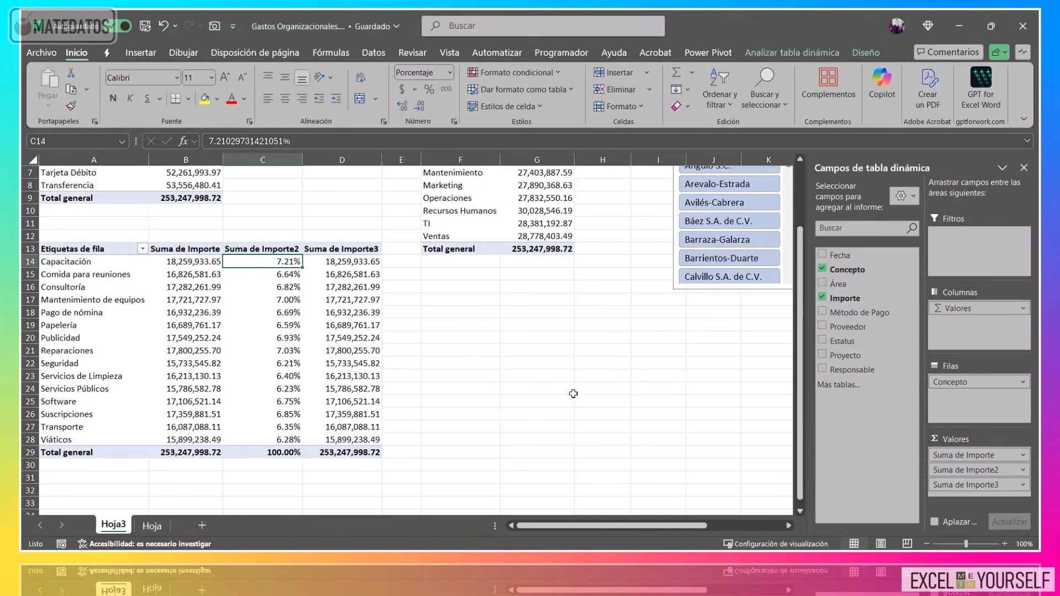
click(961, 484)
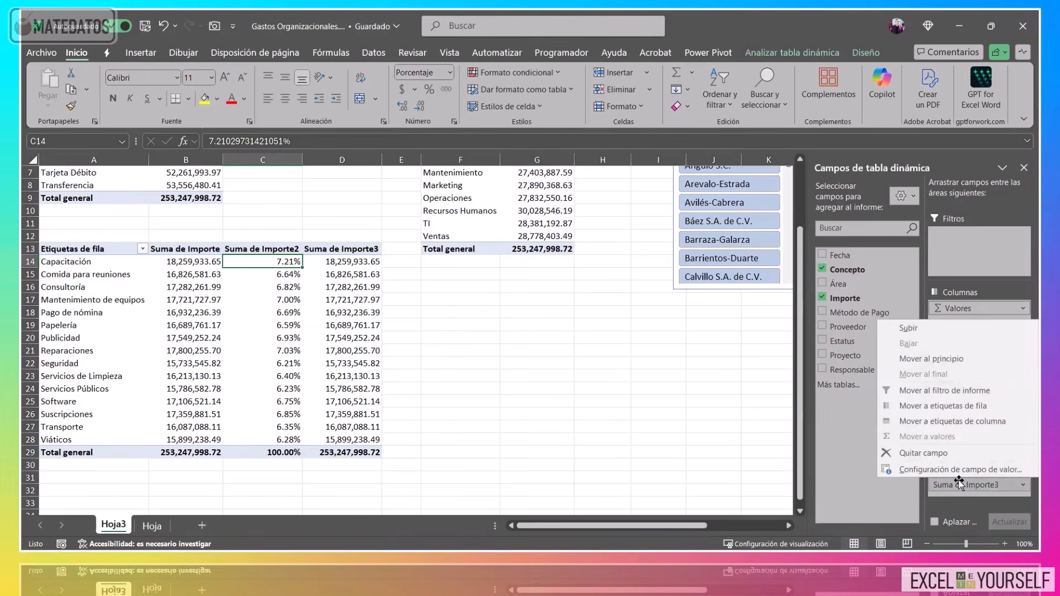
click(959, 469)
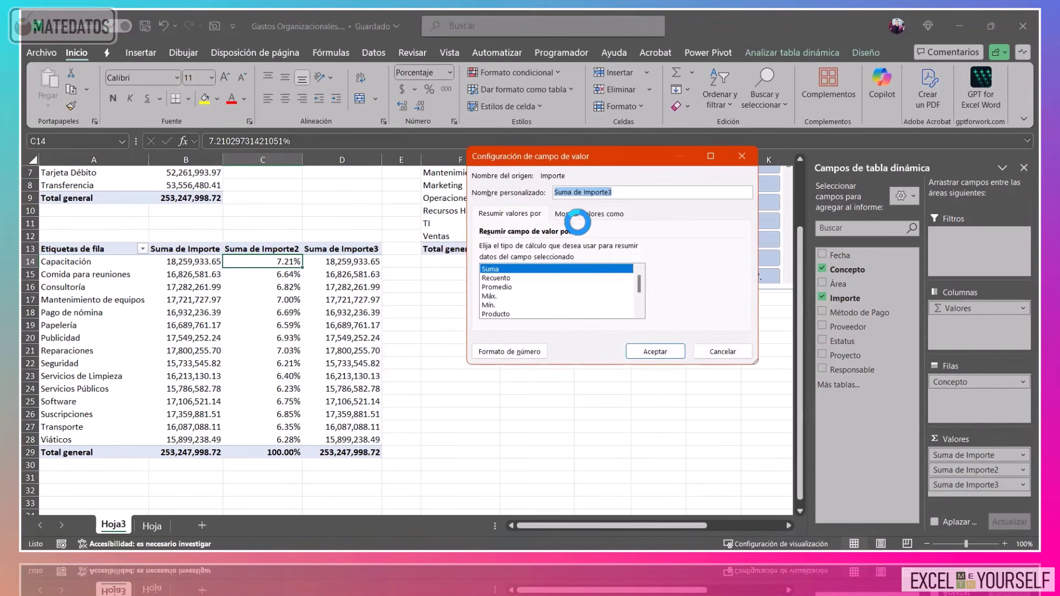
click(580, 213)
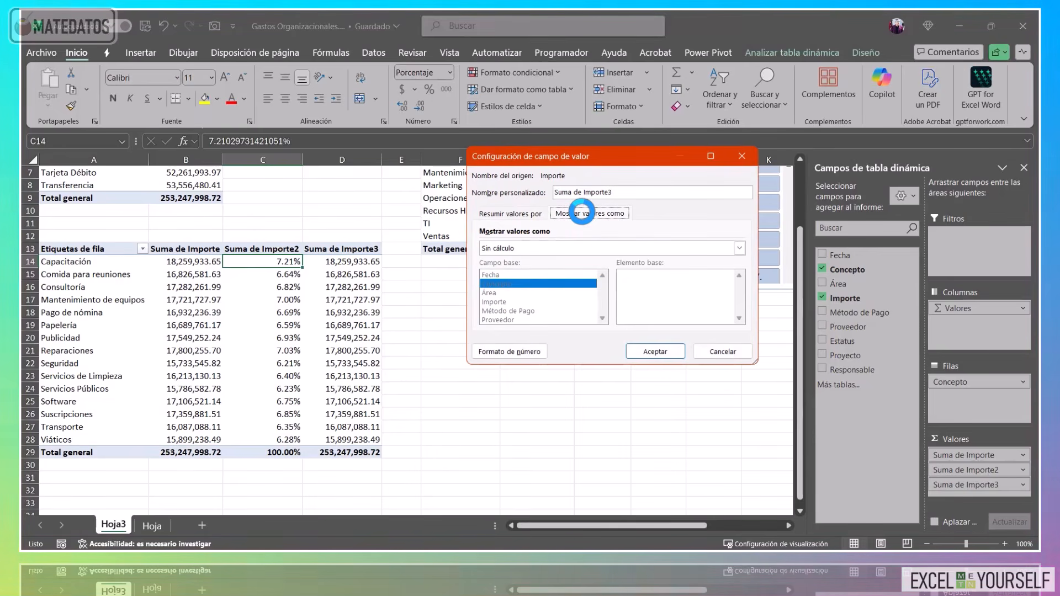
click(581, 248)
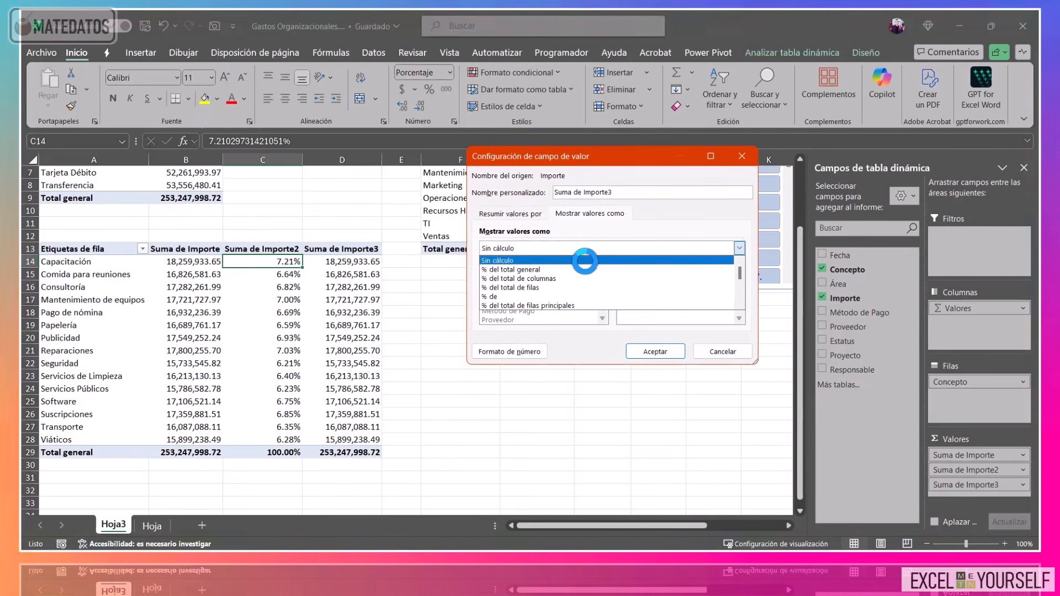
scroll(585, 261, down, 1)
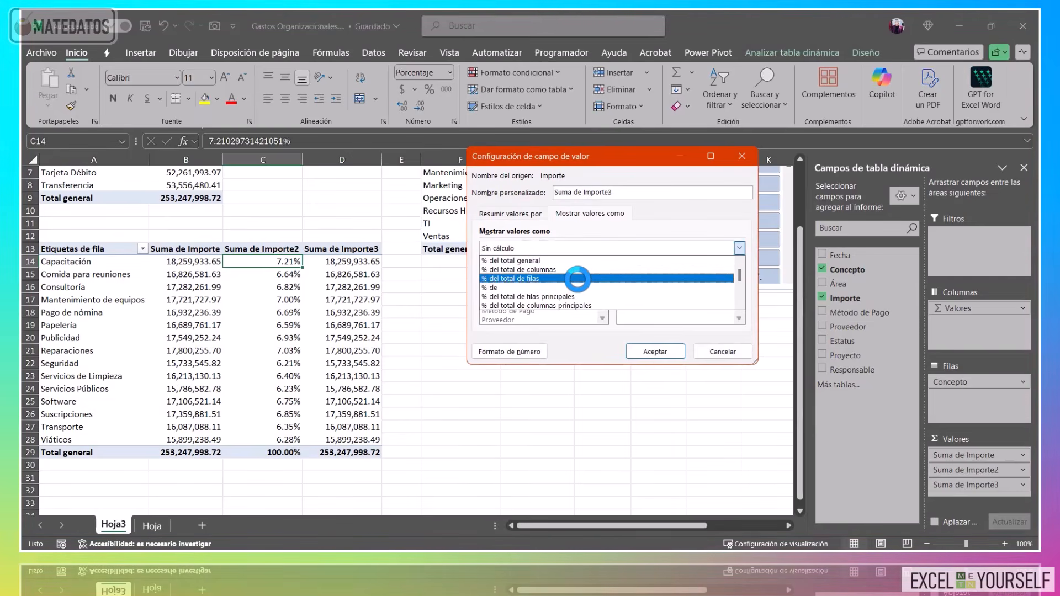
scroll(577, 278, down, 4)
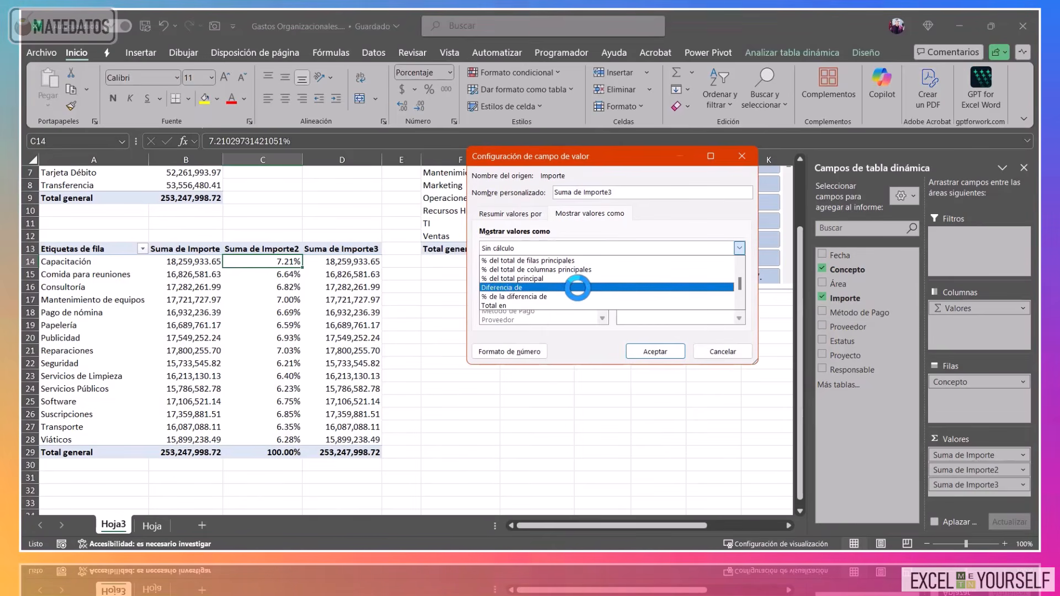
scroll(536, 282, down, 2)
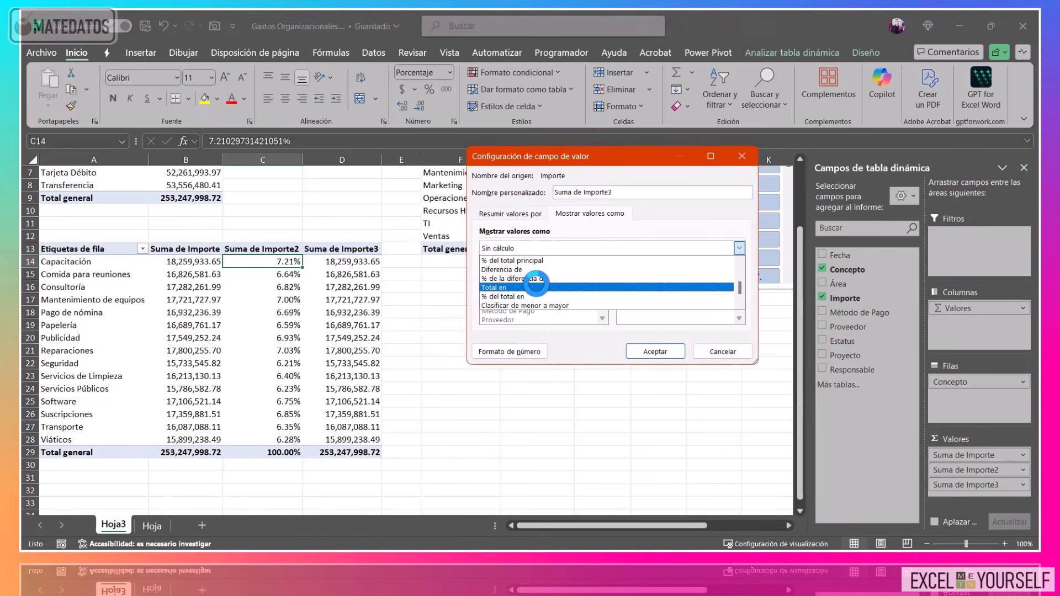
click(536, 286)
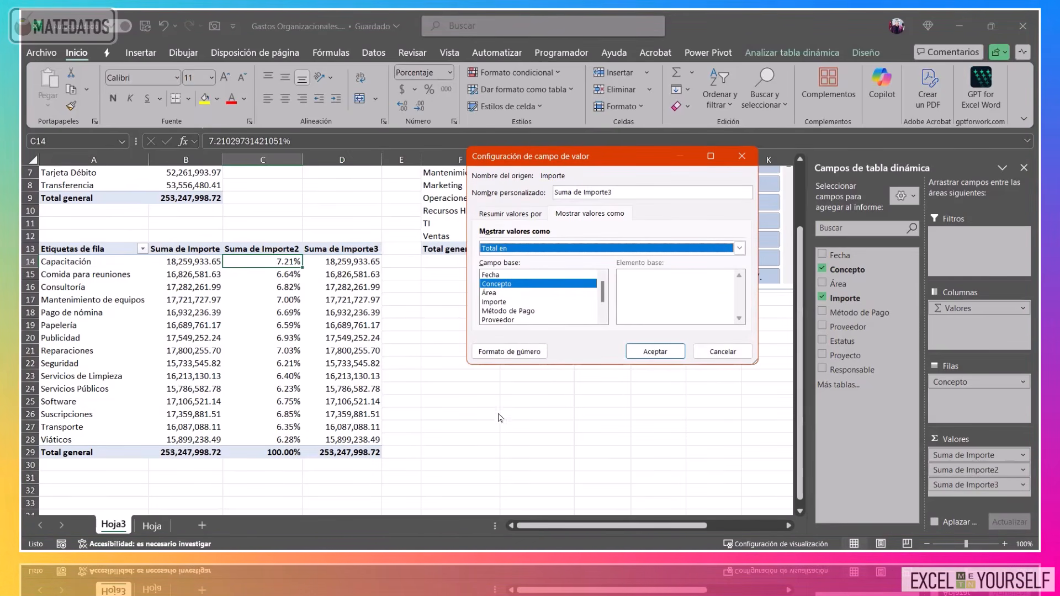
click(656, 356)
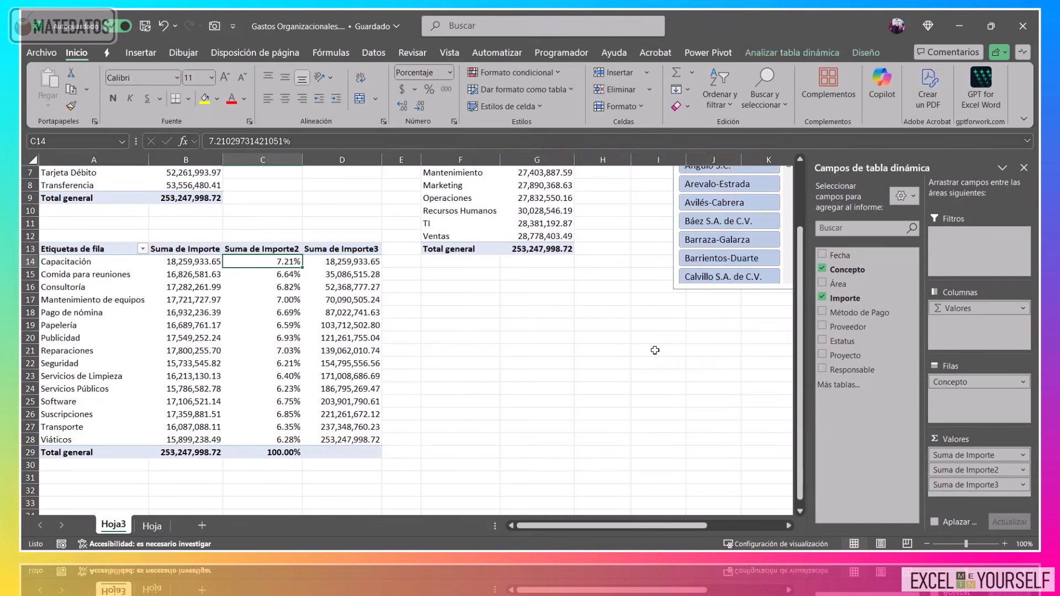
Examine the running totals in the Suma de Importe3 column from Capacitación down to Viáticos.
key(Right)
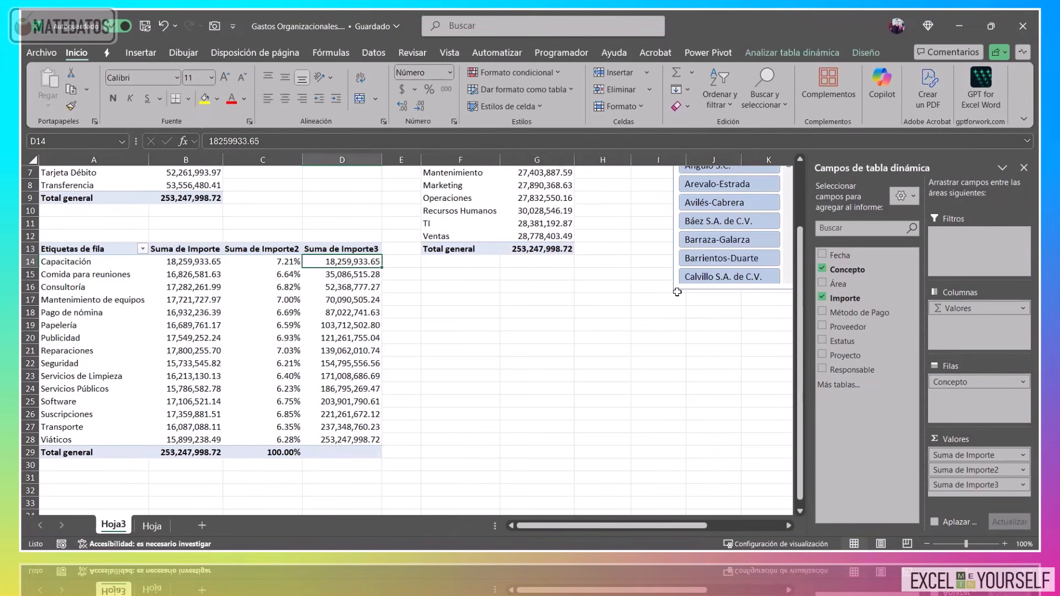
key(shift+Down)
key(shift+Down)
key(shift+Down)
key(shift+Down)
key(shift+Down)
key(shift+Down)
key(shift+Down)
key(shift+Down)
key(shift+Down)
key(shift+Down)
key(shift+Down)
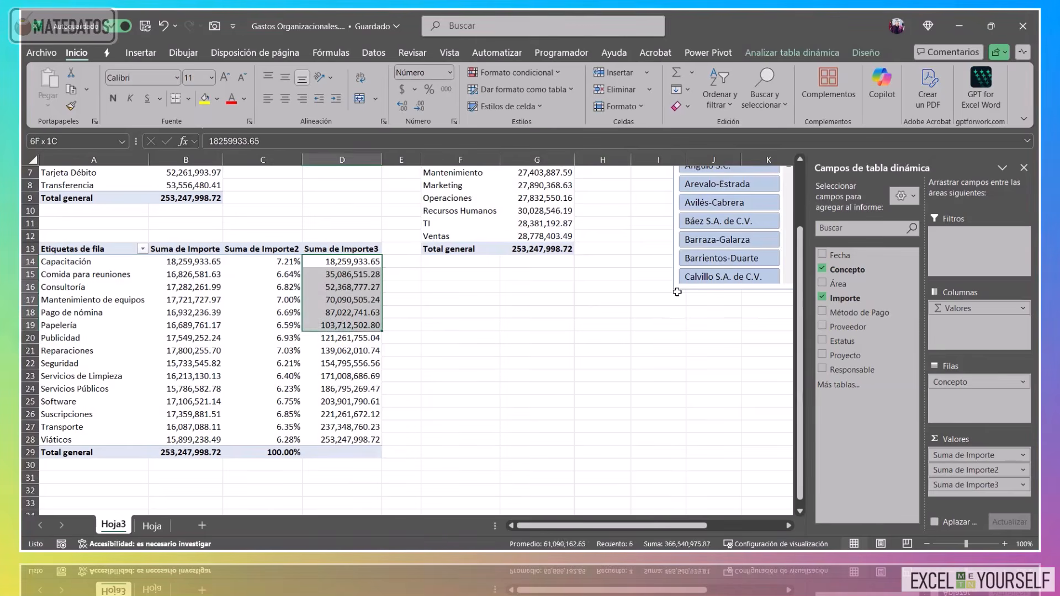
key(shift+Down)
key(shift+Down)
key(shift+Down)
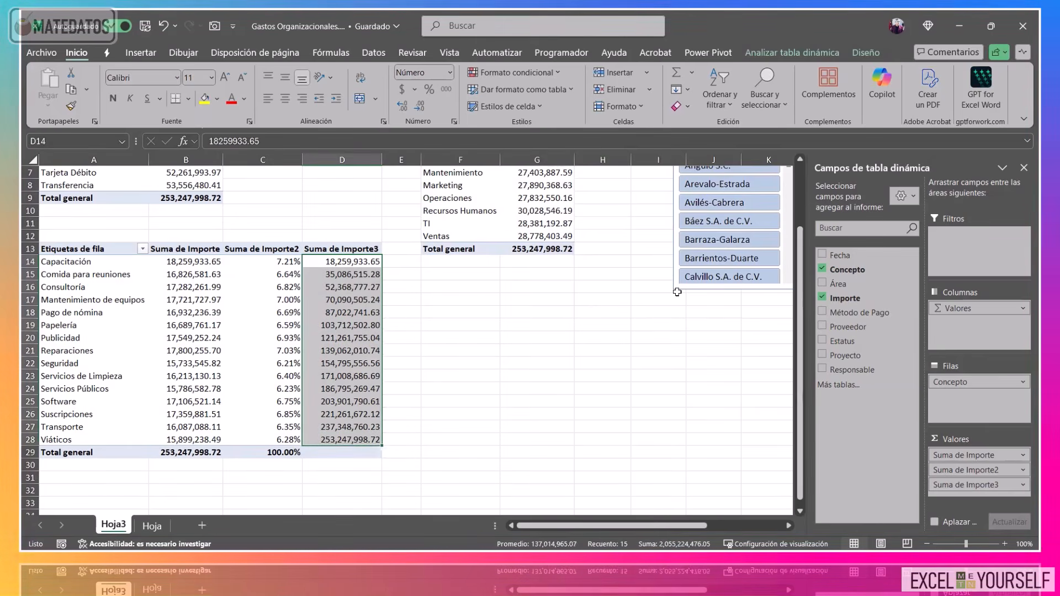
key(ctrl+Down)
key(ctrl+Up)
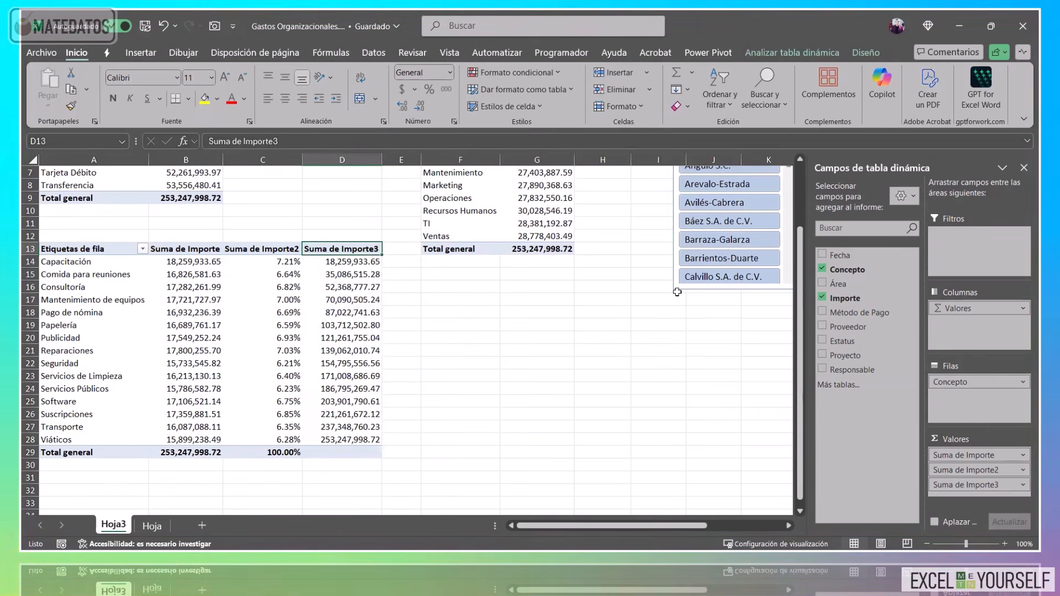
key(Down)
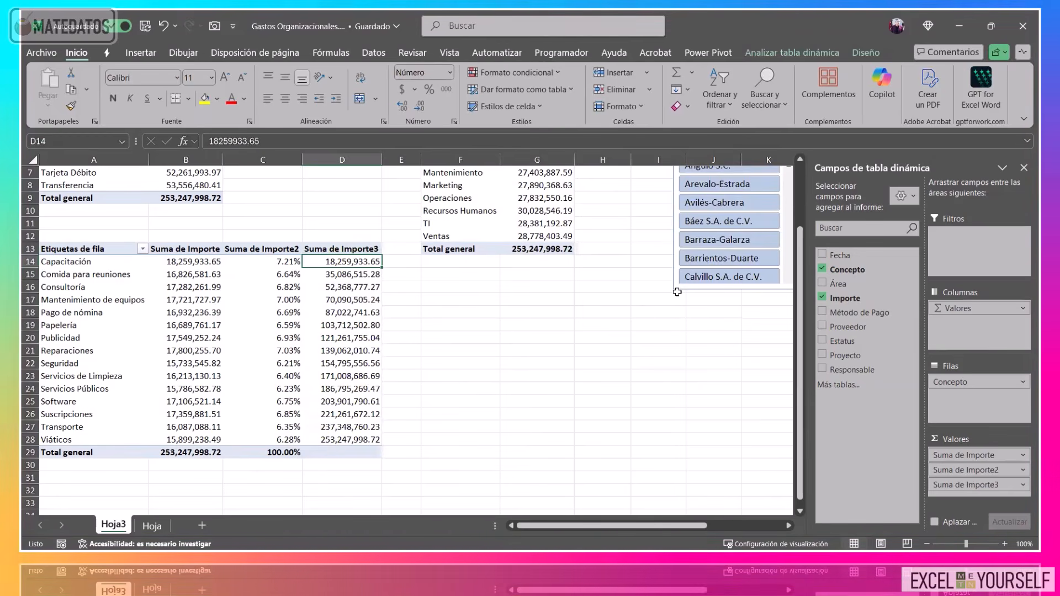
Check the Concepto row labels along which the Suma de Importe3 values accumulate.
key(ctrl+shift+Down)
key(Down)
key(Left)
key(Left)
key(Left)
key(ctrl+shift+Down)
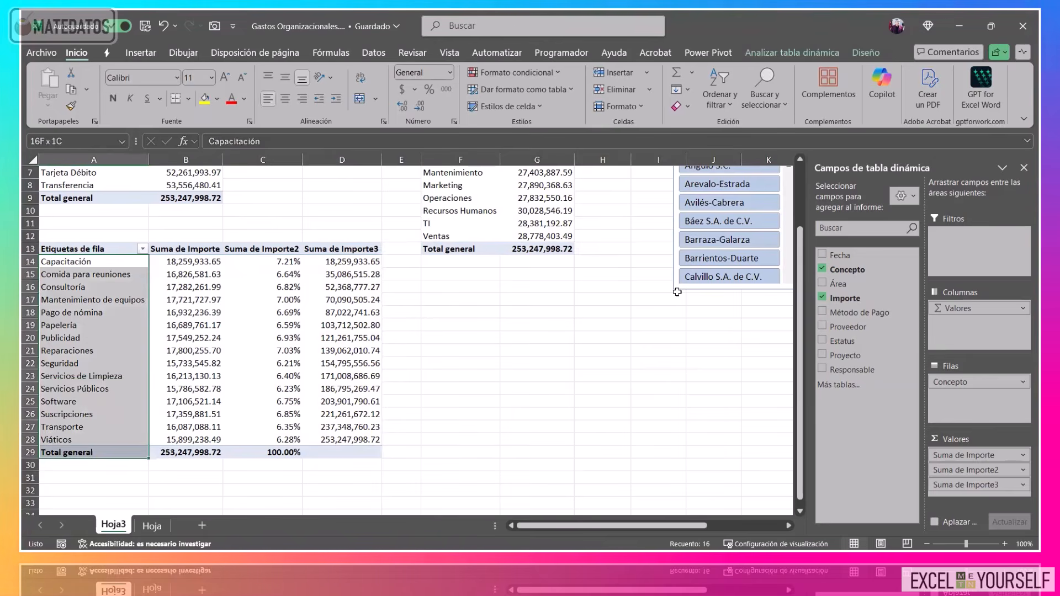
key(Up)
key(Down)
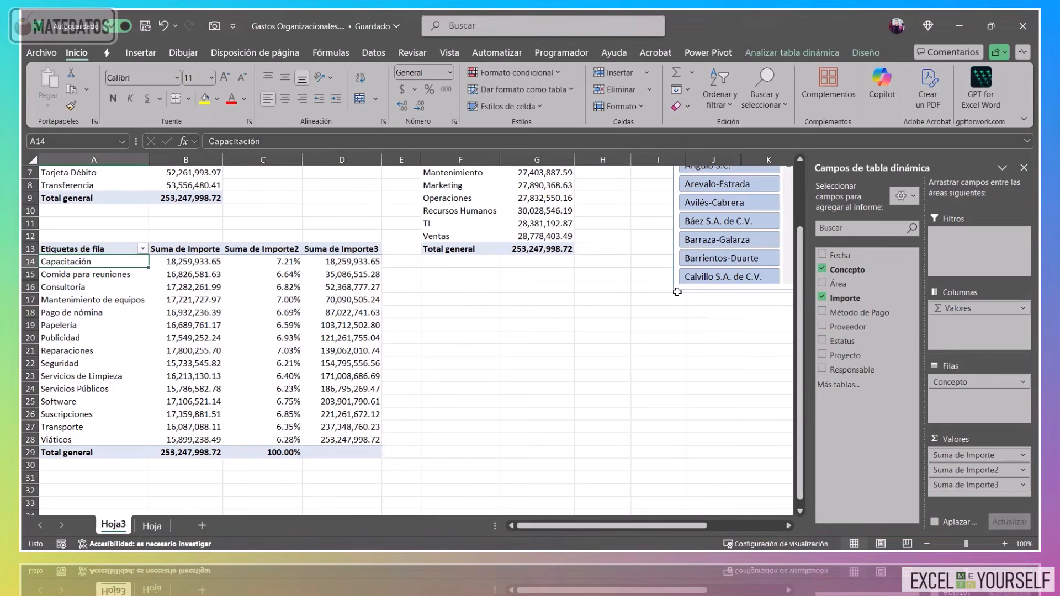
Trace the Suma de Importe3 accumulation row by row, from the Capacitación value to the Viáticos value.
key(Right)
key(Right)
key(Right)
key(shift+Down)
key(shift+Down)
key(shift+Down)
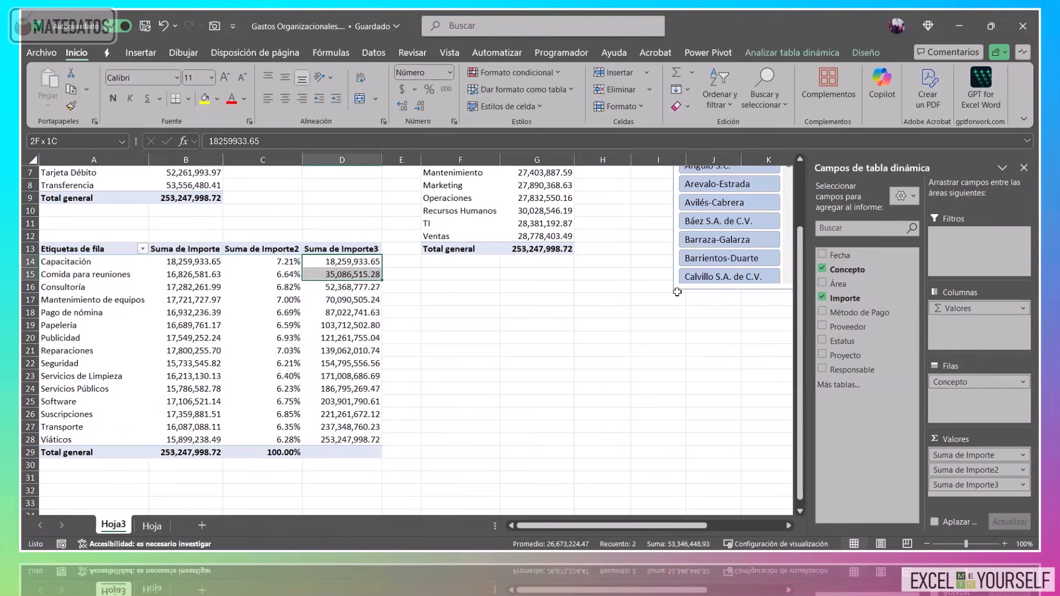
key(shift+Down)
key(shift+Down)
key(shift+Down)
key(shift+Down)
key(shift+Down)
key(shift+Down)
key(shift+Down)
key(shift+Down)
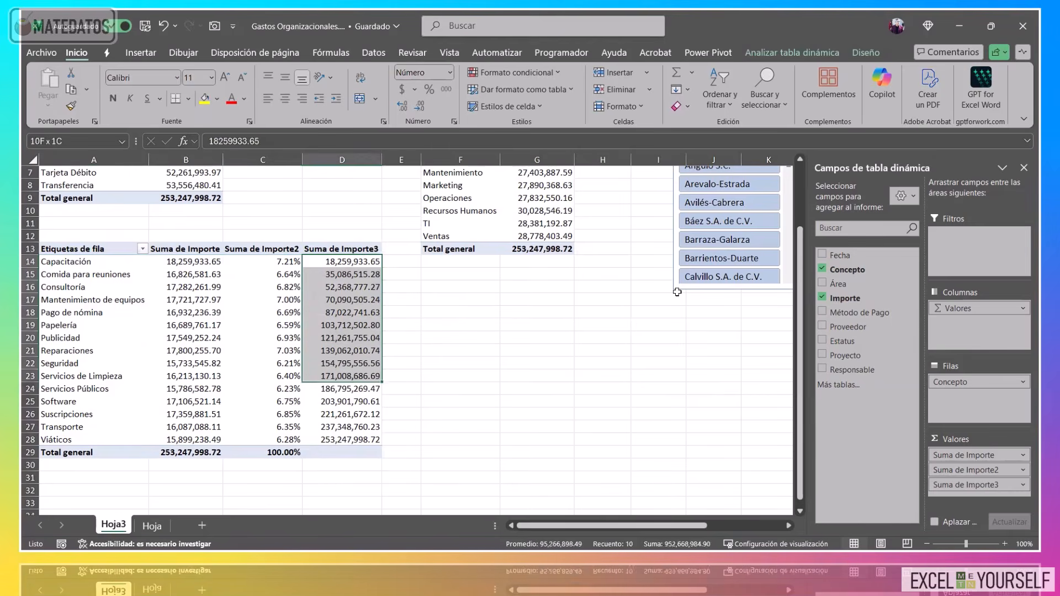
key(shift+Down)
key(shift+Down)
key(shift+Down)
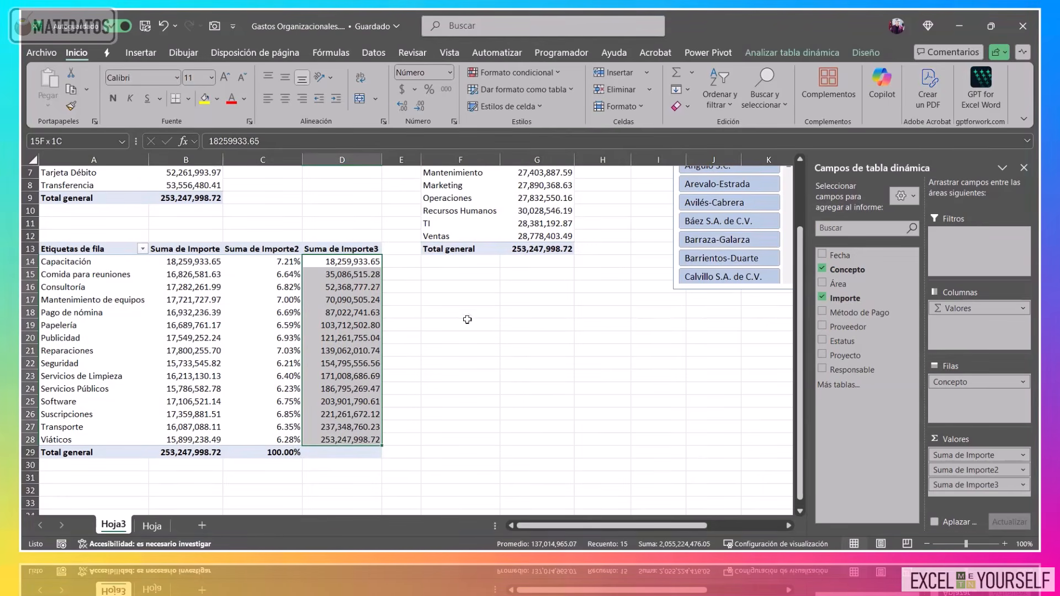
Add the Importe field a fourth time to the values of the Concepto pivot table.
click(369, 275)
drag(861, 298, 882, 392)
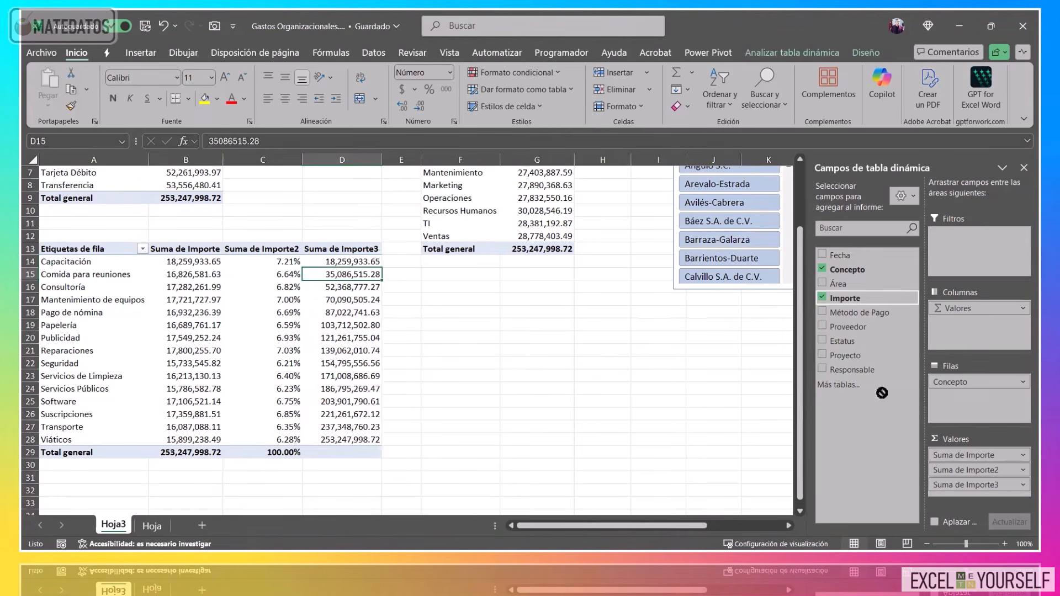
drag(963, 491, 965, 493)
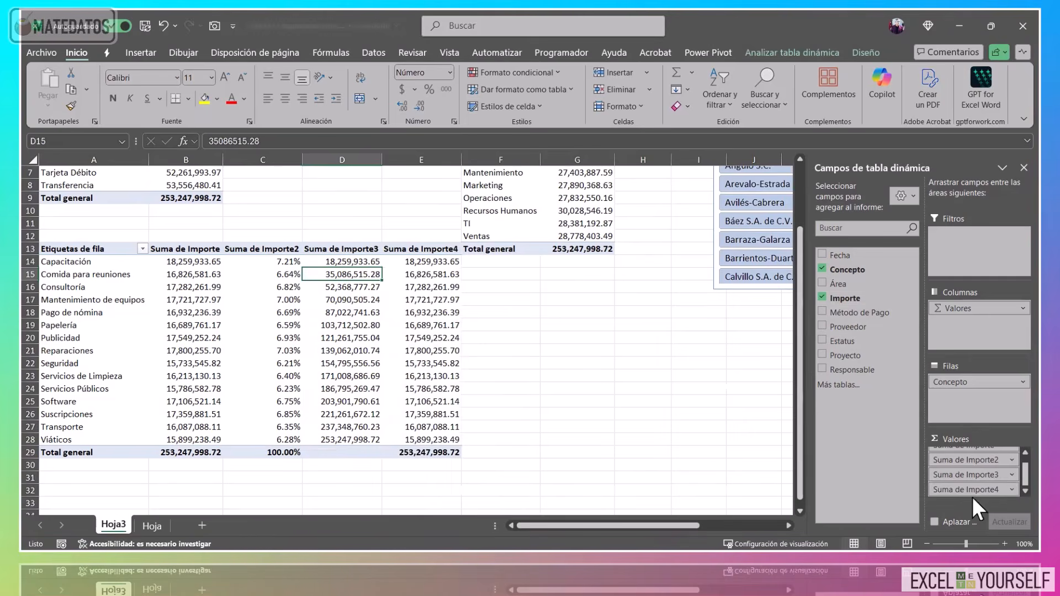
Show the Suma de Importe4 values in the Concepto pivot table as % del total en with base field Concepto.
click(976, 493)
click(939, 475)
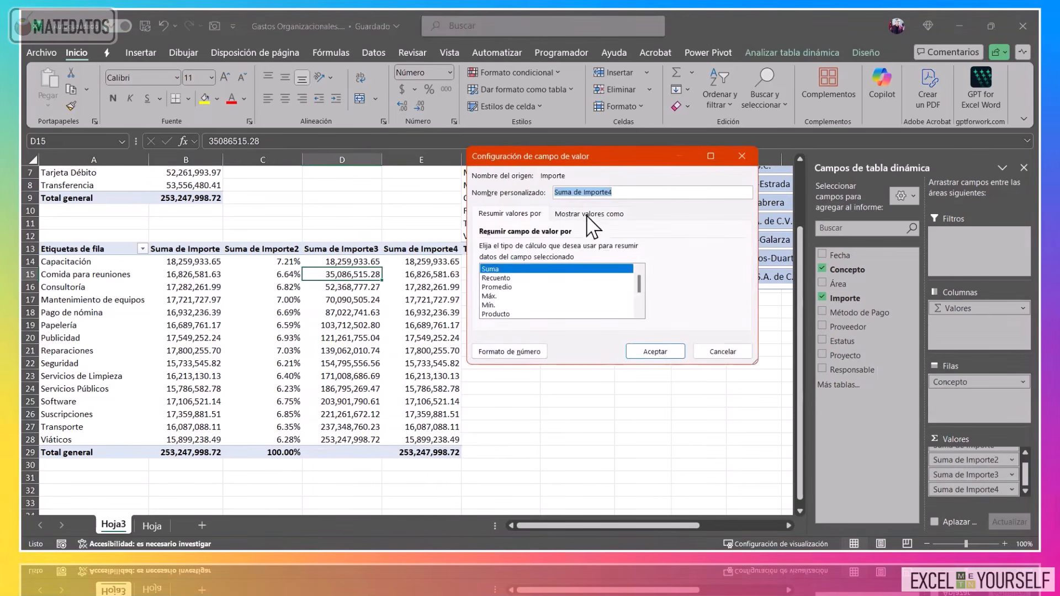
click(590, 213)
click(567, 250)
scroll(568, 290, down, 6)
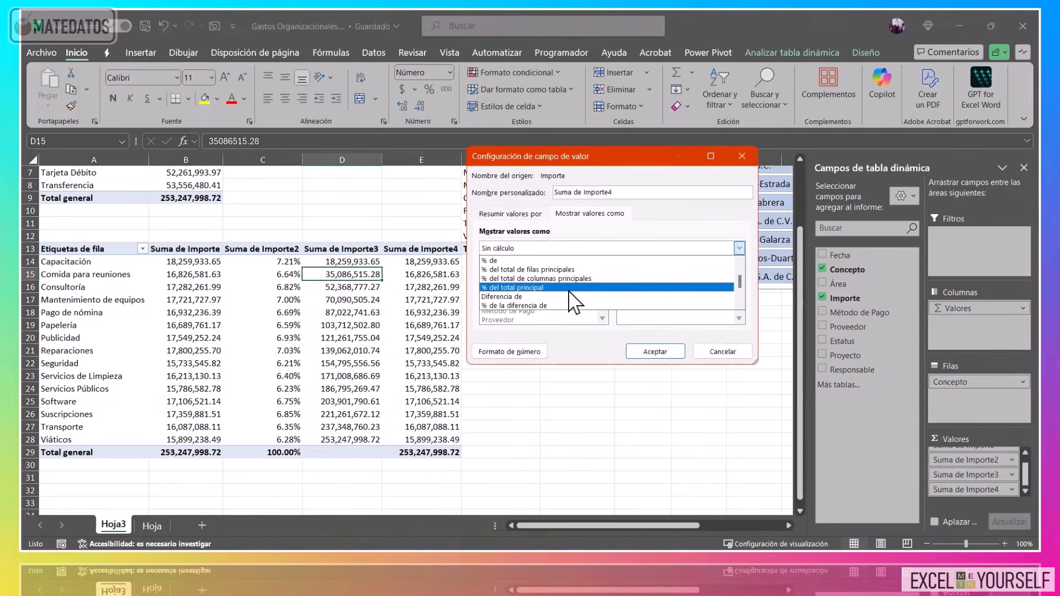
scroll(577, 301, down, 3)
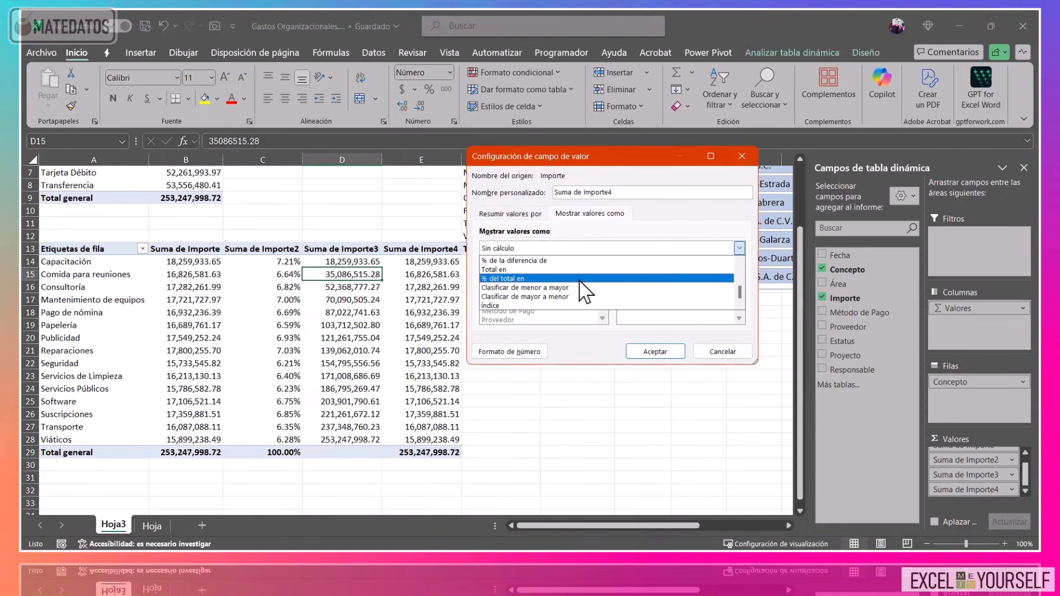
click(579, 279)
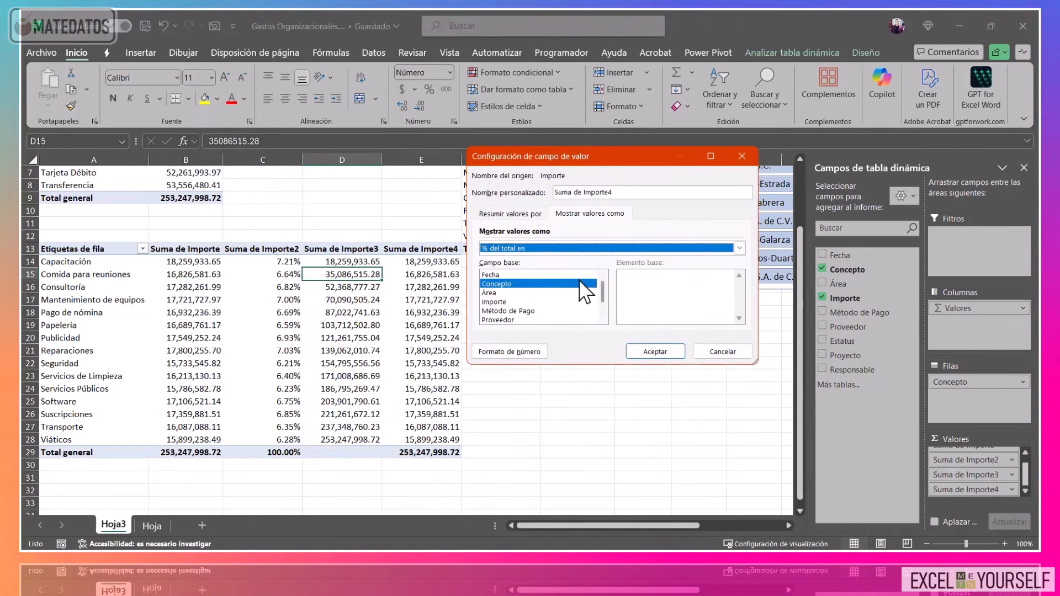
click(657, 353)
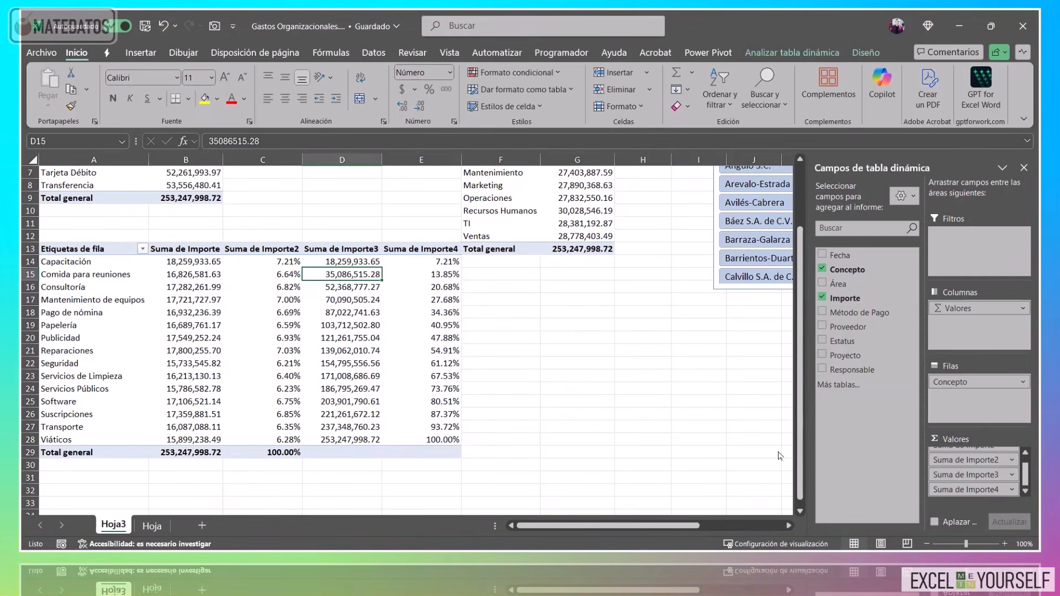
Show the Suma de Importe4 values as Diferencia de, with base field Concepto and base item (siguiente).
scroll(227, 262, up, 2)
scroll(228, 263, down, 1)
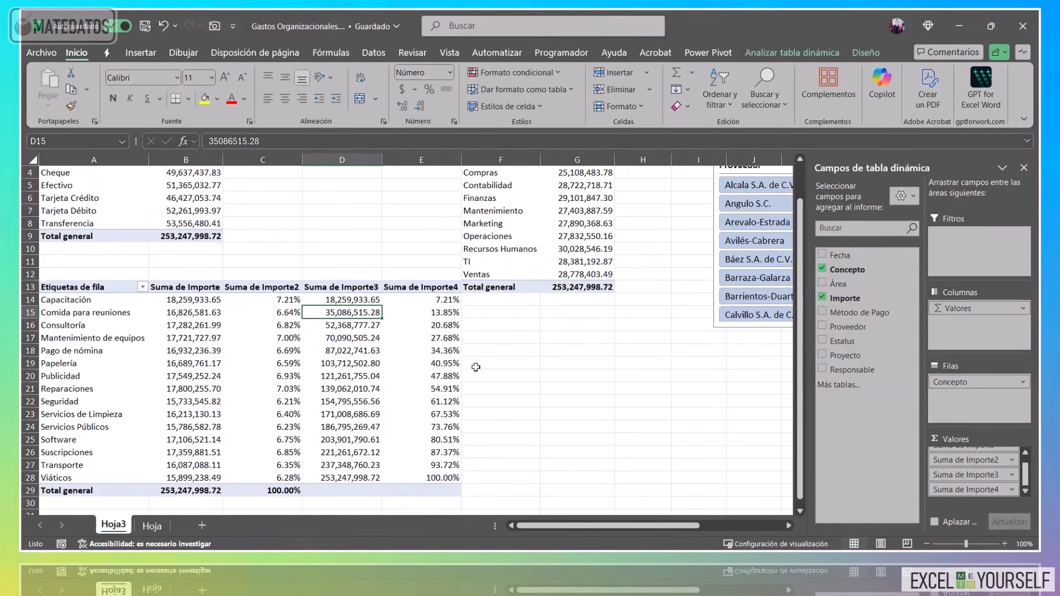
click(993, 487)
click(965, 475)
click(620, 214)
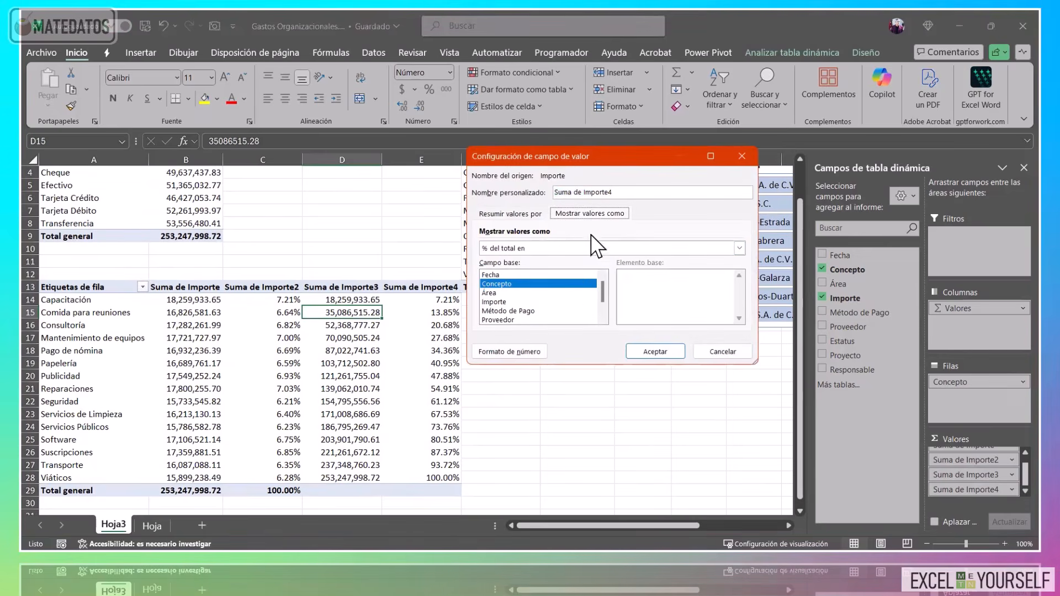
click(607, 248)
scroll(591, 290, up, 2)
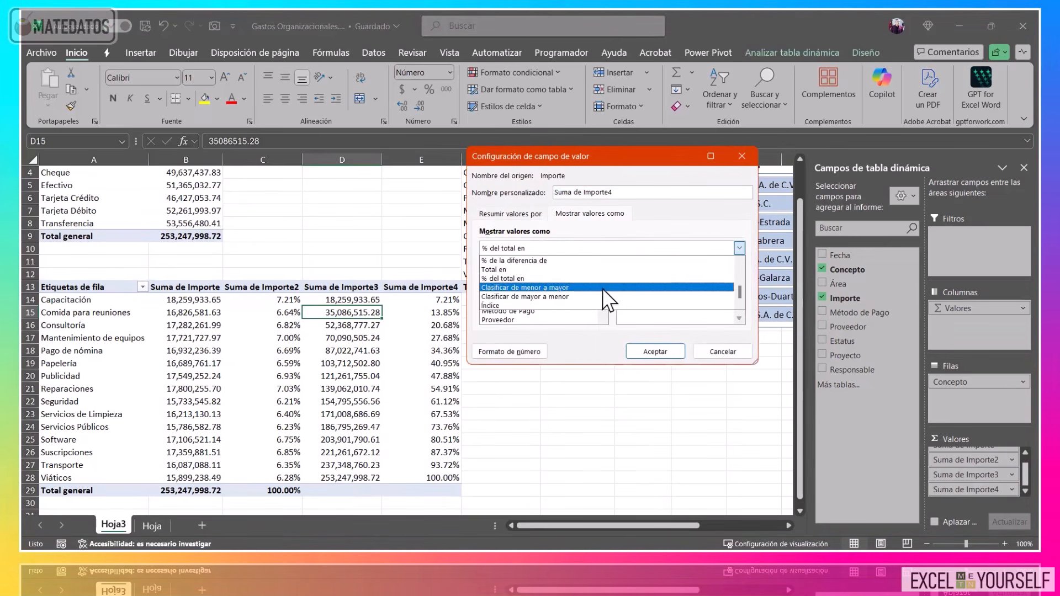
click(602, 288)
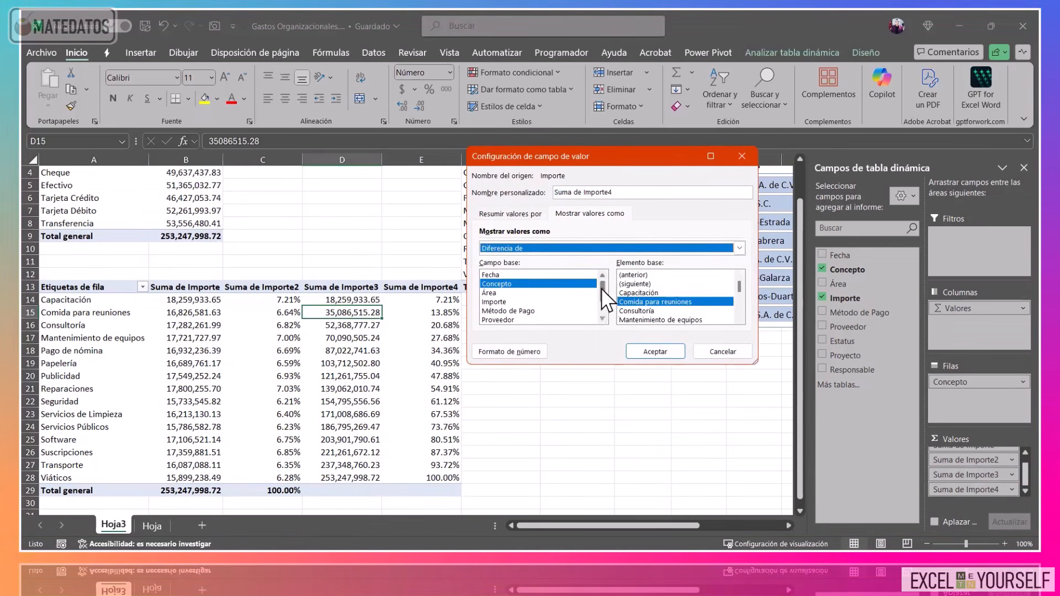
click(650, 285)
click(657, 352)
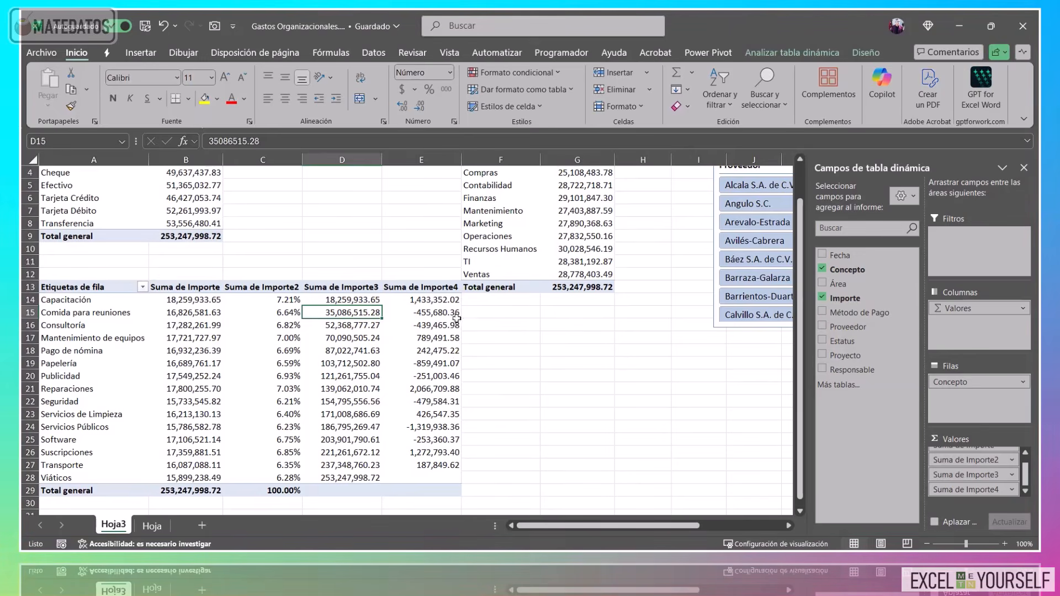
Change the base item of the Suma de Importe4 Diferencia de calculation to (anterior).
click(955, 490)
click(960, 538)
click(589, 213)
click(585, 247)
click(584, 248)
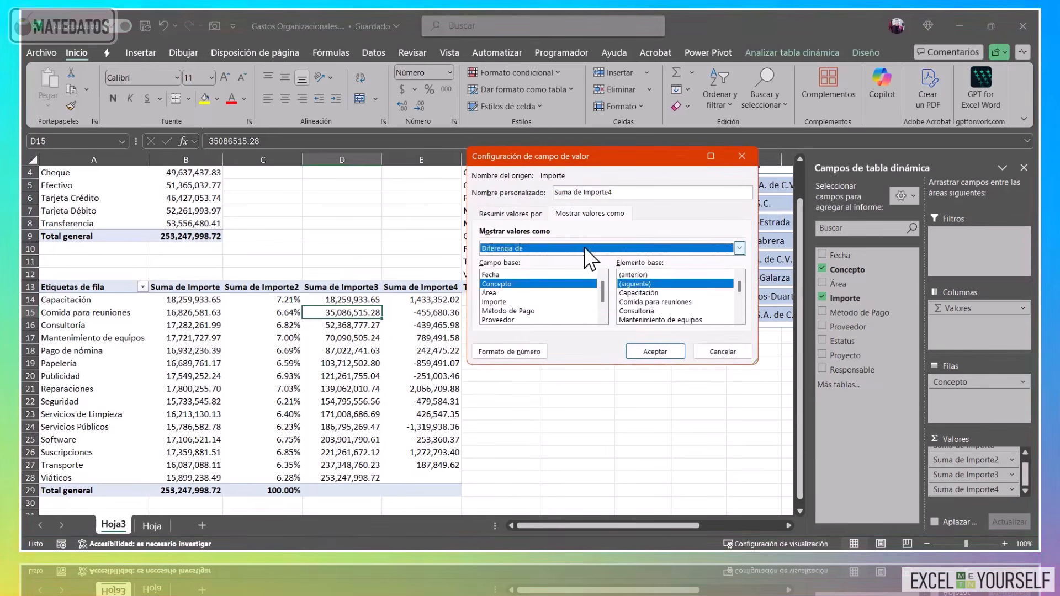
click(652, 350)
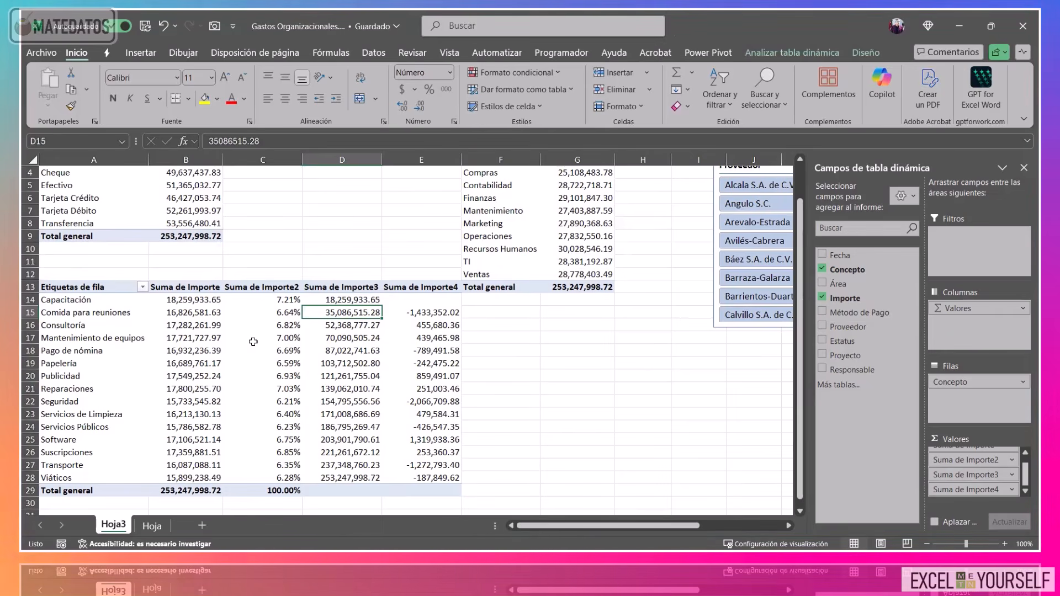
drag(188, 292, 297, 225)
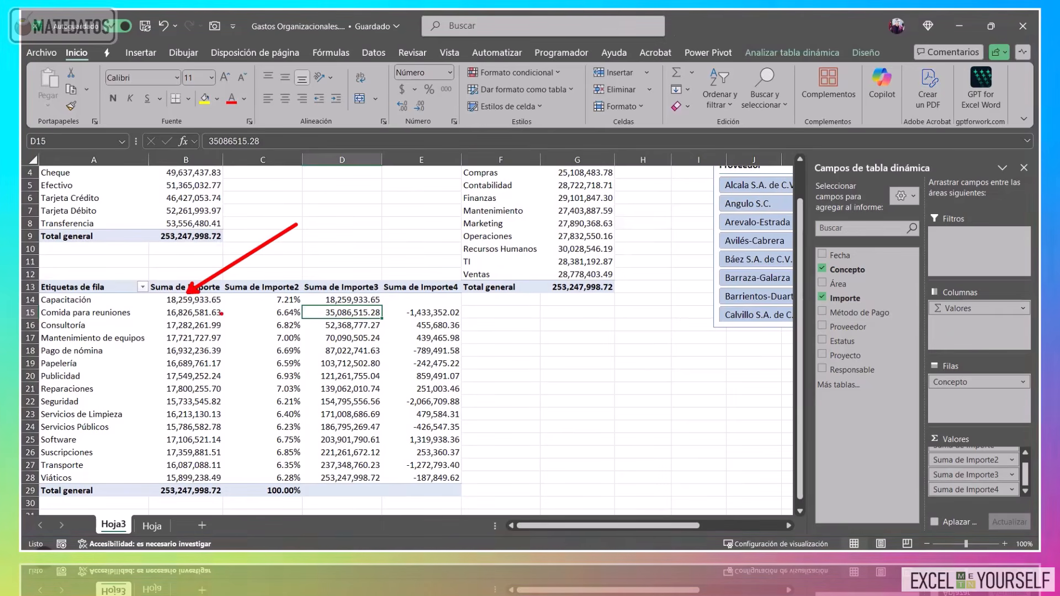
drag(205, 310, 307, 259)
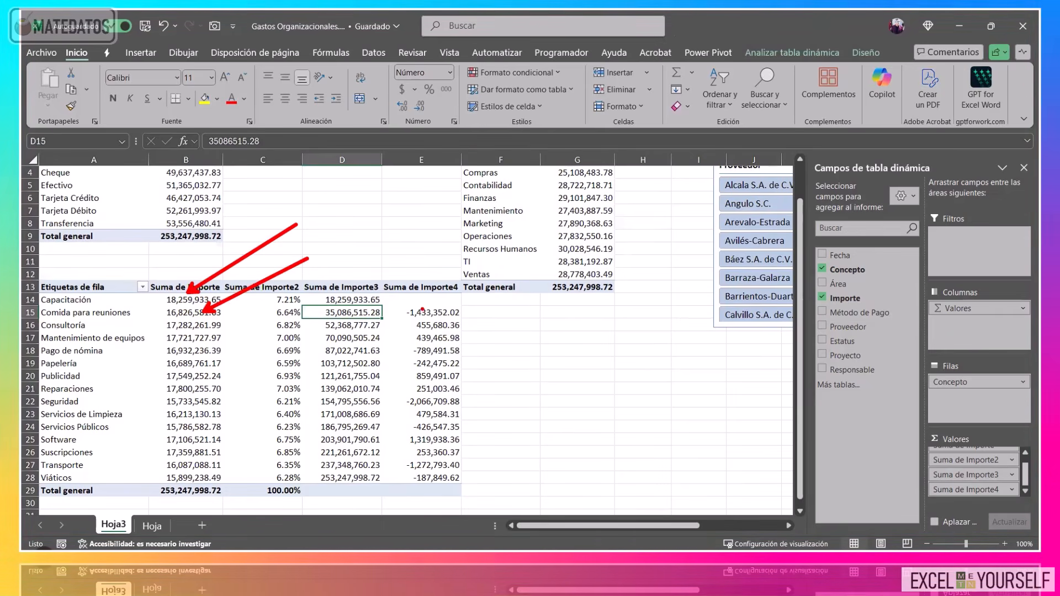
drag(420, 310, 479, 219)
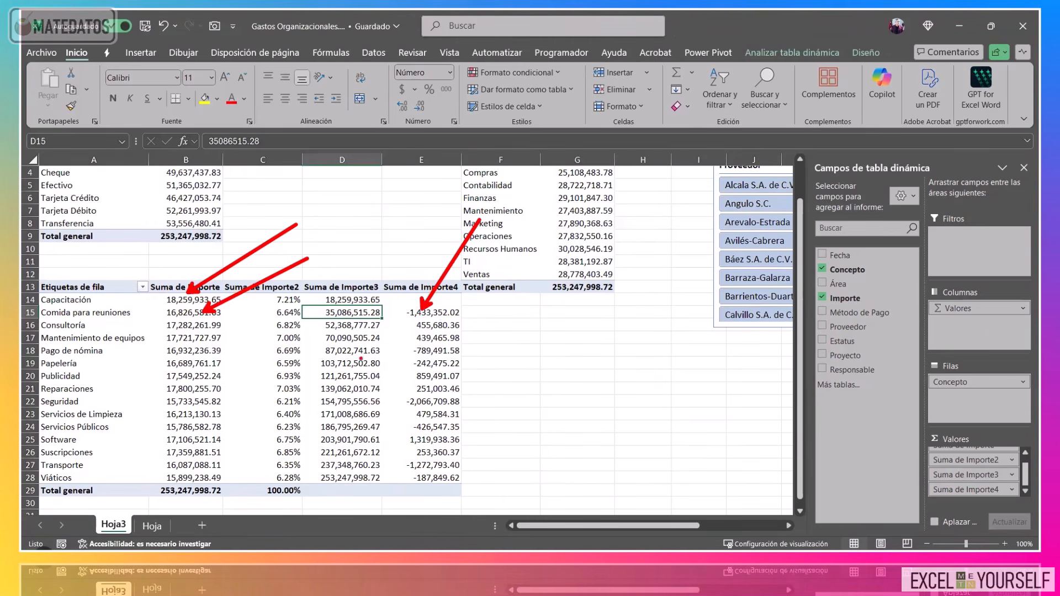
key(Escape)
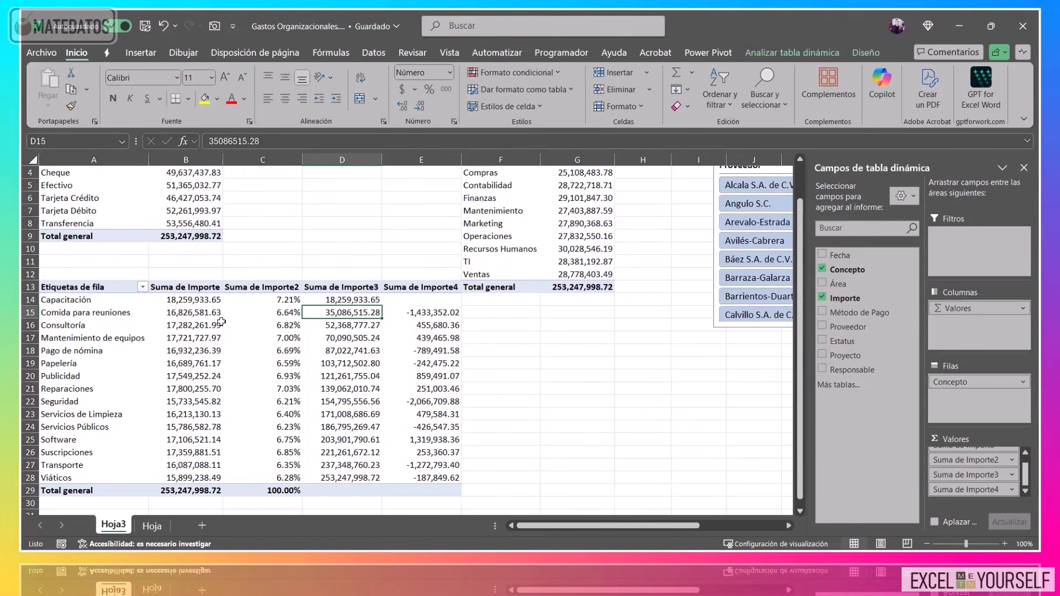
drag(225, 323, 345, 256)
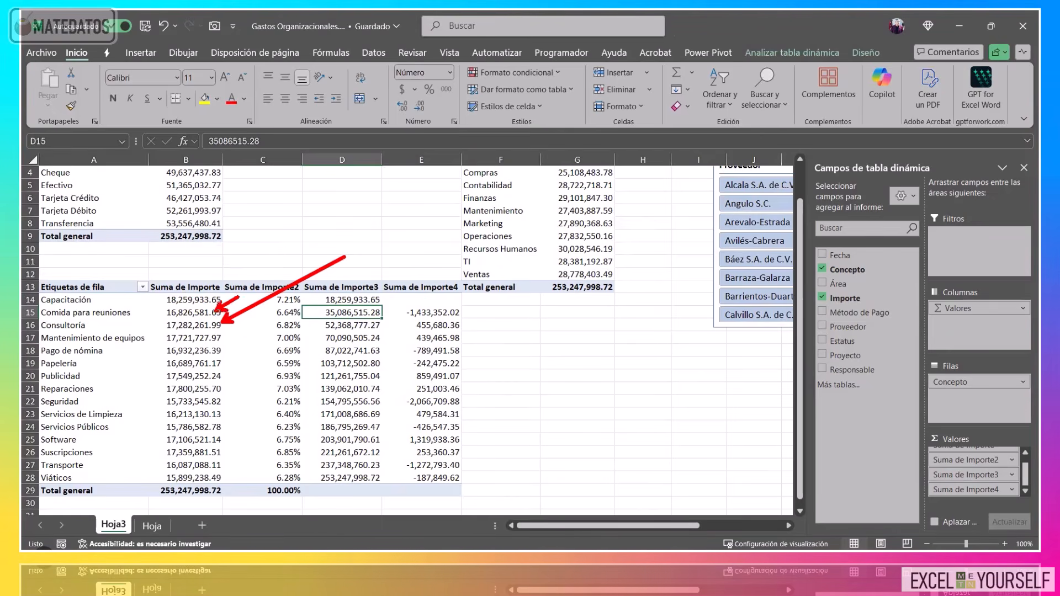
drag(215, 312, 292, 235)
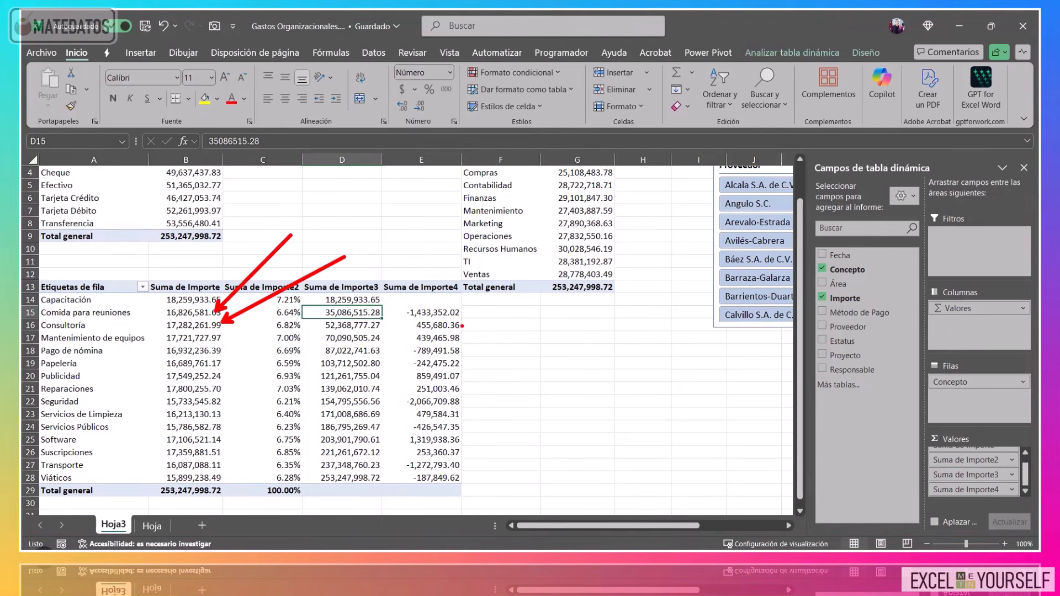
drag(463, 325, 566, 285)
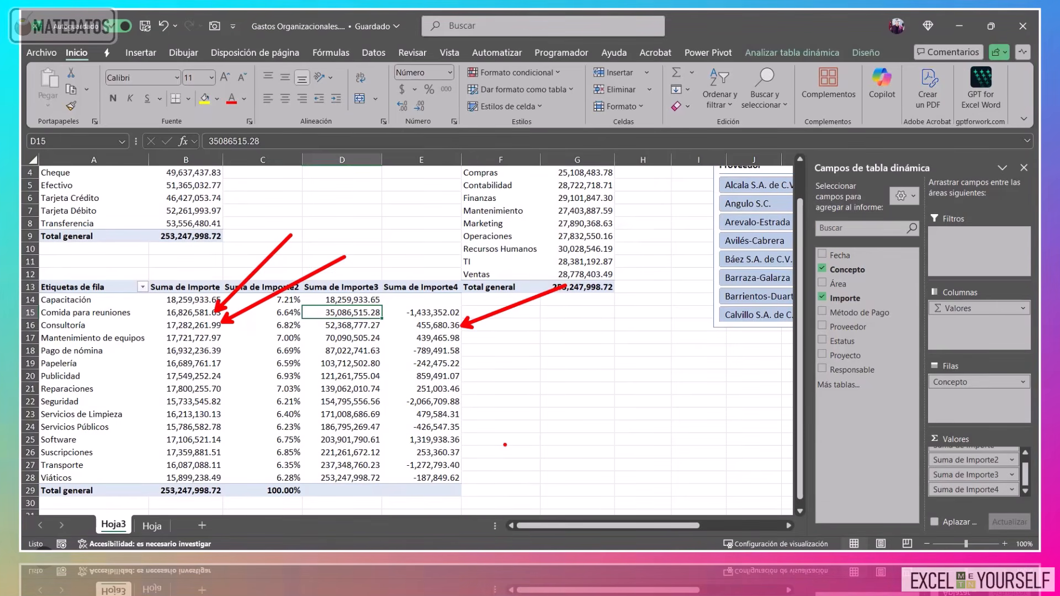
key(Escape)
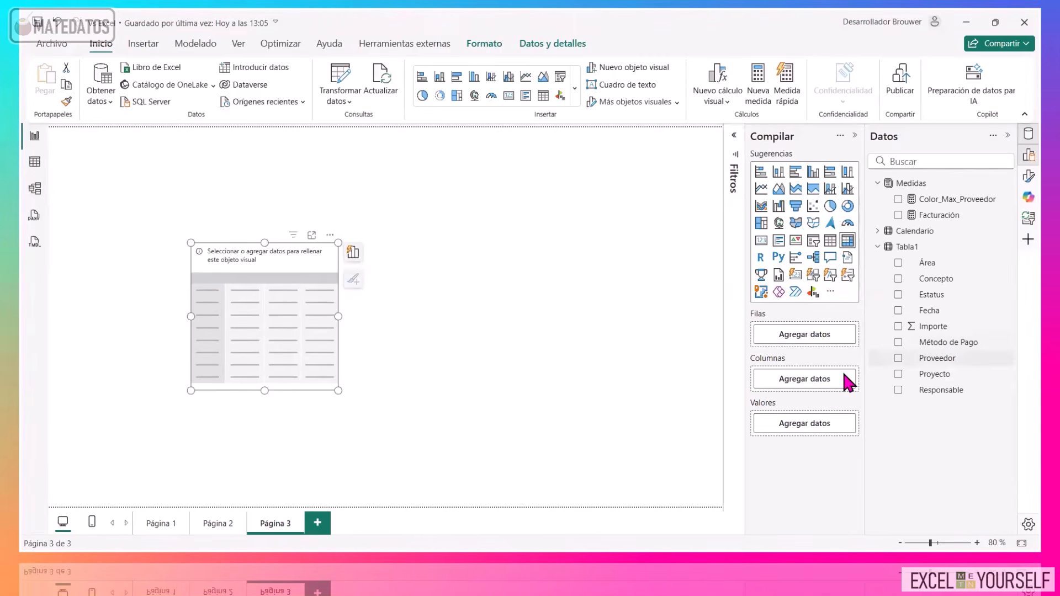
Fill the empty matrix with Proveedor as rows and the Facturación measure twice as values.
click(898, 358)
drag(939, 215, 806, 450)
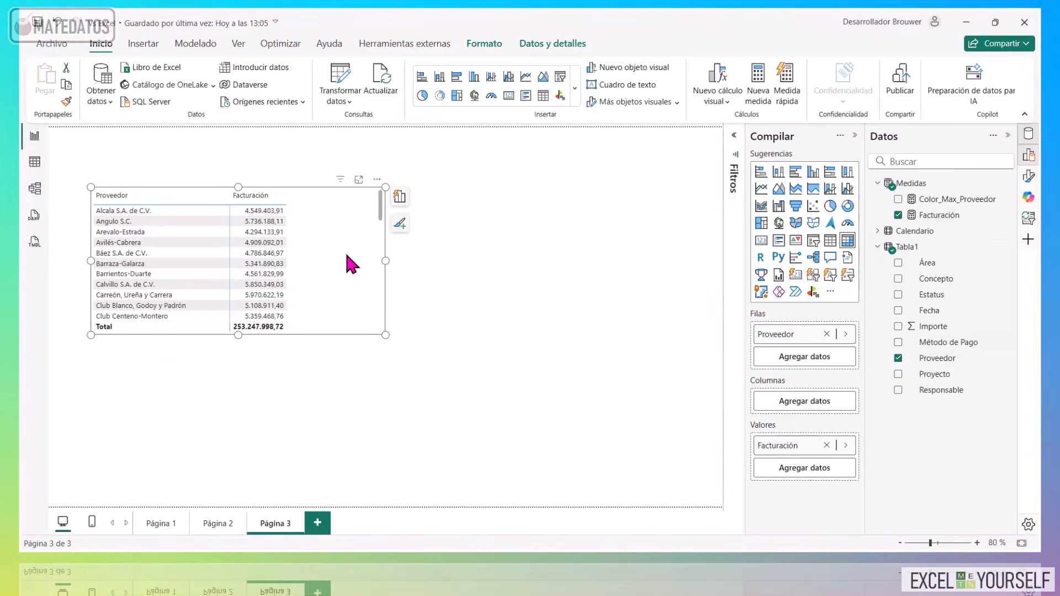
drag(953, 216, 873, 267)
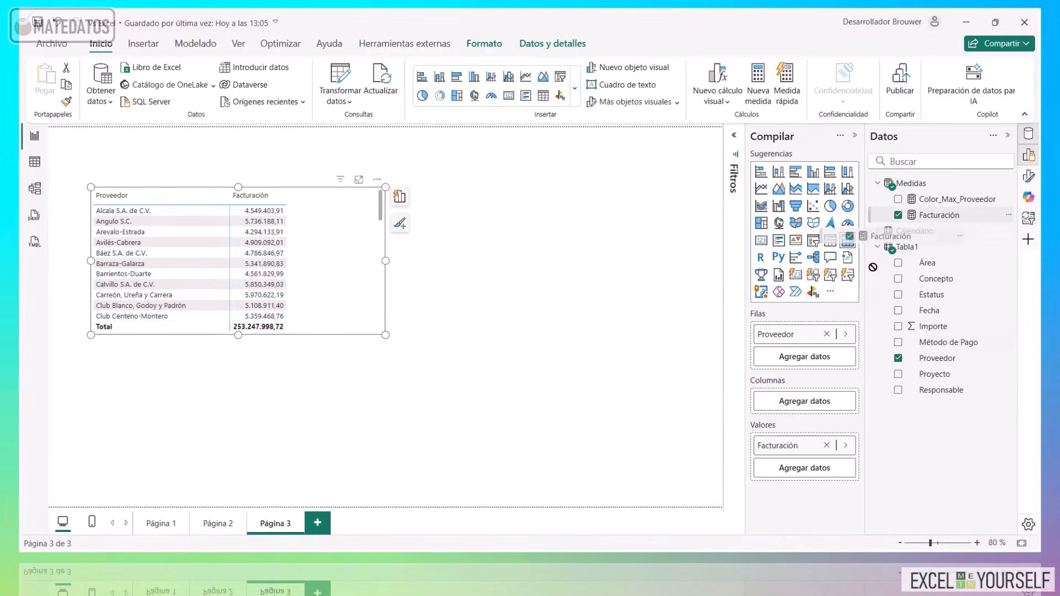
drag(822, 457, 824, 468)
drag(956, 223, 790, 477)
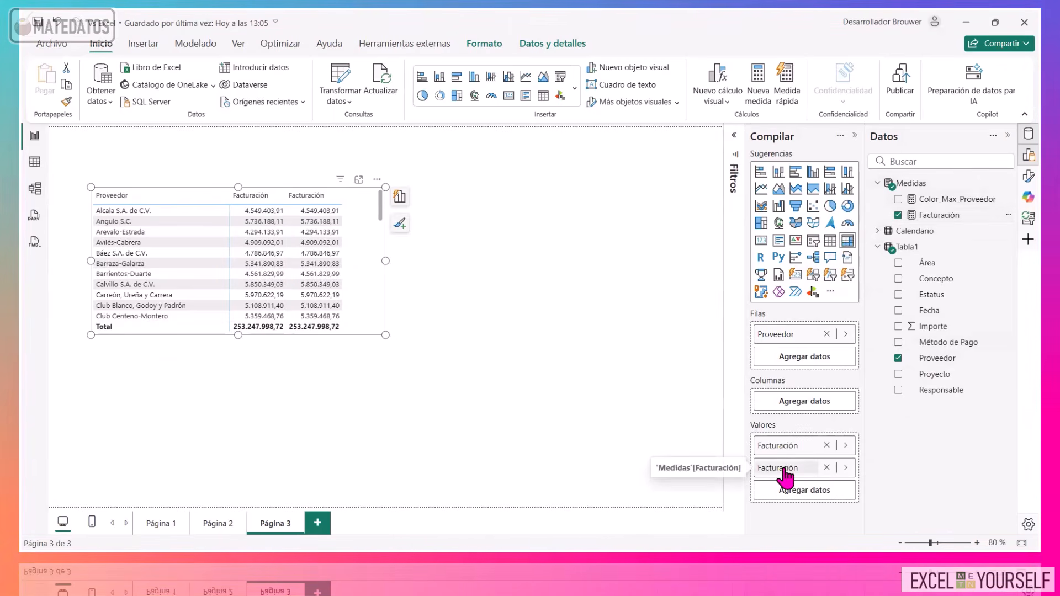
Show the second Facturación value as Porcentaje del total de columna and widen the matrix.
right_click(784, 469)
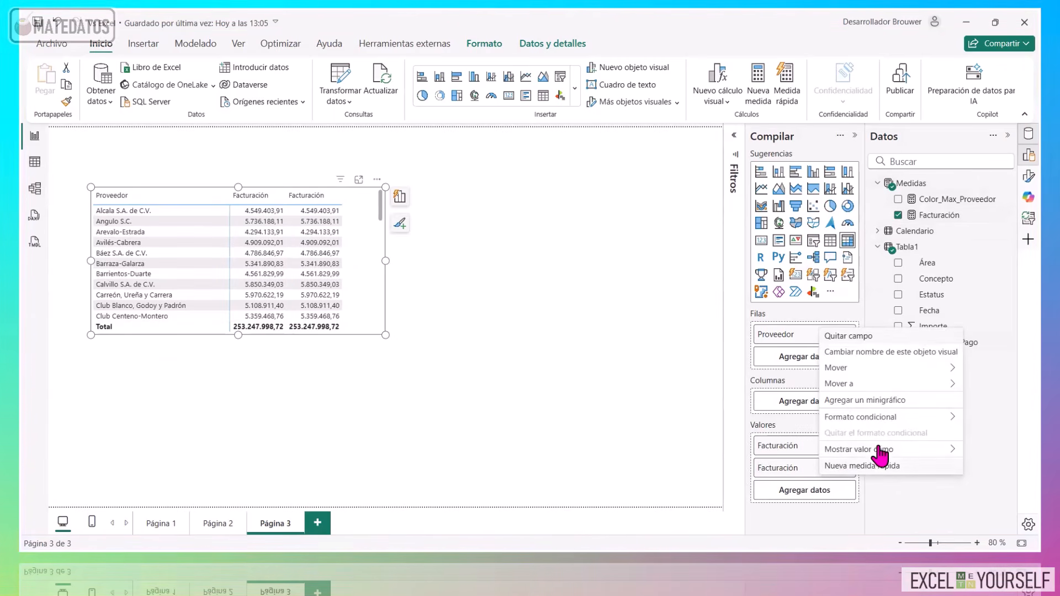
mouse_move(878, 450)
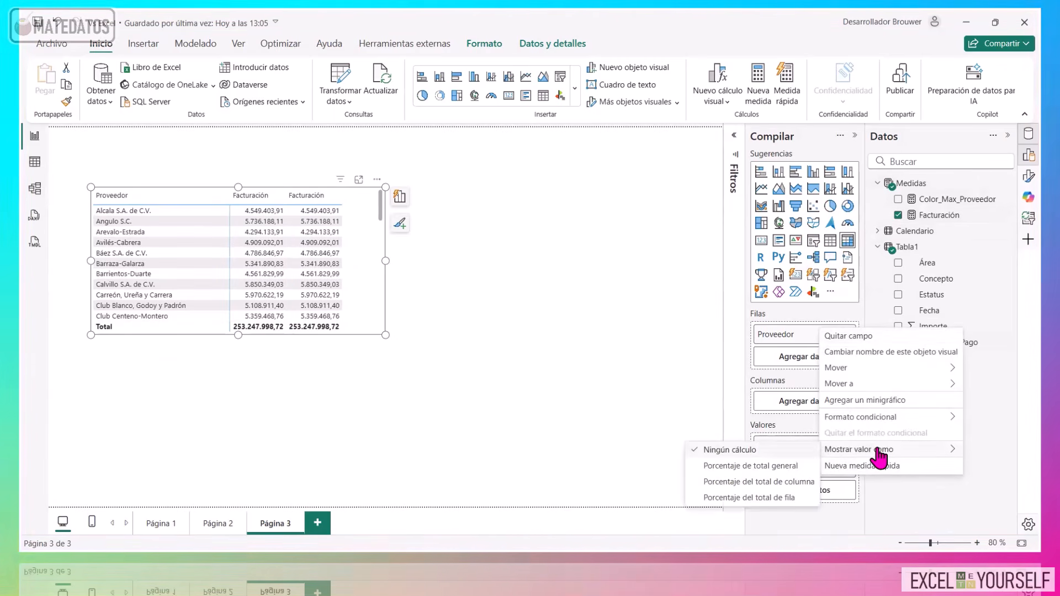
click(778, 483)
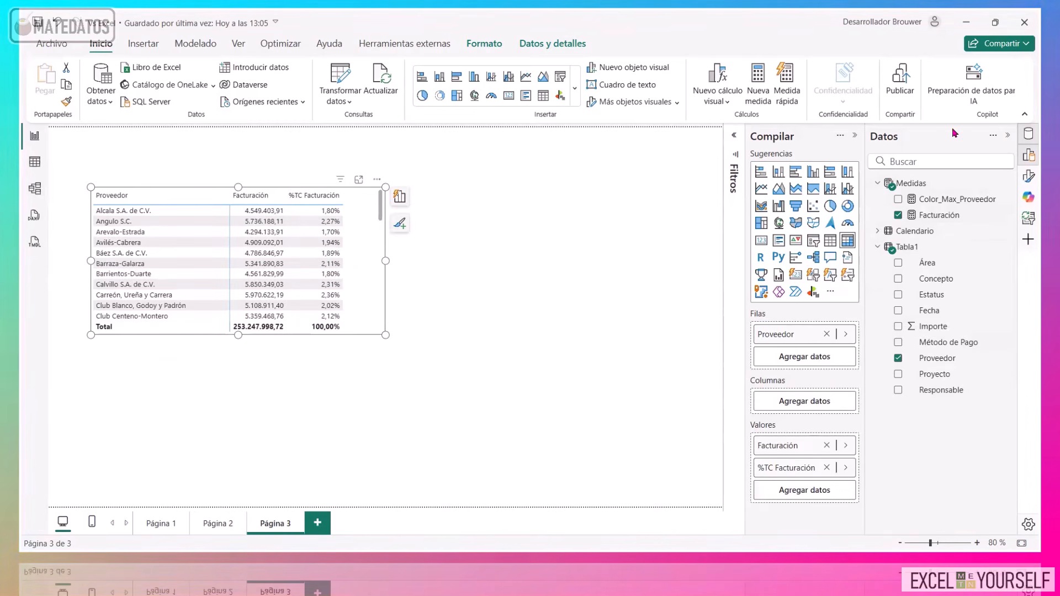
drag(385, 260, 477, 264)
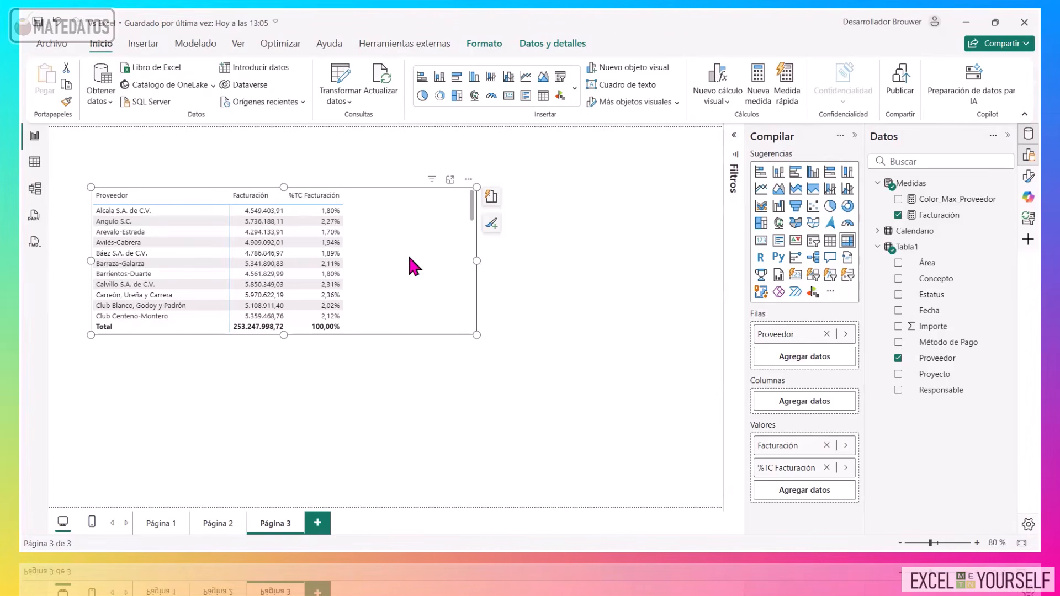
Add a visual calculation to the matrix with the formula Acumulado = RUNNINGSUM([Facturación]).
click(712, 81)
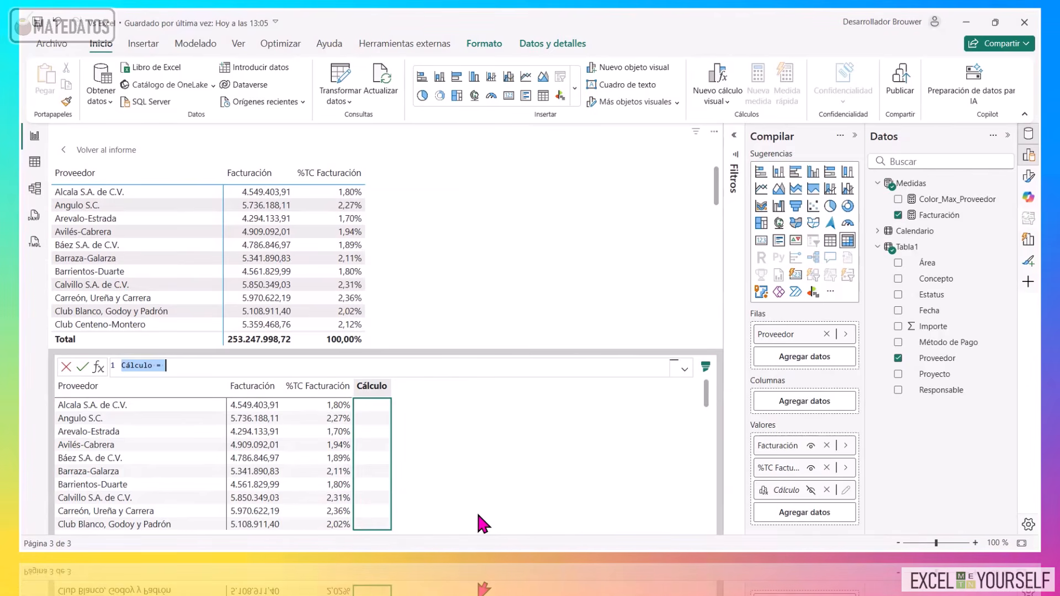
click(123, 367)
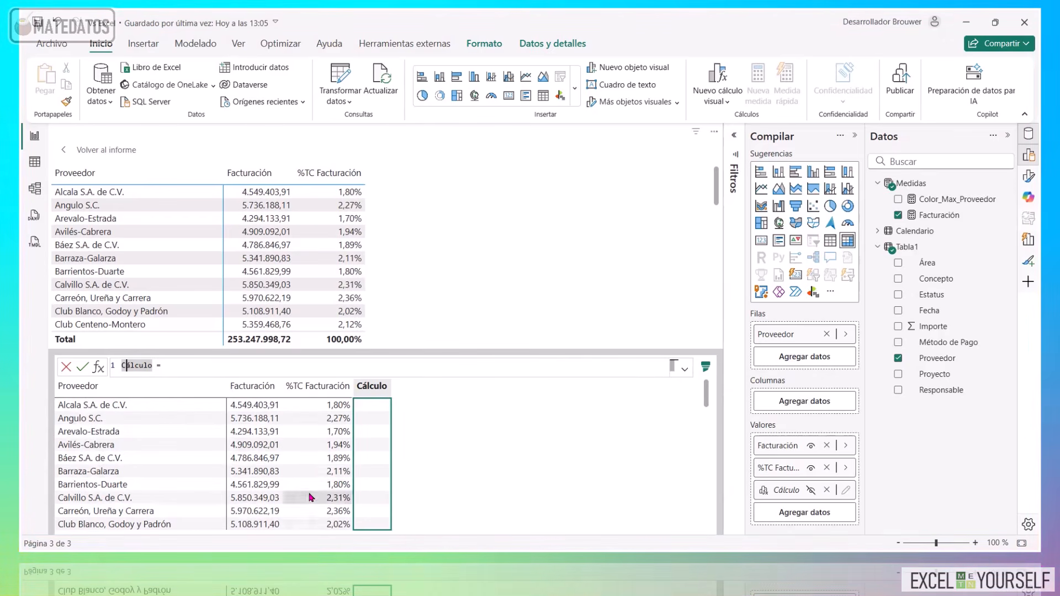
click(183, 366)
key(ctrl+a)
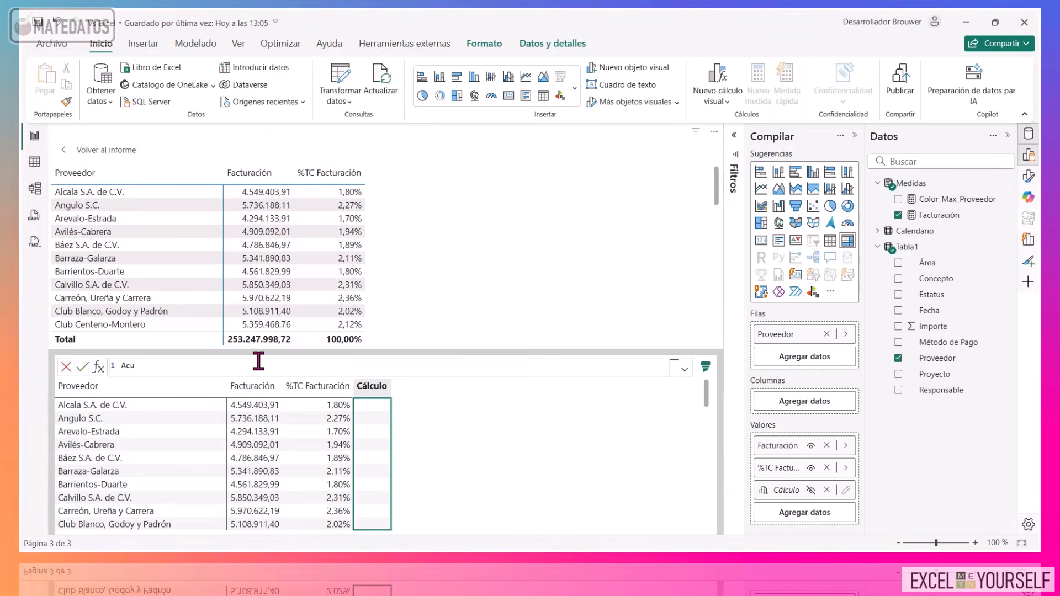
text(Acumulado )
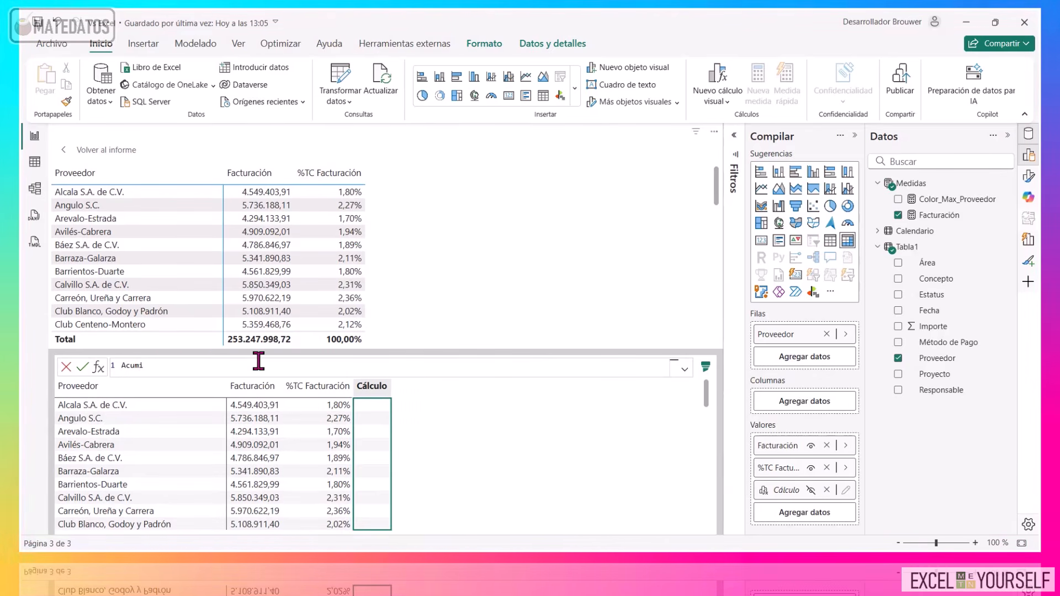
text(= ru)
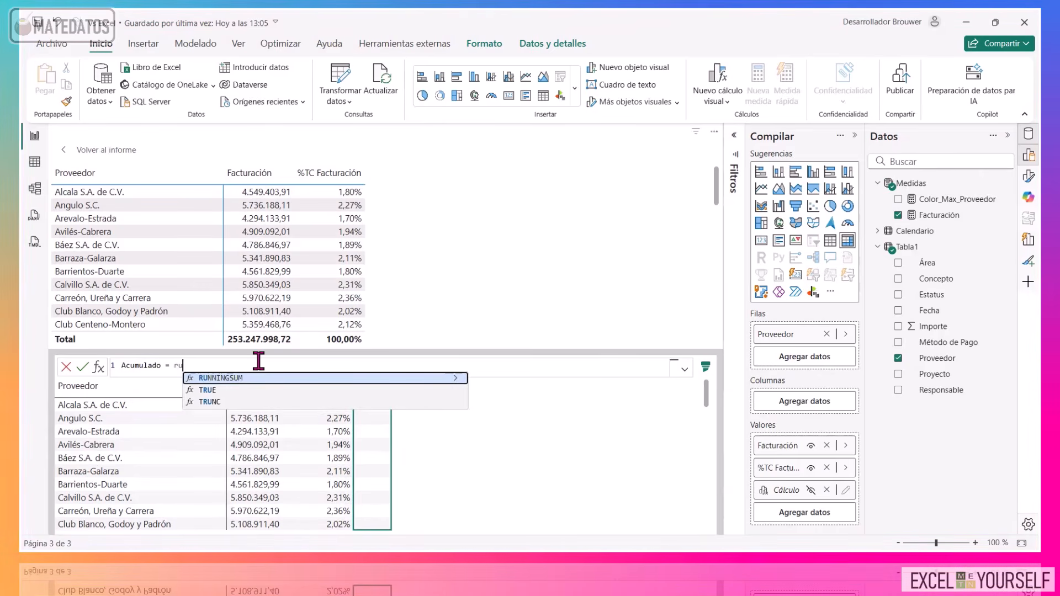
click(356, 378)
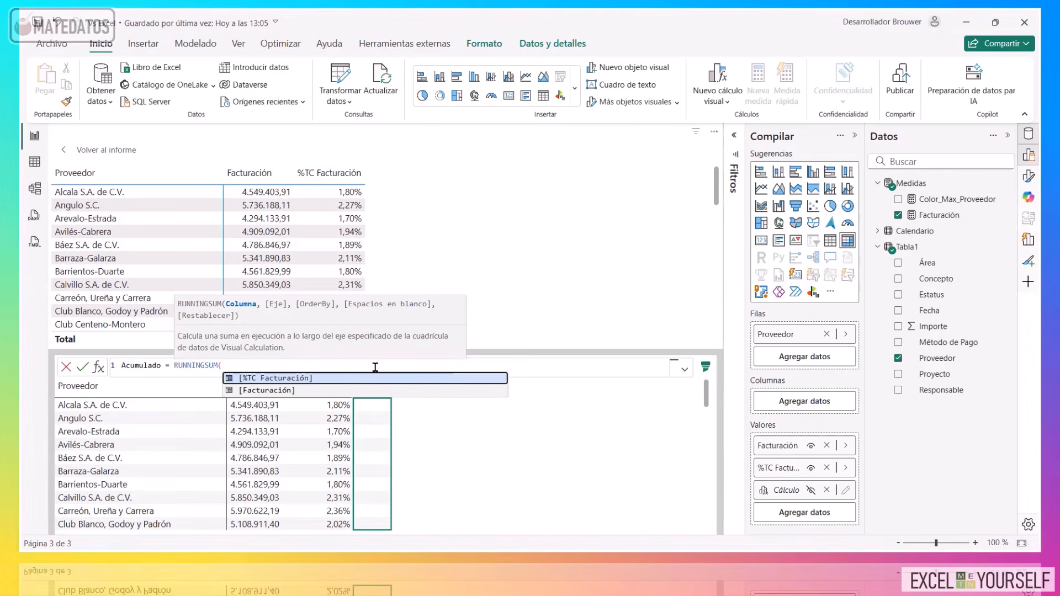
click(274, 390)
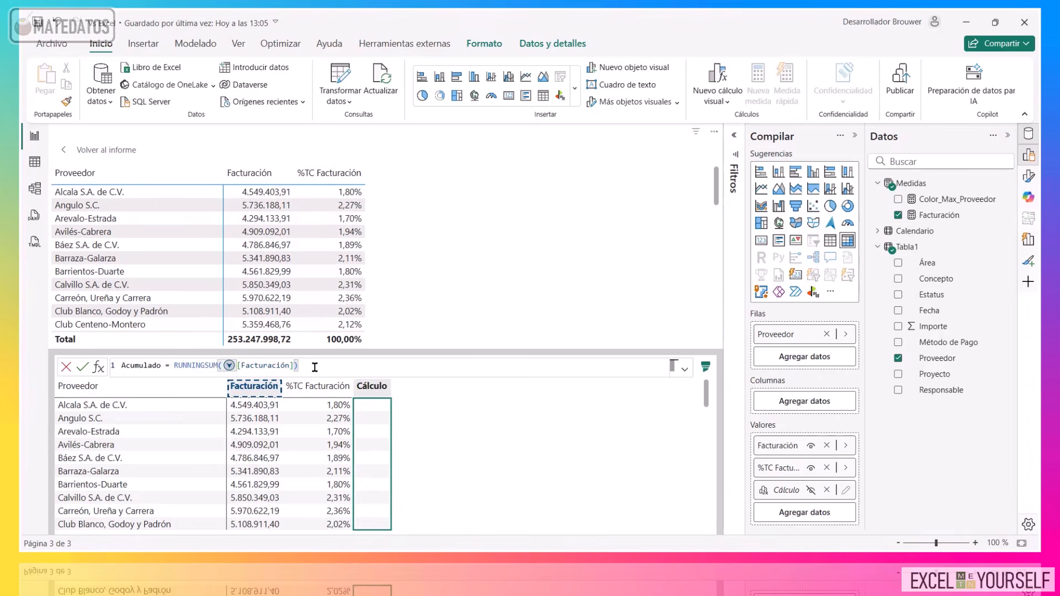
key(Return)
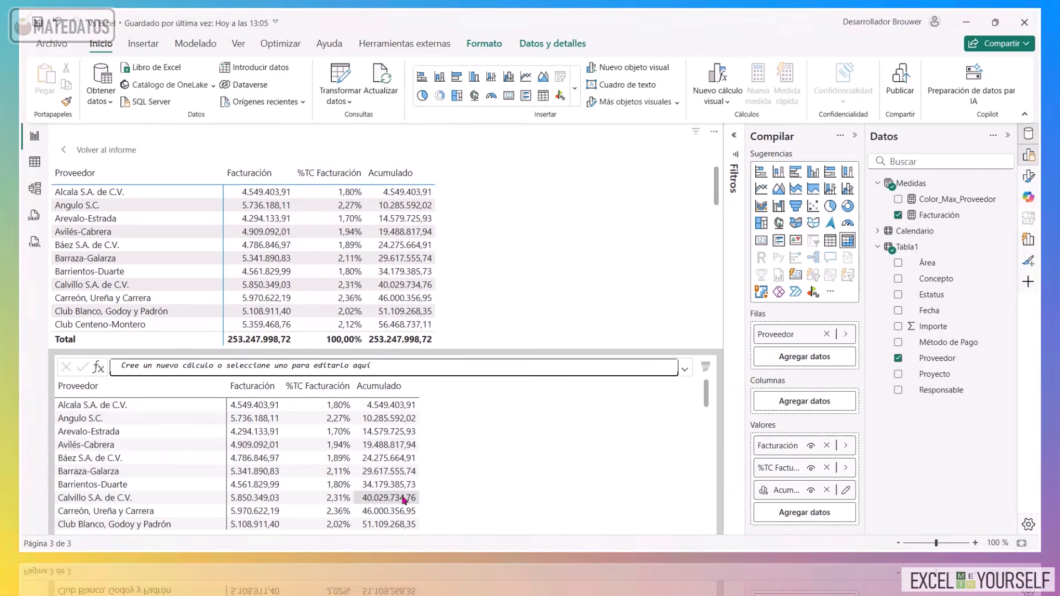
Discard the blank new calculation and return to the report, then open the Acumulado calculation for editing.
click(407, 363)
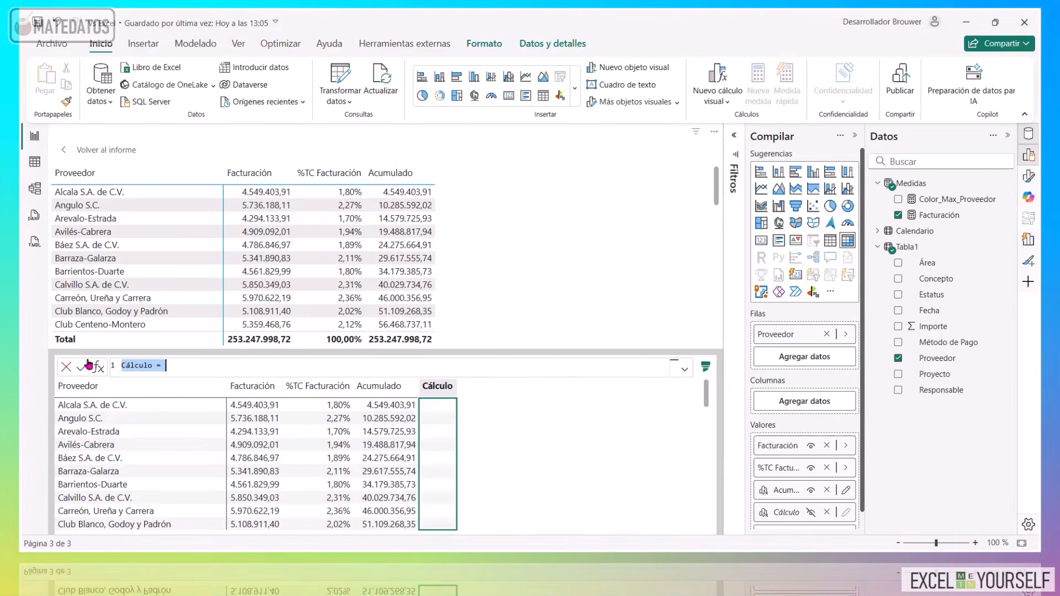
click(66, 368)
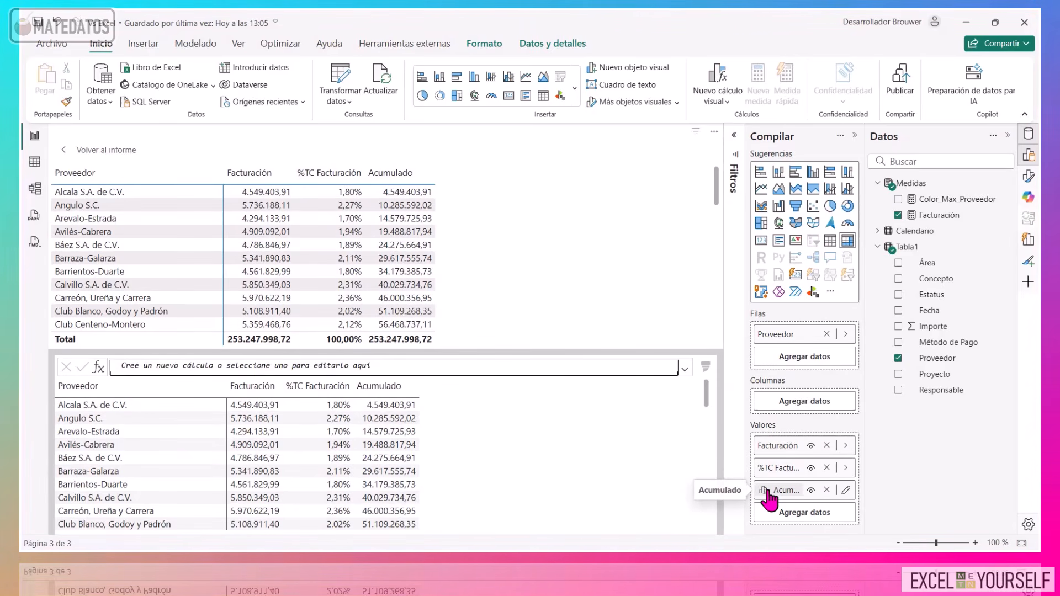
click(69, 150)
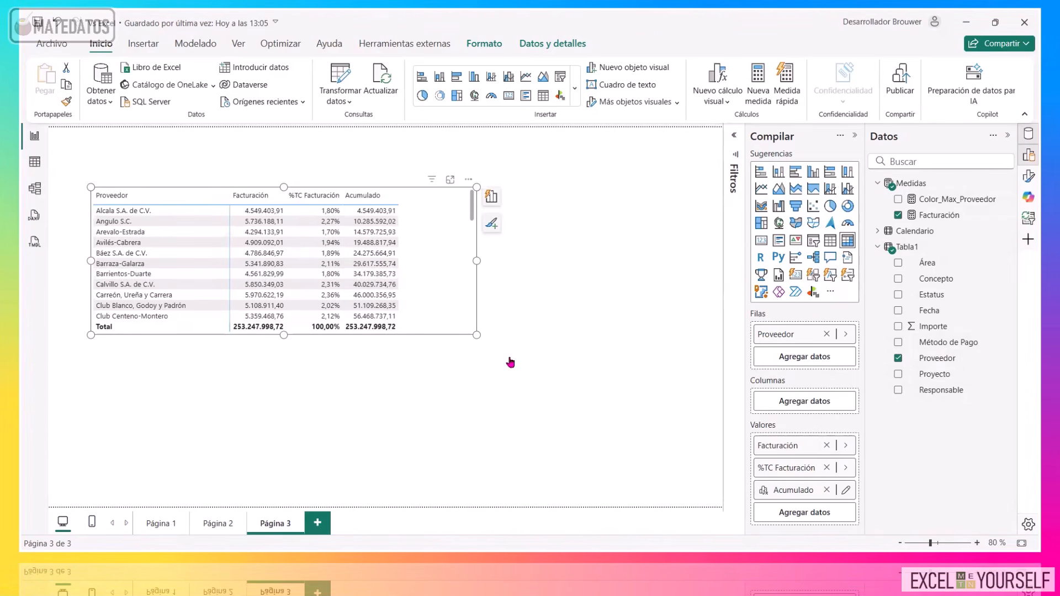
click(846, 492)
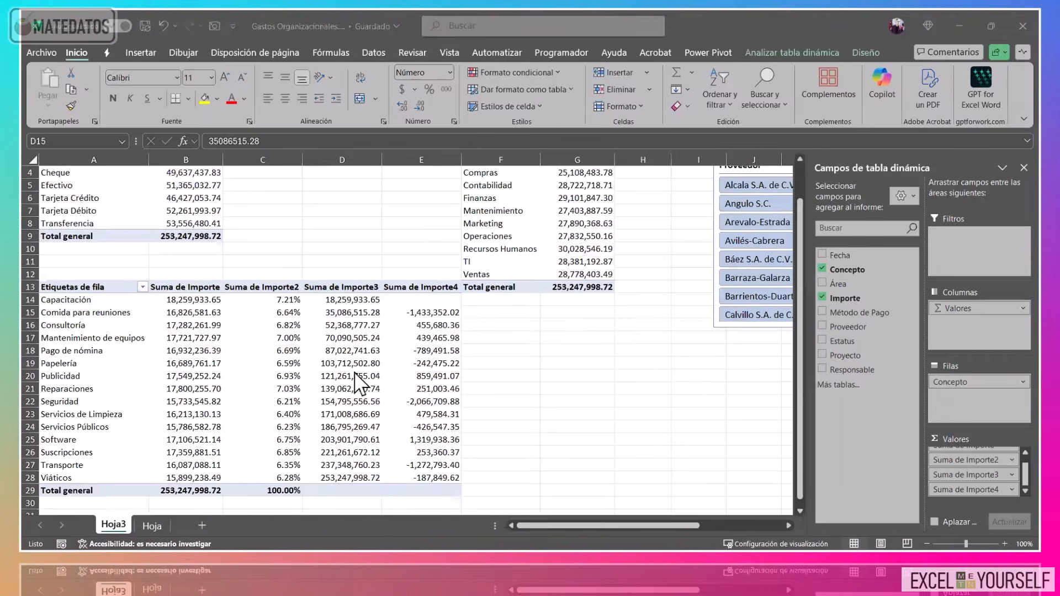
In Excel, copy the Área pivot table (F3:G13) on Hoja3 and paste it at A37.
scroll(386, 342, up, 3)
scroll(478, 392, down, 3)
scroll(278, 351, up, 2)
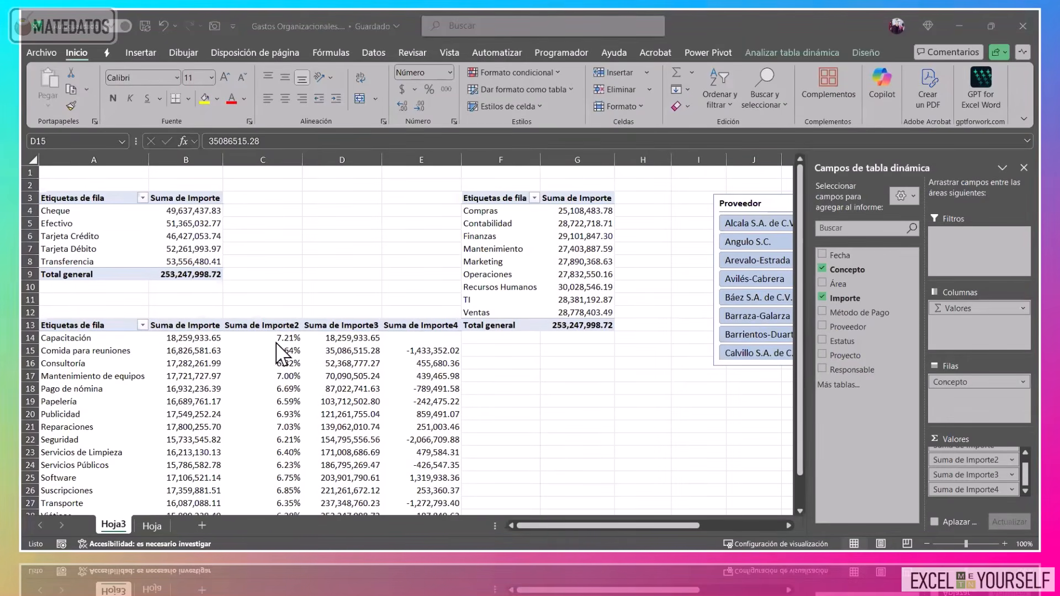
drag(497, 198, 568, 326)
key(ctrl+c)
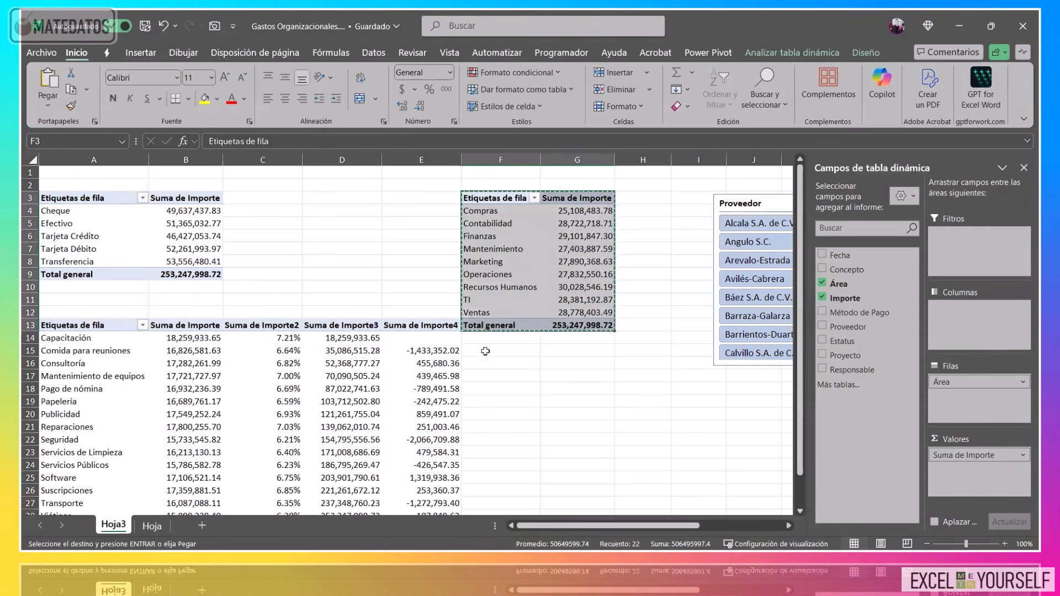
scroll(485, 351, down, 10)
click(118, 213)
key(Return)
scroll(281, 322, up, 5)
scroll(281, 323, down, 5)
scroll(349, 336, up, 5)
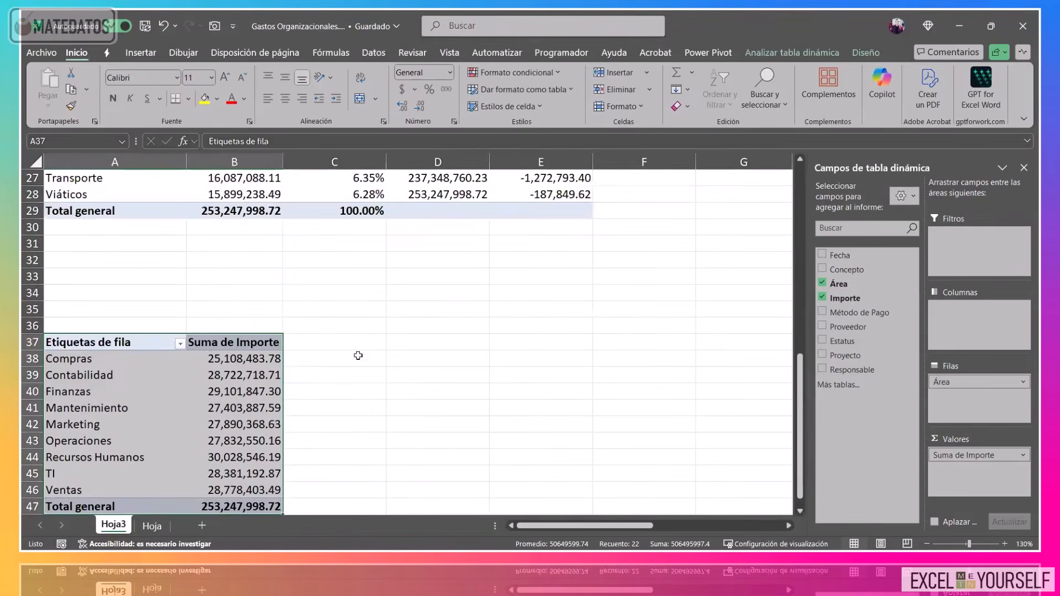
scroll(355, 355, down, 5)
scroll(355, 362, up, 2)
click(342, 346)
click(222, 293)
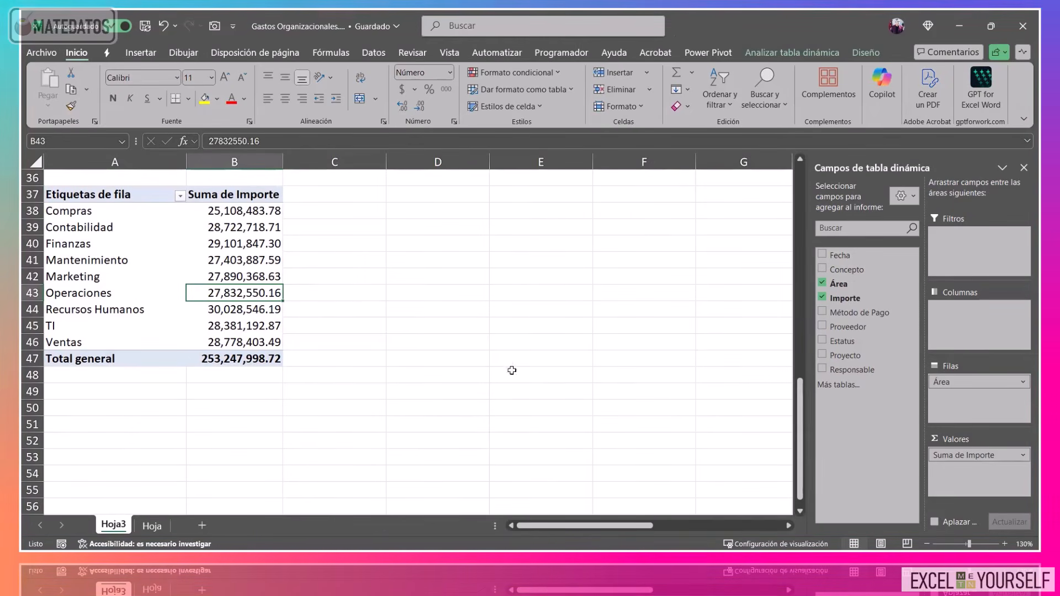
Select all Importe values on the Hoja sheet and view the options for a new conditional formatting rule, leaving it unapplied.
click(152, 526)
click(402, 402)
key(ctrl+Up)
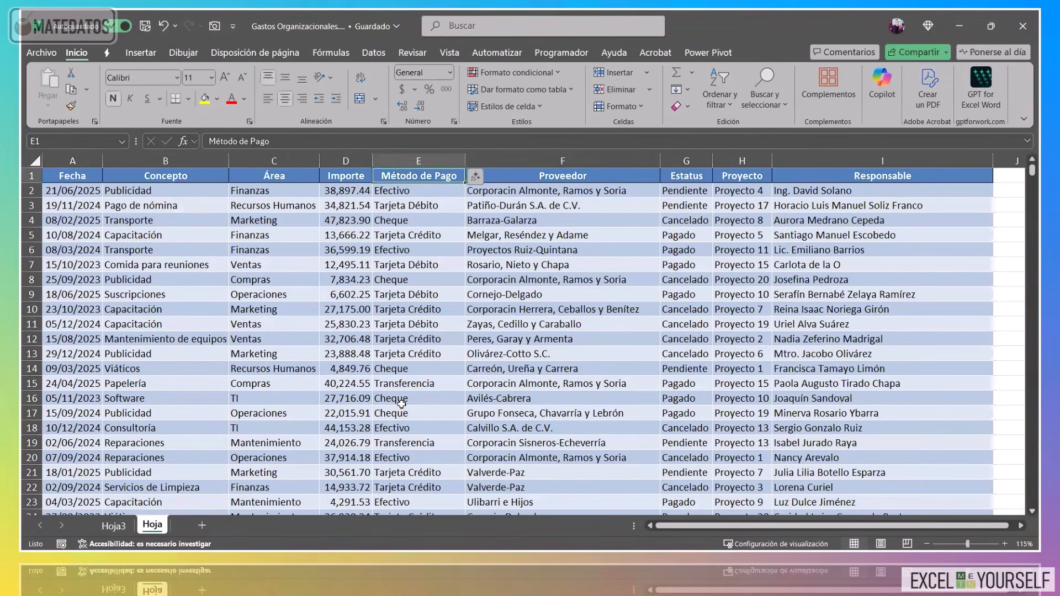
key(ctrl+Left)
key(Down)
key(Right)
key(Right)
key(Right)
key(ctrl+shift+Down)
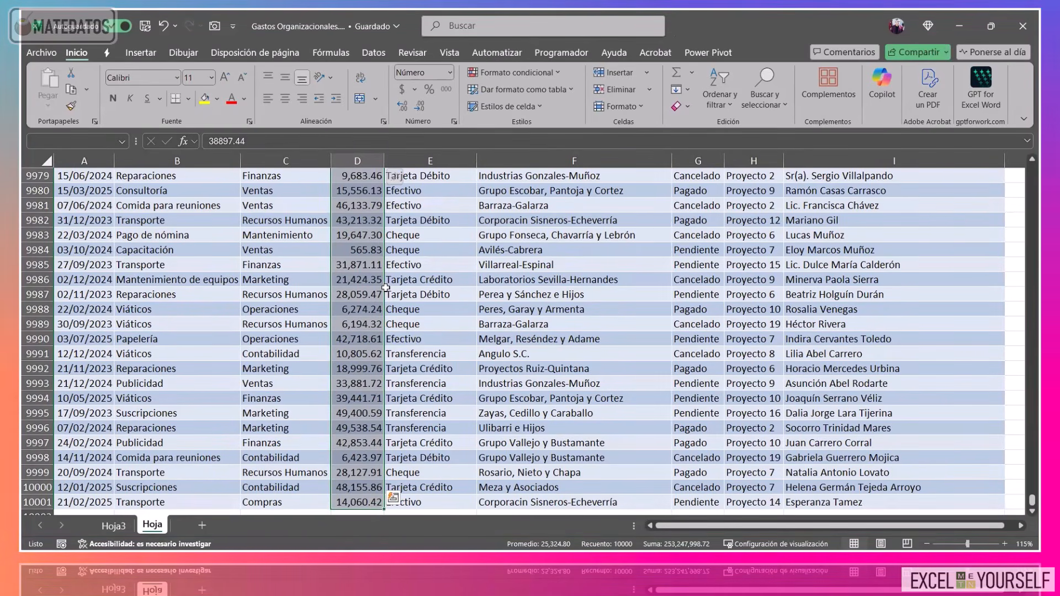
click(521, 67)
click(530, 258)
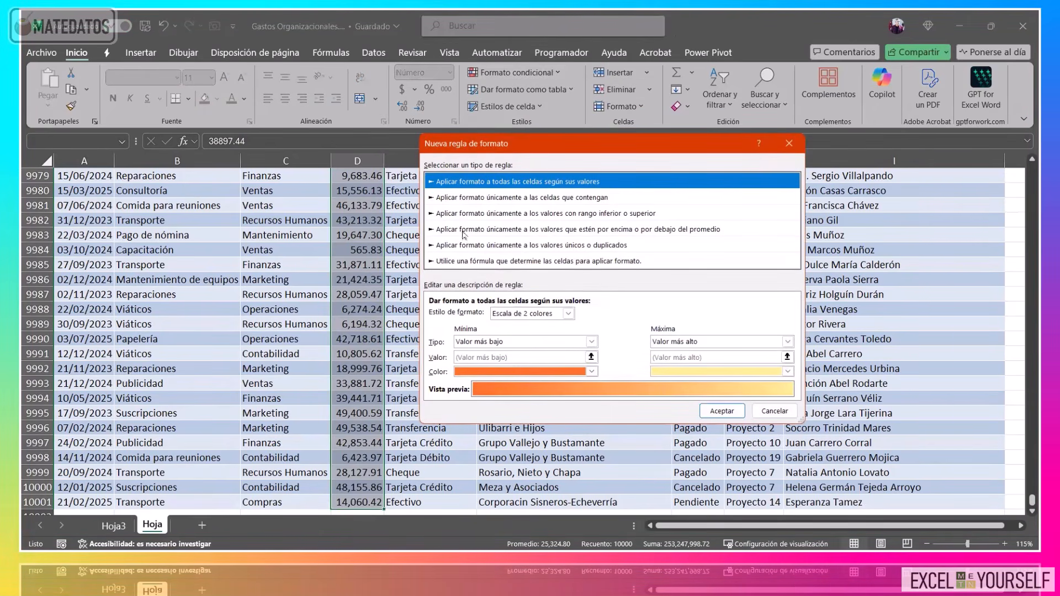
key(Escape)
click(365, 236)
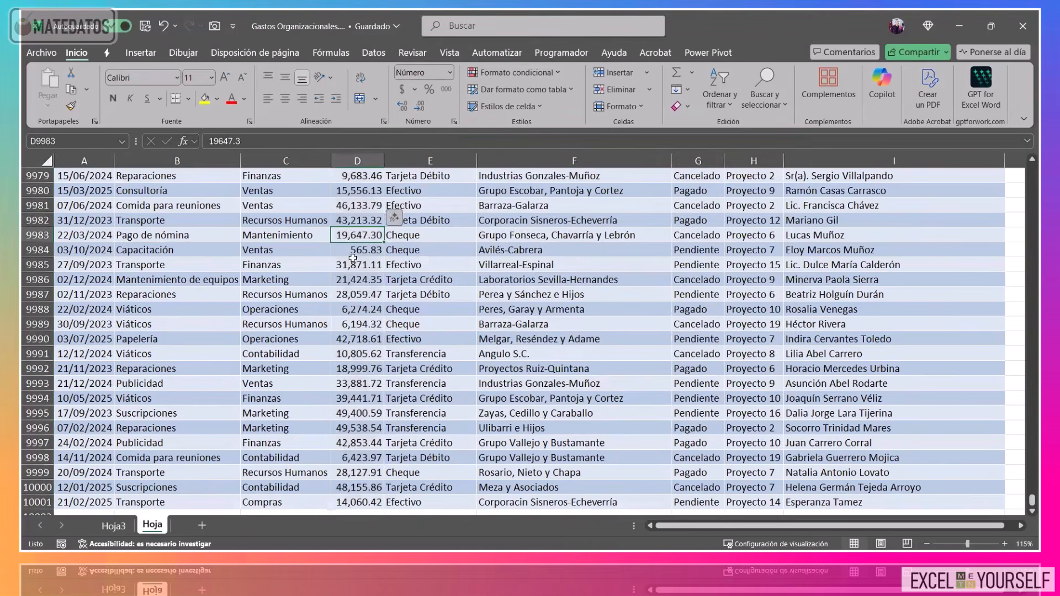
On Hoja3, create a conditional formatting rule from B38 for the top 1 value among all "Suma de Importe" cells for "Área".
click(114, 526)
drag(238, 210, 244, 340)
click(245, 337)
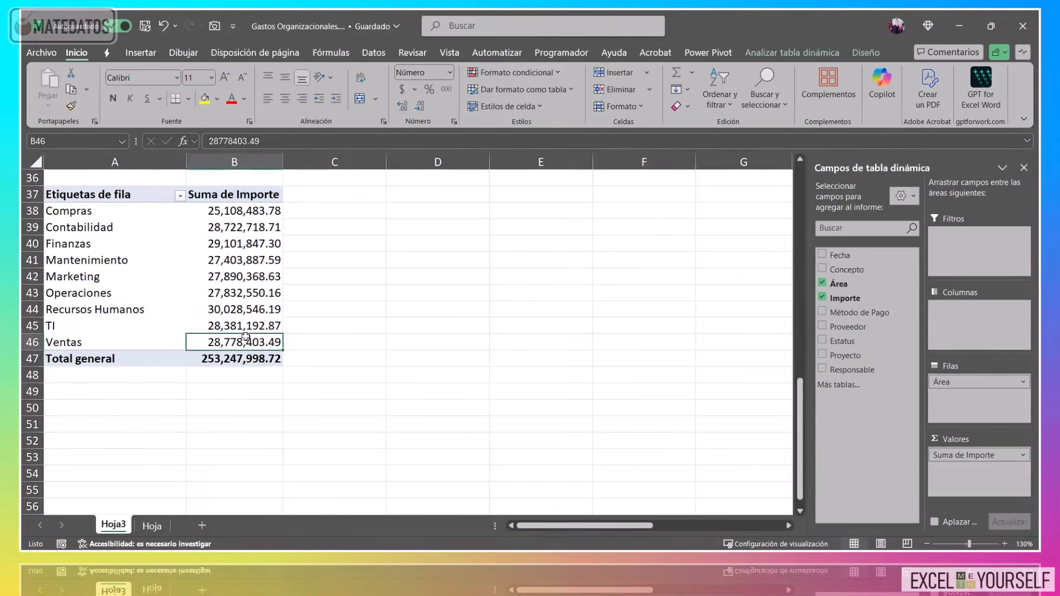
click(250, 211)
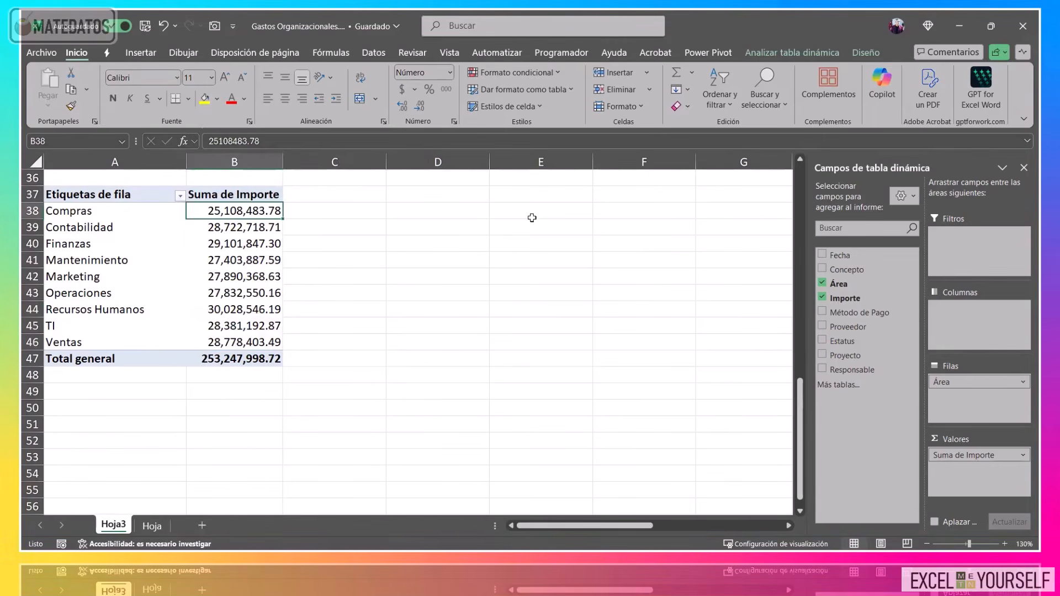
click(521, 72)
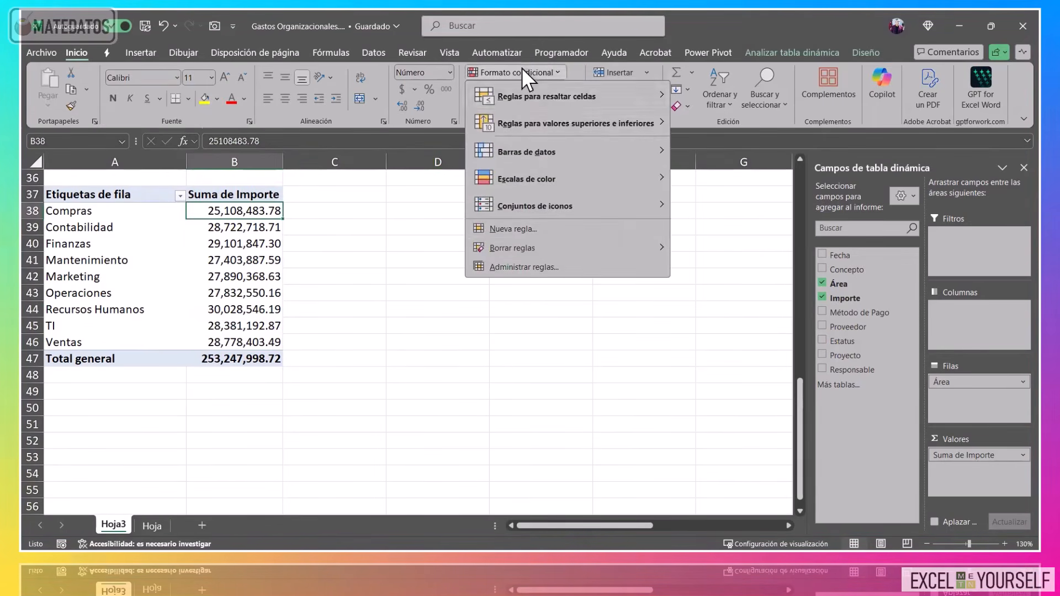
click(564, 230)
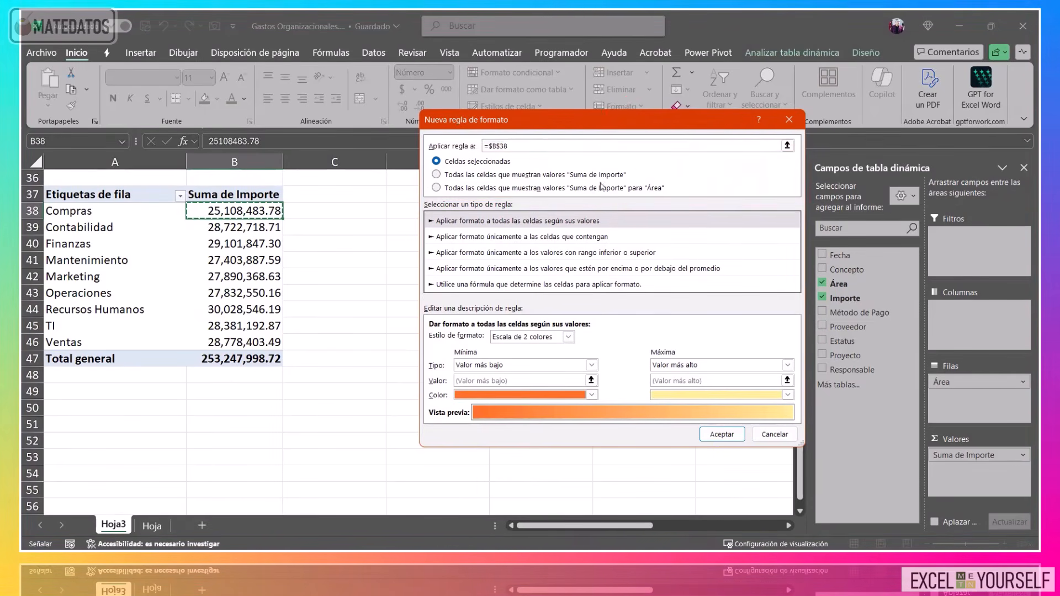
click(576, 187)
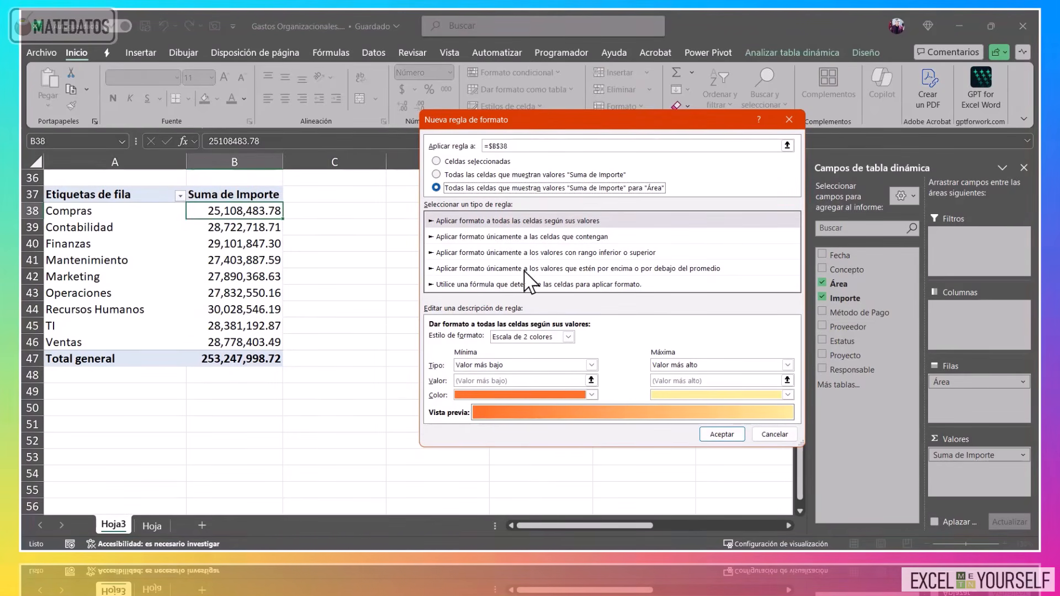
click(556, 252)
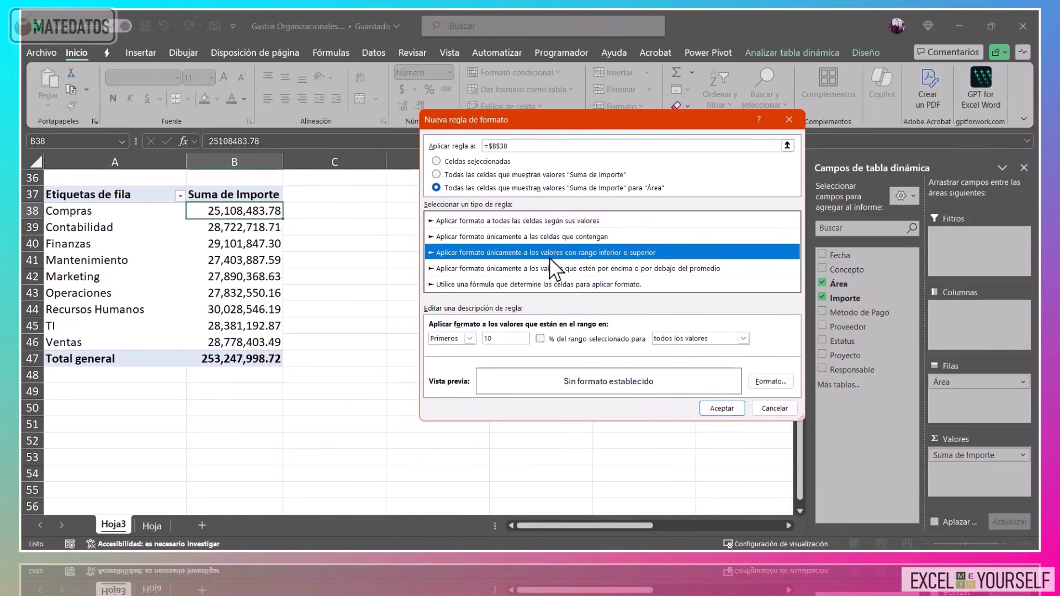
double_click(506, 337)
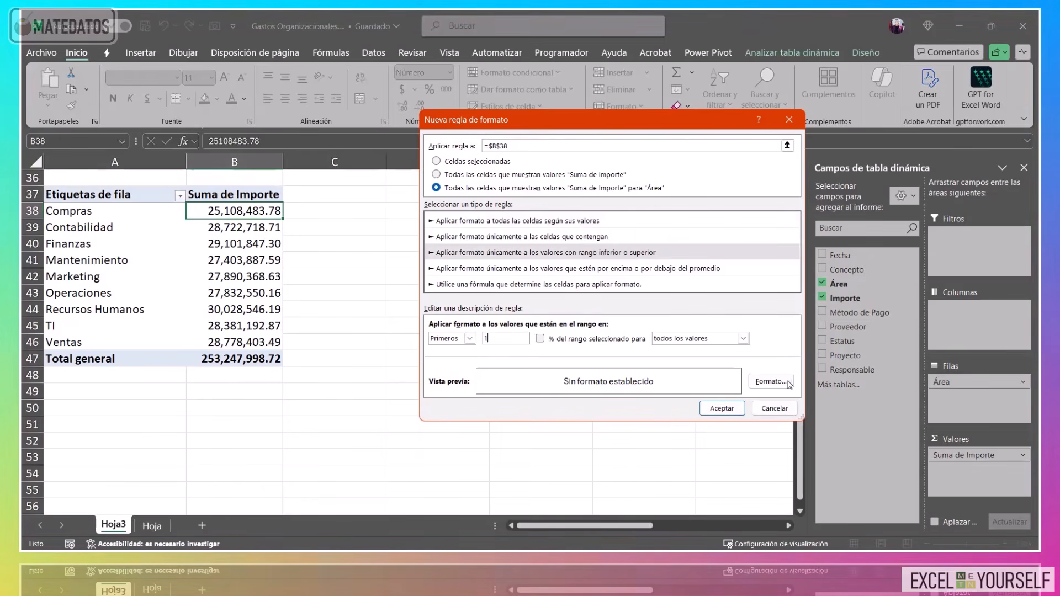
Give the rule a blue fill with bold white text and apply it to the pivot table.
click(771, 381)
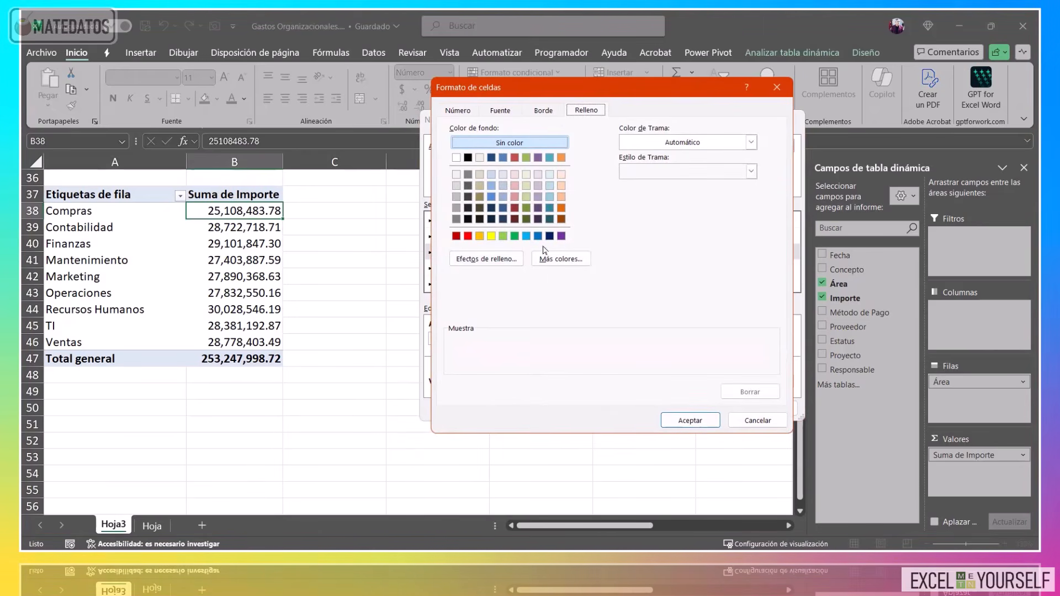
click(538, 237)
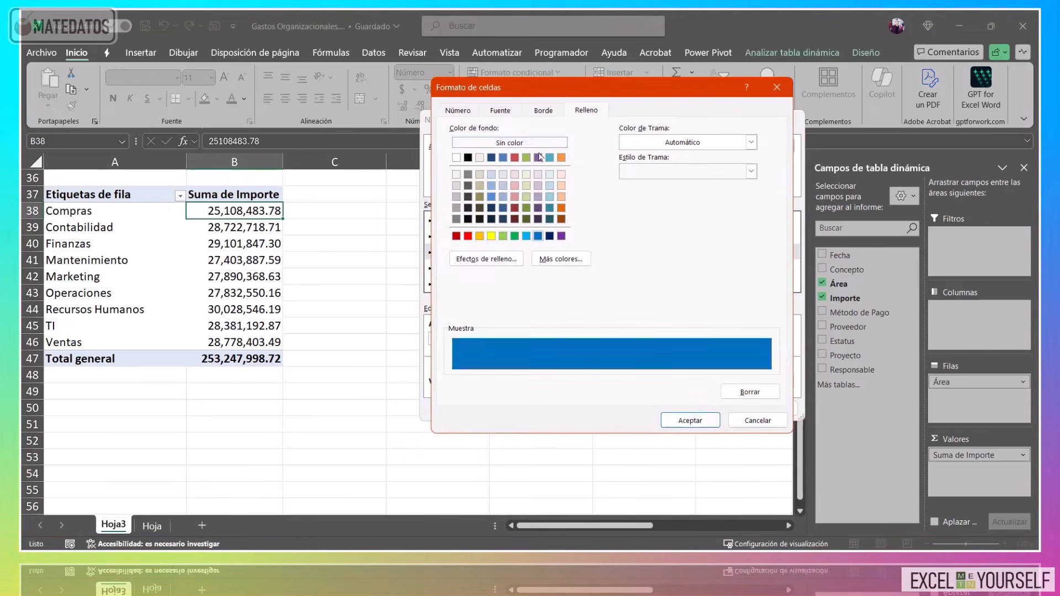
click(500, 111)
click(615, 172)
click(513, 225)
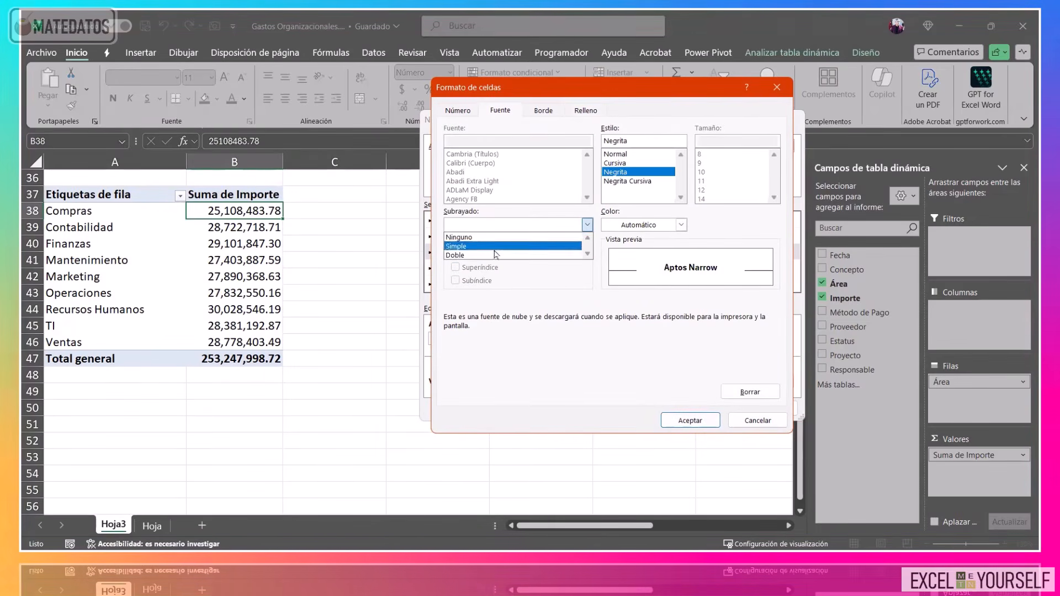
click(681, 225)
click(609, 280)
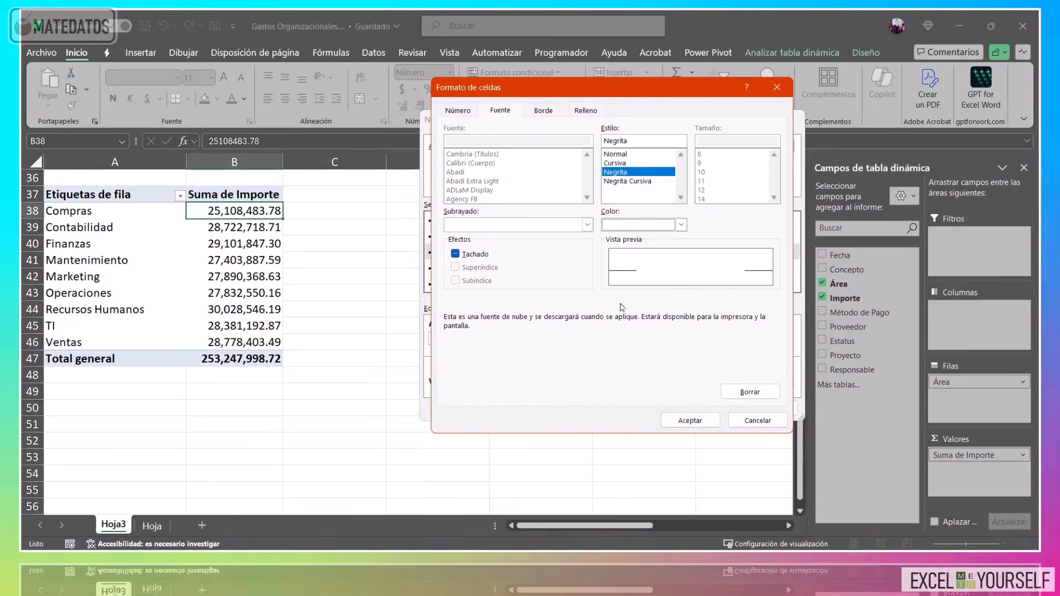
click(690, 420)
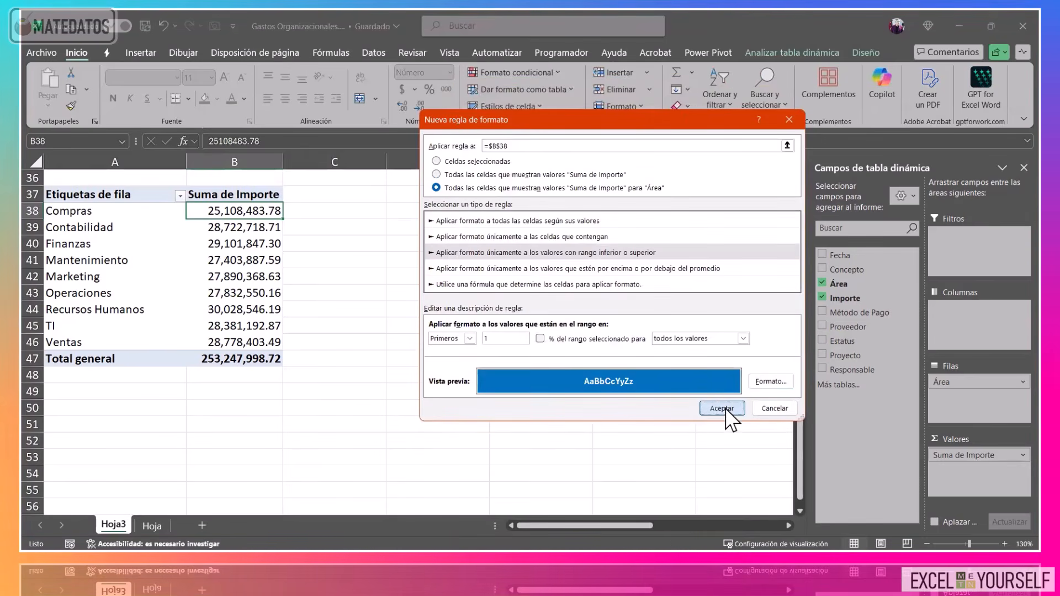
click(721, 408)
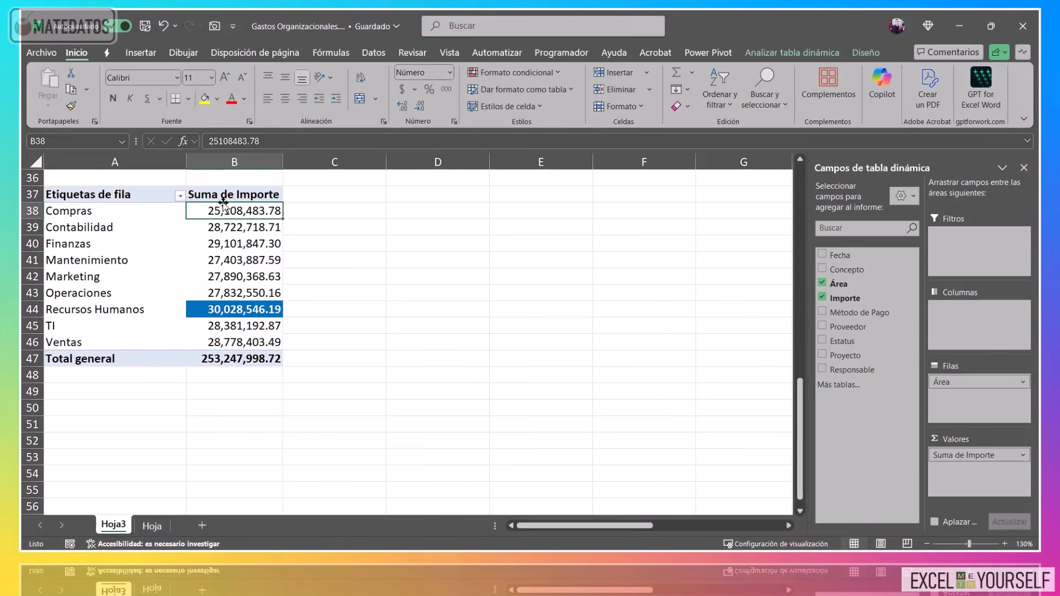
Insert slicers for Método de Pago and Proyecto for the pivot table at A37.
drag(223, 204, 234, 341)
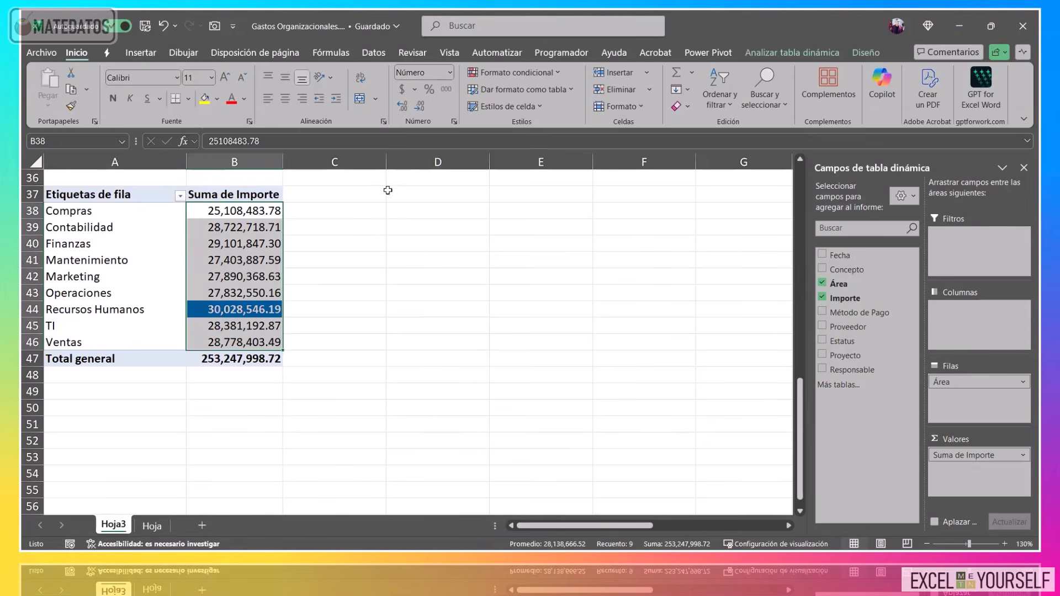
click(791, 54)
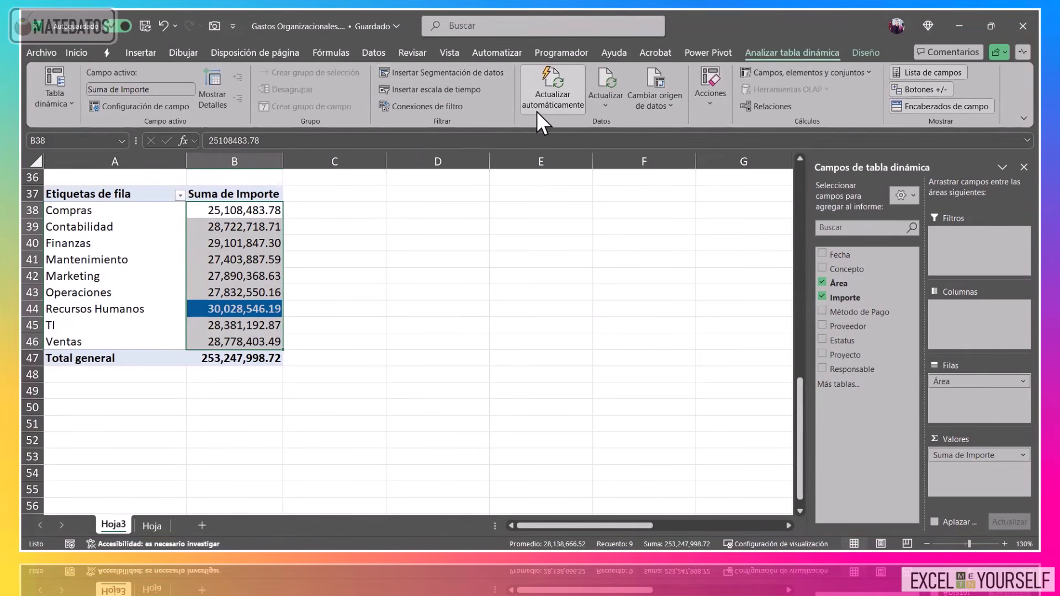
click(451, 73)
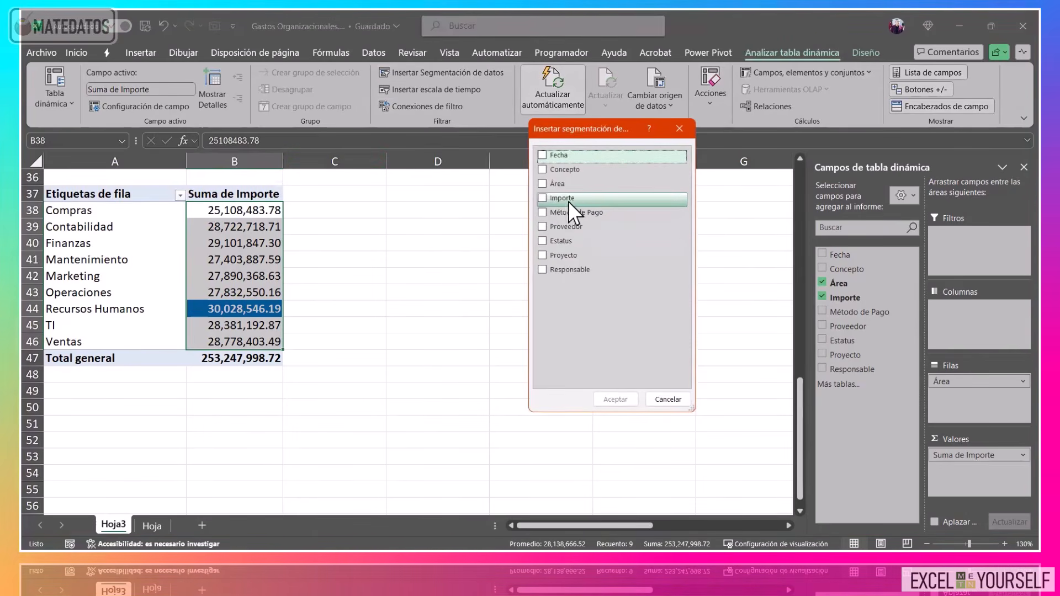
click(542, 183)
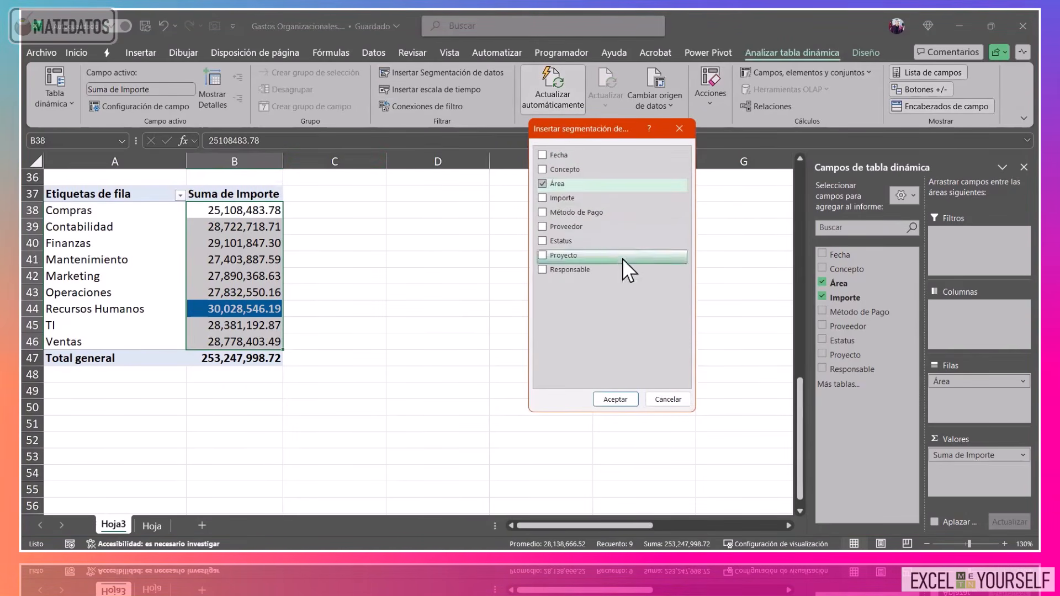
click(542, 185)
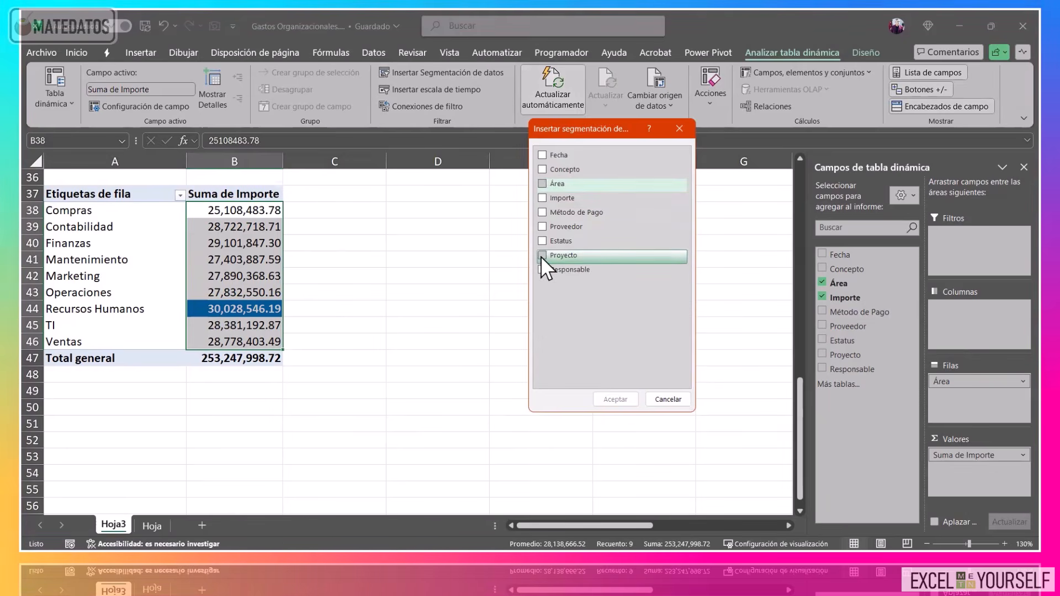
click(542, 255)
click(542, 212)
click(612, 398)
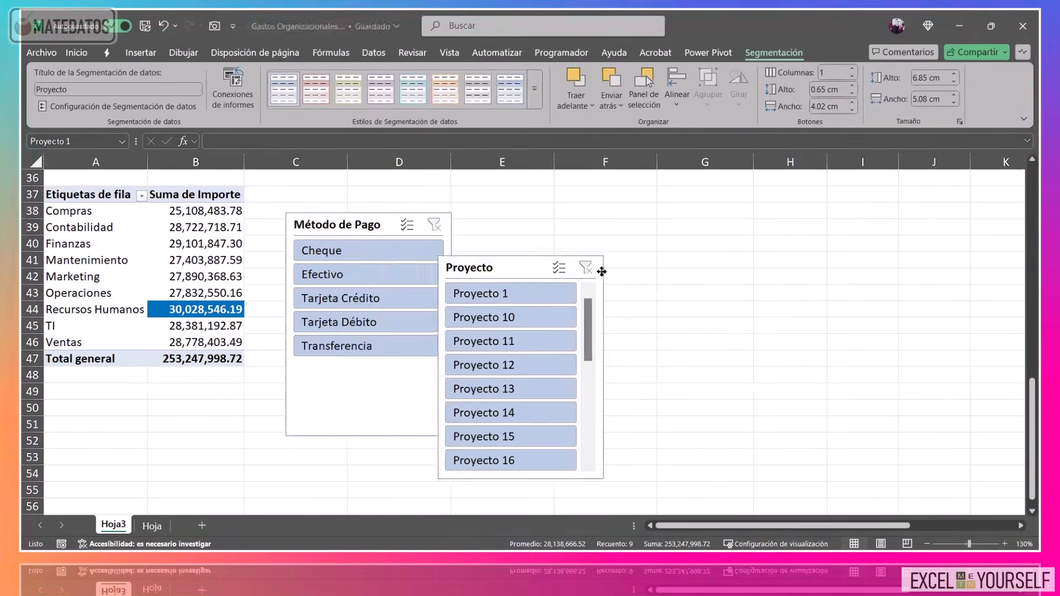
Arrange the Método de Pago and Proyecto slicers side by side, clear of the pivot table.
drag(602, 272, 739, 243)
drag(371, 223, 522, 215)
click(700, 237)
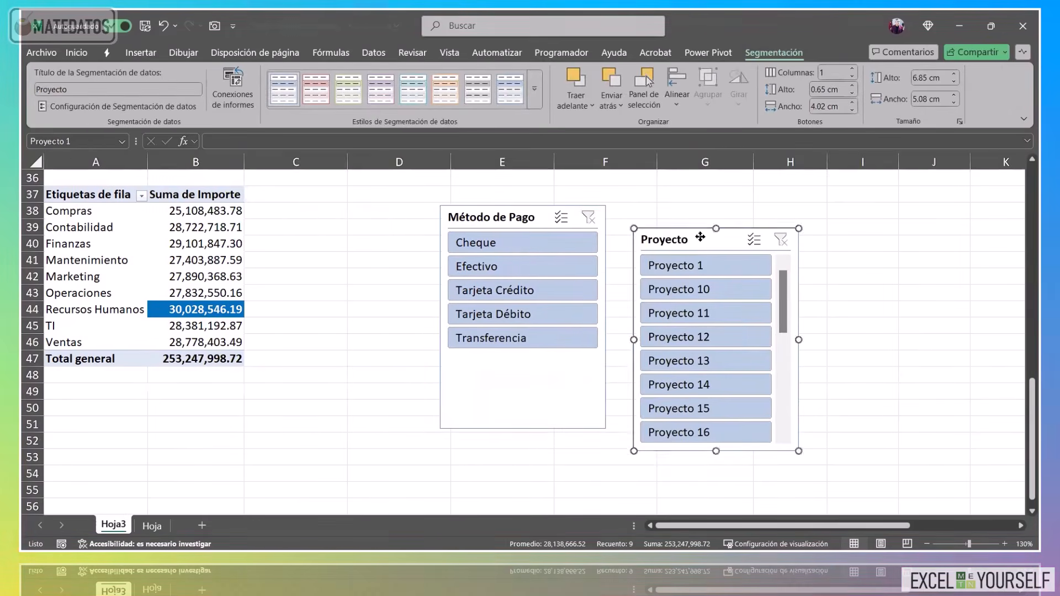
drag(700, 237, 714, 206)
Filter the pivot table by each payment method in turn, ending on Cheque, to check how the highlight responds.
click(533, 243)
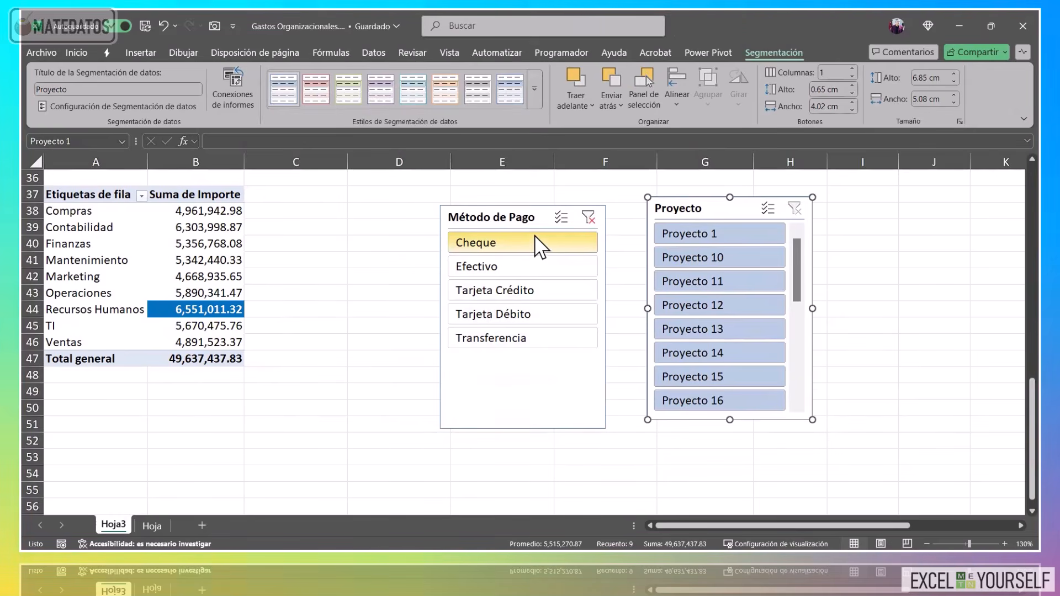
click(544, 291)
click(527, 314)
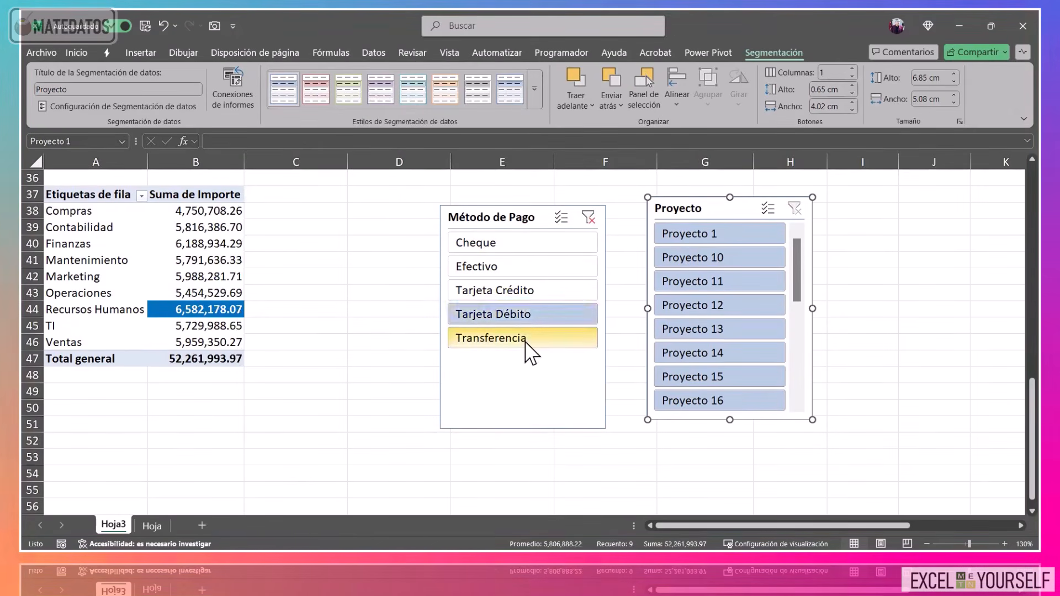
click(525, 338)
click(542, 290)
click(538, 258)
click(539, 244)
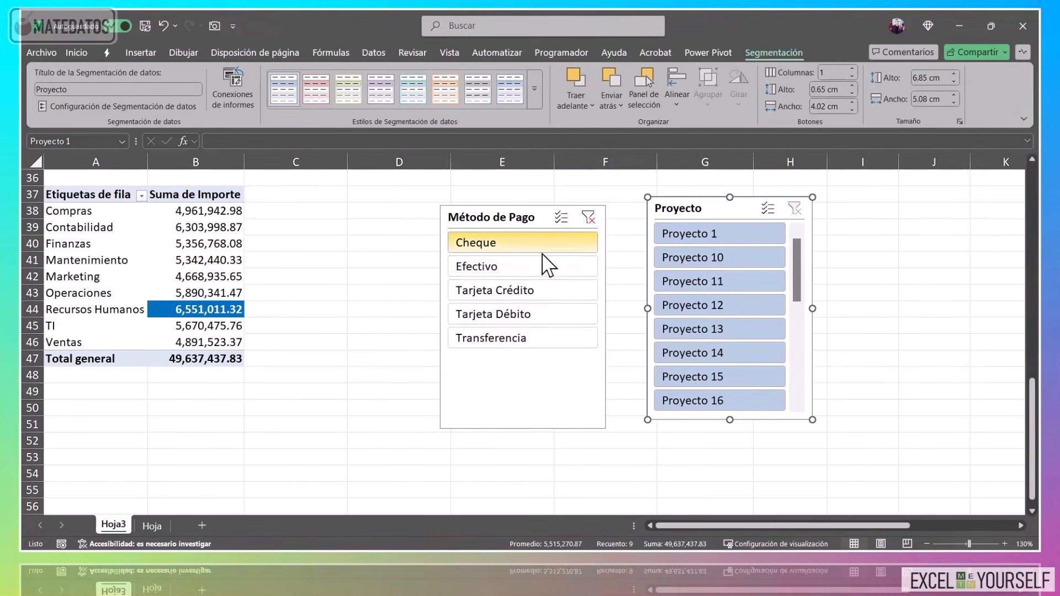
Filter by Proyecto 11, 10 and 1 in turn and return to Proyecto 11, then clear both slicer filters.
click(724, 283)
click(721, 257)
click(730, 237)
click(728, 283)
click(794, 208)
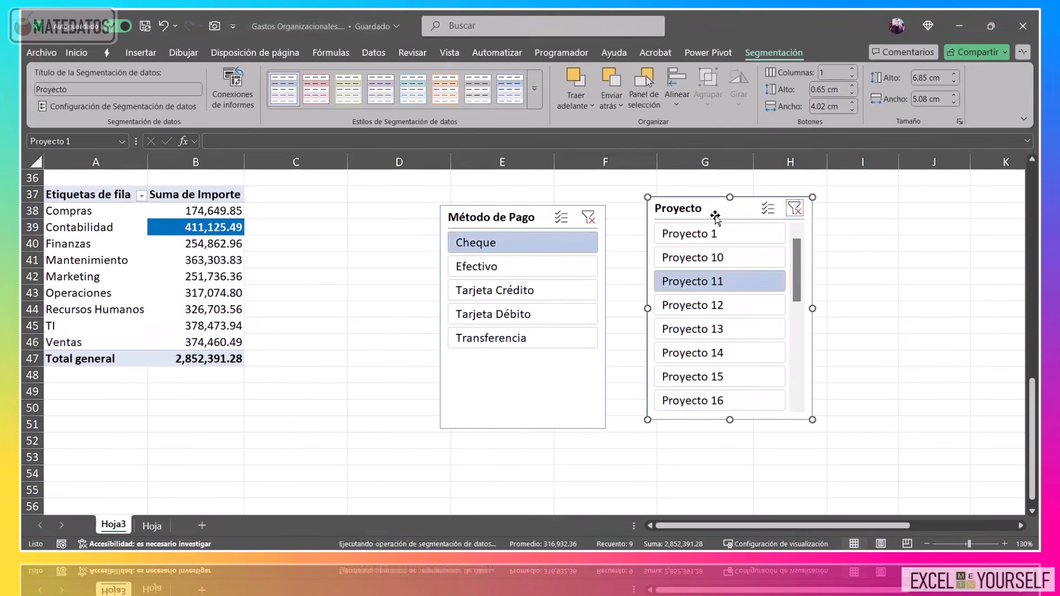
click(591, 219)
Select B38:B46 and examine the scope options of the pivot table's existing conditional formatting rule, then close the rule editor and rules manager.
drag(184, 205, 195, 344)
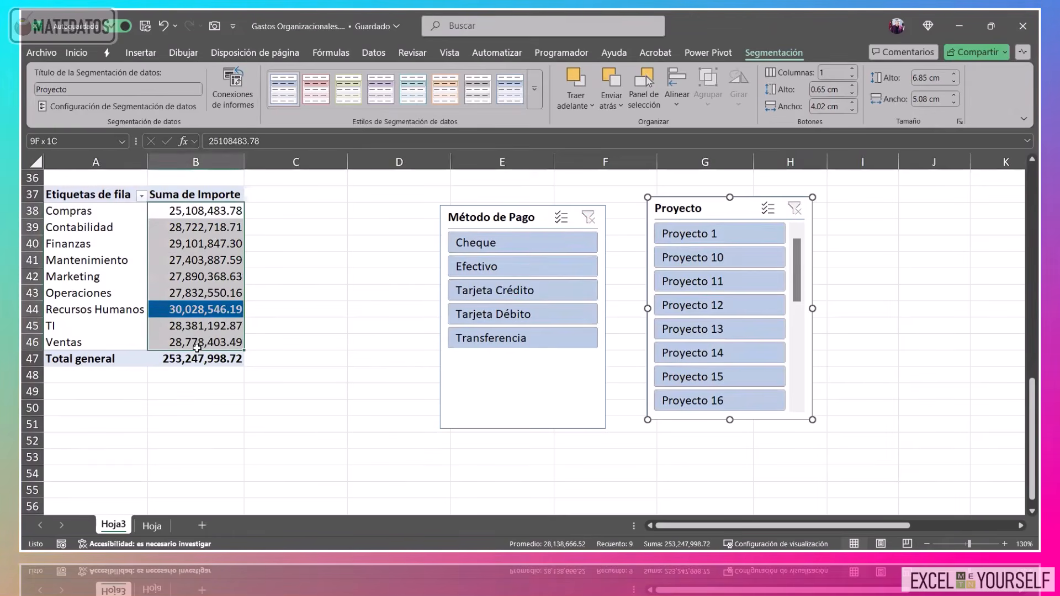
click(545, 55)
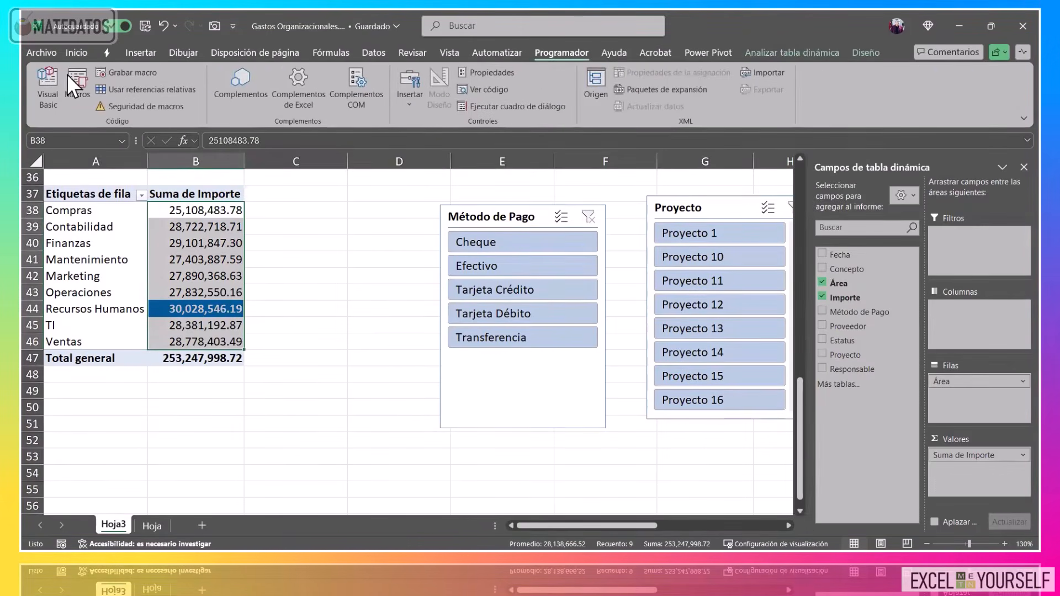
click(76, 52)
click(505, 72)
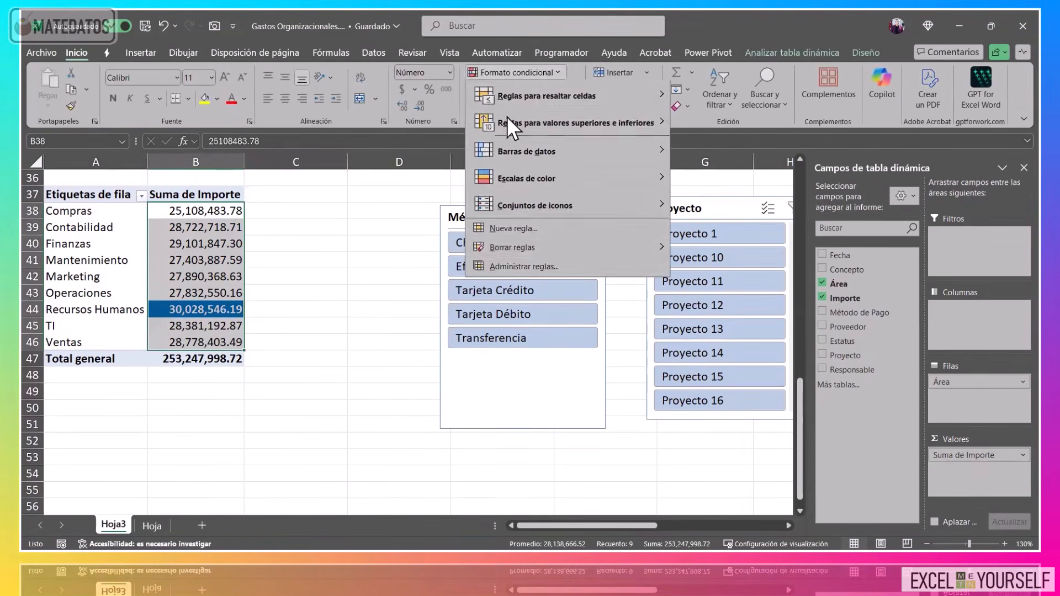
click(528, 264)
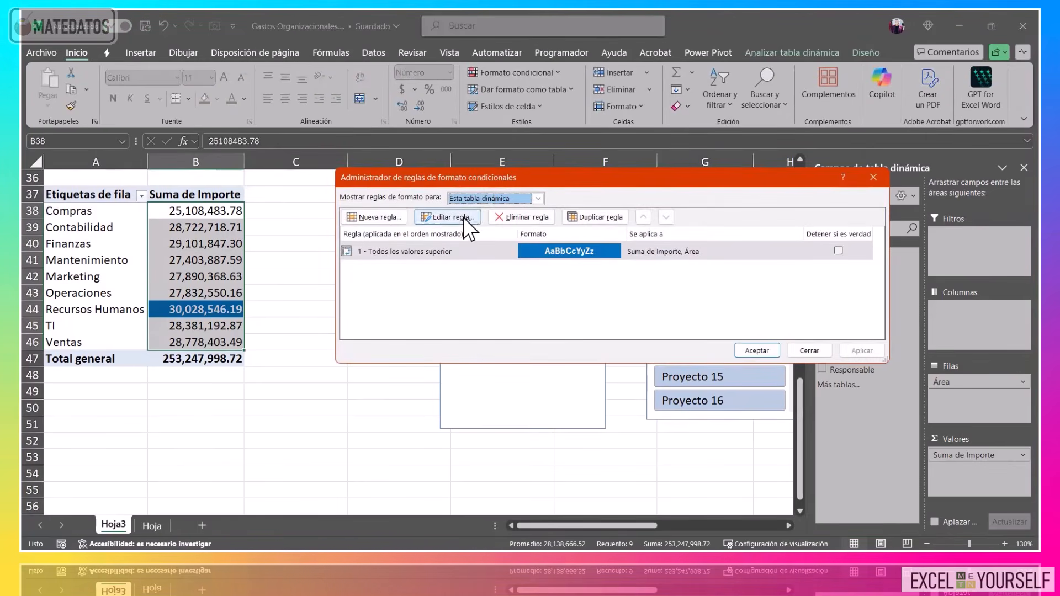
click(464, 219)
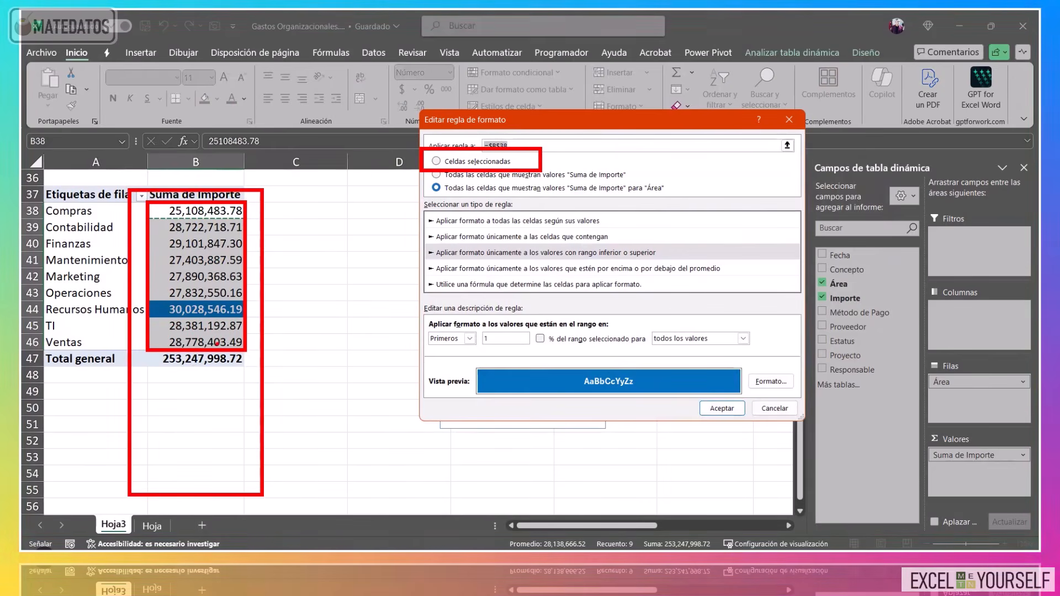
drag(216, 346, 266, 252)
drag(219, 194, 266, 136)
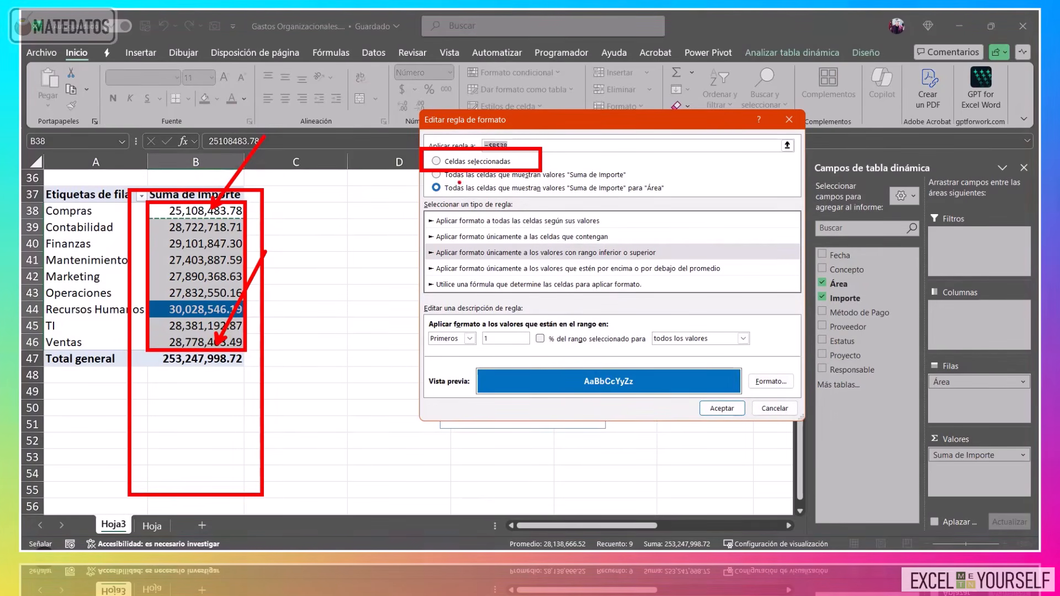
key(Escape)
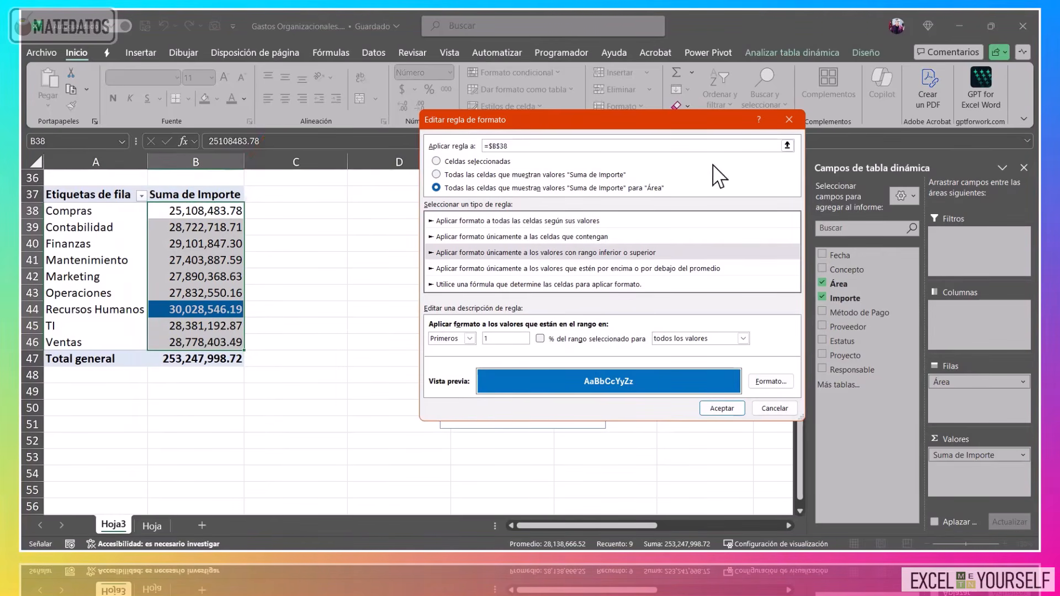
click(788, 120)
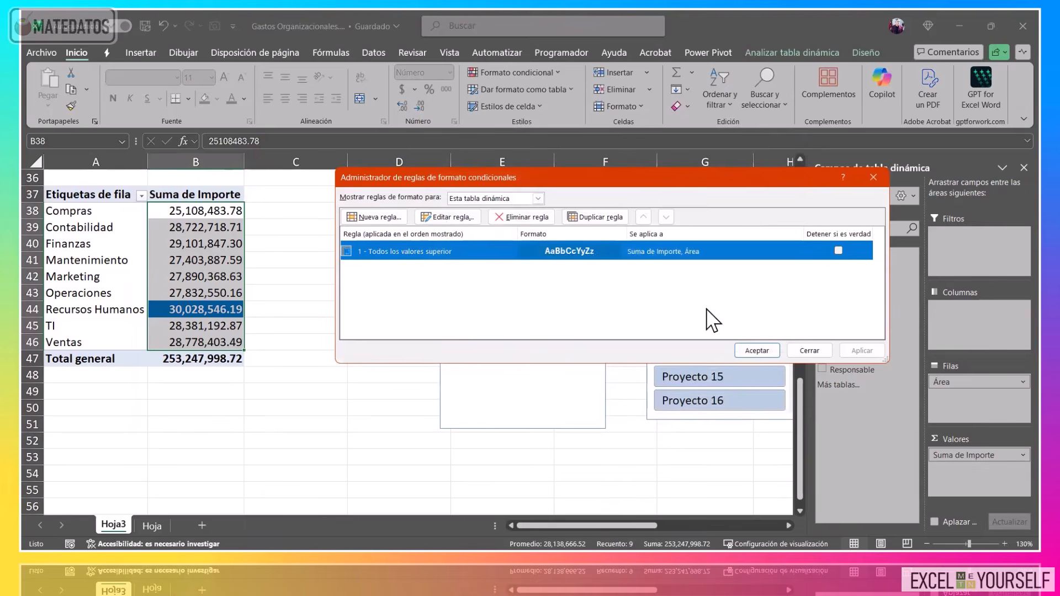
click(756, 350)
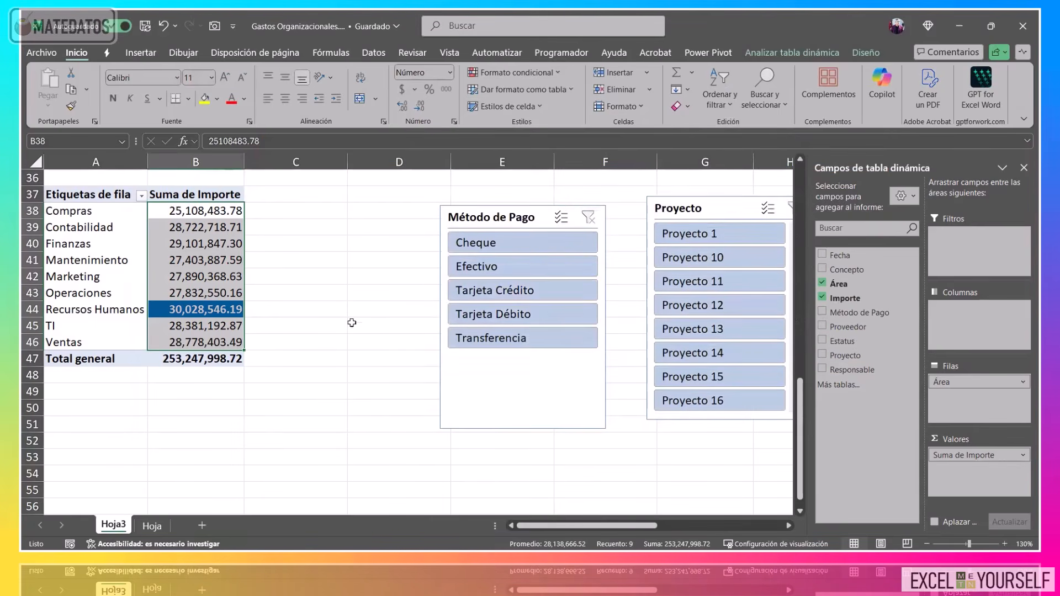
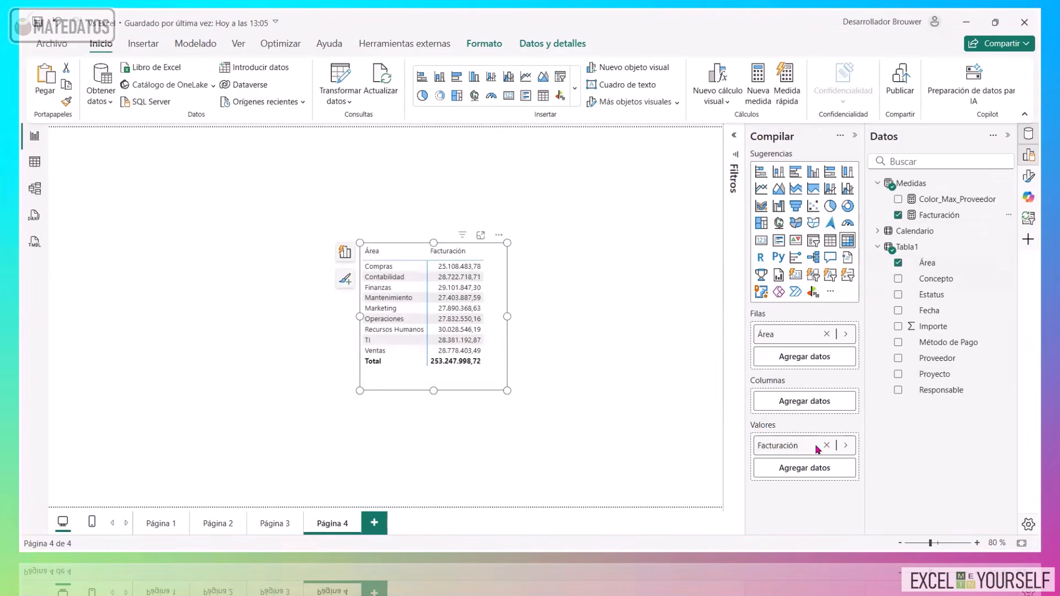
In Power BI, move the Área and Facturación matrix on Página 4 up and to the left, and deselect it.
drag(492, 299, 395, 252)
click(577, 170)
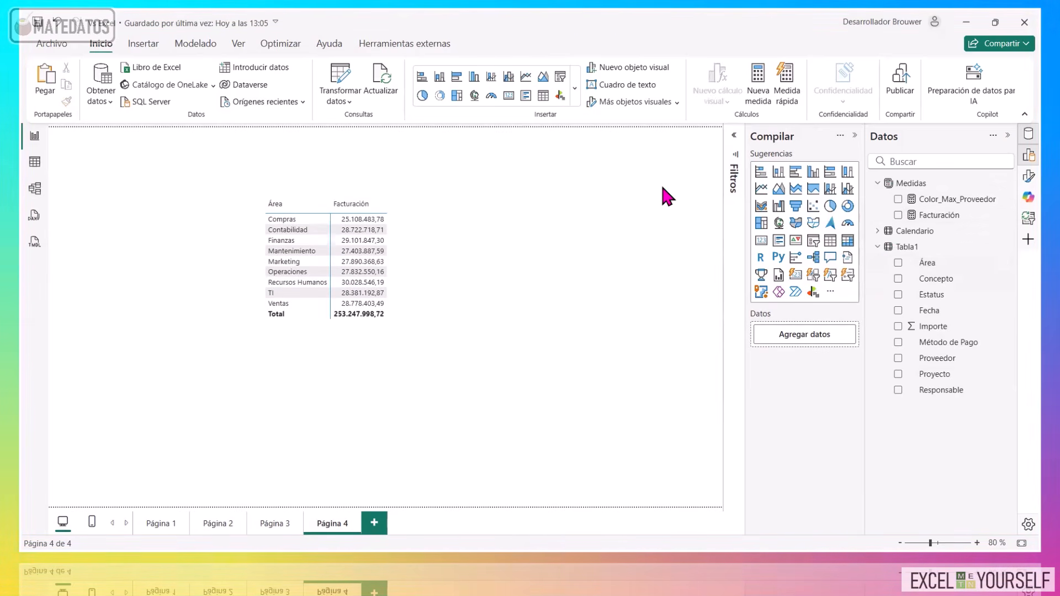
Add a slicer on the Concepto field and place it at the report page's upper right, beside the matrix.
click(815, 243)
drag(208, 351, 543, 157)
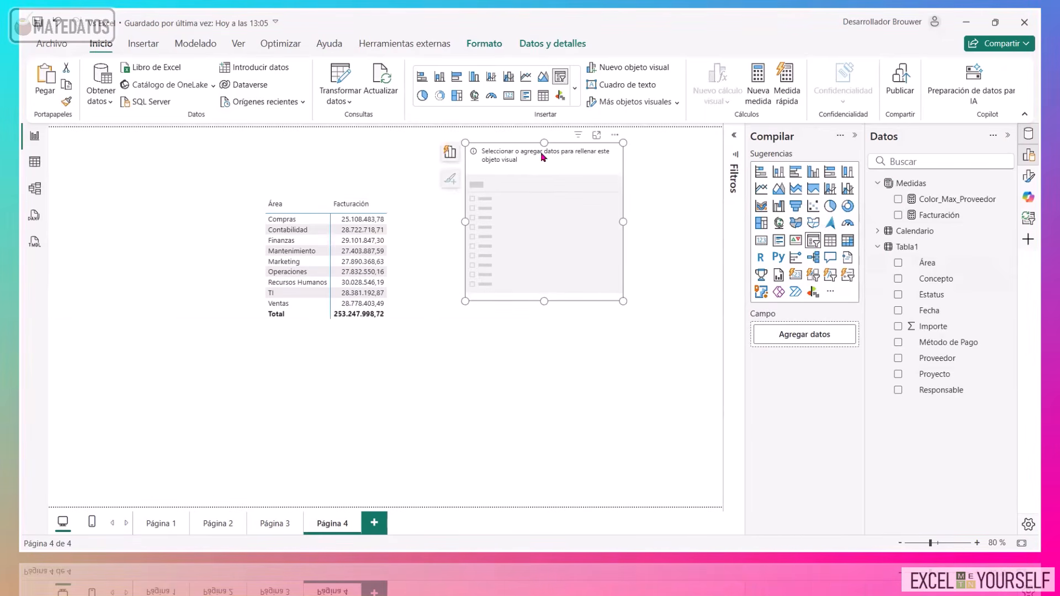
click(937, 280)
click(897, 279)
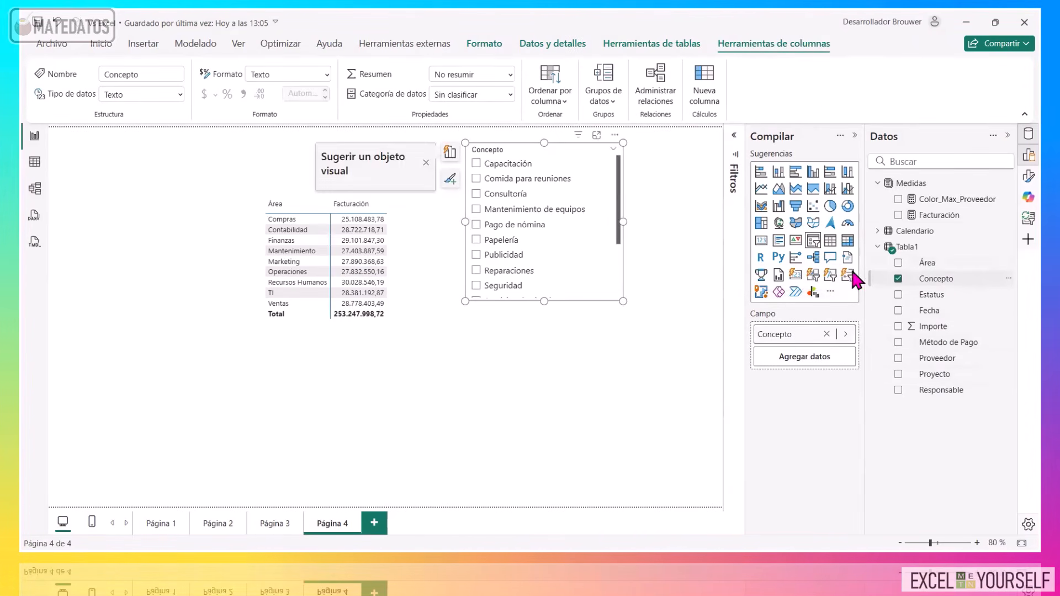
mouse_move(374, 159)
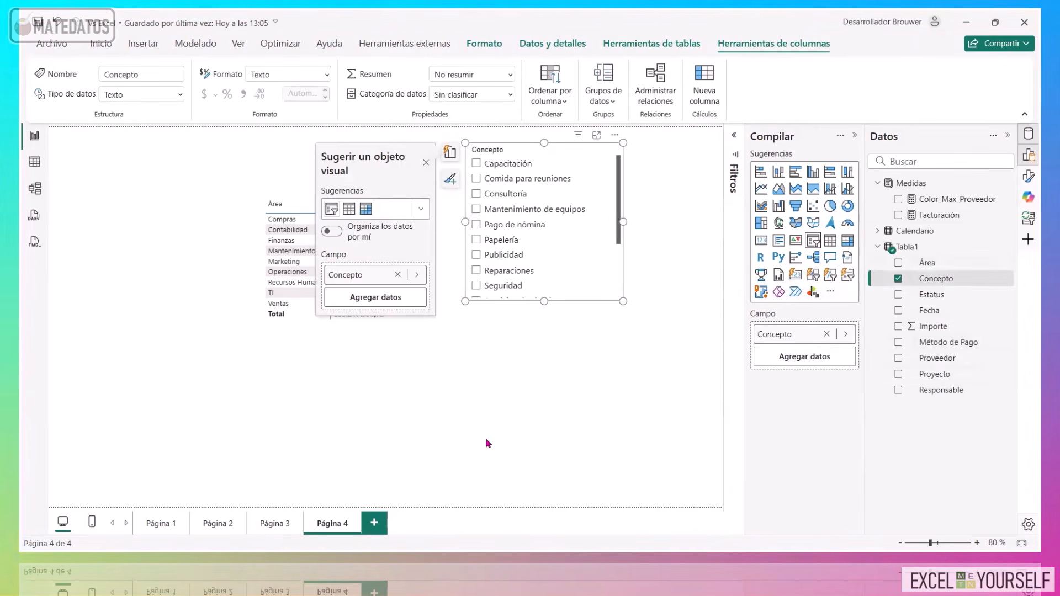
click(544, 325)
drag(571, 150, 646, 148)
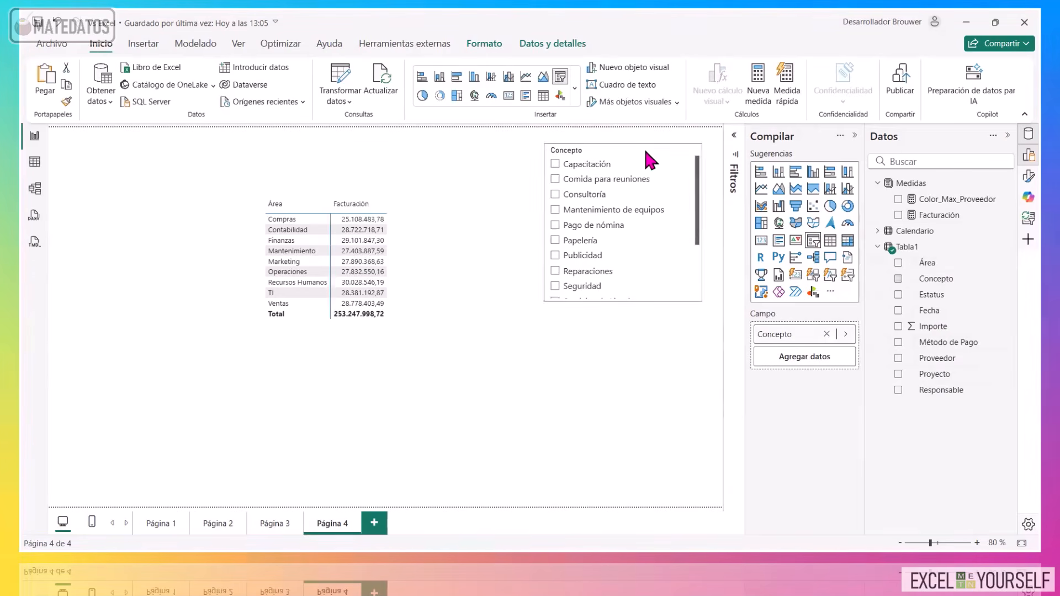
Filter the matrix by Comida para reuniones and Mantenimiento de equipos to test the Concepto slicer, and clear the filter.
click(562, 178)
click(567, 208)
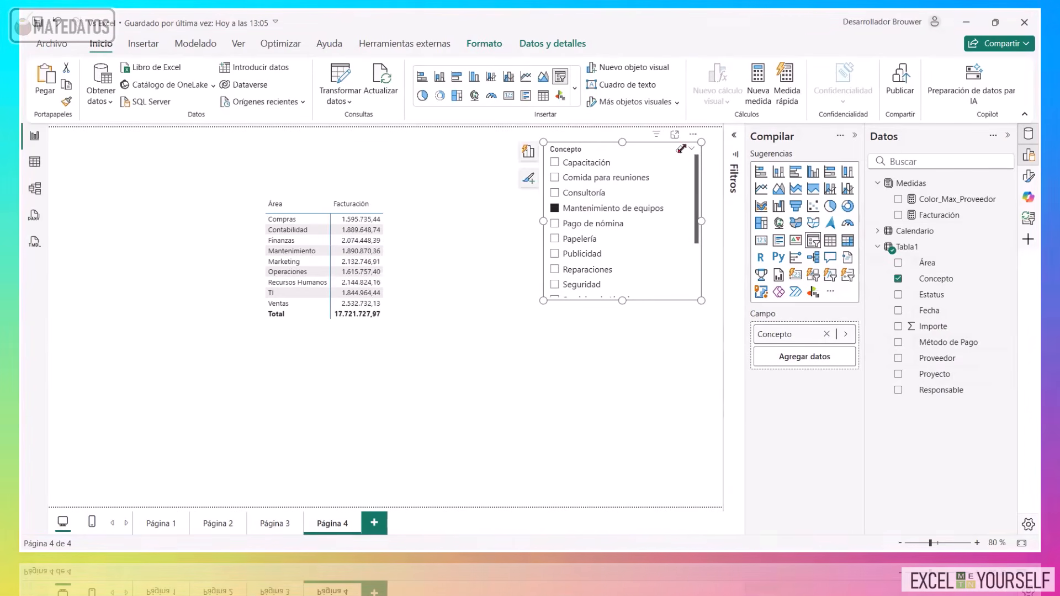
click(679, 157)
Open the Color_Max_Proveedor measure and examine its IF structure, RANKX and NOT ISBLANK conditions, #FFC107 colour and BLANK() alternative.
click(374, 267)
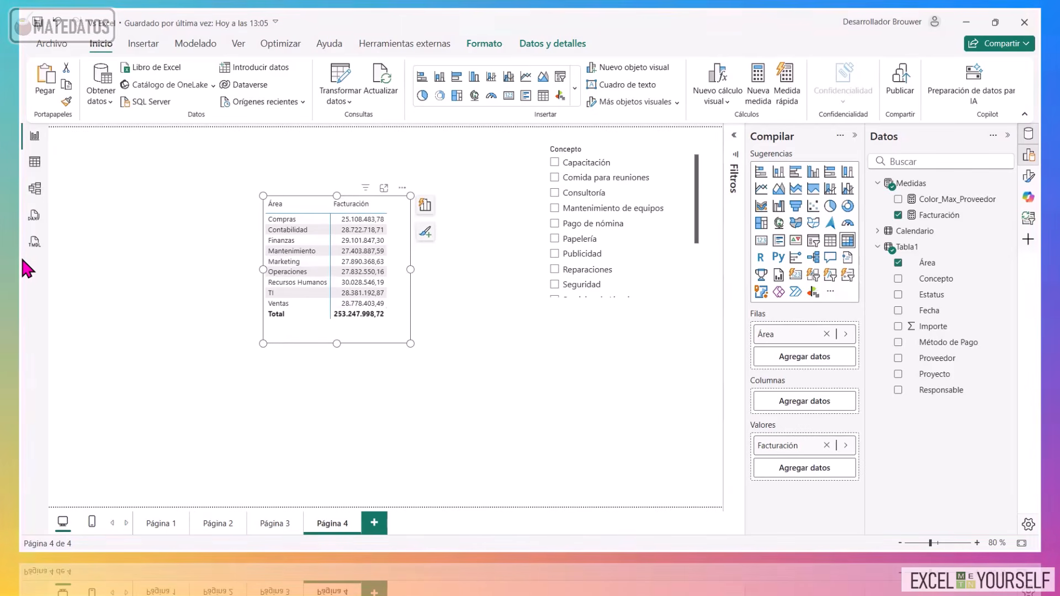
click(957, 200)
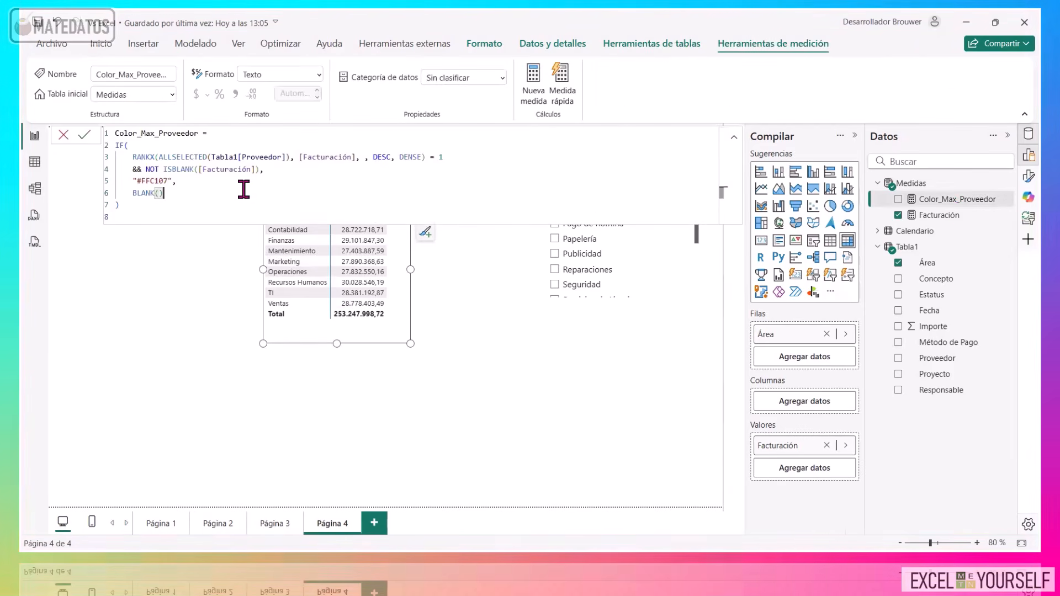
click(106, 218)
key(BackSpace)
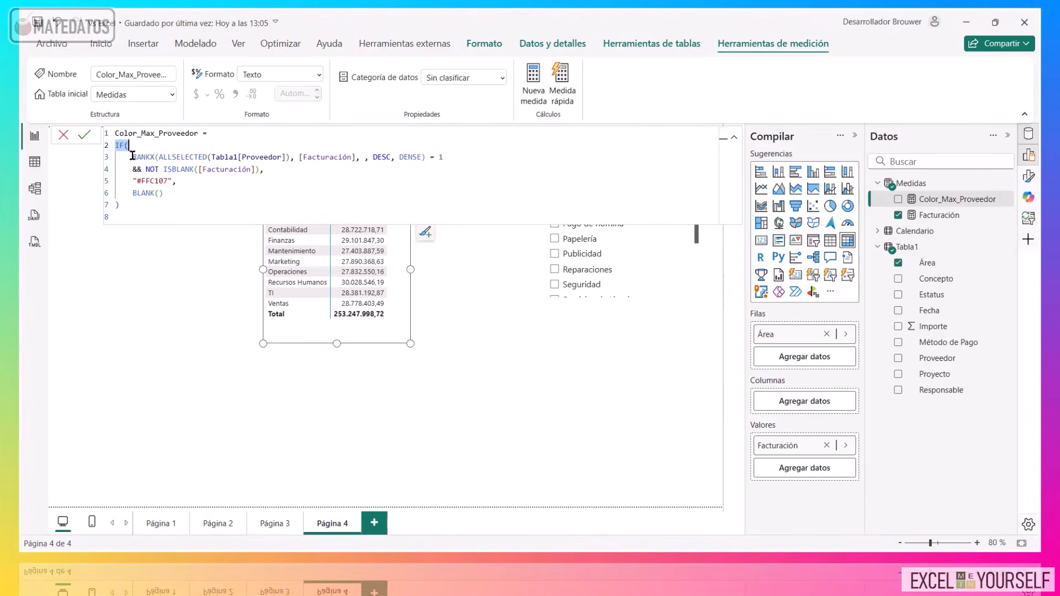
drag(132, 156, 271, 174)
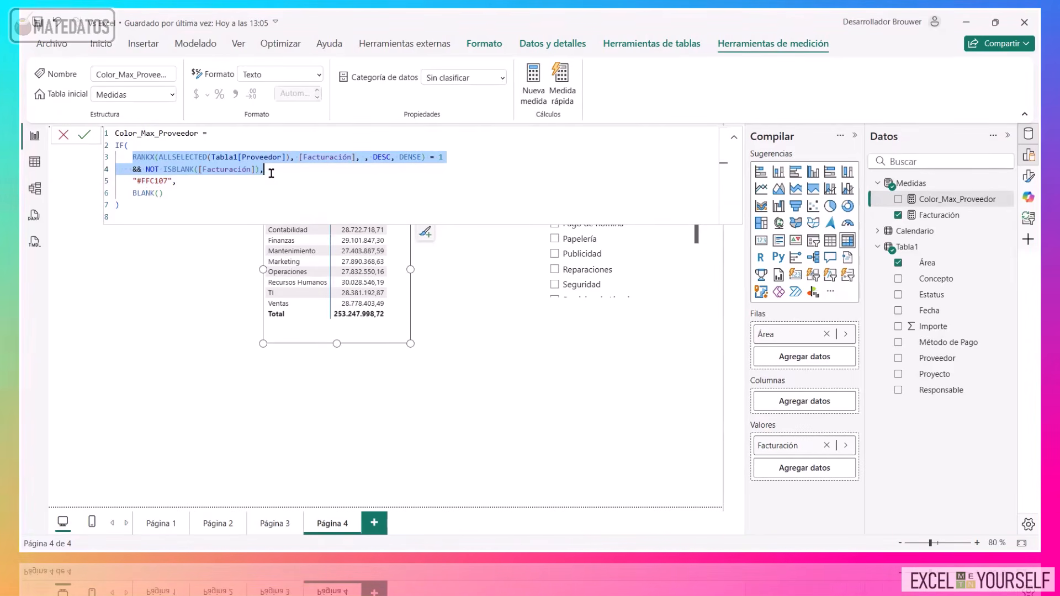
drag(129, 180, 166, 181)
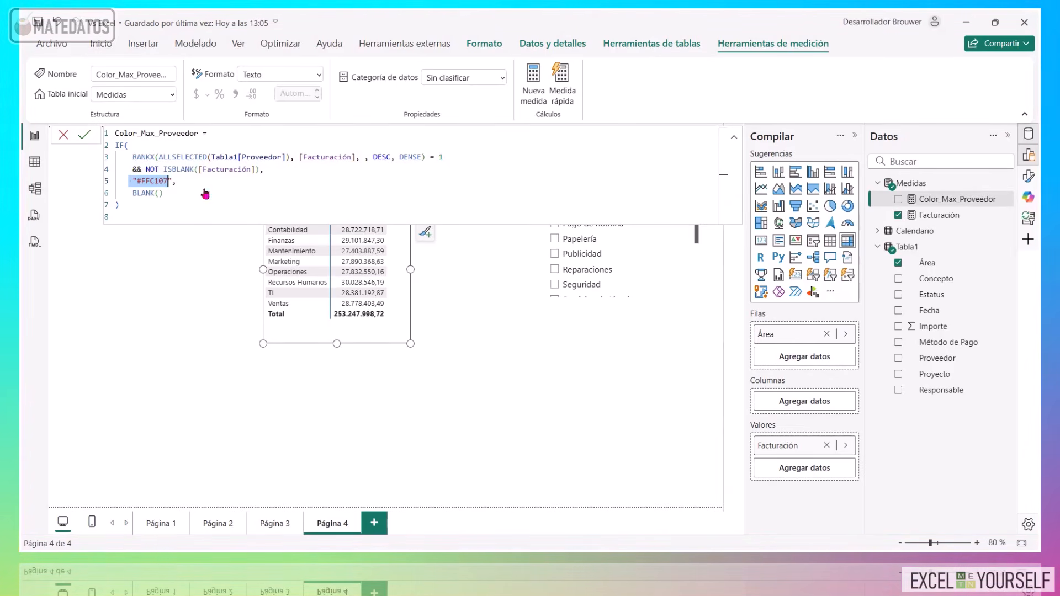
shift+click(184, 182)
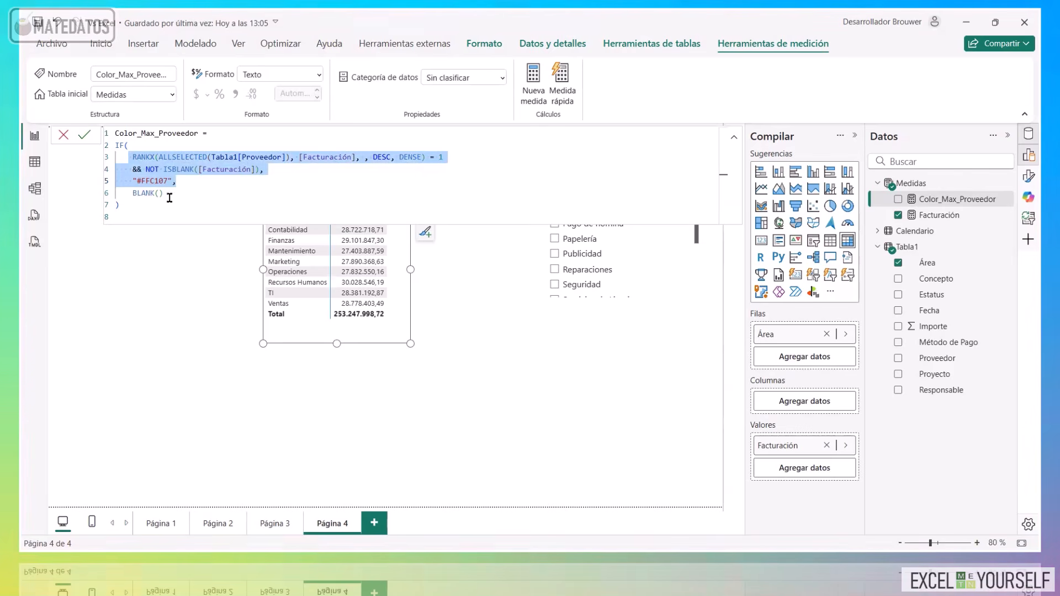
drag(169, 198, 115, 194)
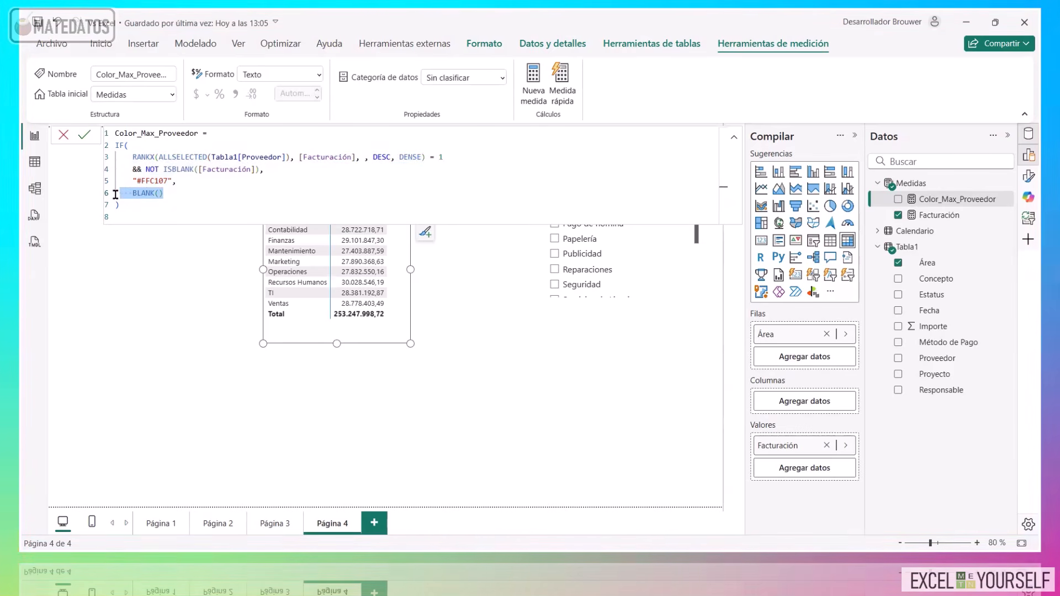
drag(264, 169, 130, 157)
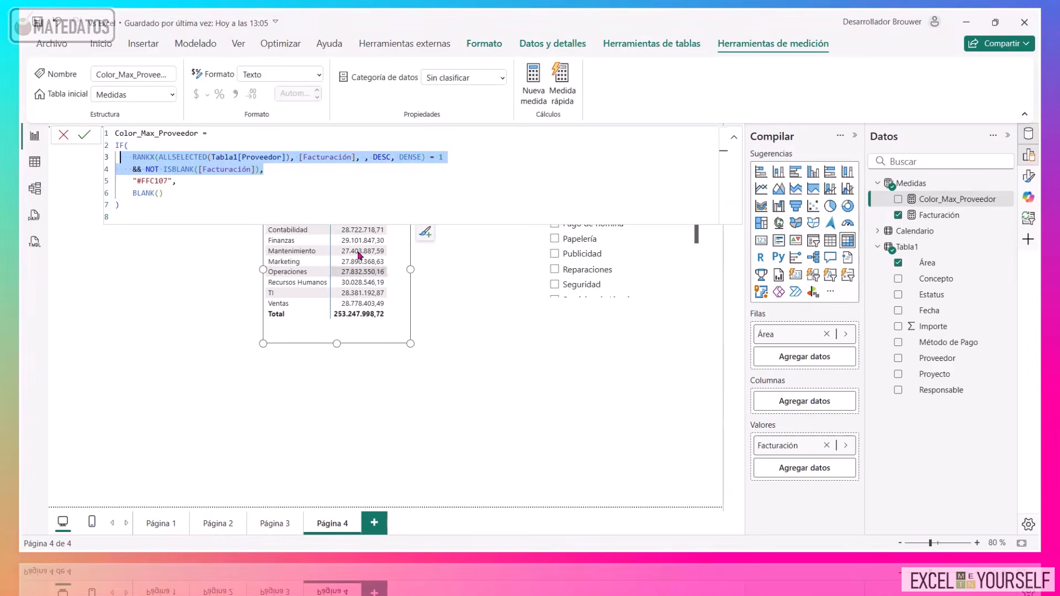
Replace Área with Proveedor in the matrix rows and enlarge the matrix down and to the right.
click(371, 340)
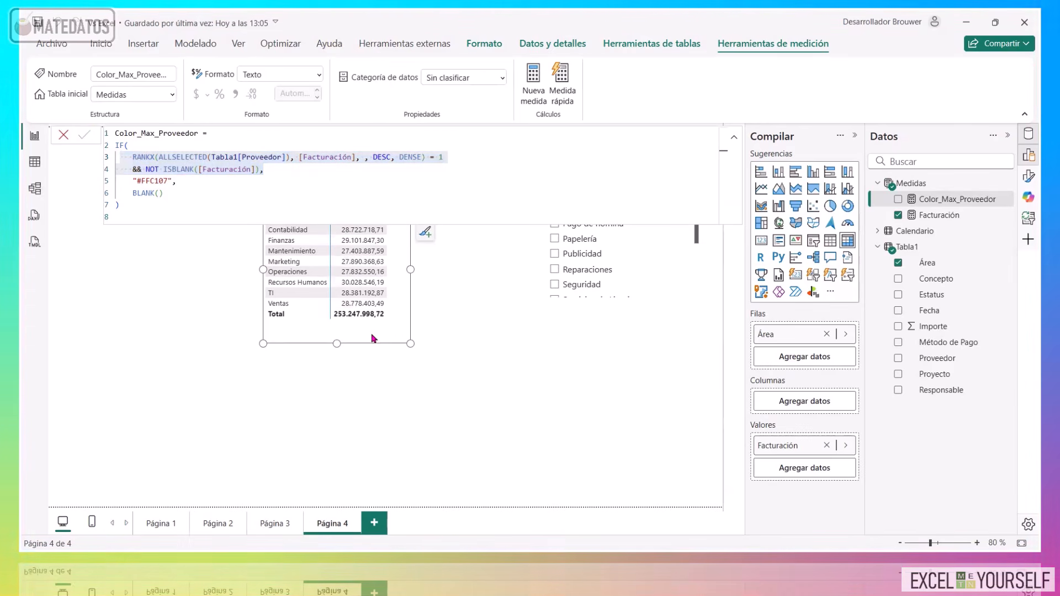
click(813, 339)
click(948, 244)
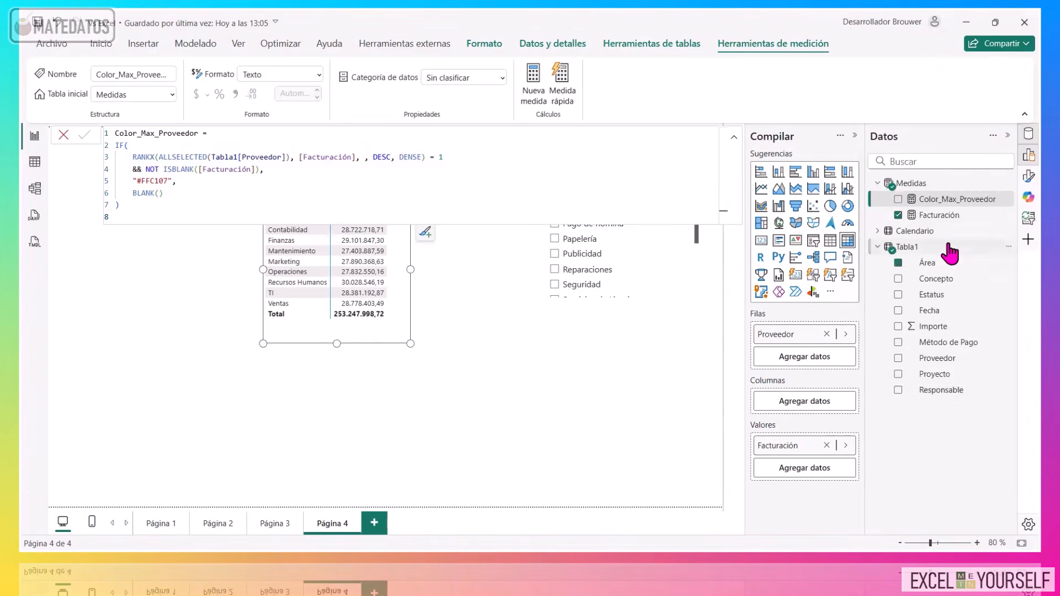
drag(413, 344, 532, 416)
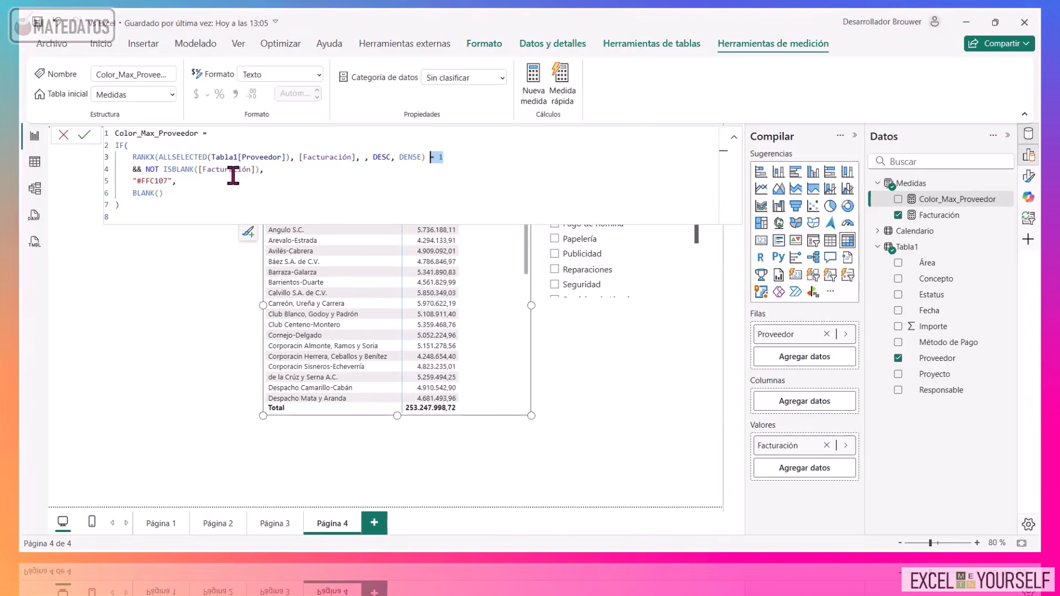
Review the complete Color_Max_Proveedor formula and close it without changes.
click(514, 304)
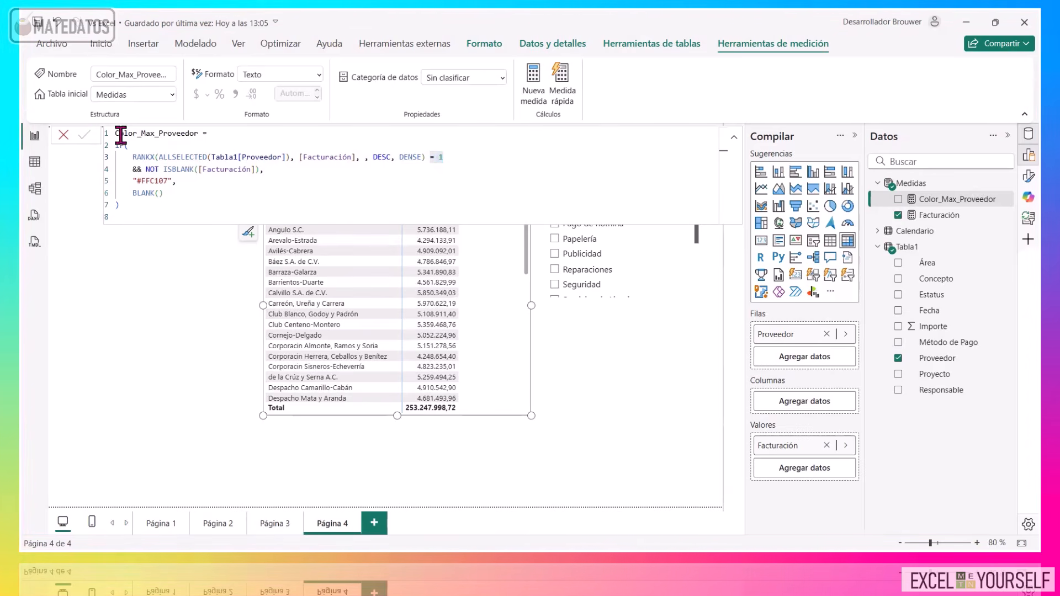
drag(115, 131, 170, 213)
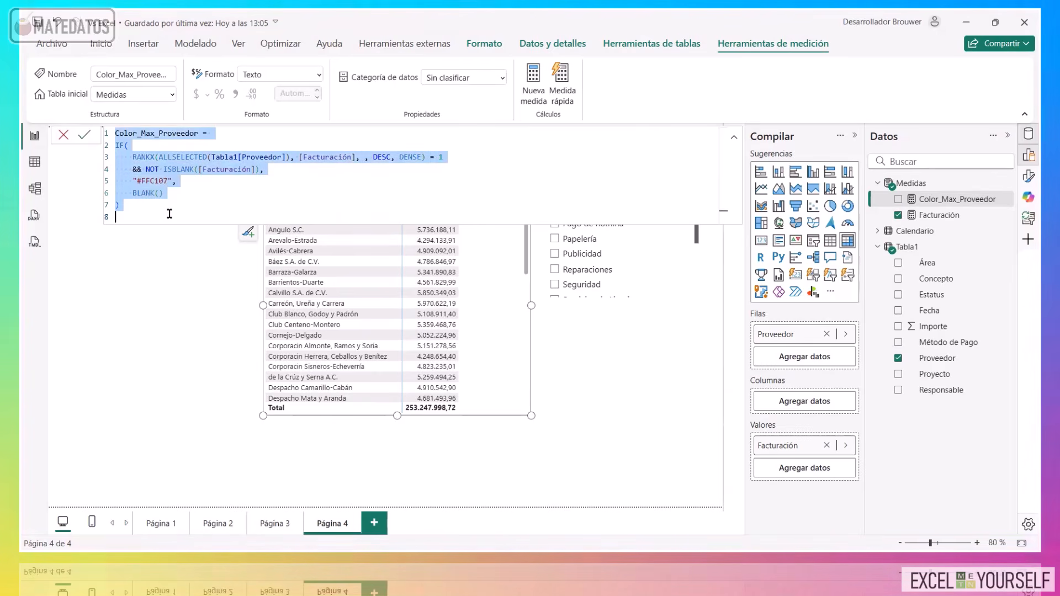
click(64, 136)
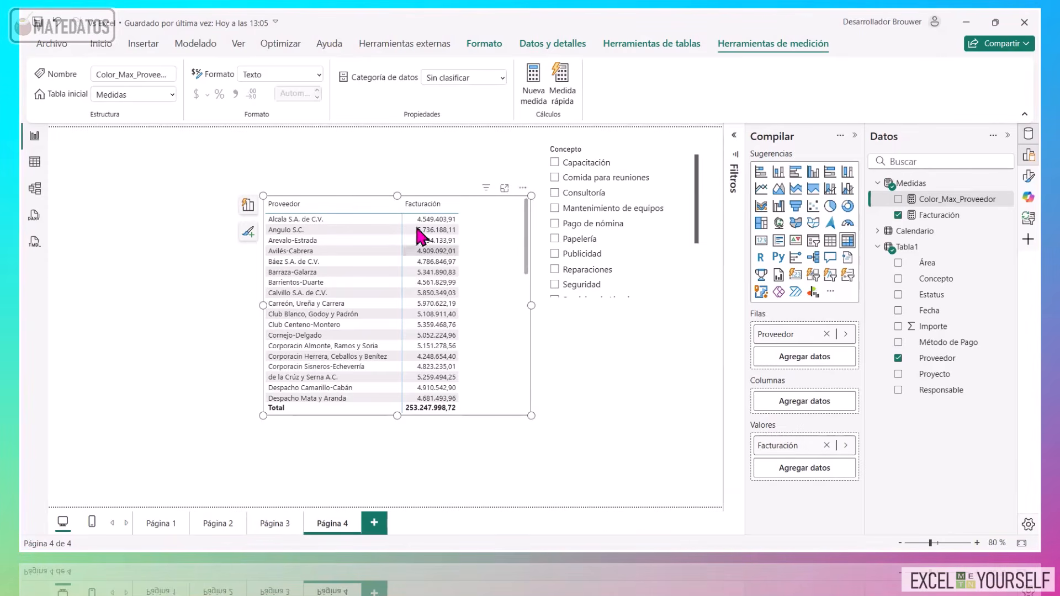
Apply background-colour conditional formatting to Facturación using the Valor de campo style based on Color_Max_Proveedor, for Solo valores.
right_click(784, 457)
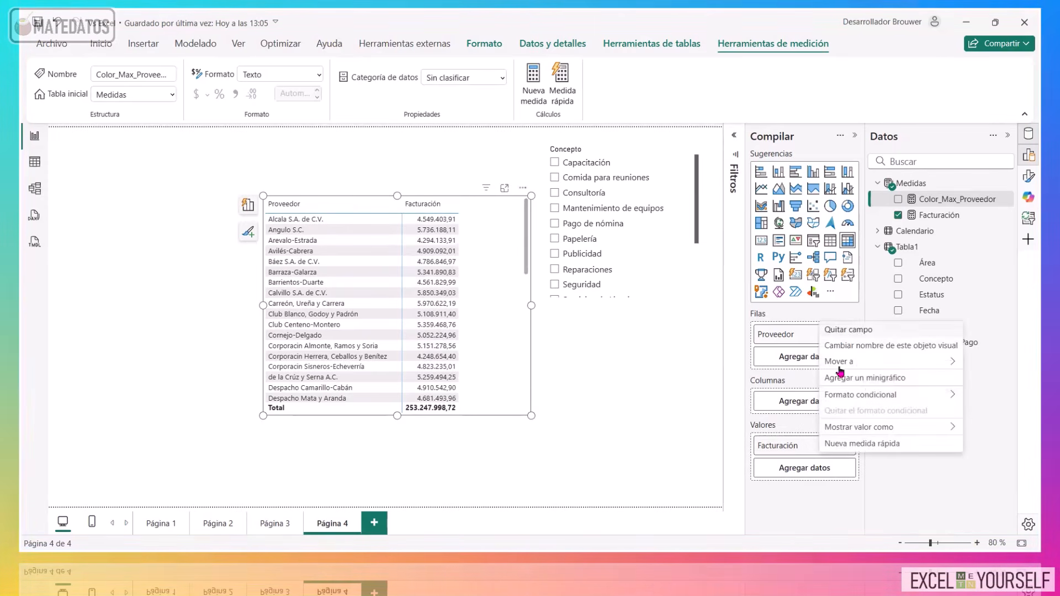
mouse_move(878, 399)
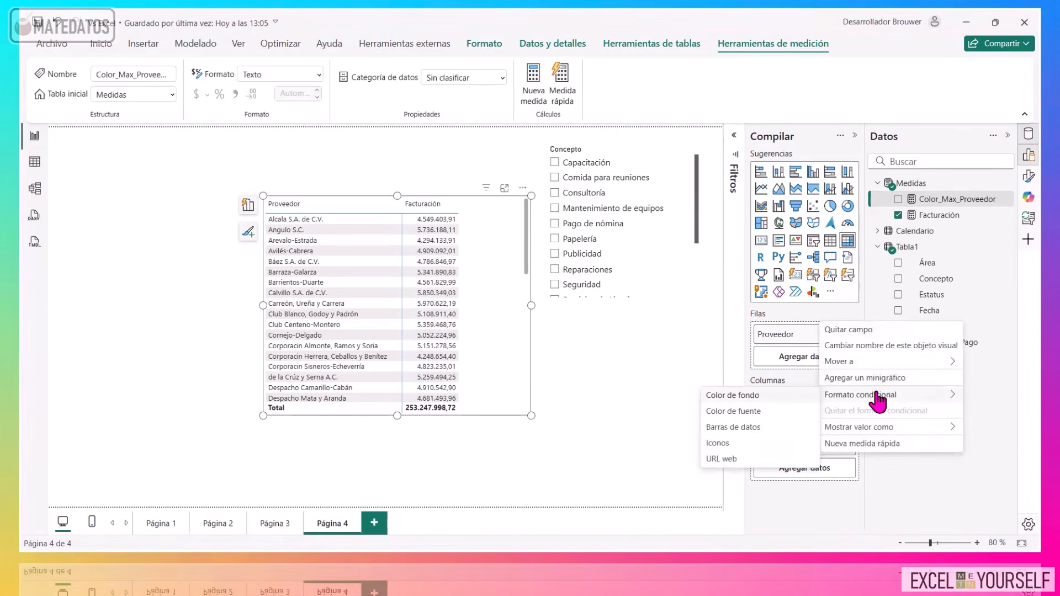
click(755, 397)
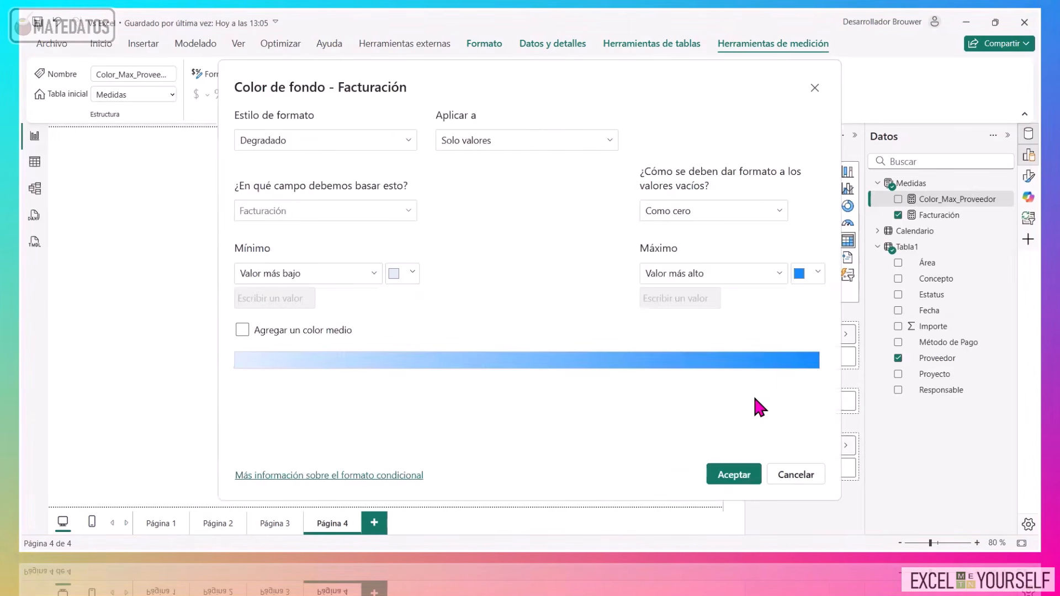
click(340, 142)
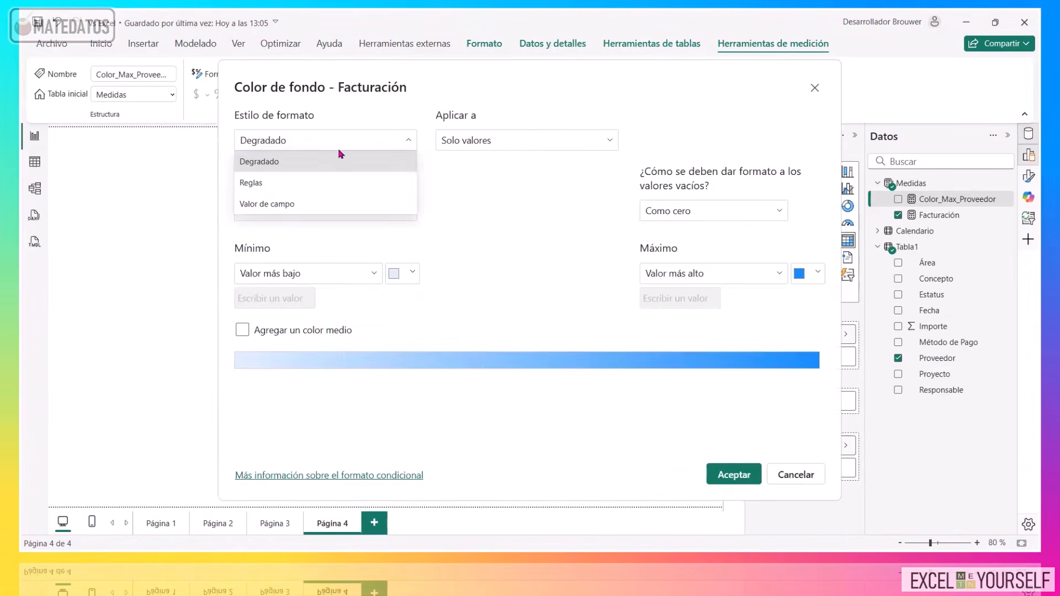
click(309, 204)
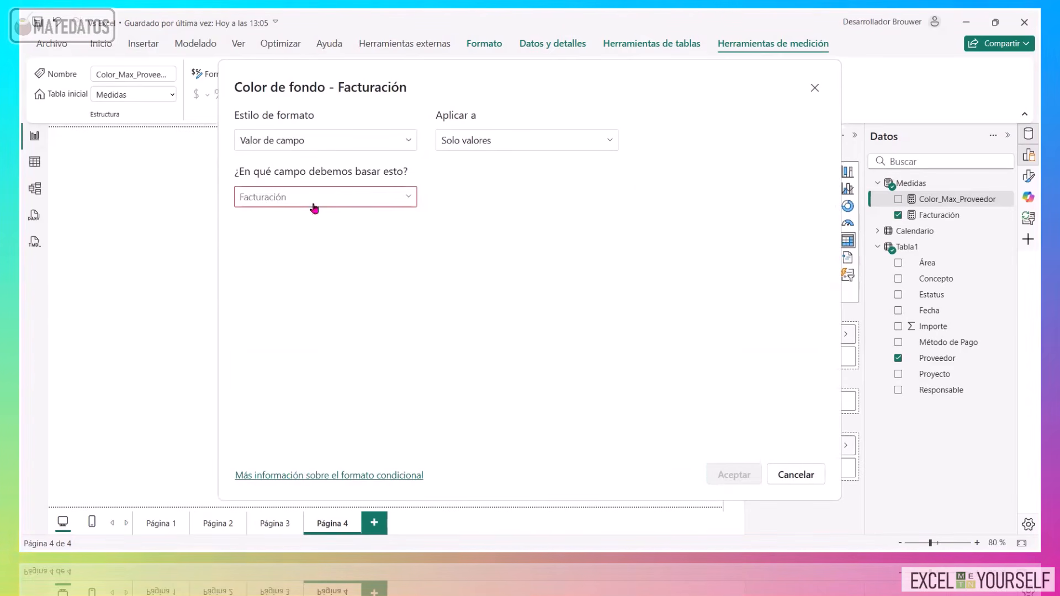
click(317, 200)
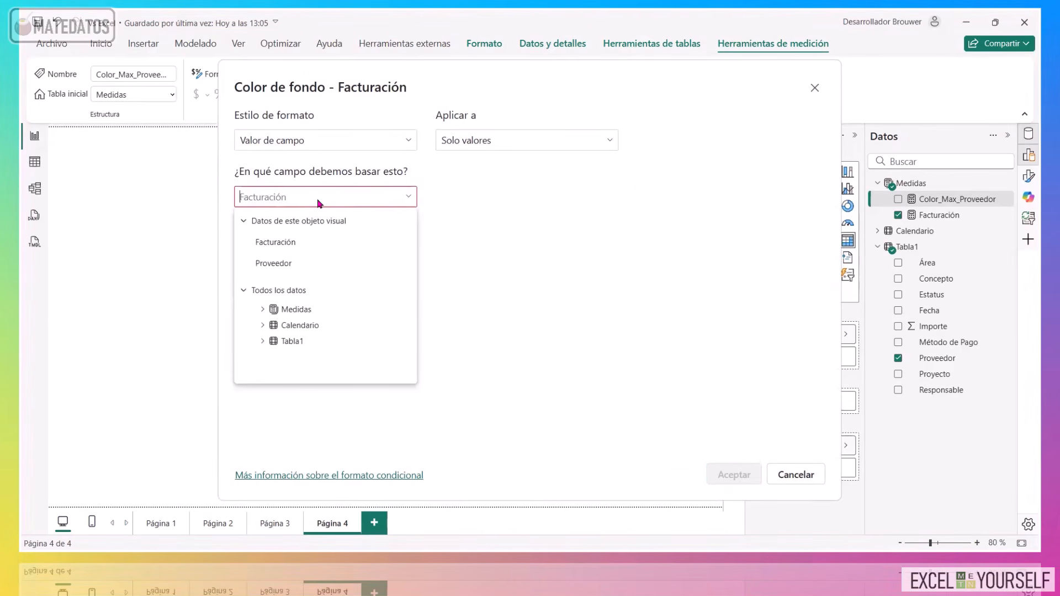
text(col)
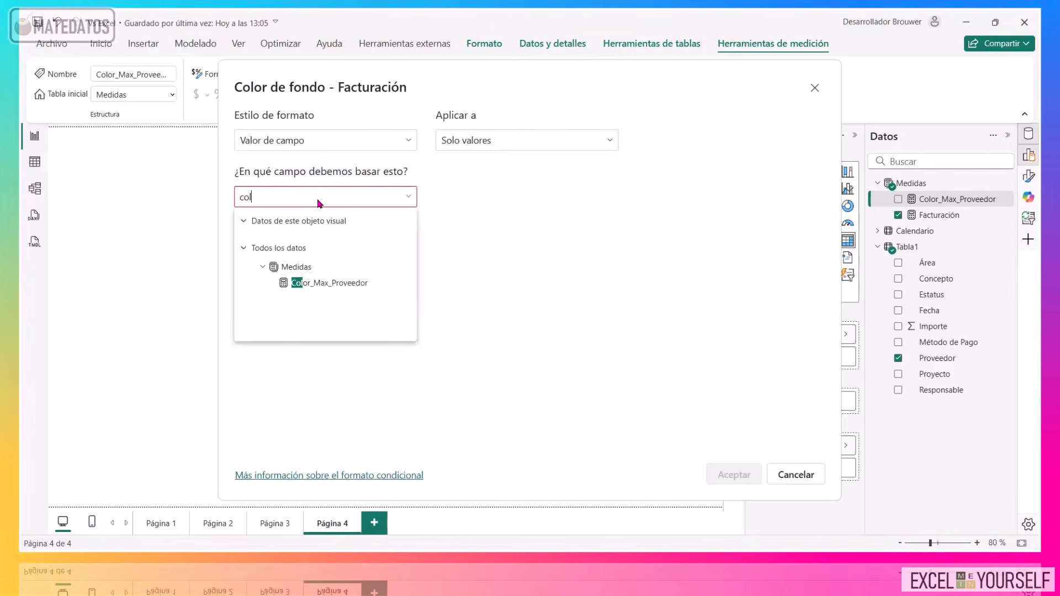
click(340, 284)
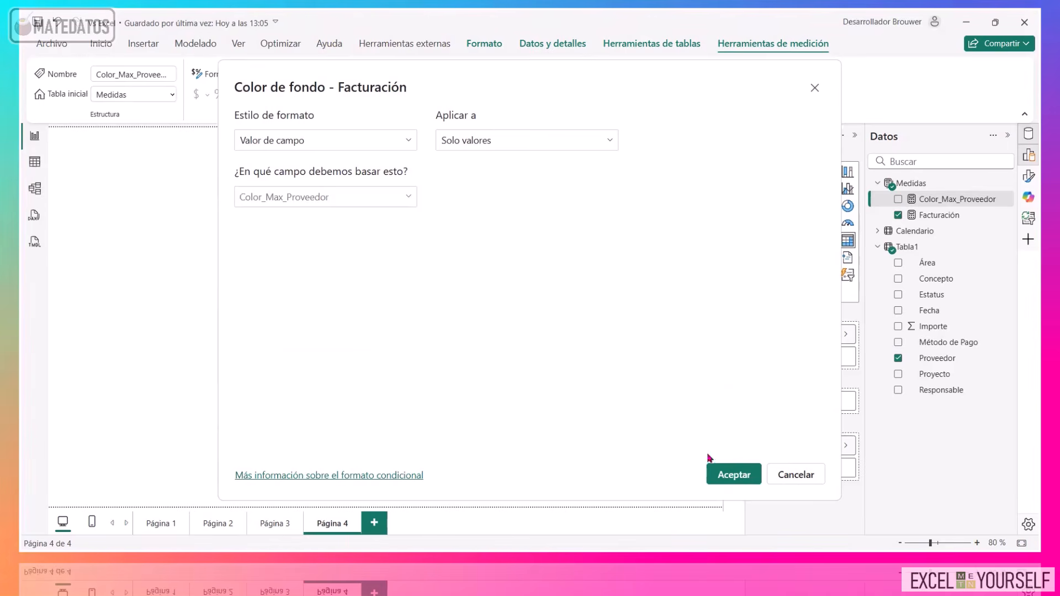
click(718, 474)
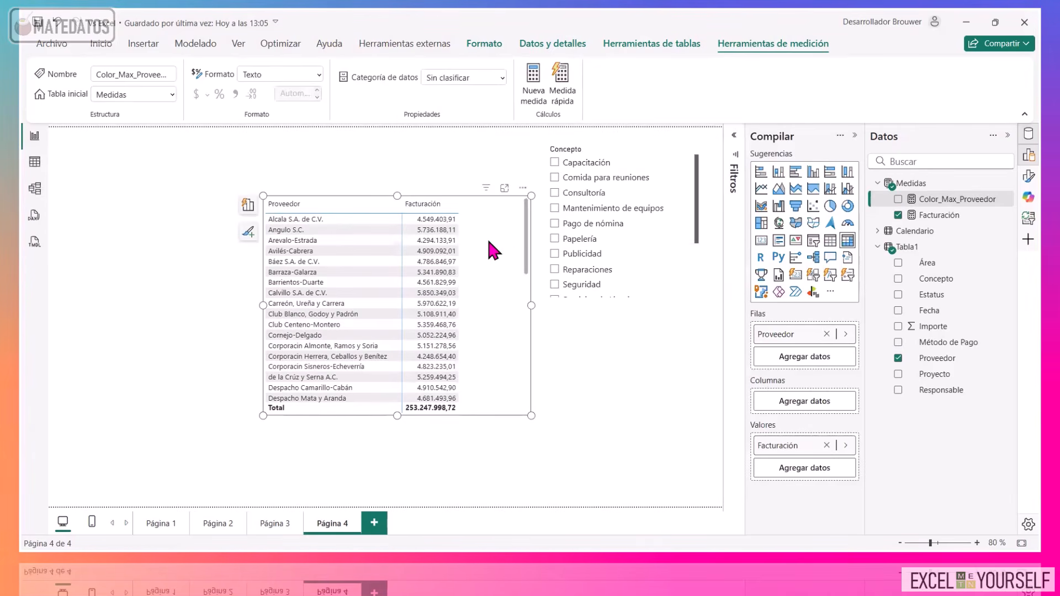
Look through the Proveedor matrix for the highlighted value, unfiltered and with Concepto filtered by Papelería and Consultoría in turn.
drag(525, 215, 536, 291)
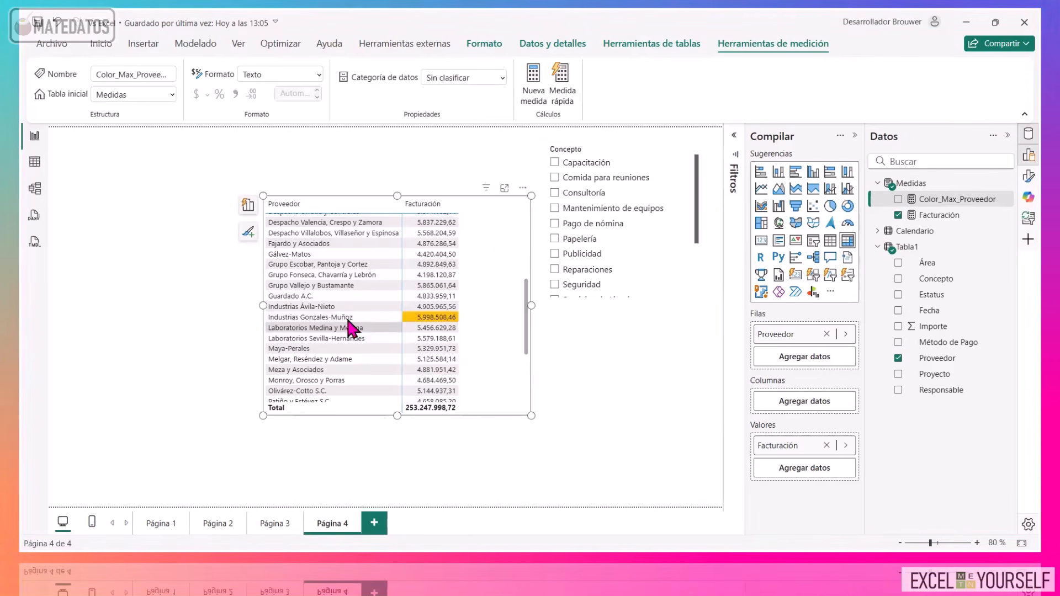
click(577, 239)
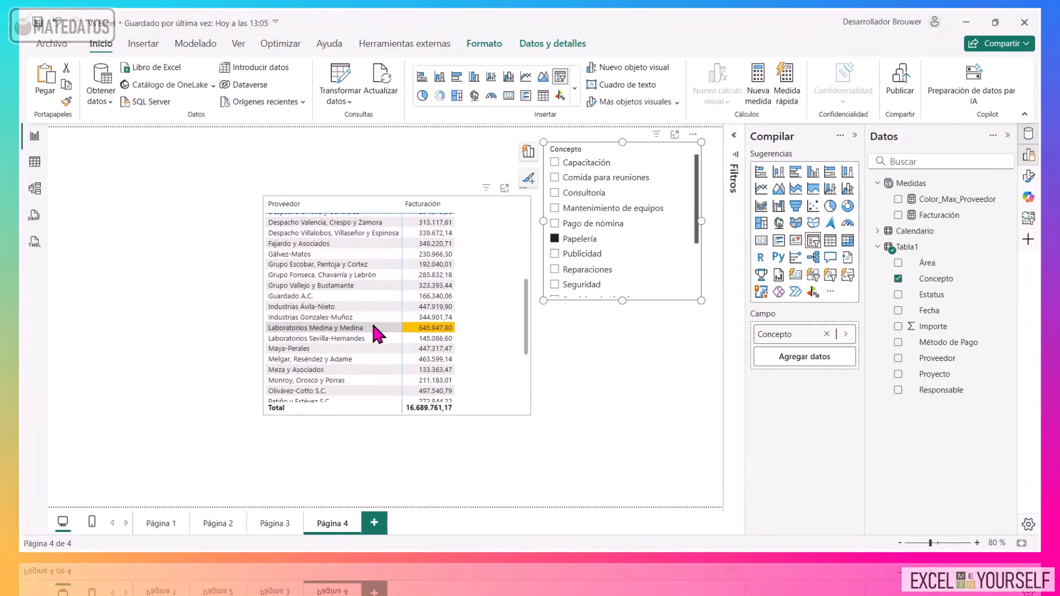
click(579, 193)
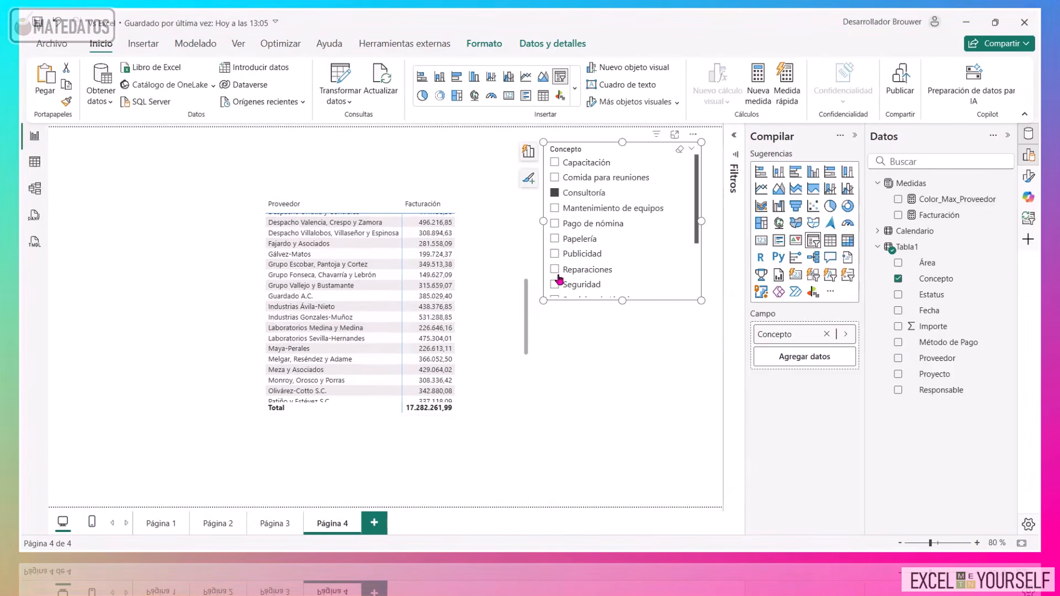
scroll(539, 358, down, 5)
scroll(528, 356, up, 10)
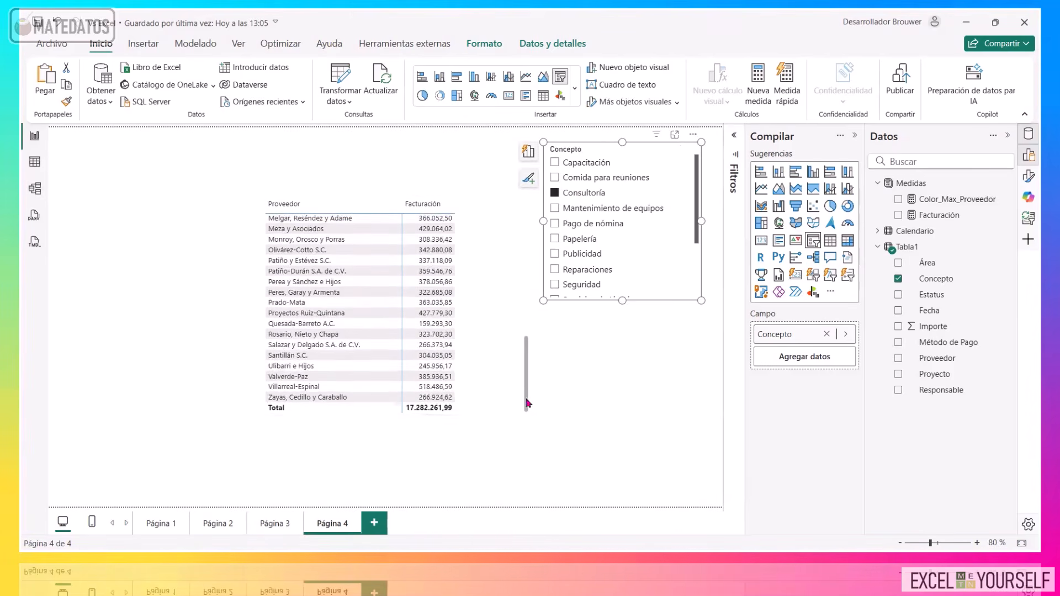
click(504, 211)
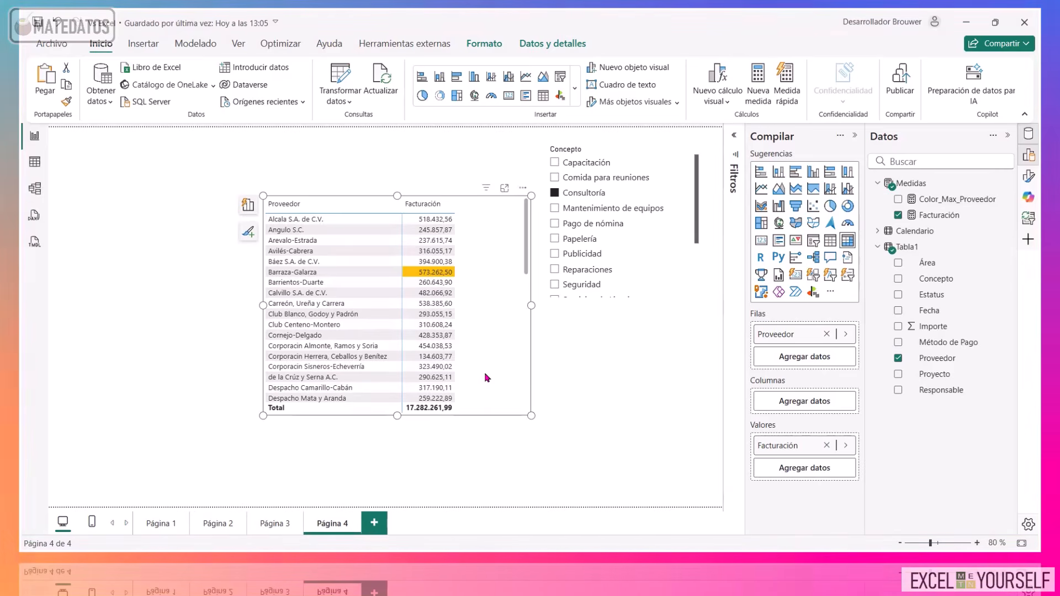
Check the colour code in the Color_Max_Proveedor formula, and look through the Proveedor matrix with Concepto filtered by Publicidad.
click(956, 199)
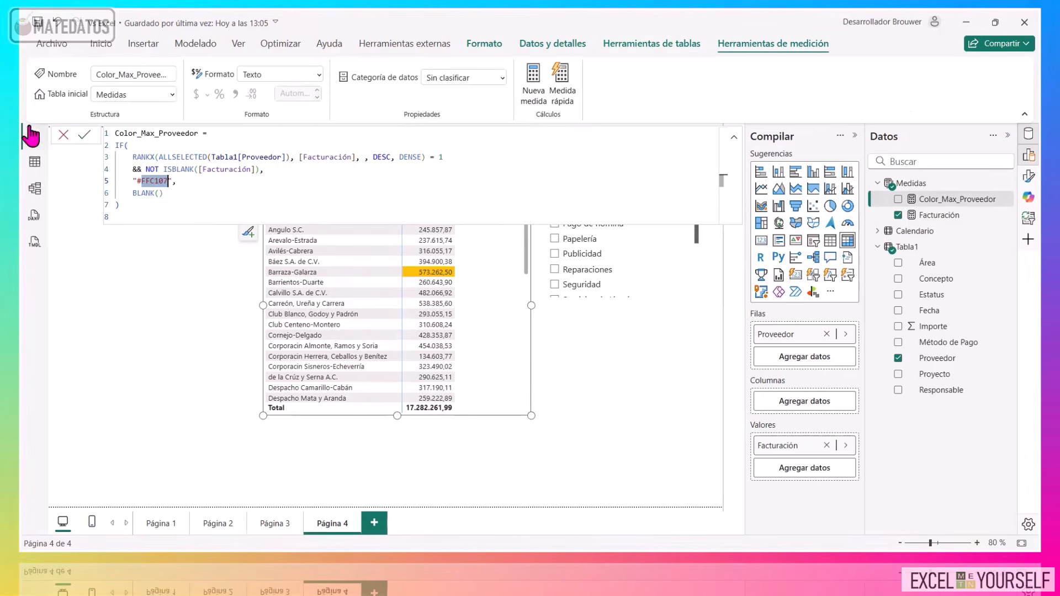
click(68, 135)
click(580, 223)
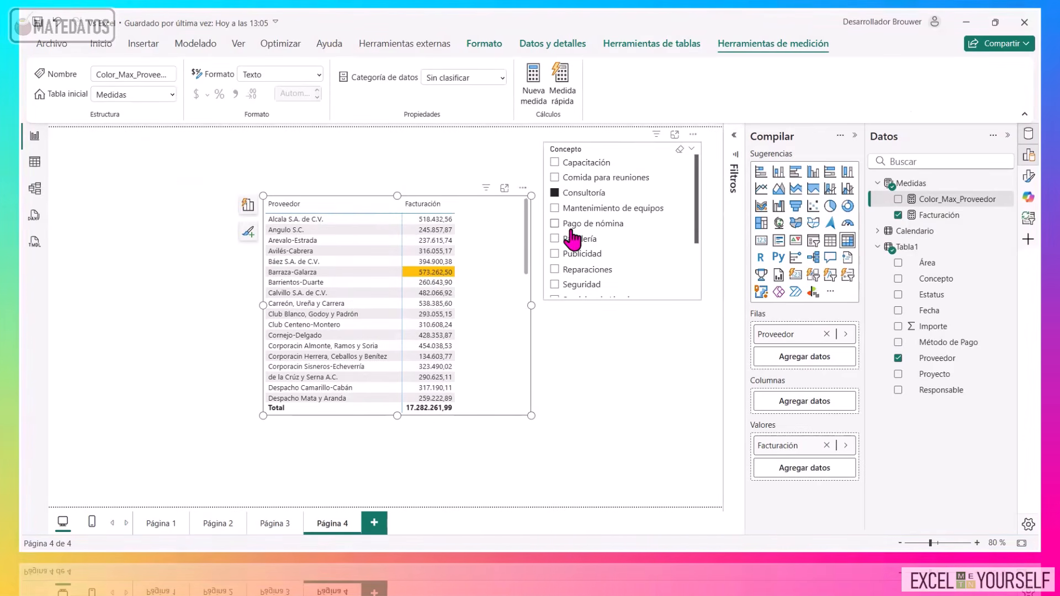
click(596, 257)
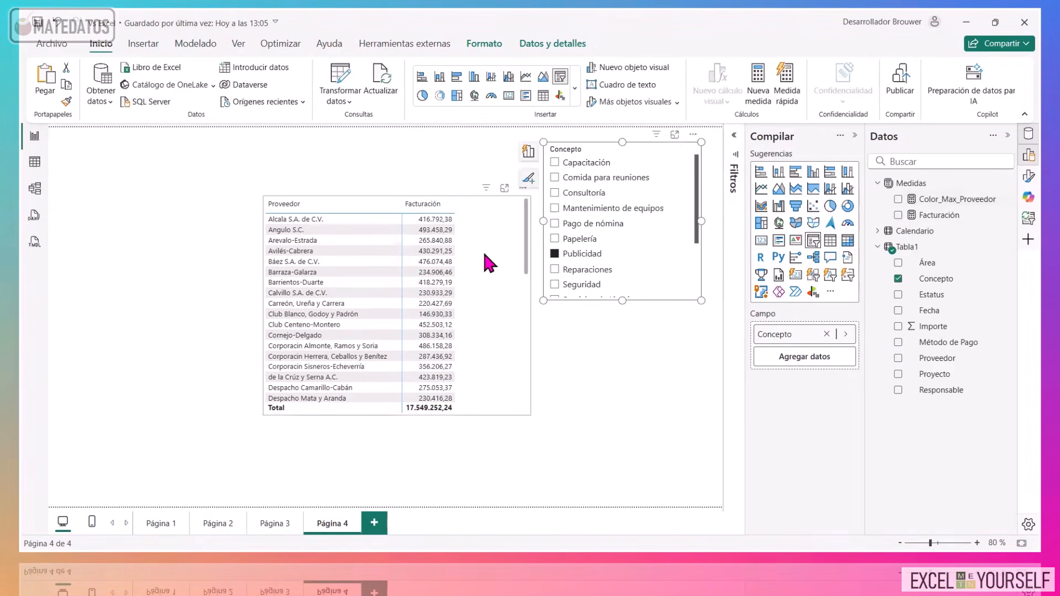
scroll(524, 233, down, 12)
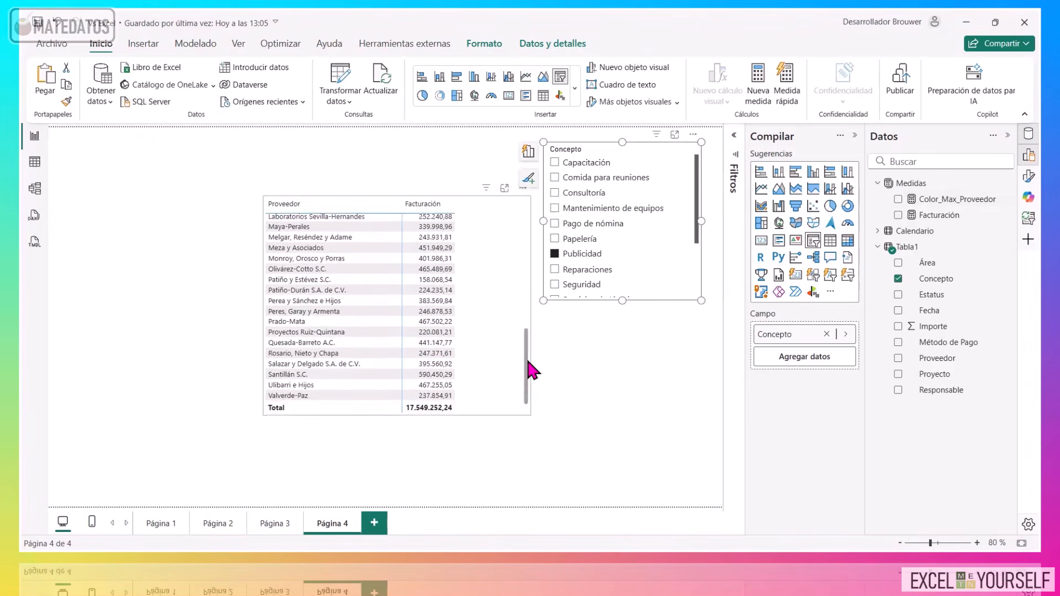
click(529, 375)
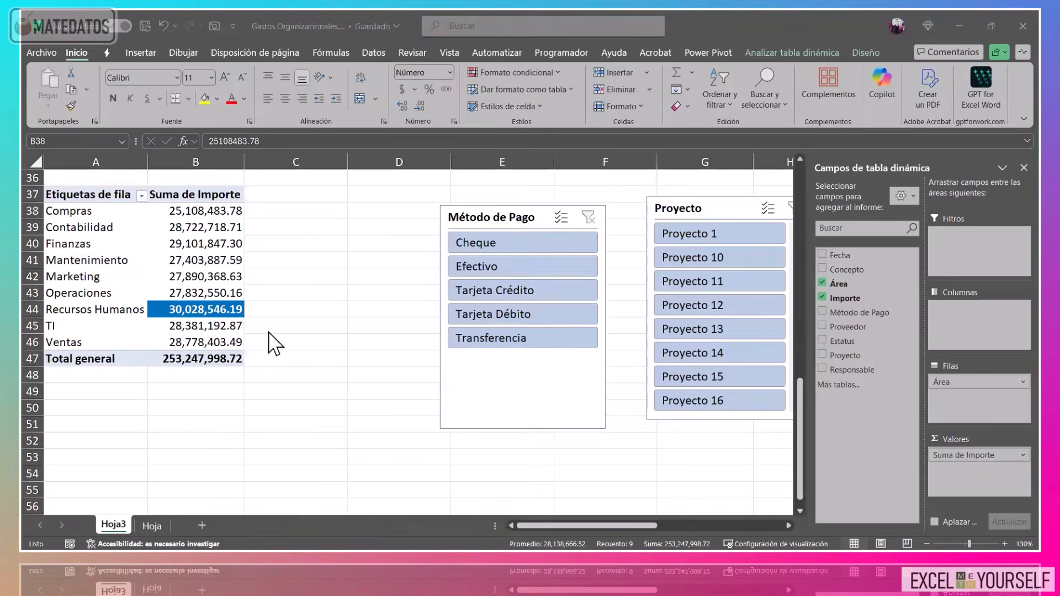
Switch to the Excel workbook and view the first records of the expense table on the Hoja sheet.
click(152, 525)
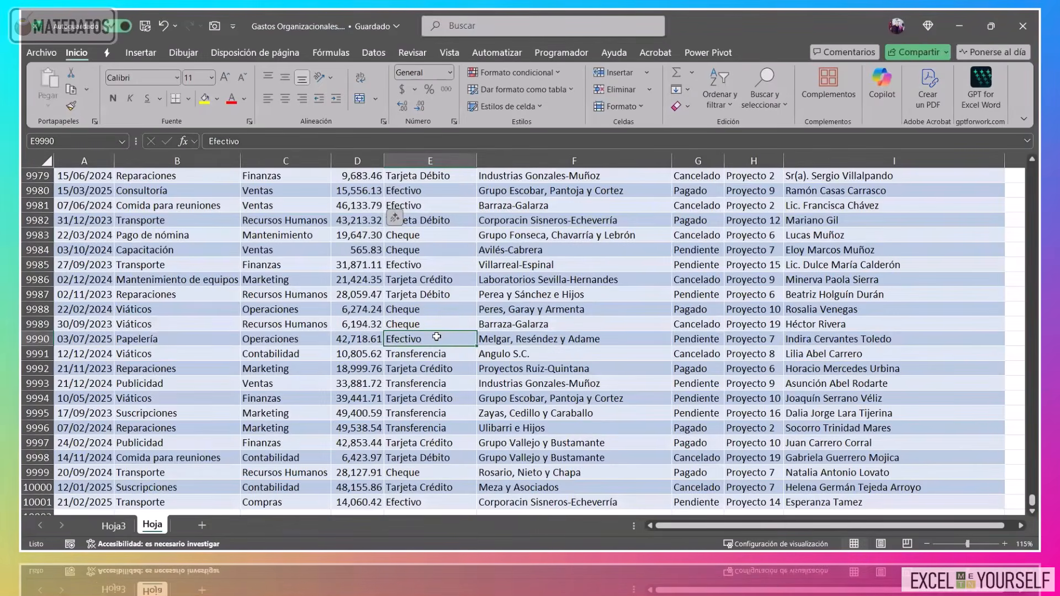
key(Left)
key(Down)
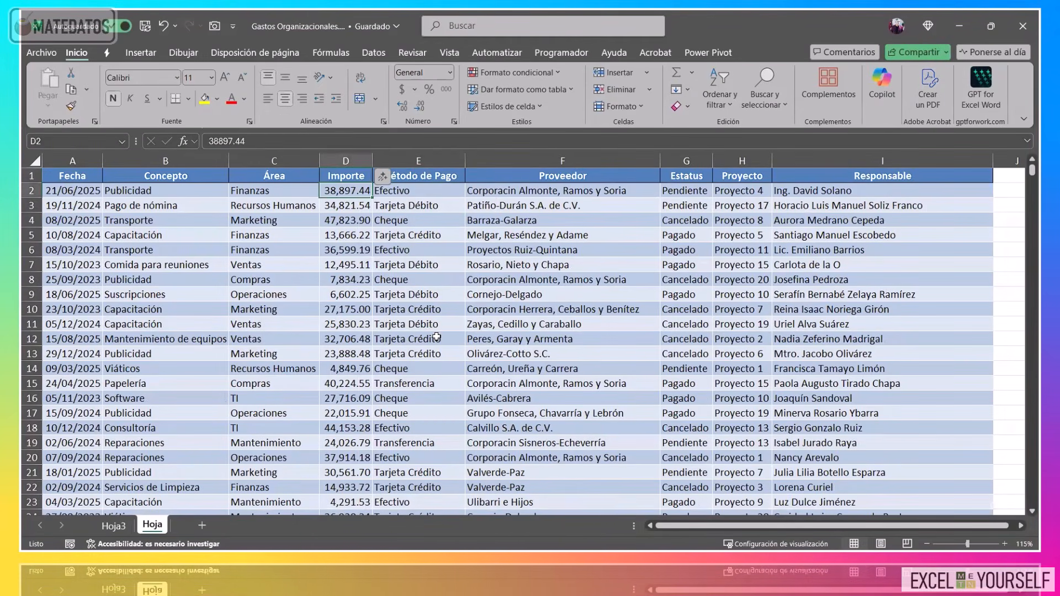
key(ctrl+Left)
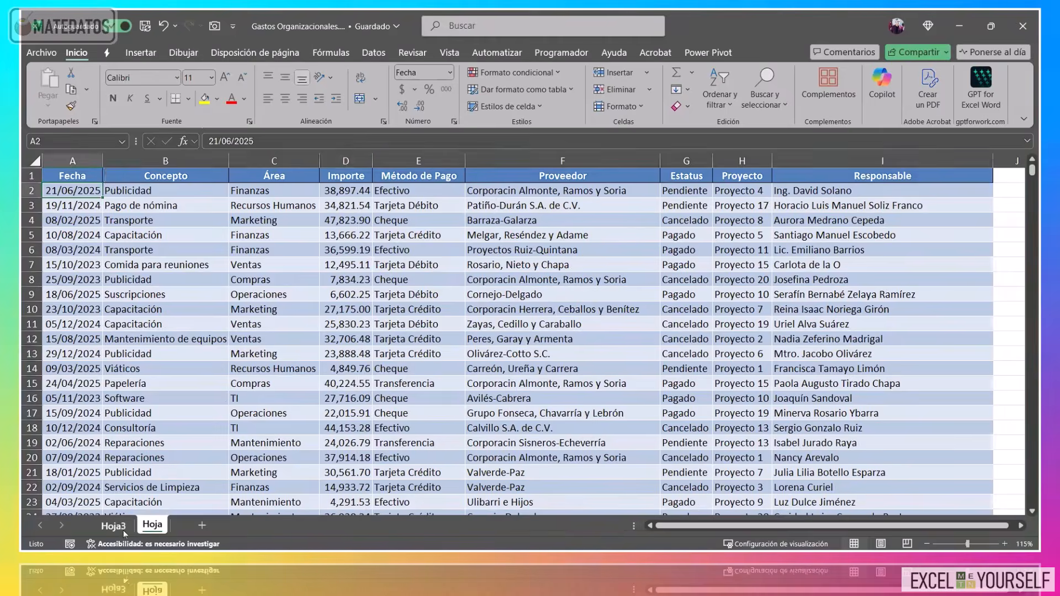
On Hoja3, widen column B and select the Suma de Importe values in B38:B46 of the pivot table.
click(123, 527)
drag(251, 170, 301, 170)
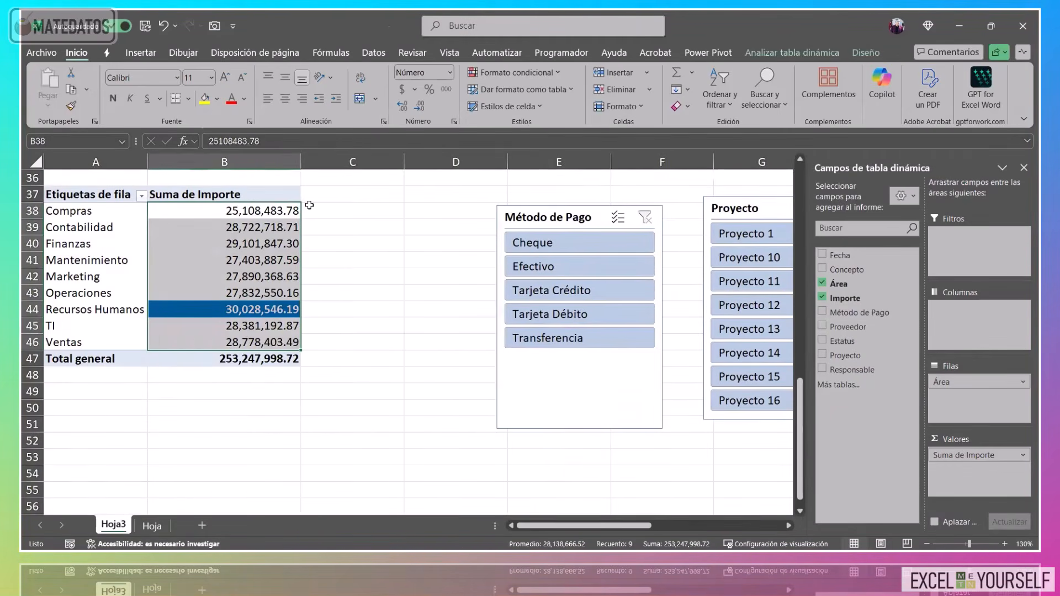
drag(251, 211, 276, 341)
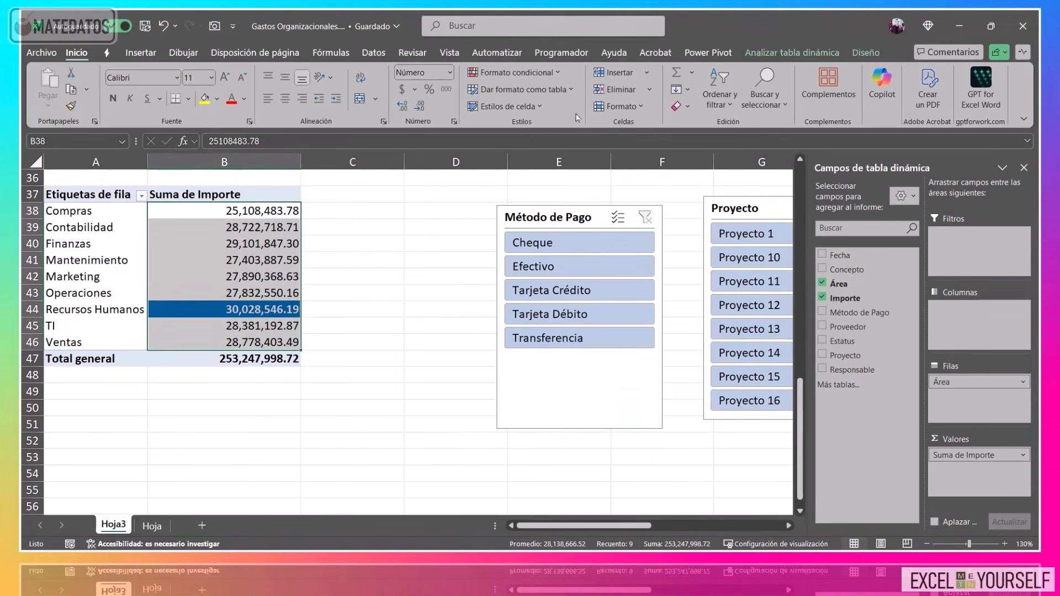
Apply the directional icon set with three coloured arrows to the selected Suma de Importe values.
click(499, 76)
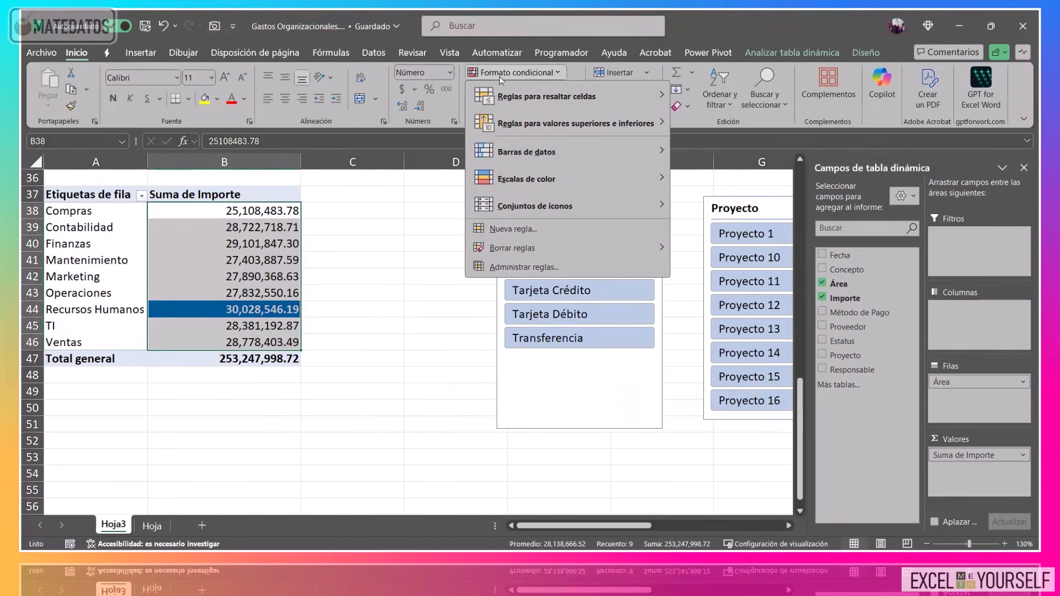
click(513, 73)
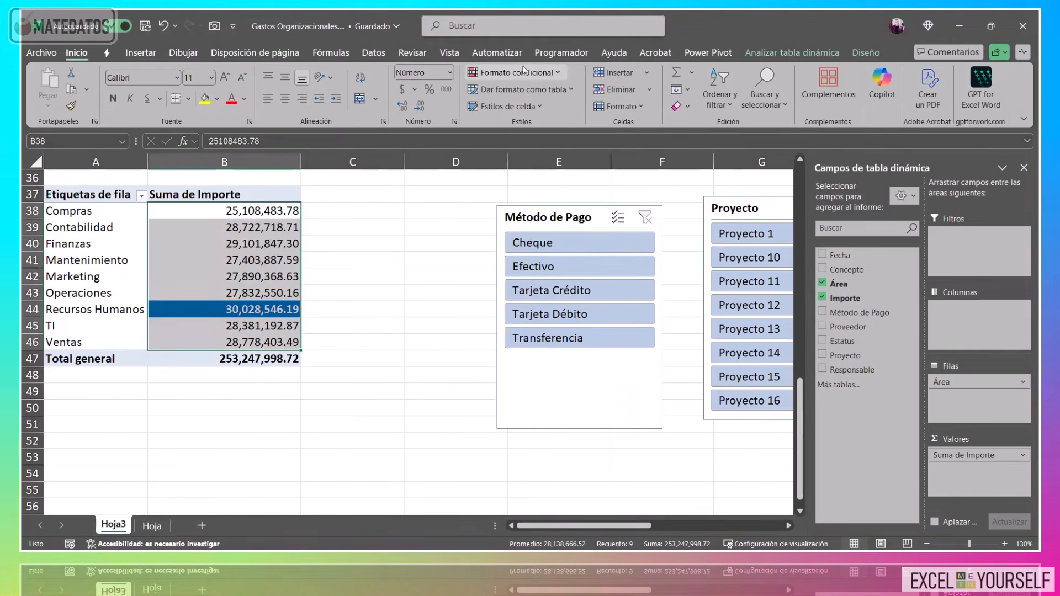
click(524, 72)
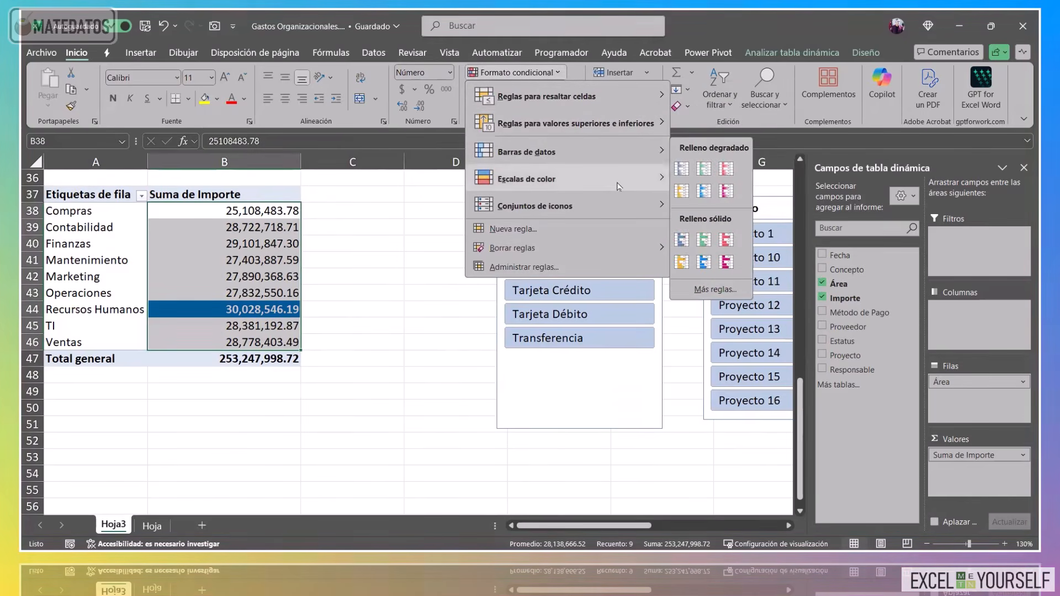
mouse_move(618, 186)
mouse_move(626, 212)
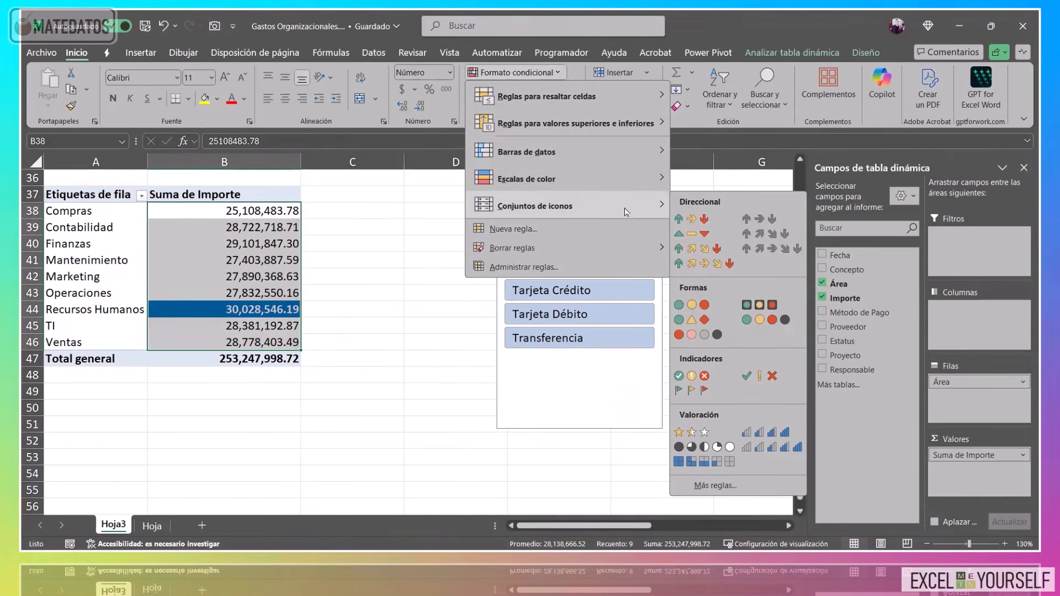
click(718, 221)
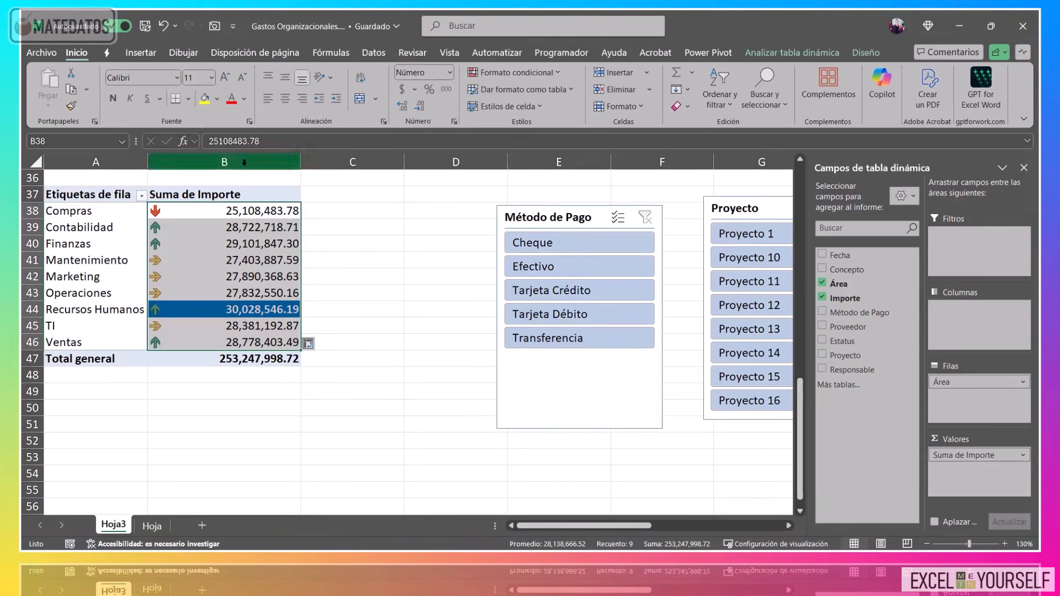
Review the arrow icons beside the area amounts and undo the icon set formatting.
mouse_move(238, 223)
mouse_down()
mouse_move(185, 241)
mouse_move(164, 273)
mouse_up()
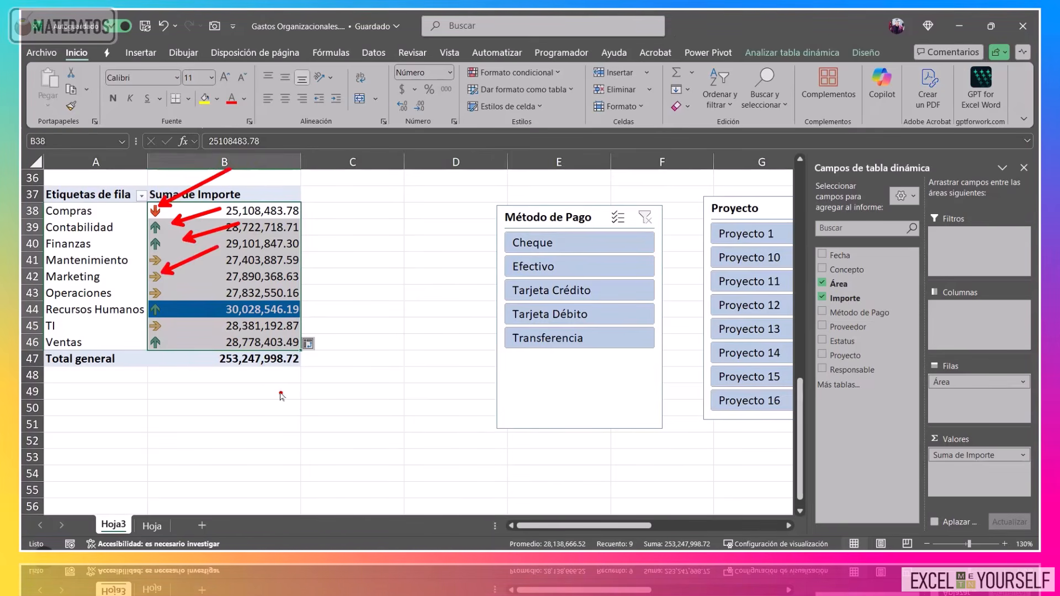
key(Escape)
click(478, 74)
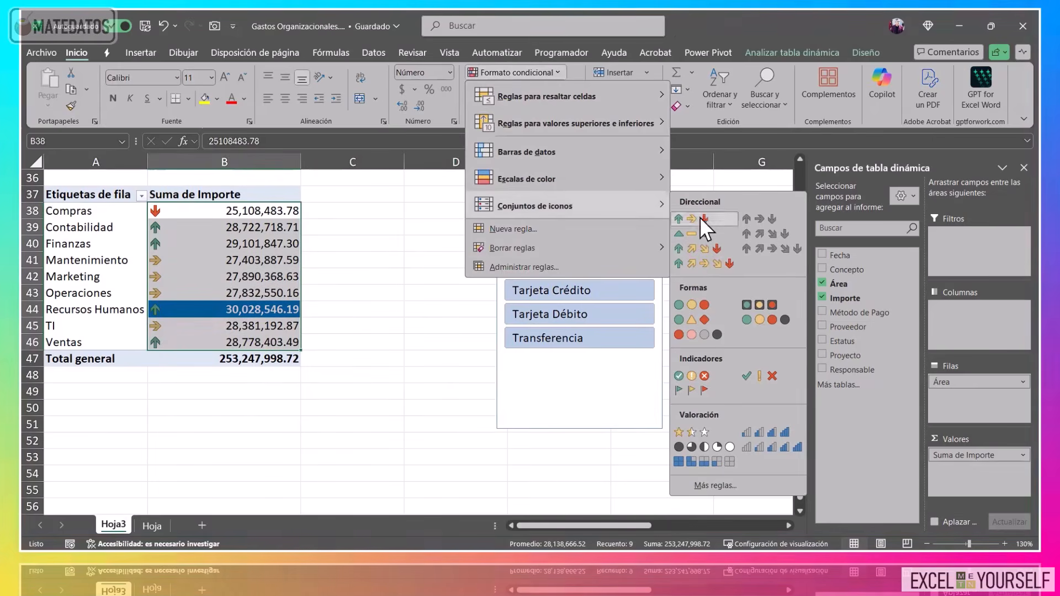
click(391, 204)
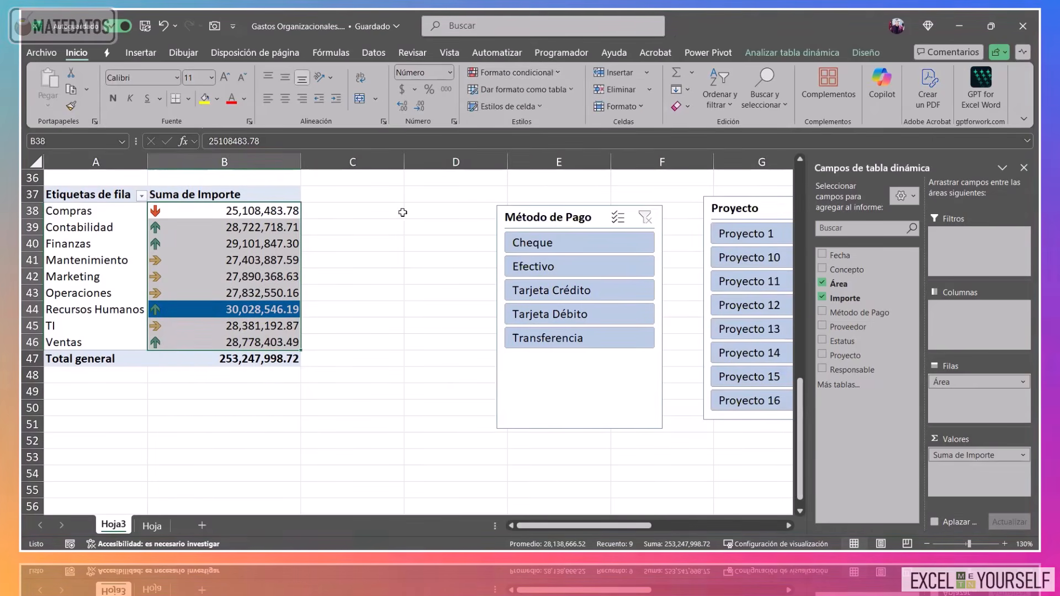
key(ctrl+z)
Start a new formatting rule for all cells showing "Suma de Importe" values for "Área", based on their values, with the Conjuntos de iconos format style.
click(507, 79)
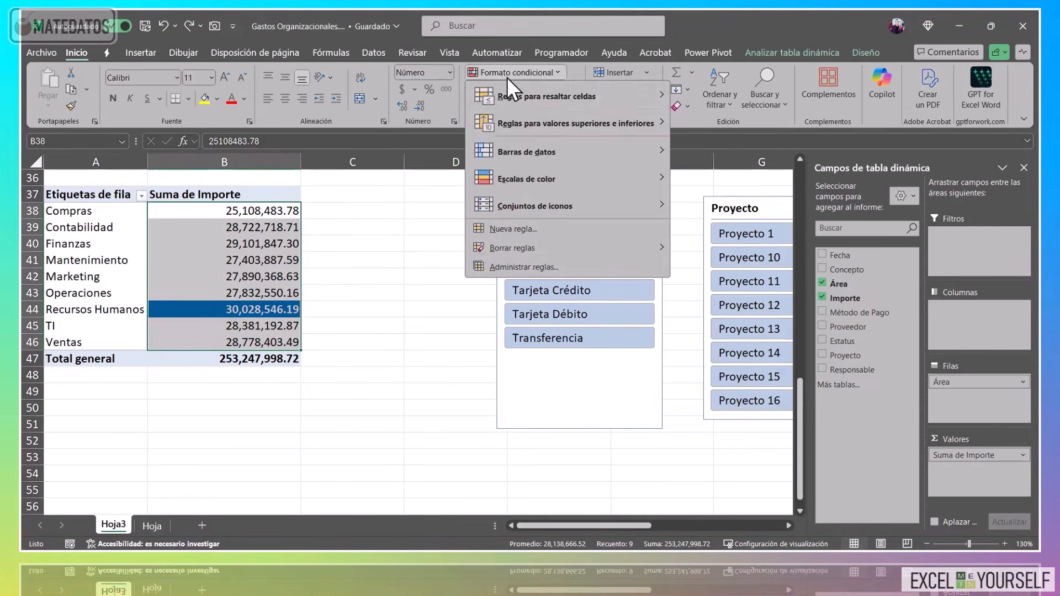
click(549, 226)
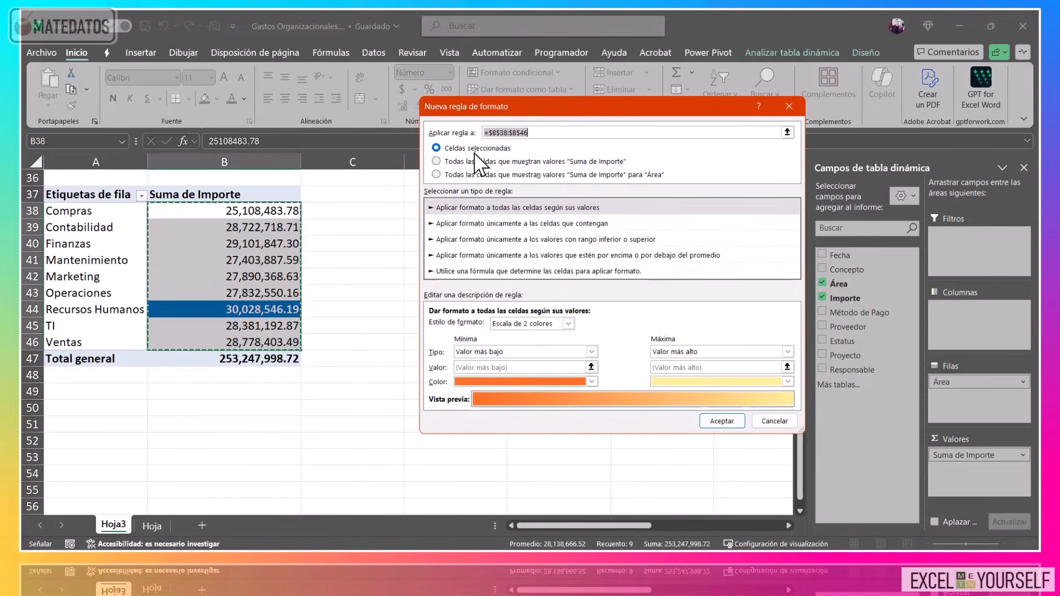
click(448, 175)
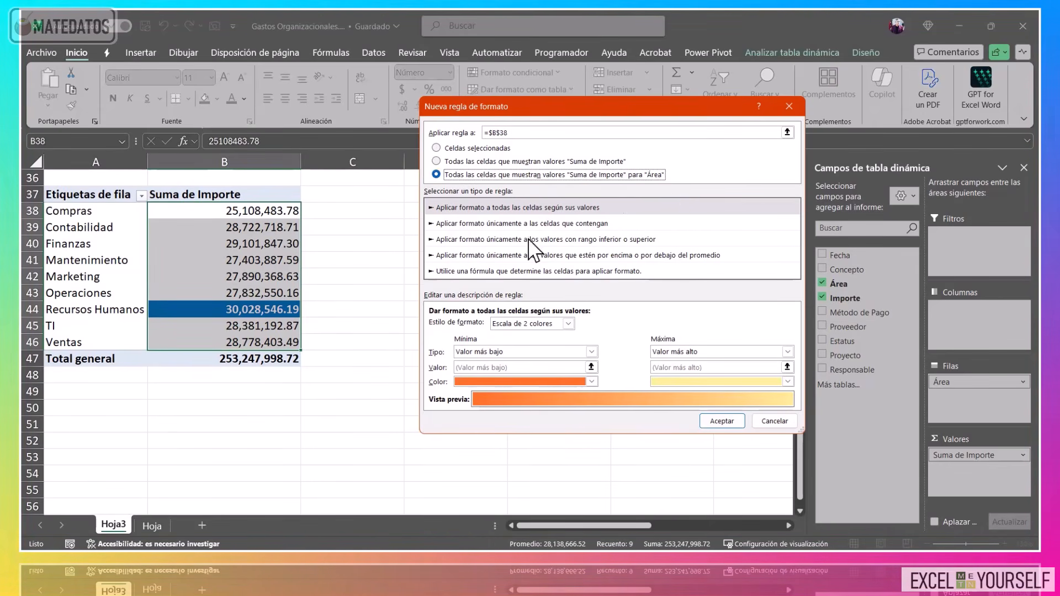
click(451, 207)
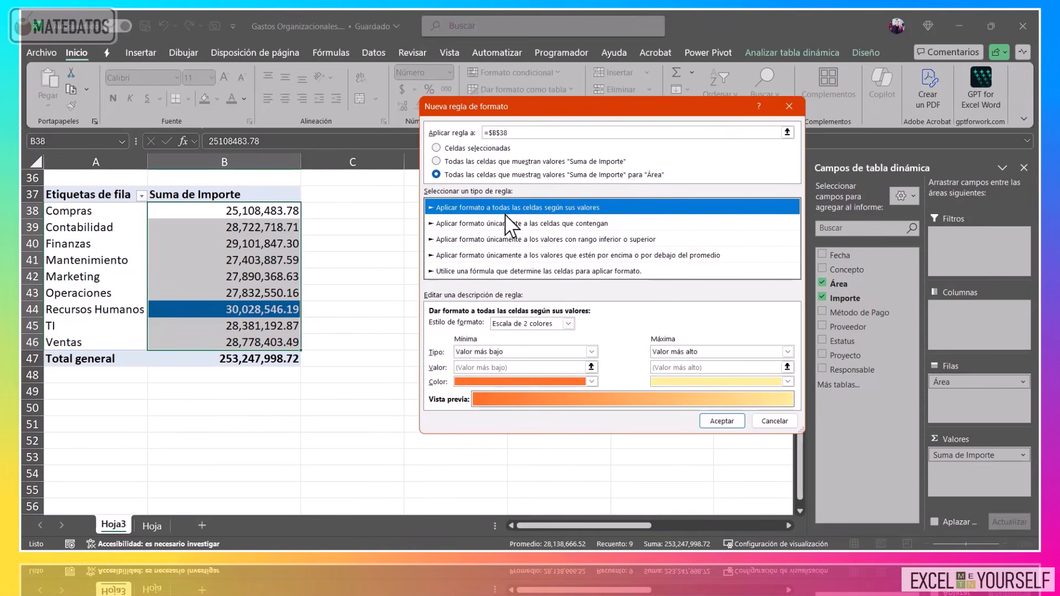
click(567, 324)
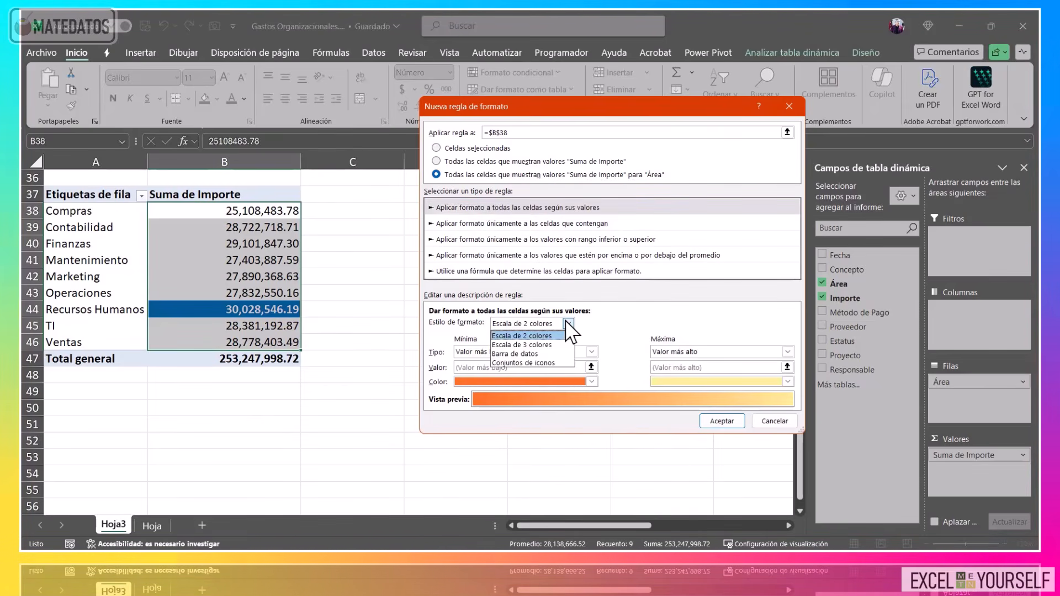
click(558, 361)
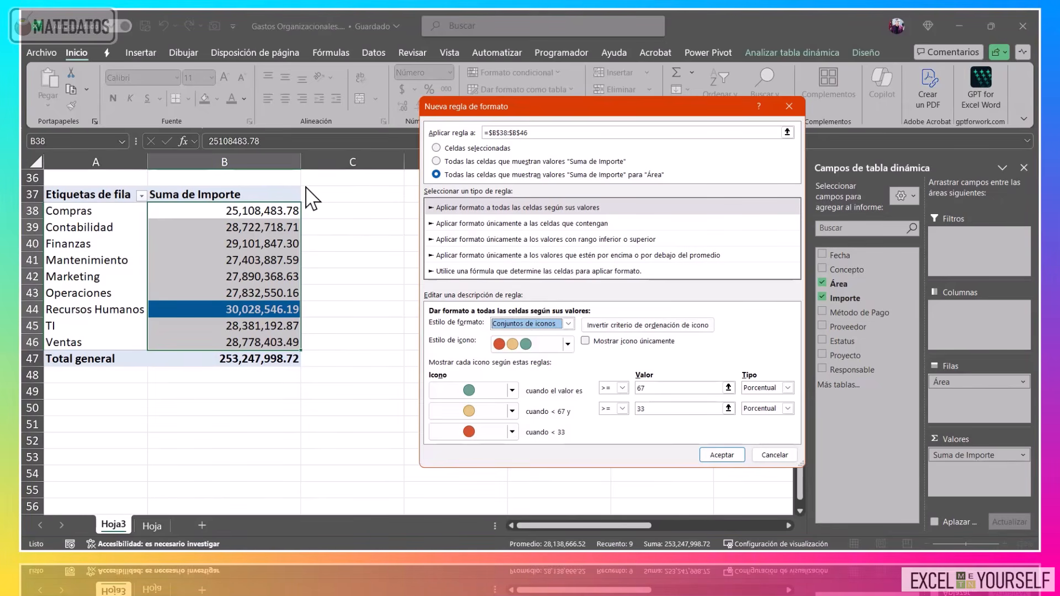
Set the rule's icon style to the three coloured arrows in red, yellow and green.
click(567, 344)
click(569, 346)
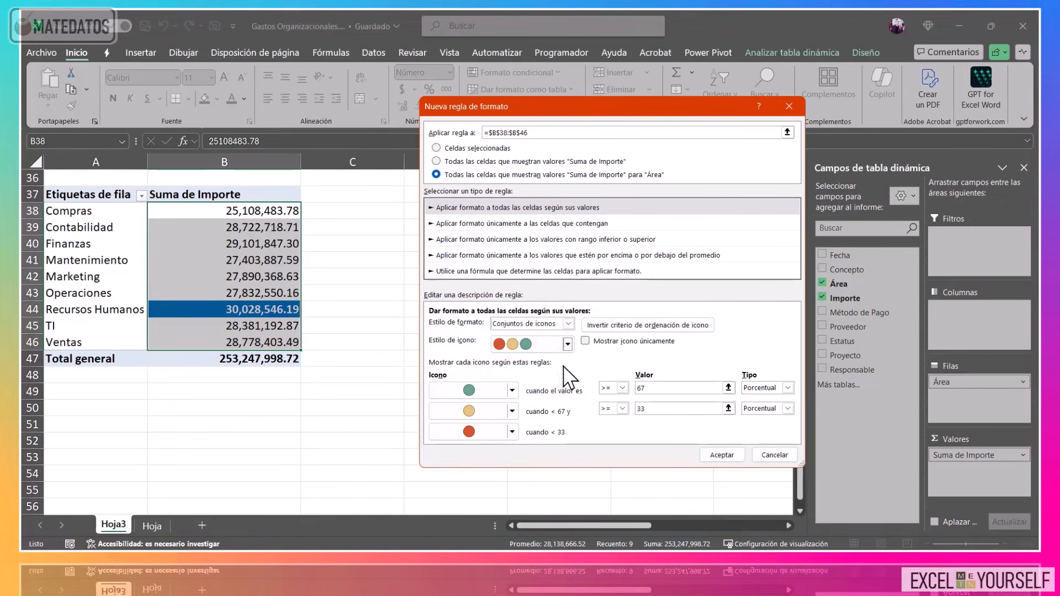
click(568, 344)
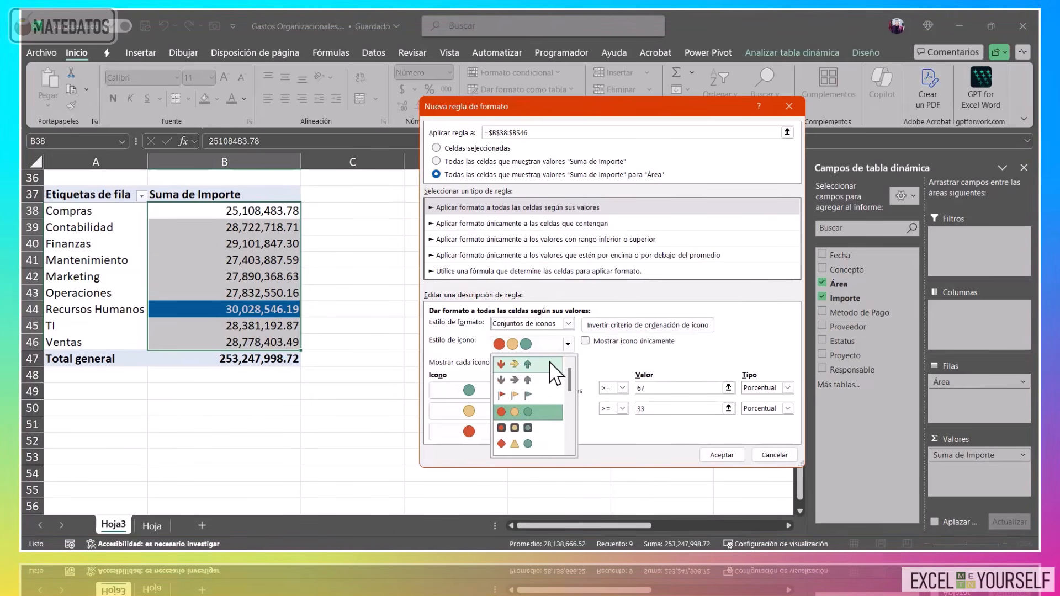
click(550, 363)
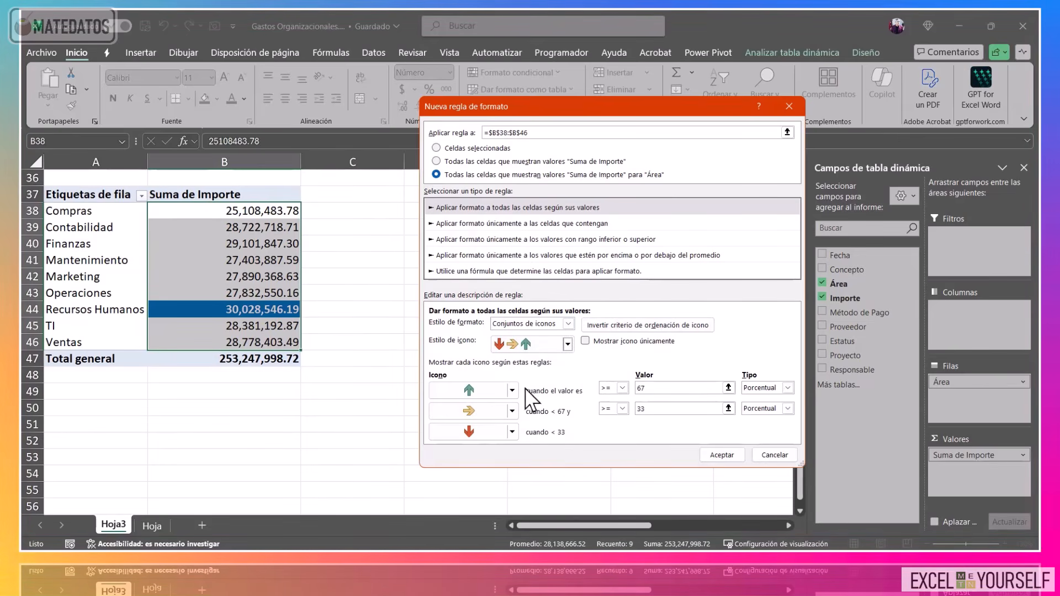
click(607, 388)
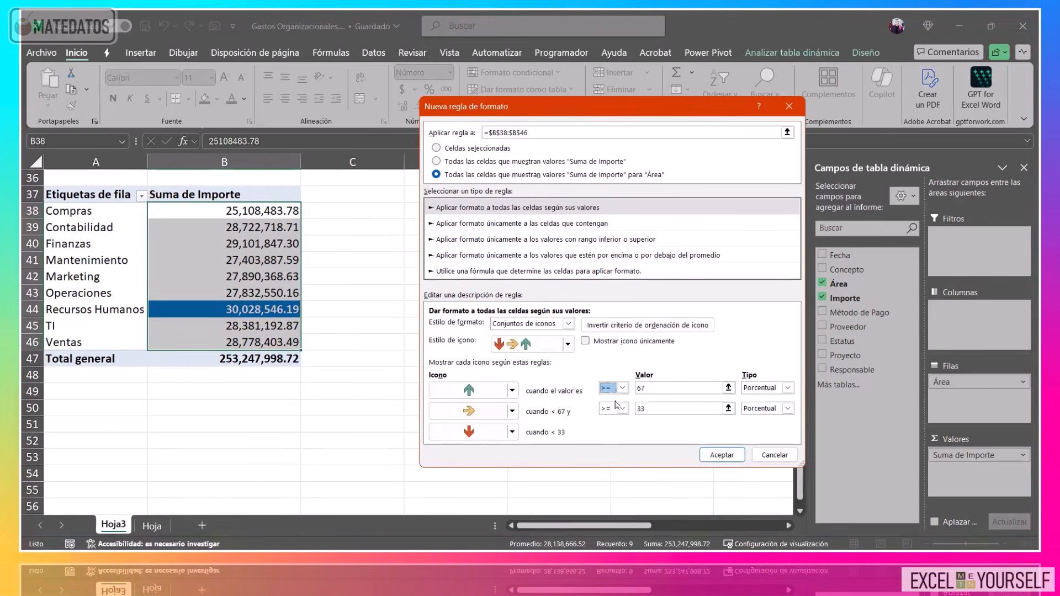
Try Número as the type for both arrow thresholds, and return both to Porcentual.
click(788, 387)
click(762, 397)
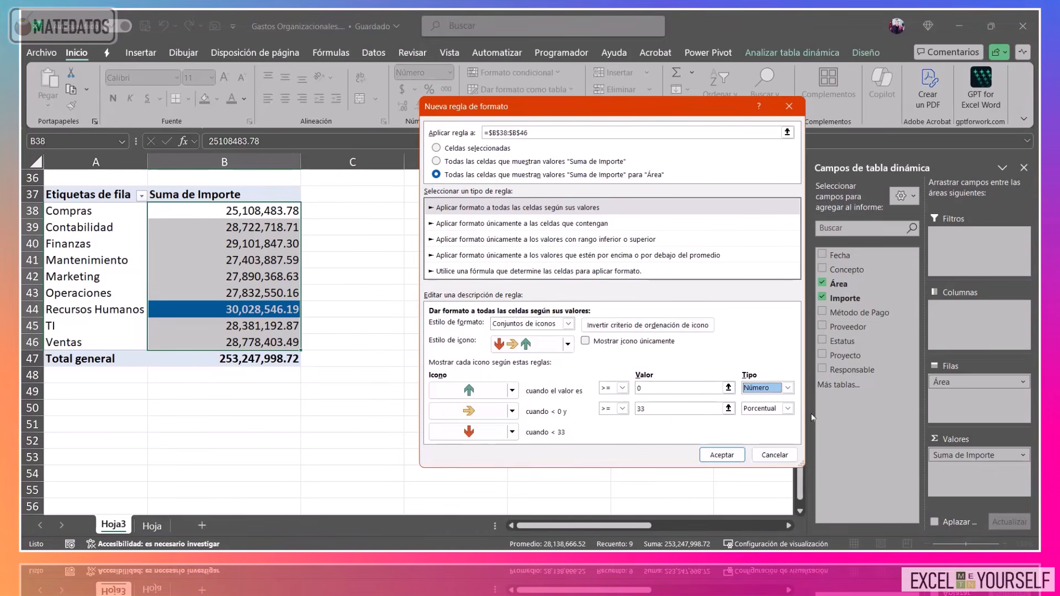
click(788, 408)
click(762, 418)
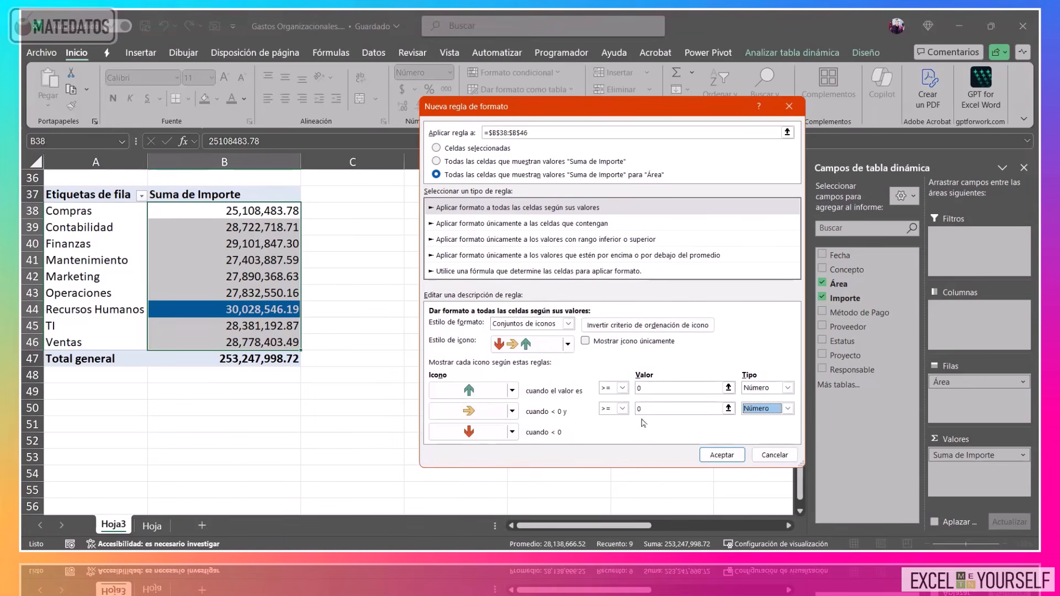
double_click(690, 387)
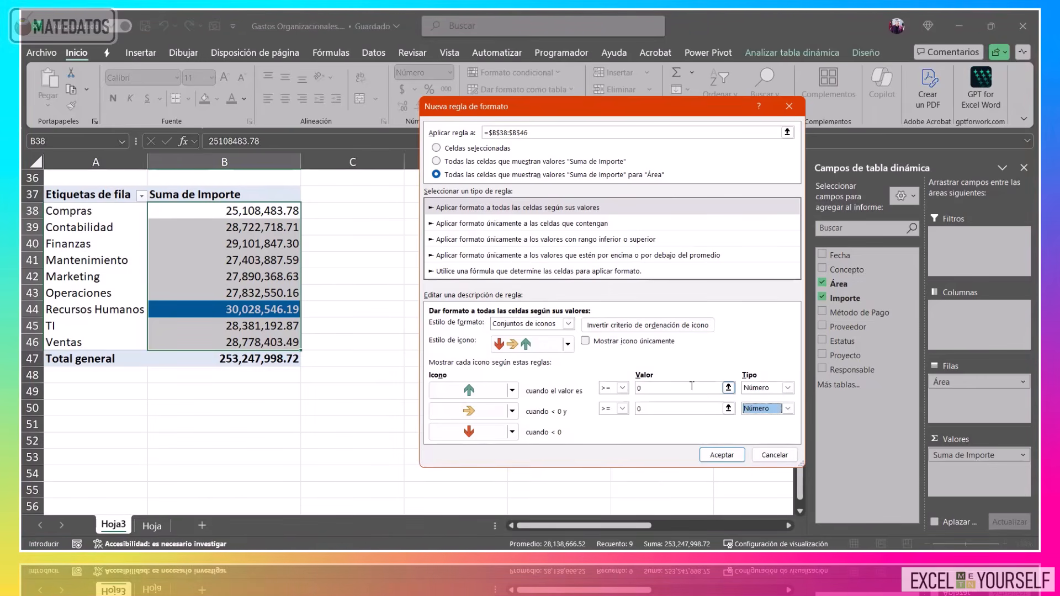
click(751, 388)
click(761, 408)
click(787, 408)
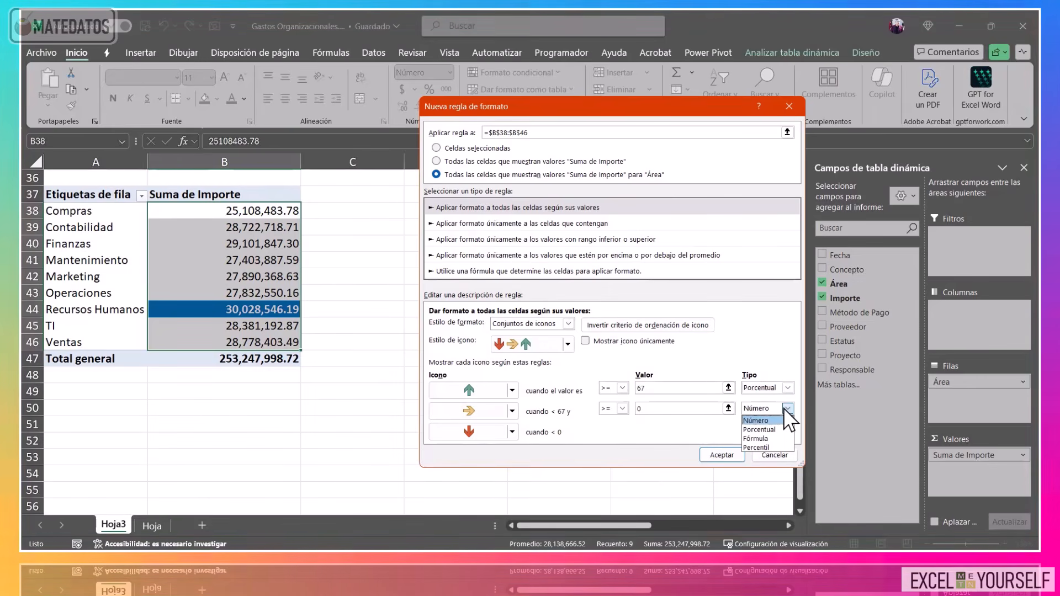
click(759, 429)
Set the type of both arrow thresholds to Número and the green arrow's minimum value to 27000000.
double_click(640, 387)
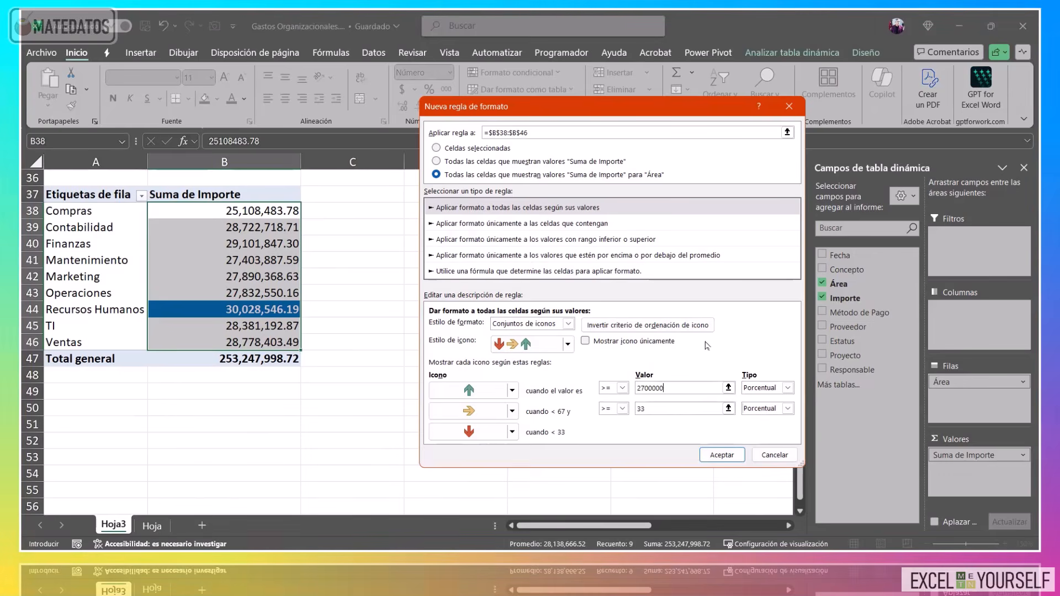
click(788, 388)
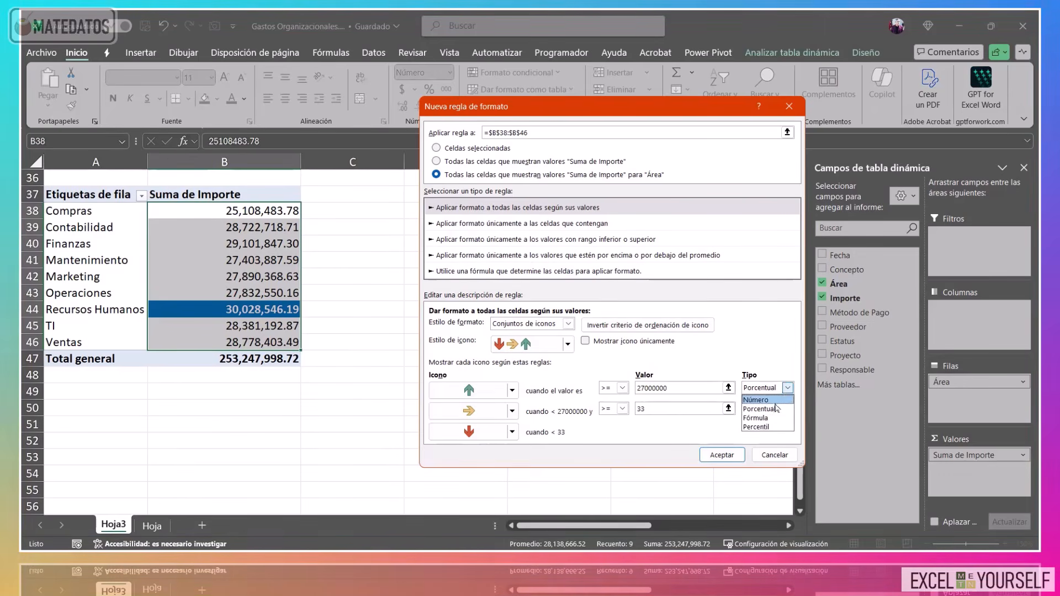
click(770, 398)
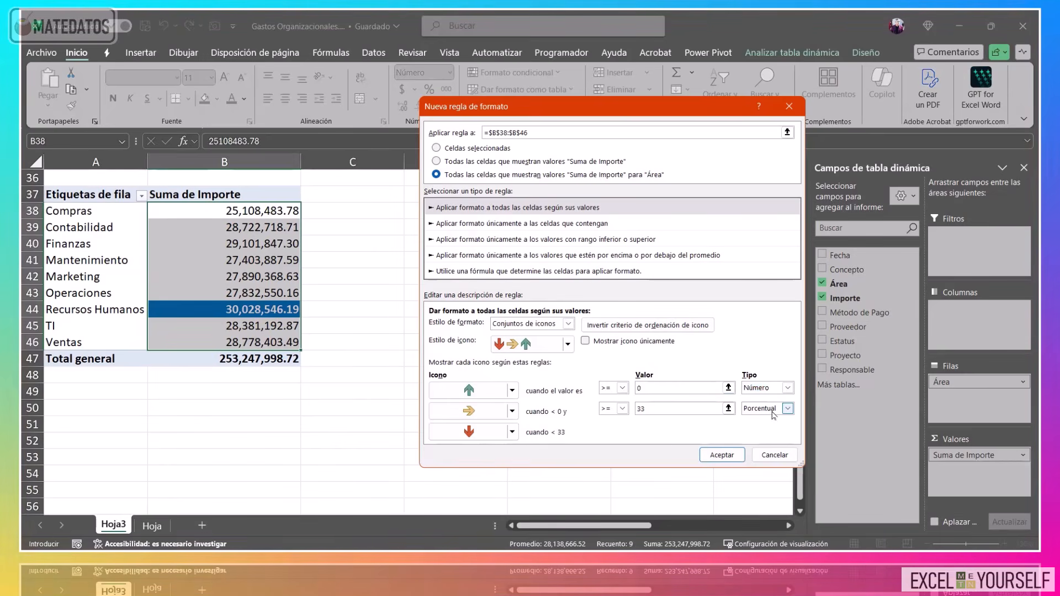
click(788, 408)
click(761, 421)
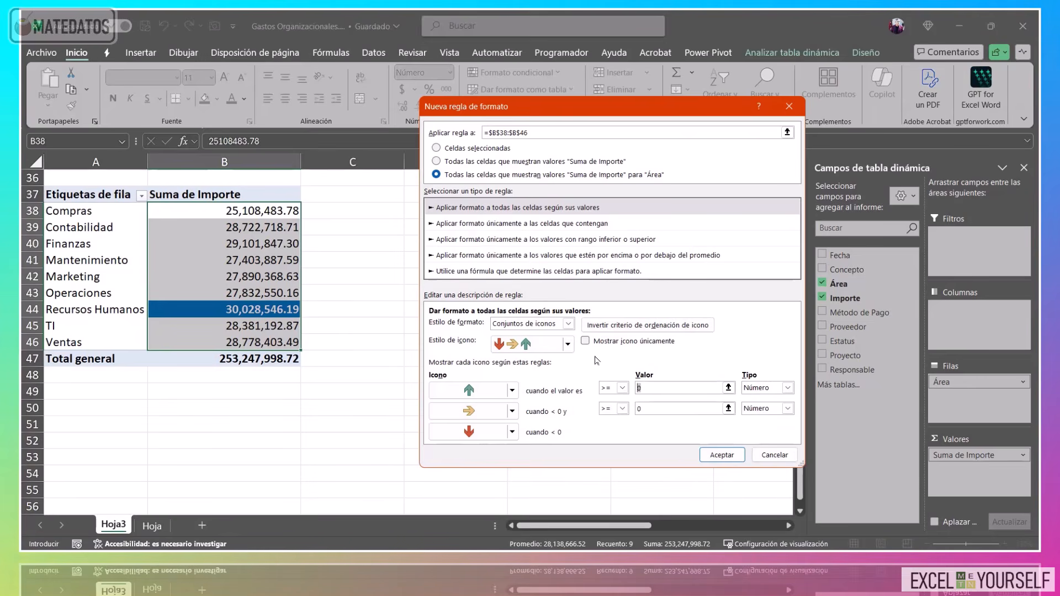
text(27)
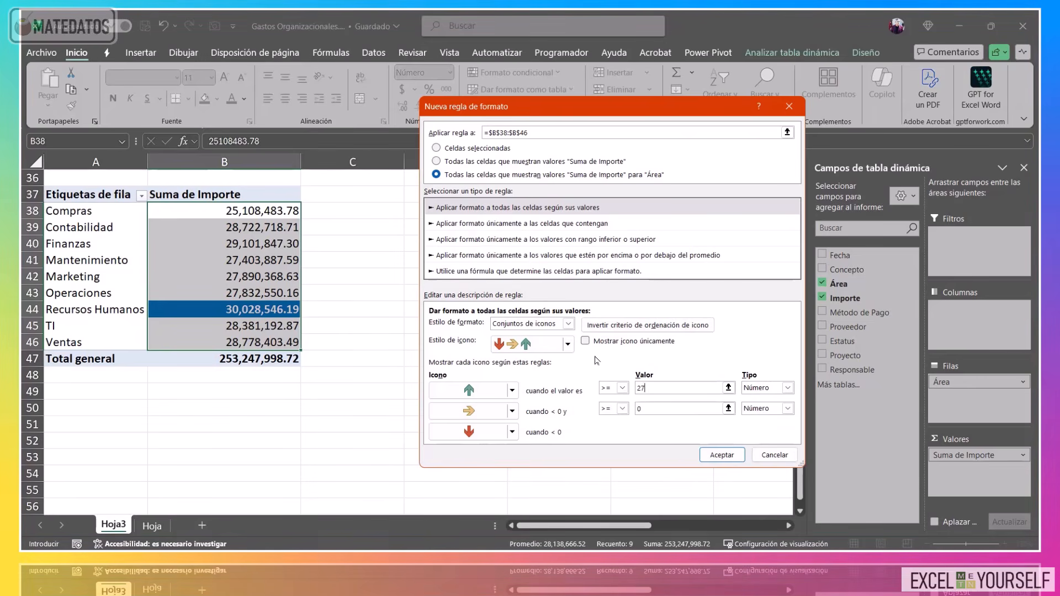
text(000000)
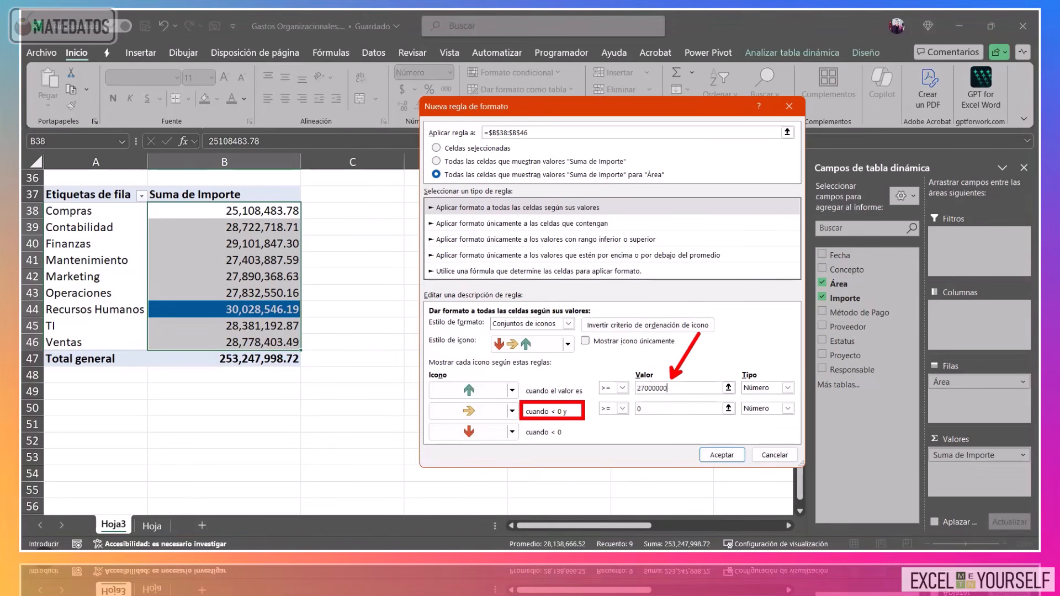
click(652, 408)
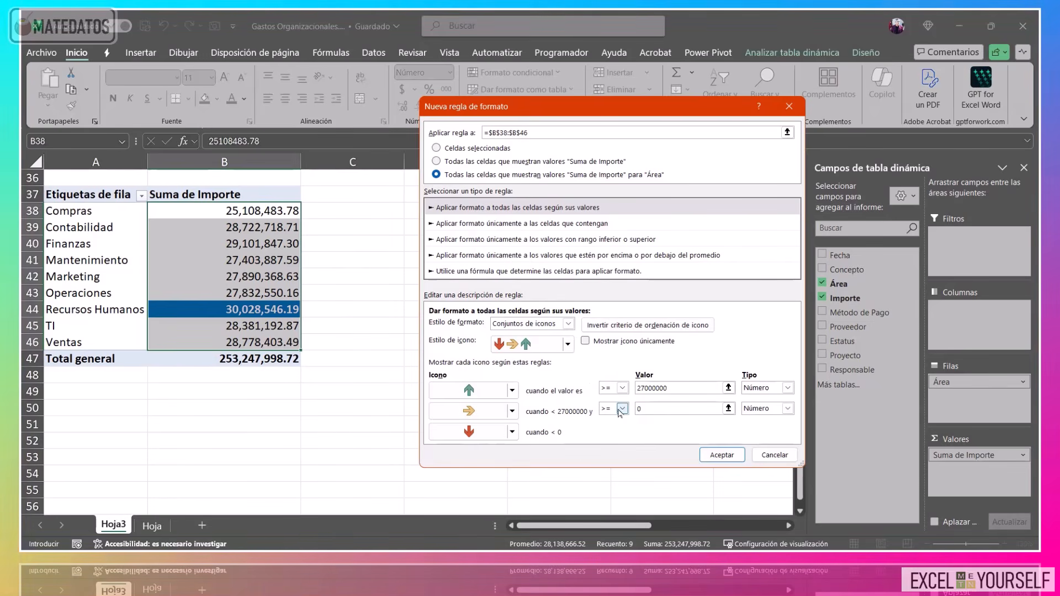
click(658, 409)
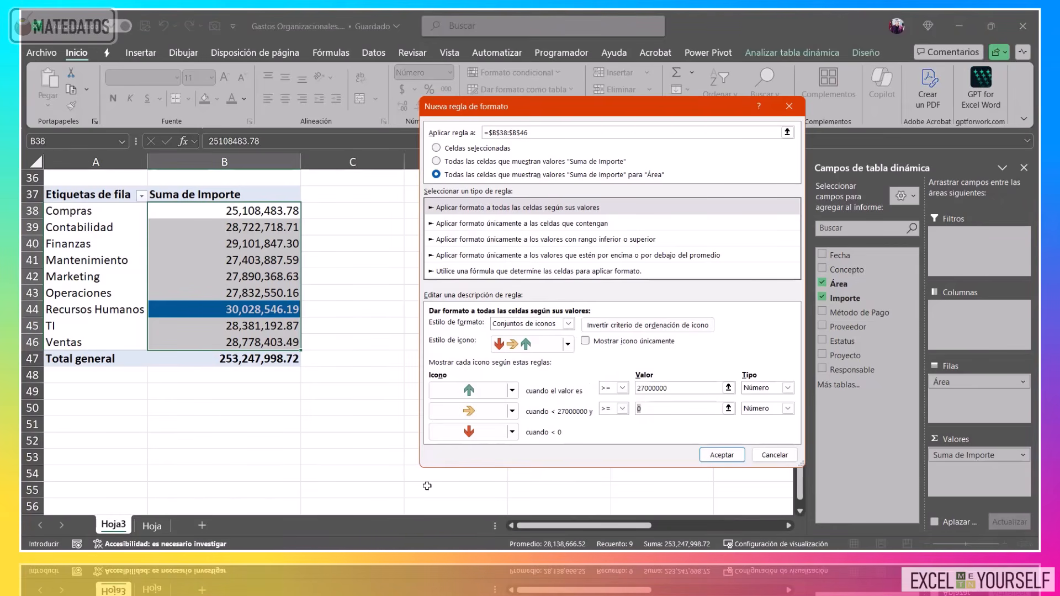
text(29000000)
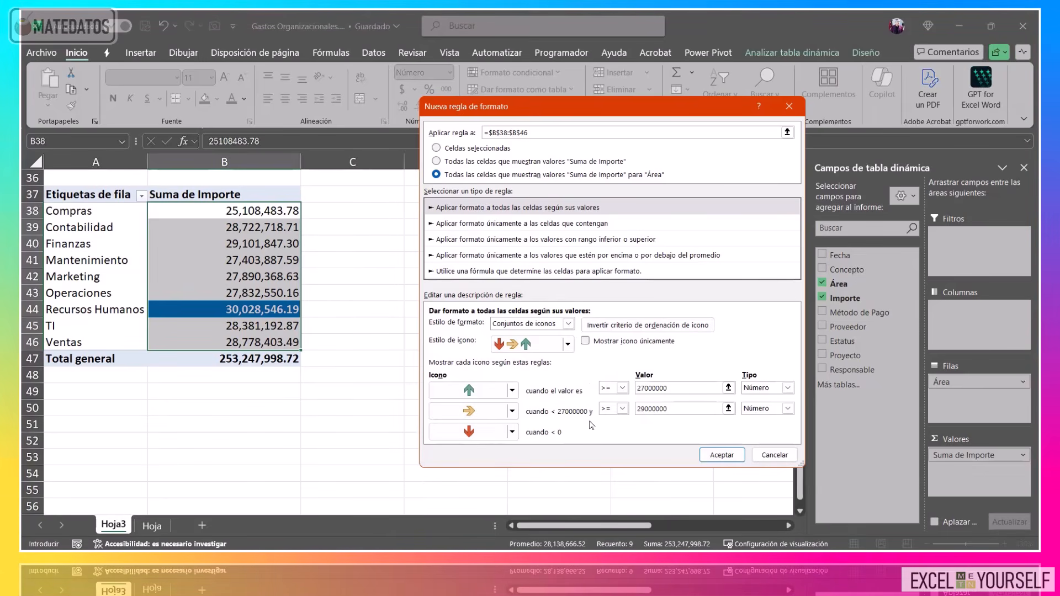
key(BackSpace)
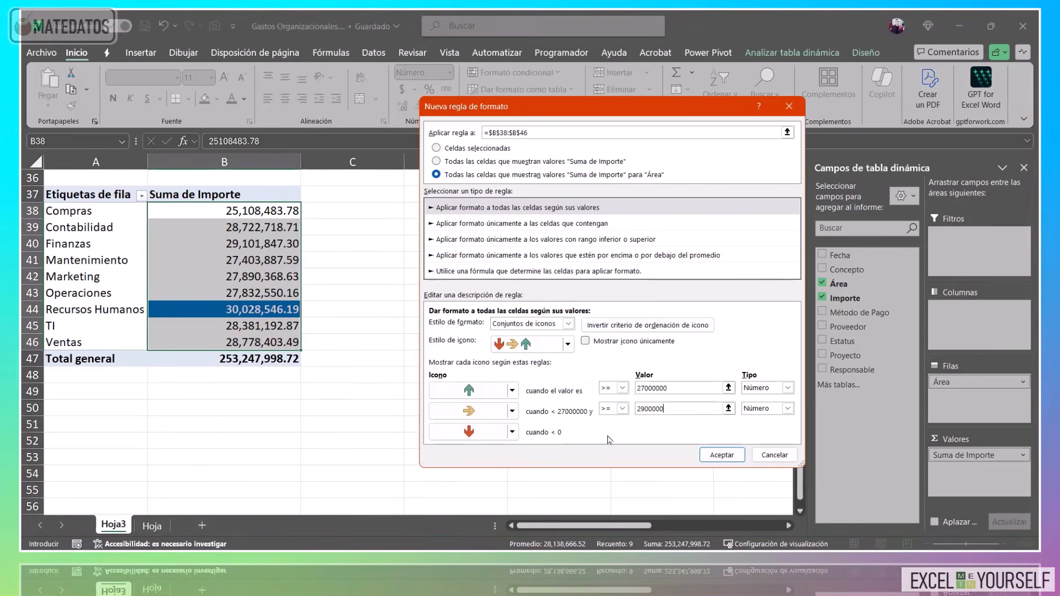
key(BackSpace)
key(BackSpace)
key(BackSpace)
key(BackSpace)
key(BackSpace)
key(BackSpace)
key(BackSpace)
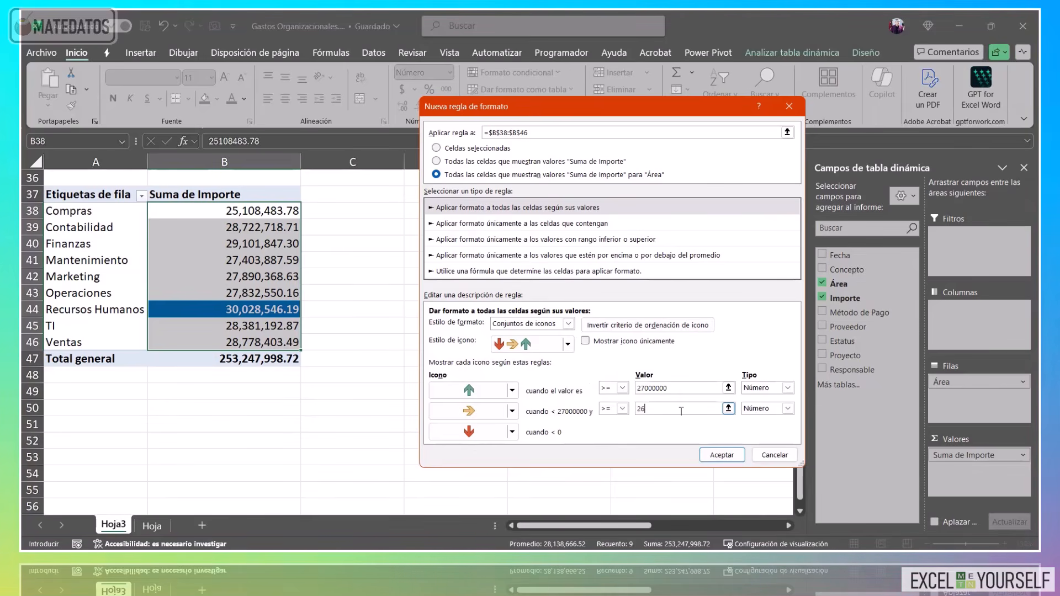
Set the yellow arrow's minimum value to 26000000, keeping >= as the comparison for the 27000000 threshold.
text(26000000)
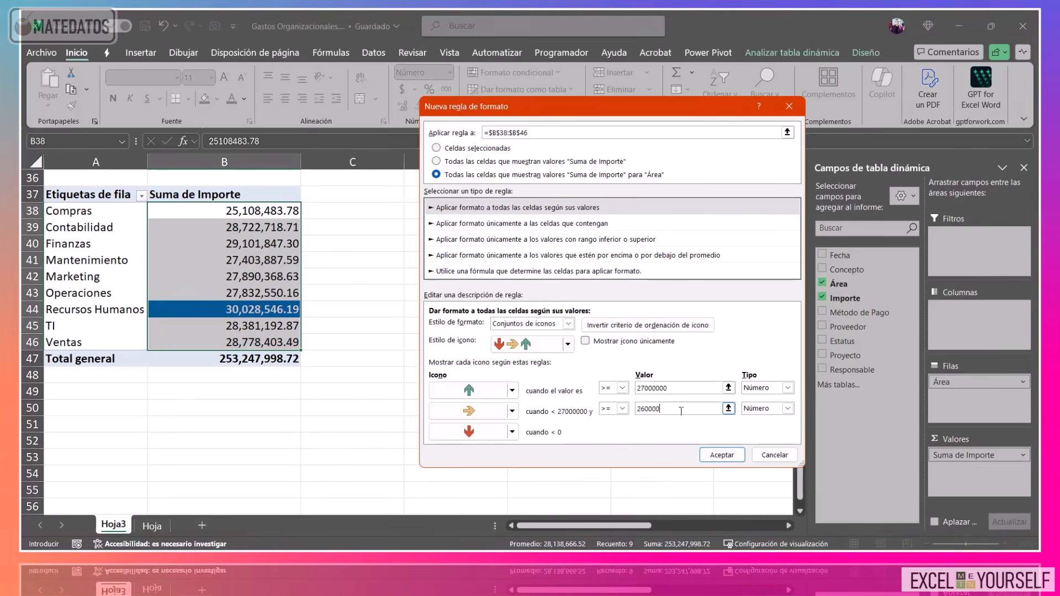
click(613, 388)
click(607, 398)
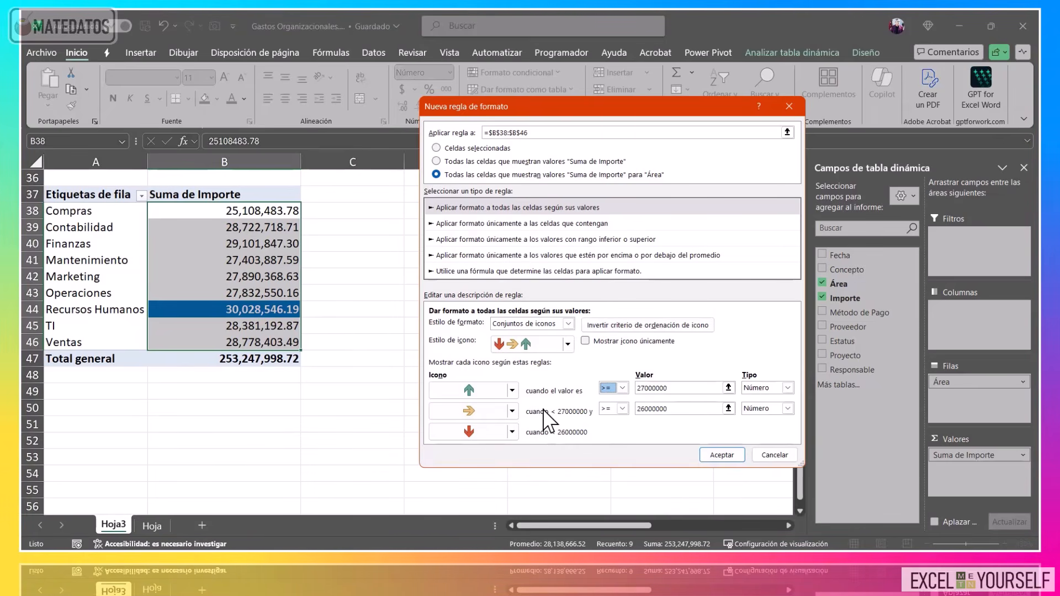
Assign the red down arrow icon to values of at least 27000000.
click(512, 390)
click(470, 428)
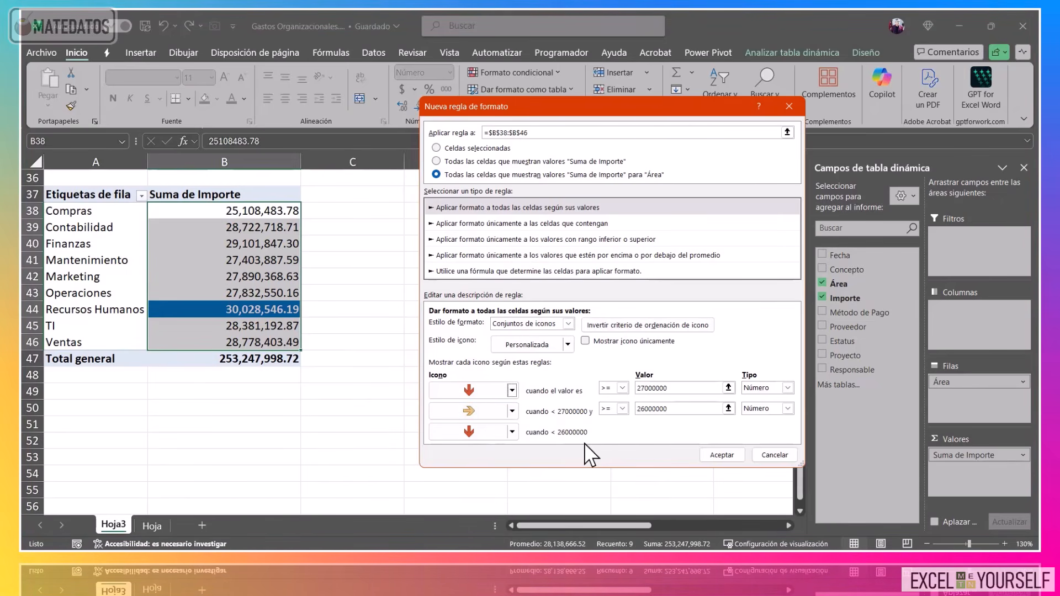
Set the icon for values below 26000000 to a green up arrow and apply the rule to the Suma de Importe values.
click(512, 433)
click(530, 458)
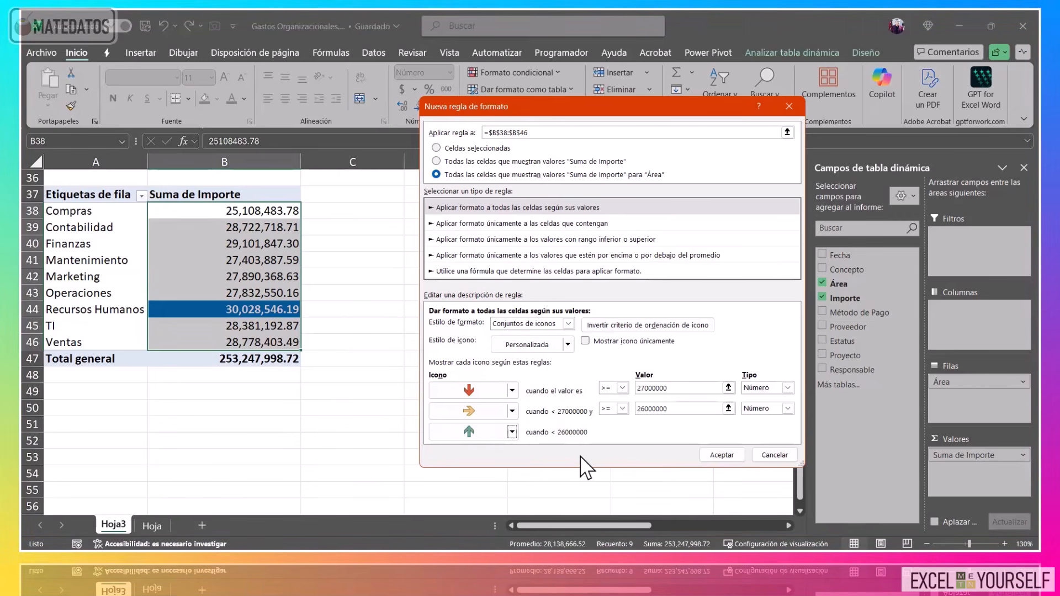
click(718, 454)
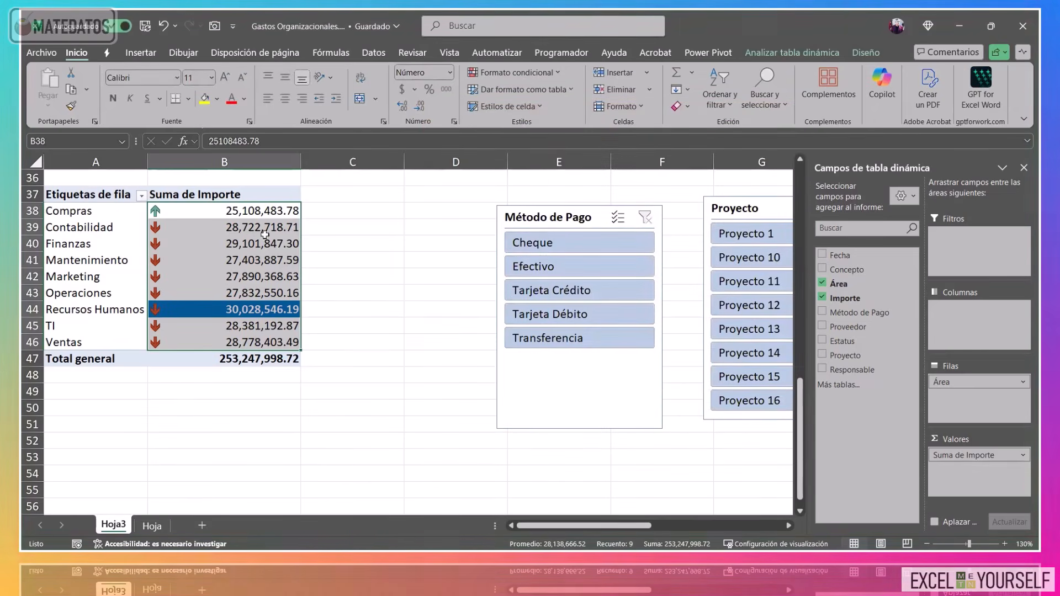
drag(260, 227, 257, 347)
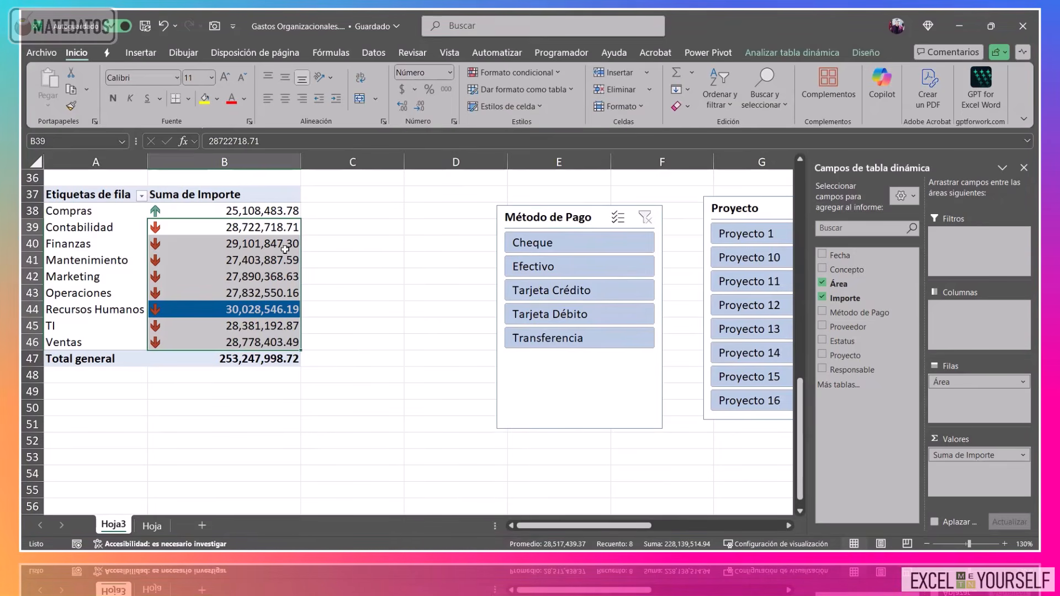
click(217, 213)
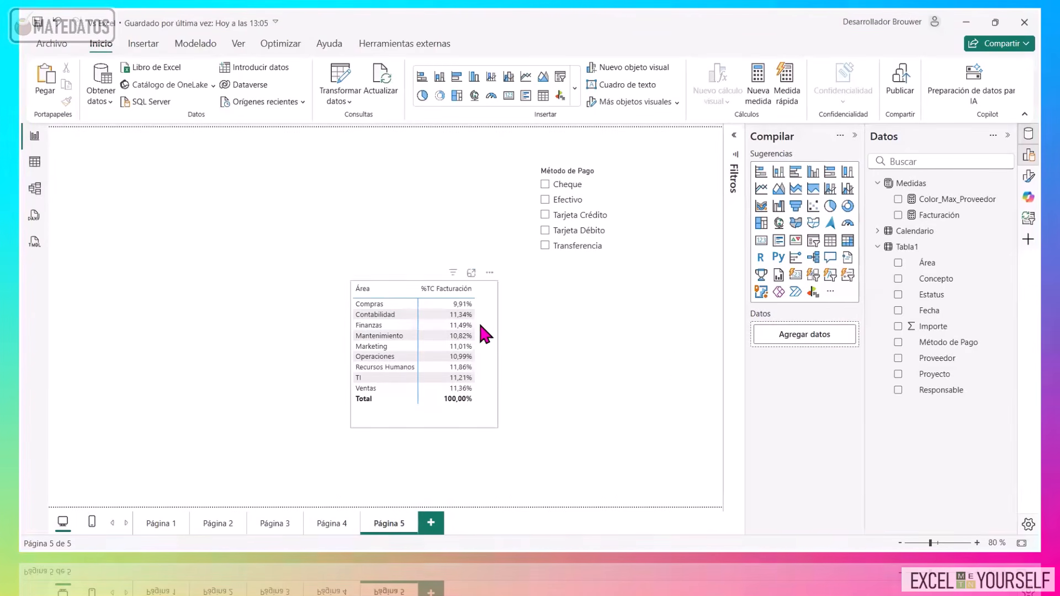
Switch to Power BI and open the conditional formatting icon settings for %TC Facturación in the Área matrix.
click(492, 318)
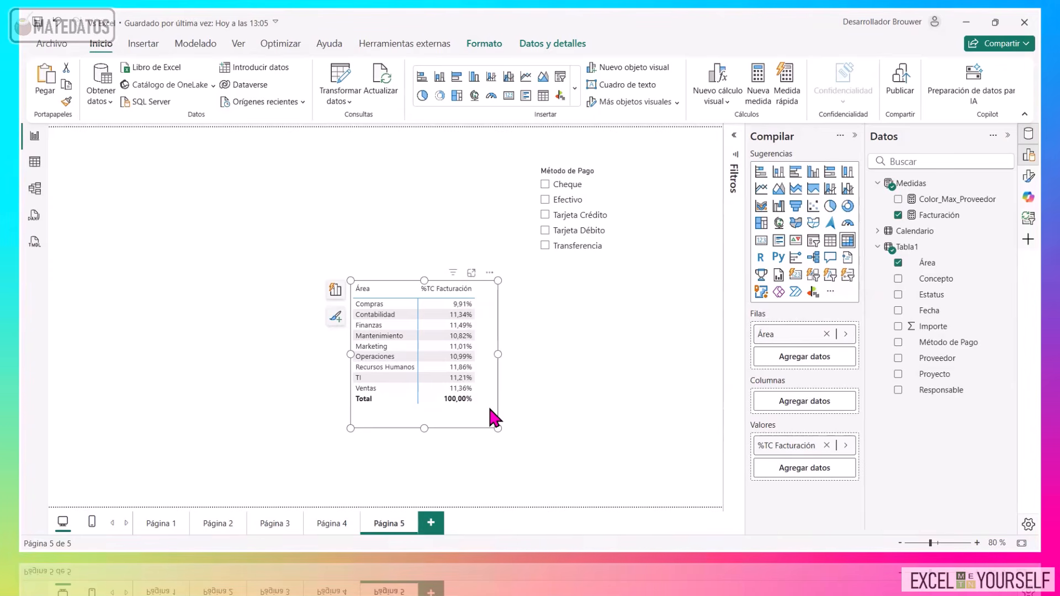
click(785, 449)
click(766, 445)
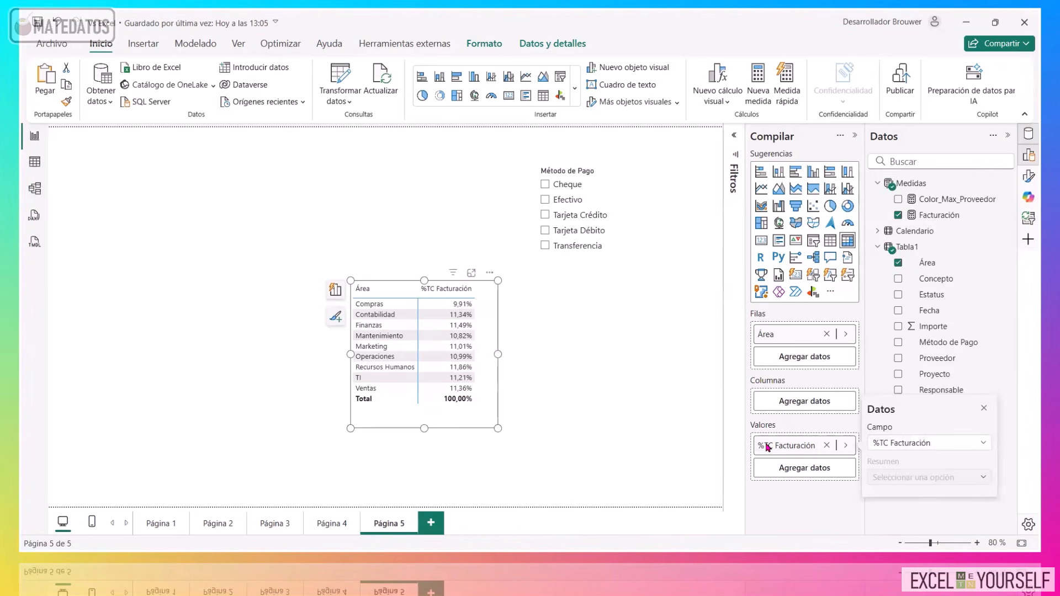
right_click(766, 445)
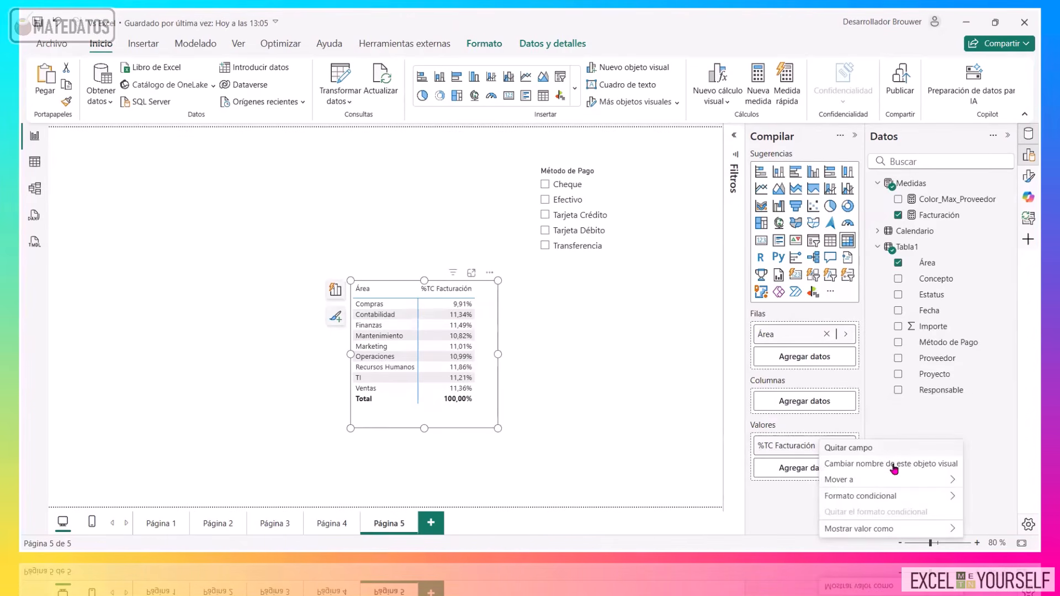
mouse_move(892, 492)
click(723, 521)
drag(783, 128, 933, 176)
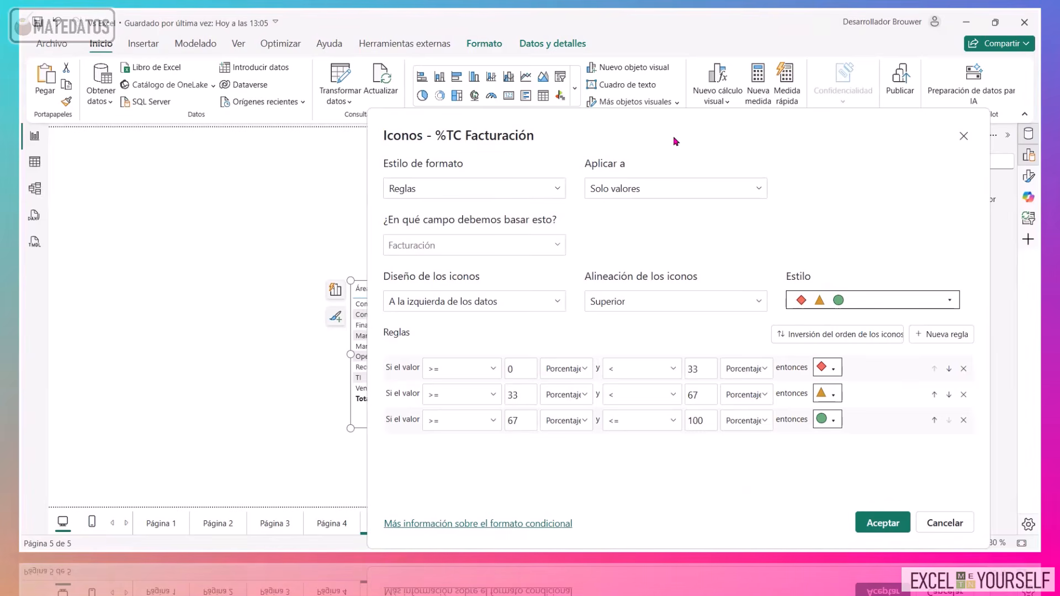
drag(674, 137, 663, 126)
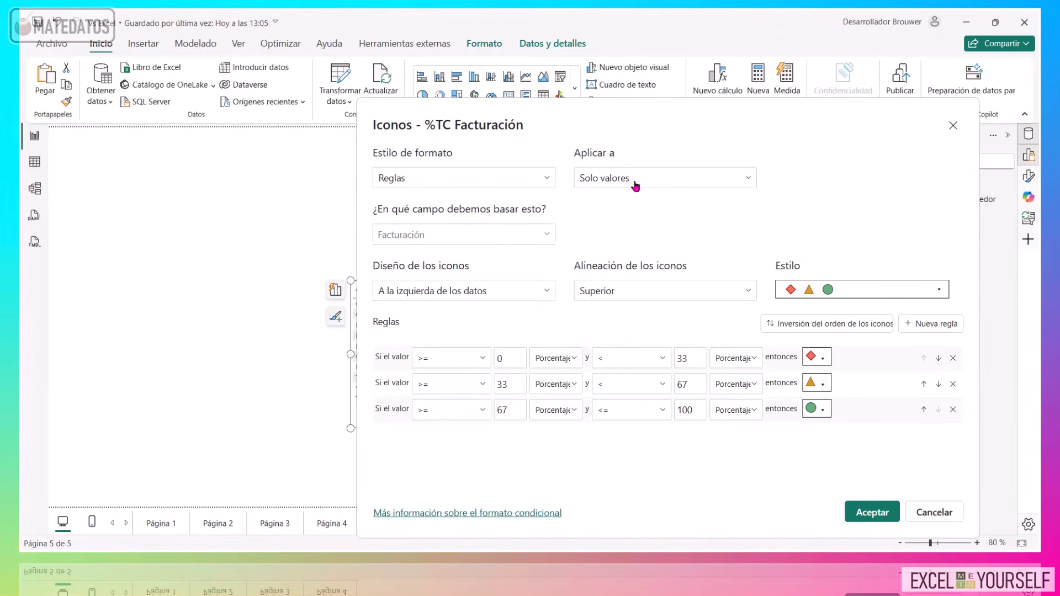
drag(657, 130, 801, 160)
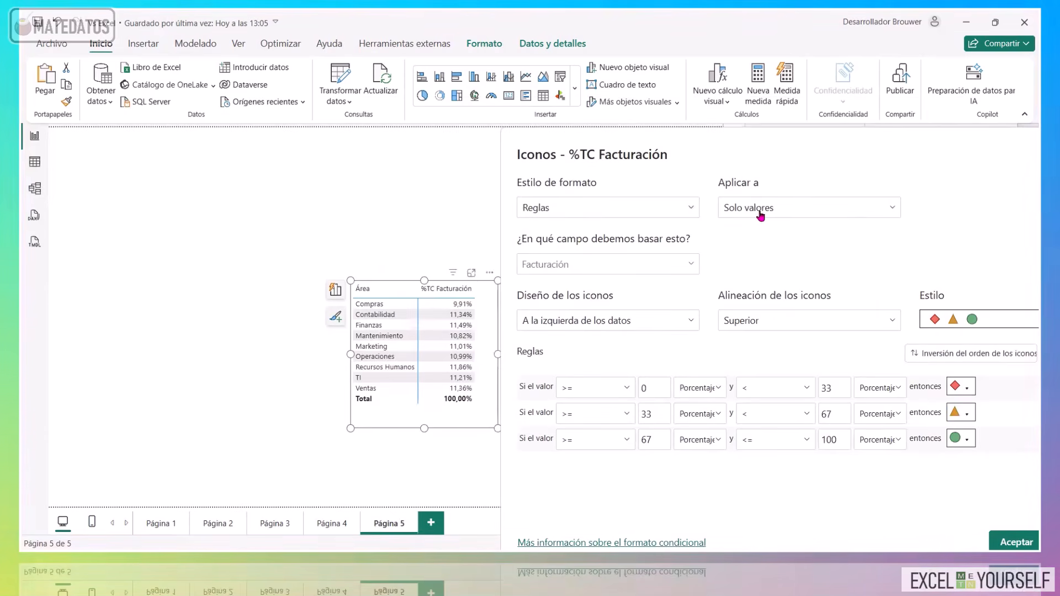
Try applying the icons to Valores y totales and Solo totales, and return the scope to Solo valores.
click(755, 213)
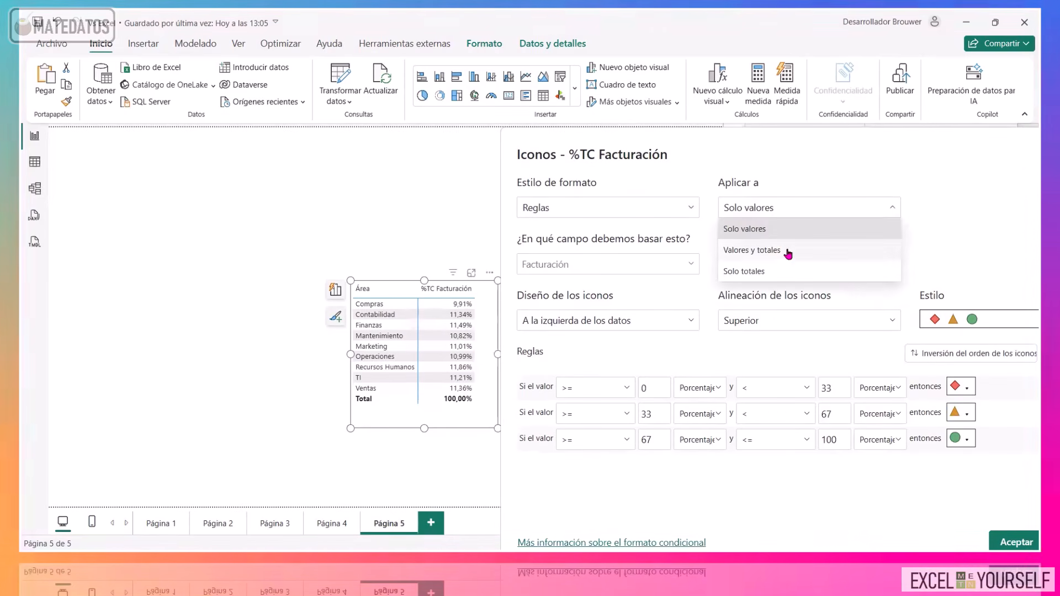
click(779, 251)
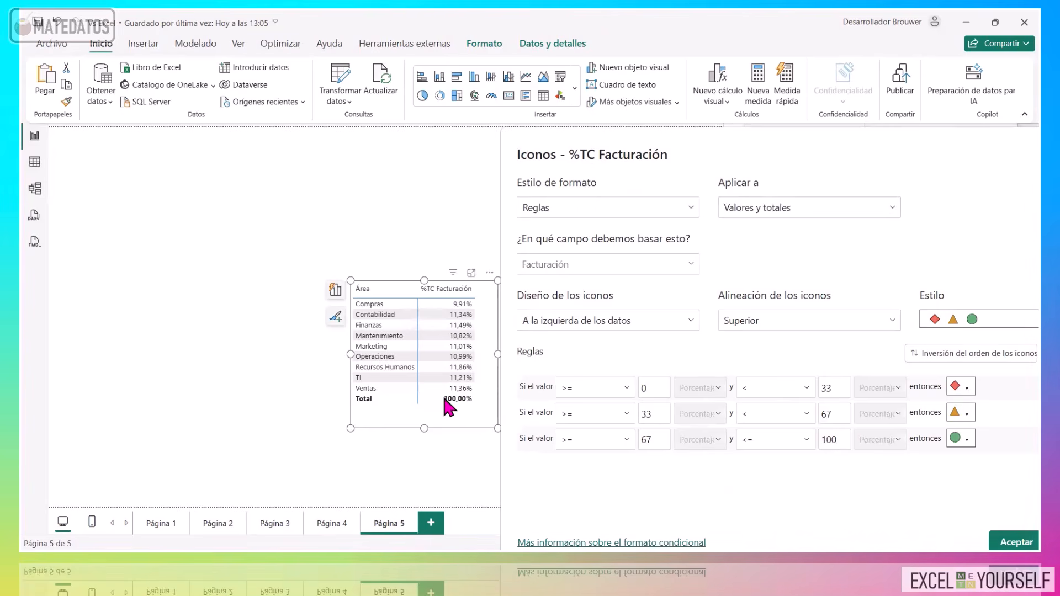
click(773, 209)
click(754, 273)
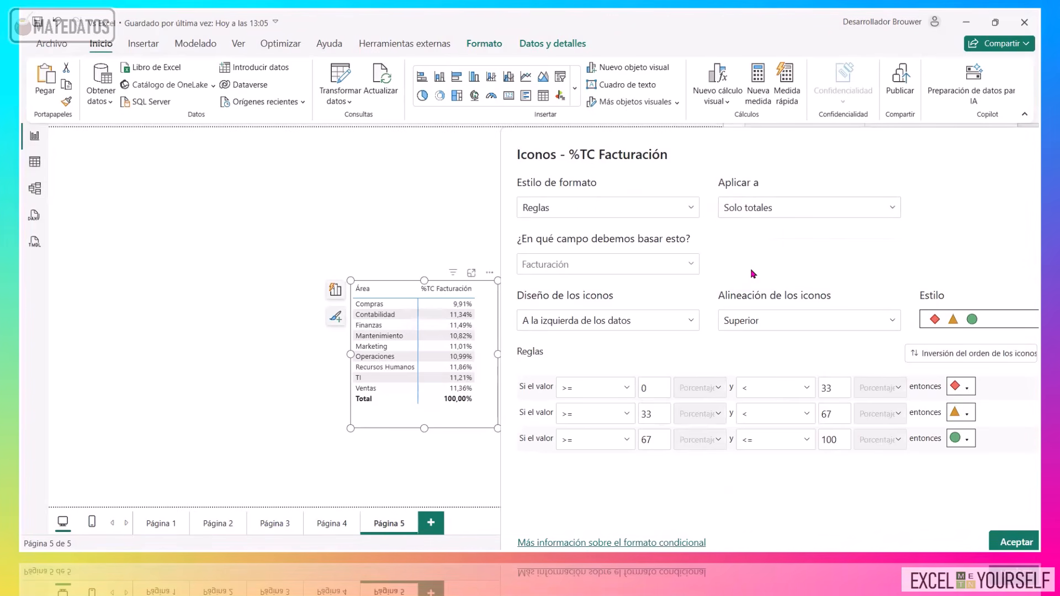
click(759, 215)
click(767, 230)
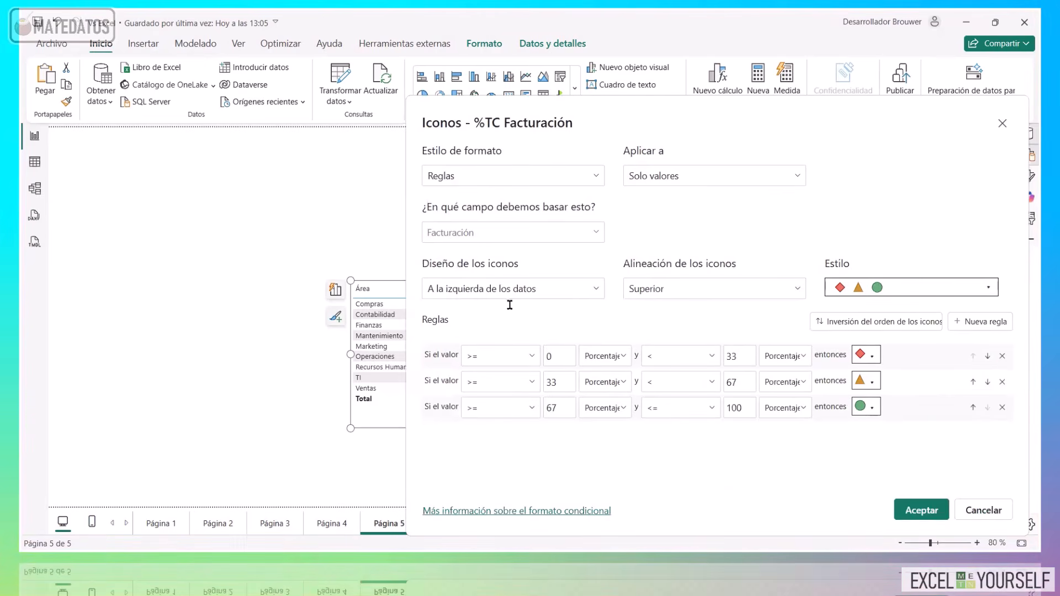
Set the lower-bound type of all three red-diamond, triangle and circle icon rules to Número.
click(605, 356)
click(599, 378)
click(605, 382)
click(608, 404)
click(606, 412)
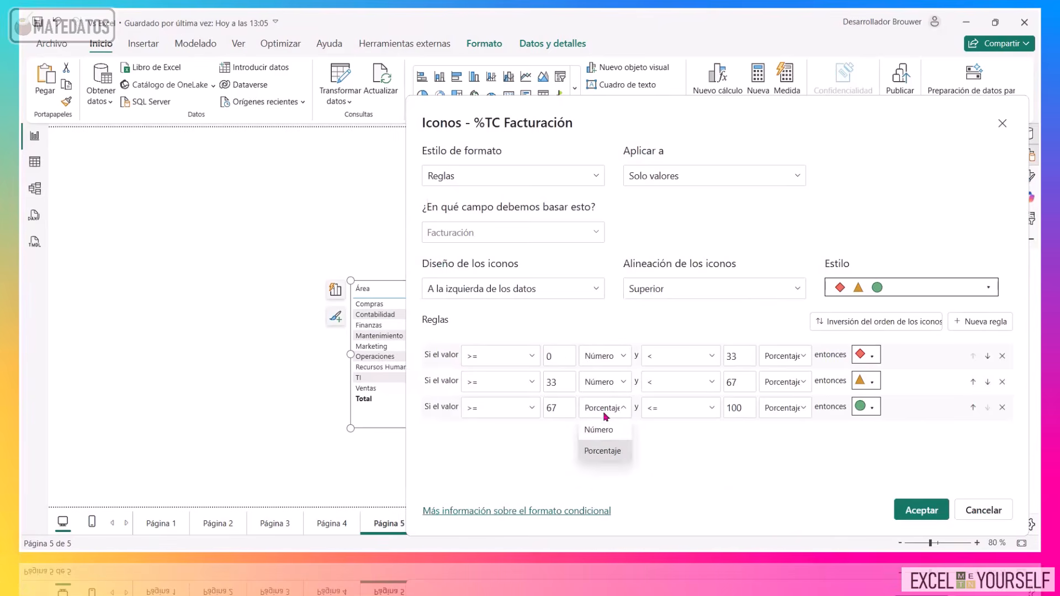
click(602, 435)
Set the upper-bound type of all three red-diamond, triangle and circle icon rules to Número.
click(781, 356)
click(775, 379)
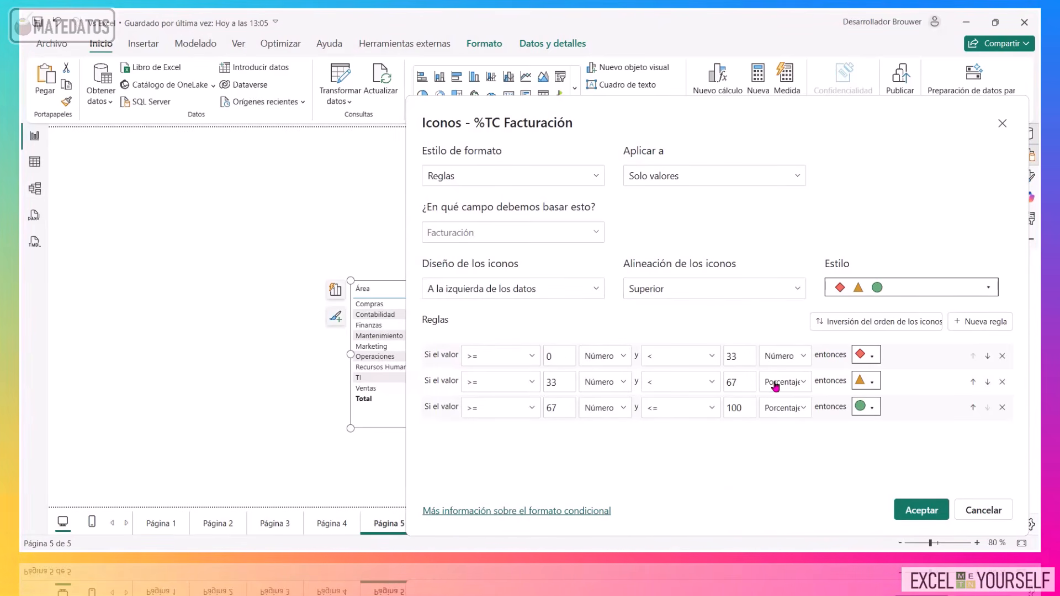
click(773, 382)
click(774, 407)
click(783, 408)
click(775, 432)
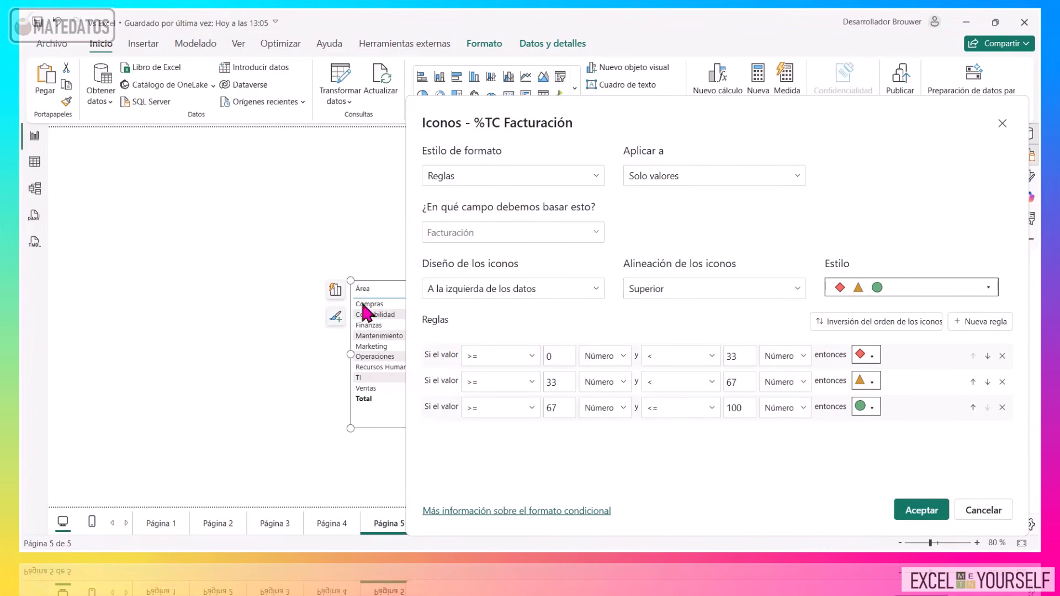
Look through the icon style sets offered for the %TC Facturación rules.
drag(657, 111, 757, 134)
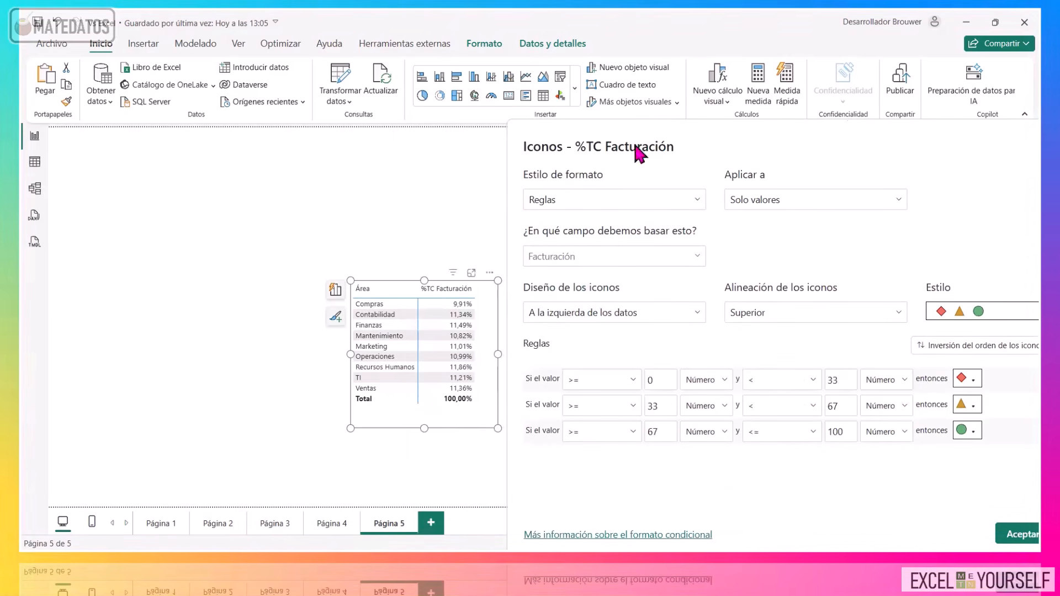
drag(635, 146, 456, 139)
click(860, 301)
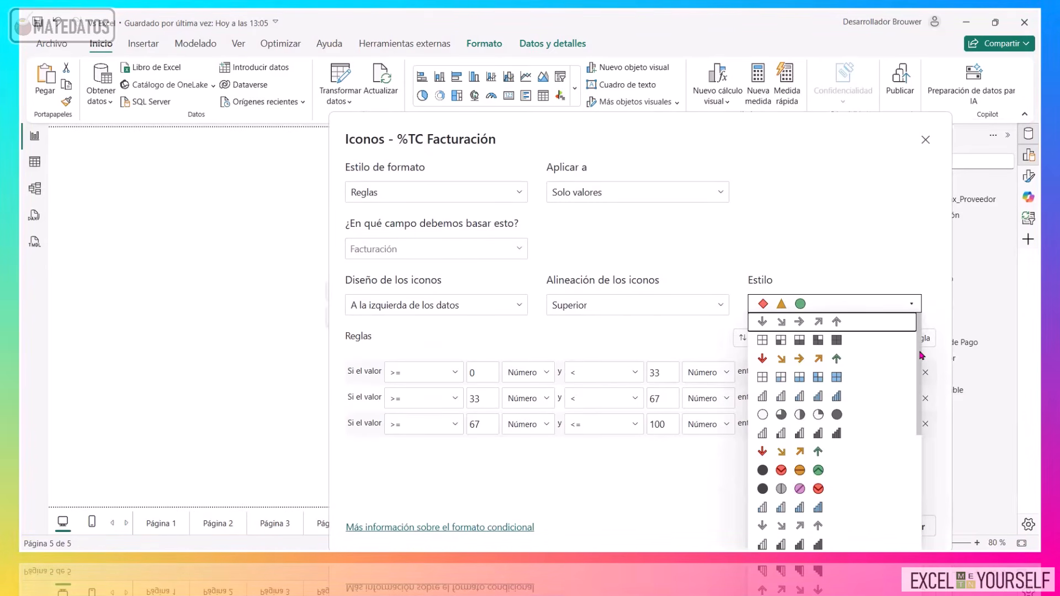
scroll(906, 409, down, 3)
scroll(905, 409, down, 4)
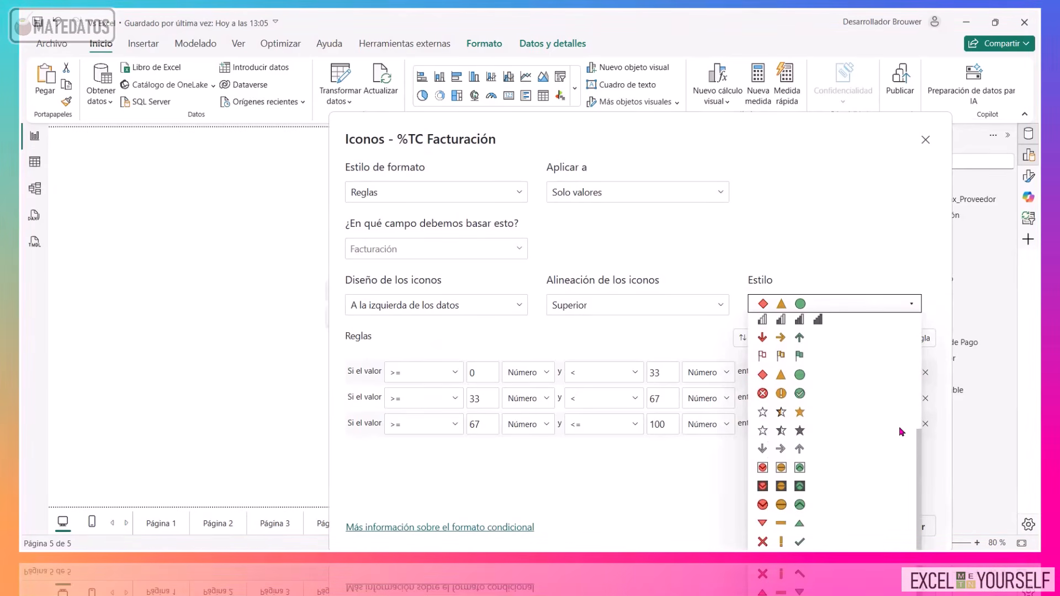
scroll(899, 426, up, 8)
scroll(899, 375, down, 3)
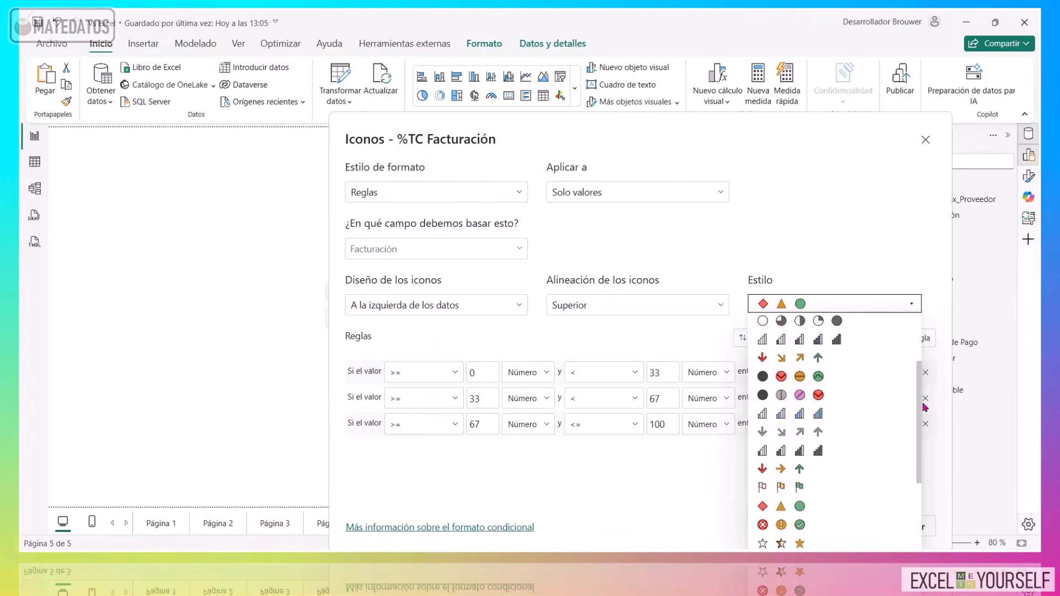
scroll(918, 410, down, 6)
scroll(915, 353, up, 10)
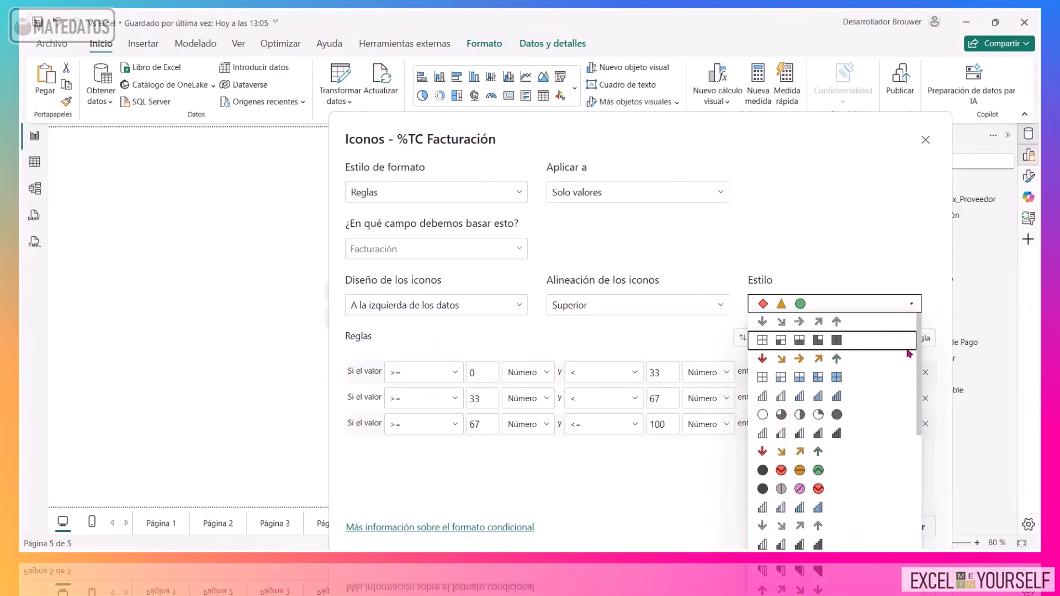
Try the five-icon grey box style and the four-icon circle style for the rules.
click(877, 340)
click(884, 304)
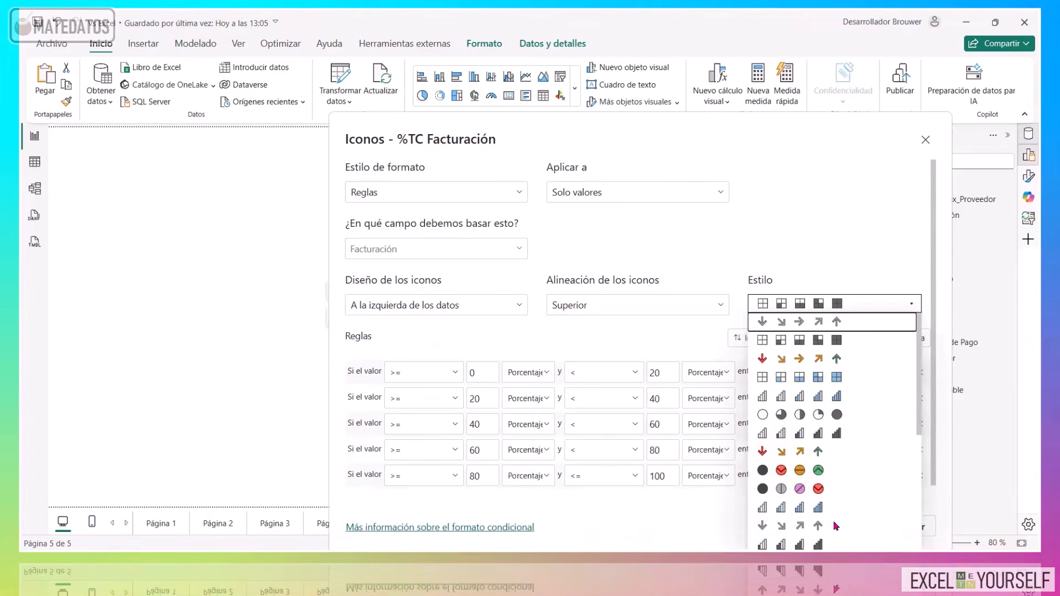
click(795, 471)
Set the icon style to the red cross, yellow exclamation mark and green check mark set.
click(883, 304)
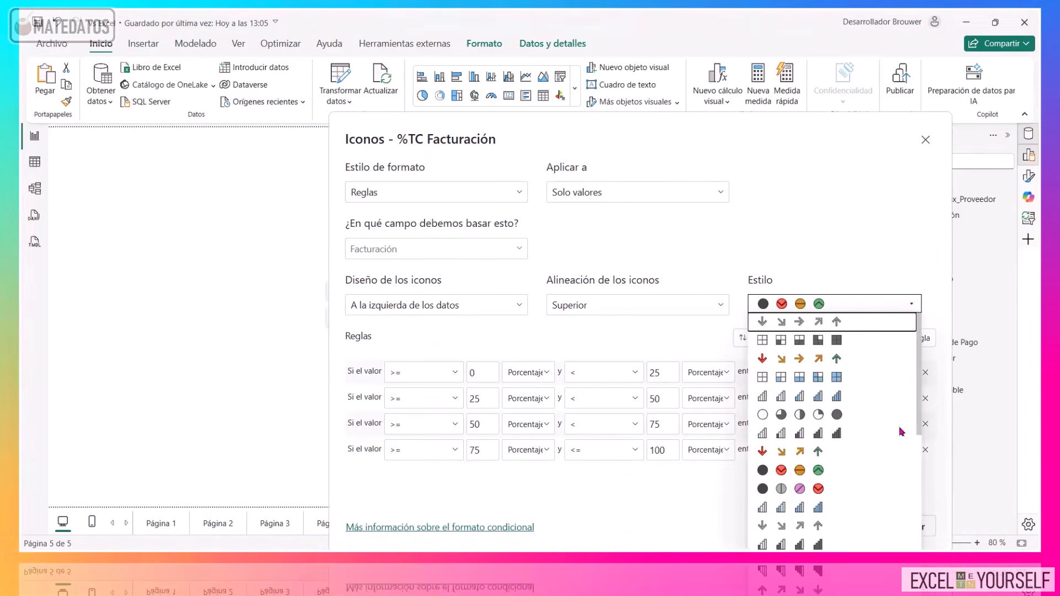
drag(917, 375, 907, 501)
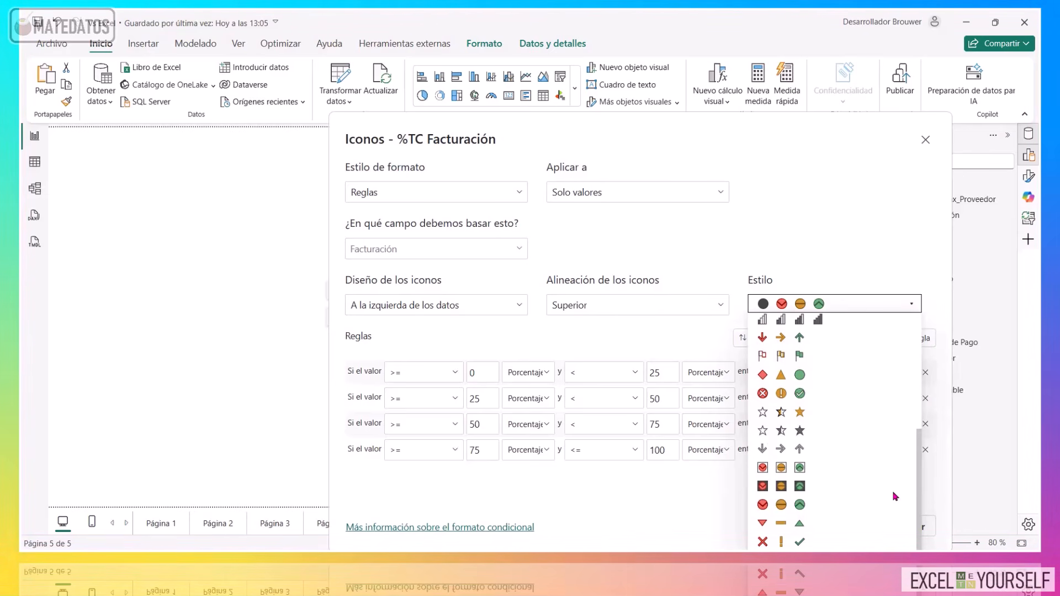
click(812, 542)
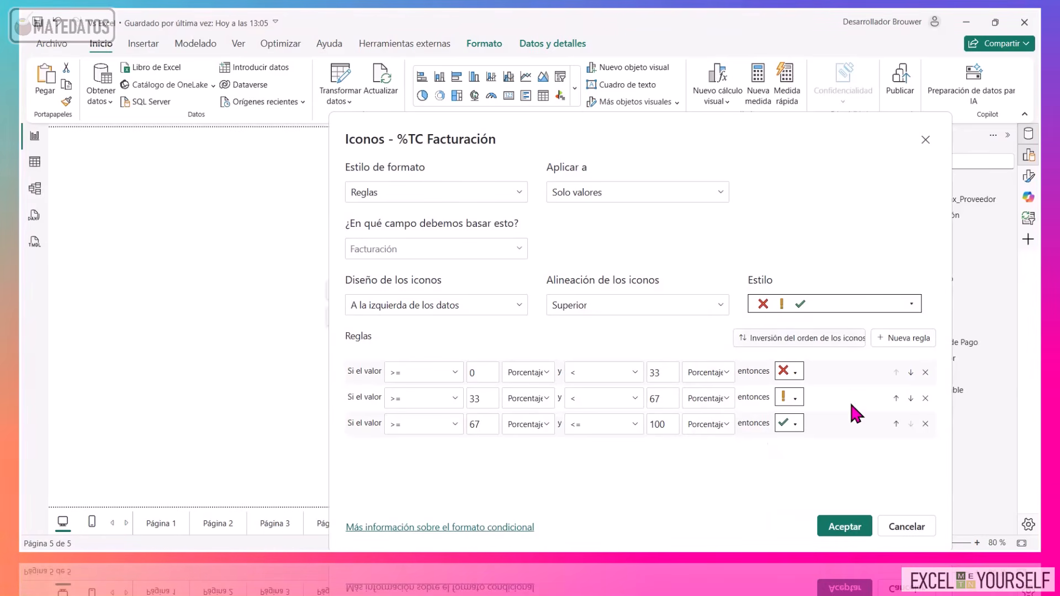
Change the lower-bound type of the cross, exclamation mark and check mark rules to Número.
click(527, 373)
click(521, 394)
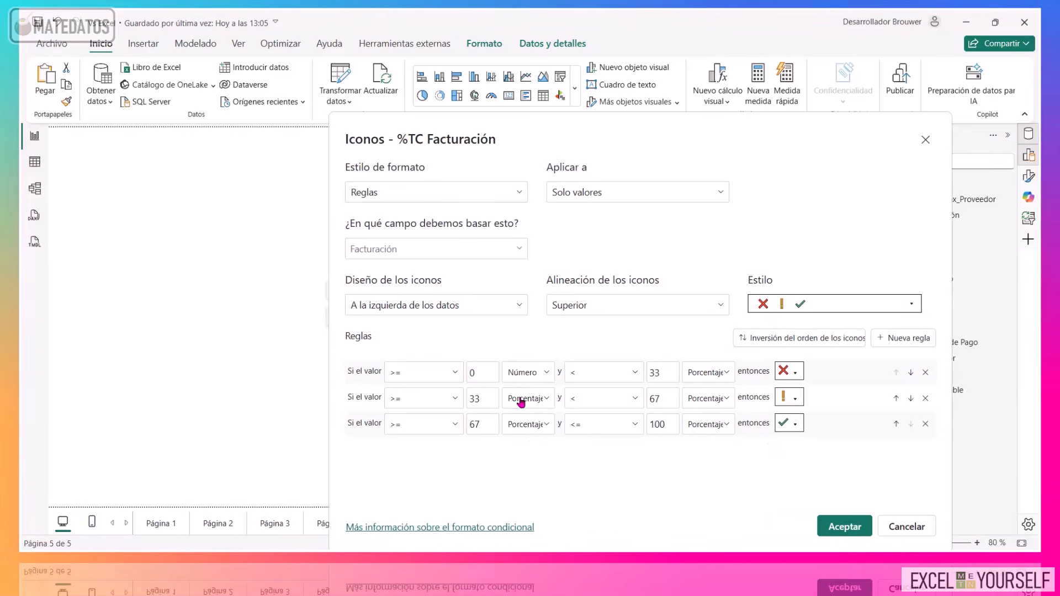
click(524, 398)
click(521, 420)
click(523, 425)
click(521, 446)
Change the upper-bound type of the cross, exclamation mark and check mark rules to Número.
click(707, 373)
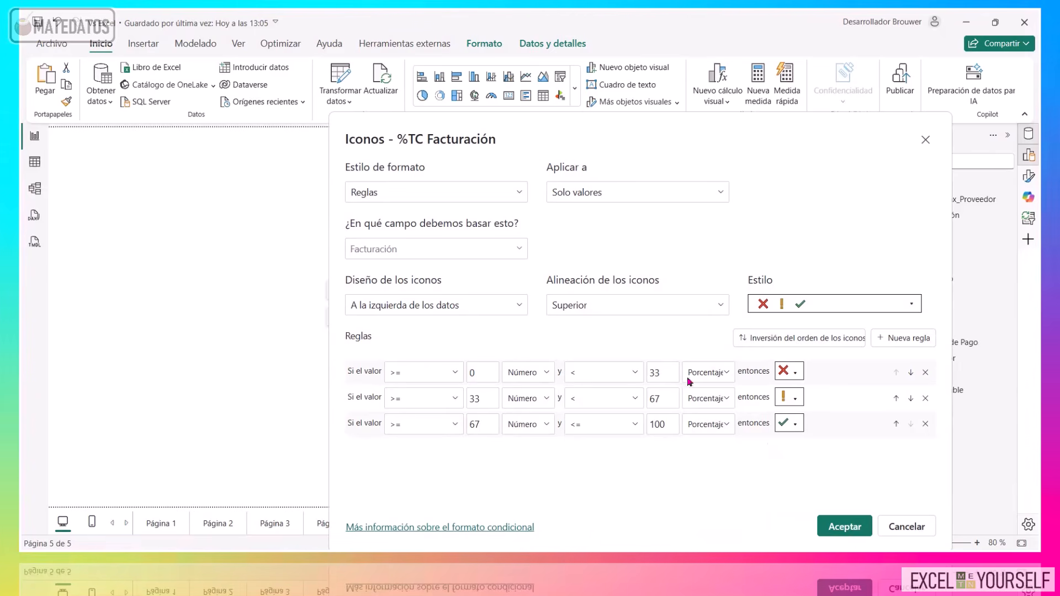
click(702, 394)
click(708, 398)
click(703, 420)
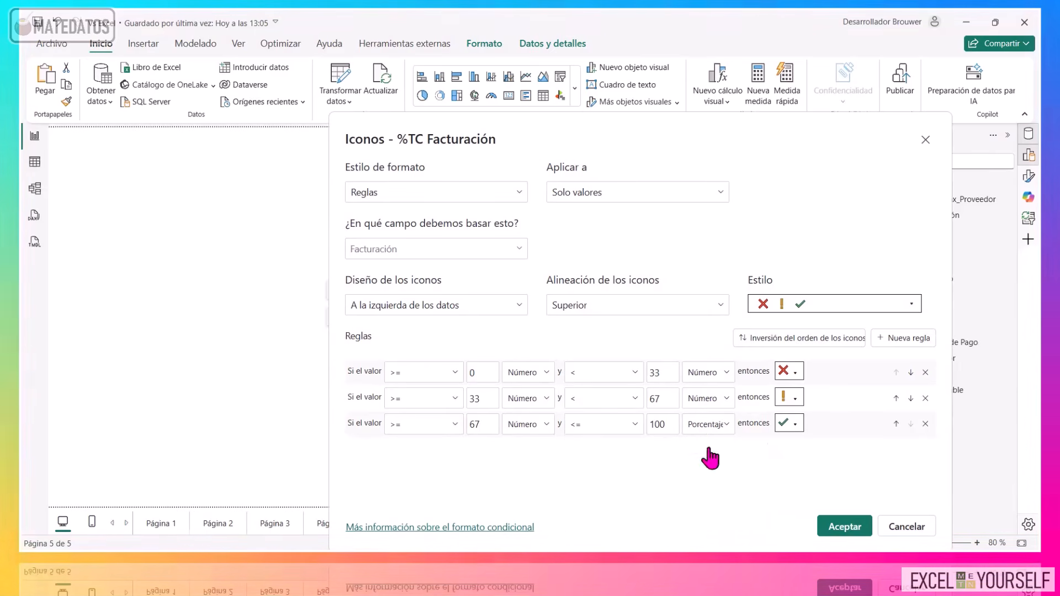
click(707, 423)
click(703, 445)
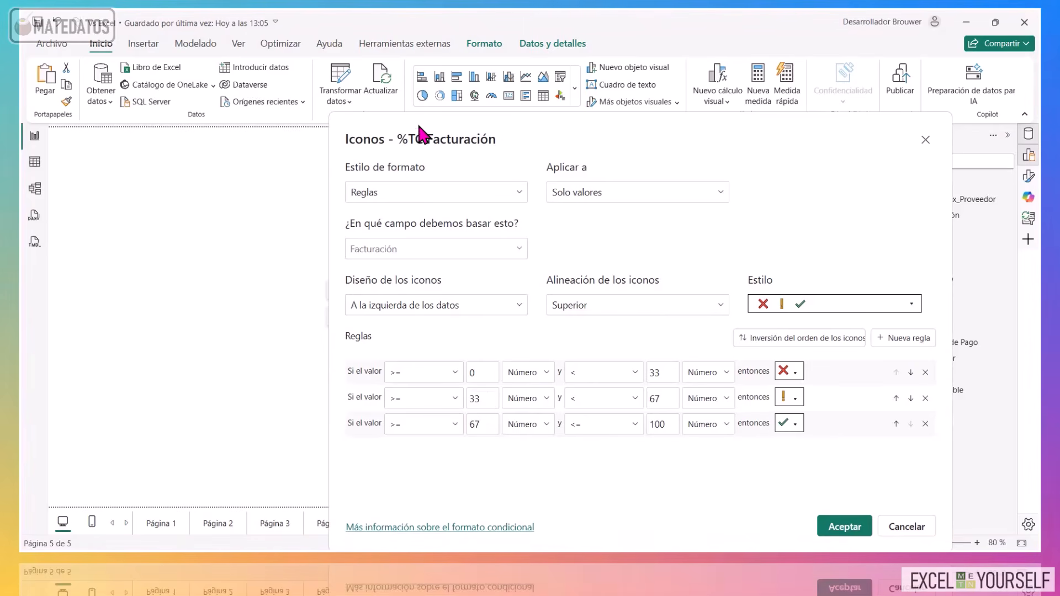
Set the red cross rule to run from the minimum (Mín.) to below 0,9.
drag(432, 130, 603, 139)
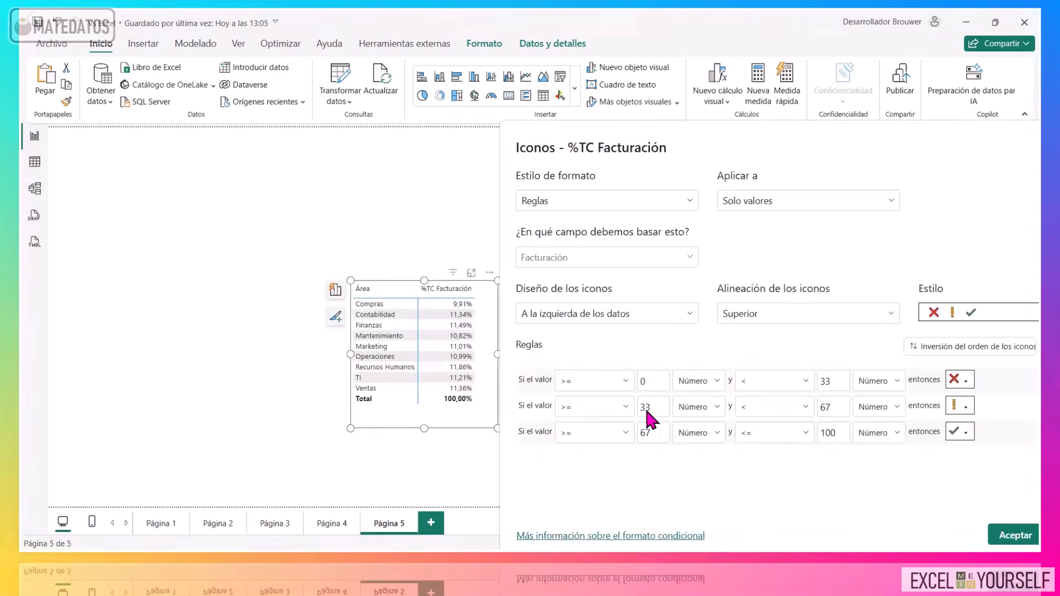
click(655, 384)
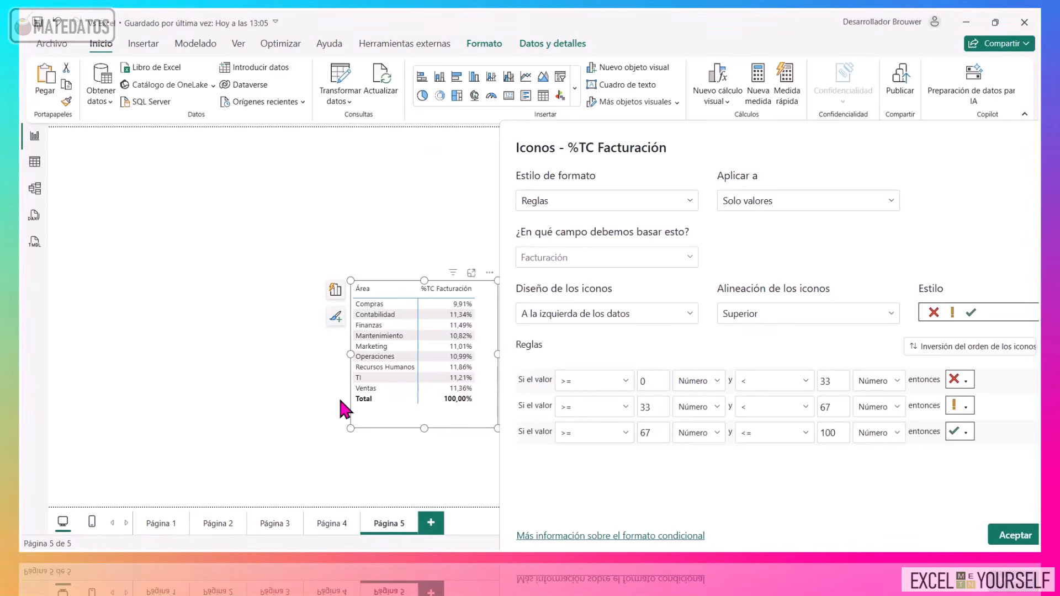
double_click(644, 381)
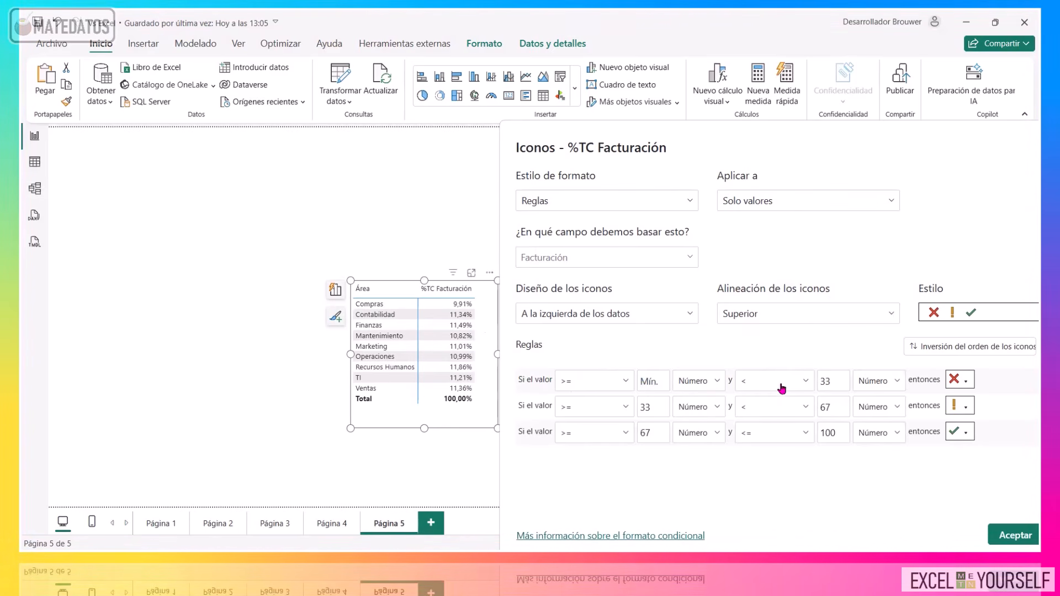
drag(844, 385, 743, 374)
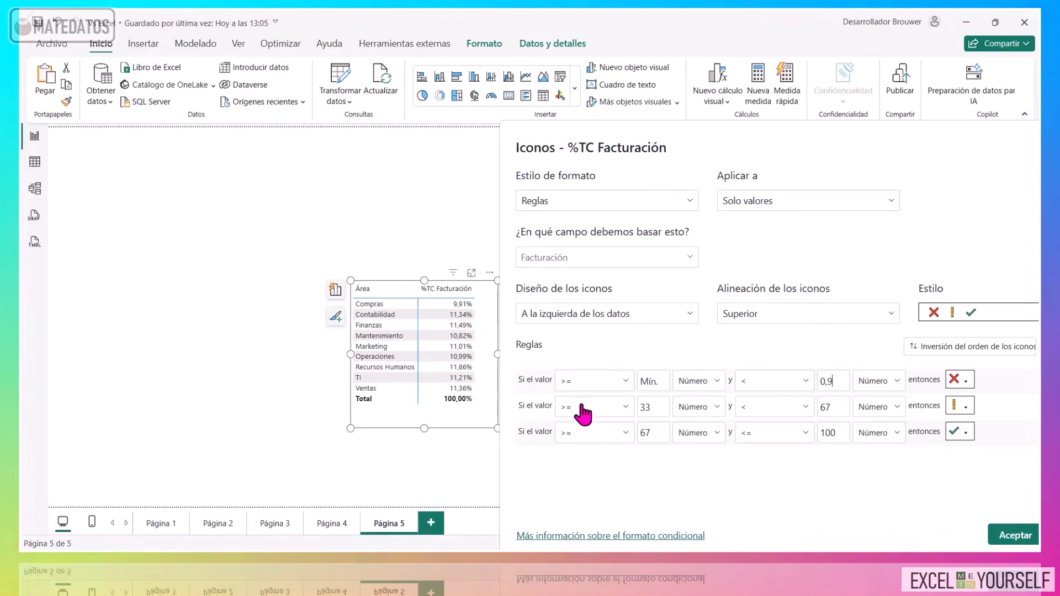
Set the yellow exclamation mark rule to run from 0,9 to below 0,1.
double_click(649, 408)
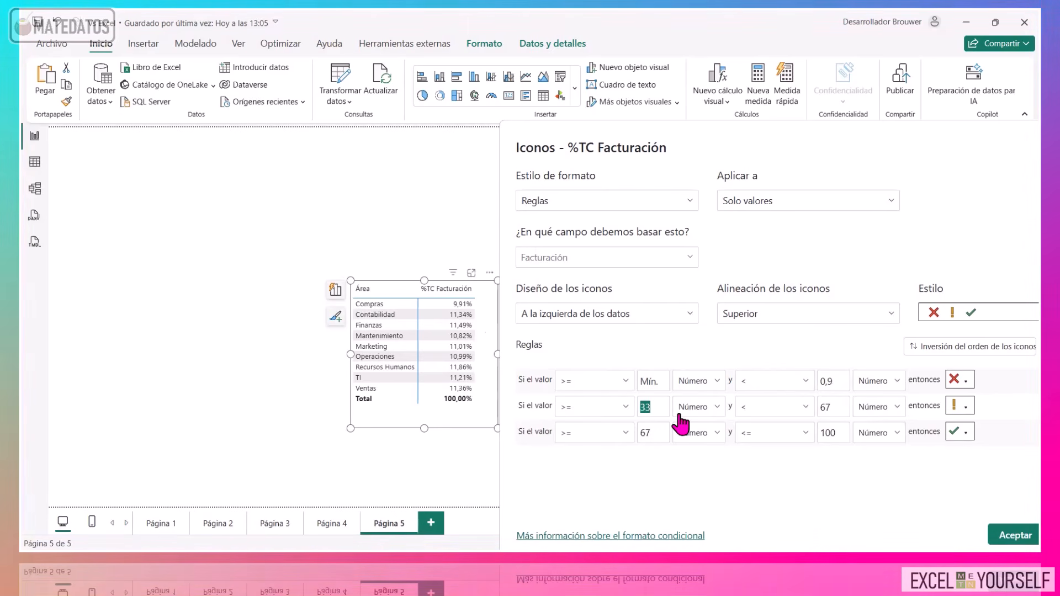
text(0,9)
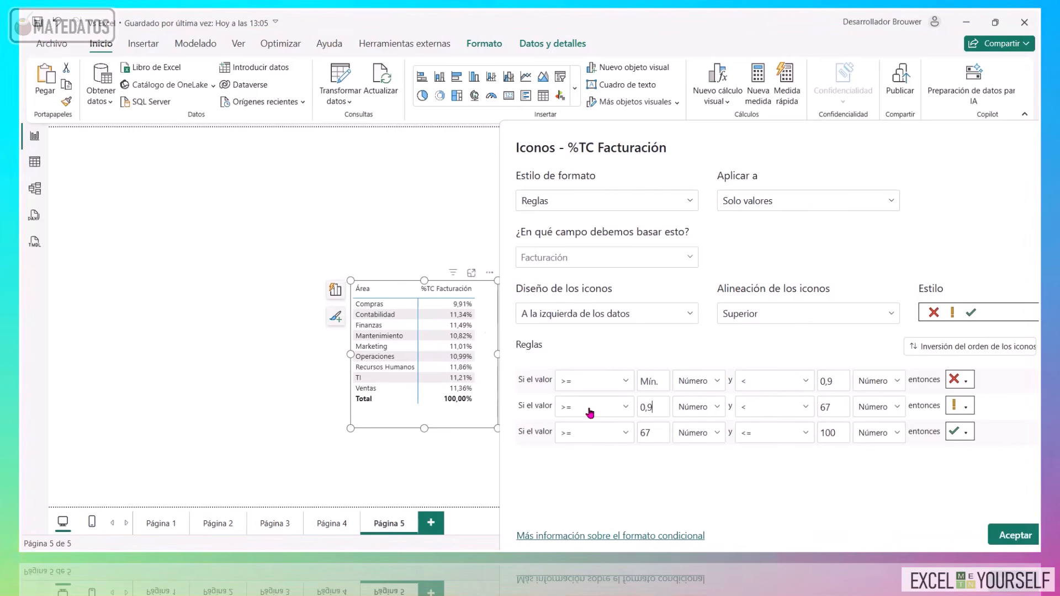
double_click(827, 407)
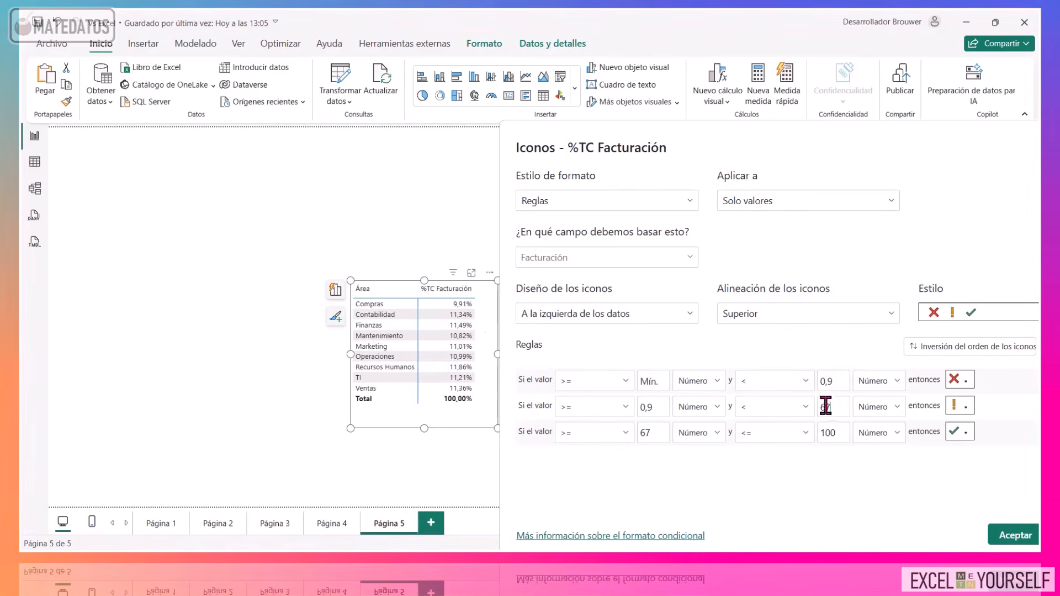
text(0,1)
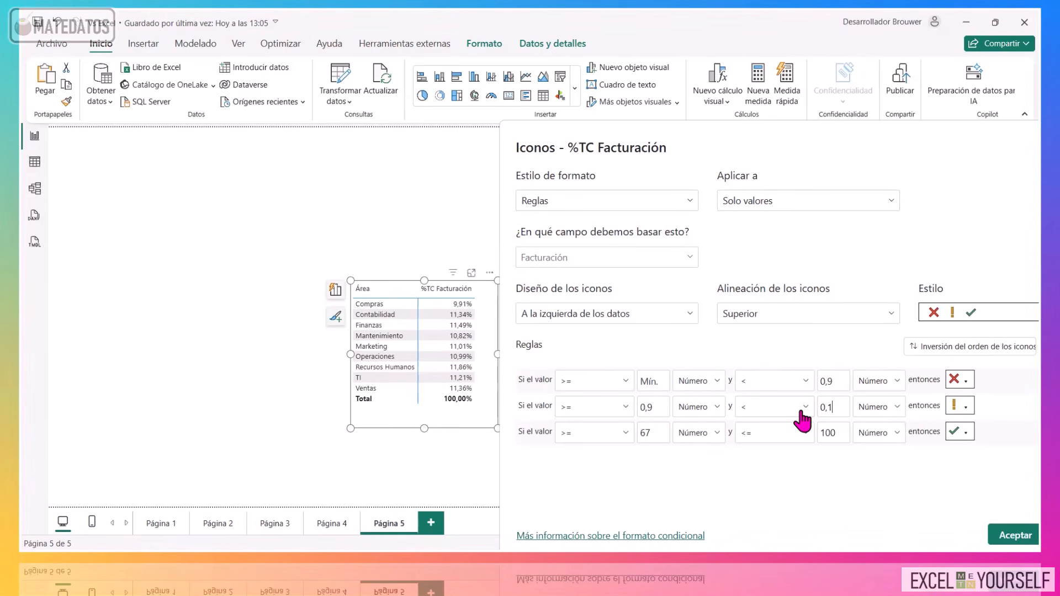
Change the exclamation mark rule's lower bound and the red cross rule's upper bound to 0,09.
click(647, 407)
key(Left)
text(0)
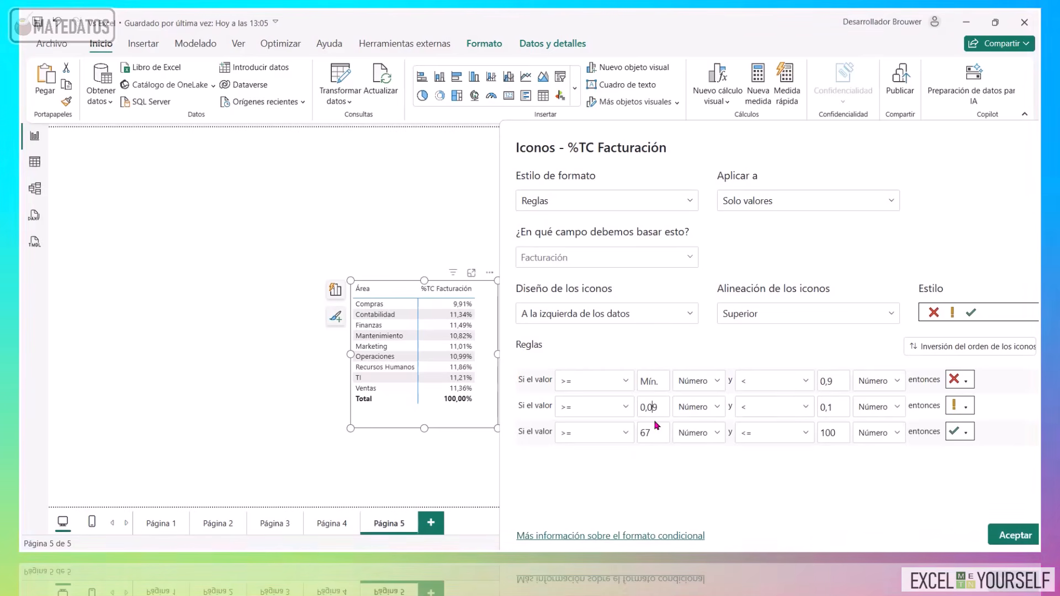
click(828, 381)
text(0)
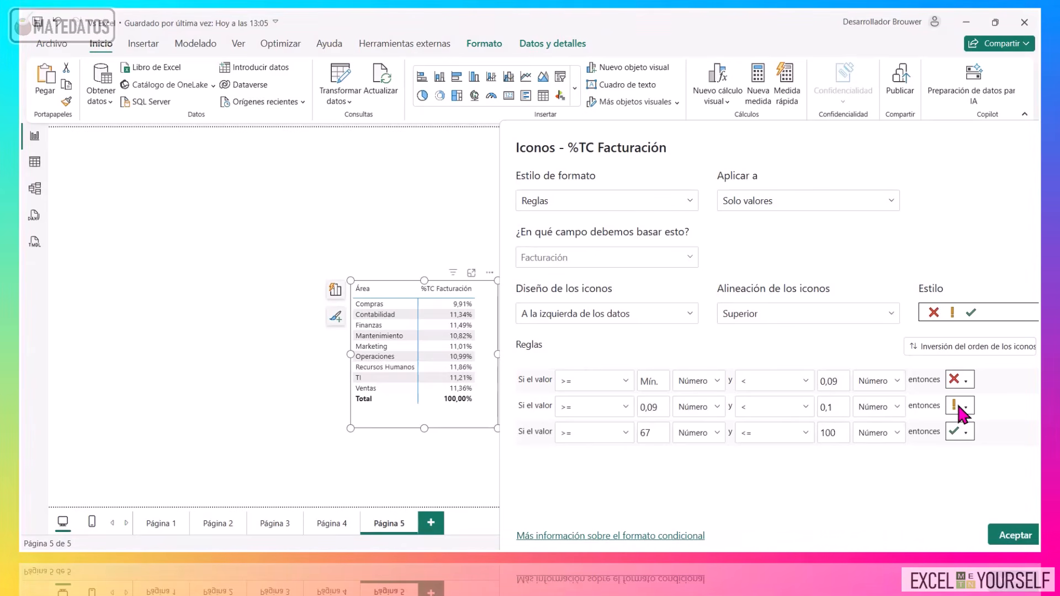
Apply the icon rules with the green check mark running from 0,1 to the maximum (Máx.), and widen the matrix slightly.
double_click(645, 432)
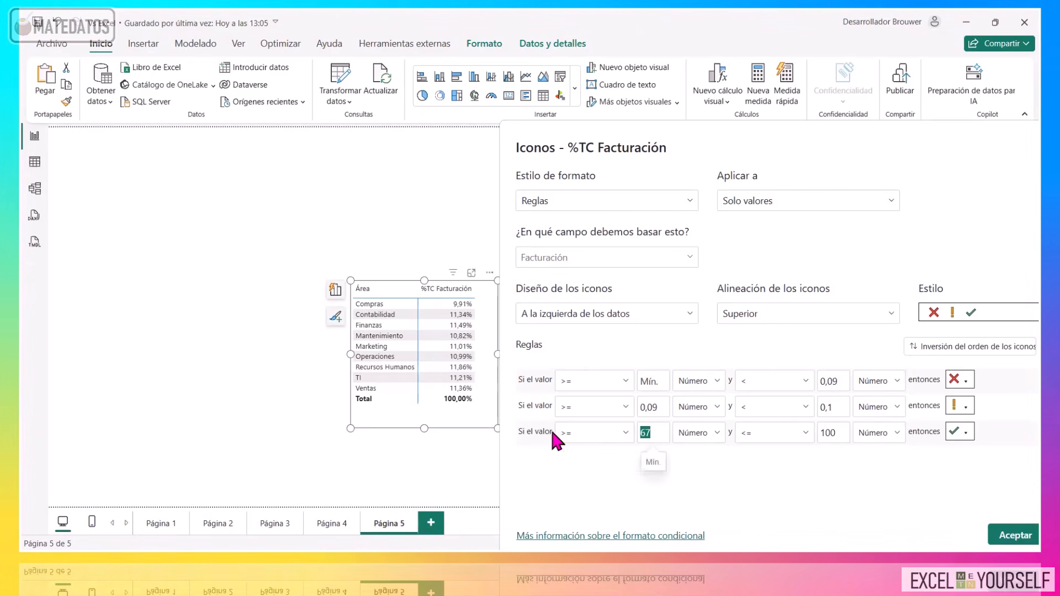
text(0,1)
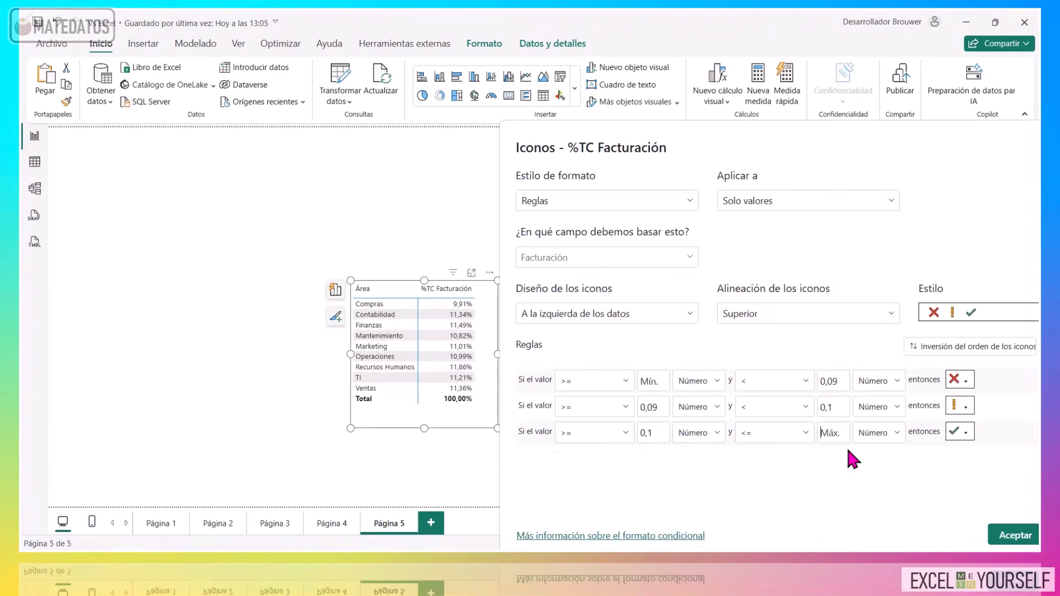
click(828, 433)
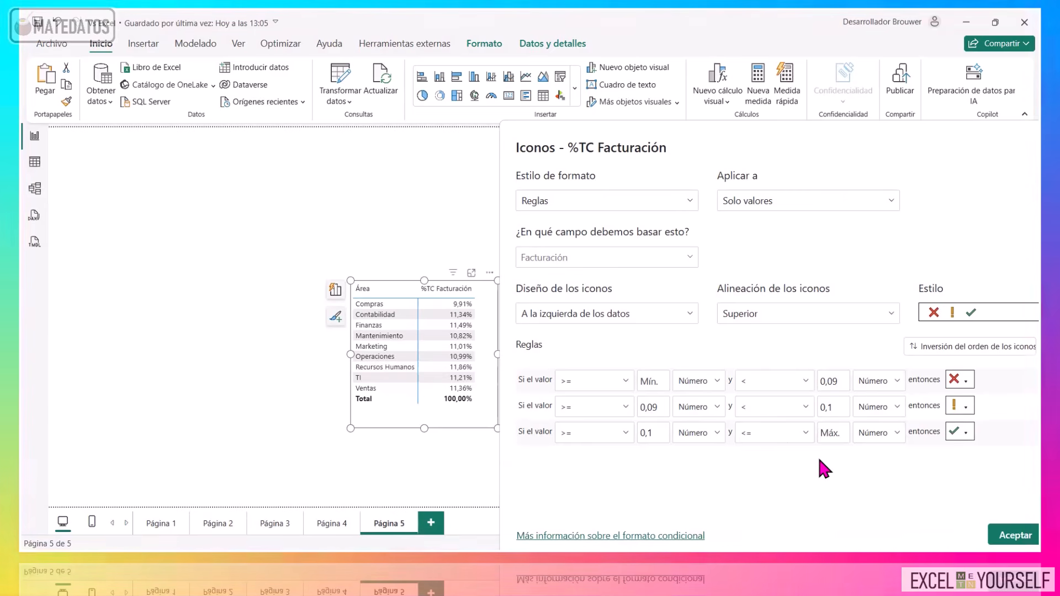
click(1003, 542)
drag(496, 357, 525, 362)
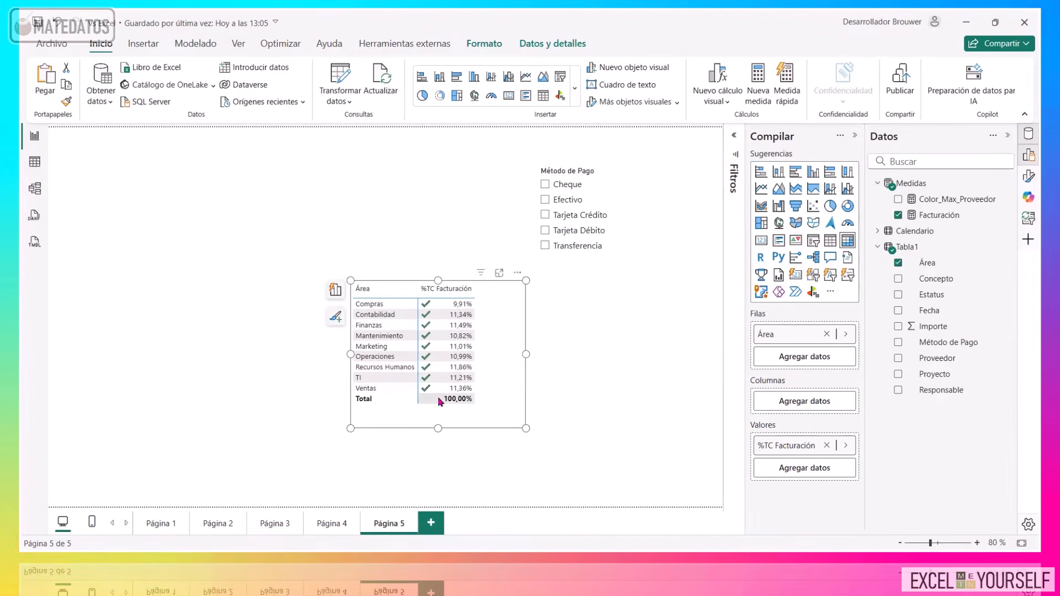
Filter the matrix by different Método de Pago values, ending on Cheque, to check how the icons respond.
click(572, 207)
click(564, 215)
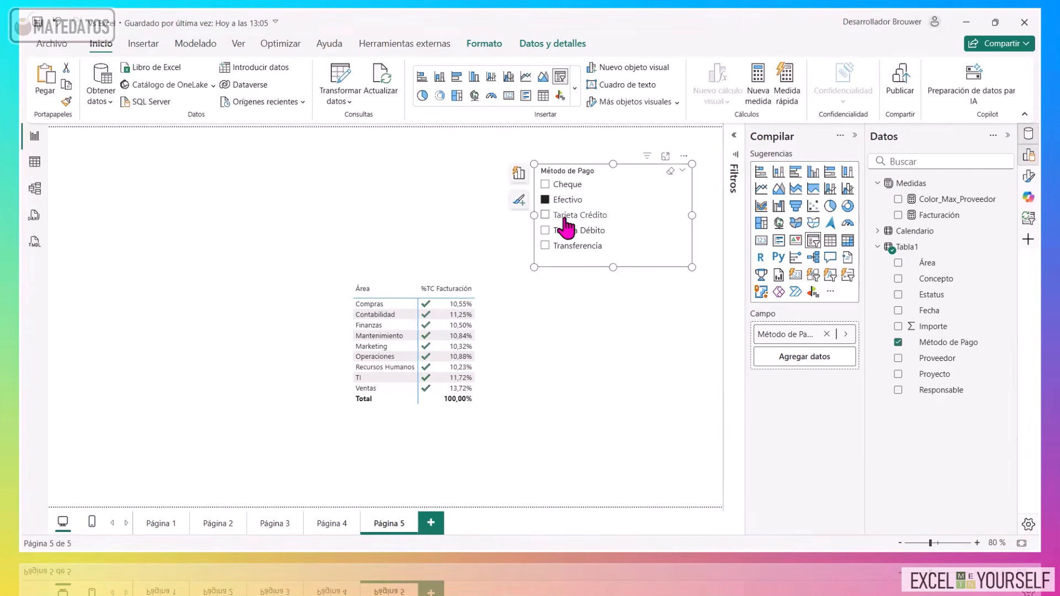
click(563, 231)
click(563, 245)
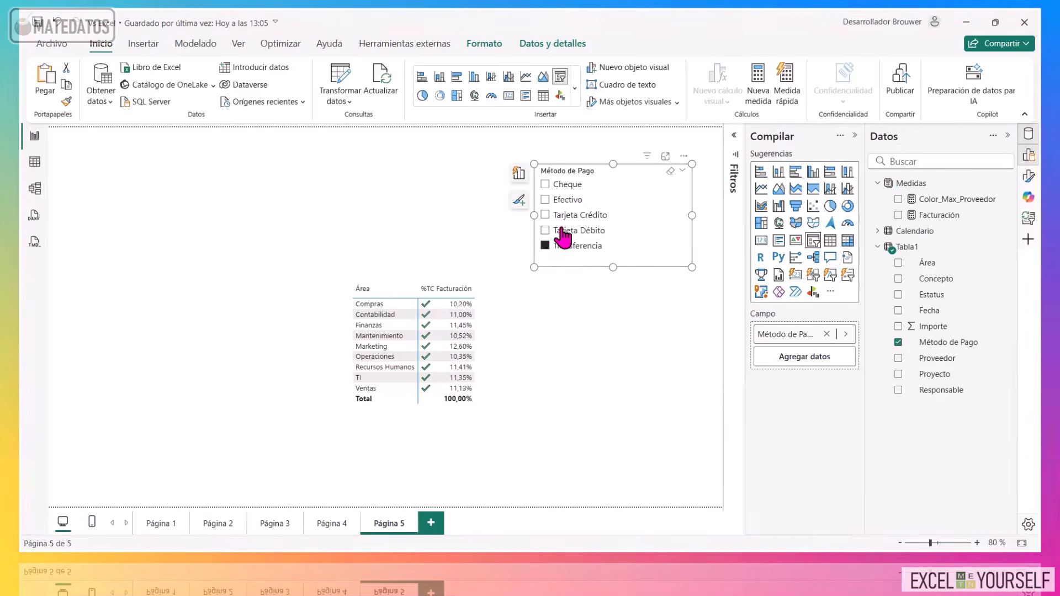
click(563, 230)
click(563, 200)
click(560, 188)
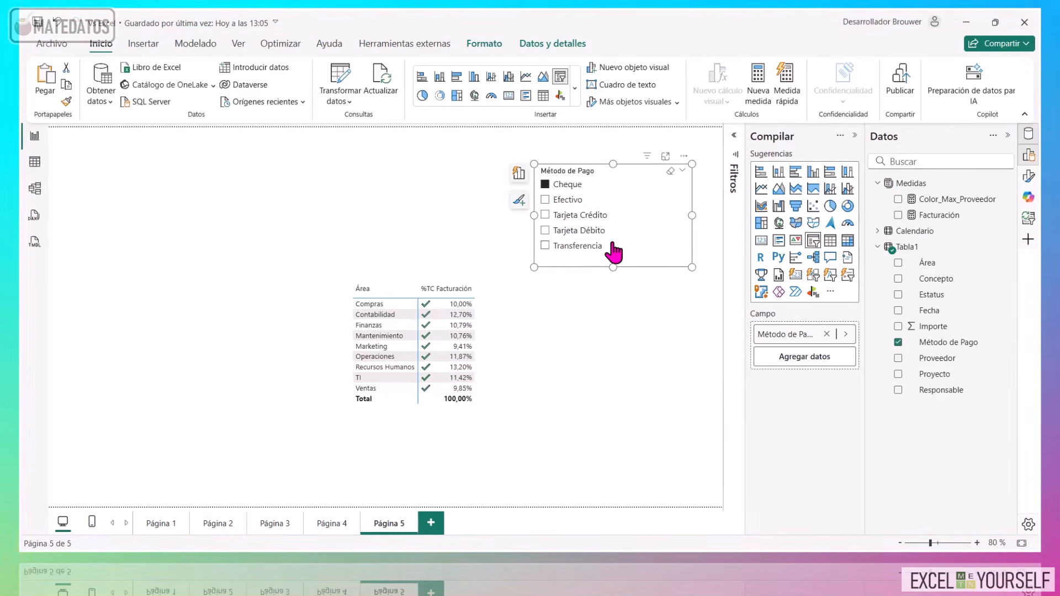
Reopen the icon rules of %TC Facturación and set the cross's lower-bound and the check mark's upper-bound type to Número.
click(505, 350)
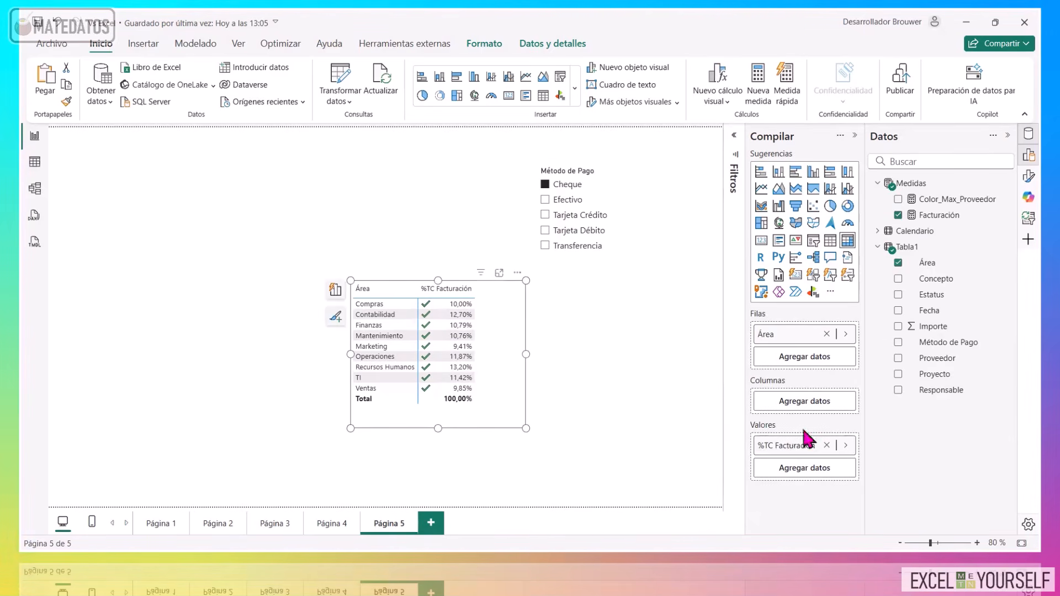
right_click(767, 446)
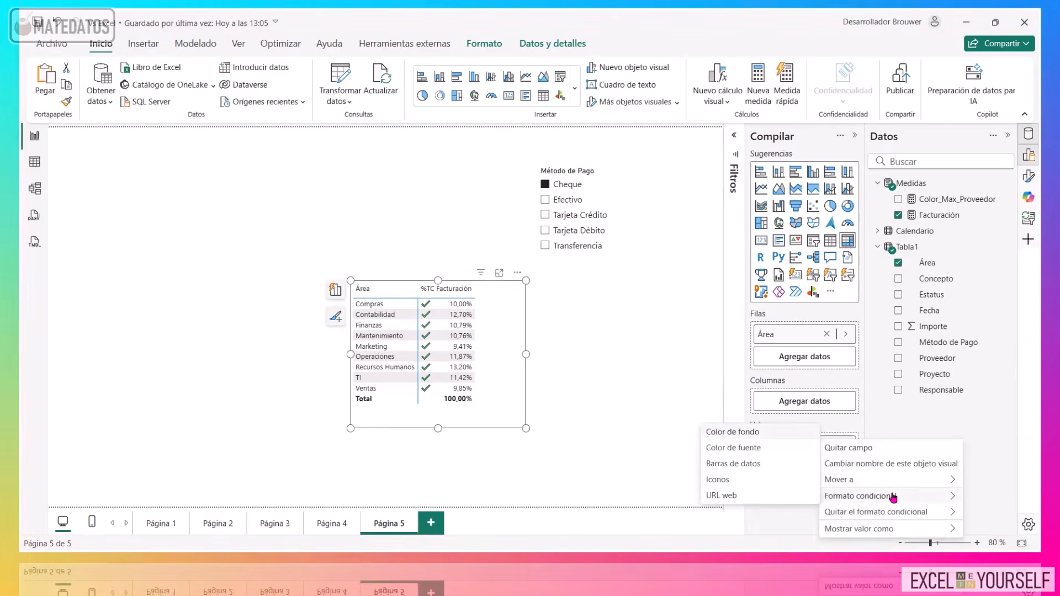
click(731, 480)
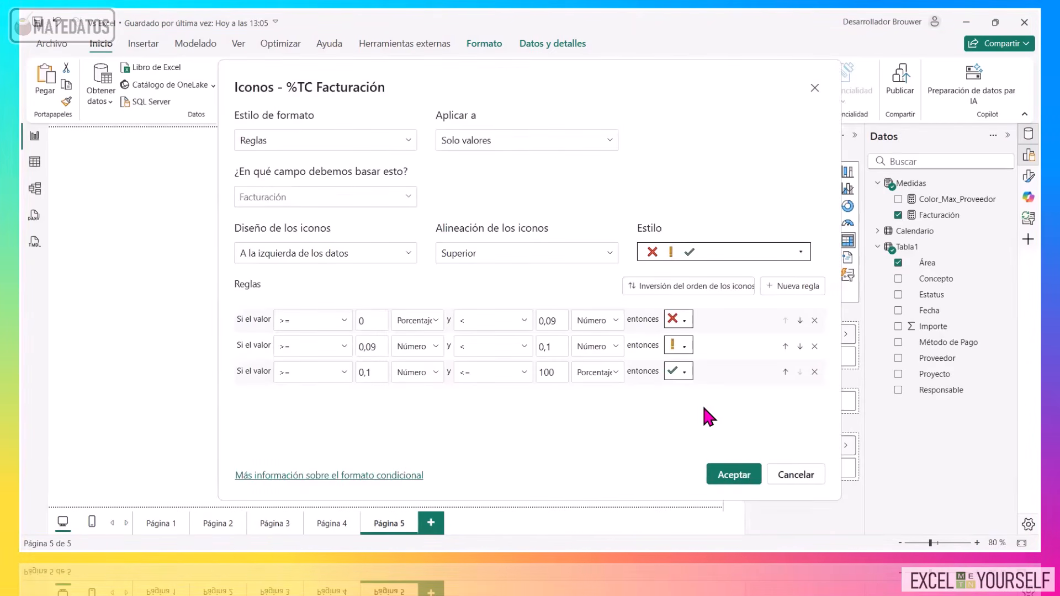
click(411, 321)
click(415, 348)
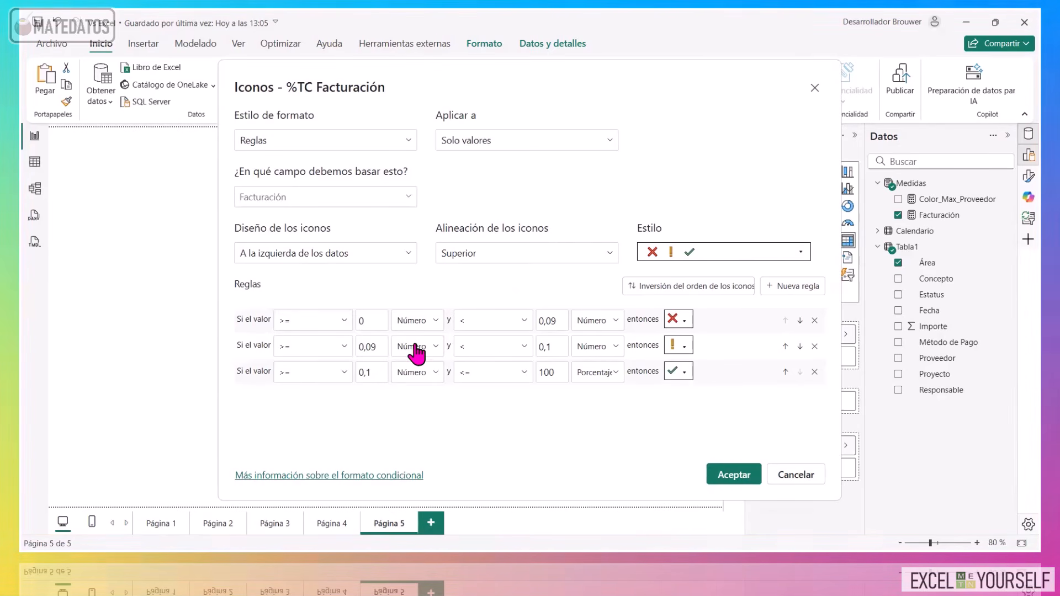
click(595, 373)
click(595, 394)
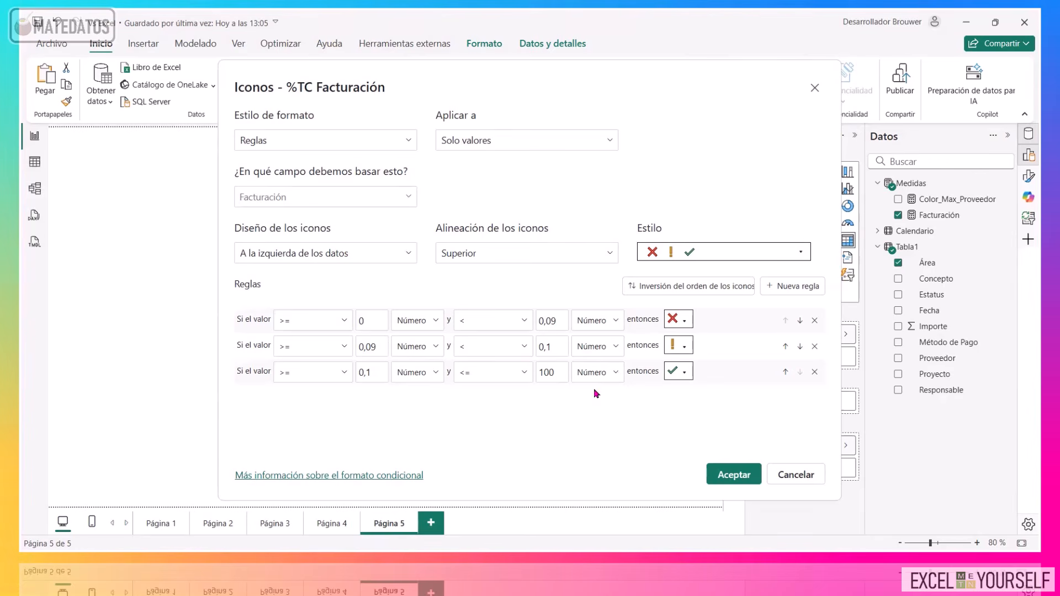
Clear the red cross's lower bound to Mín. and the check mark's upper bound to Máx., and apply the rules.
click(365, 320)
key(BackSpace)
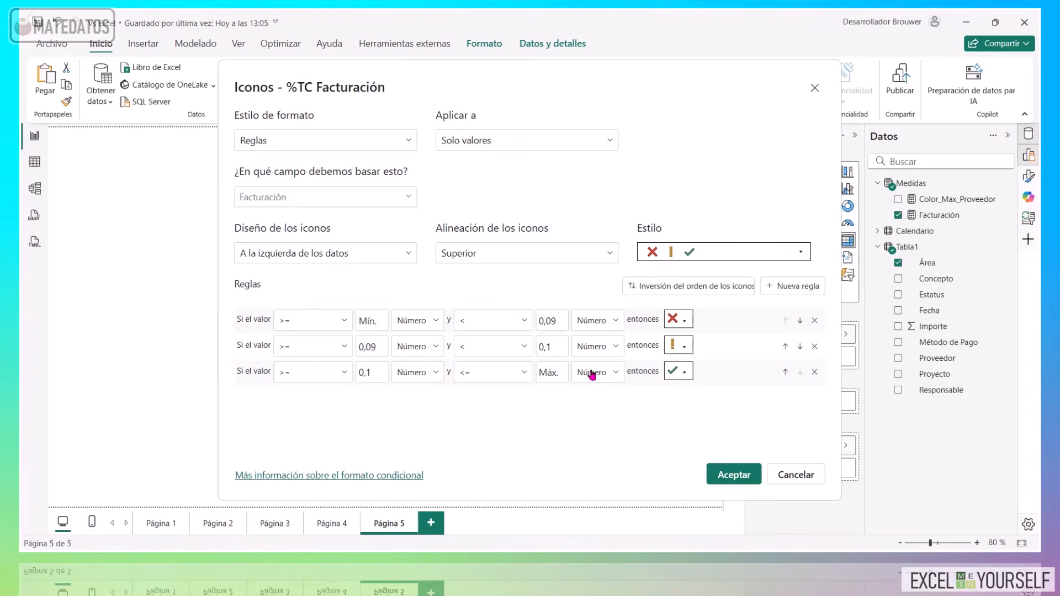
click(745, 476)
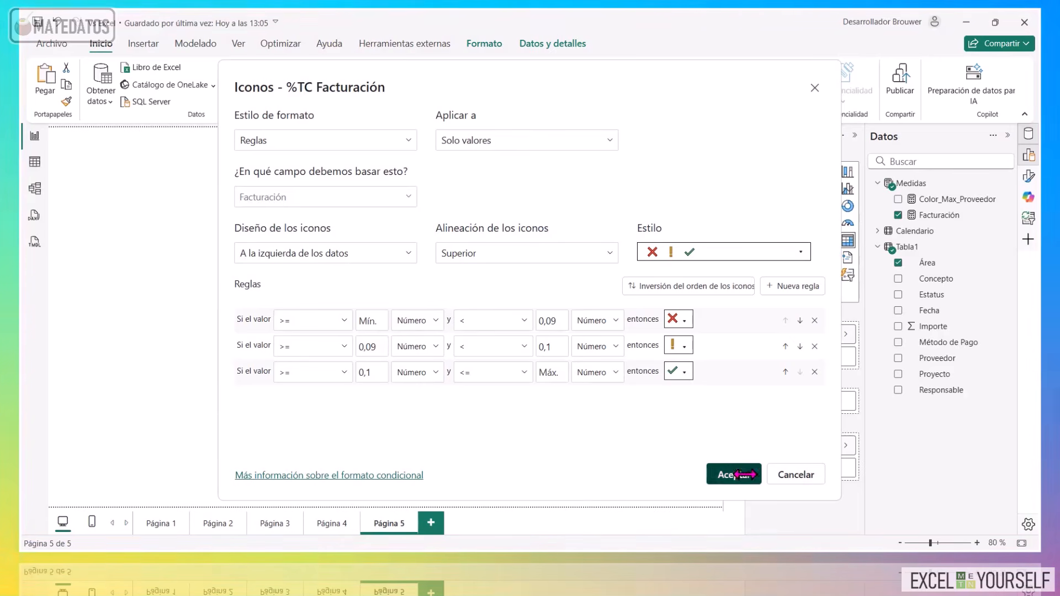
Check the icons with the payment method filtered to Tarjeta Débito and to Transferencia.
click(575, 230)
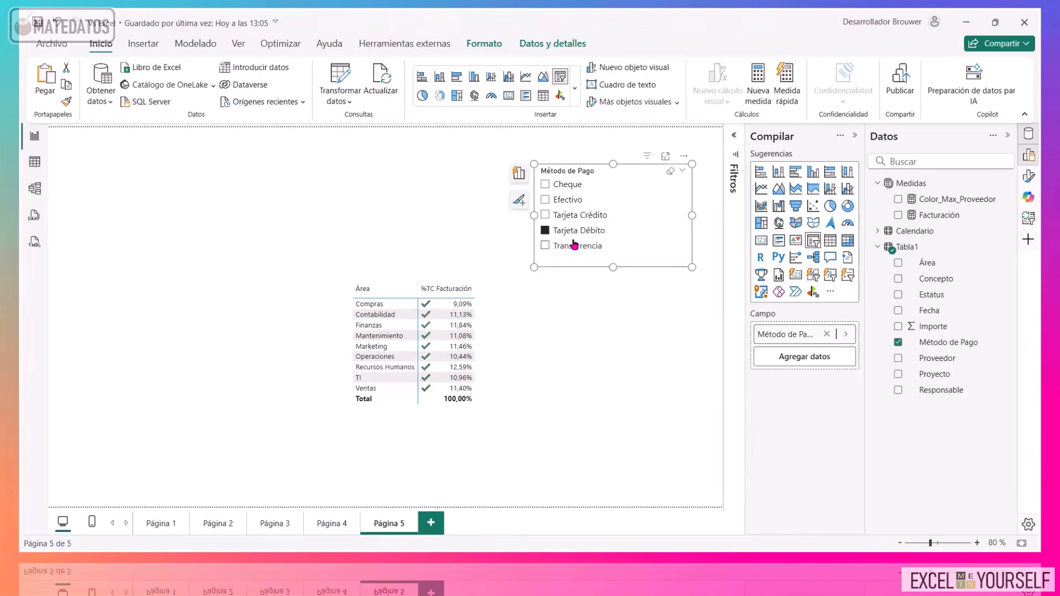
click(575, 246)
In the matrix's %TC Facturación icon rules, change the first rule's lower-bound and the last rule's upper-bound type to Número again.
click(509, 348)
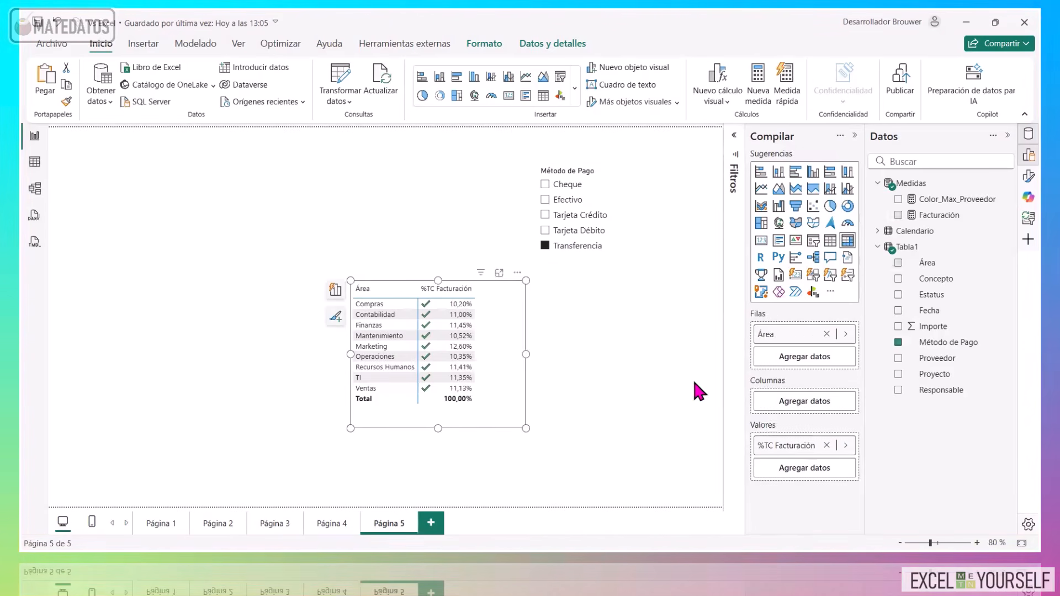
right_click(768, 444)
mouse_move(885, 500)
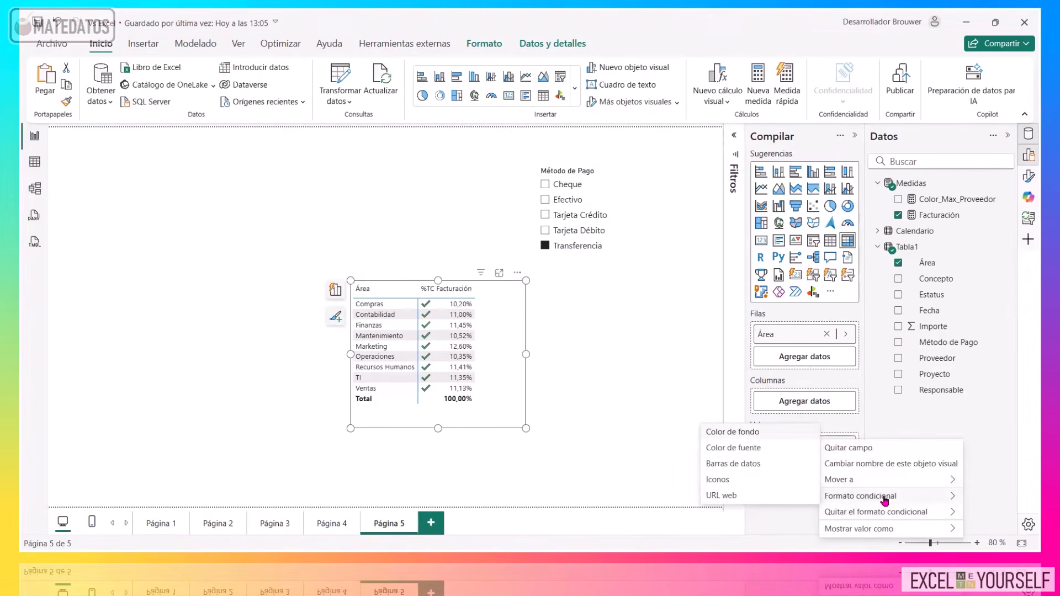
click(751, 480)
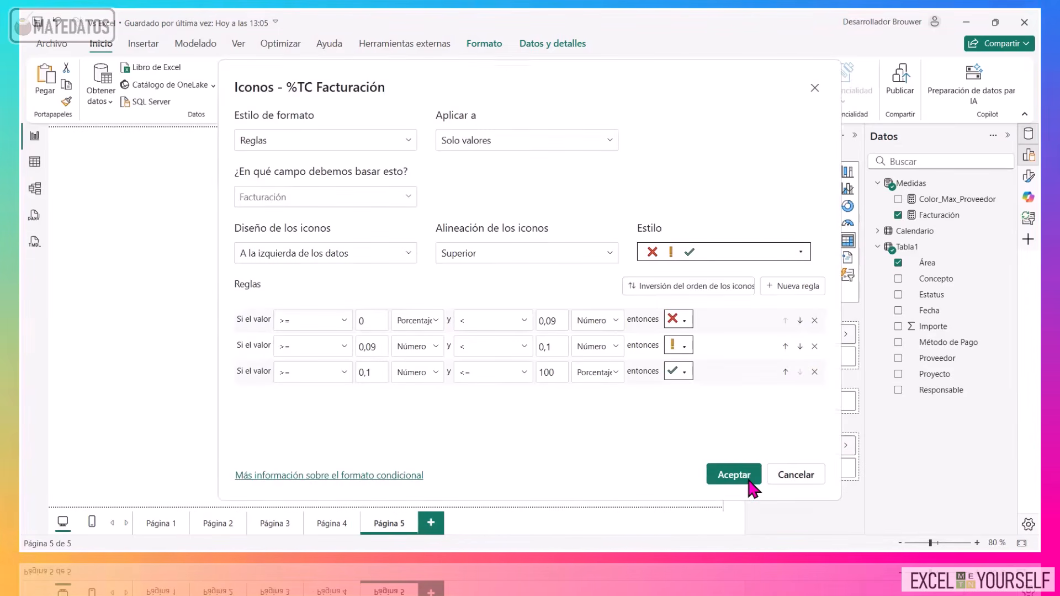
click(417, 321)
click(414, 345)
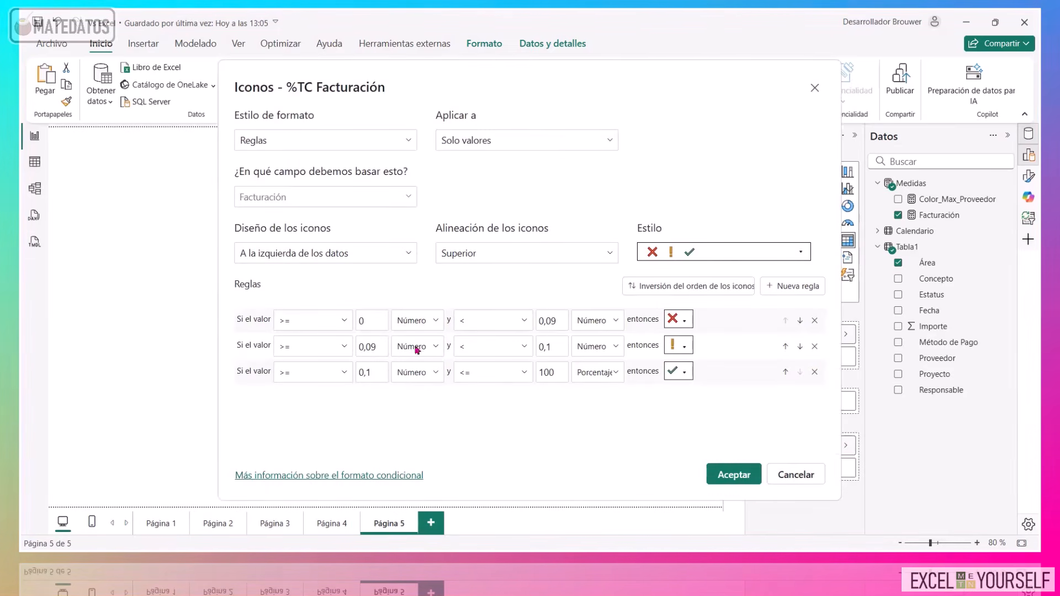
click(586, 373)
click(590, 394)
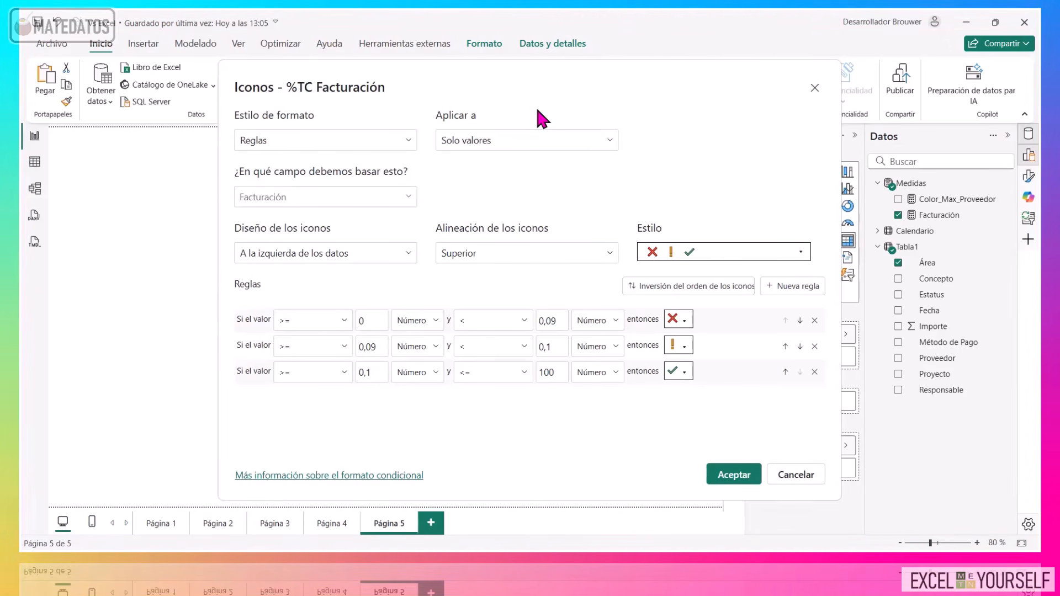
Set the green check mark rule's upper bound to 1 and move the rules dialog clear of the matrix.
drag(537, 113, 762, 133)
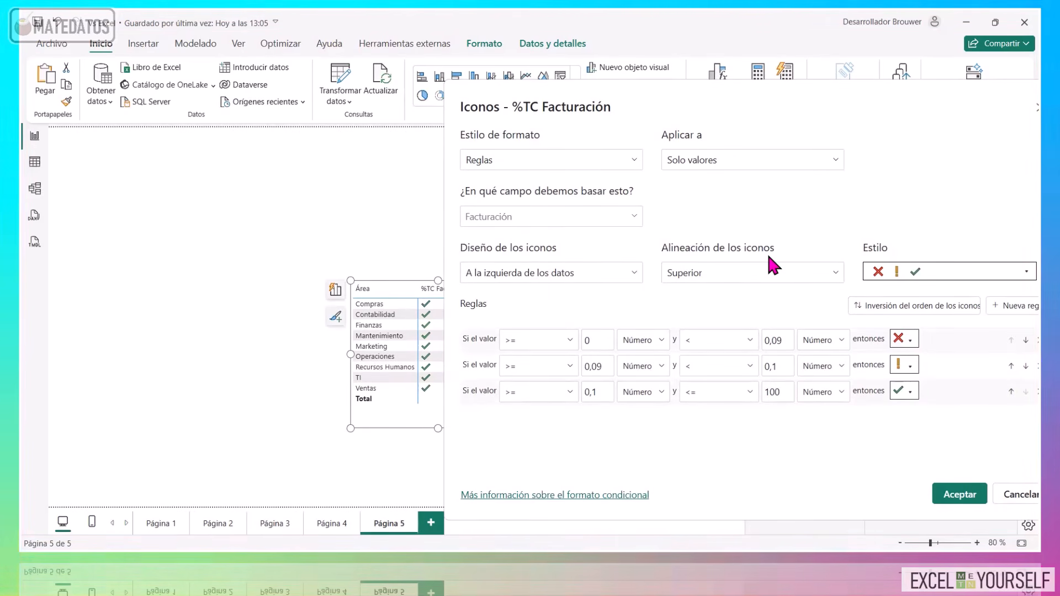
double_click(784, 393)
text(1)
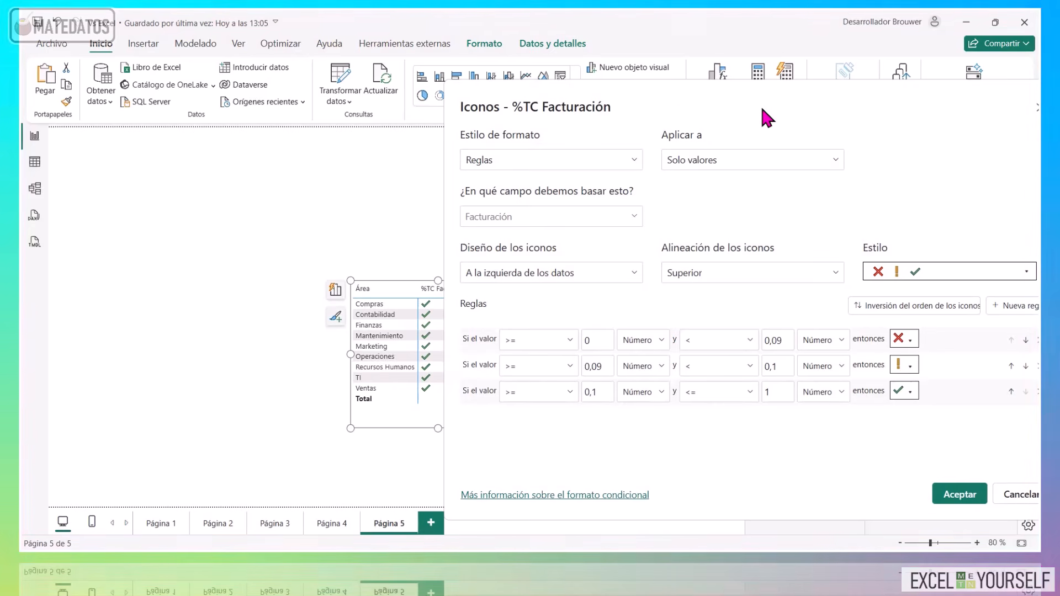
drag(762, 108, 847, 105)
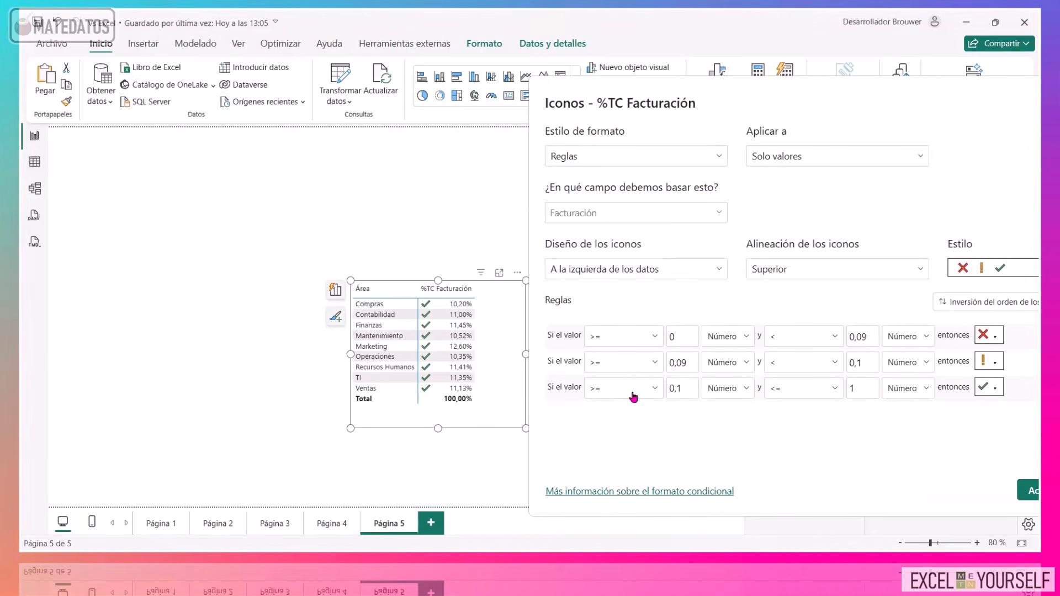
Replace the decimal commas with points in the rule thresholds, giving 0.09 and 0.1, and apply the rules.
click(674, 364)
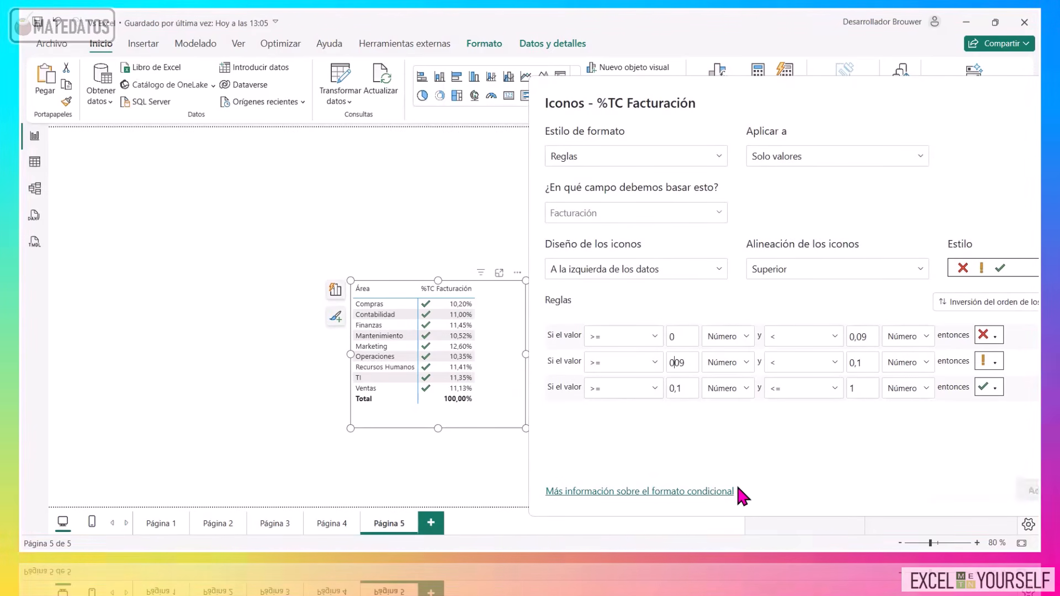
key(Delete)
text(.)
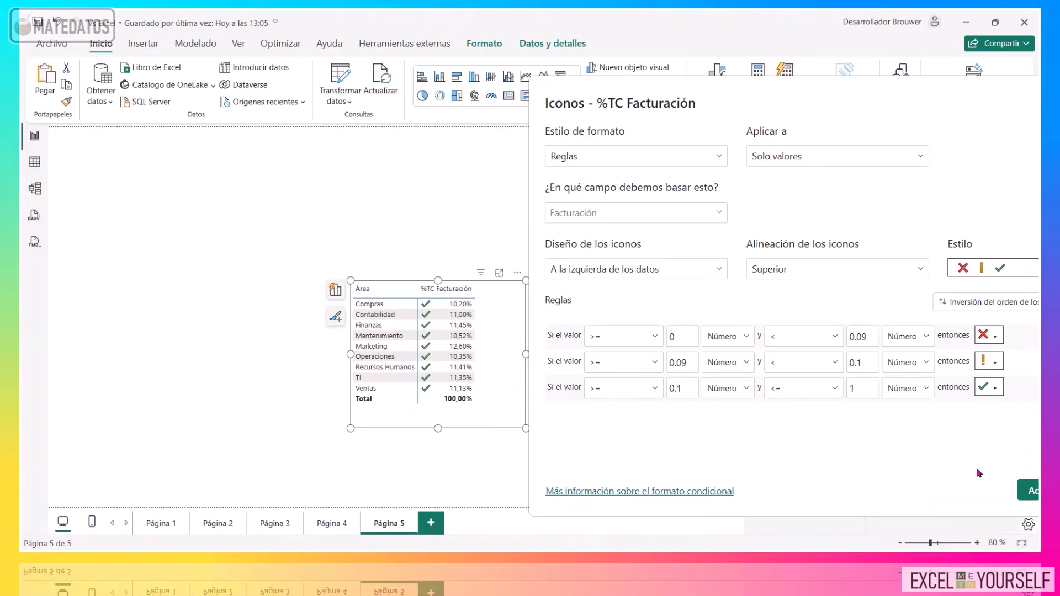
click(1022, 489)
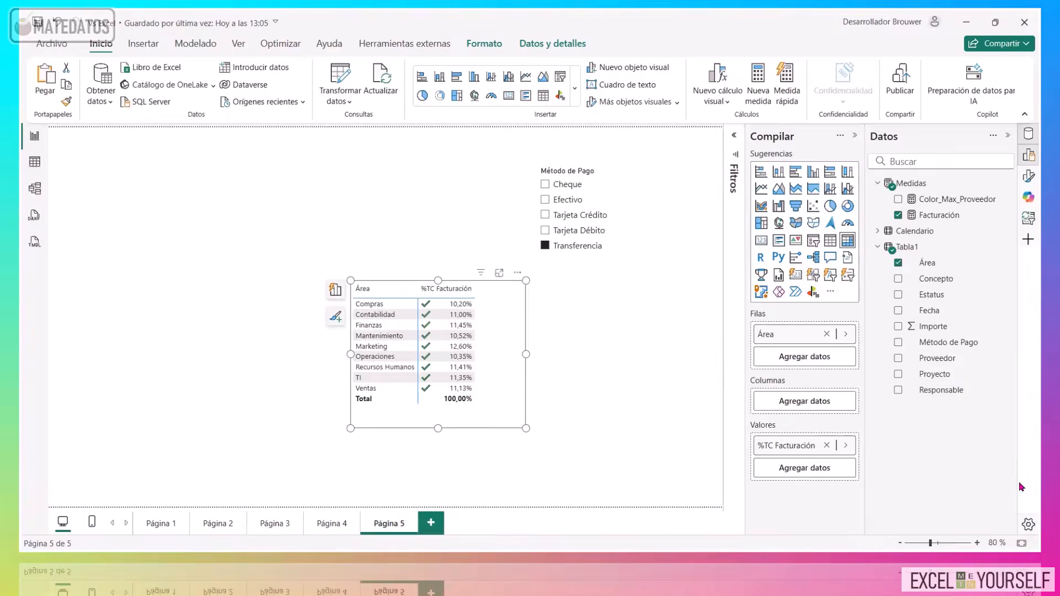
Review the thresholds in the %TC Facturación icon rules and close the dialog without changes.
right_click(769, 444)
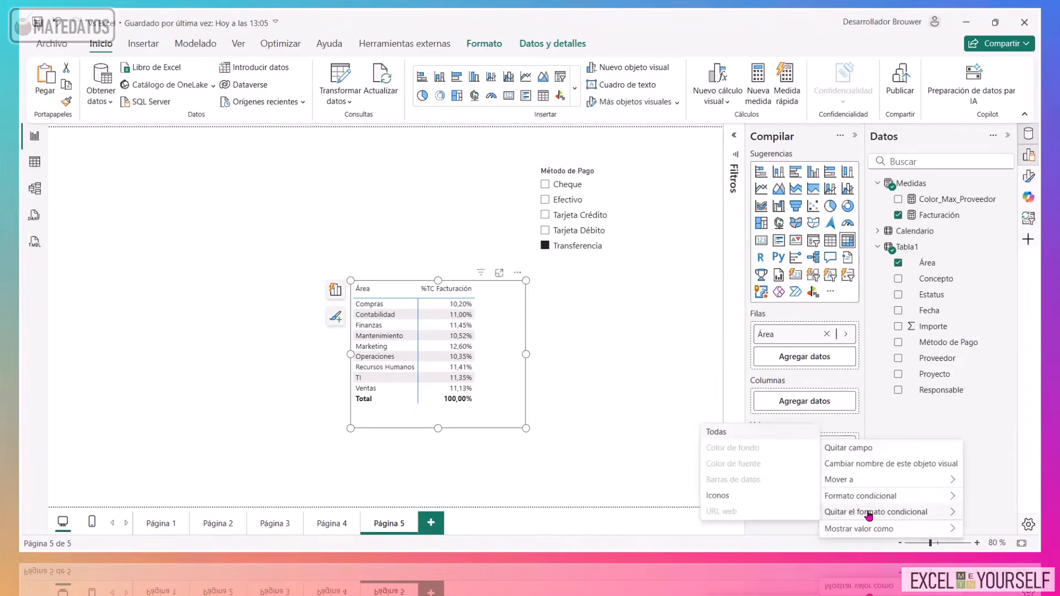
mouse_move(855, 497)
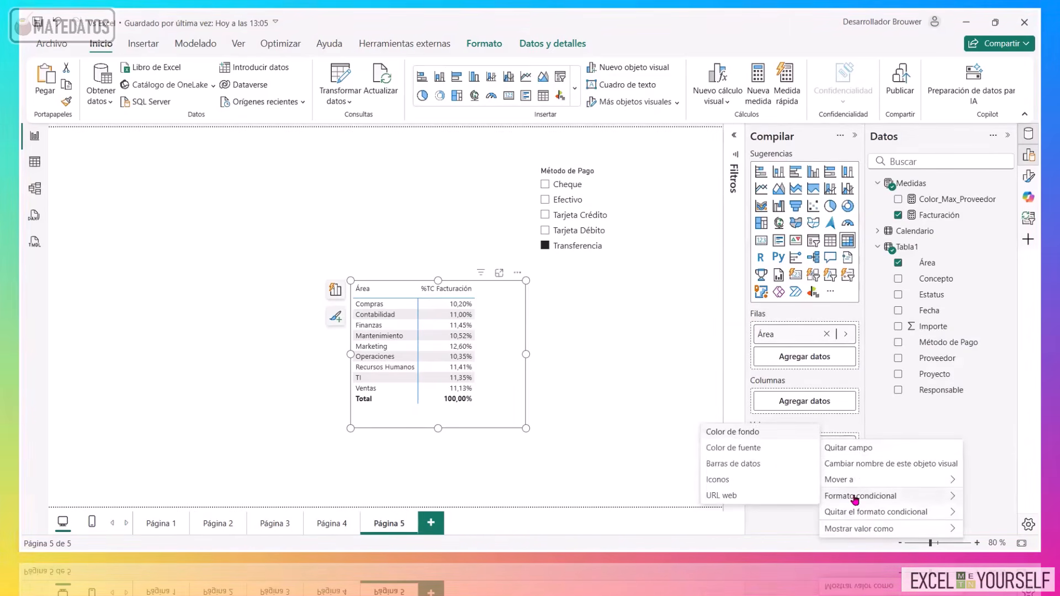
click(749, 479)
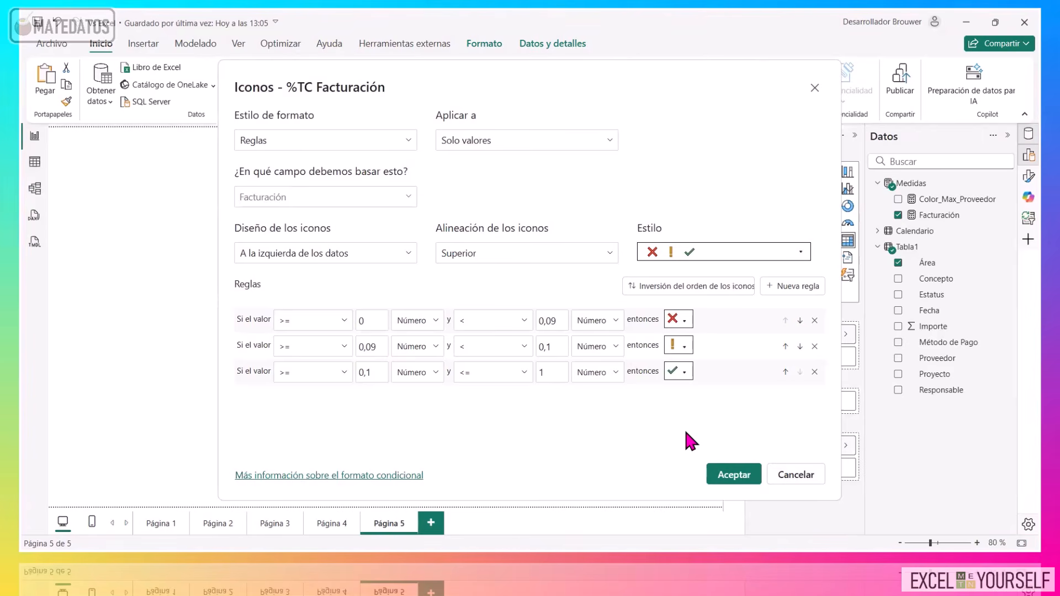
click(807, 479)
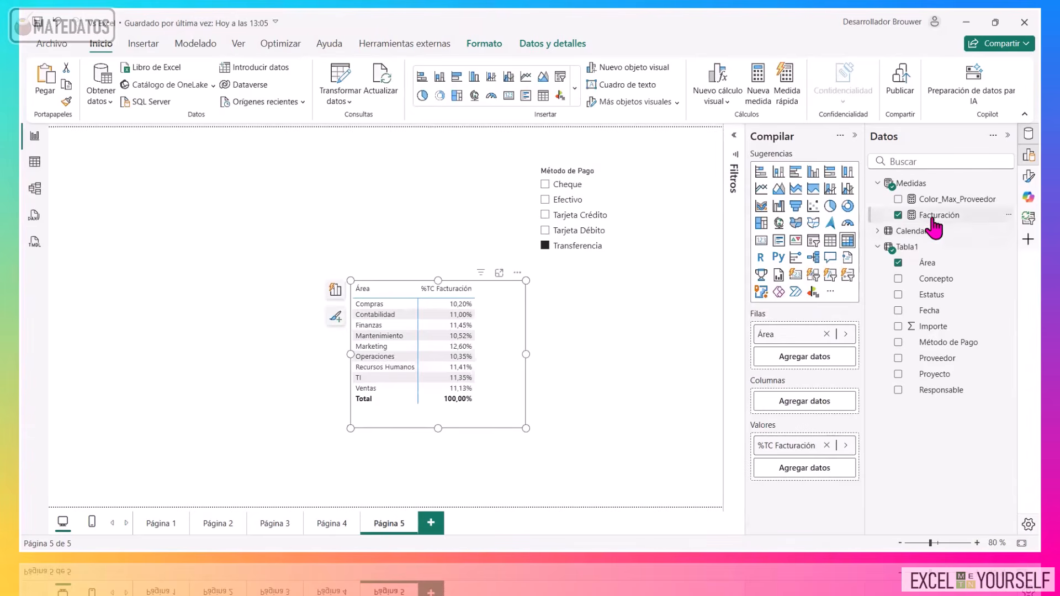
Add the Facturación measure to the matrix values and widen the matrix to fit the extra column.
drag(867, 259, 796, 483)
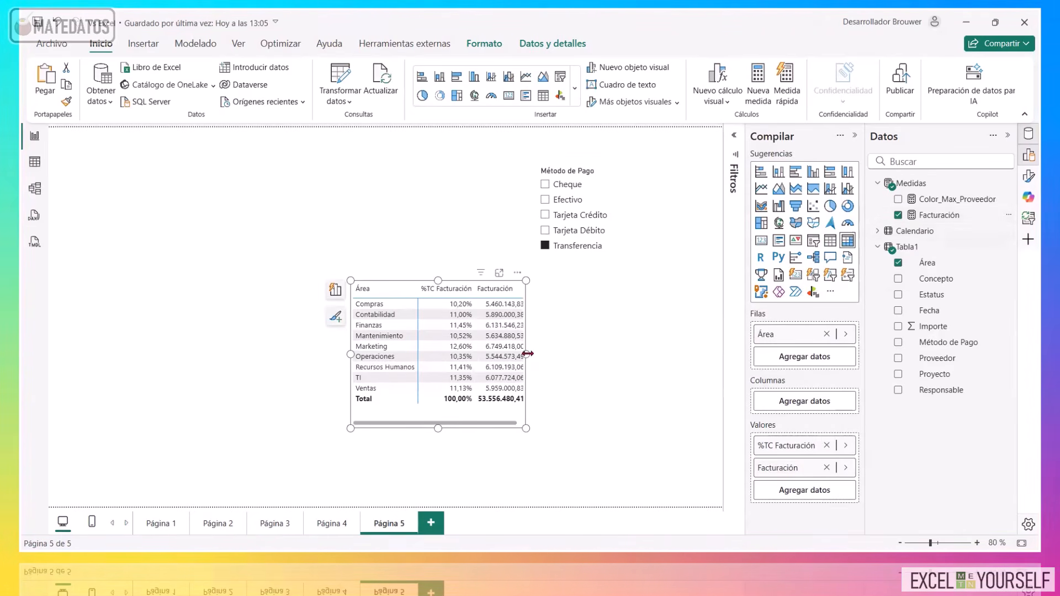
drag(527, 354, 586, 354)
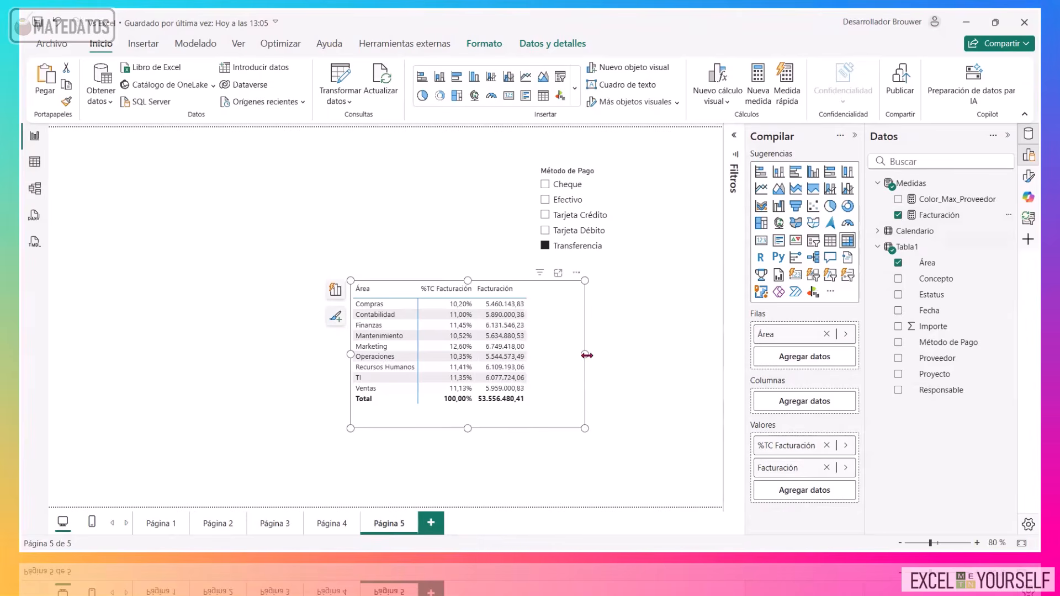
Set up icon conditional formatting for the Facturación column using the red cross, exclamation mark and green check mark style.
right_click(789, 467)
mouse_move(876, 417)
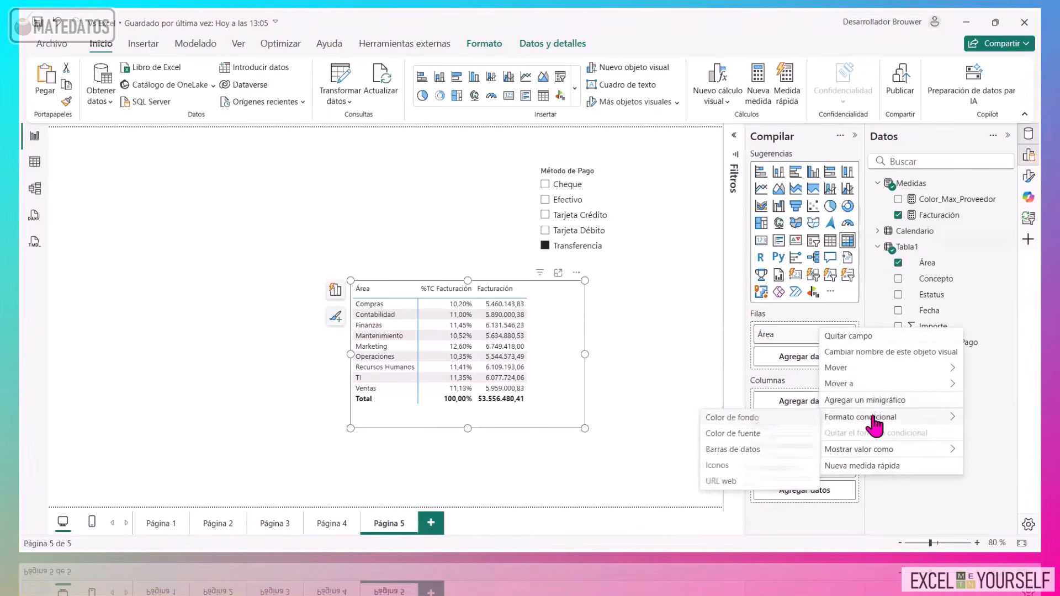
click(742, 467)
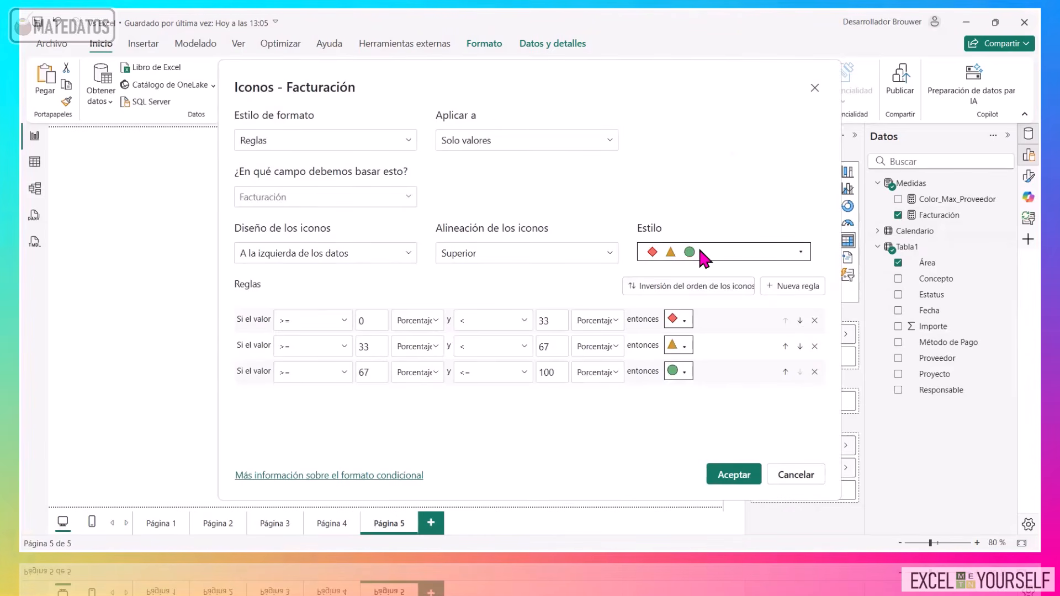
click(698, 246)
drag(808, 338, 780, 508)
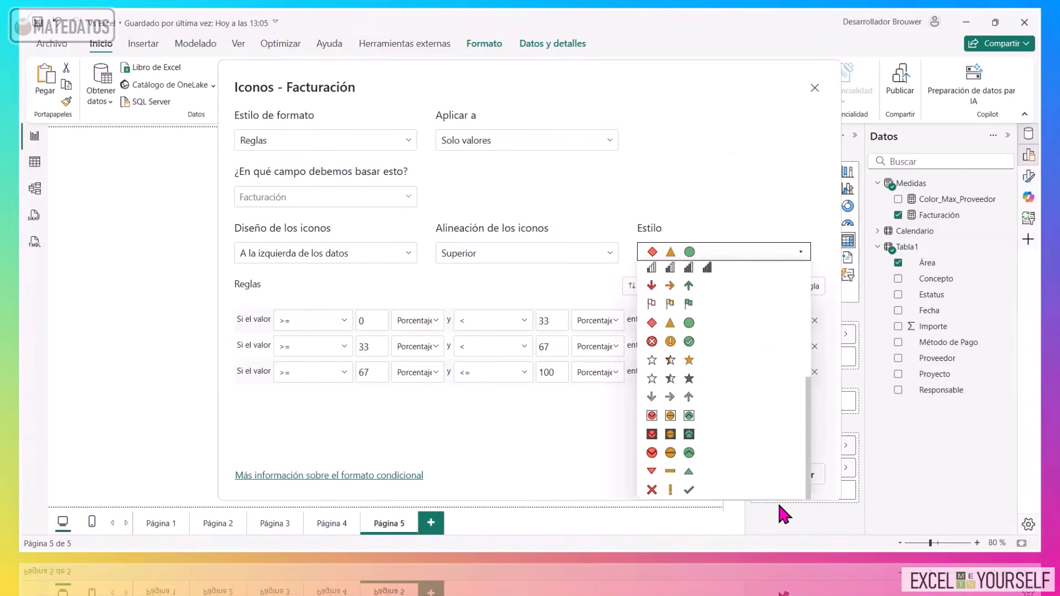
click(687, 489)
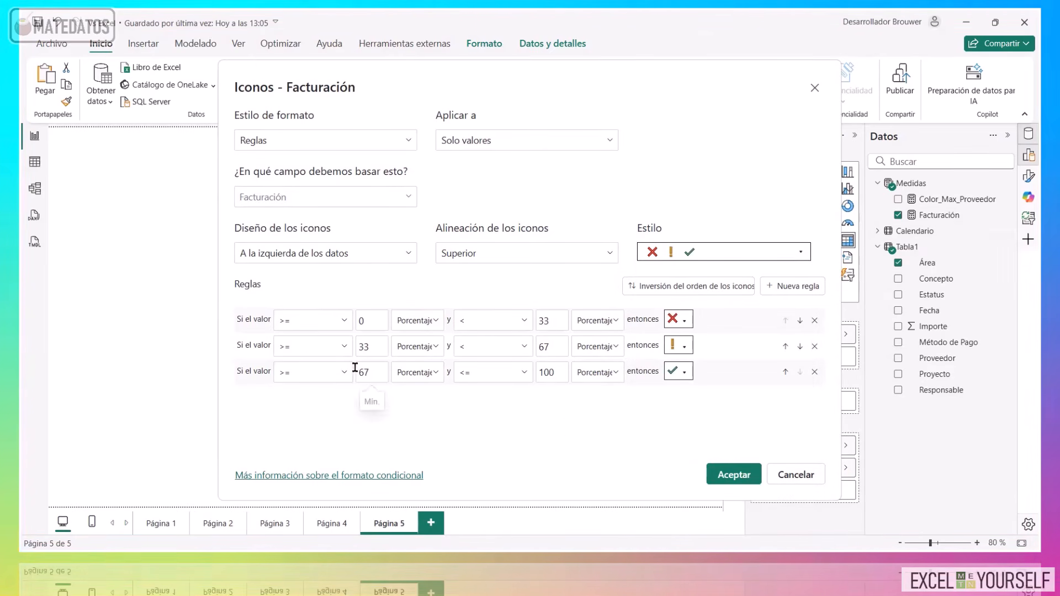
Change the lower-bound and upper-bound types of all three Facturación icon rules to Número.
click(406, 320)
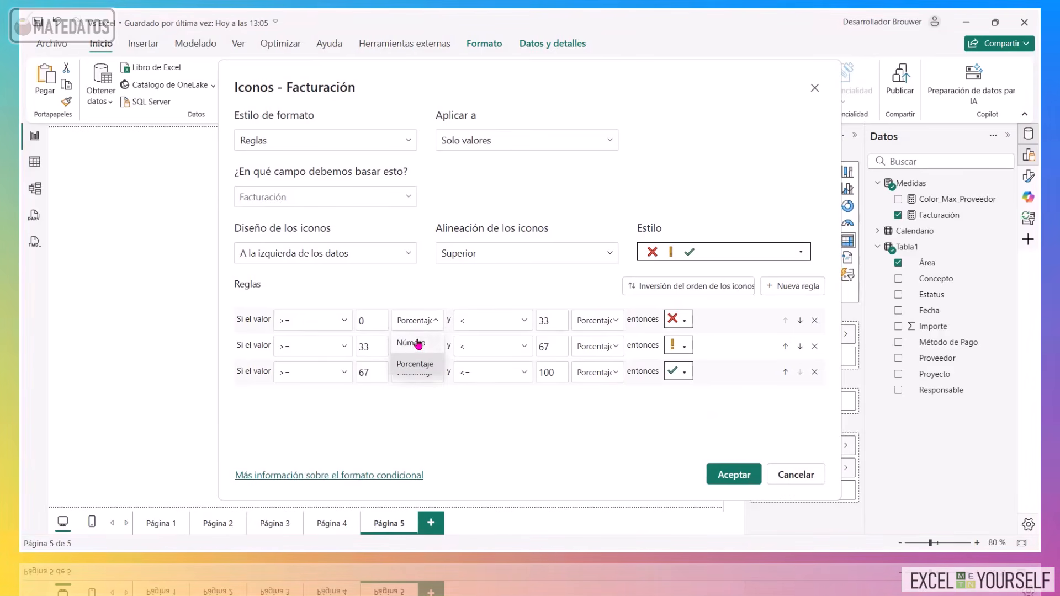
click(408, 342)
click(416, 347)
click(411, 368)
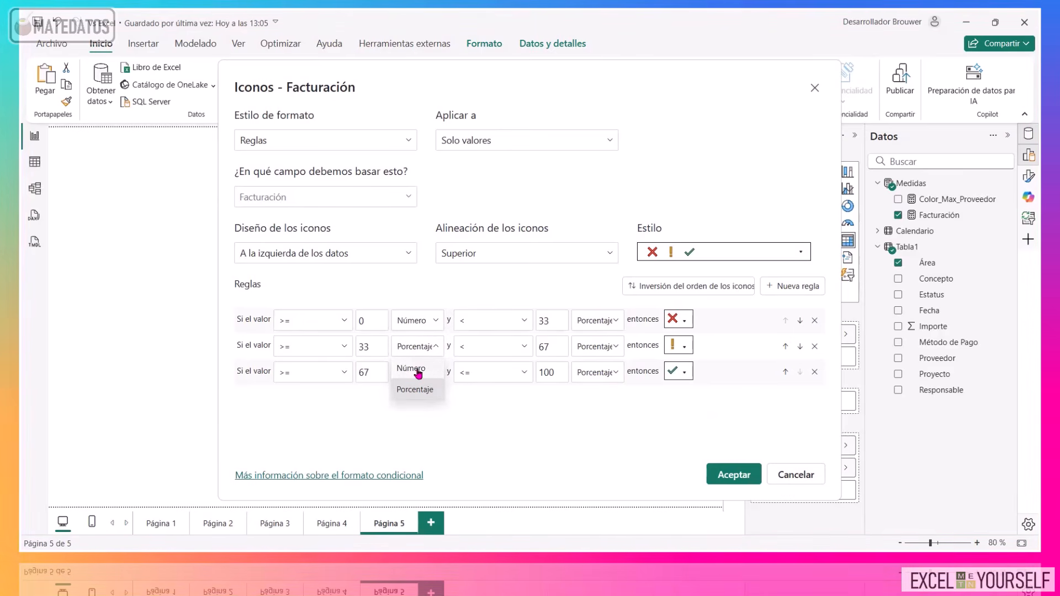
click(414, 372)
click(411, 395)
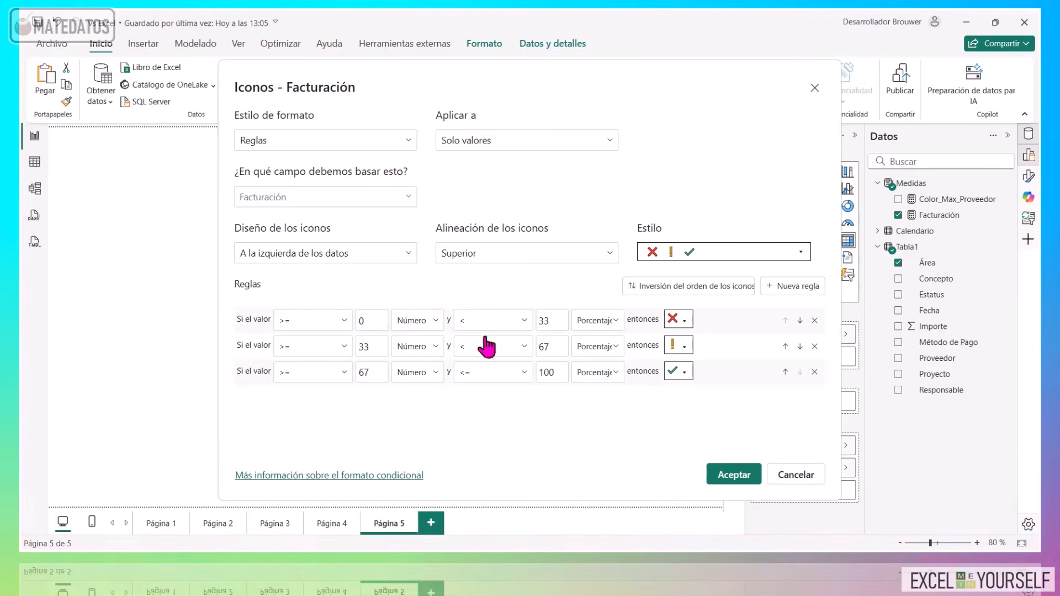
click(585, 320)
click(583, 348)
click(587, 348)
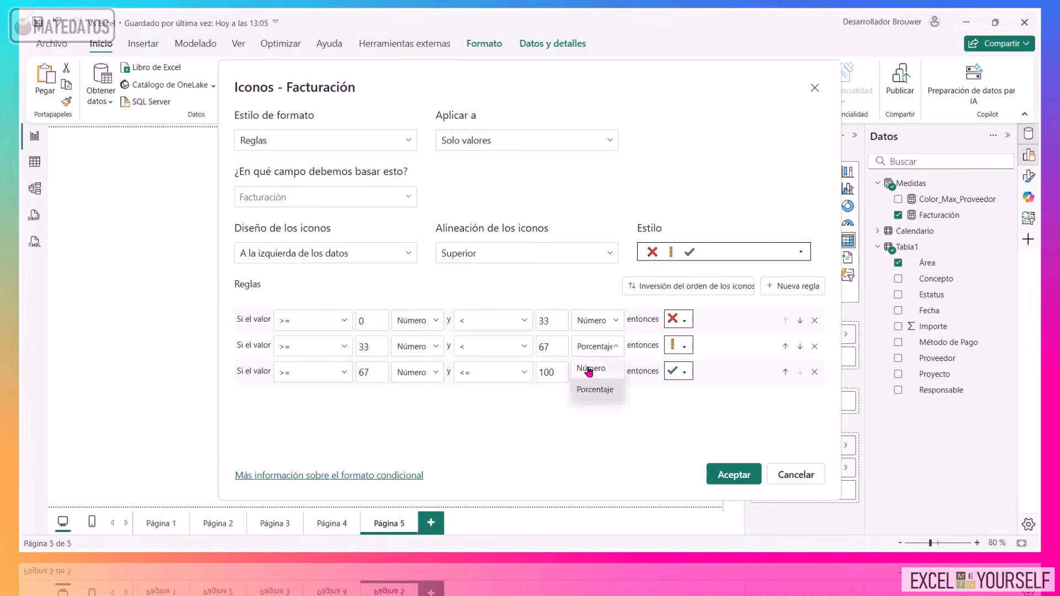
click(589, 368)
click(592, 372)
click(590, 395)
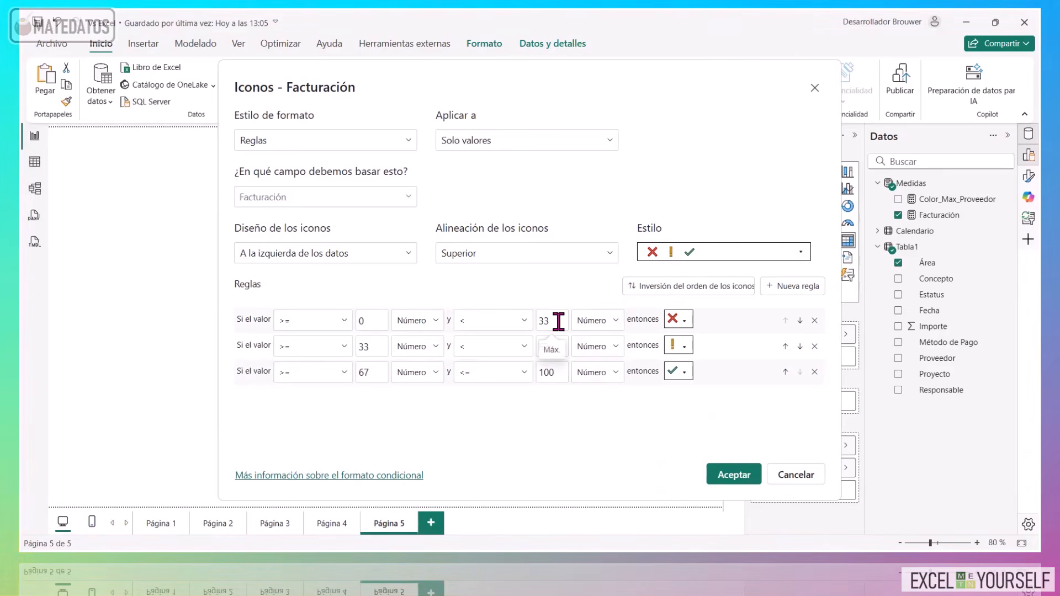
Delete the exclamation mark rule and set the red cross rule's upper bound to 27000000.
click(815, 345)
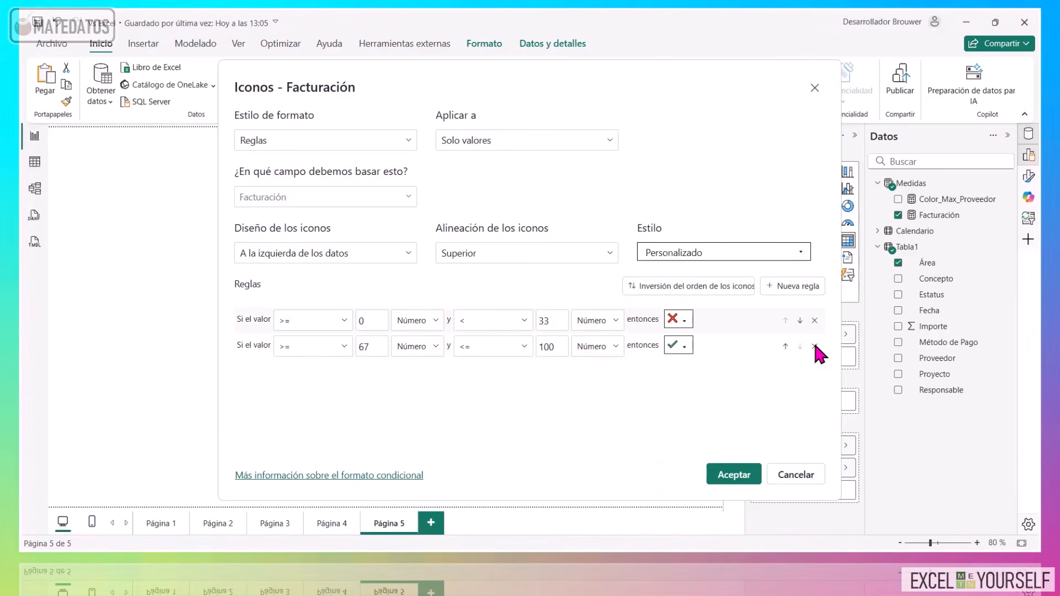
click(501, 322)
click(548, 319)
drag(556, 319, 427, 318)
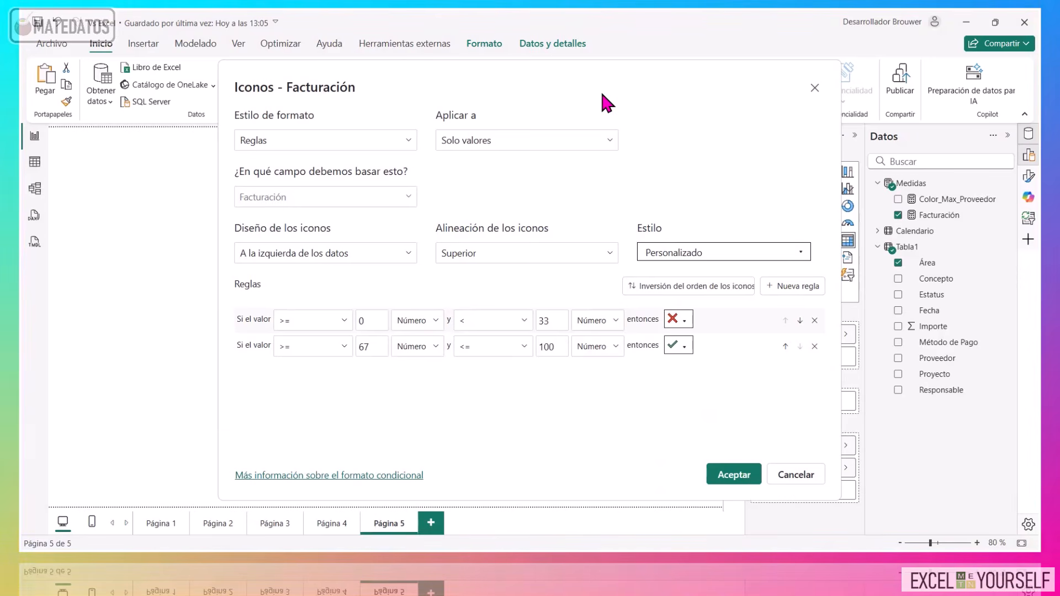
drag(600, 89, 817, 183)
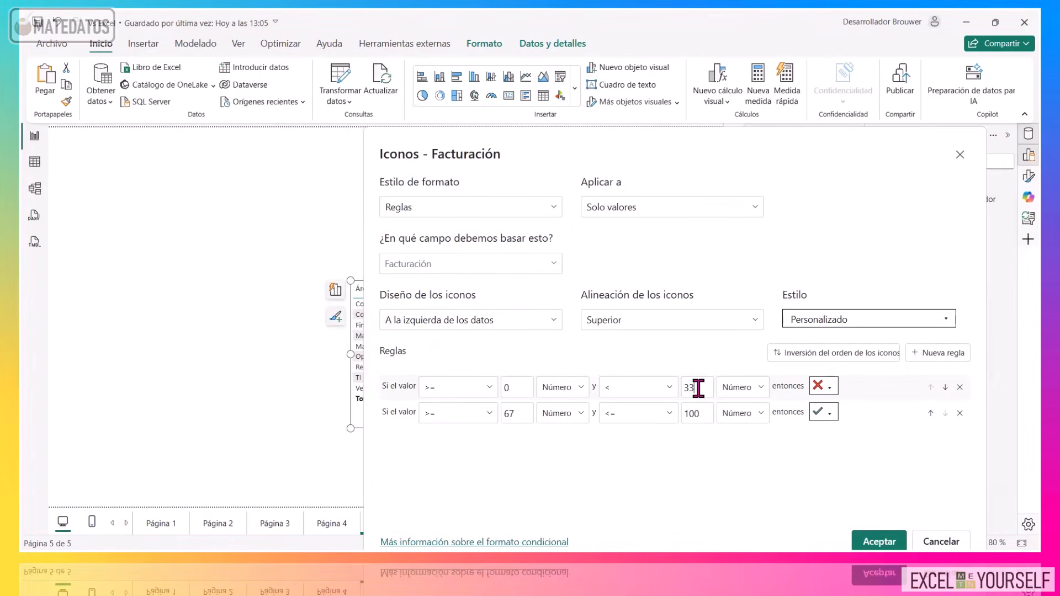
key(BackSpace)
key(BackSpace)
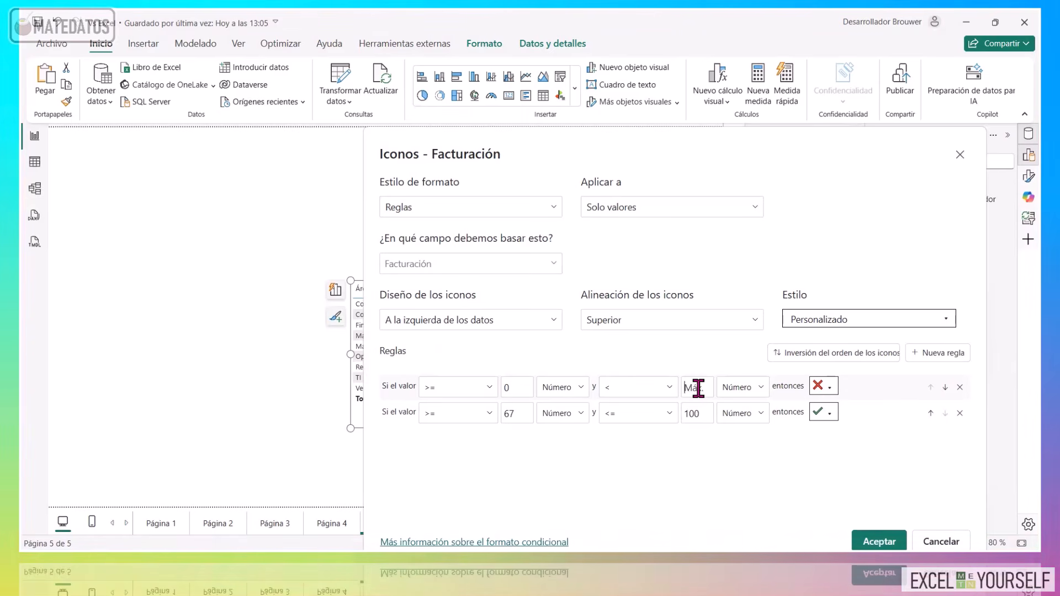
text(270000)
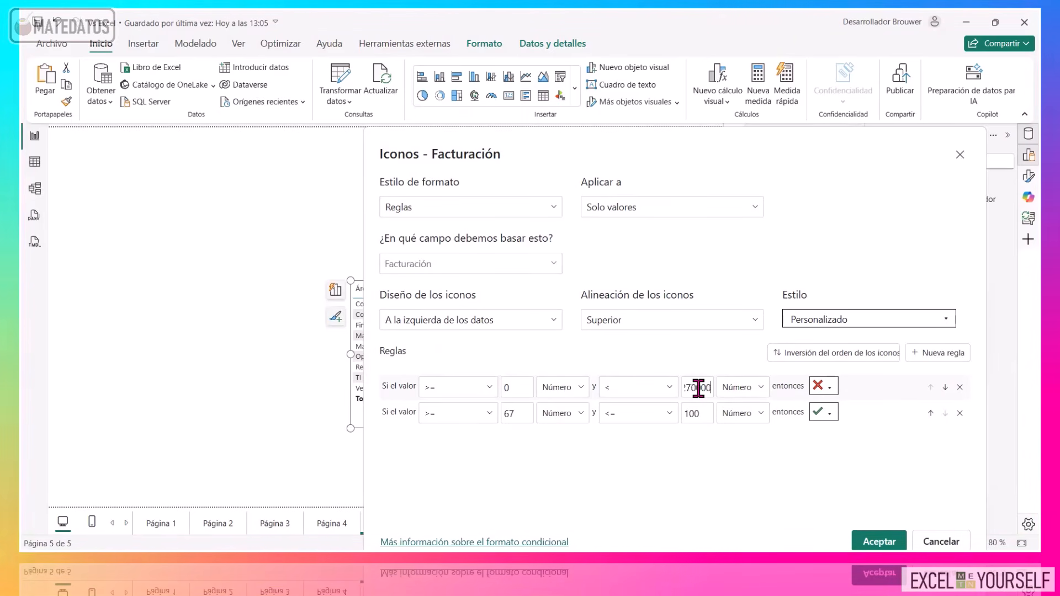
text(0000)
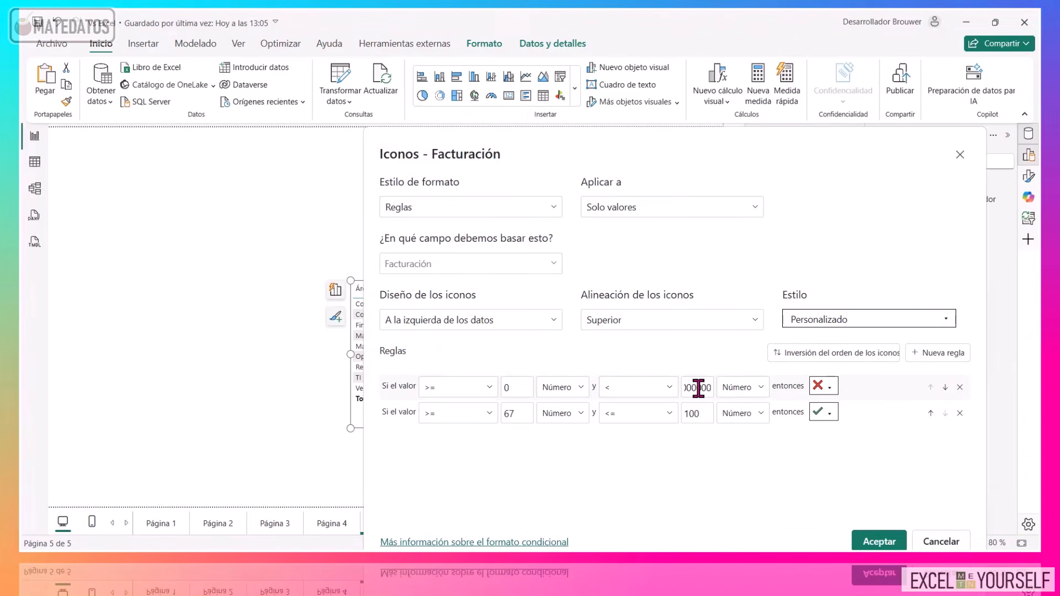
Set the green check mark rule's lower bound to 27000000, leave its upper bound empty and apply the rules.
click(468, 432)
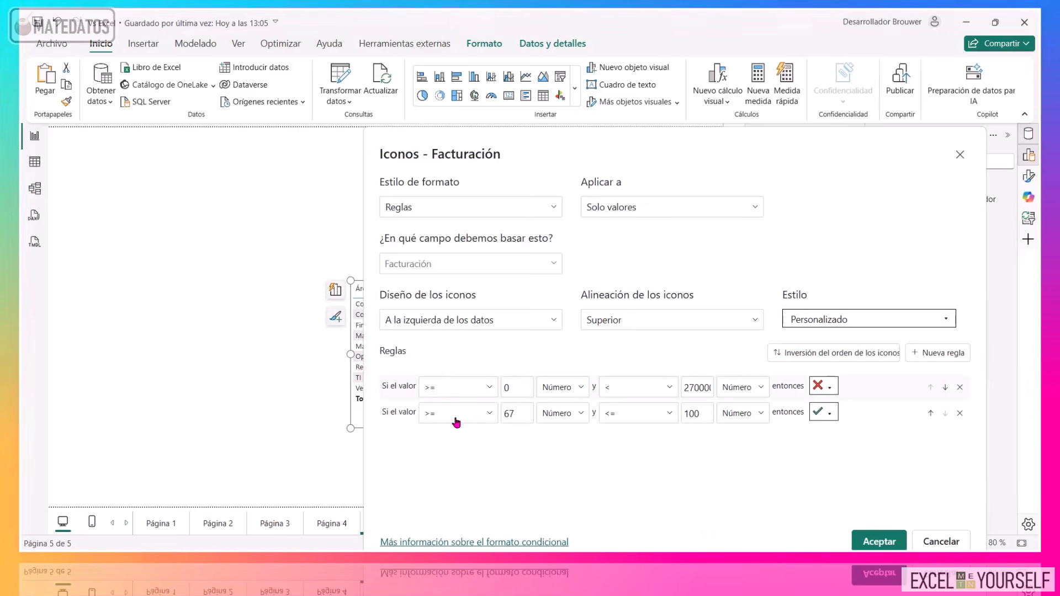
double_click(514, 412)
text(2)
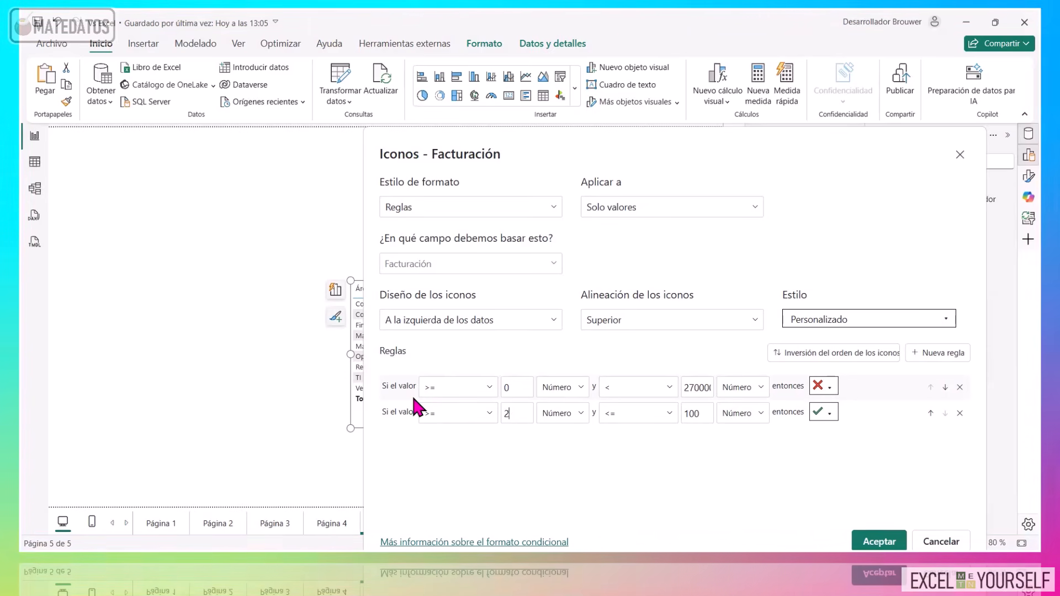
text(7000000)
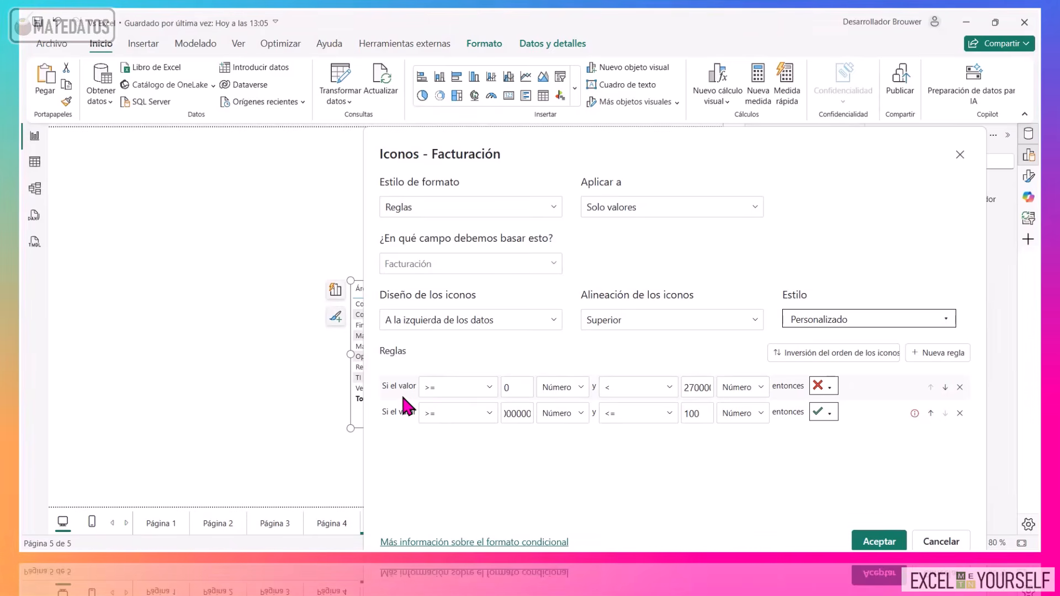
double_click(690, 413)
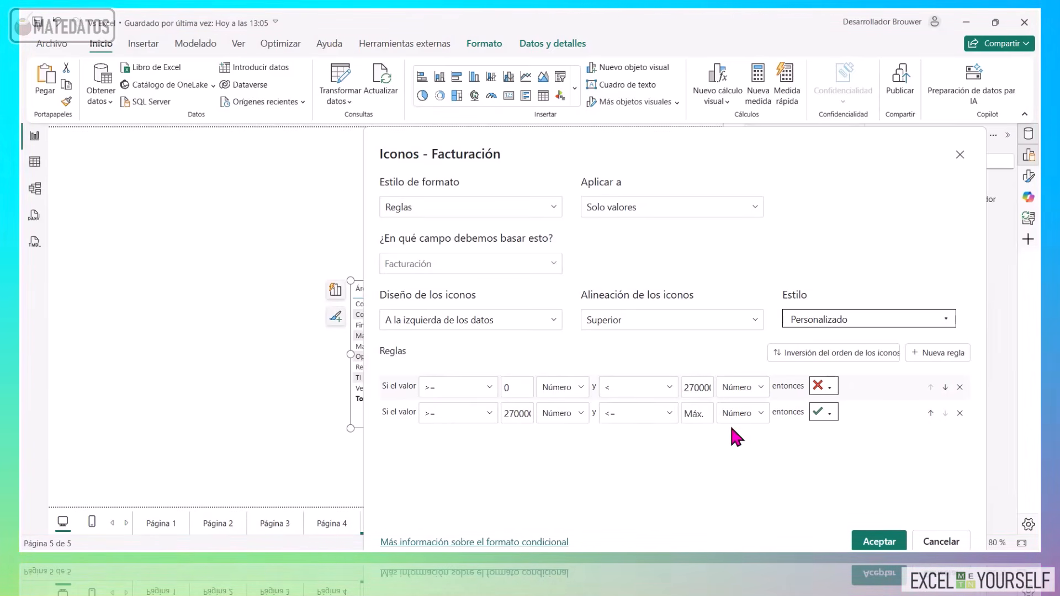
click(882, 542)
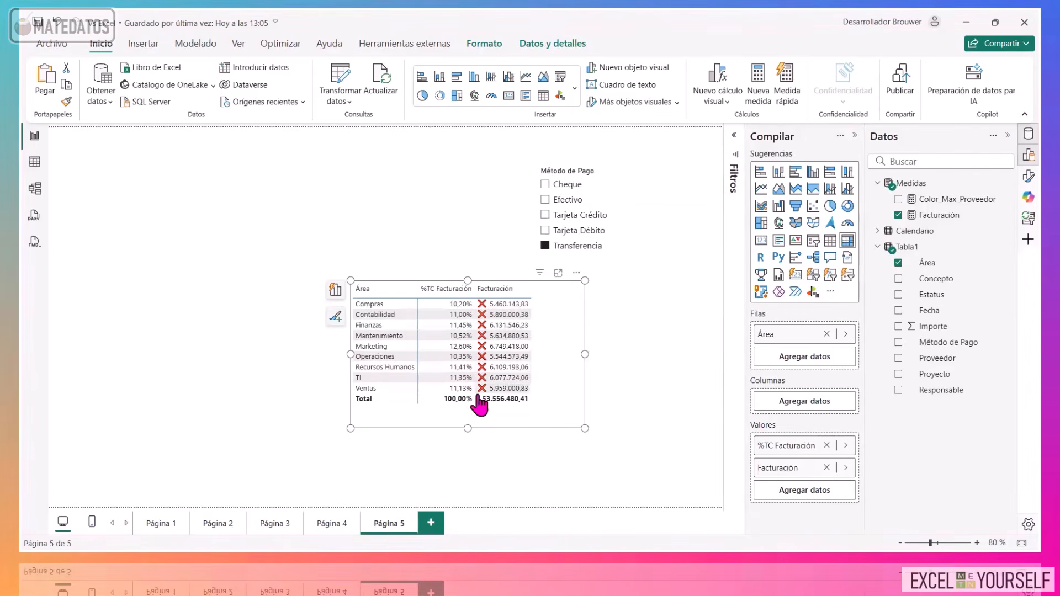
Clear the Transferencia filter and move the matrix away from the Método de Pago slicer.
click(545, 246)
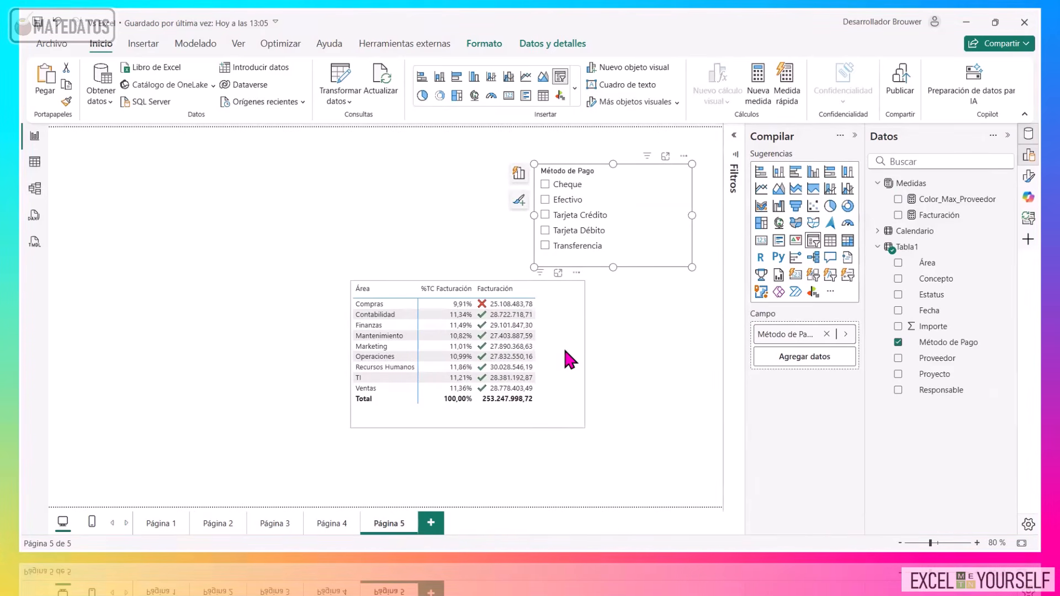
drag(564, 350, 463, 321)
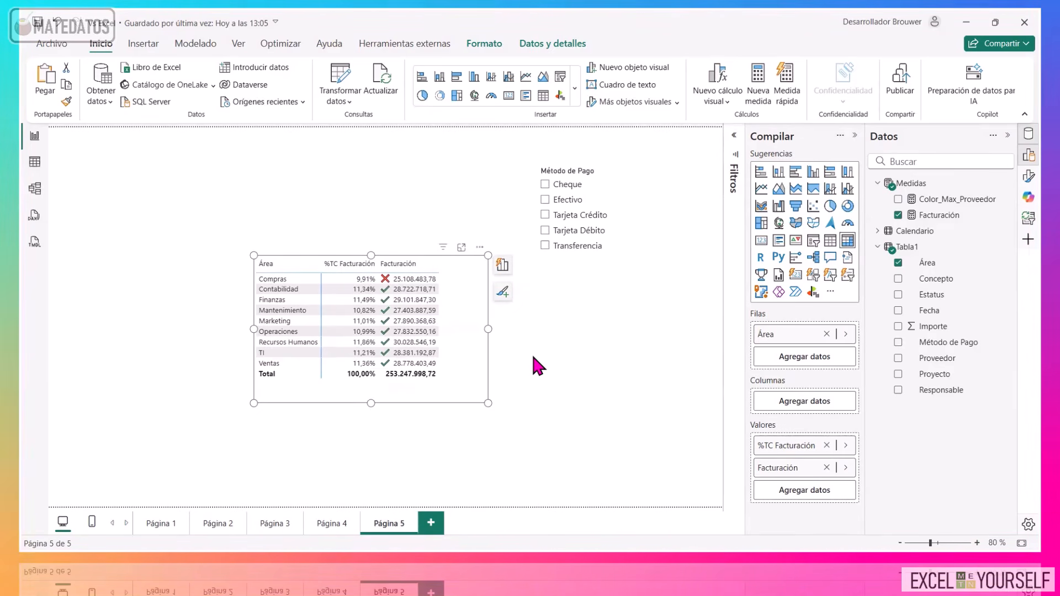
Check the Facturación icons with the payment method filtered to Tarjeta Crédito, Transferencia, Efectivo and Cheque in turn.
click(577, 215)
click(574, 246)
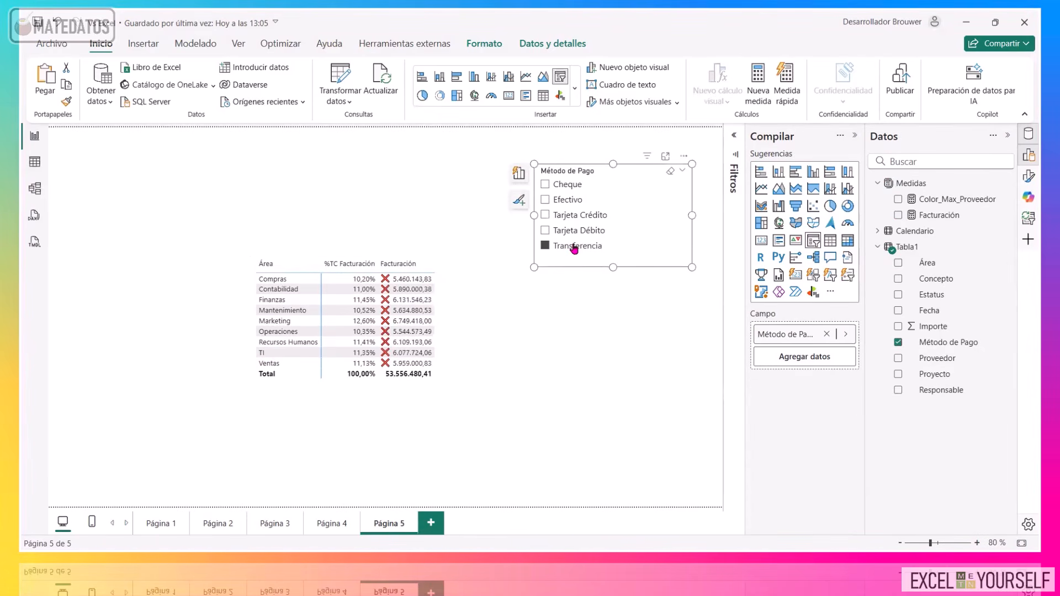
click(572, 200)
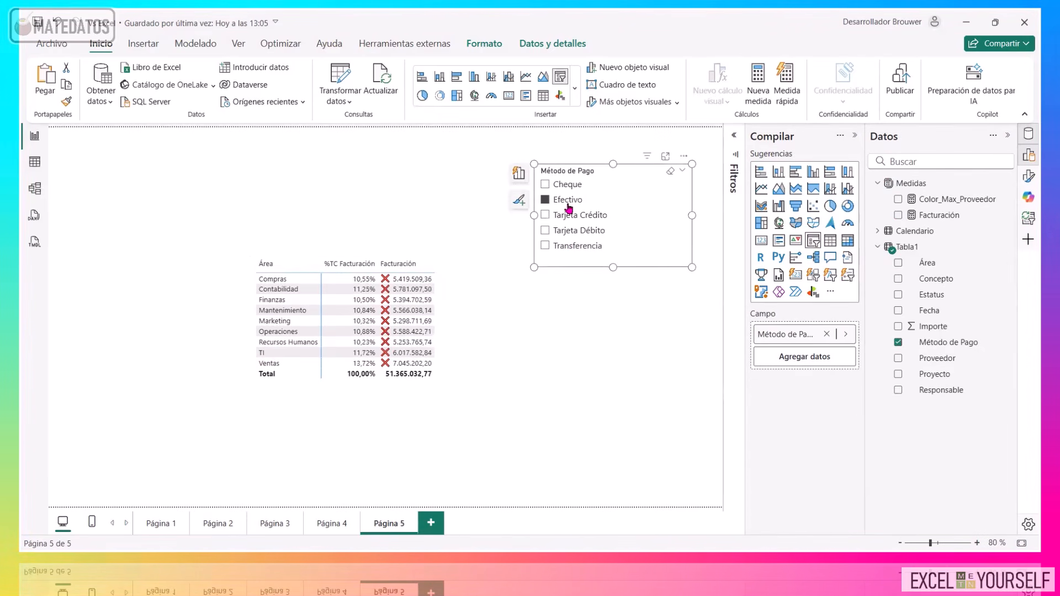
click(572, 197)
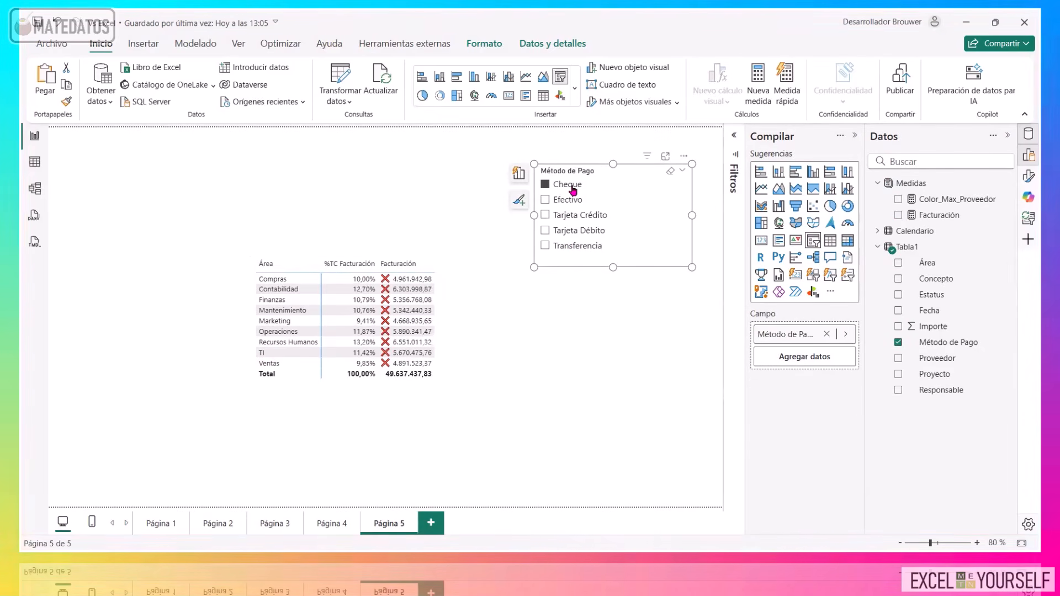
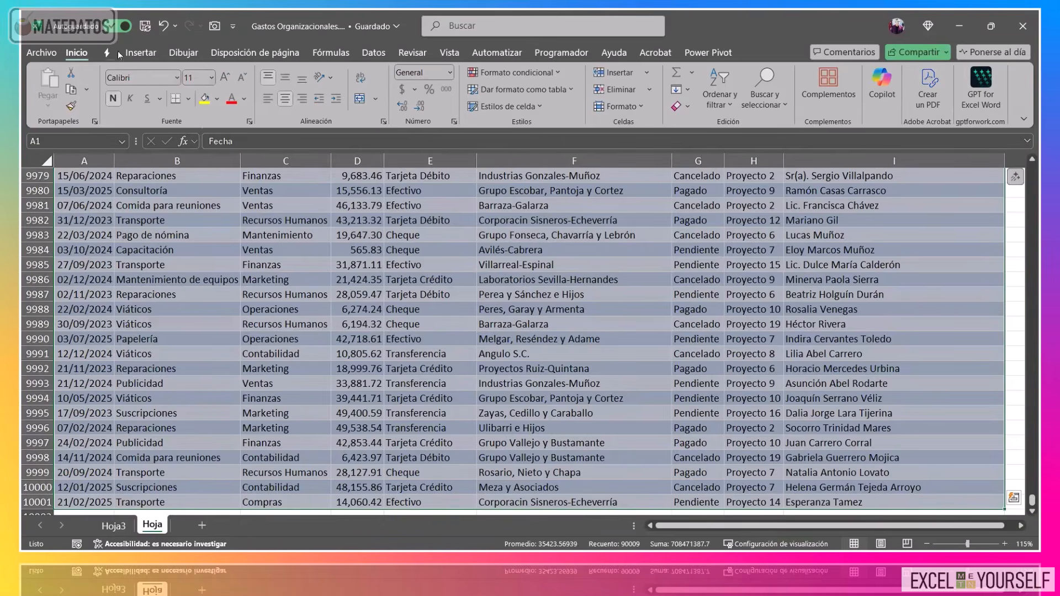
click(137, 53)
click(55, 83)
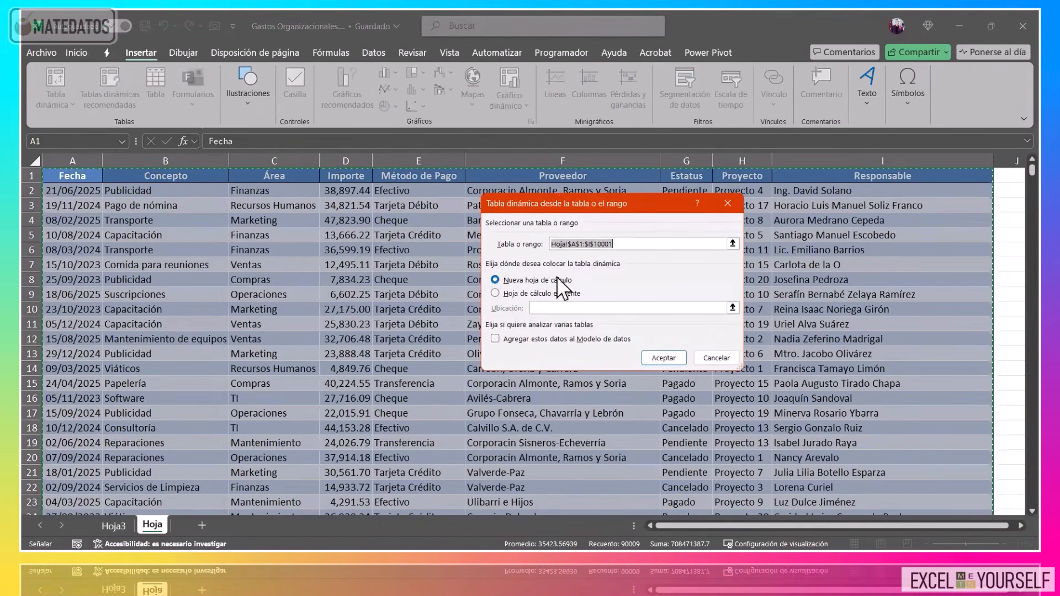
click(716, 358)
click(577, 373)
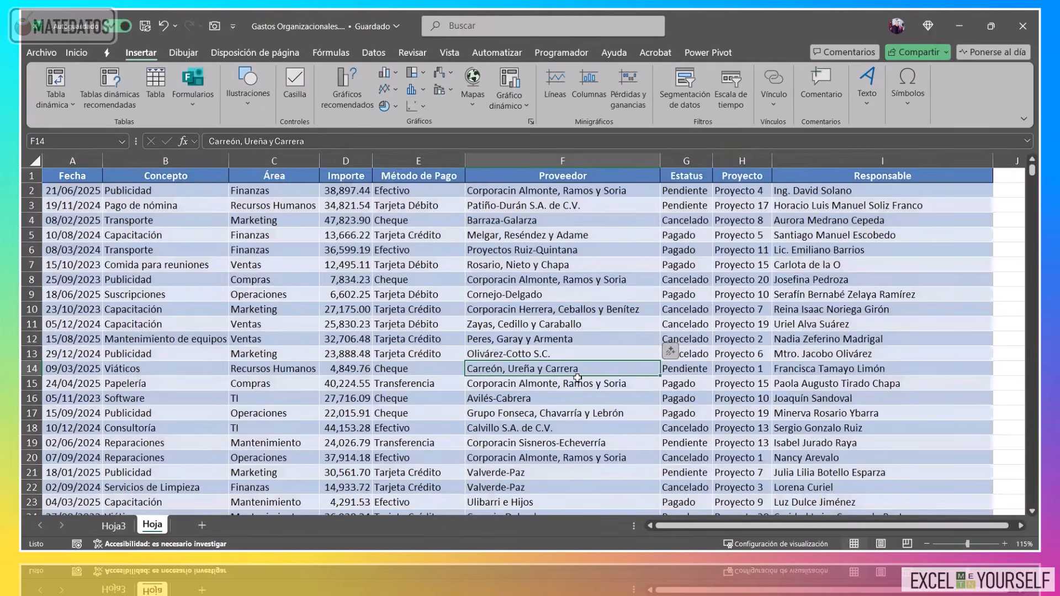
Review the expense table's header columns from Fecha to Responsable.
key(ctrl+Up)
key(ctrl+Left)
key(ctrl+shift+Right)
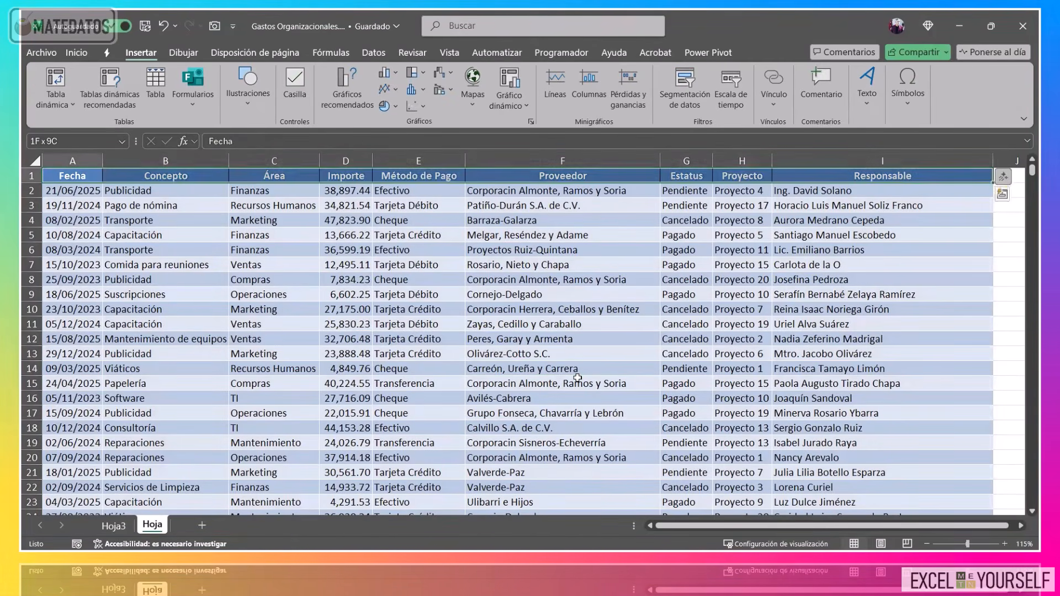
key(ctrl+shift+Left)
key(ctrl+shift+Down)
key(ctrl+shift+Up)
key(ctrl+shift+Right)
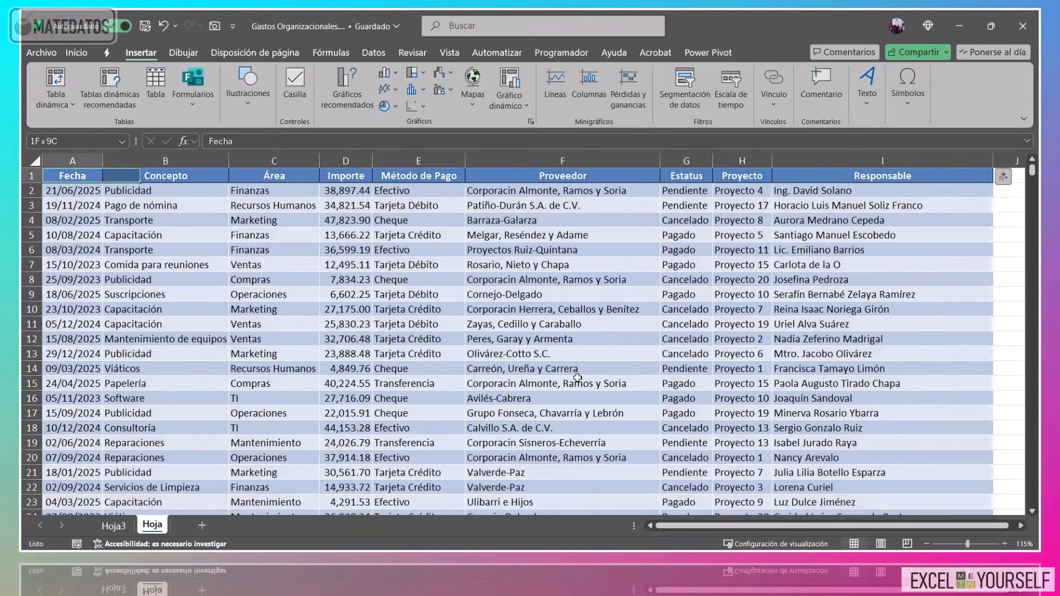
scroll(436, 328, up, 2)
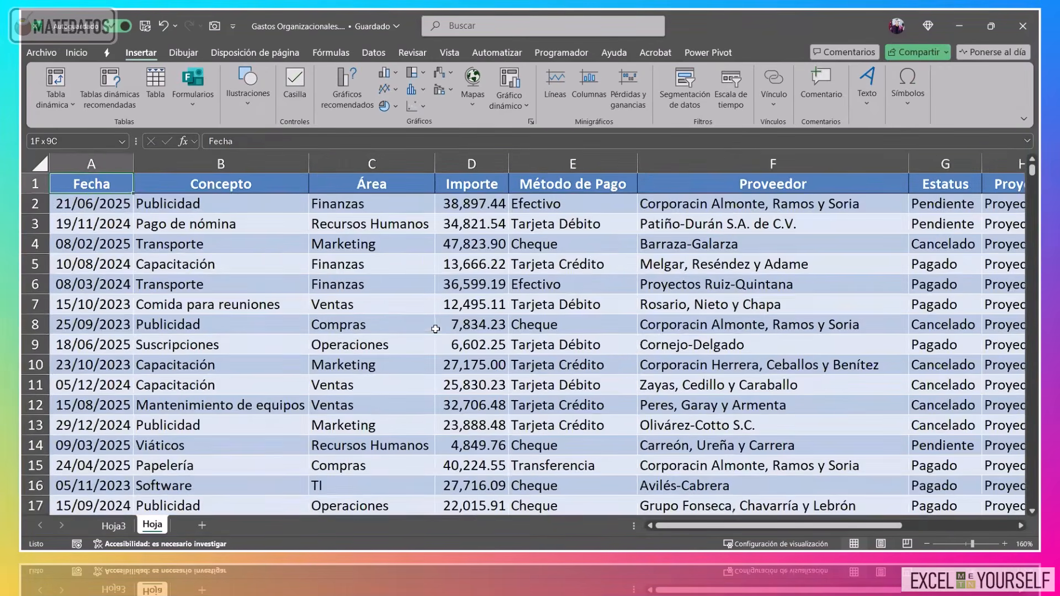
key(ctrl+Right)
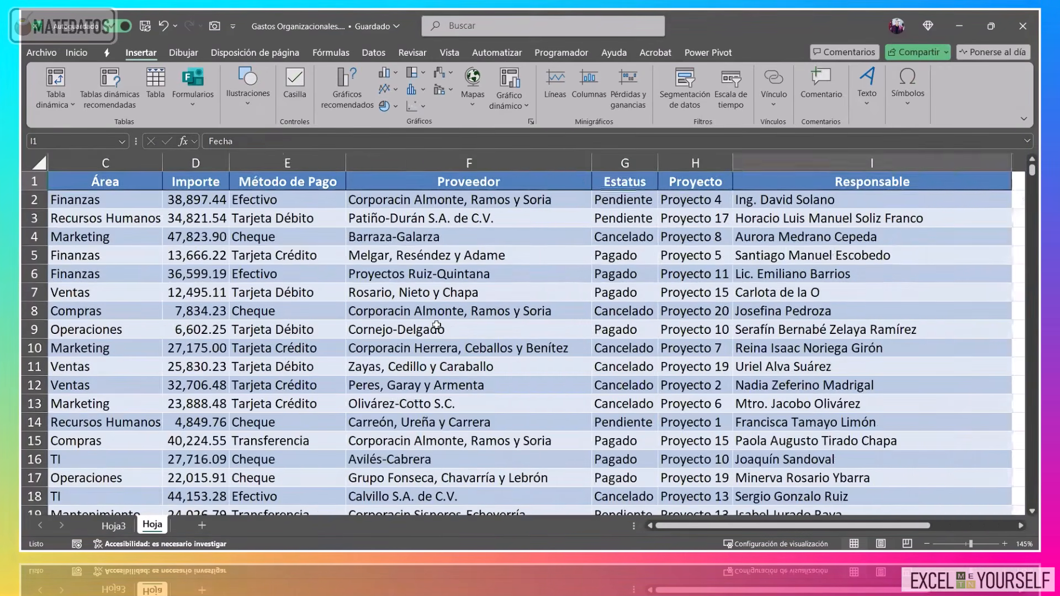
key(ctrl+Left)
key(Down)
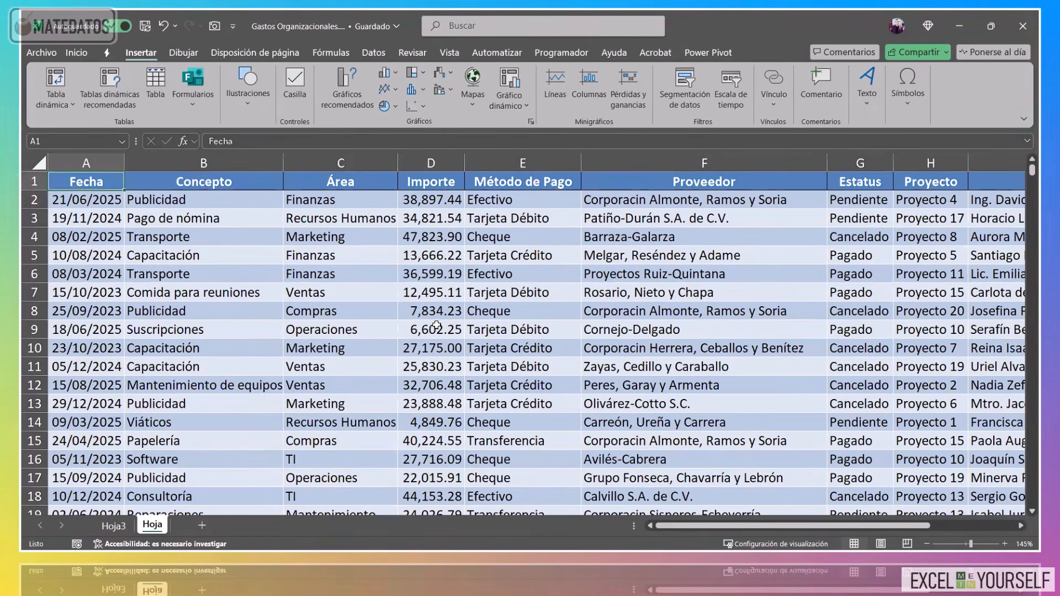
key(Right)
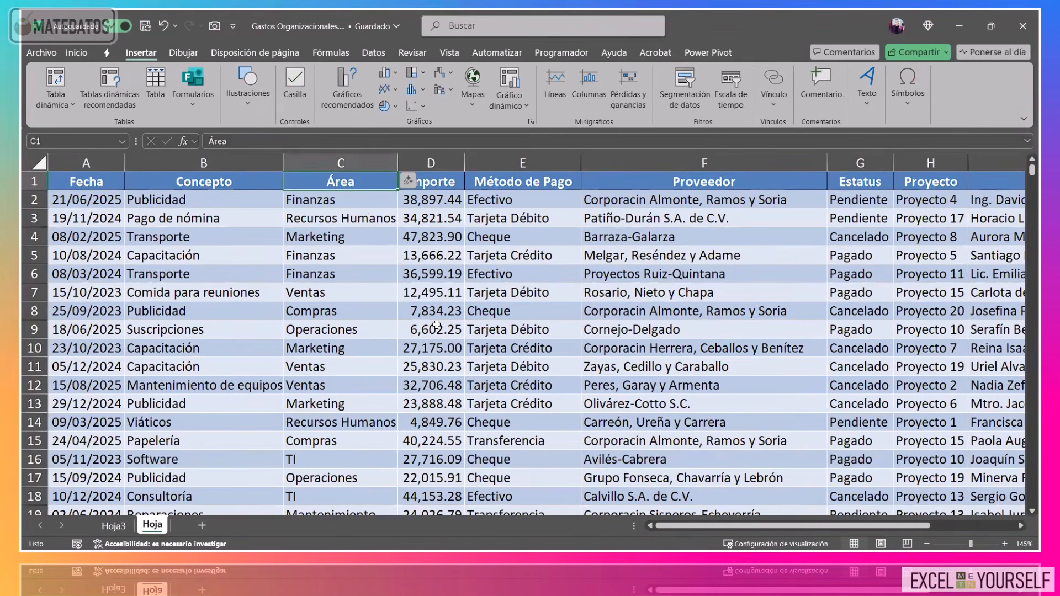
key(Left)
Check how far the expense records extend down the Fecha column and across to Responsable.
key(ctrl+shift+Down)
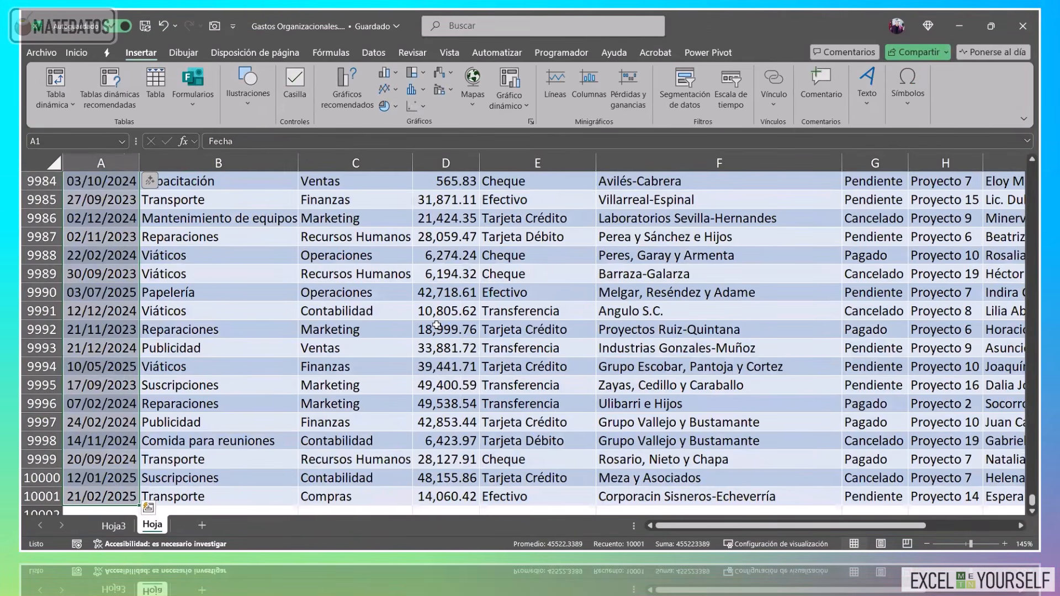
key(ctrl+Right)
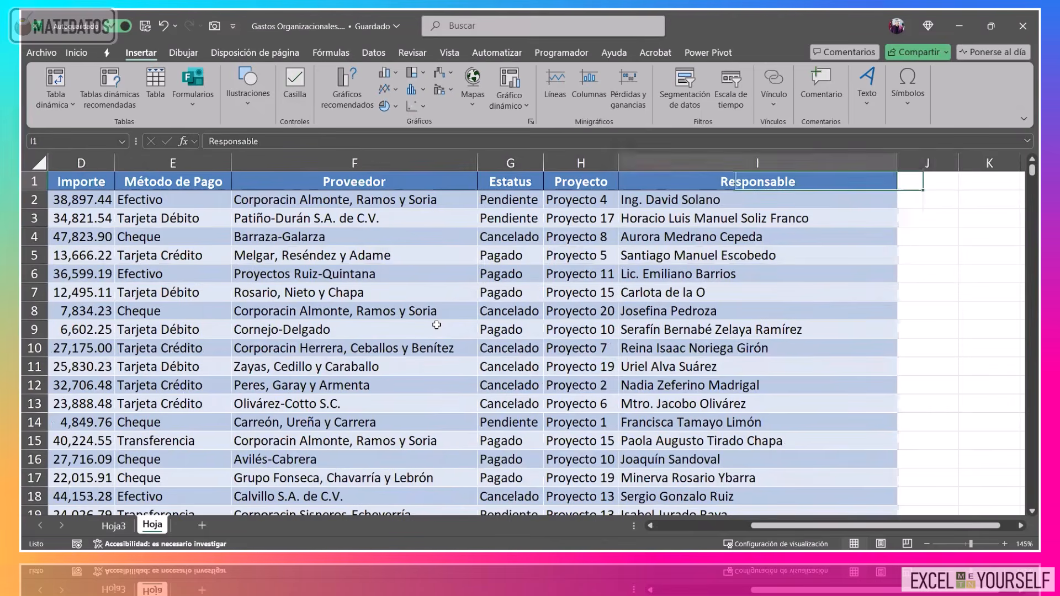
key(ctrl+Left)
key(ctrl+Down)
key(ctrl+Up)
key(Down)
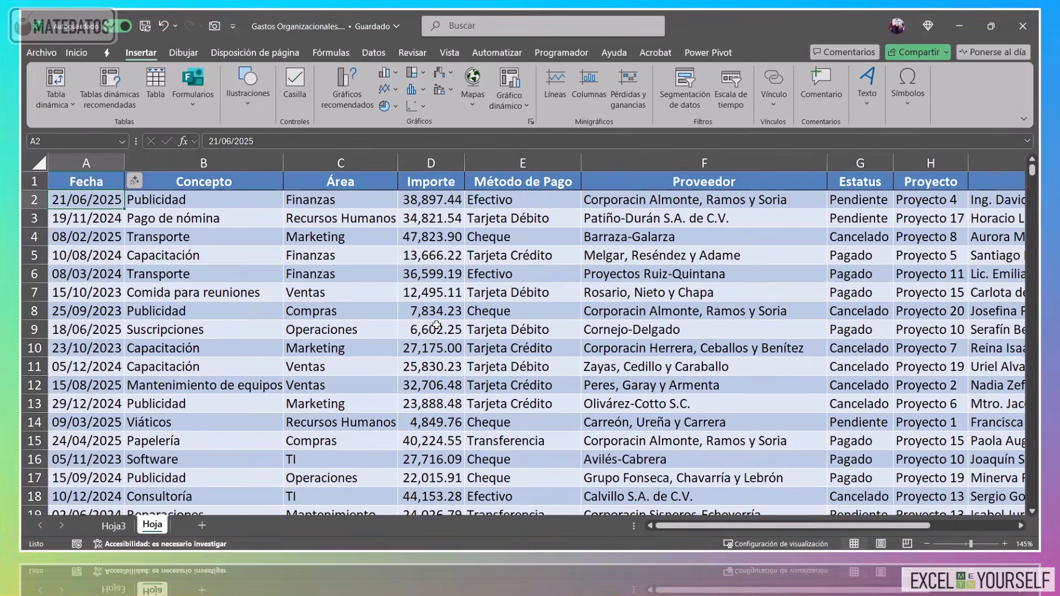
key(ctrl+Down)
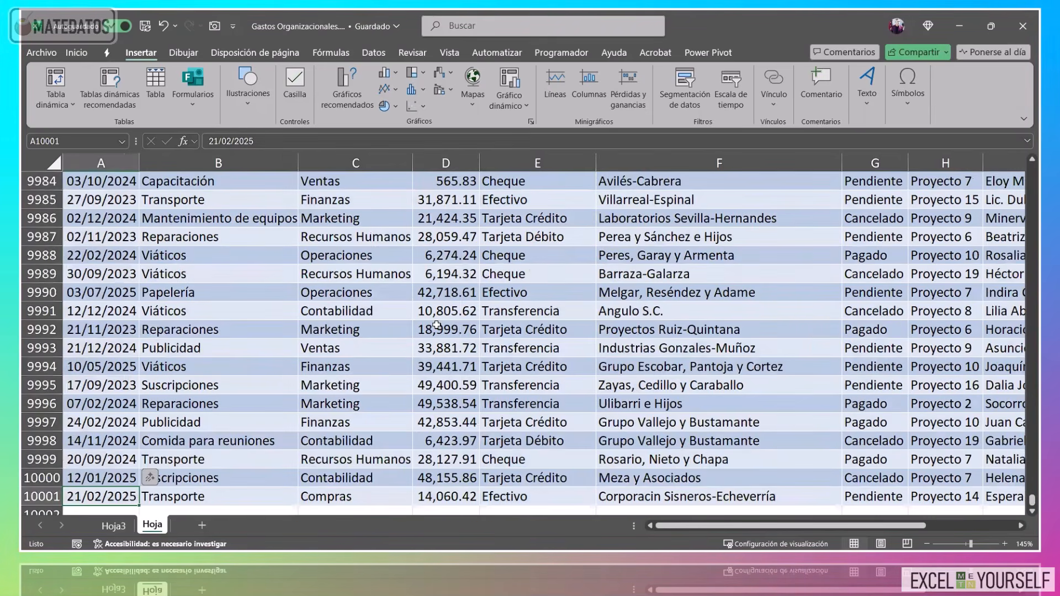
key(ctrl+Up)
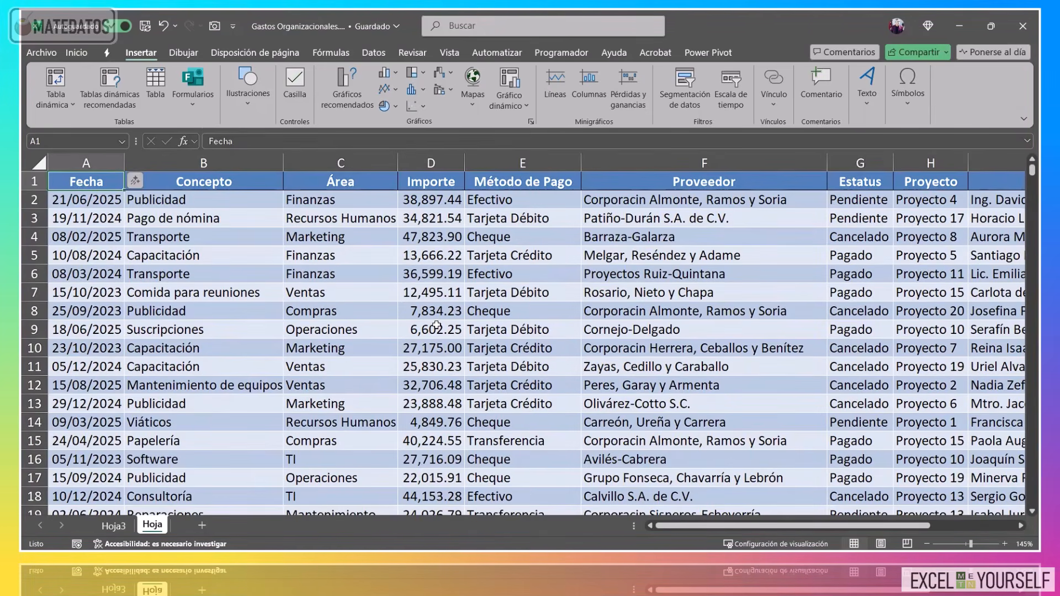
Add the header Año in cell J1, directly after the Responsable column.
key(ctrl+Right)
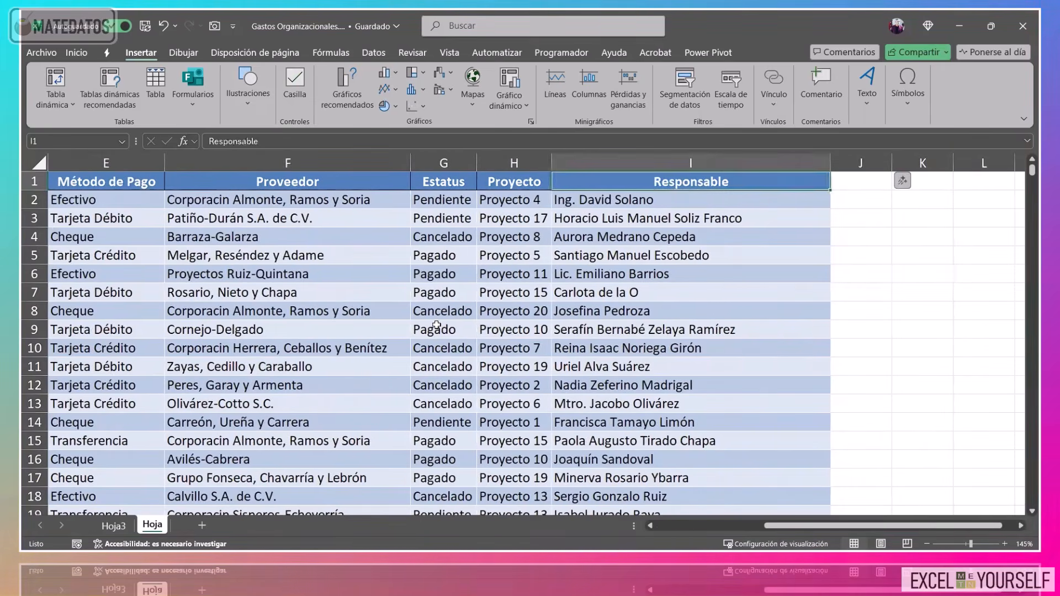
key(Right)
key(Right)
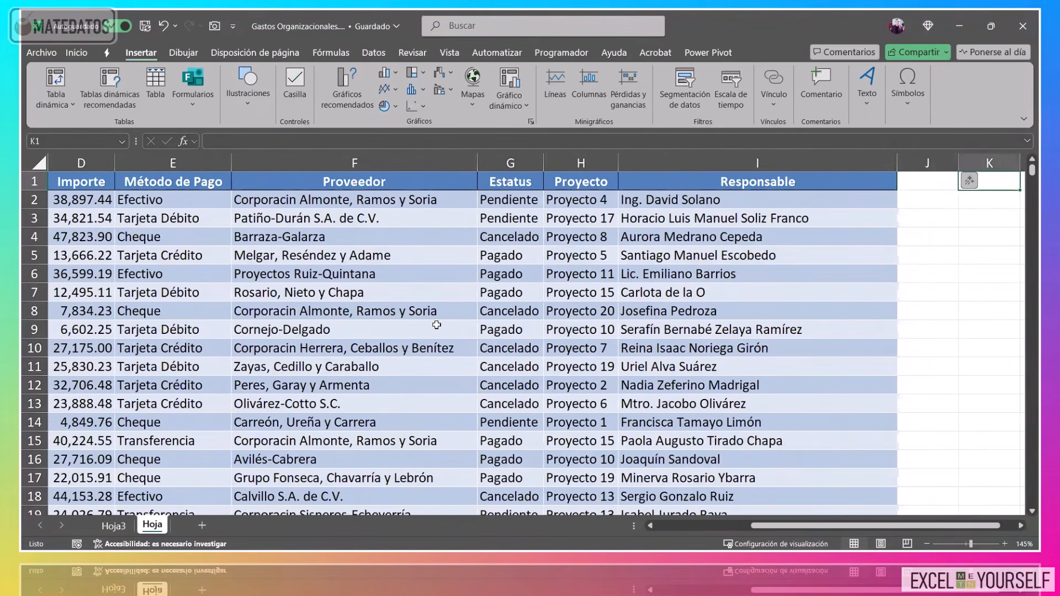
key(Left)
text(Año)
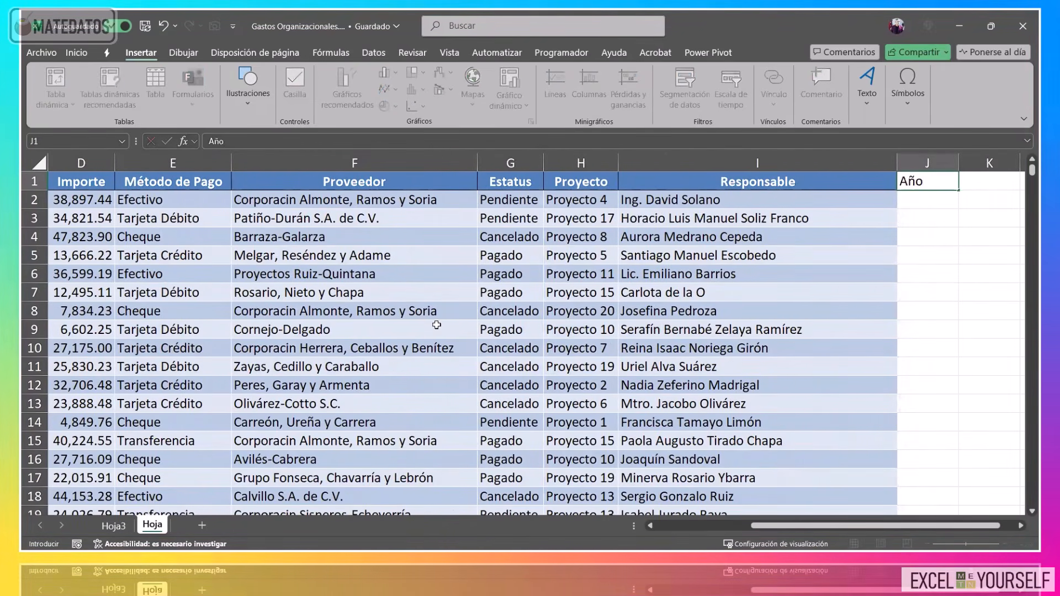
key(Return)
Enter =TEXTO(A2,"AAAA") in J2 to extract the year from the Fecha value.
text(=)
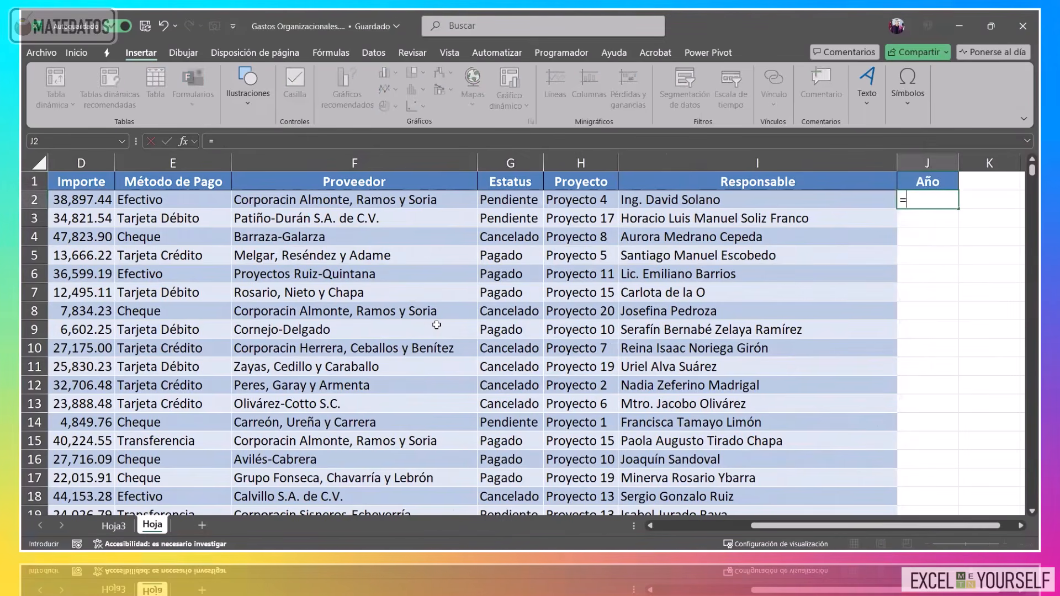
text(text)
key(Tab)
key(Left)
key(Left)
key(Left)
key(Left)
key(Left)
key(Left)
key(Left)
key(Left)
key(Left)
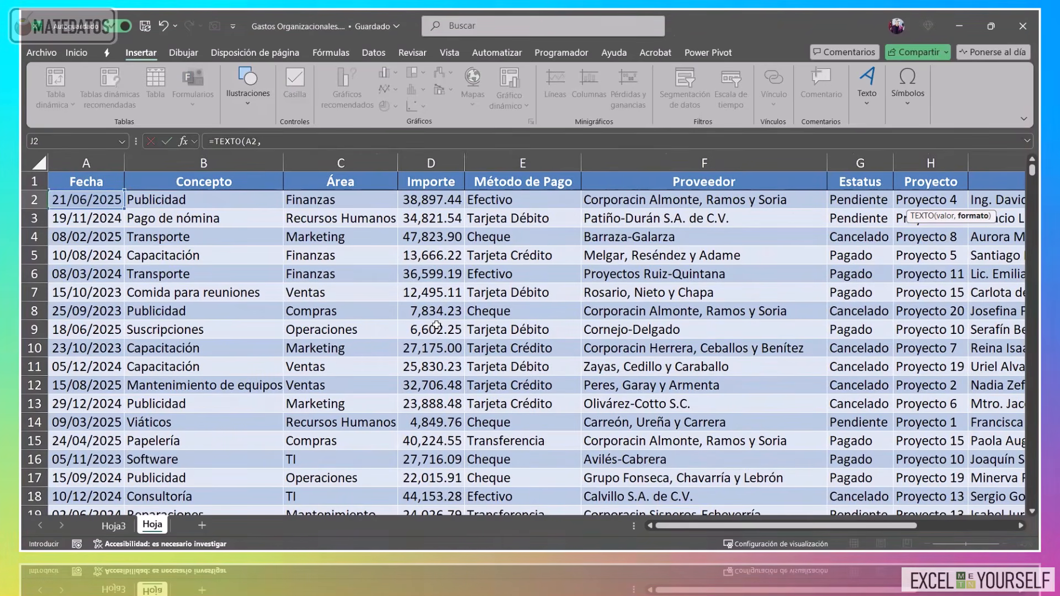
text(,"AAAA)
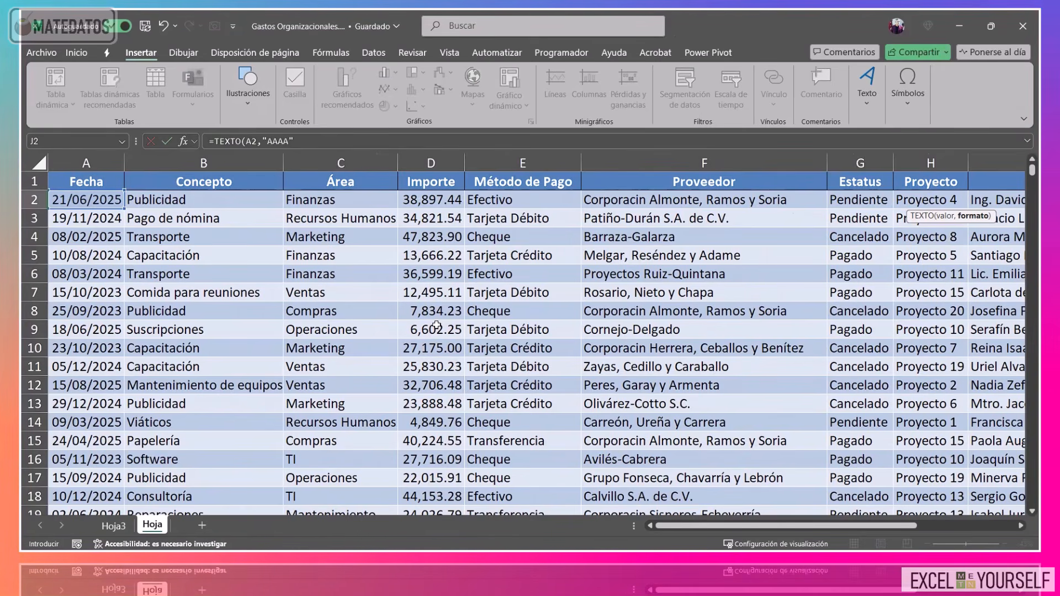
key(Return)
Copy the year formula from J2 down the Año column to the last record in row 10001.
key(Up)
key(ctrl+c)
key(Left)
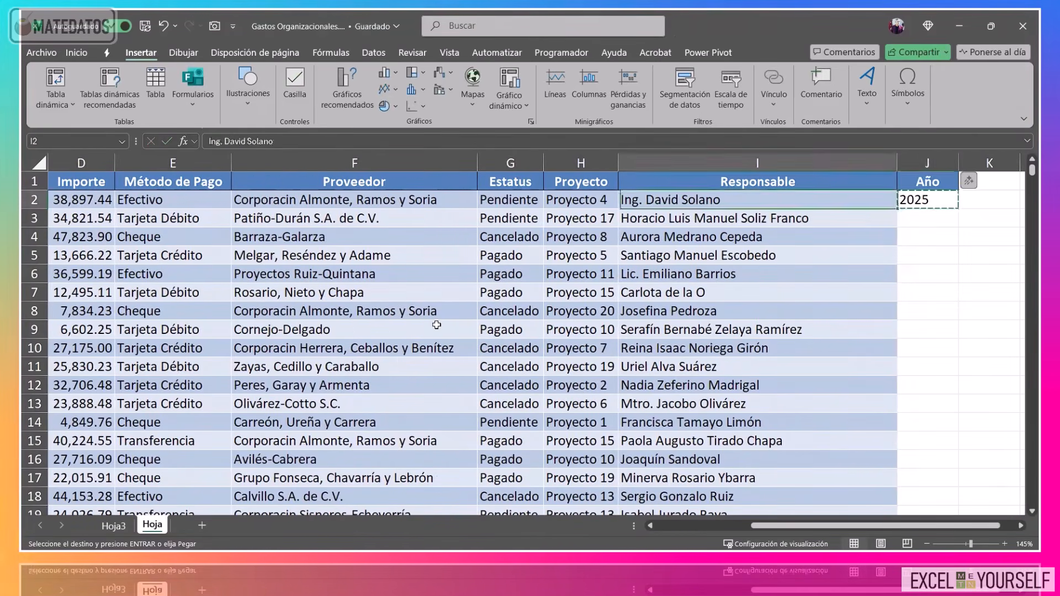
key(ctrl+Down)
key(Right)
key(ctrl+v)
key(ctrl+shift+Up)
key(ctrl+v)
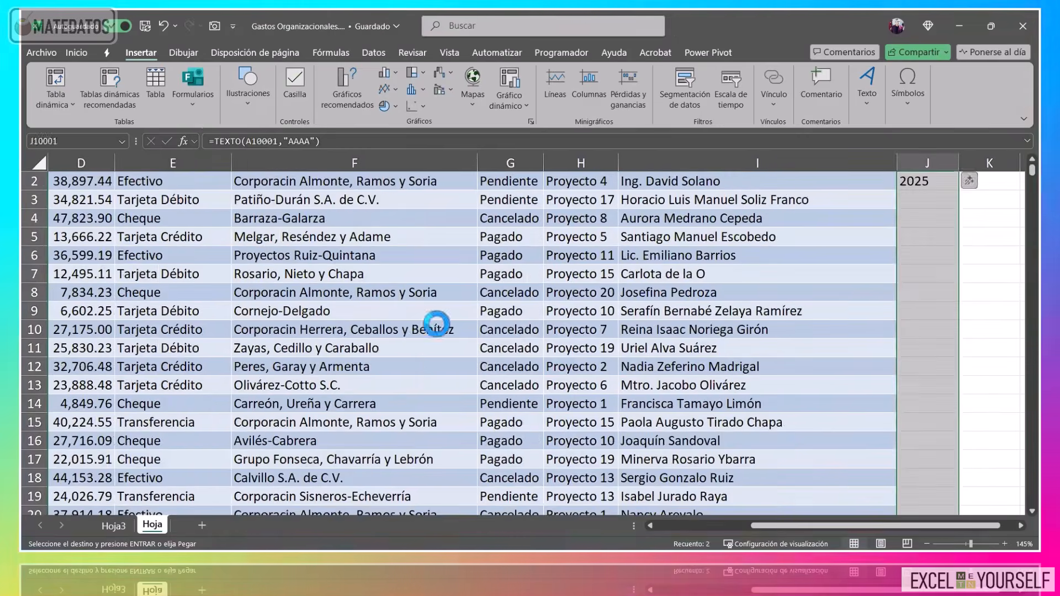
Add the header Mes in cell K1, directly after the Año column.
key(ctrl+Up)
key(Left)
key(ctrl+Left)
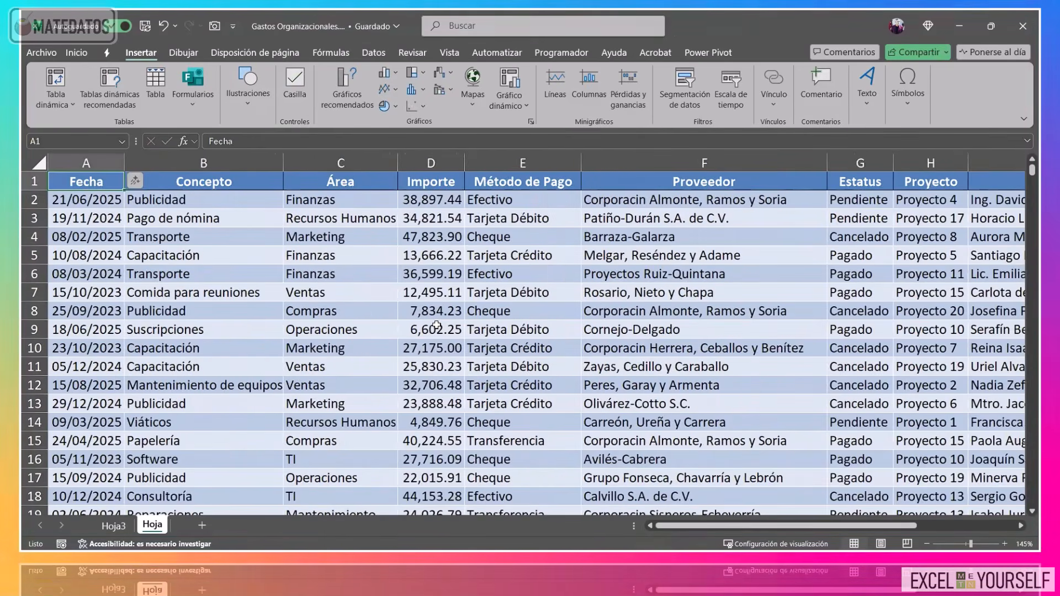
key(Down)
key(Right)
key(Up)
key(ctrl+Right)
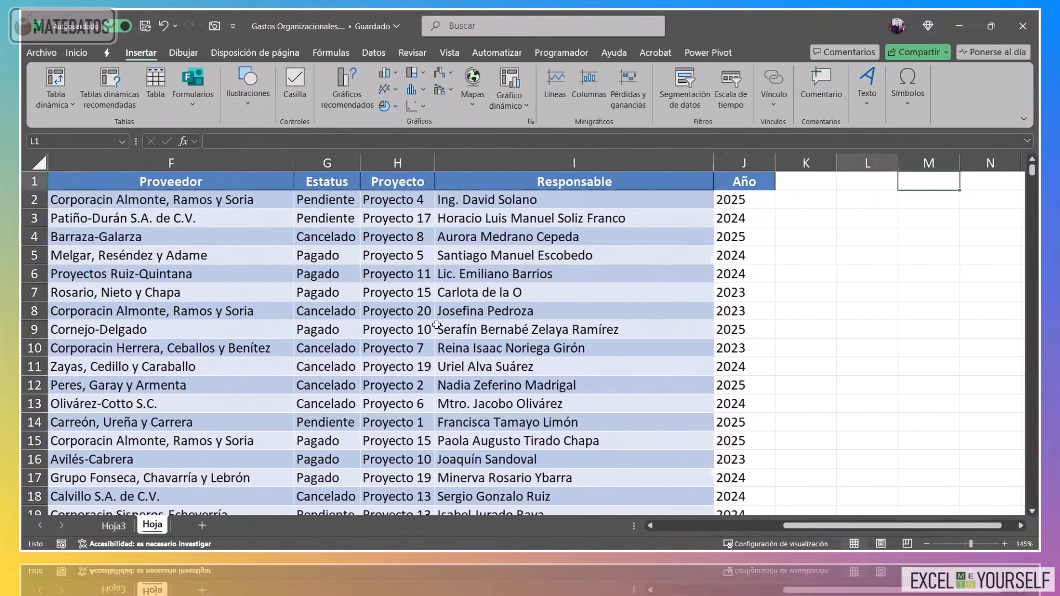
key(Right)
text(Mes)
key(Return)
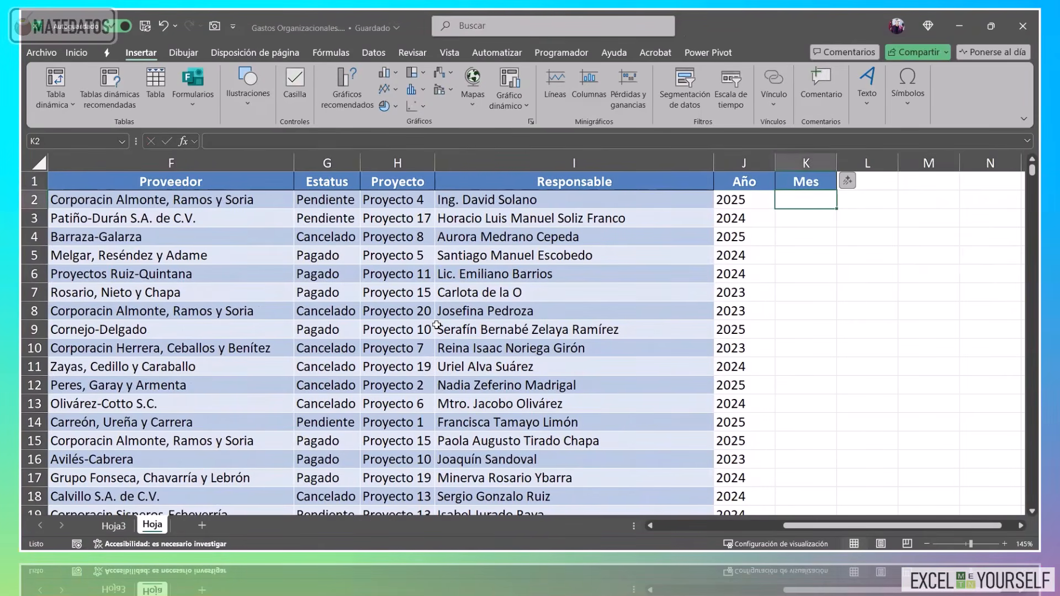
Enter =MES(A2) in K2 to extract the month number from the Fecha value.
text(M)
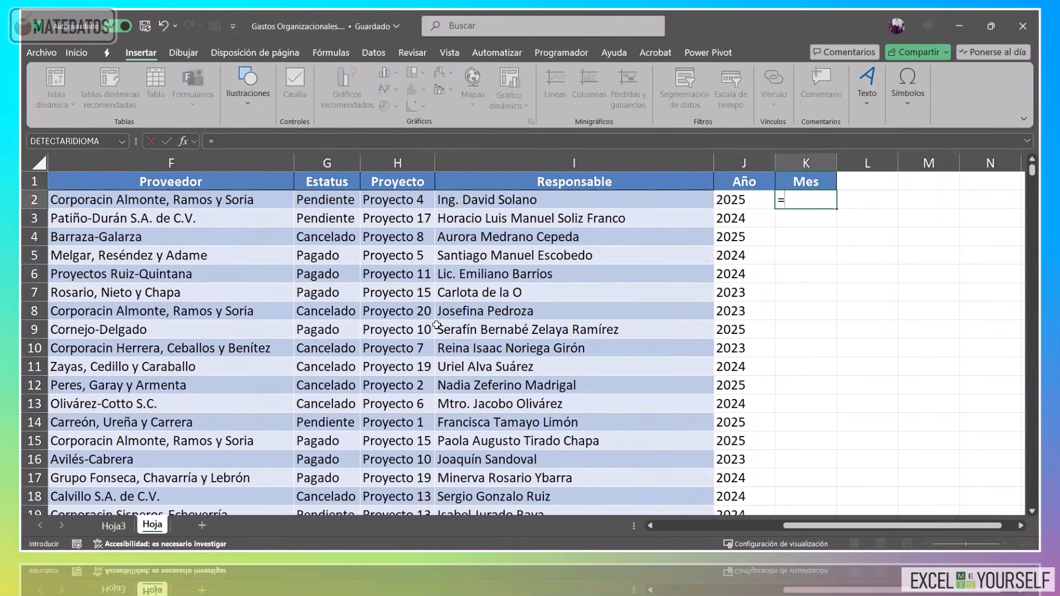
text(mes()
key(ctrl+Left)
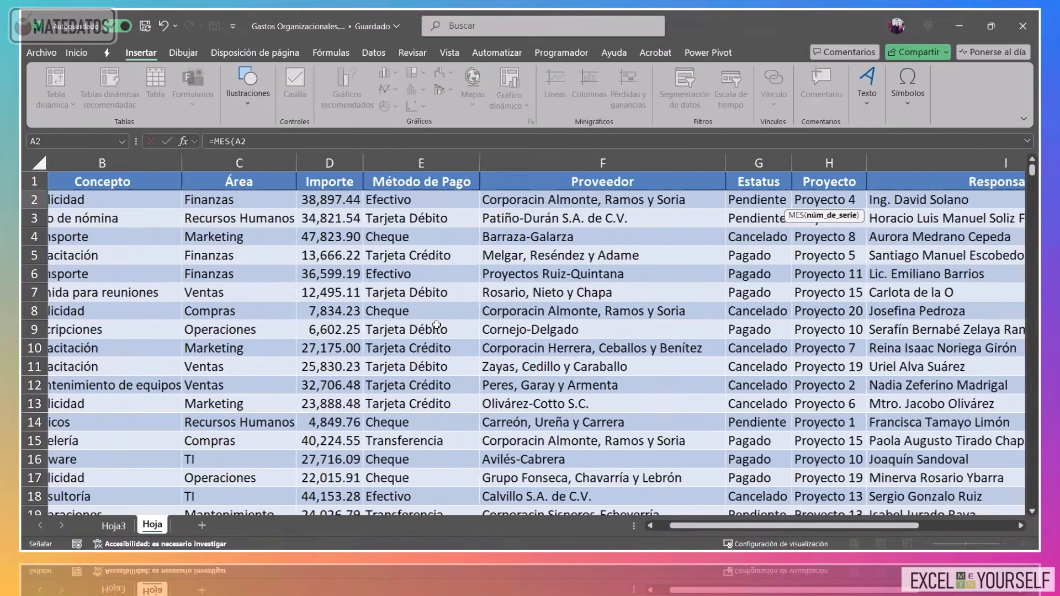
key(Return)
Copy the month number formula from K2 down the Mes column to row 10001.
key(Up)
key(ctrl+c)
key(Left)
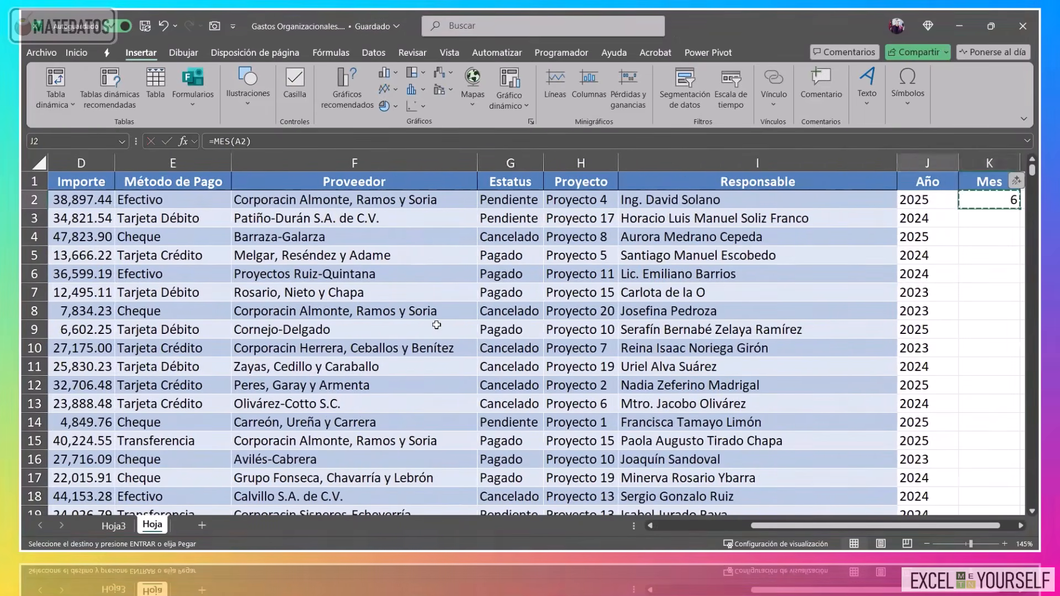
key(ctrl+Down)
key(Right)
key(ctrl+v)
key(ctrl+shift+Up)
key(Return)
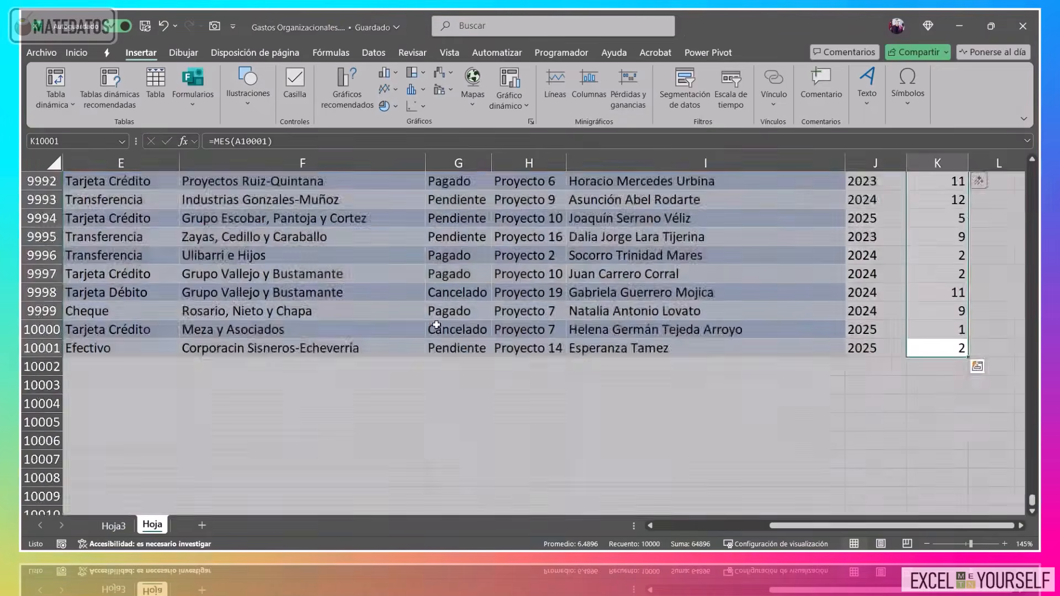
Add the header Nombres Mes in cell L1 and fit the column width to it.
key(ctrl+Up)
key(Right)
key(Right)
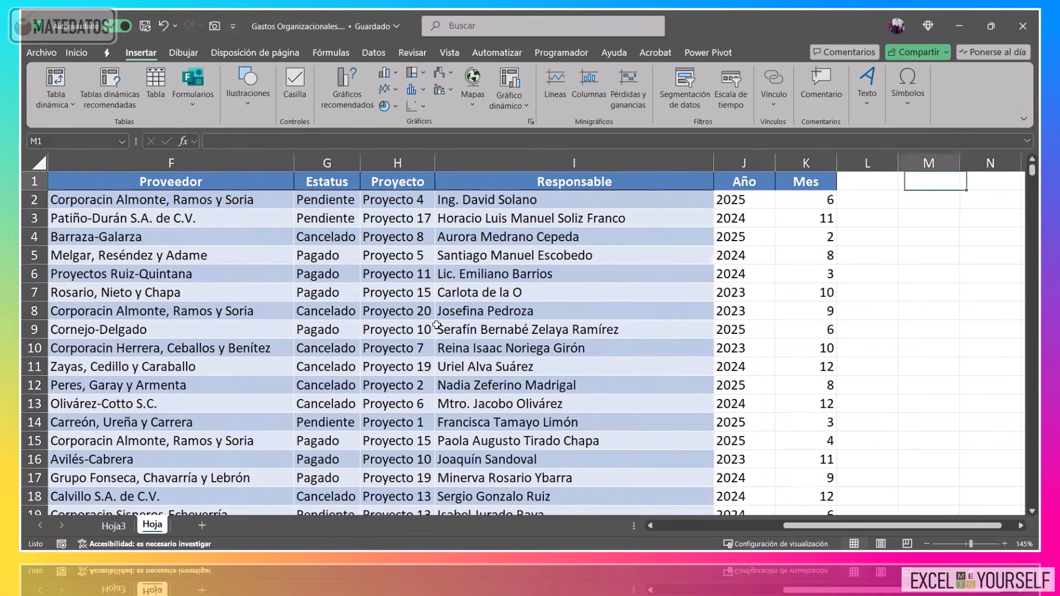
key(Left)
key(Left)
key(ctrl+c)
key(Right)
text(No)
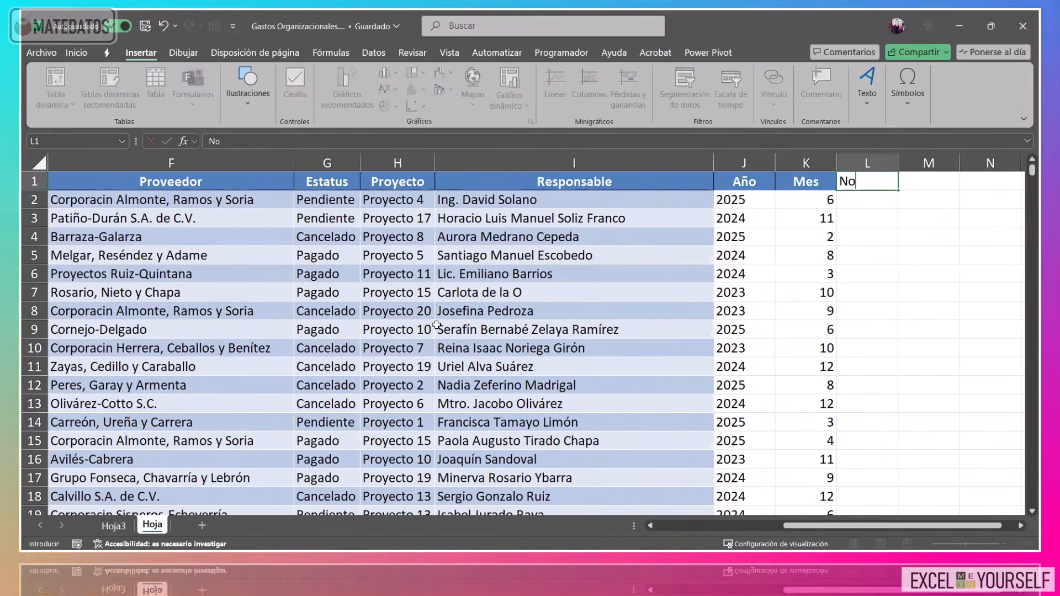
text(mbres Mes)
key(ctrl+Return)
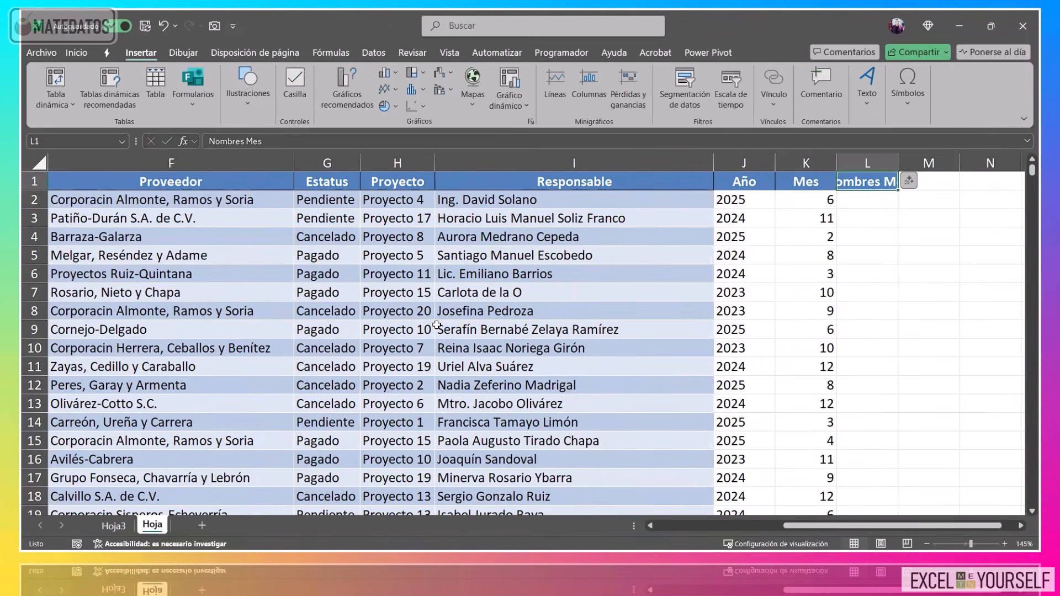
double_click(899, 161)
Enter =TEXTO(A2,"mmmm") in L2 to get the month name from the Fecha value.
key(Down)
text(=texto()
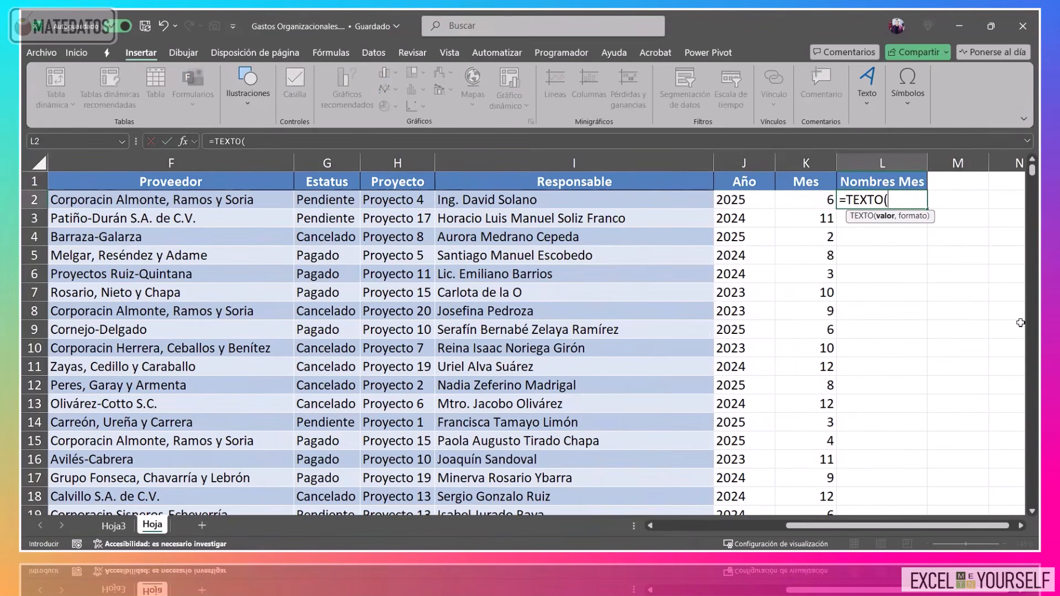
key(ctrl+Left)
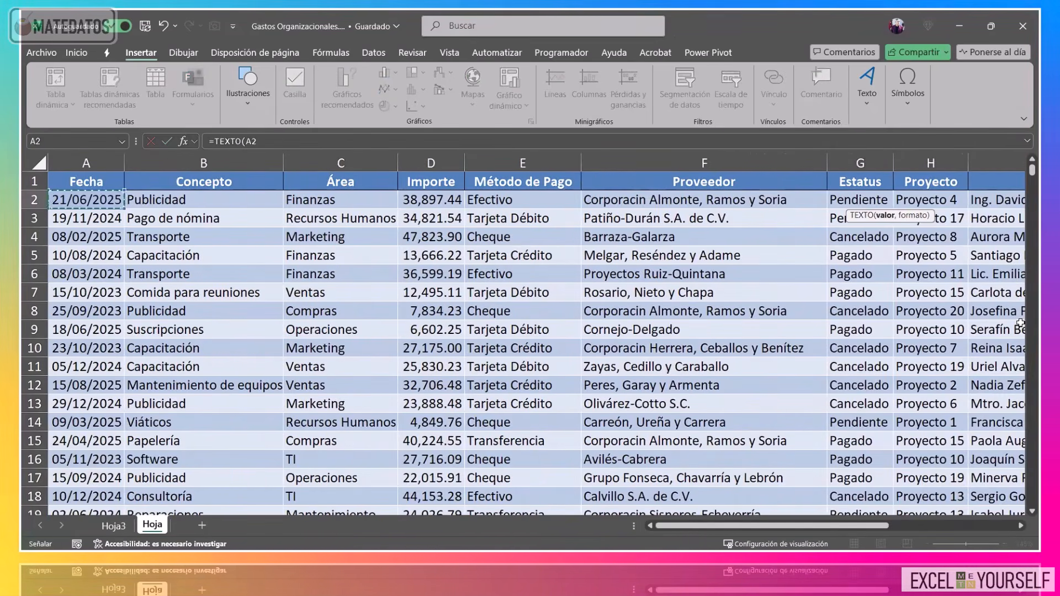
text(,"mmmm)
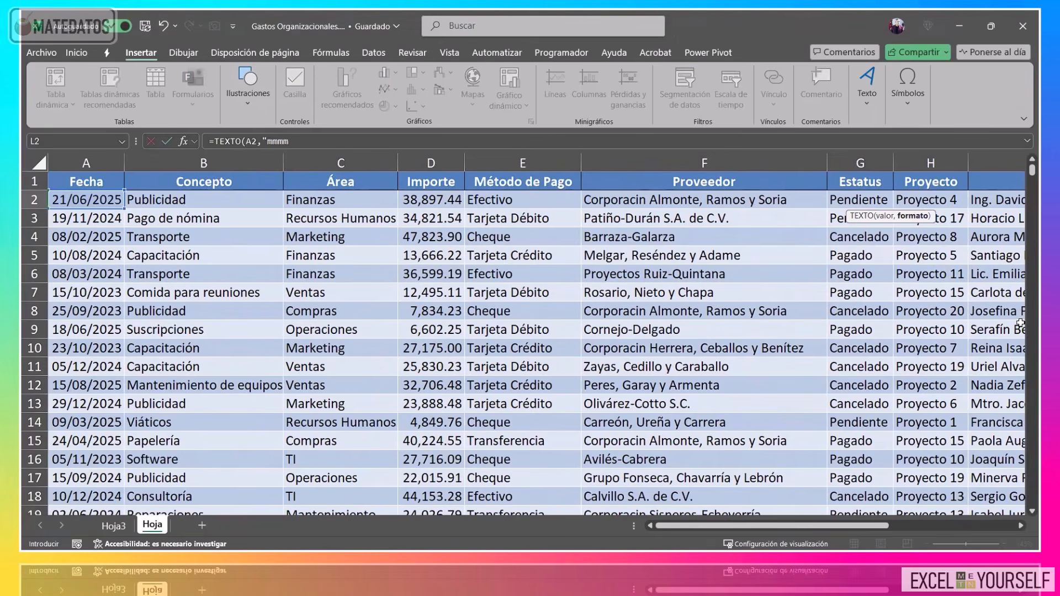
text("))
key(Return)
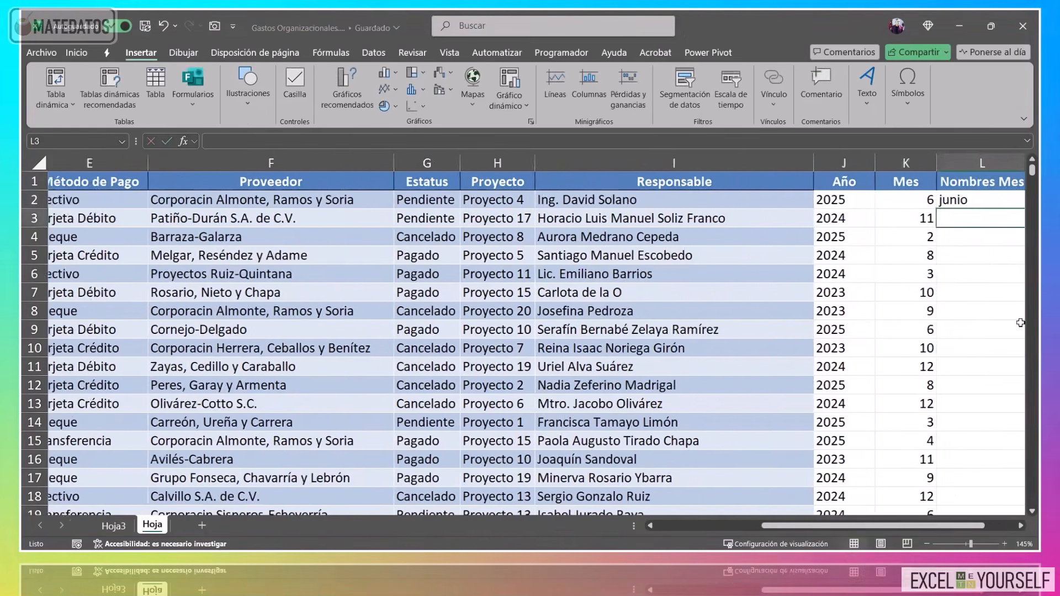
Copy the month name formula from L2 down the Nombres Mes column to row 10001 and return to the header row.
key(Up)
key(ctrl+c)
key(Left)
key(ctrl+Down)
key(Right)
key(ctrl+v)
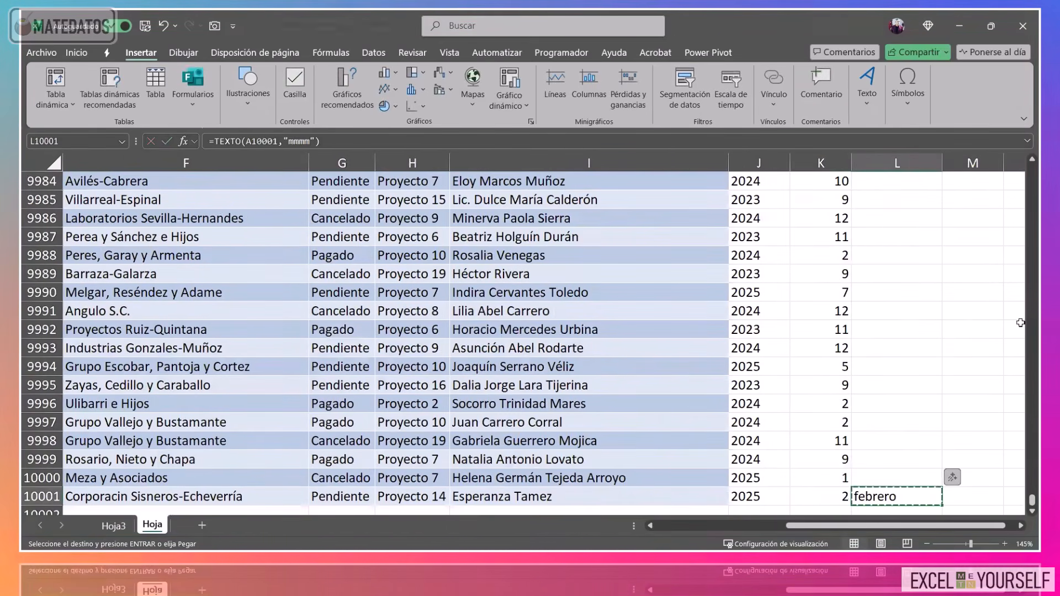
key(ctrl+shift+Up)
key(Return)
key(ctrl+Up)
key(Left)
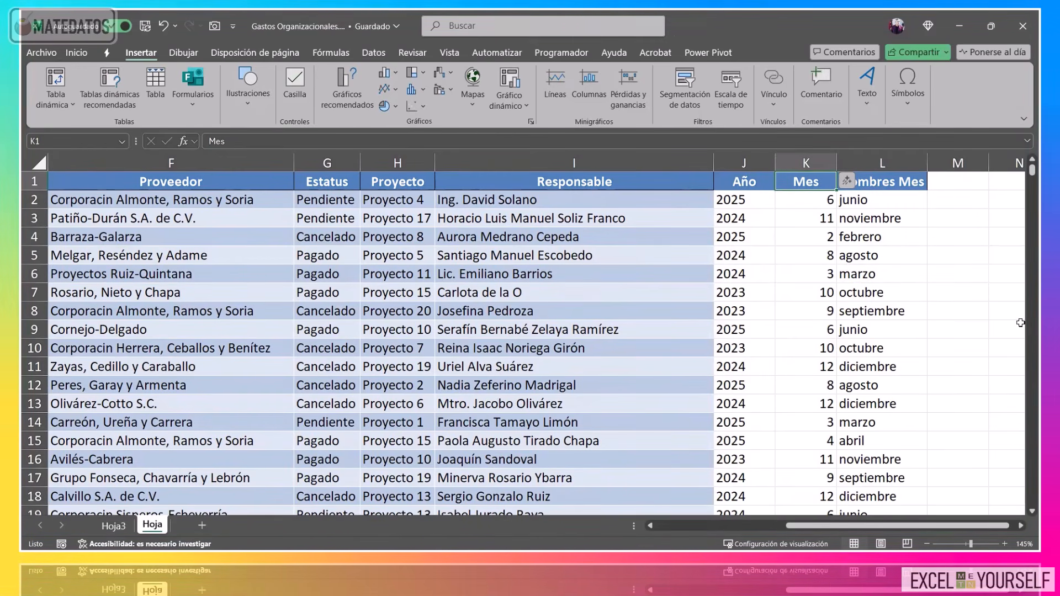
Examine the expense table's extent and the Año, Mes and Nombres Mes formula columns from row 2 down to row 10001.
key(ctrl+Left)
key(ctrl+Down)
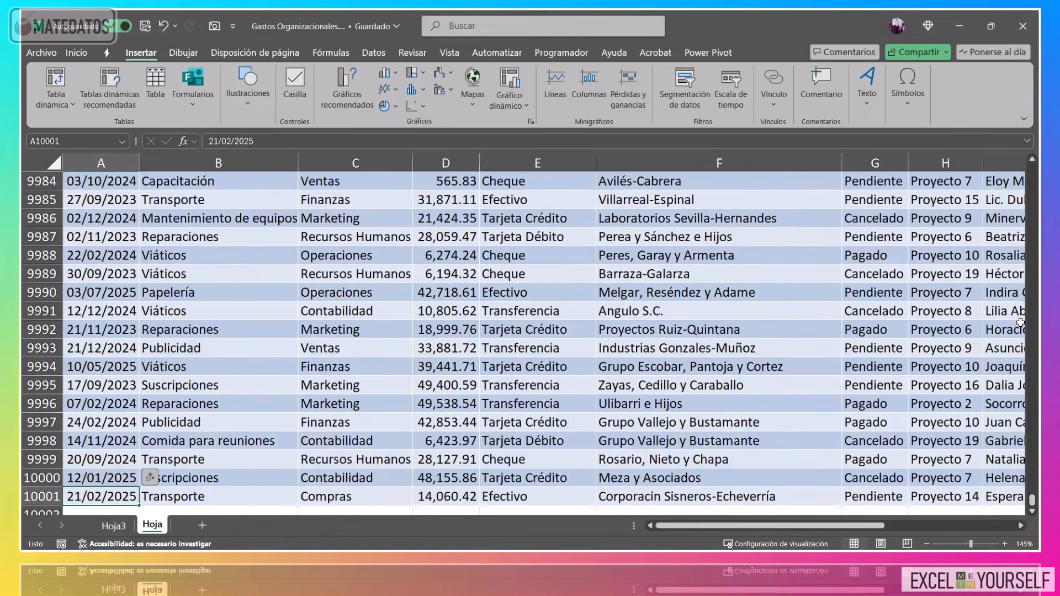
key(ctrl+Up)
key(Right)
key(Right)
key(Right)
key(ctrl+Right)
key(Down)
key(Left)
key(Left)
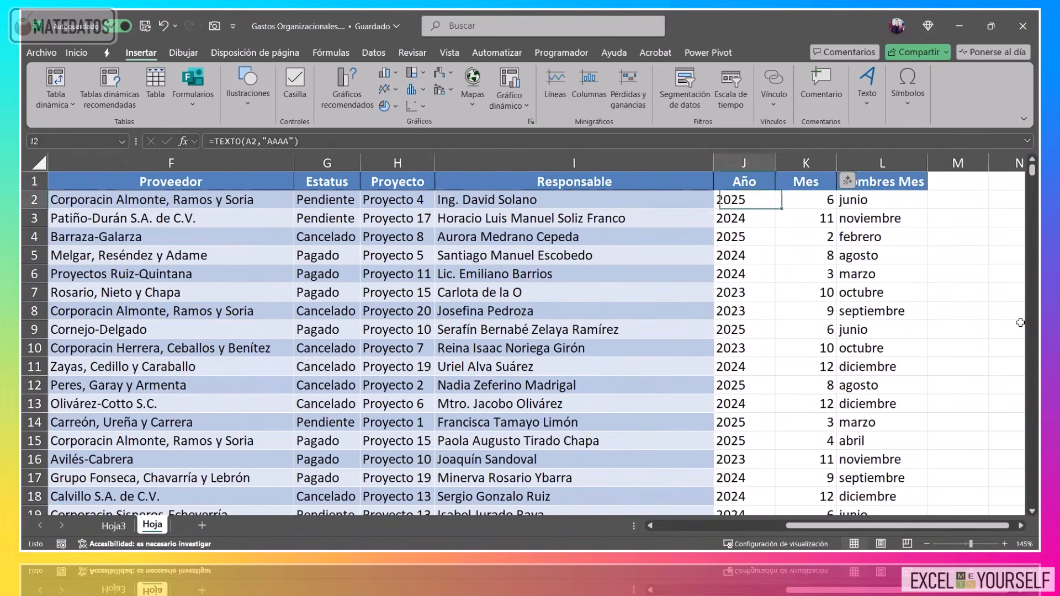
key(Left)
key(Right)
key(ctrl+shift+Right)
key(ctrl+shift+Down)
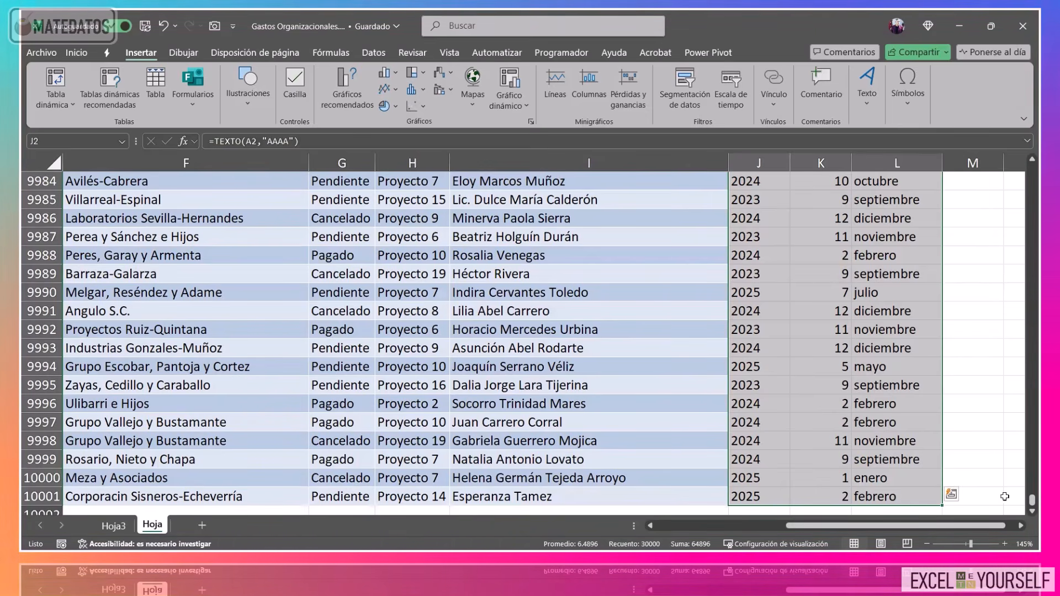
Delete the Año, Mes and Nombres Mes columns, J to L, from the expense table.
drag(1031, 499, 1003, 147)
drag(769, 163, 883, 163)
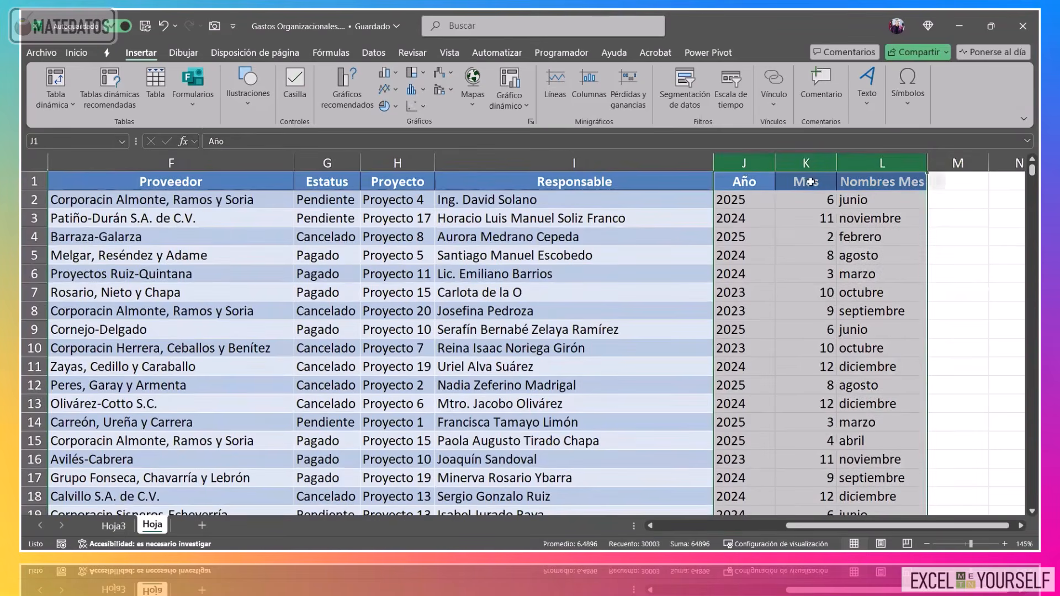
right_click(810, 182)
click(856, 352)
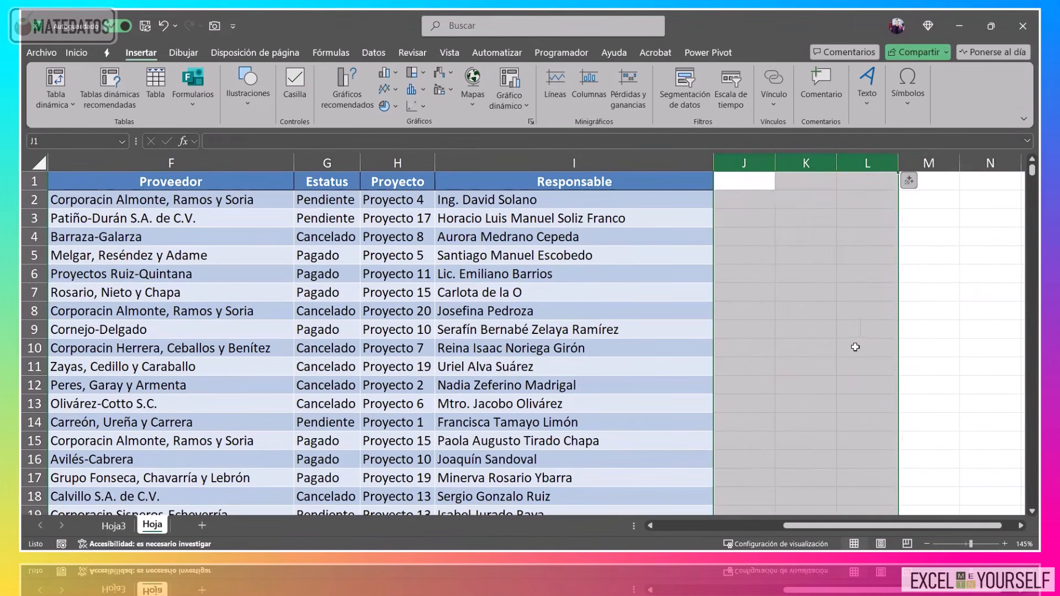
Insert a pivot table on a new sheet from the whole expense table, with Fecha as the row field.
click(528, 249)
key(ctrl+Home)
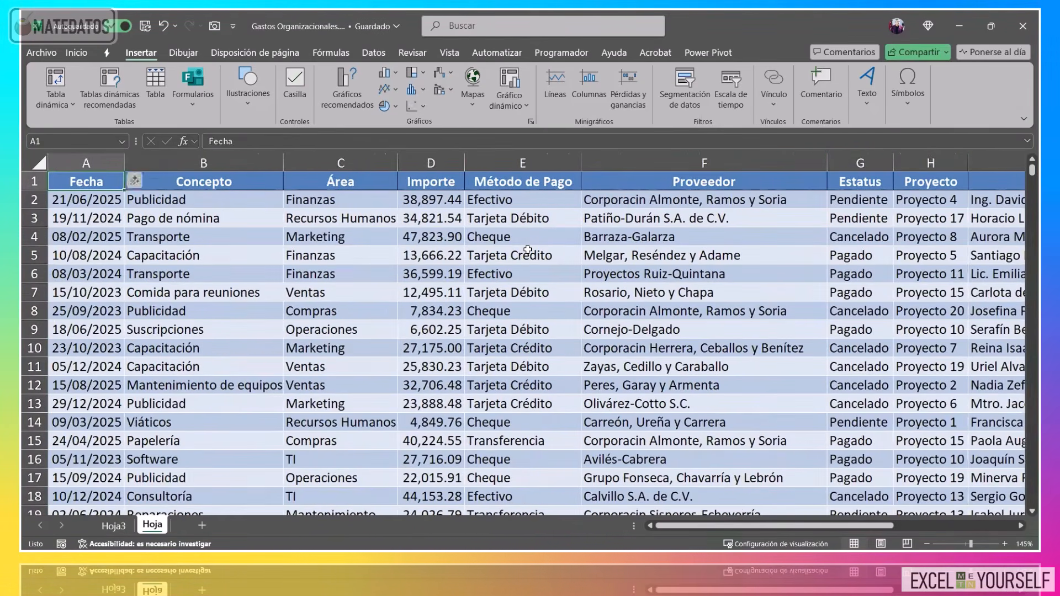
key(ctrl+shift+End)
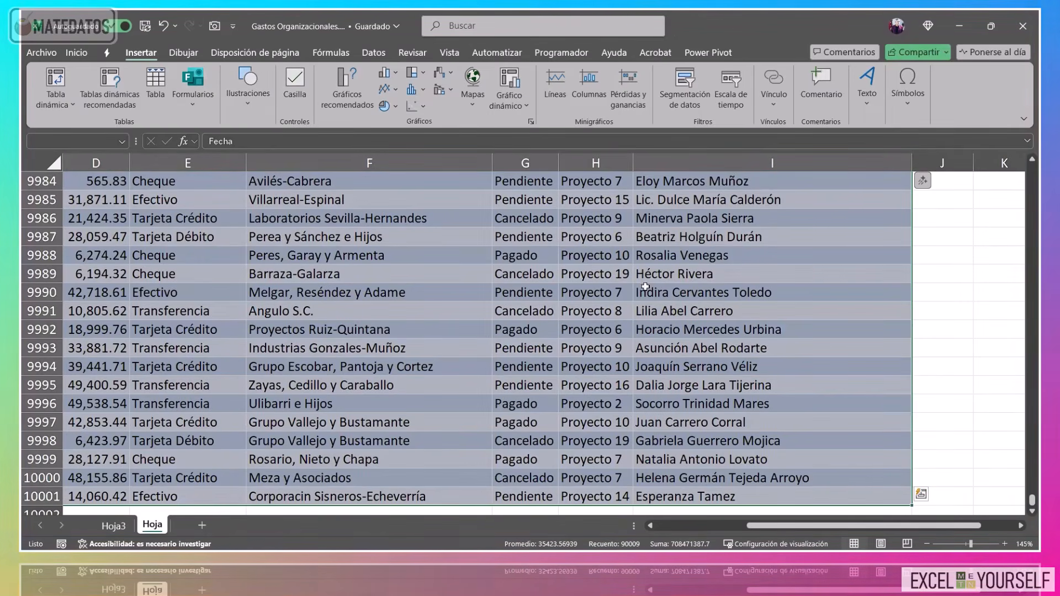
click(61, 75)
click(657, 356)
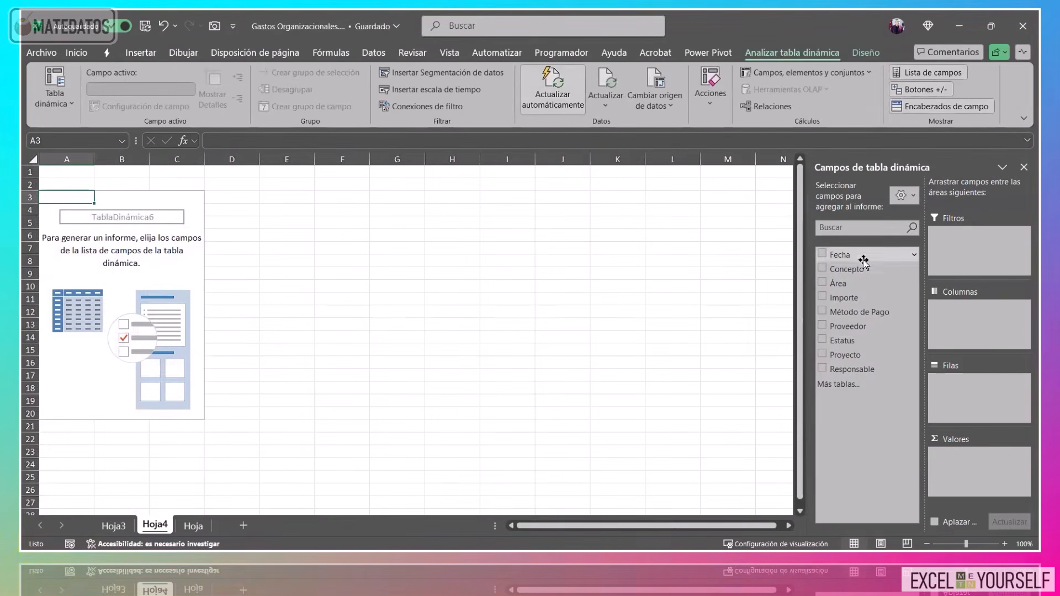
drag(954, 408, 952, 407)
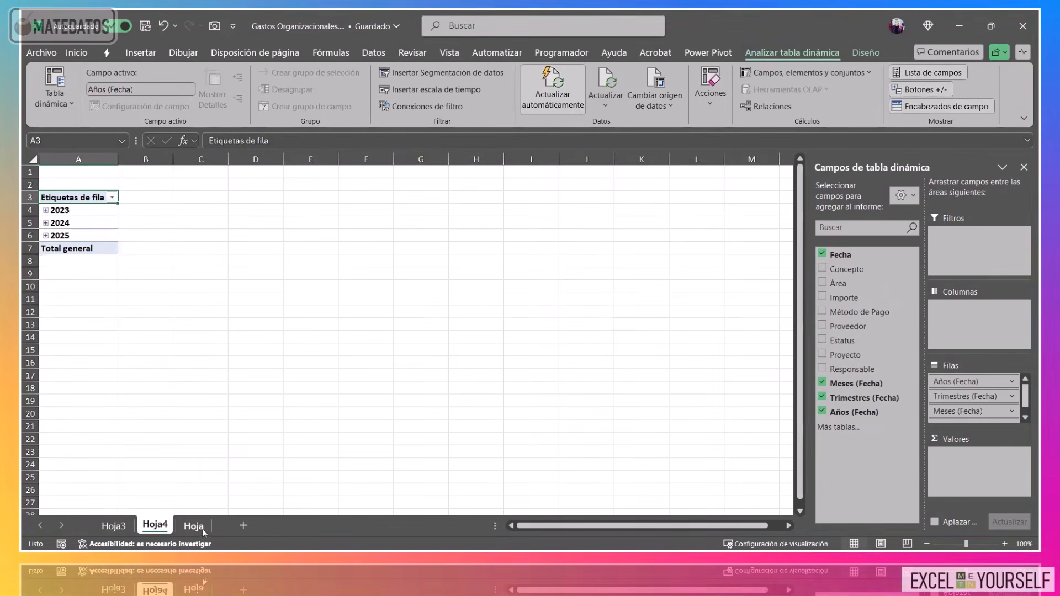
Check the source table's columns on the Hoja sheet against the pivot table's fields and return to Hoja4.
click(195, 526)
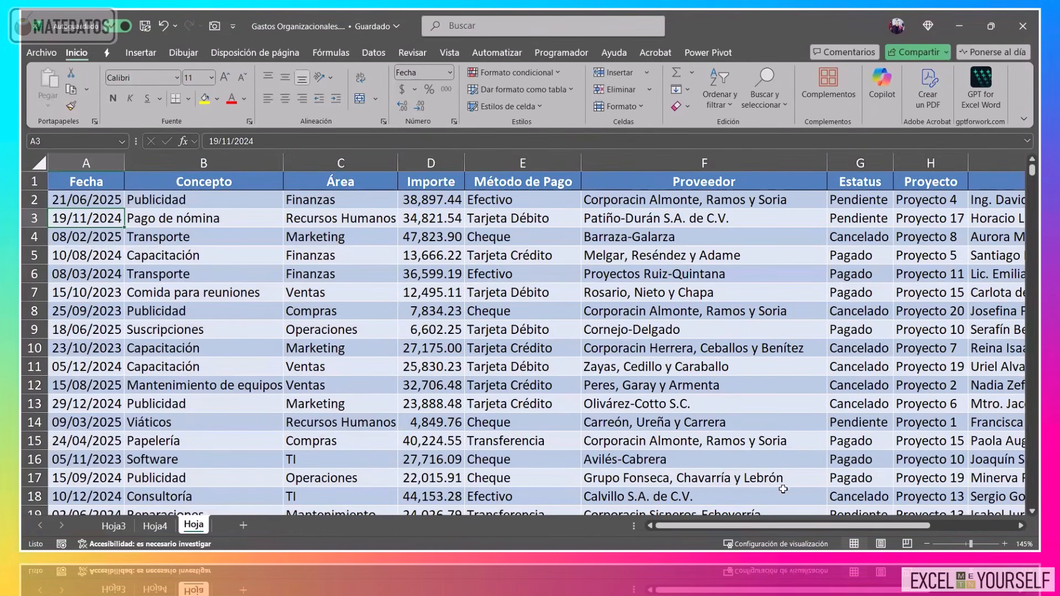
drag(846, 525, 927, 524)
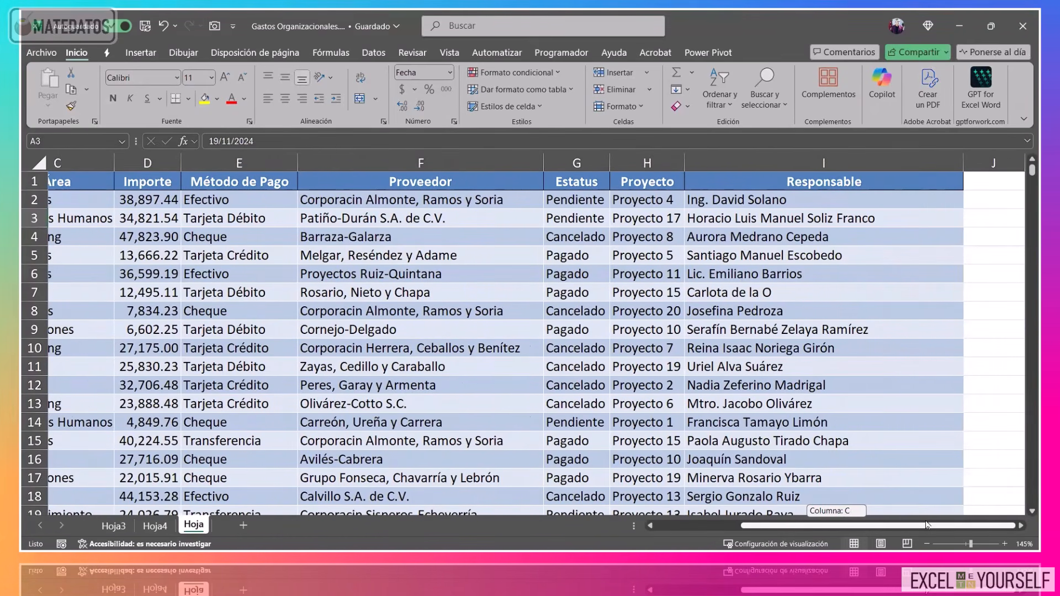
drag(766, 526, 681, 526)
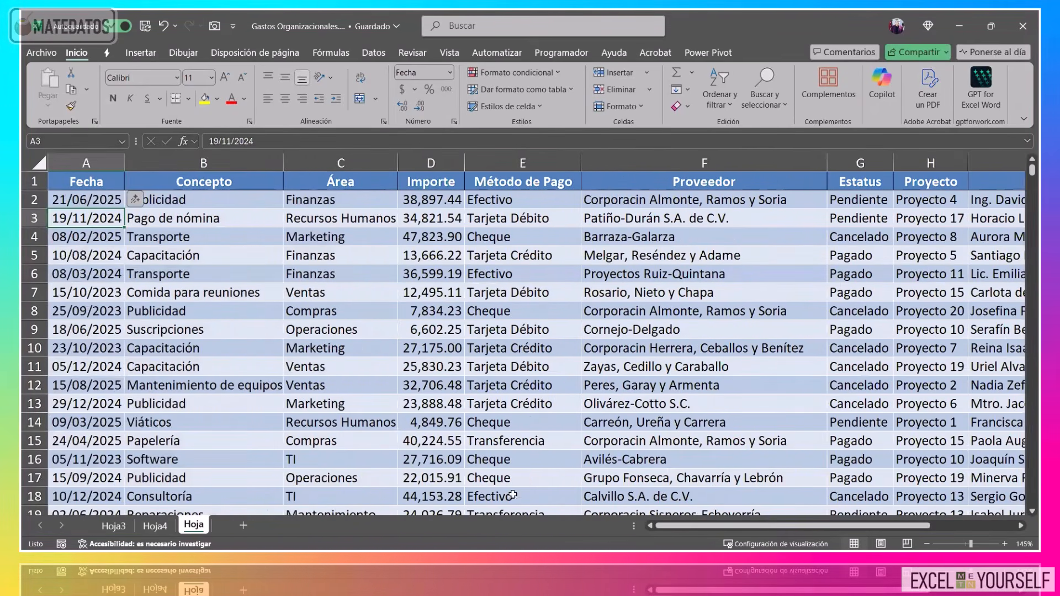
click(116, 527)
click(192, 526)
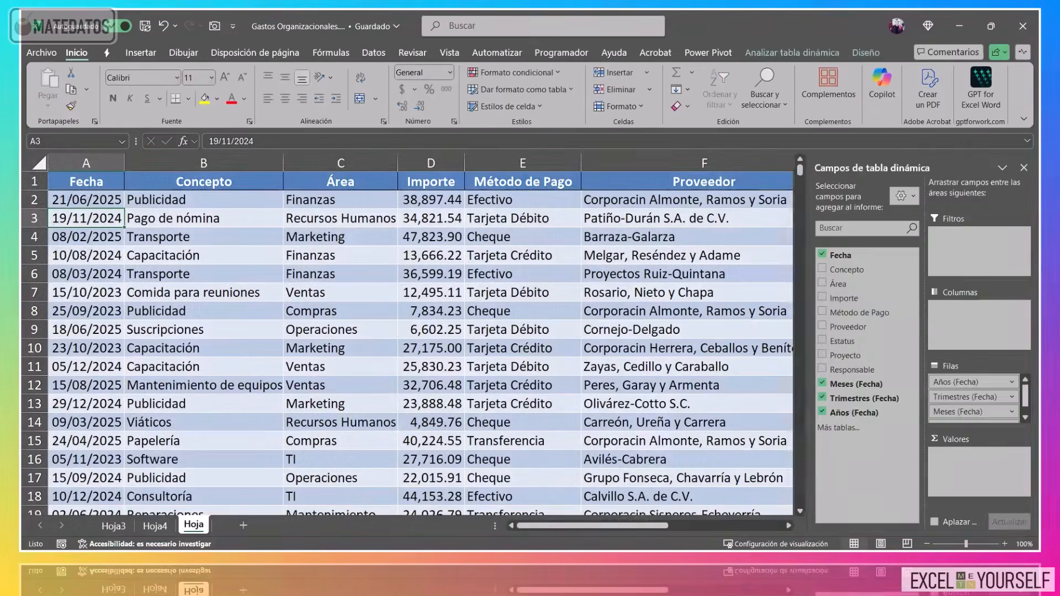
click(155, 525)
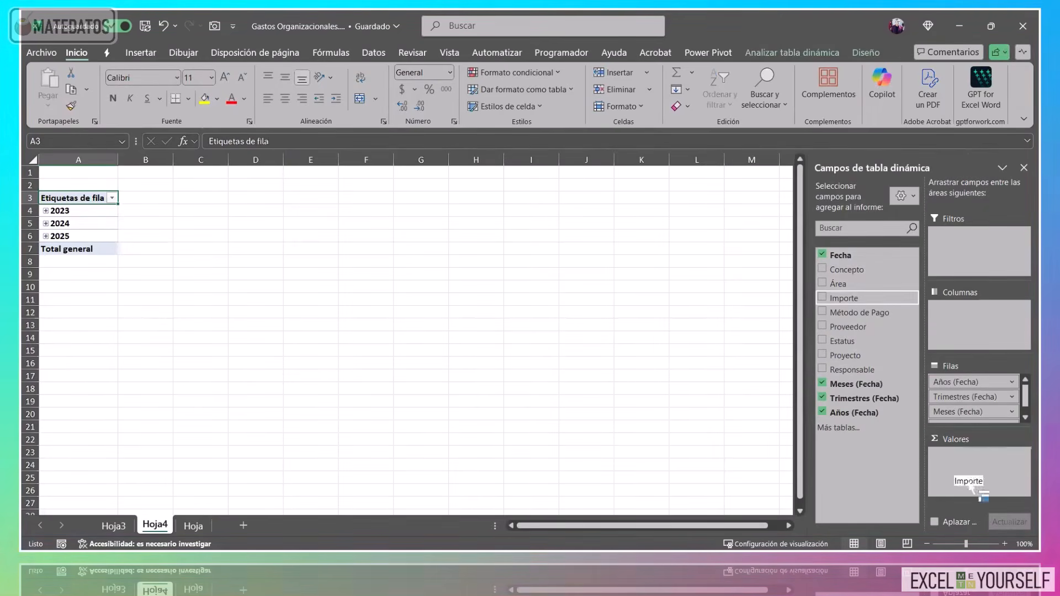
Add Importe to the pivot table's values and expand 2023 with its Trim.3 and Trim.4 quarters down to months.
drag(971, 486, 972, 486)
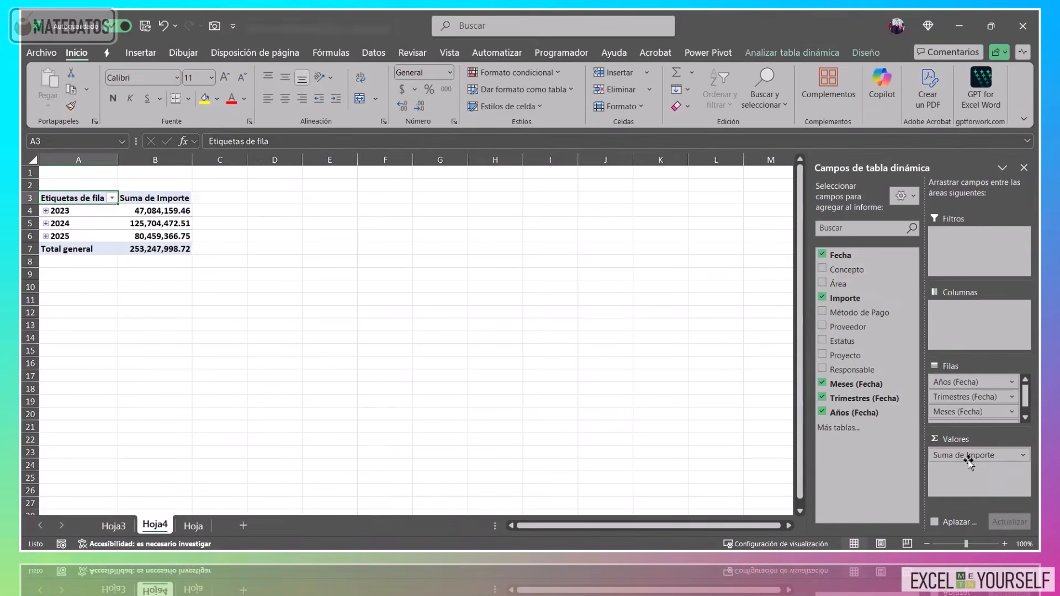
click(46, 211)
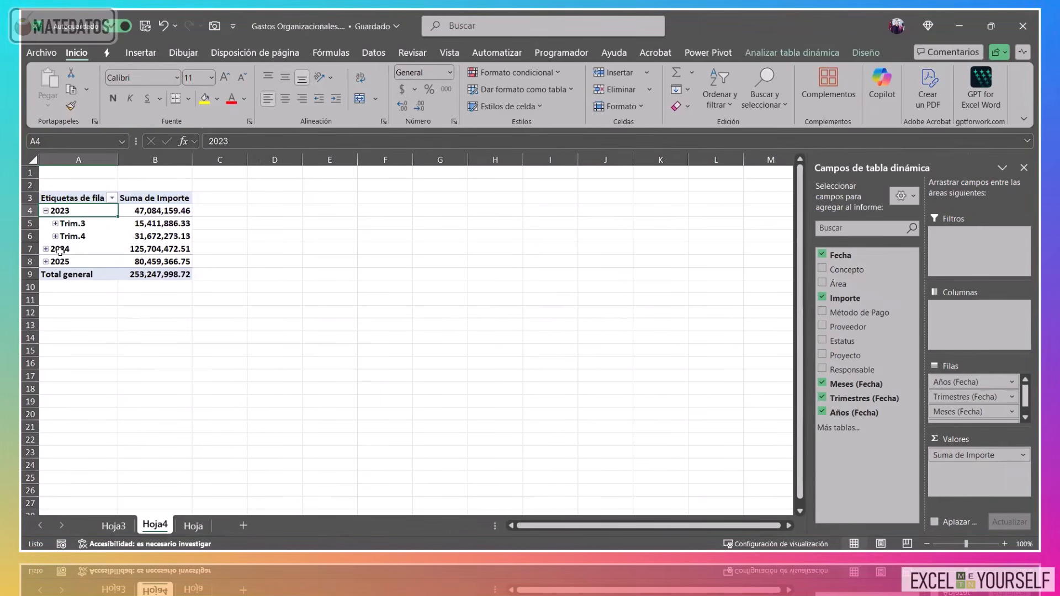
scroll(99, 267, up, 5)
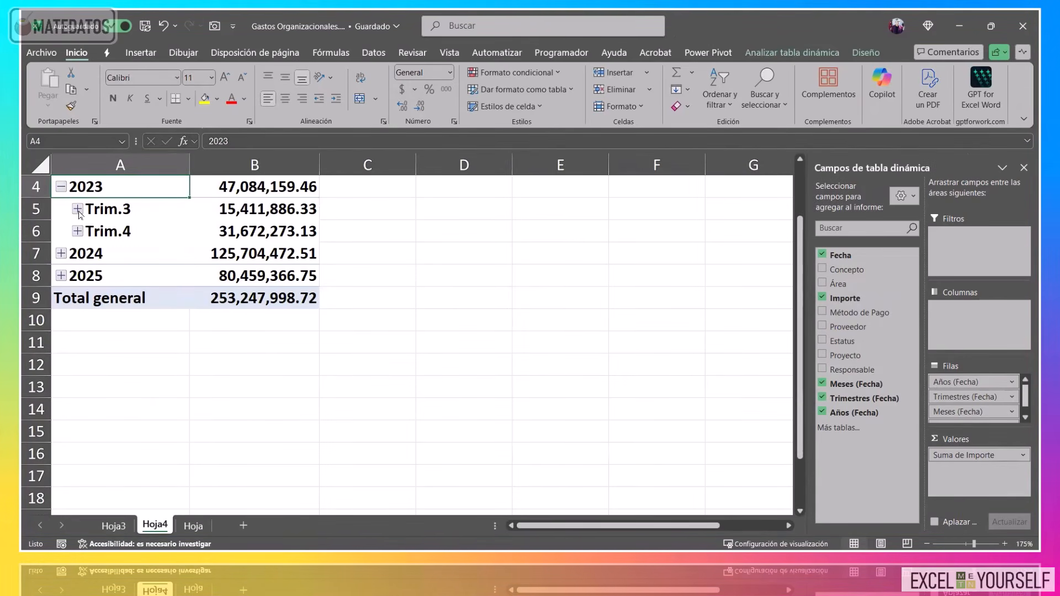
click(78, 209)
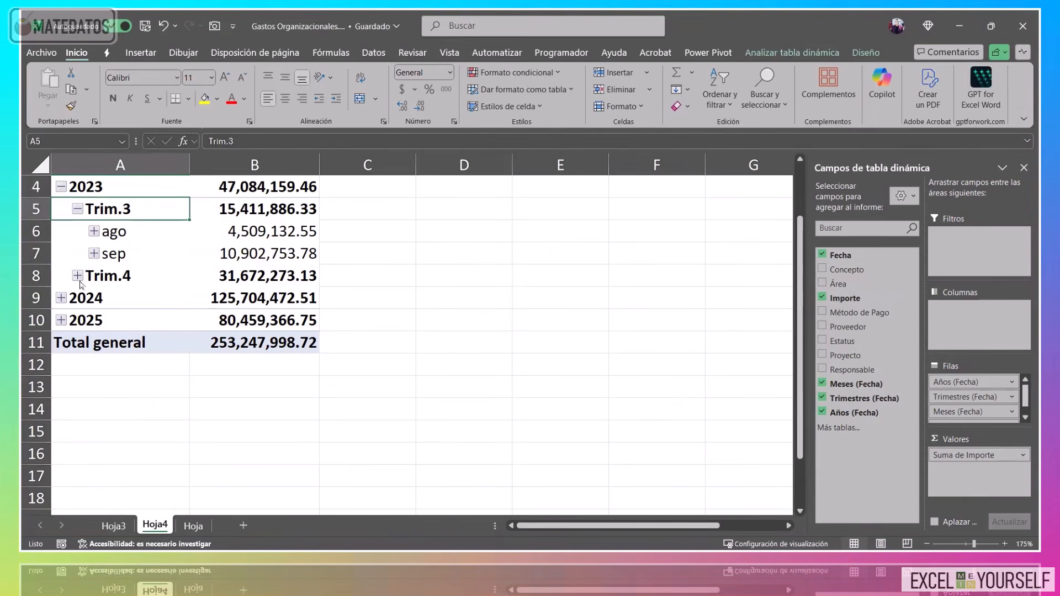
click(78, 276)
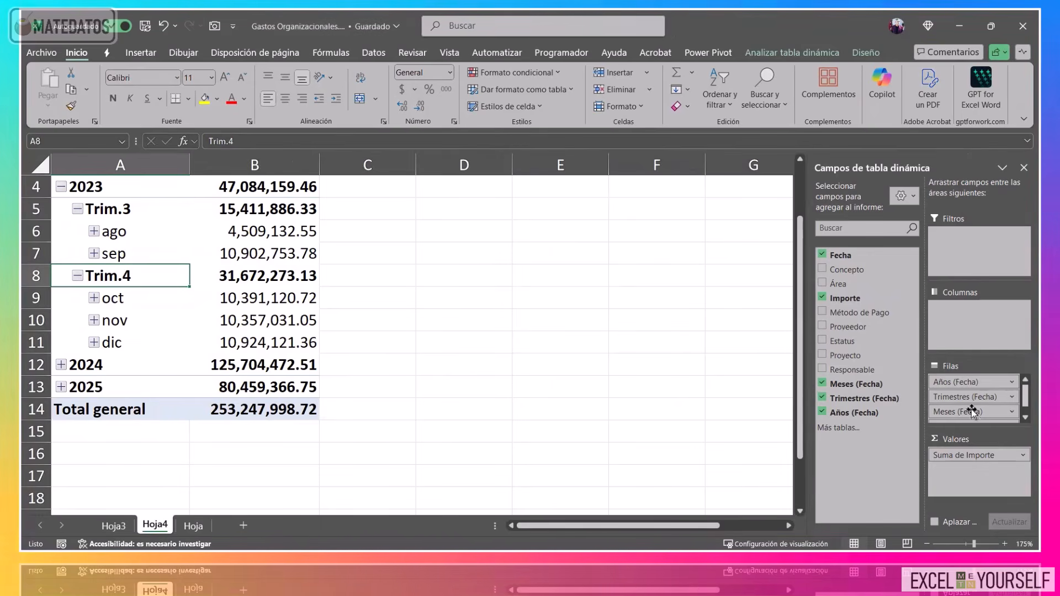
Remove Trimestres (Fecha) from the pivot rows and expand 2024 and 2025 to review their months.
drag(976, 394, 869, 369)
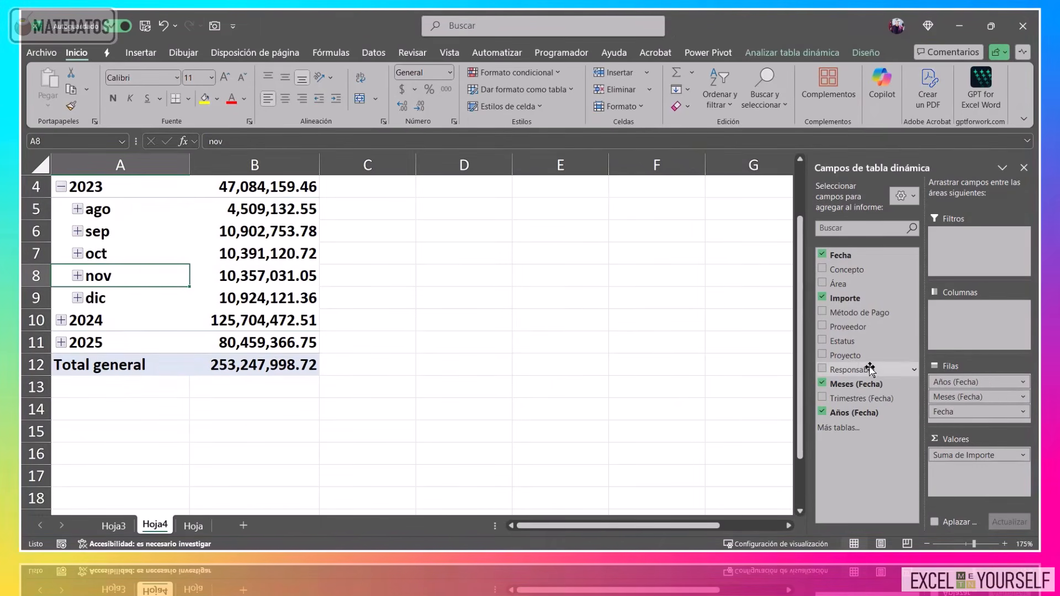
click(60, 320)
scroll(69, 406, down, 2)
click(61, 342)
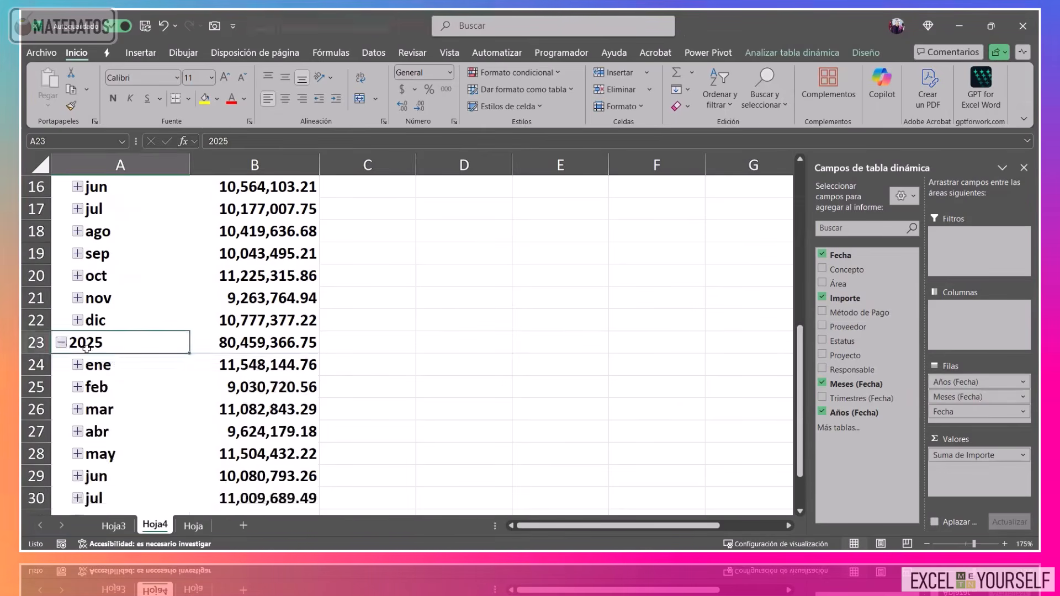
scroll(251, 386, down, 3)
scroll(295, 367, up, 8)
scroll(304, 364, down, 6)
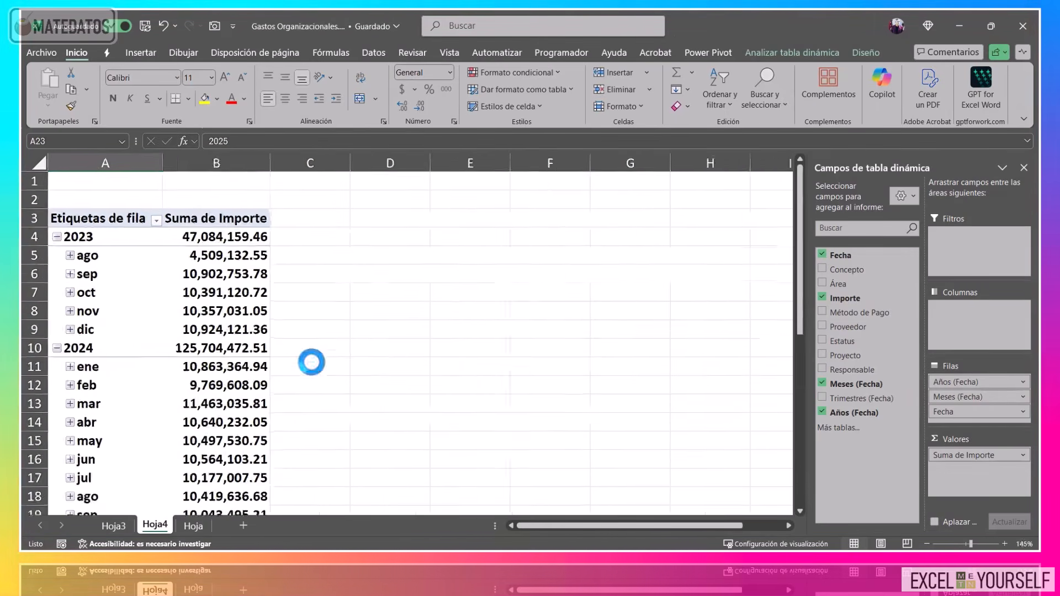
scroll(314, 375, up, 4)
scroll(314, 375, up, 2)
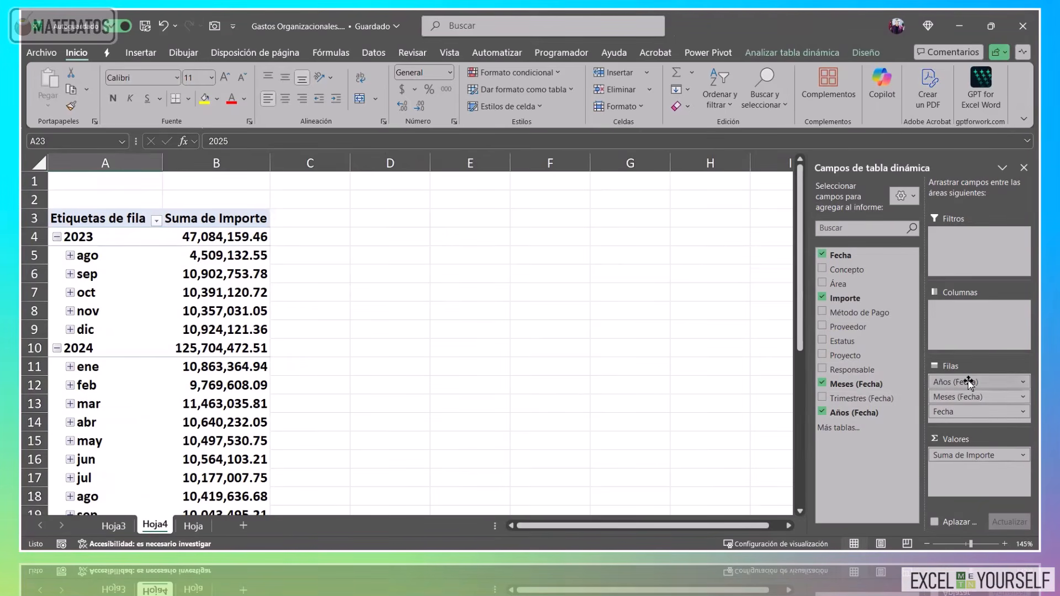
Move Años (Fecha) to the pivot columns and give columns B to E one equal, narrower width.
drag(969, 383, 995, 319)
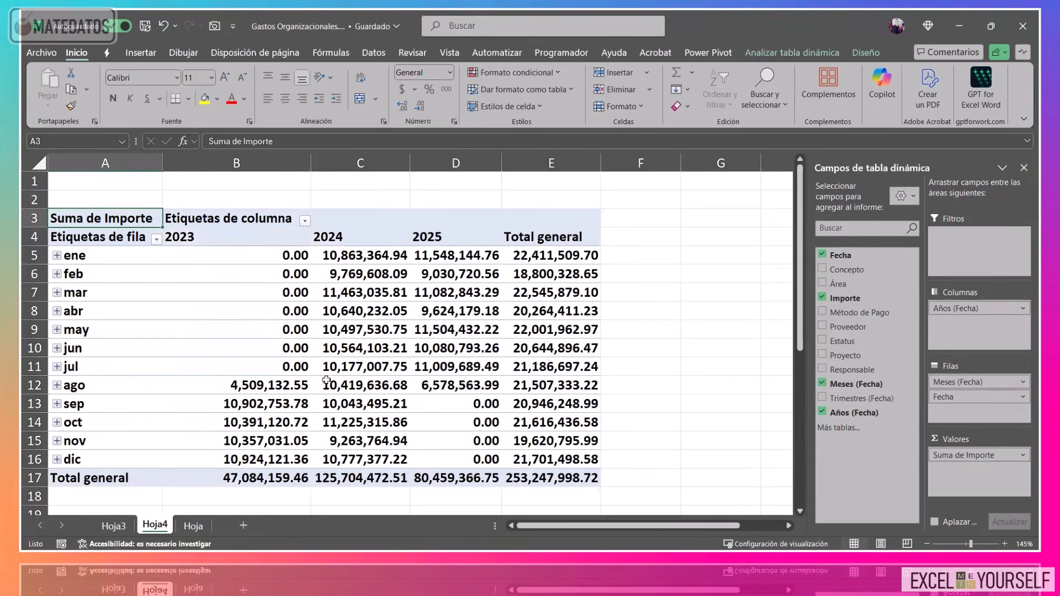
drag(287, 163, 593, 163)
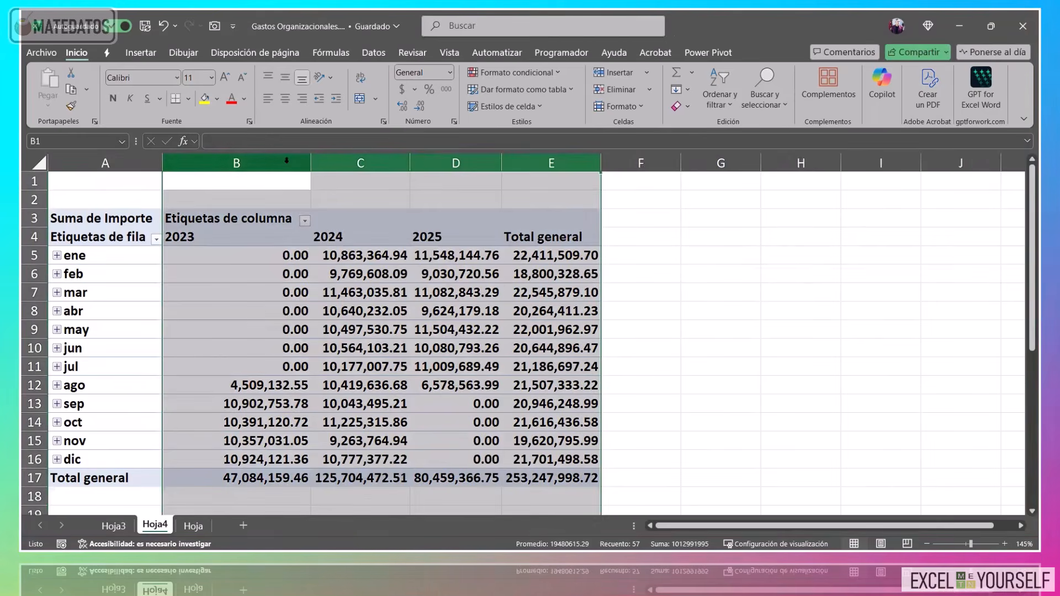
drag(311, 163, 444, 162)
click(283, 163)
drag(243, 162, 263, 165)
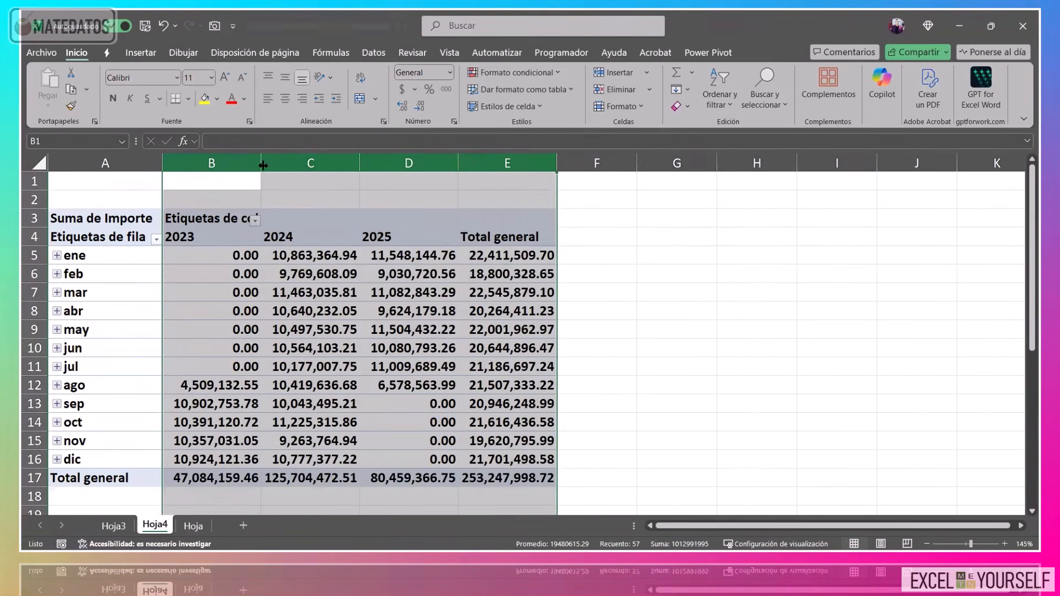
click(409, 329)
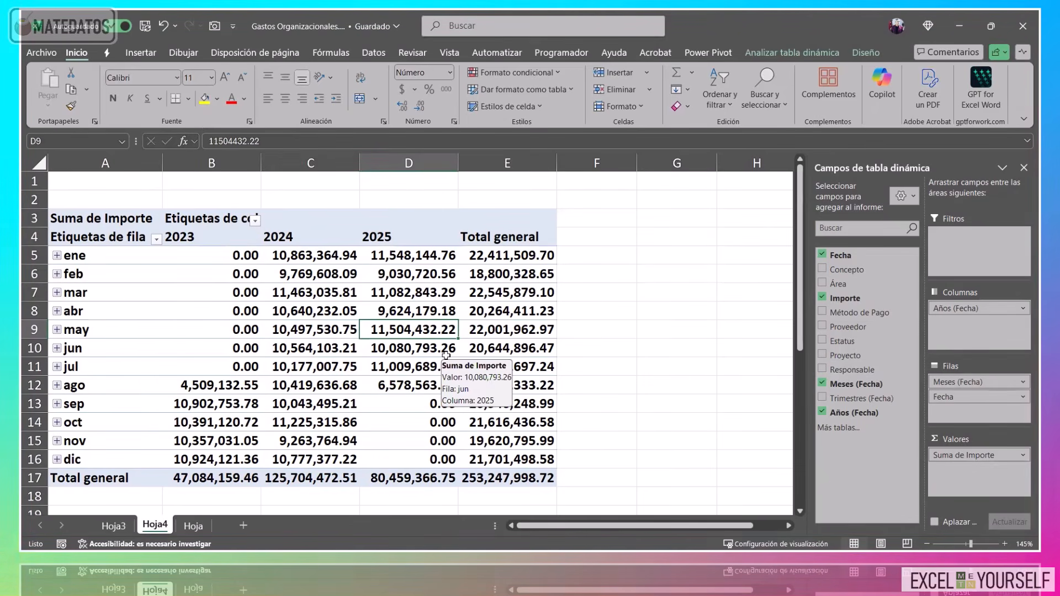
Inspect the date grouping settings of the pivot table's month labels and close them without changes.
click(135, 277)
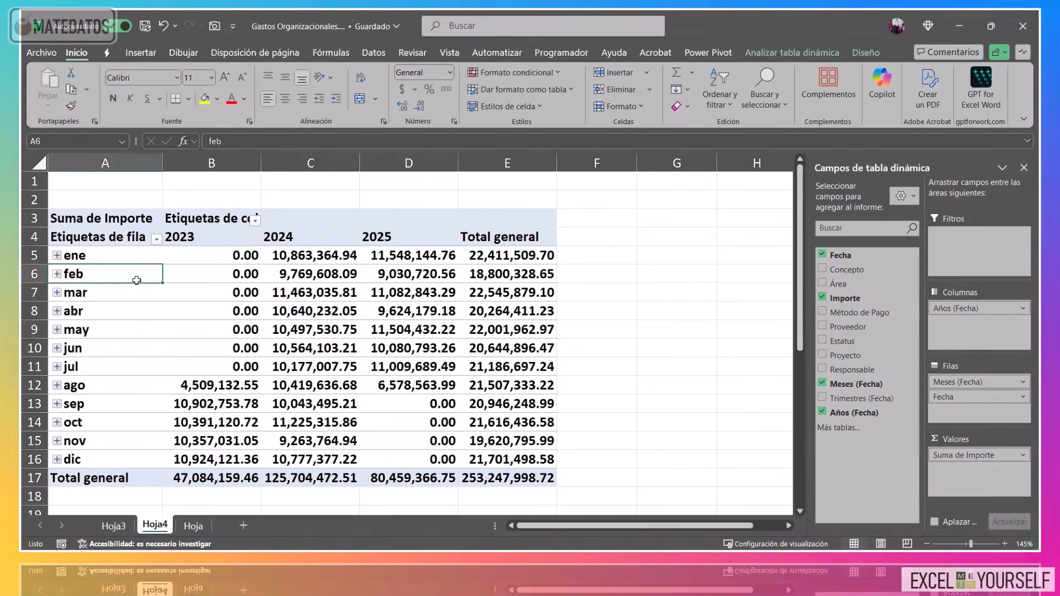
right_click(135, 277)
click(180, 423)
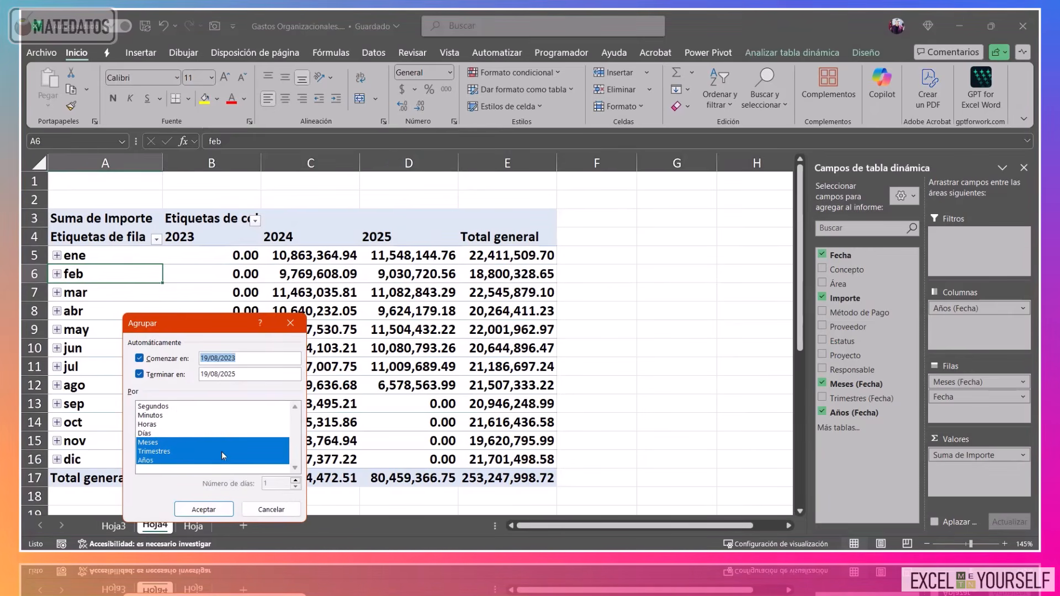
click(277, 511)
click(843, 389)
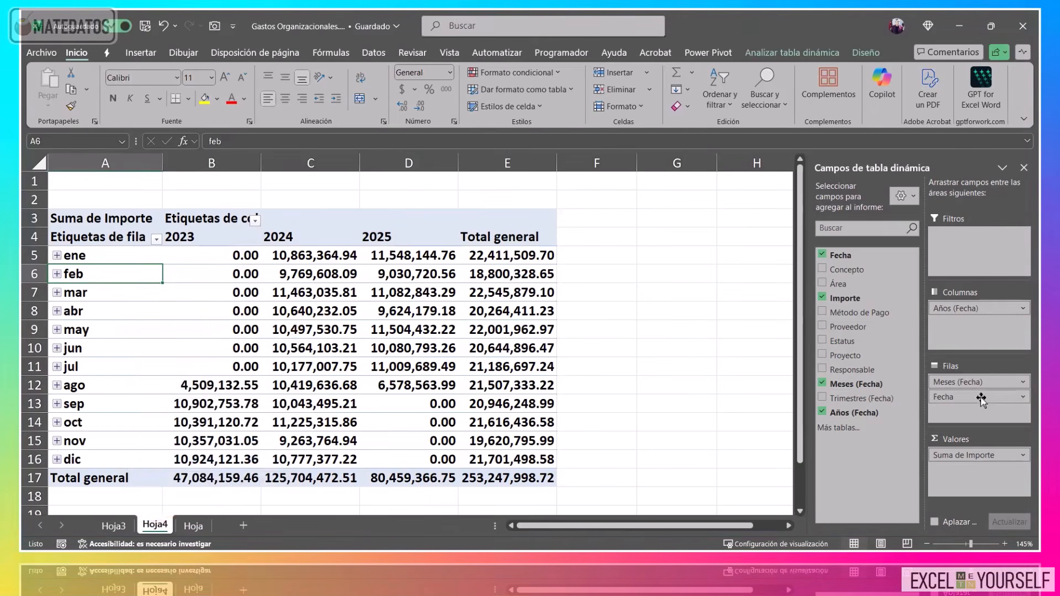
Clear the pivot table by removing the Meses (Fecha), Fecha, Años (Fecha) and Importe fields from its areas.
drag(959, 381, 864, 356)
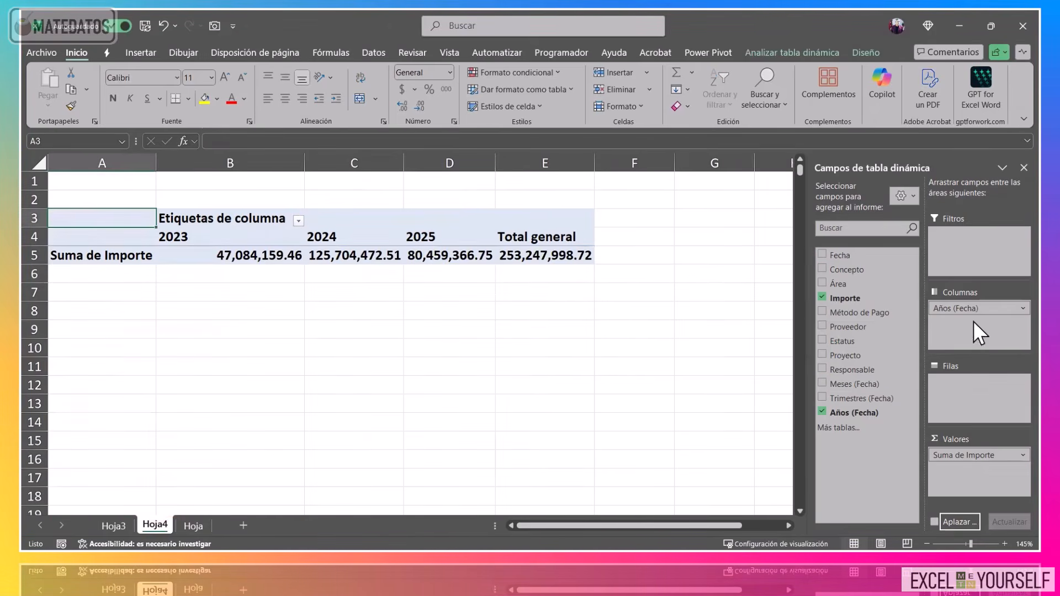
drag(977, 310, 851, 331)
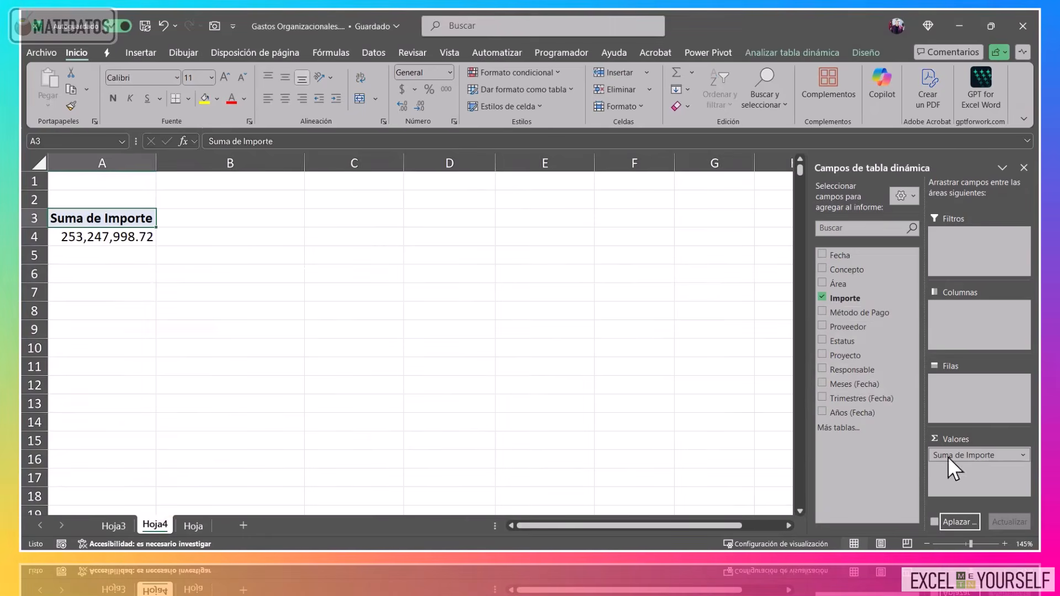
drag(949, 457, 884, 439)
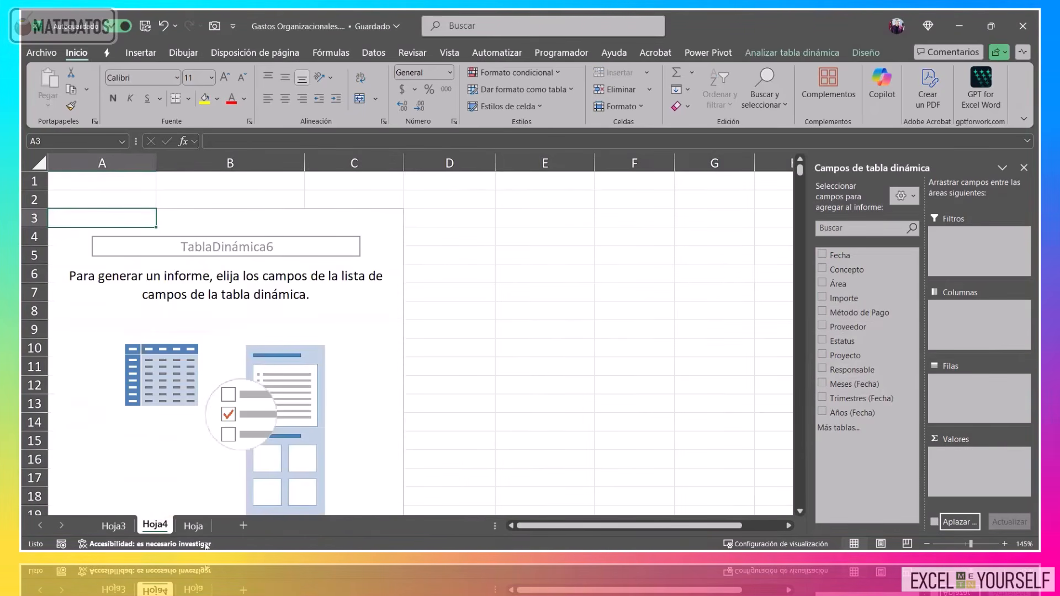
Return to the expense table on the Hoja sheet and go to its header row.
click(113, 526)
click(182, 527)
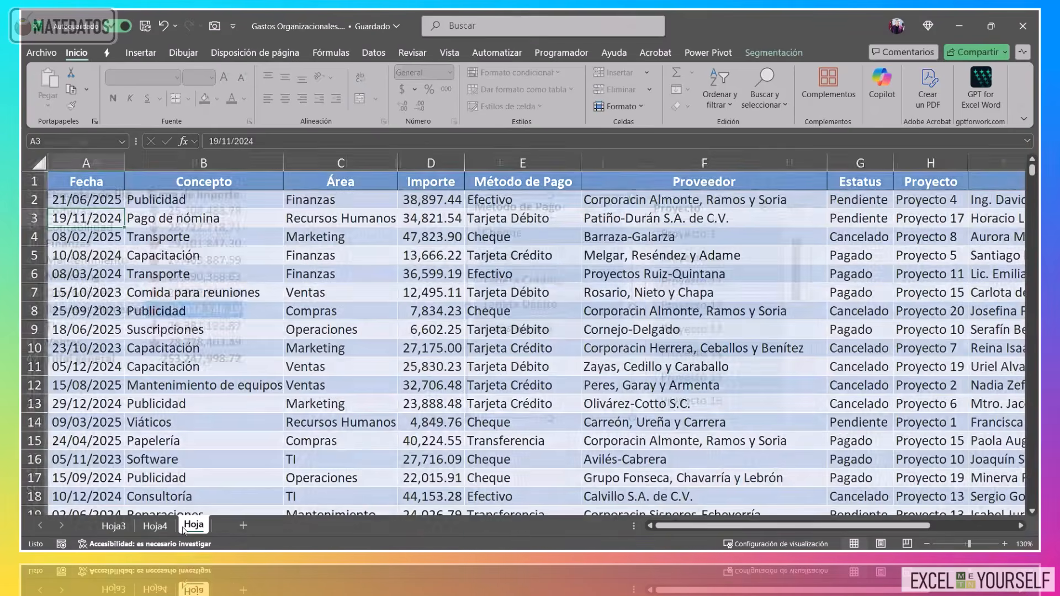
key(ctrl+Up)
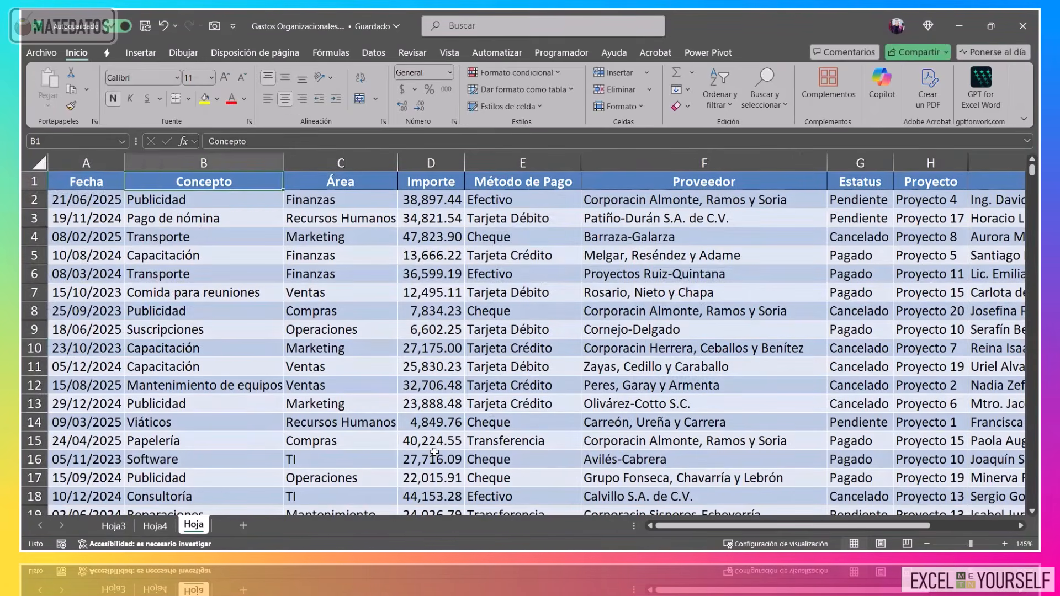
Check the extent of the expense table on the Hoja sheet and return to cell A1.
key(ctrl+Left)
key(ctrl+shift+Right)
key(ctrl+shift+Down)
key(ctrl+shift+Up)
key(ctrl+Home)
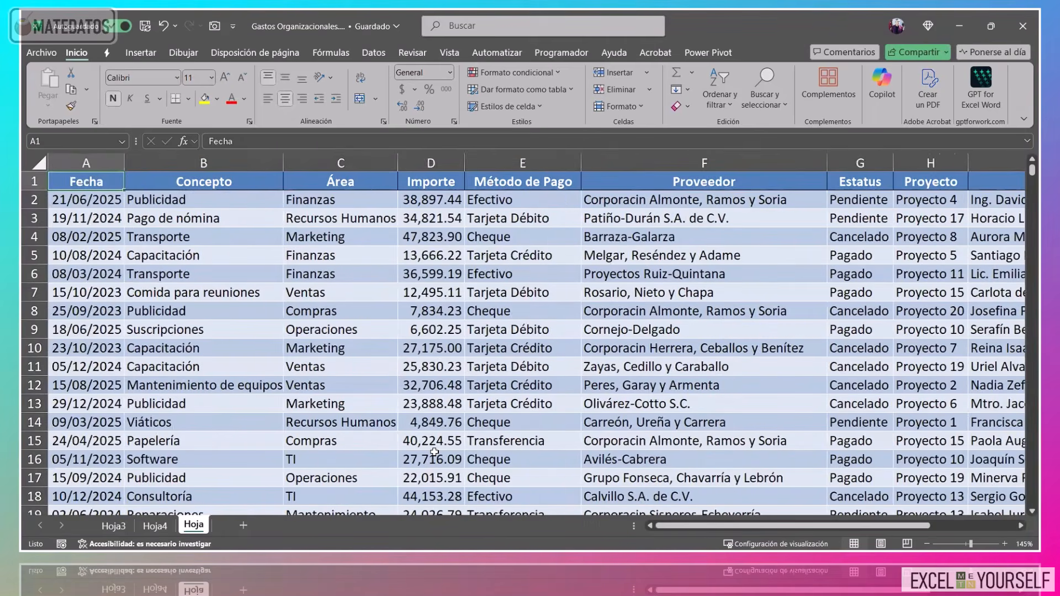
scroll(448, 454, down, 5)
scroll(513, 399, up, 3)
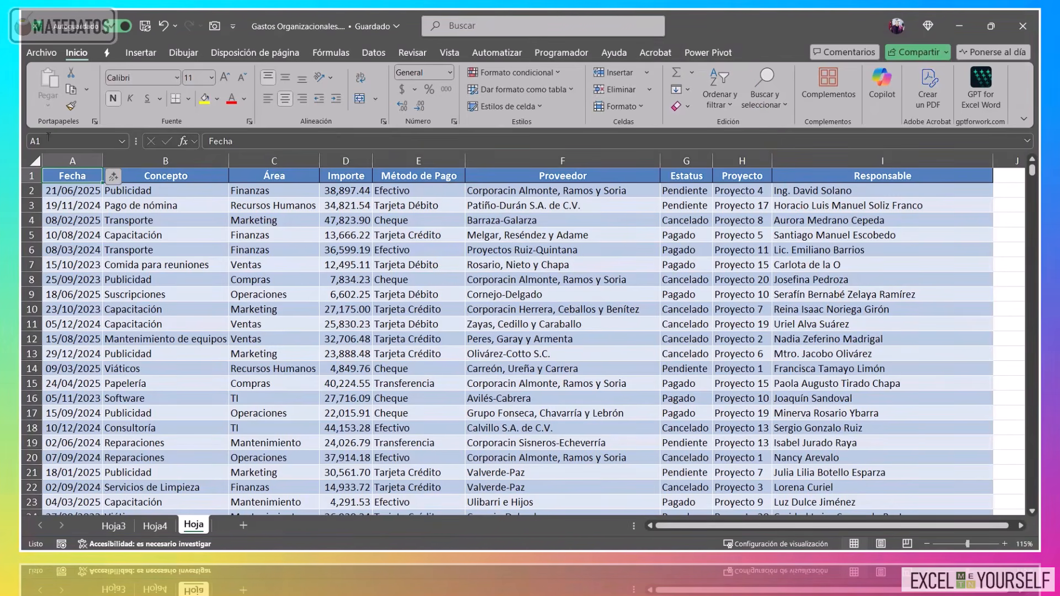
click(51, 55)
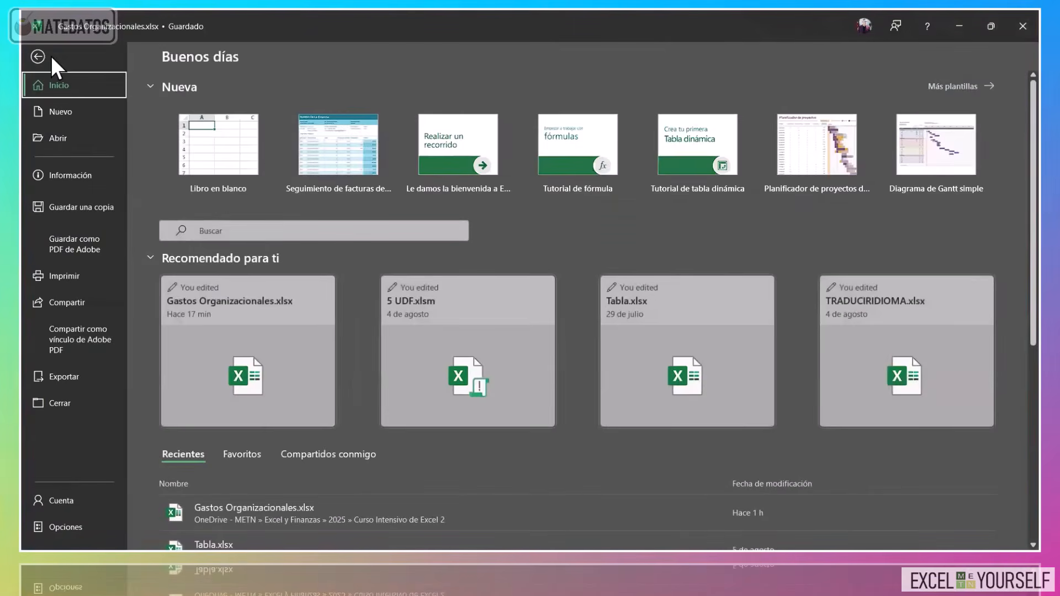
click(91, 523)
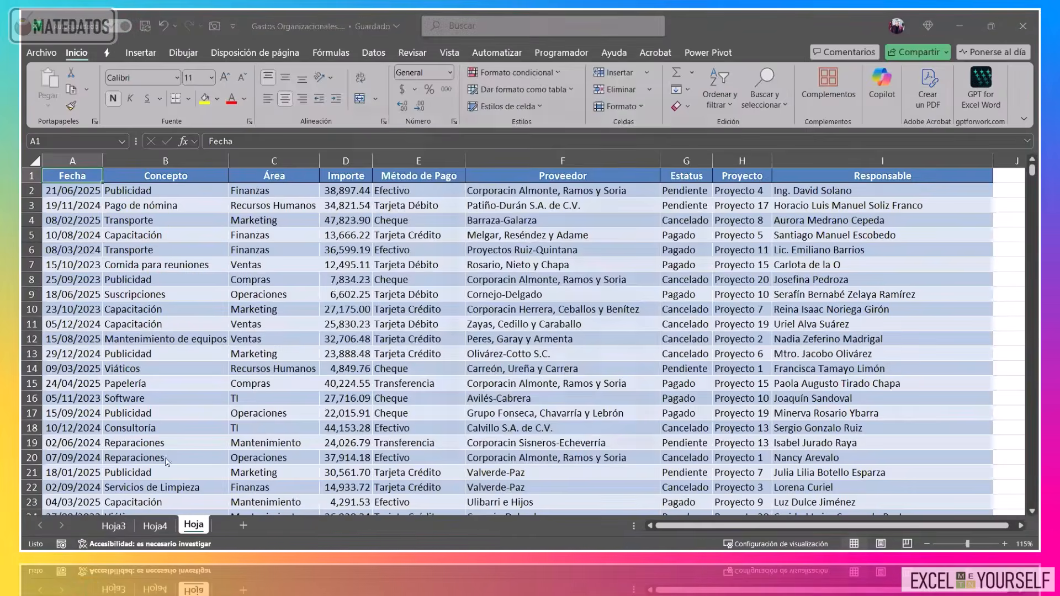
key(Escape)
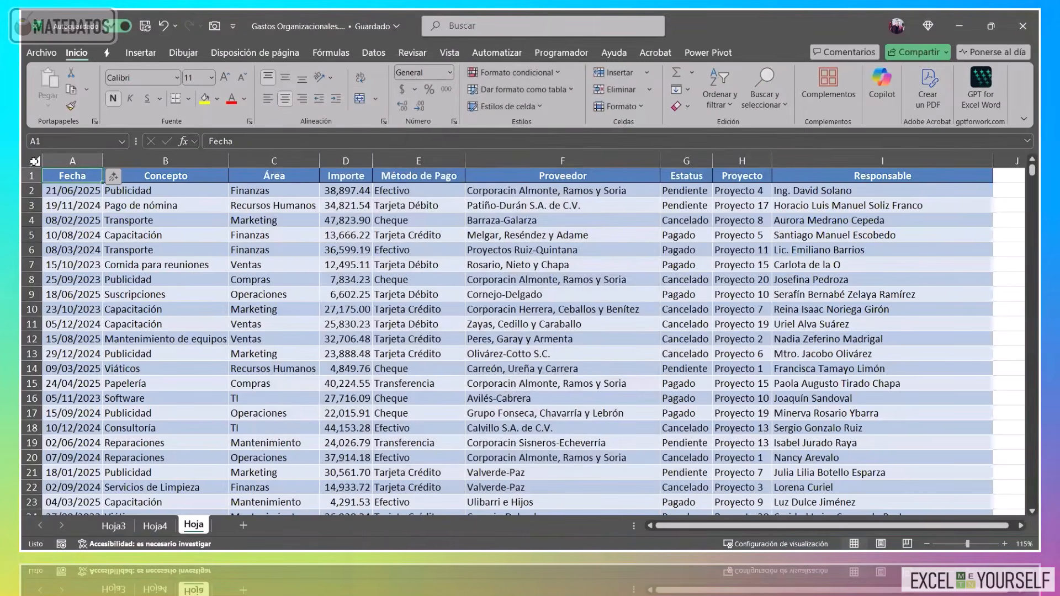
Check in Excel's COM add-ins list that Microsoft Power Pivot for Excel is enabled, and accept the list.
click(40, 53)
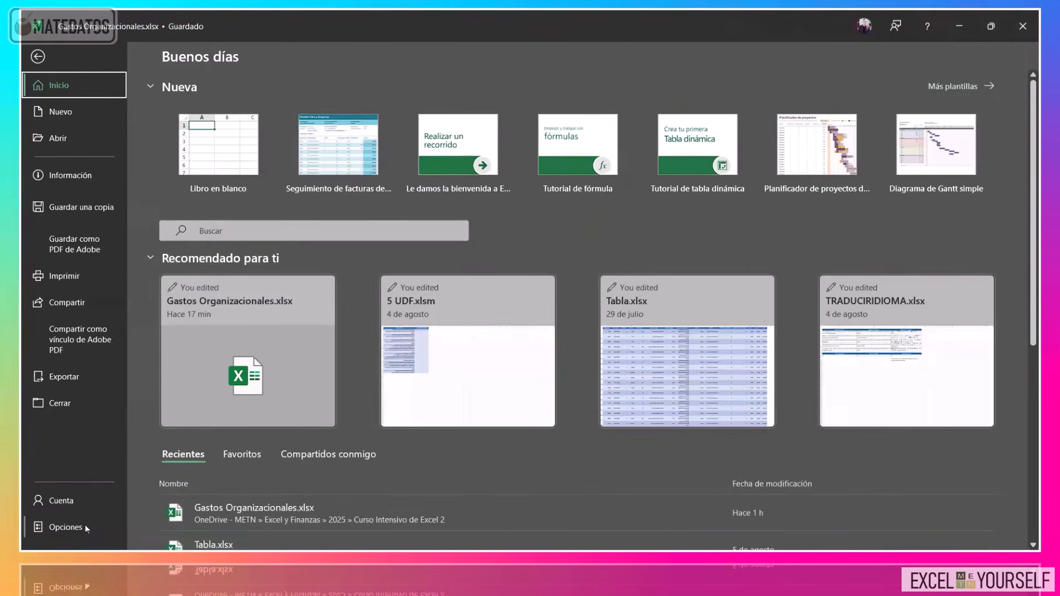
click(85, 499)
click(85, 527)
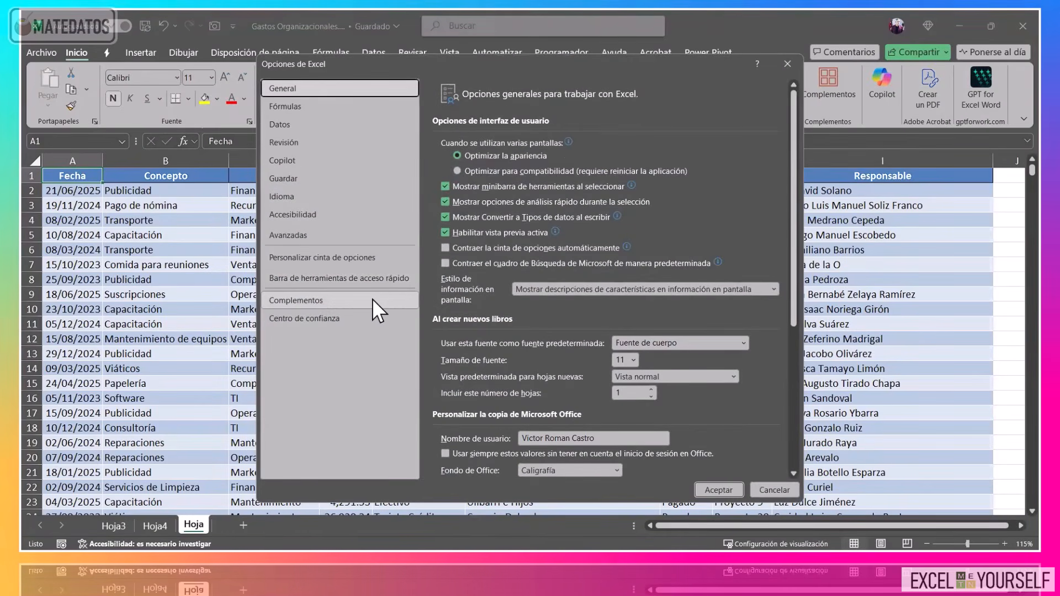
click(379, 297)
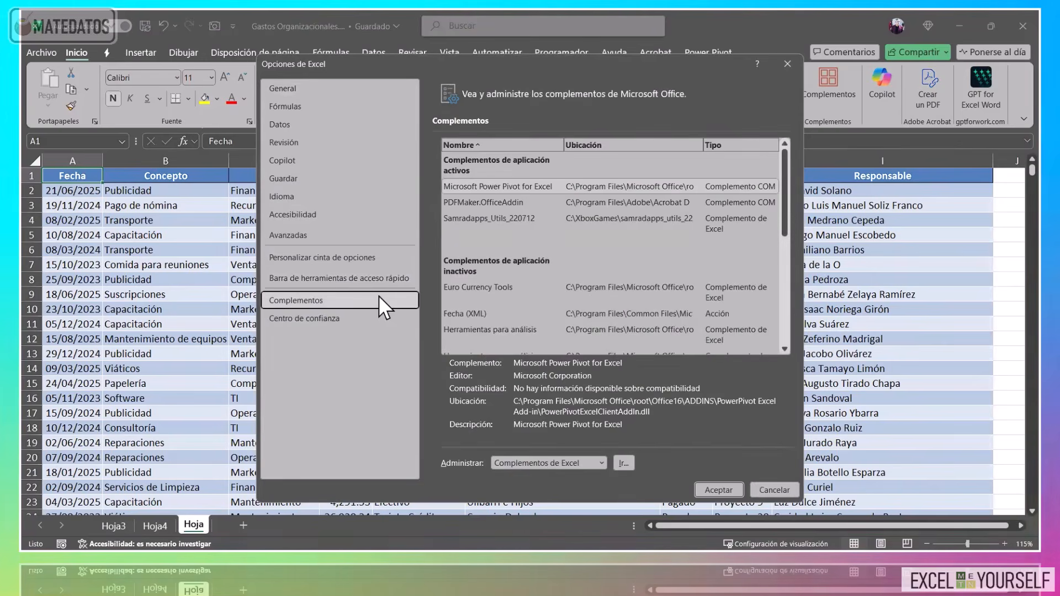
click(605, 460)
click(571, 485)
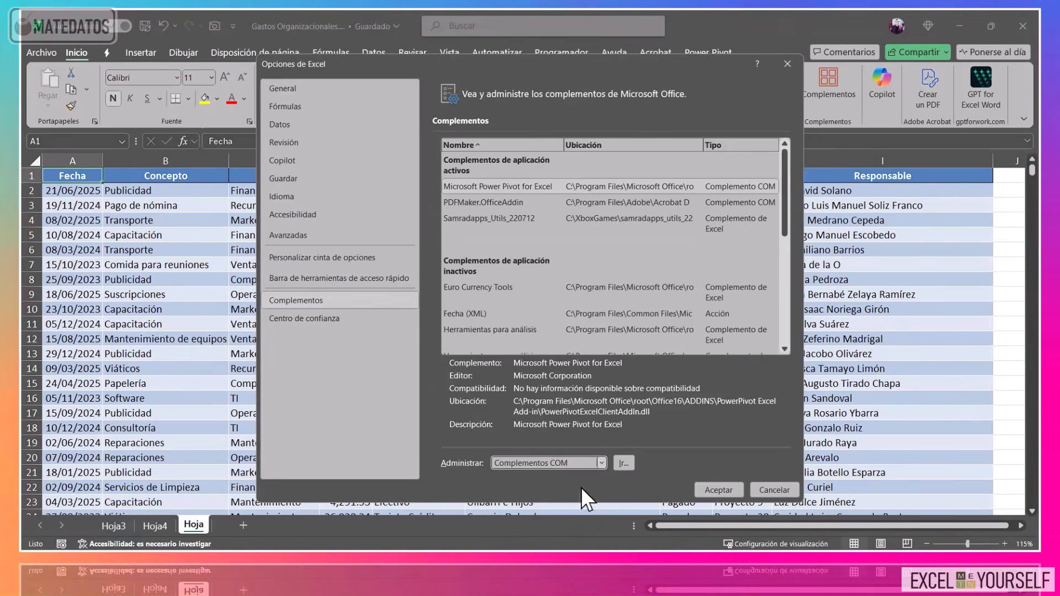
click(623, 463)
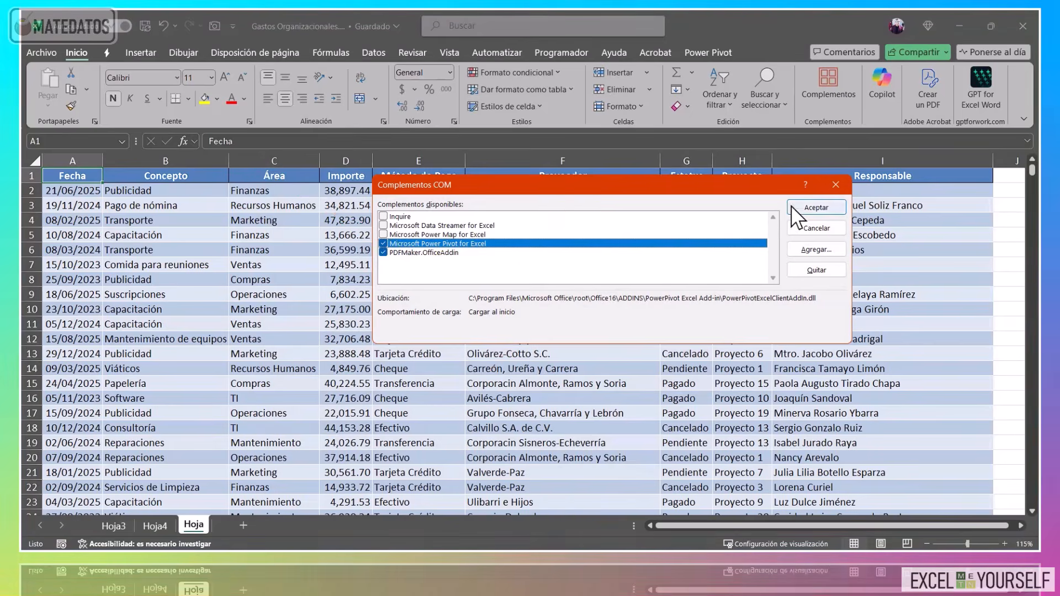
click(811, 207)
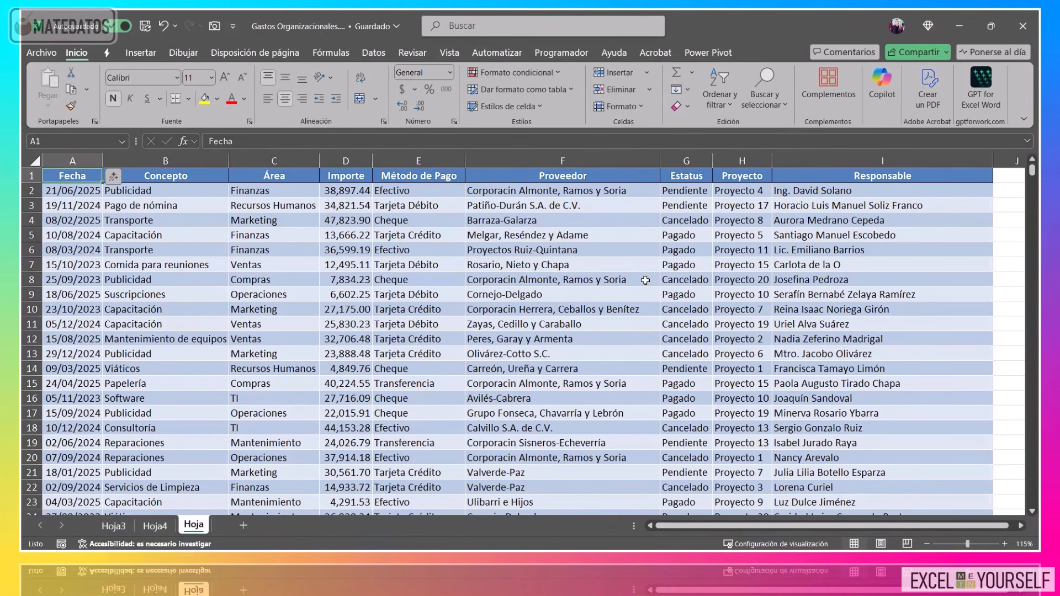
Add the expense range $A$1:$I$10001, with headers, to the Power Pivot data model as a table.
click(306, 226)
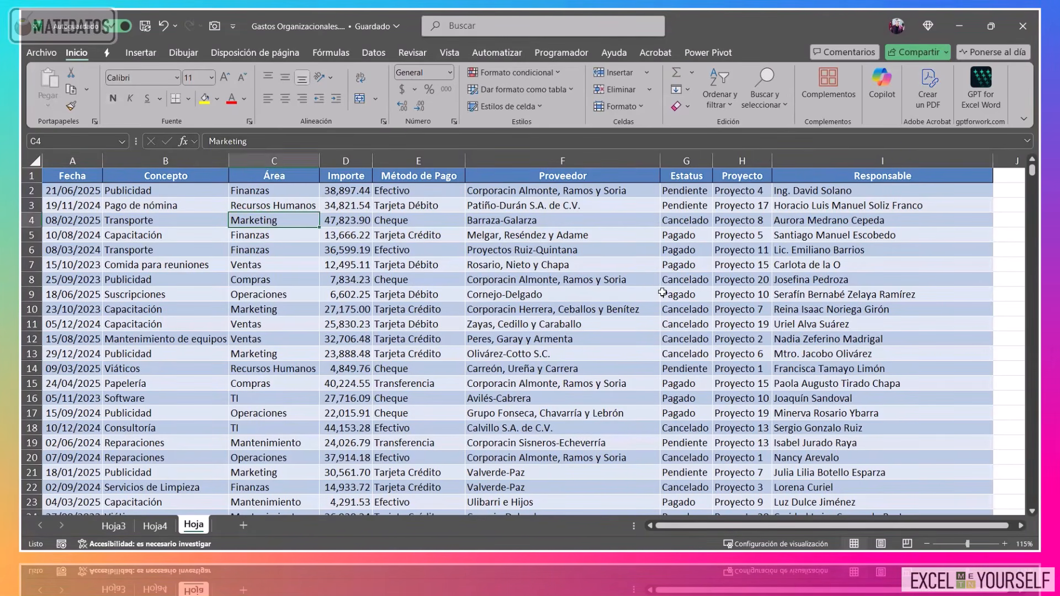
click(709, 53)
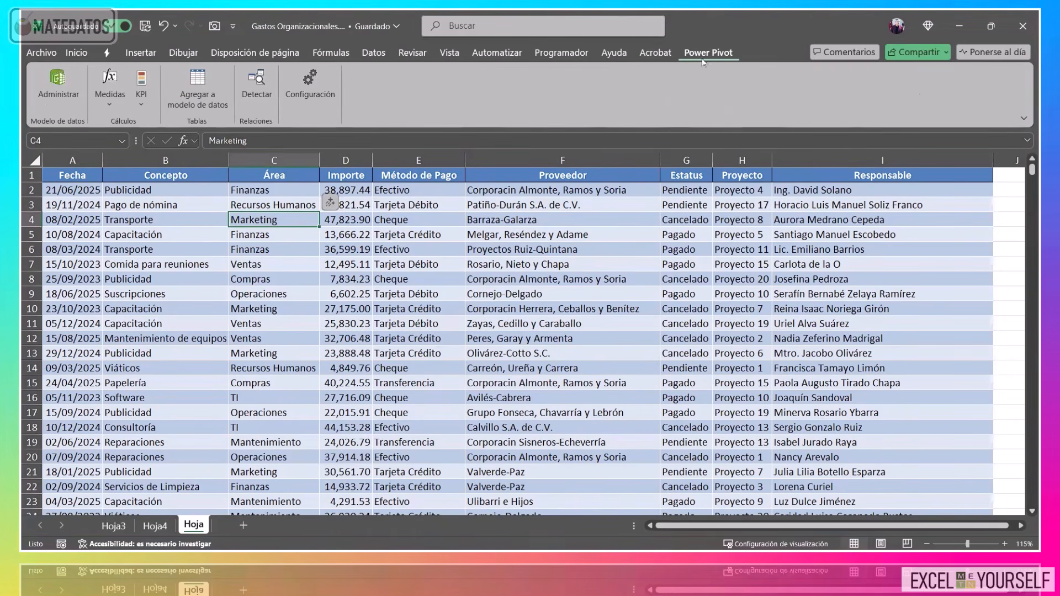
click(353, 265)
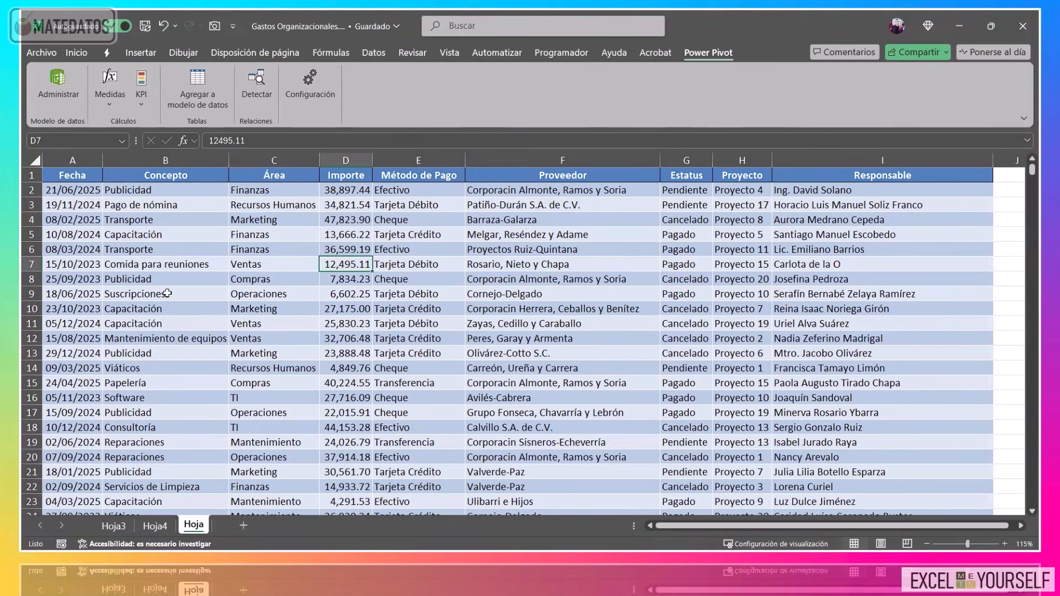
click(219, 96)
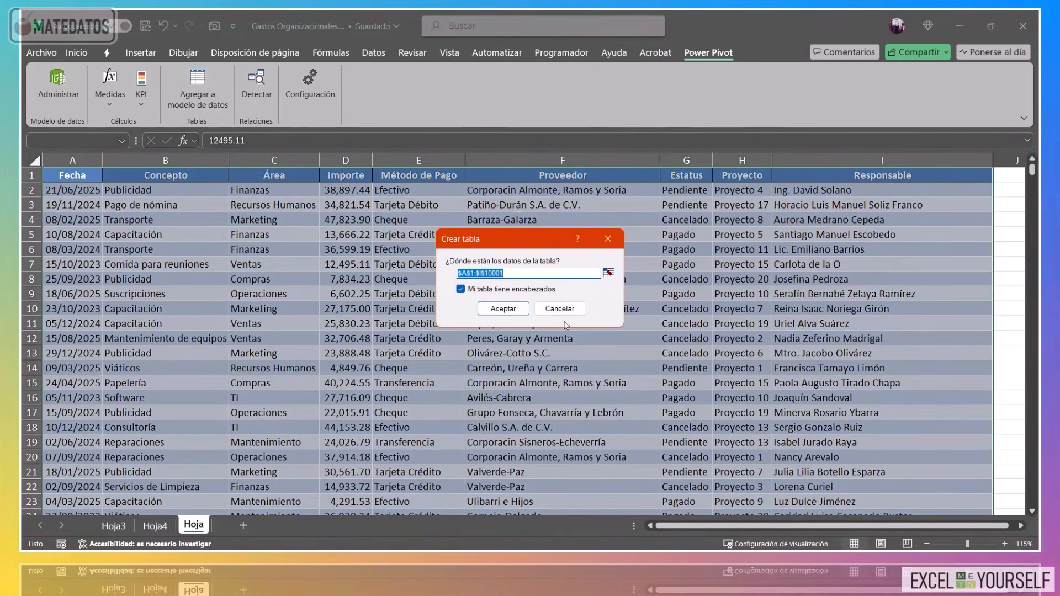
click(503, 309)
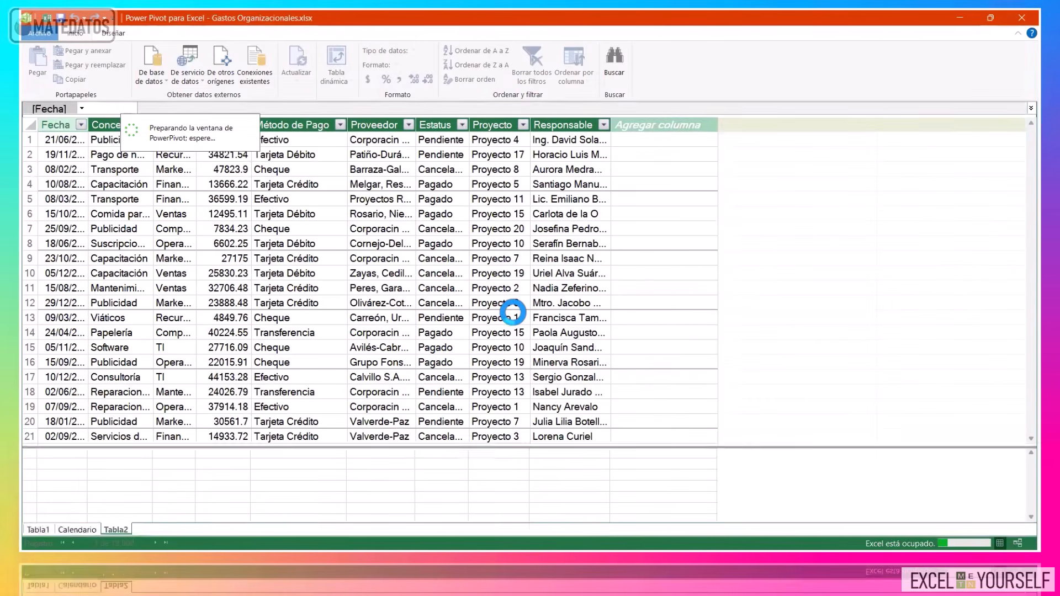
Delete the old Calendario and Tabla1 tables from the Power Pivot data model, including their measures.
right_click(81, 532)
click(120, 466)
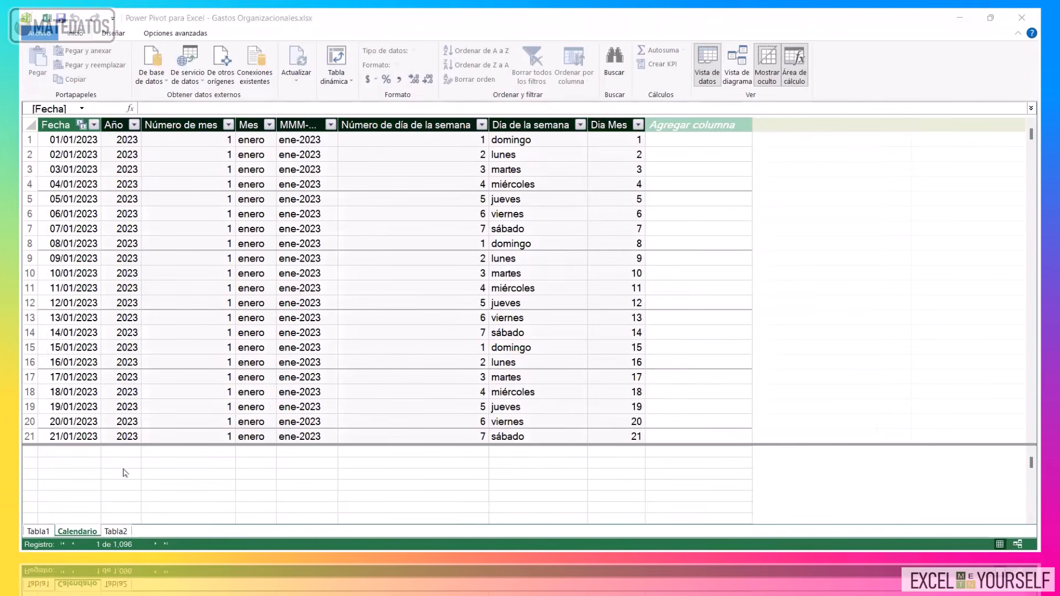
click(505, 302)
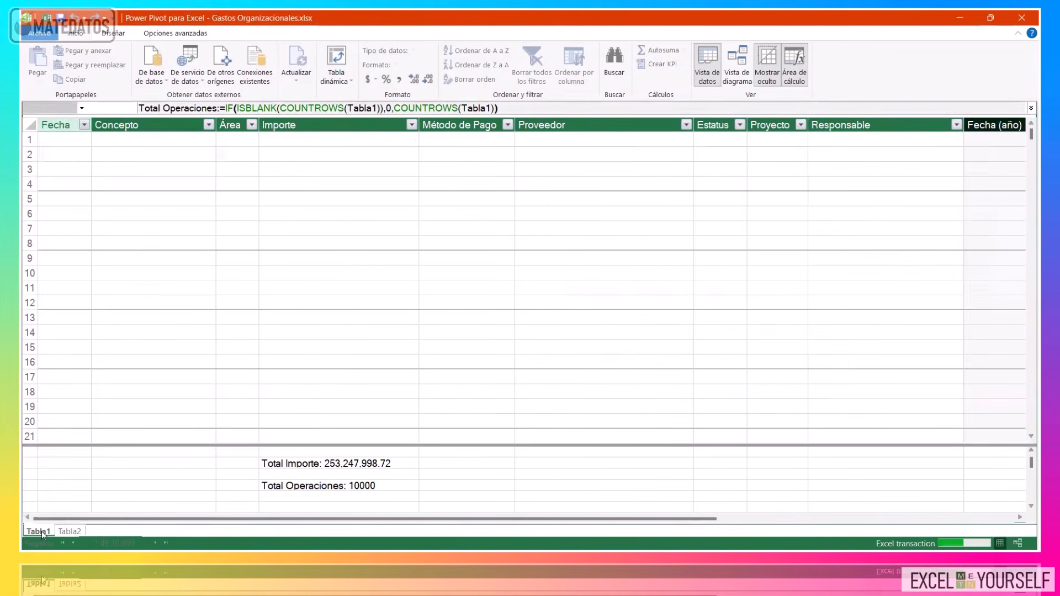
right_click(42, 531)
click(97, 467)
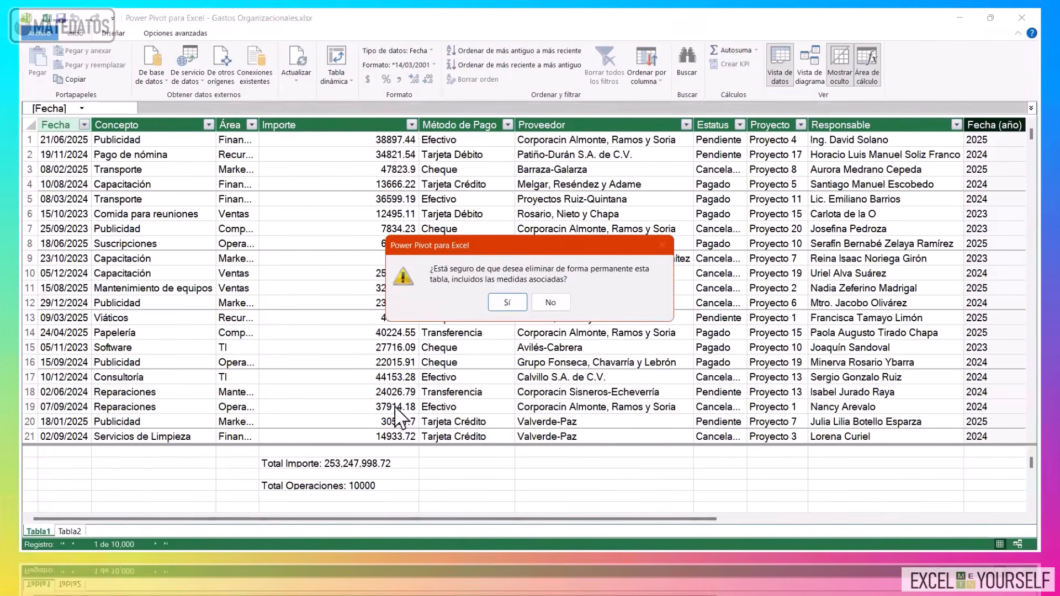
click(480, 304)
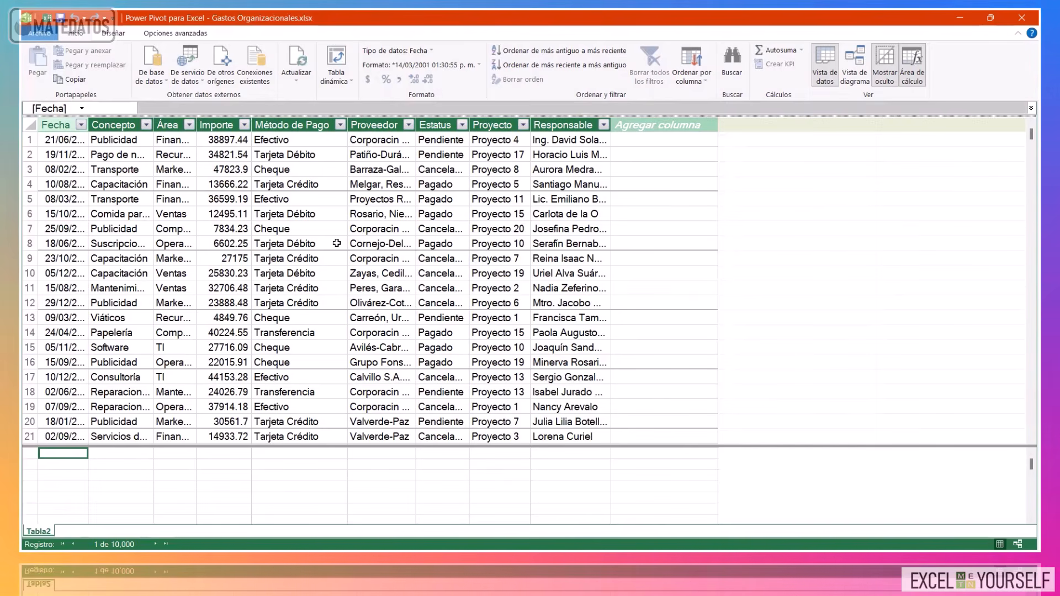
Generate a new date table in the Power Pivot data model alongside Tabla2.
click(113, 33)
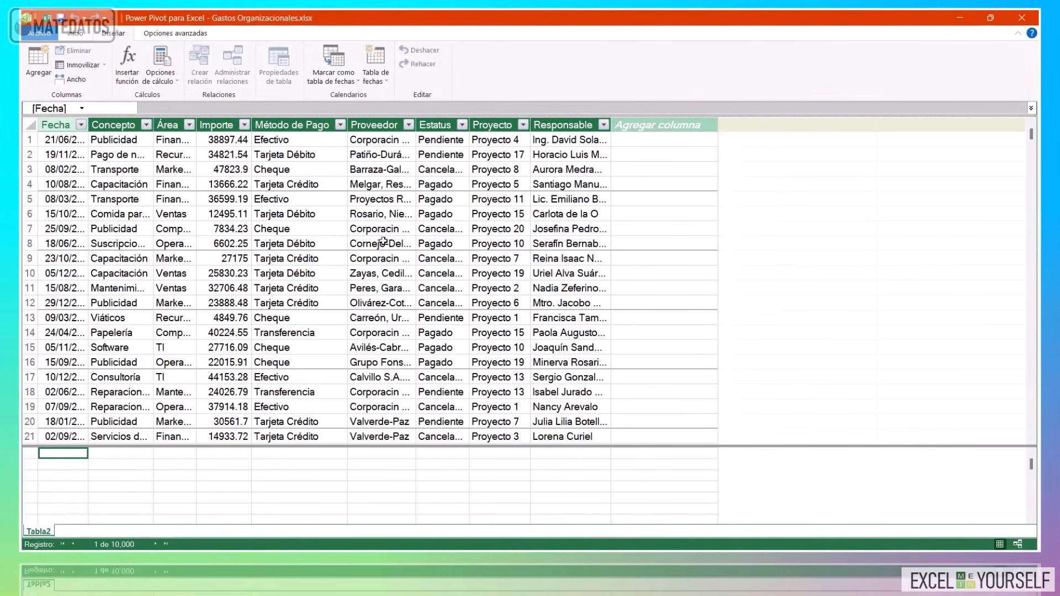
click(383, 83)
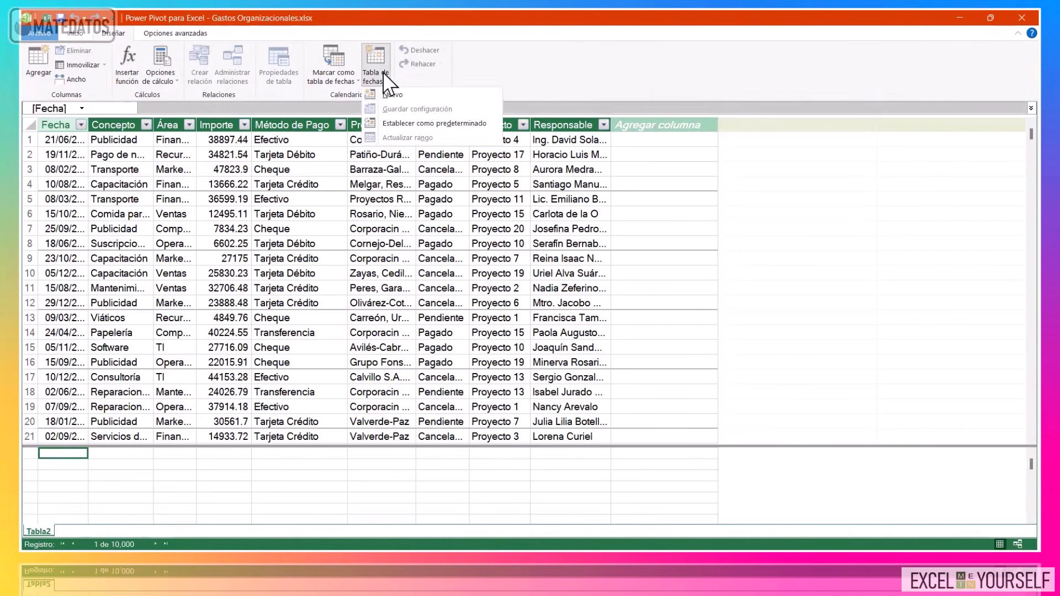
click(425, 95)
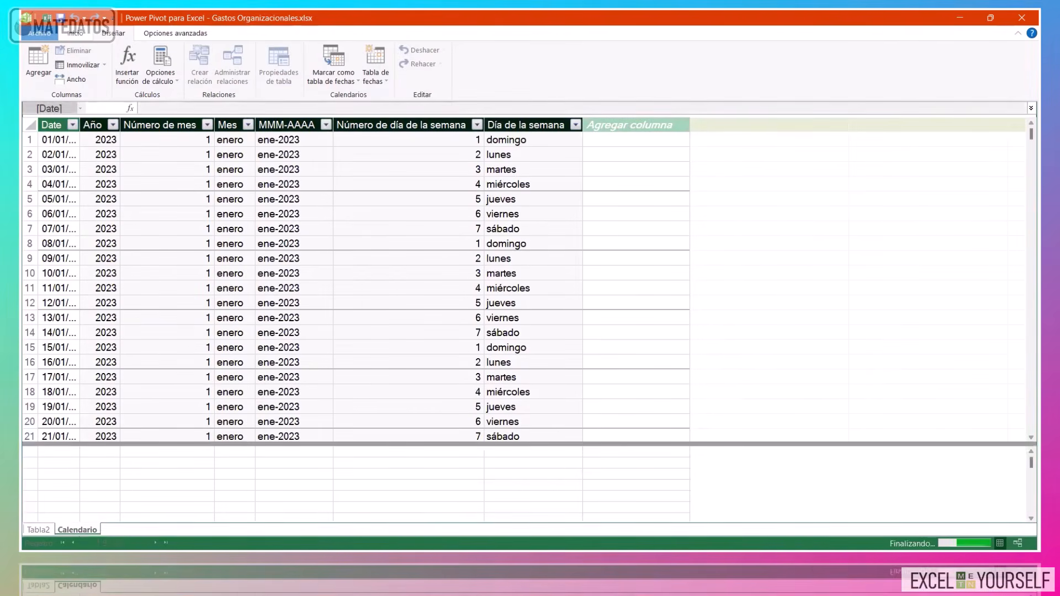
click(113, 125)
key(Escape)
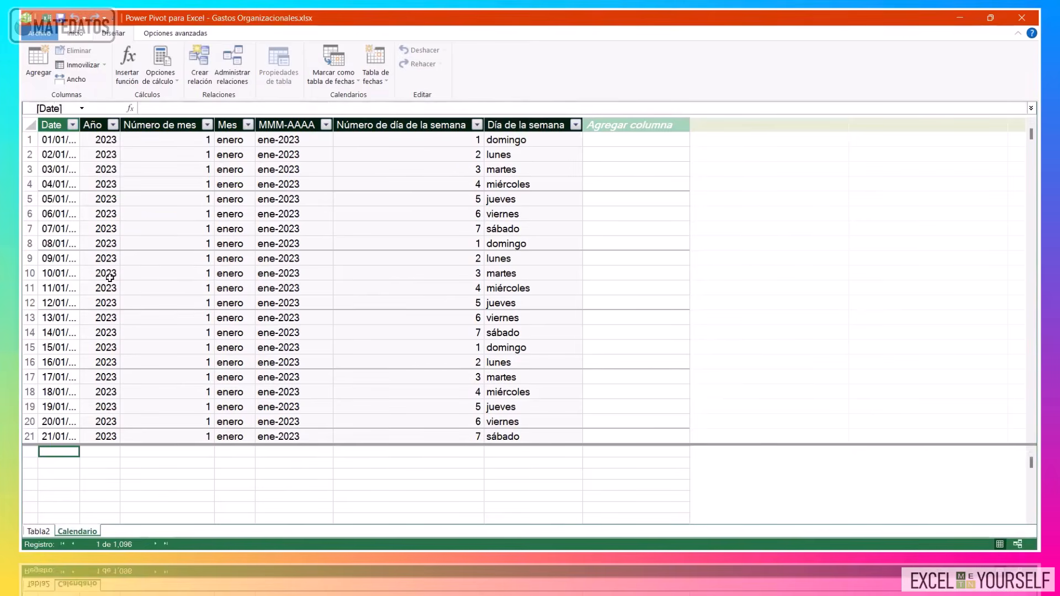
Format the Calendario table's Date column with the date-only format *14/03/2001 and fit its width to the contents.
drag(79, 127, 189, 127)
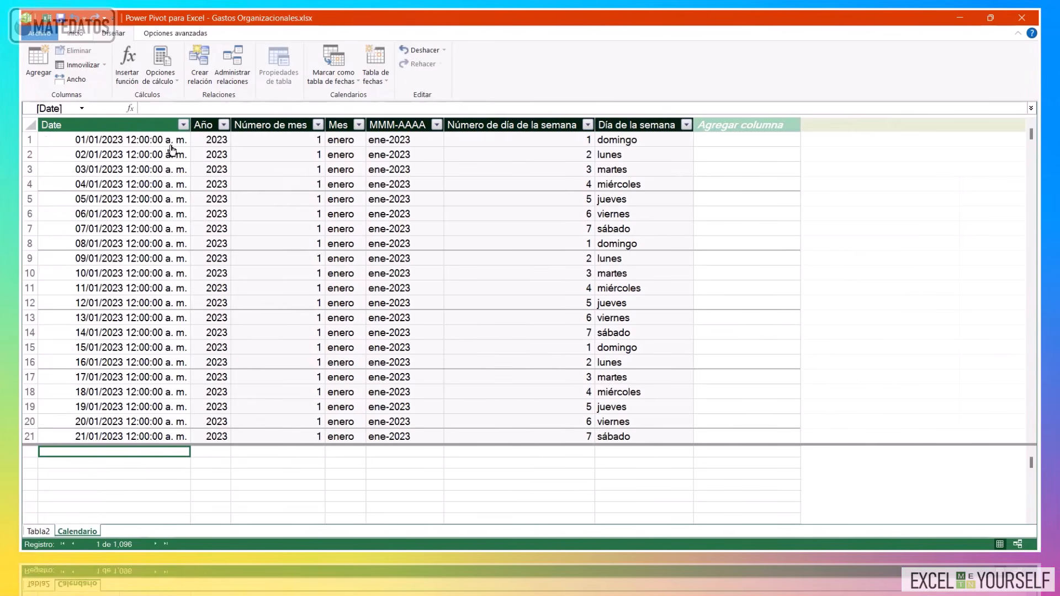
click(157, 123)
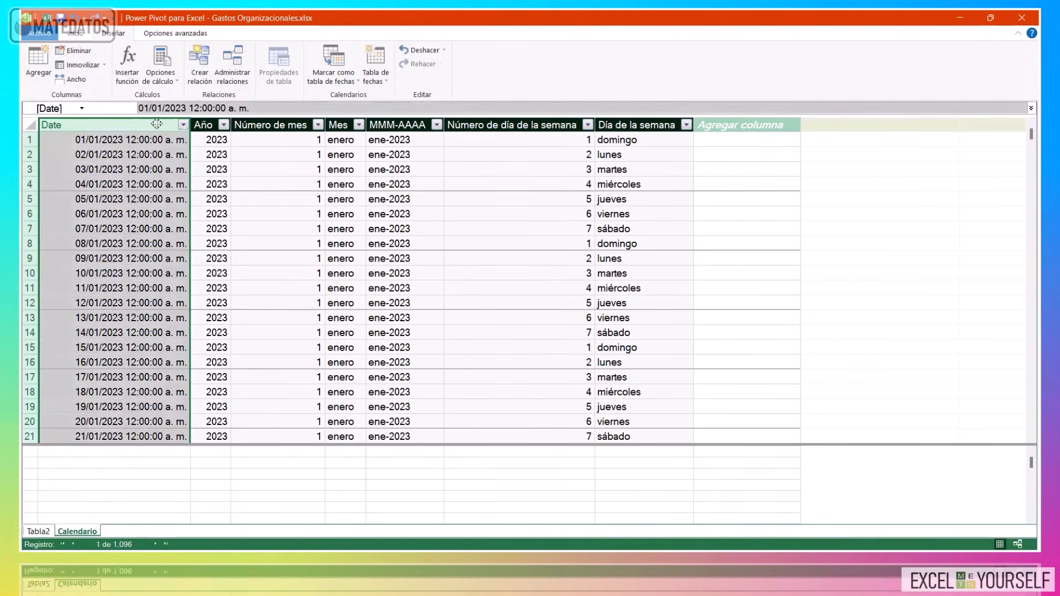
click(84, 35)
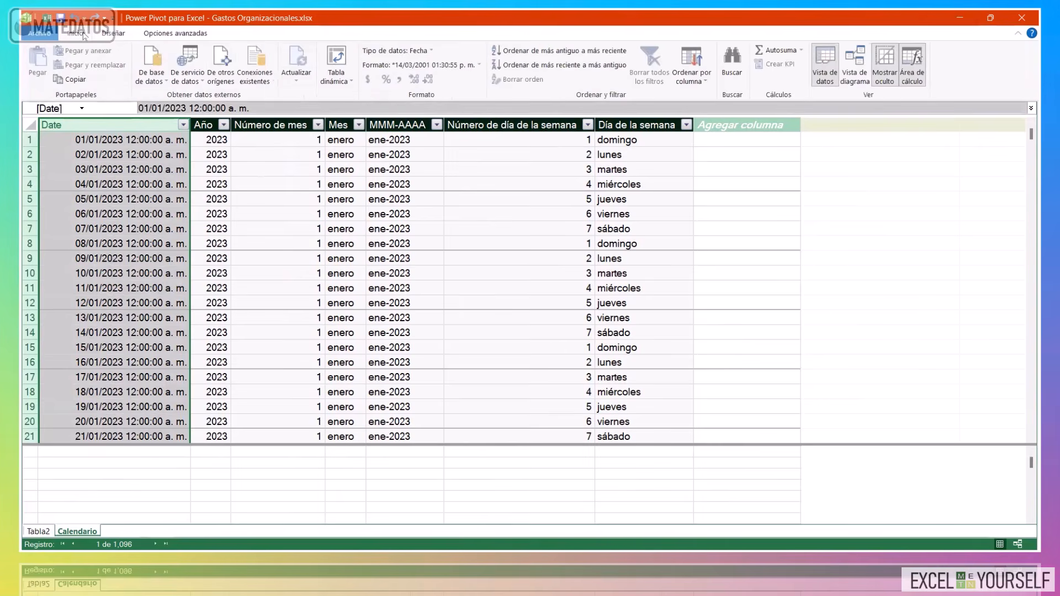
click(428, 69)
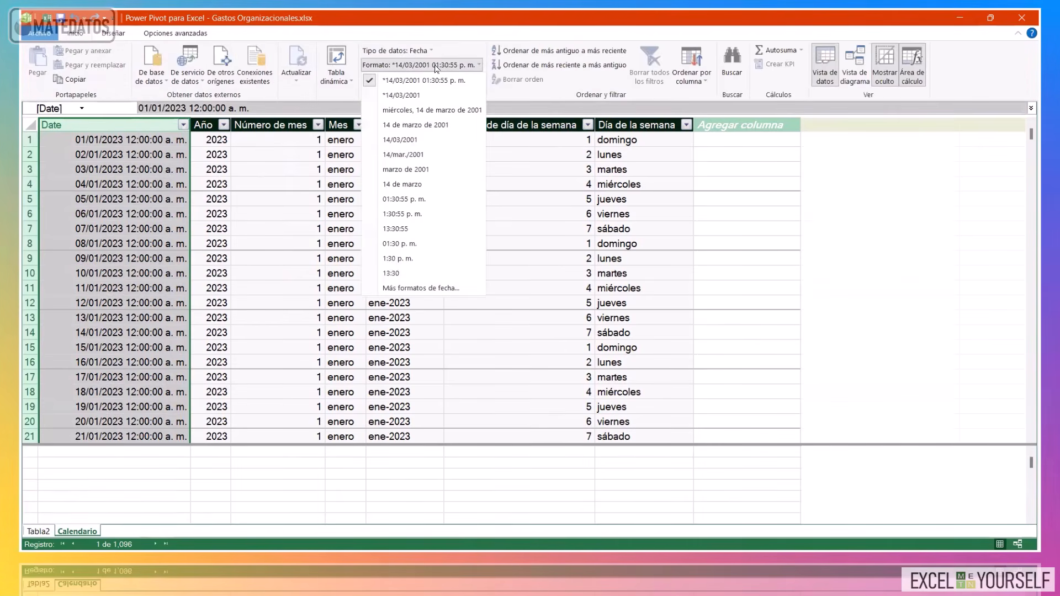
click(440, 97)
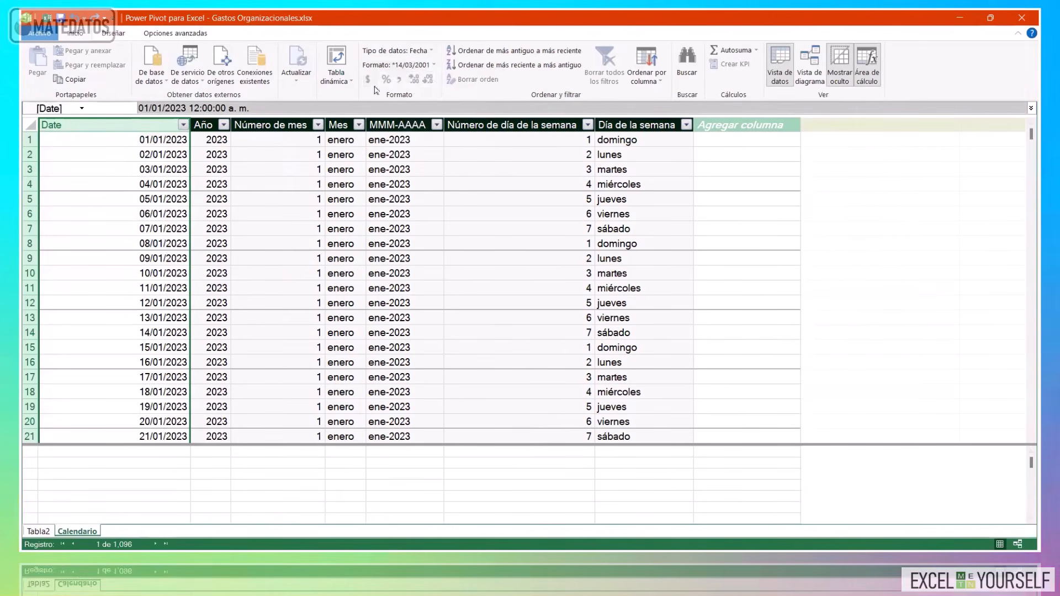
double_click(191, 124)
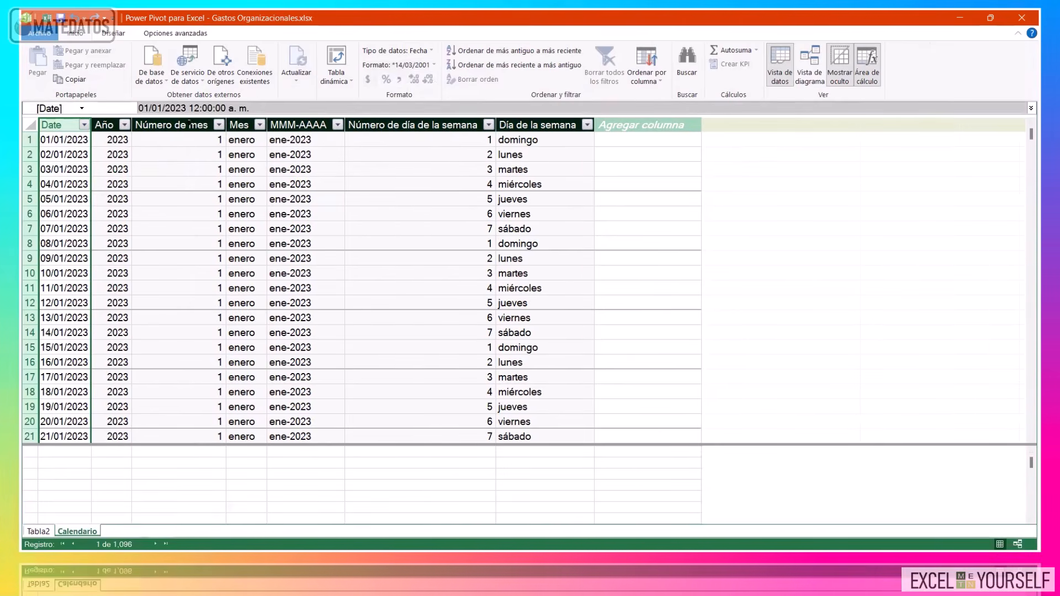
Rename the Calendario table's Date column as Fecha.
double_click(67, 124)
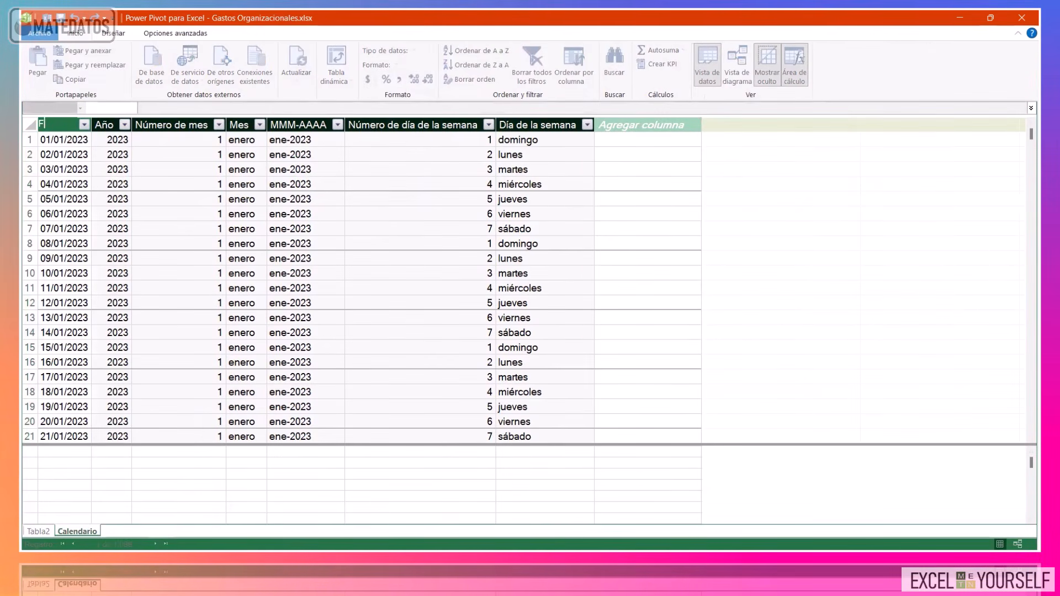
text(Fecha)
key(Return)
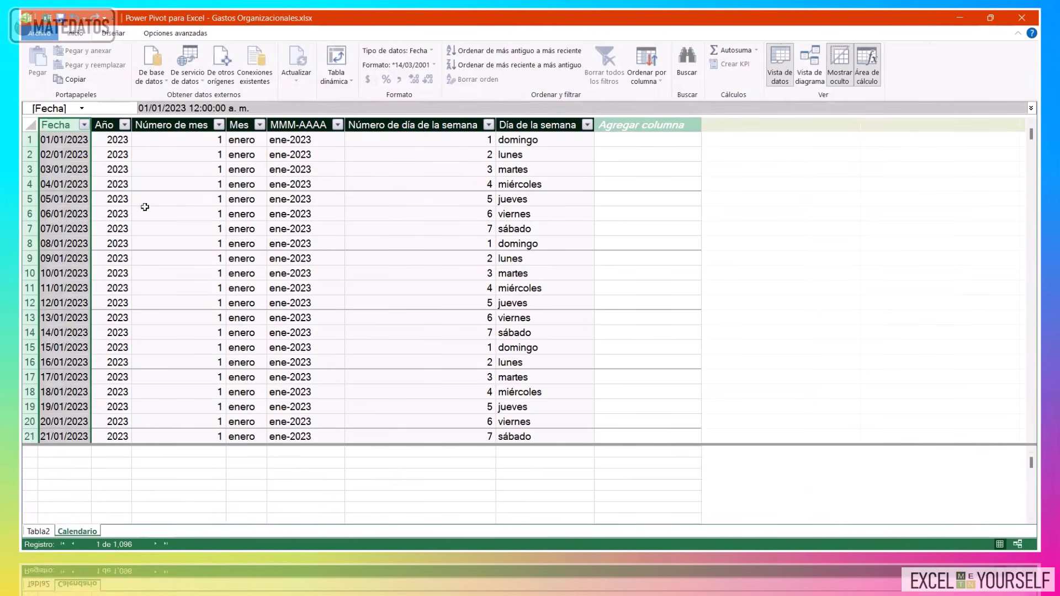
Examine the formulas behind the Calendario table's year, month, MMM-AAAA and weekday columns.
click(109, 142)
click(200, 143)
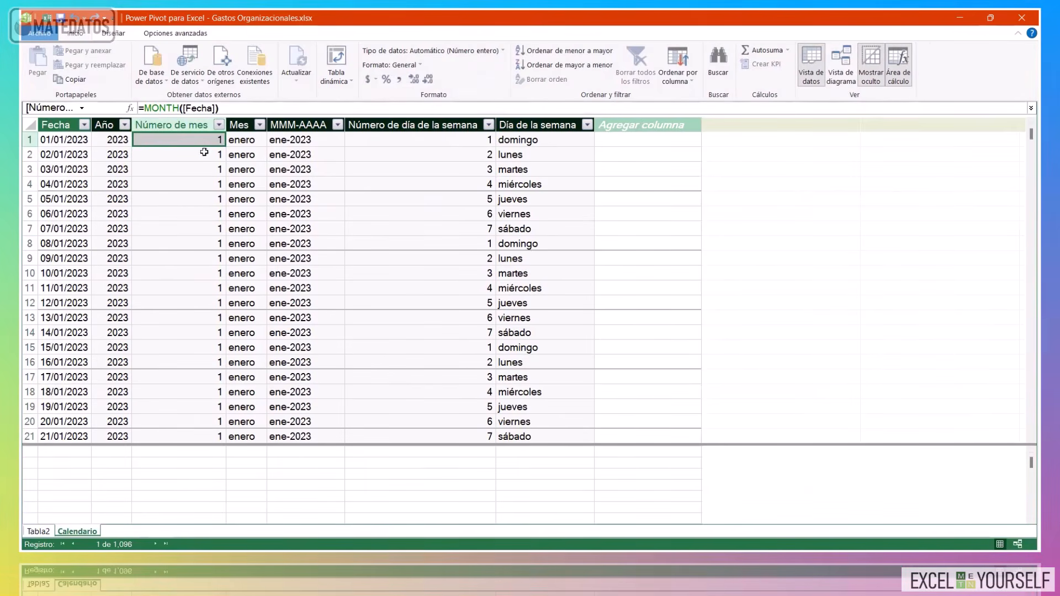
click(244, 142)
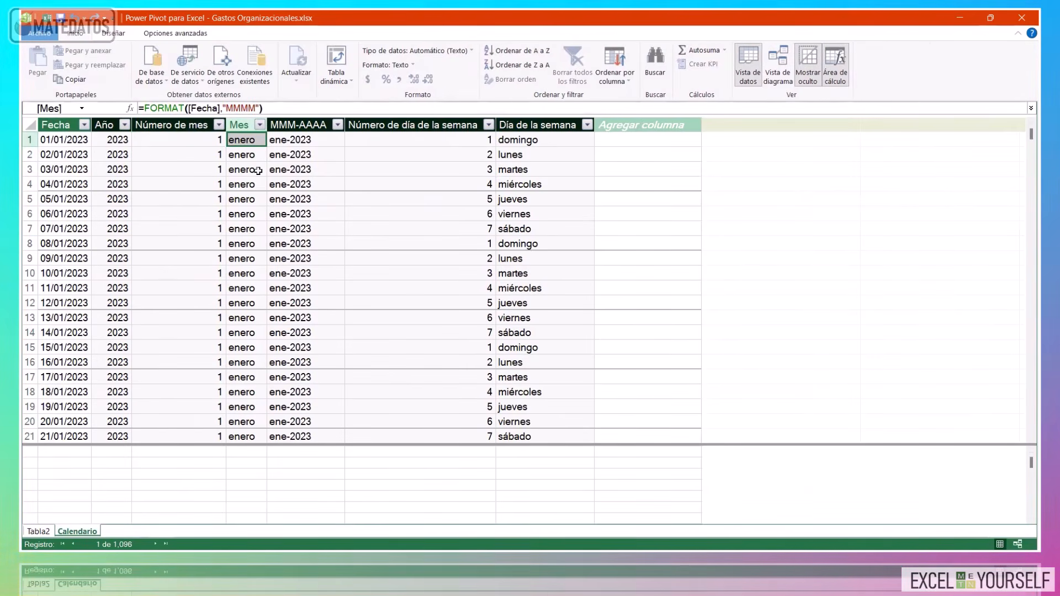
click(318, 141)
click(459, 142)
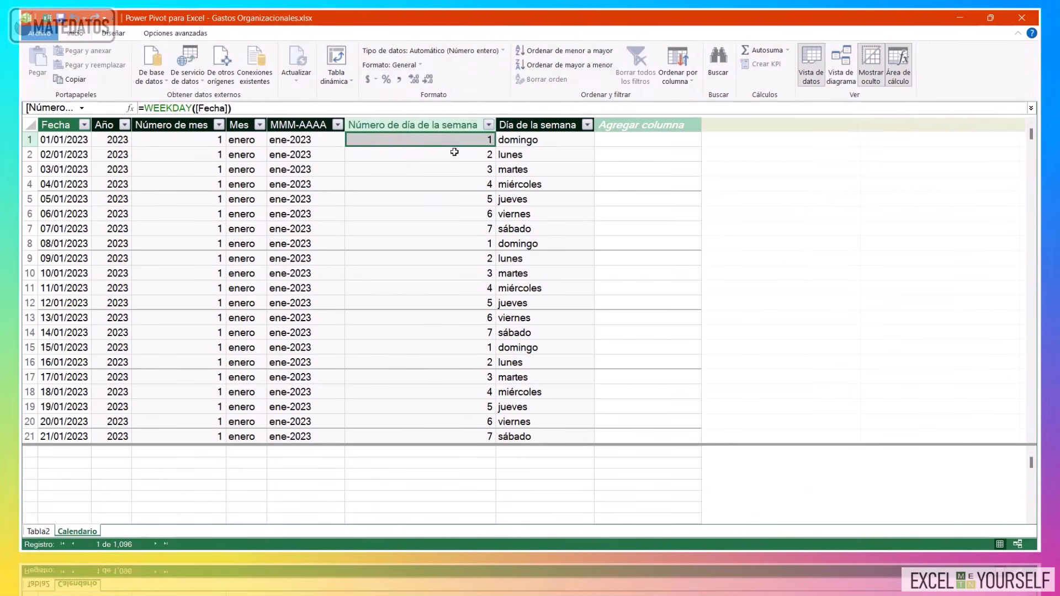
click(575, 145)
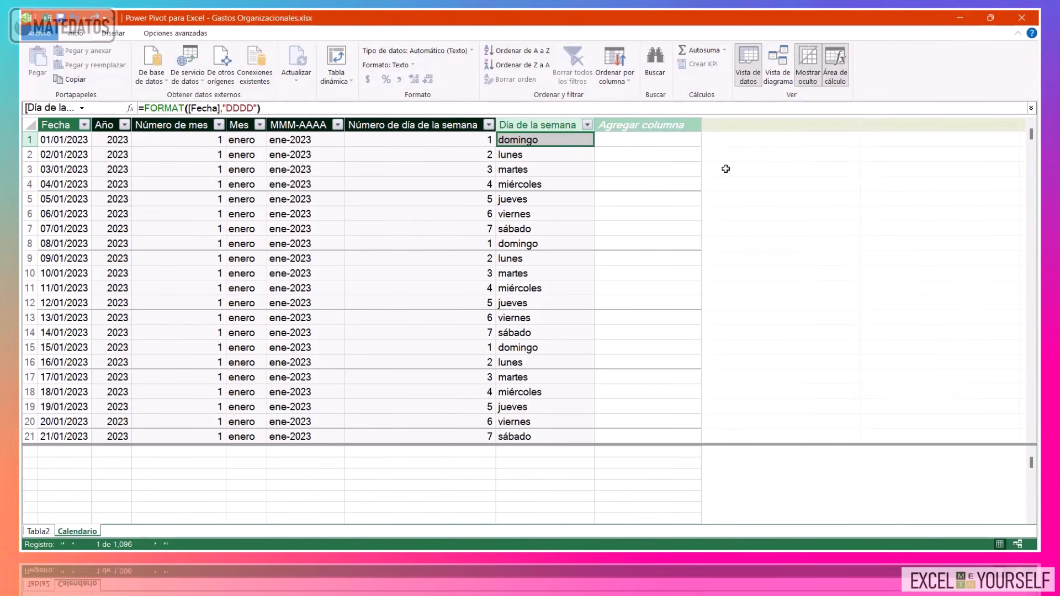
Relate the Fecha field of Tabla2 to the Fecha field of Calendario in the data model's diagram view.
click(777, 77)
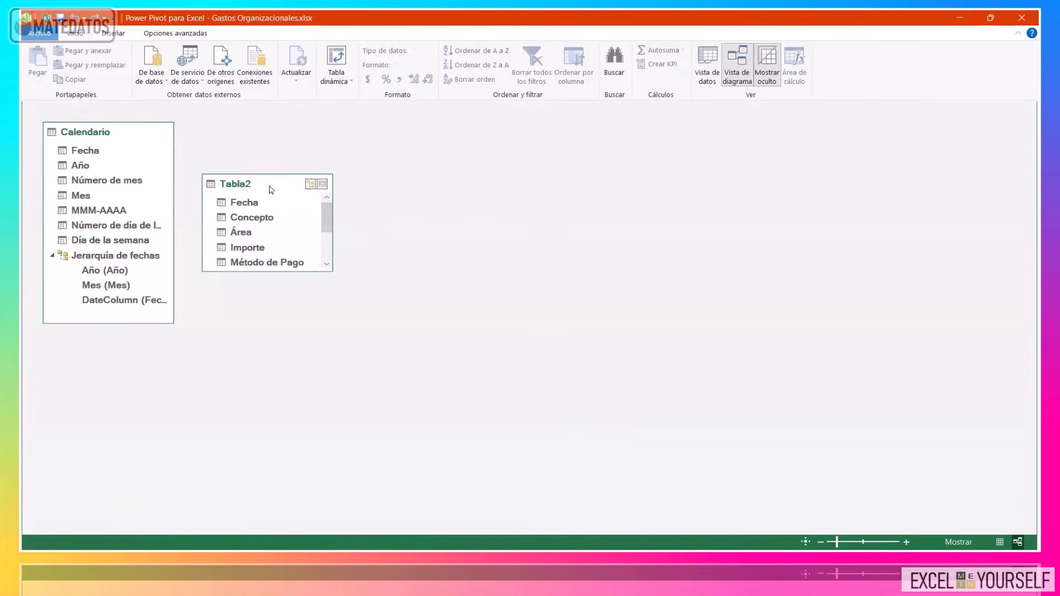
mouse_move(271, 190)
mouse_down()
mouse_move(409, 138)
mouse_move(336, 154)
mouse_move(98, 153)
mouse_up()
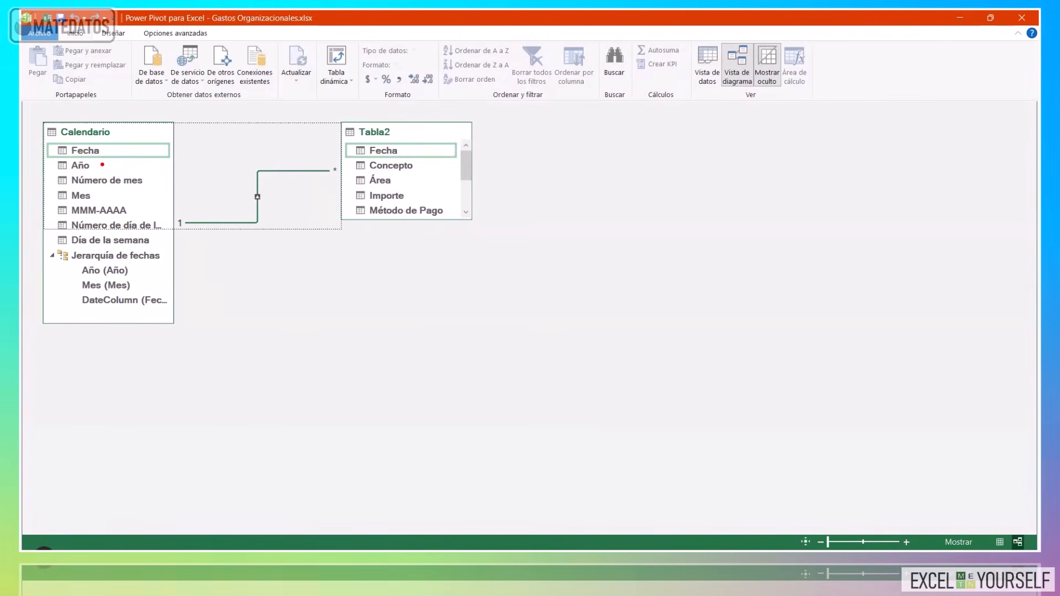
drag(157, 177, 201, 134)
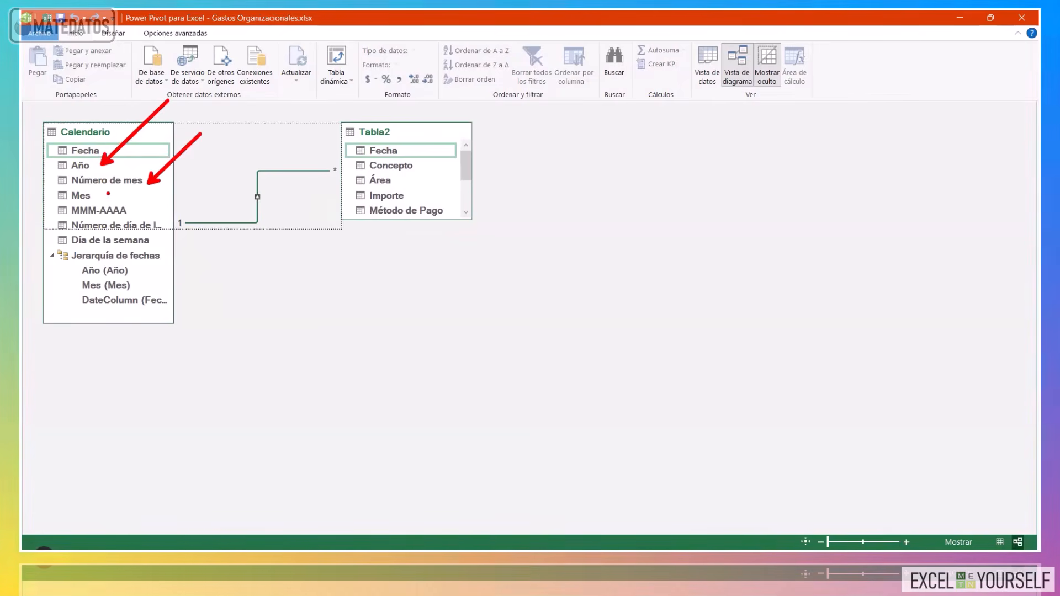
drag(94, 193, 162, 154)
drag(237, 160, 252, 144)
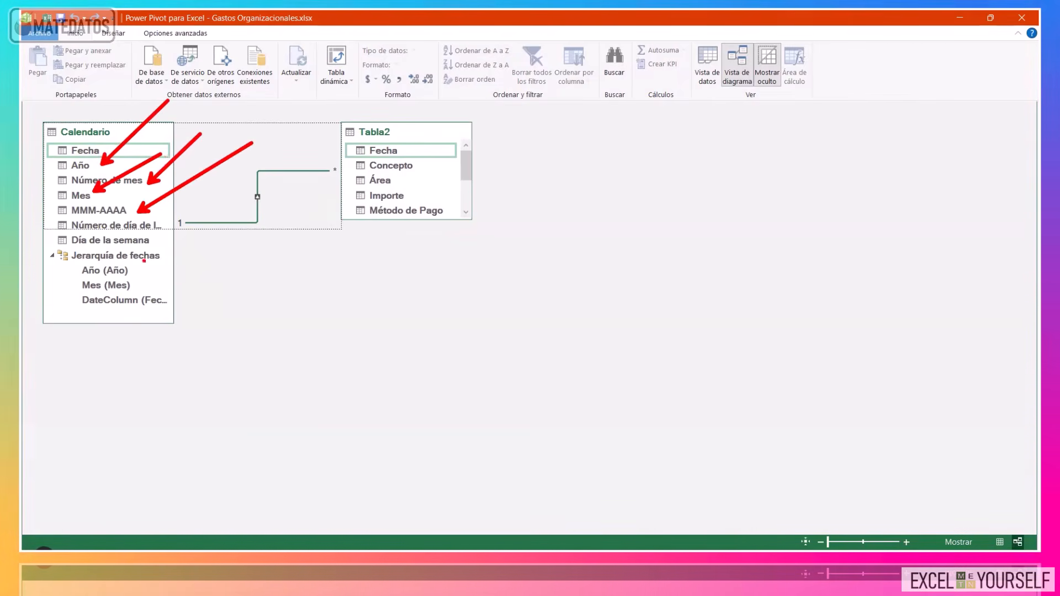
drag(155, 240, 445, 146)
key(Escape)
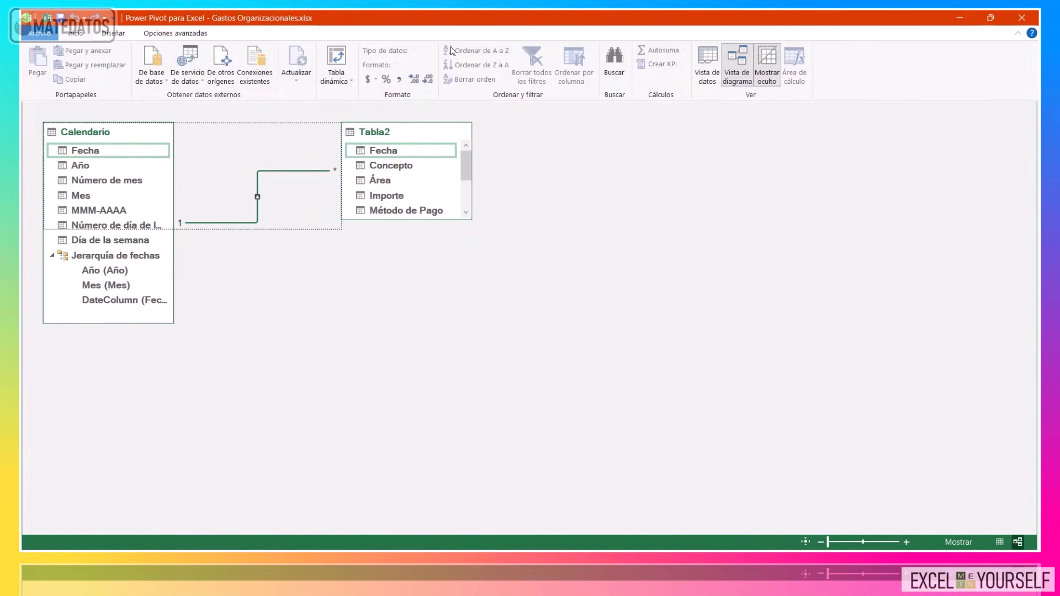
Create a pivot table from the Power Pivot data model on a new worksheet.
click(1020, 20)
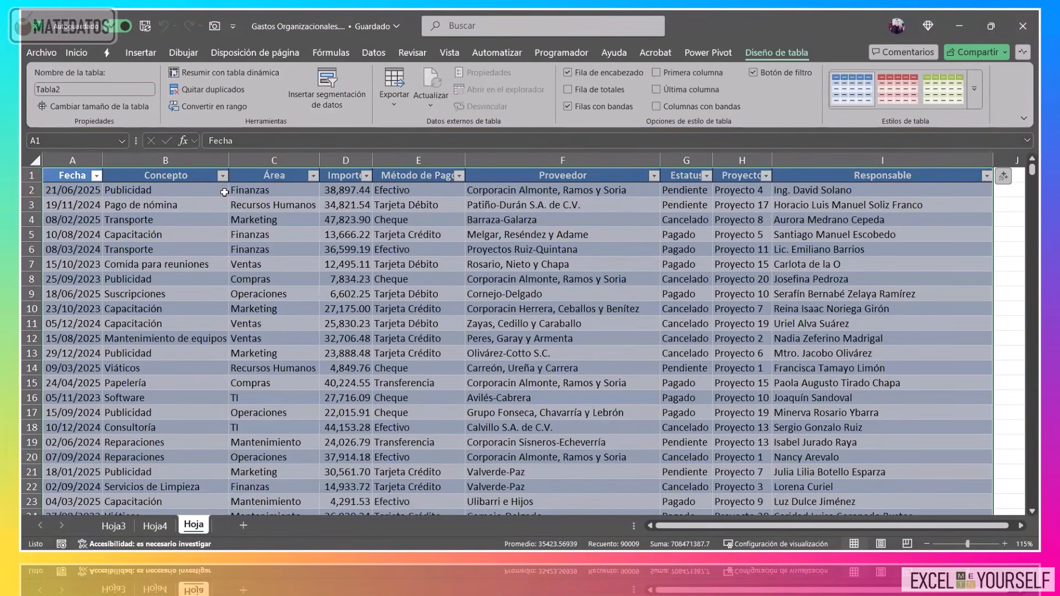
click(716, 54)
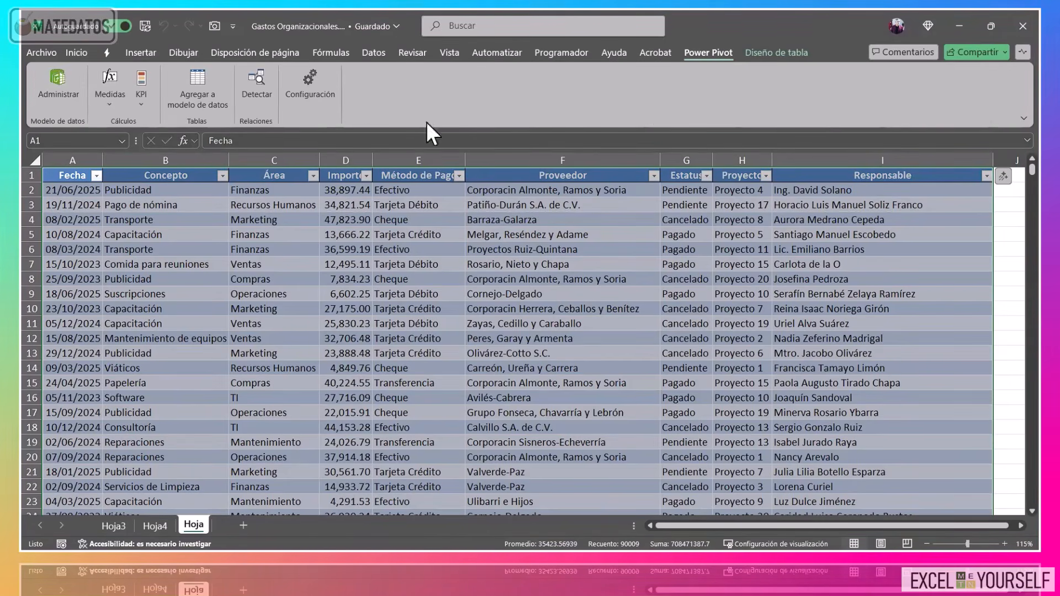
click(57, 82)
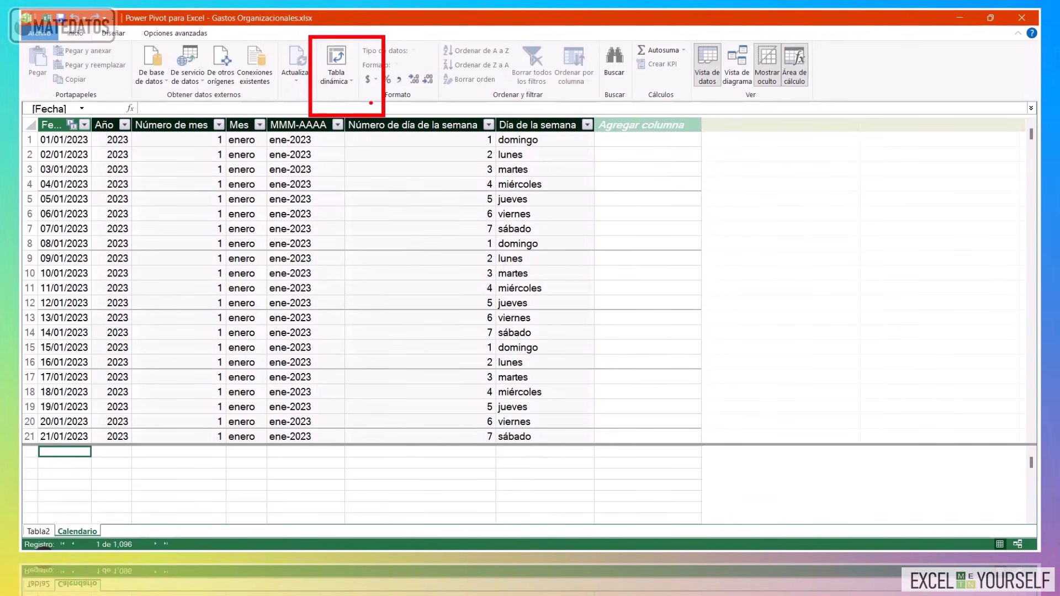
click(345, 56)
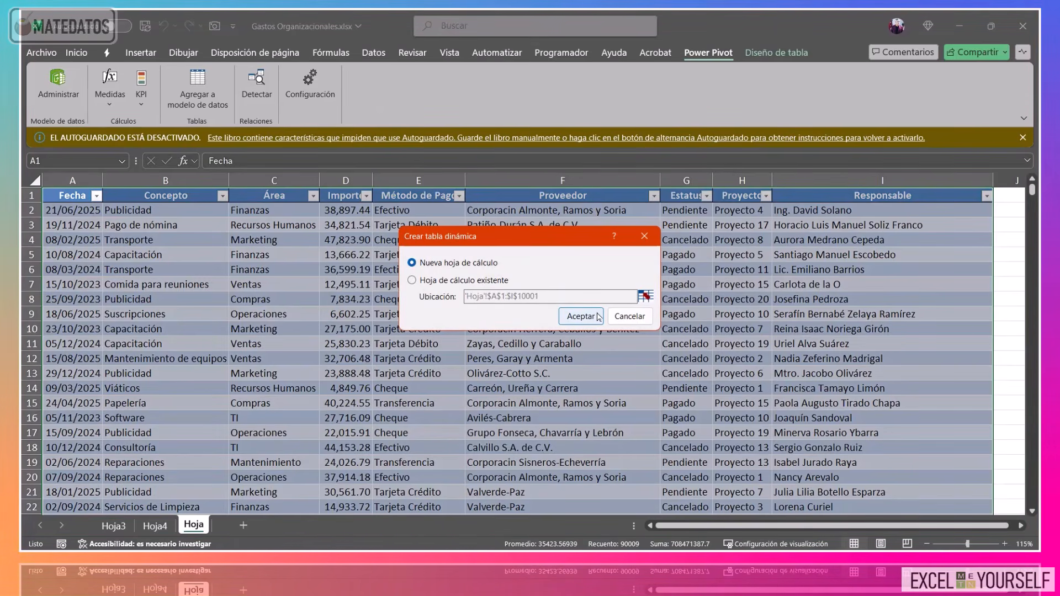
click(581, 316)
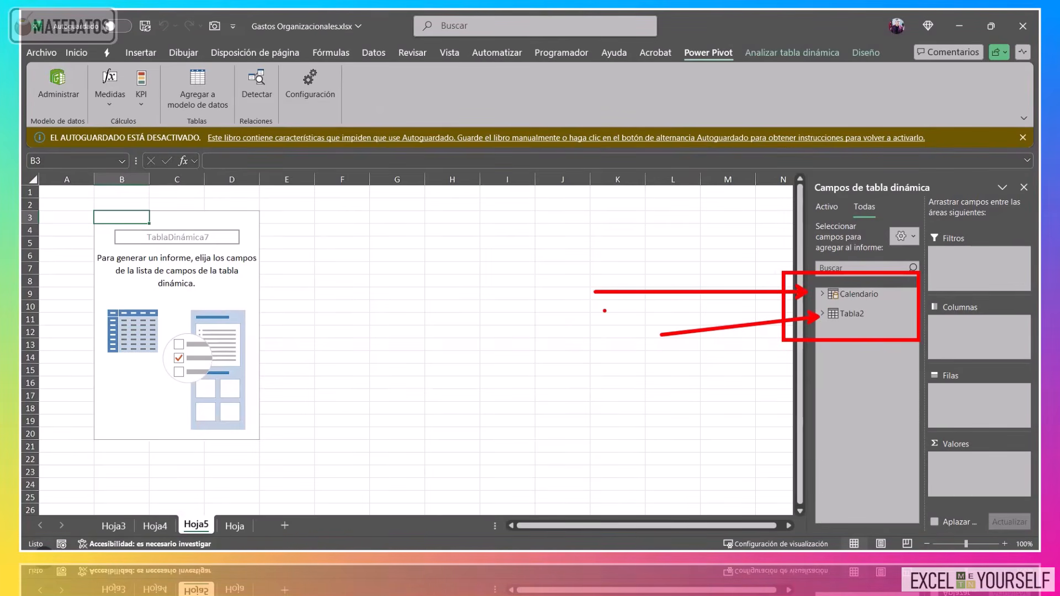
Expand Tabla2, Calendario and its Más campos folder in the pivot field list, and widen the pane so the field names fit.
click(822, 313)
click(821, 294)
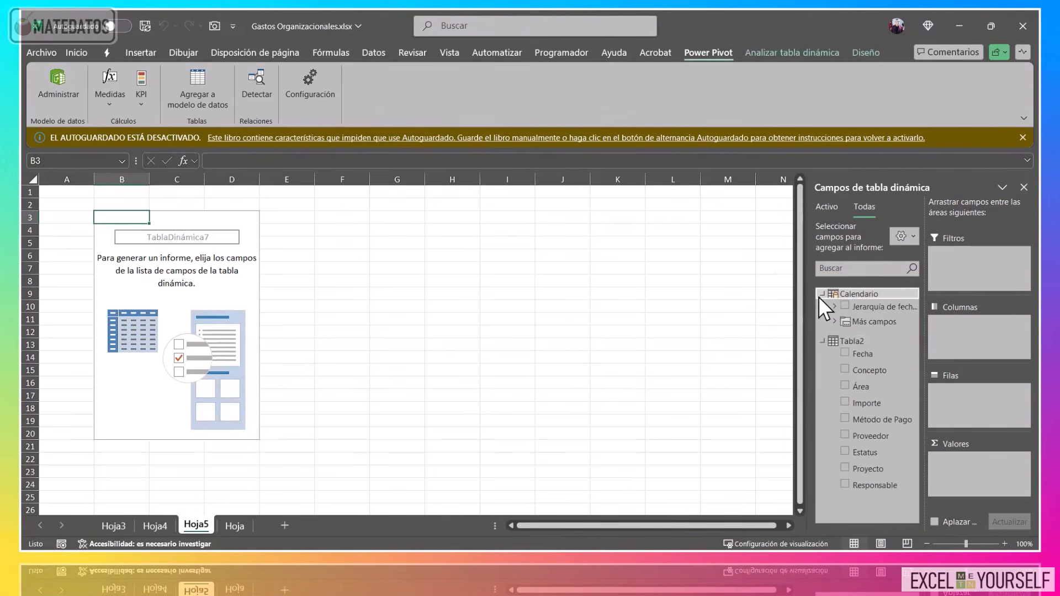
click(833, 322)
scroll(830, 366, down, 3)
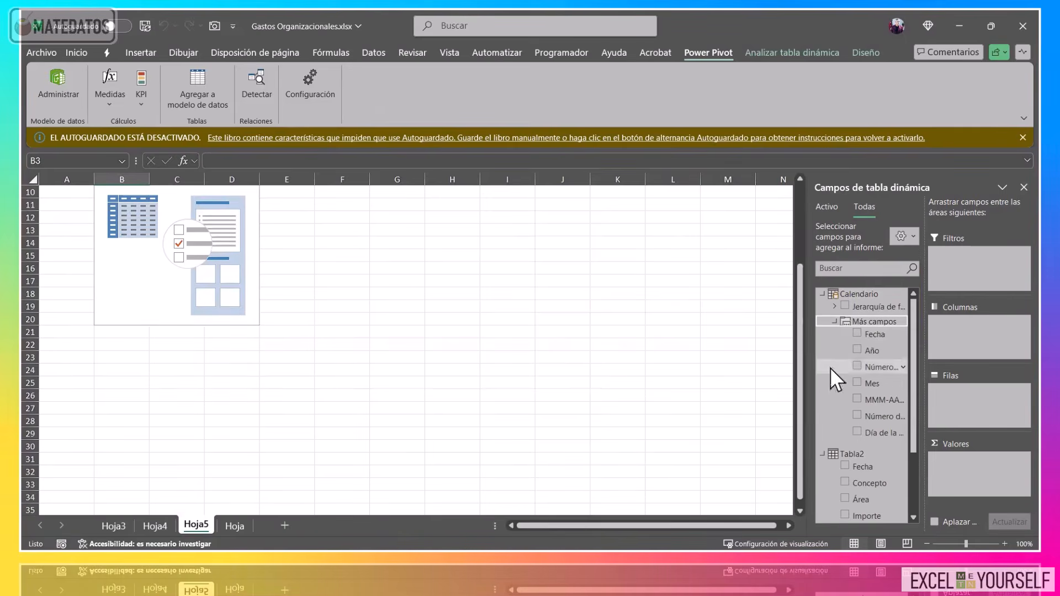
drag(814, 367, 748, 367)
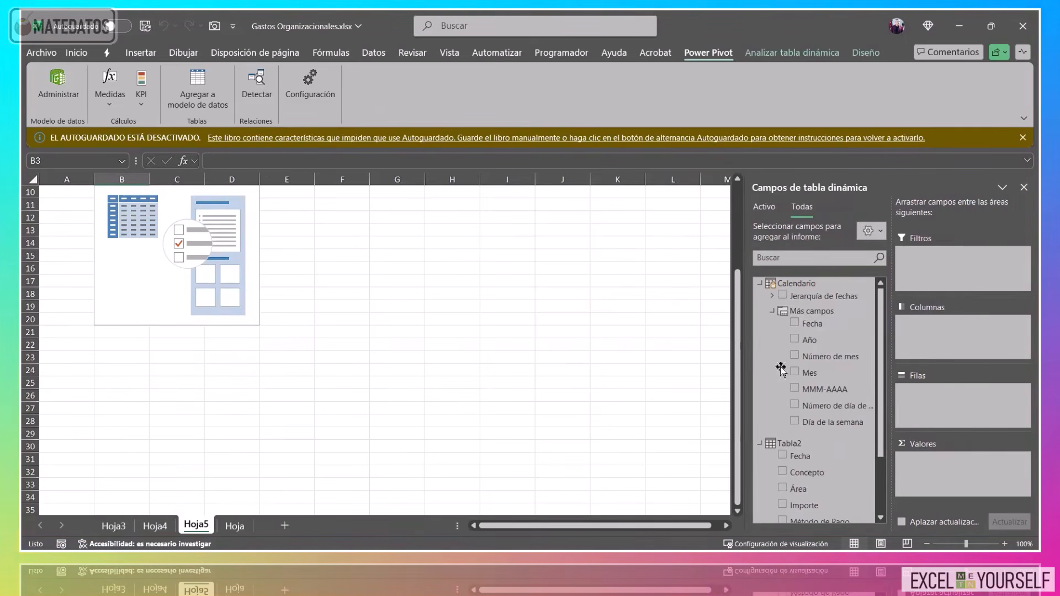
scroll(780, 367, down, 3)
scroll(493, 395, up, 3)
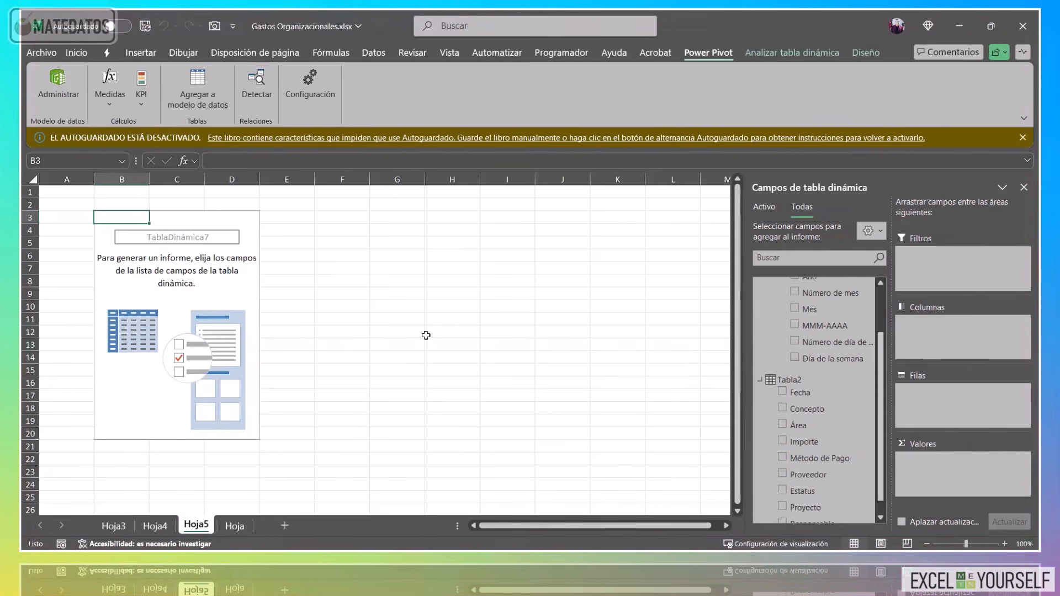
Try Tabla2's Área as the pivot table's row field, and replace it with Calendario's Día de la semana.
scroll(826, 367, down, 1)
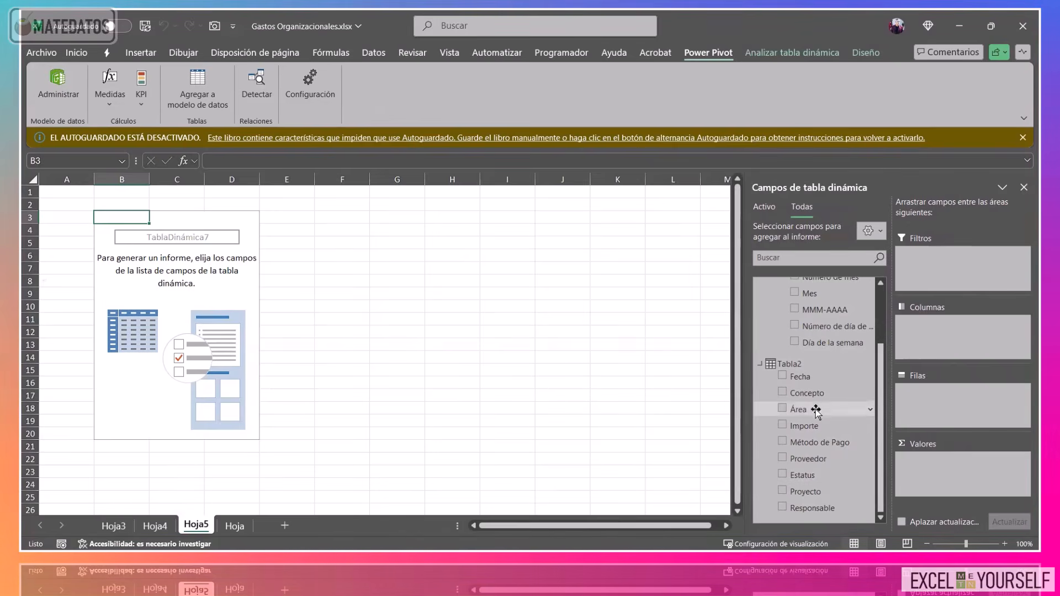
drag(917, 408, 927, 404)
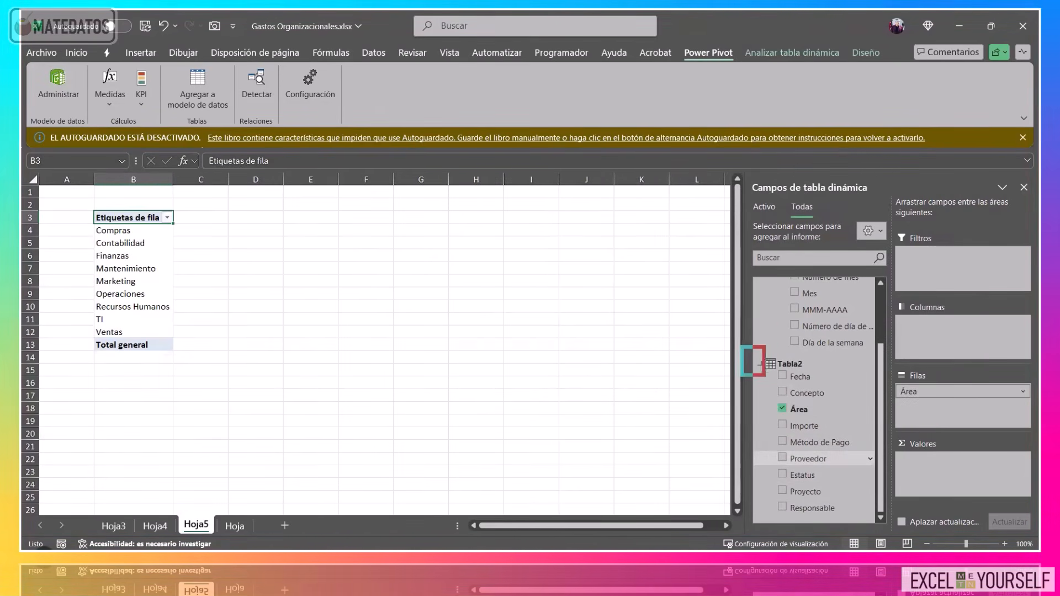
scroll(804, 346, up, 3)
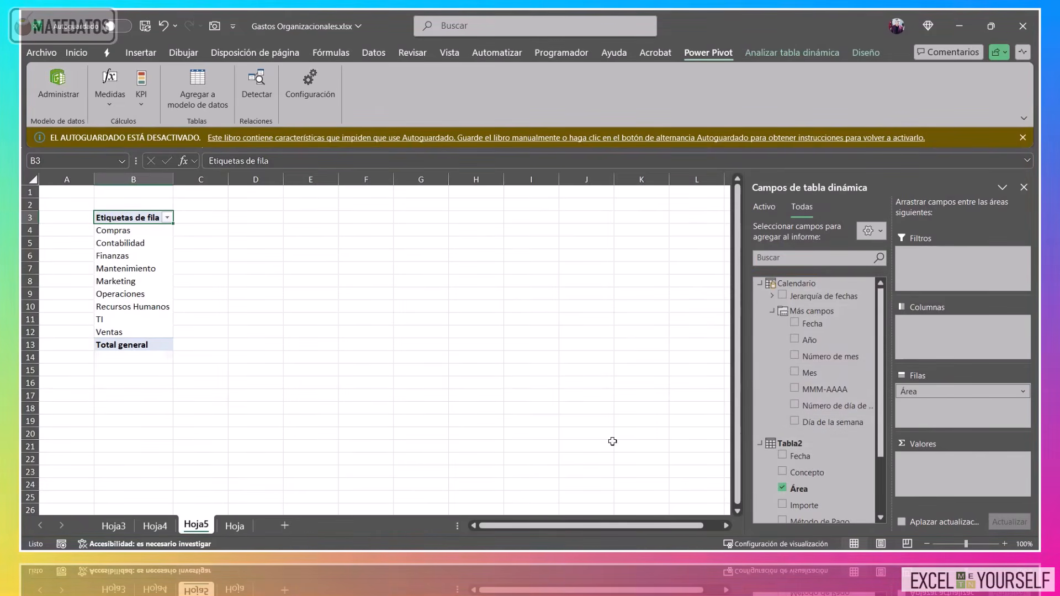
drag(940, 396, 945, 420)
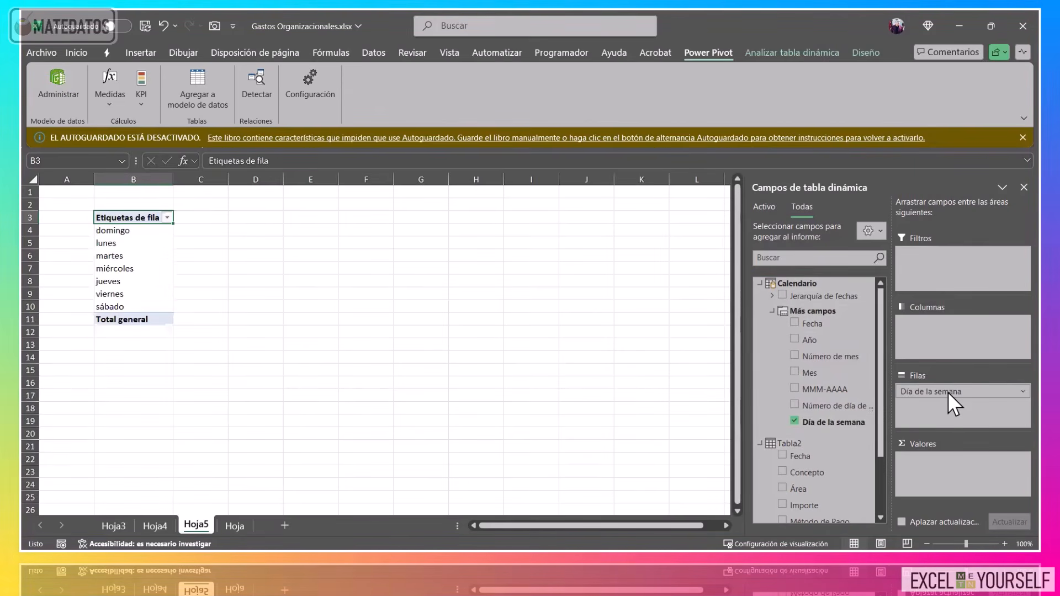
Sum Importe in the pivot table's values and format the amounts with thousands separators and two decimals.
scroll(837, 442, down, 2)
drag(810, 428, 928, 473)
drag(224, 231, 233, 320)
key(ctrl+shift+1)
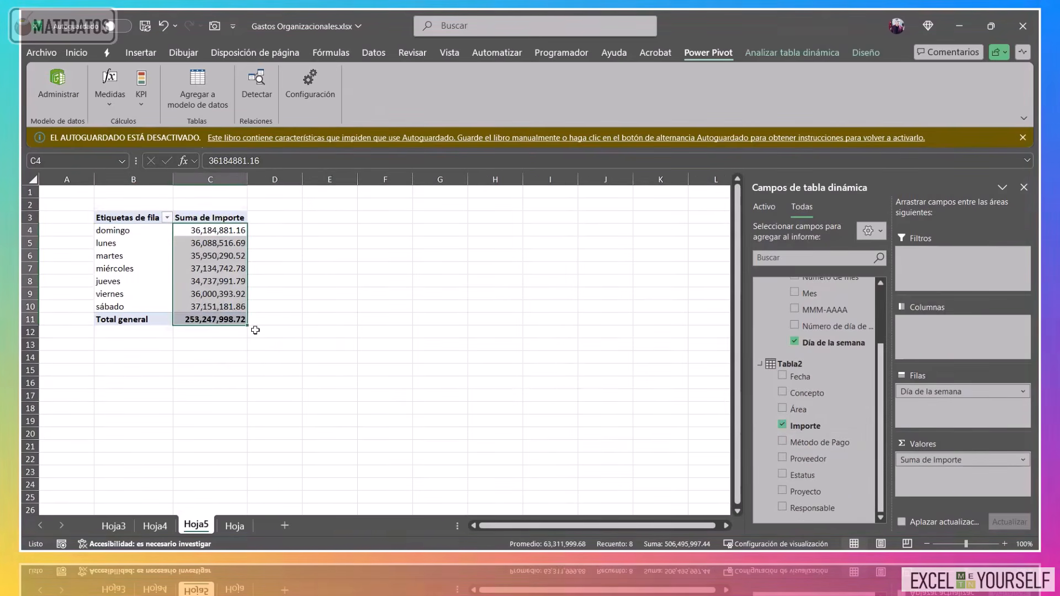
scroll(307, 309, up, 2)
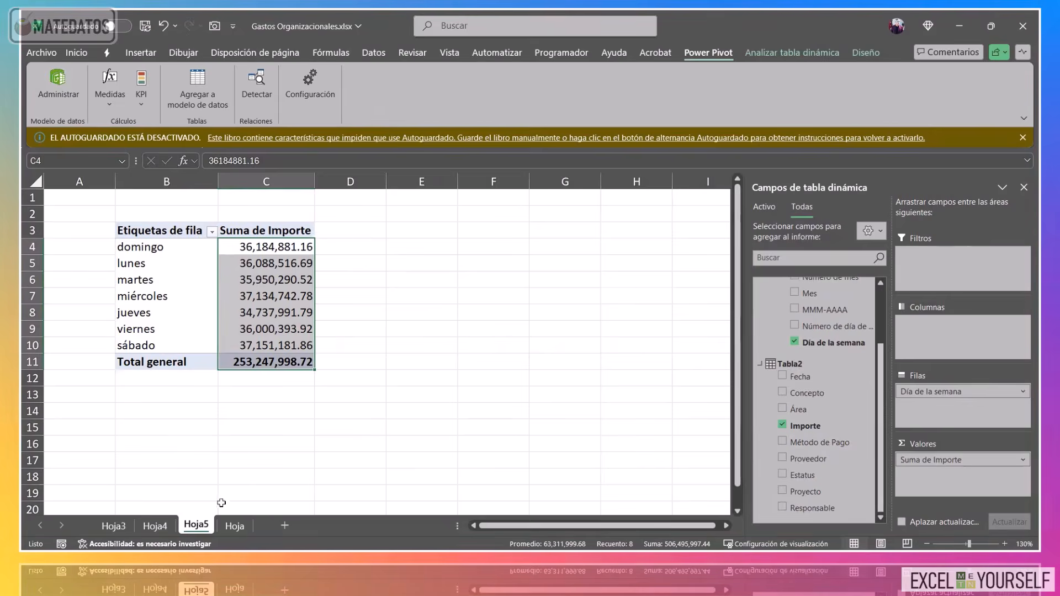
Review the source expense table on sheet Hoja, and return to Hoja5 to look through the pivot table's available fields.
click(235, 526)
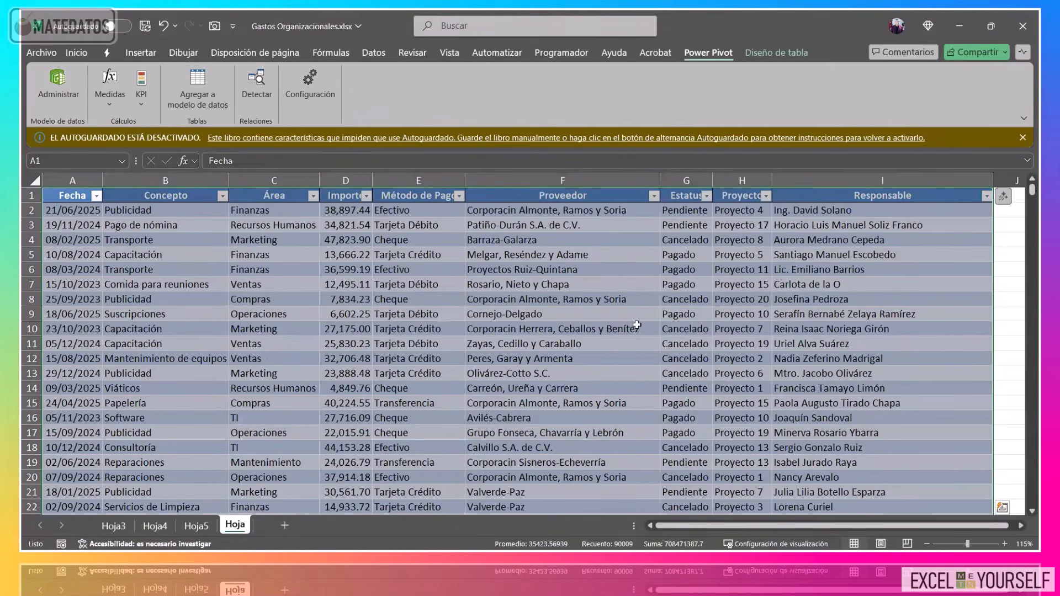
key(Down)
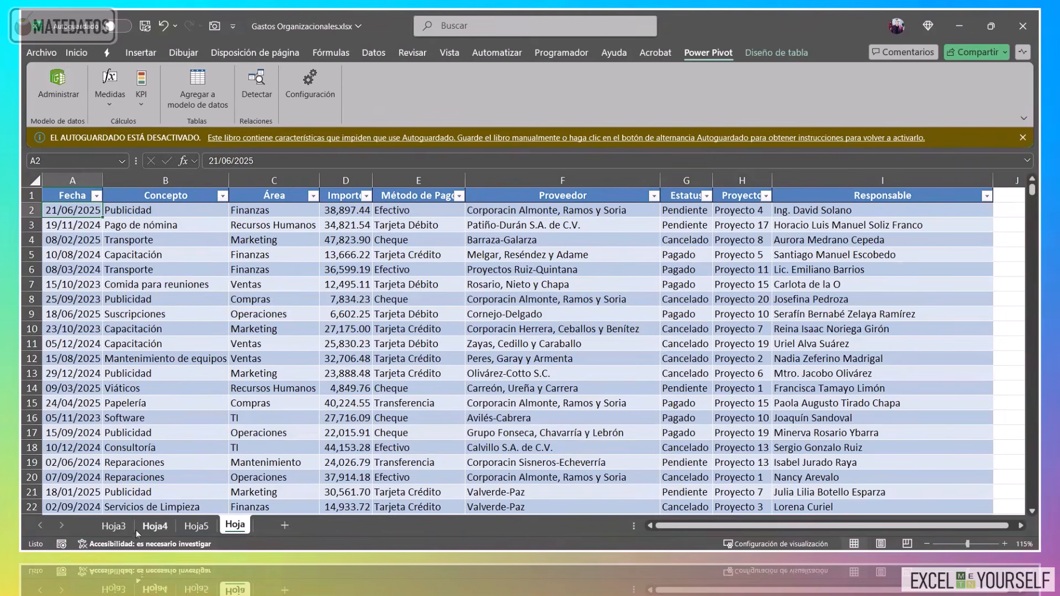
click(196, 526)
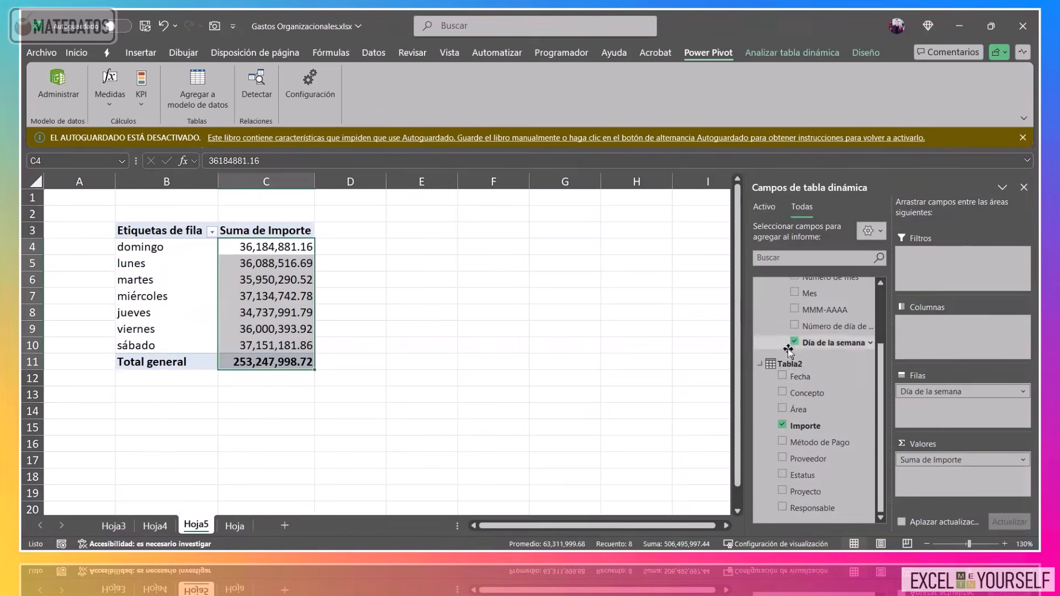
scroll(812, 362, down, 2)
scroll(816, 353, up, 2)
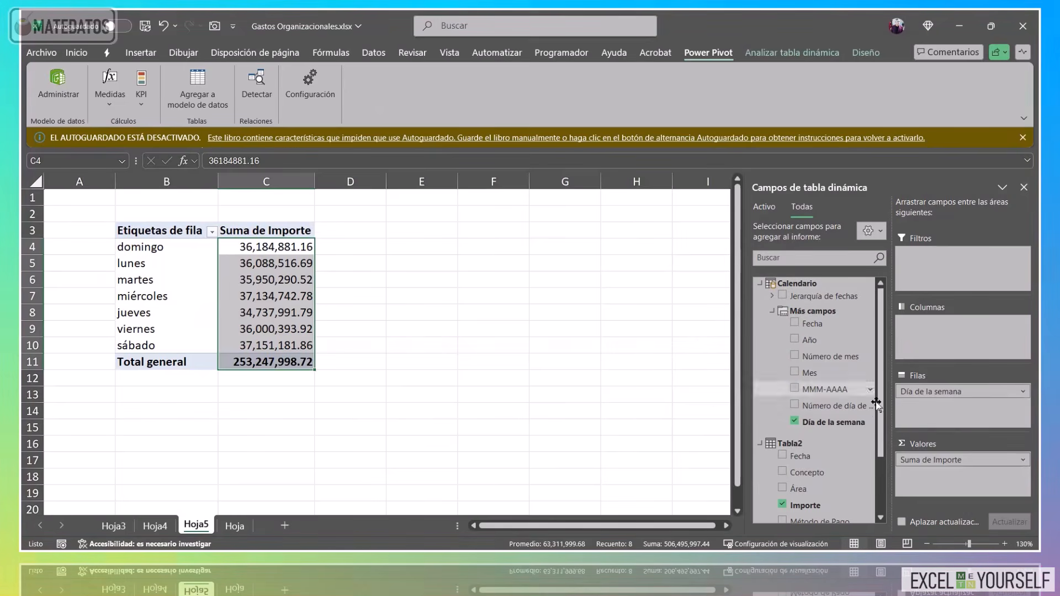
Try Número de mes in place of Día de la semana as the pivot table's row field, and replace it with Mes.
drag(957, 396, 811, 314)
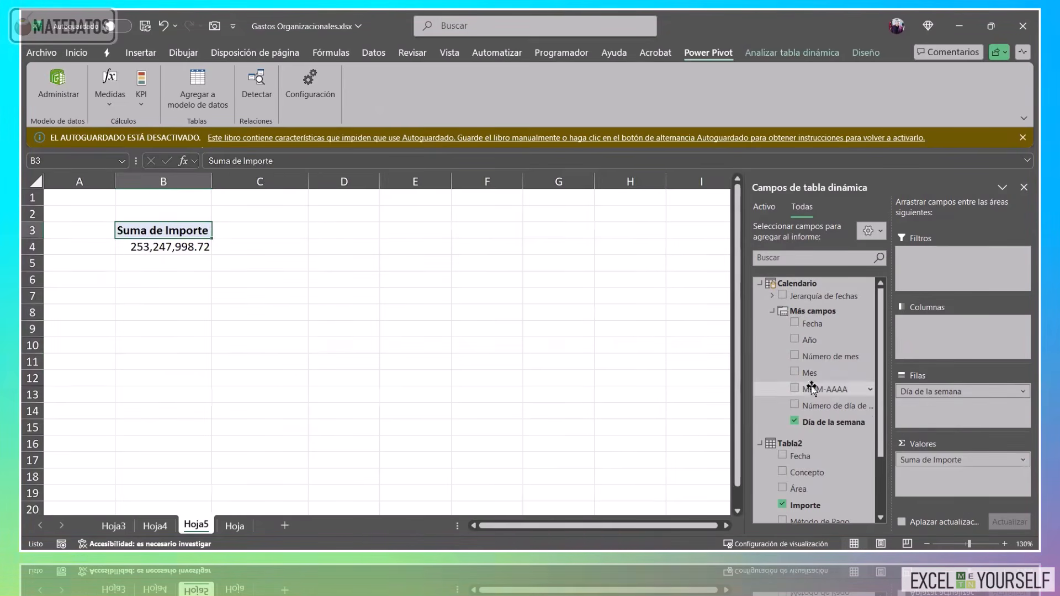
drag(831, 356, 961, 409)
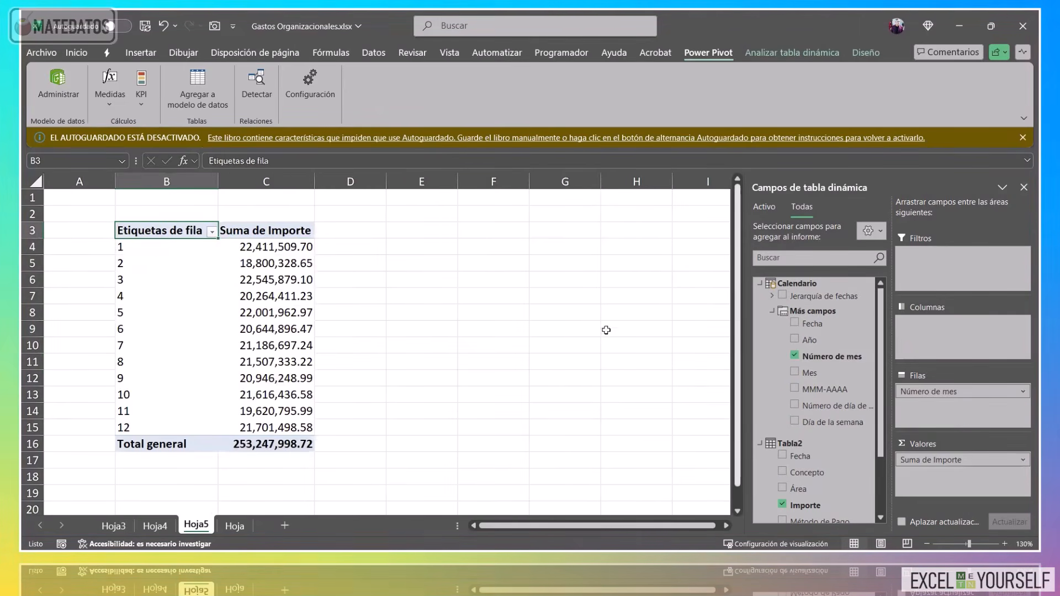
mouse_move(941, 391)
mouse_down()
mouse_move(855, 371)
mouse_move(883, 407)
mouse_move(938, 393)
mouse_up()
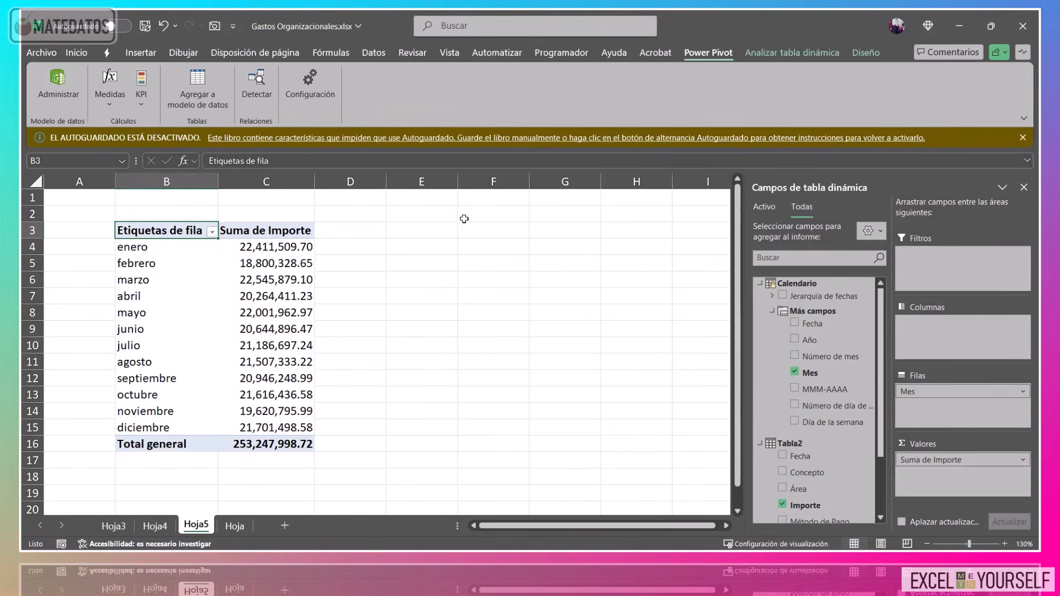
Open the Power Pivot data model and set the Calendario table's Mes column to sort by Número de mes.
click(787, 52)
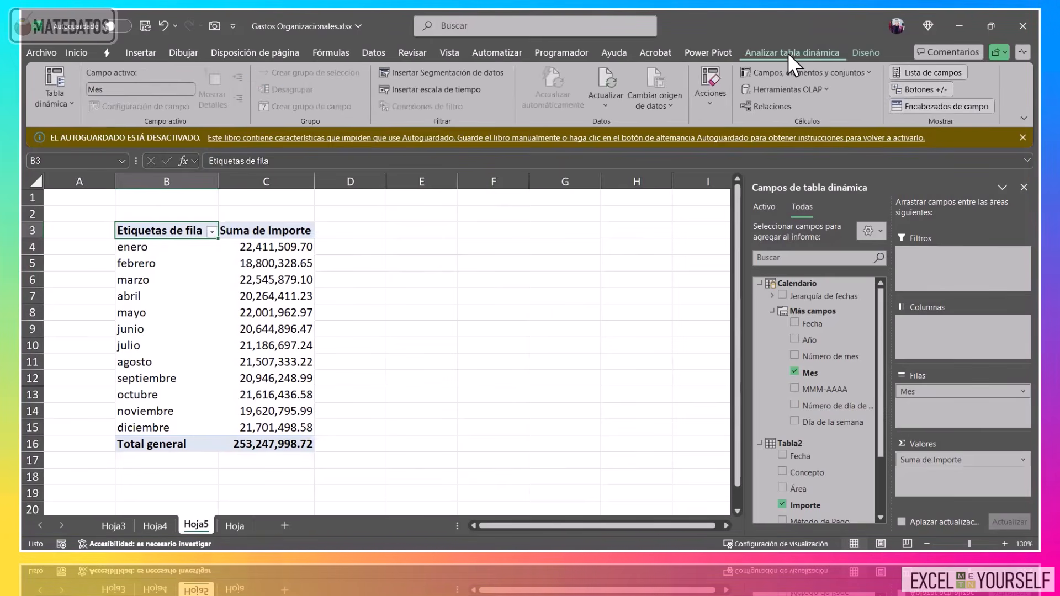
click(158, 247)
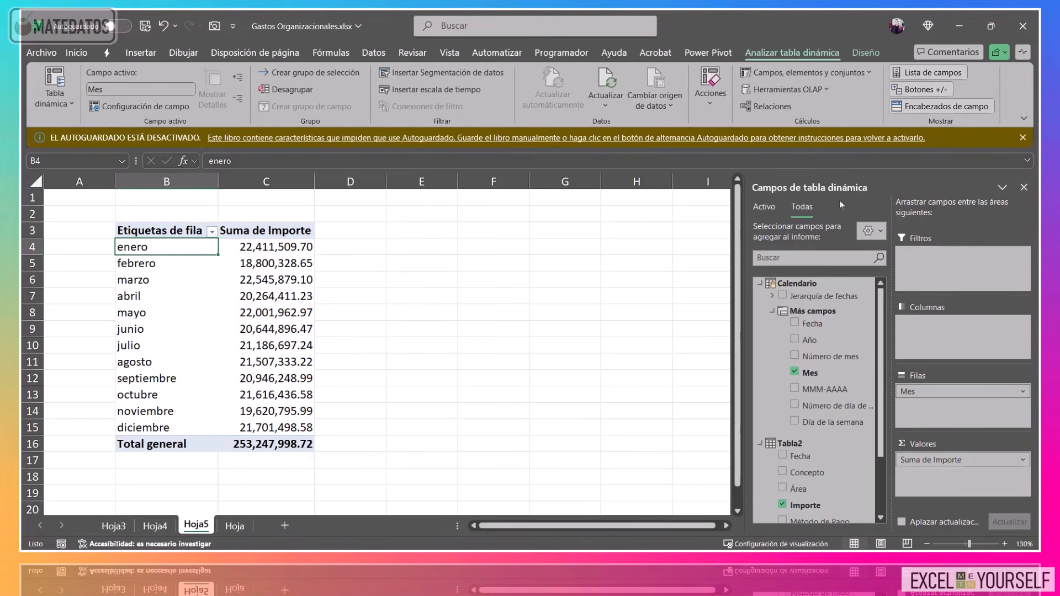
click(711, 51)
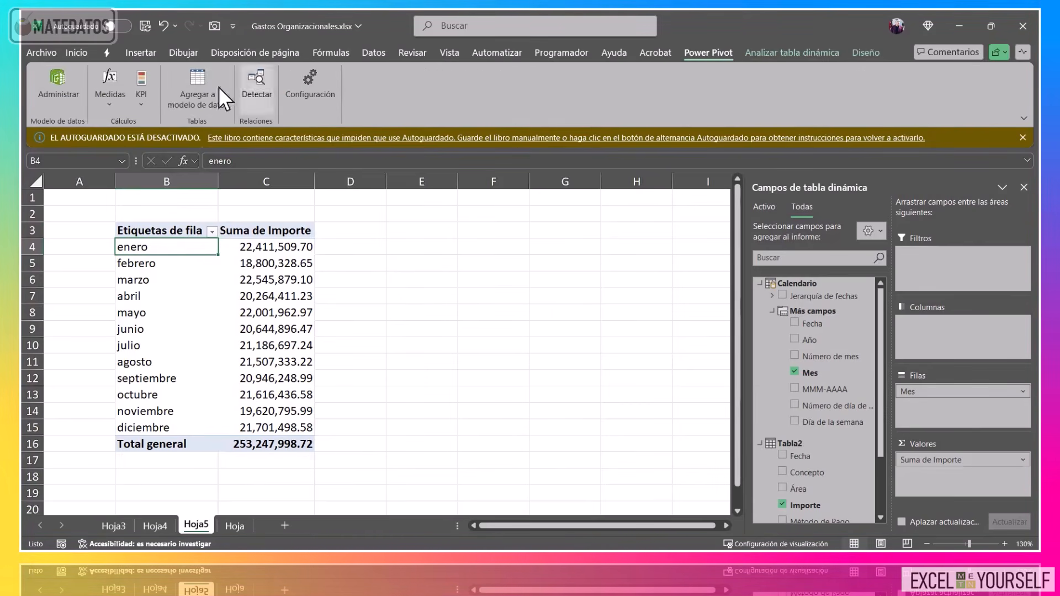
click(55, 80)
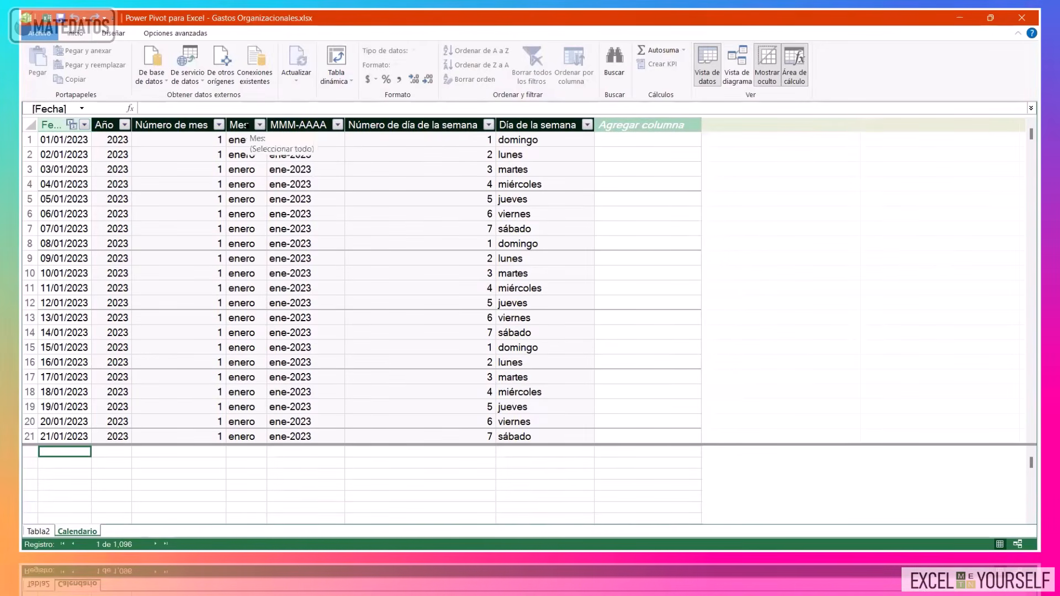
click(240, 125)
click(613, 58)
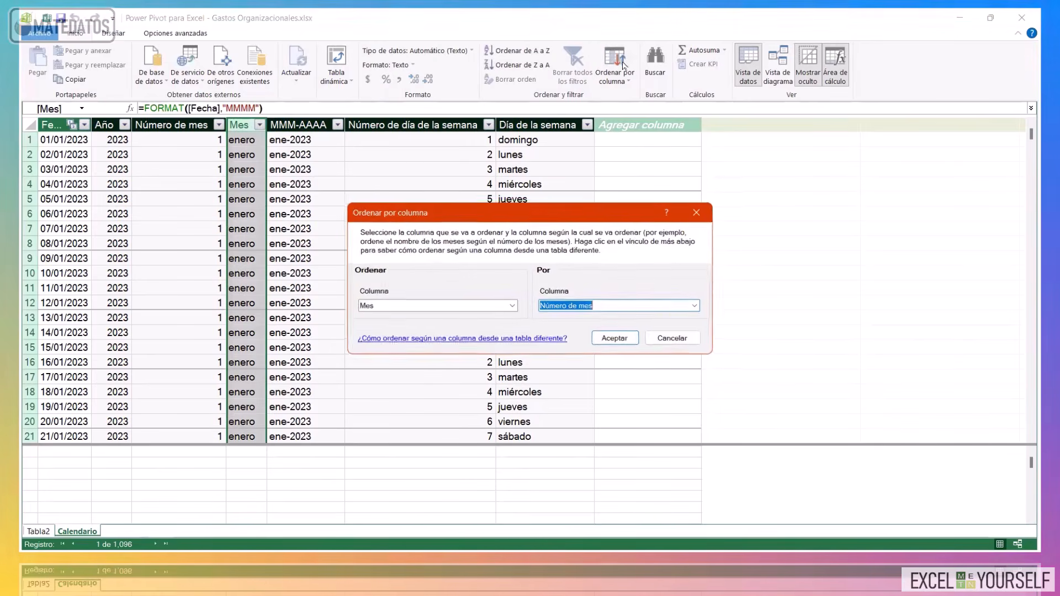
click(696, 307)
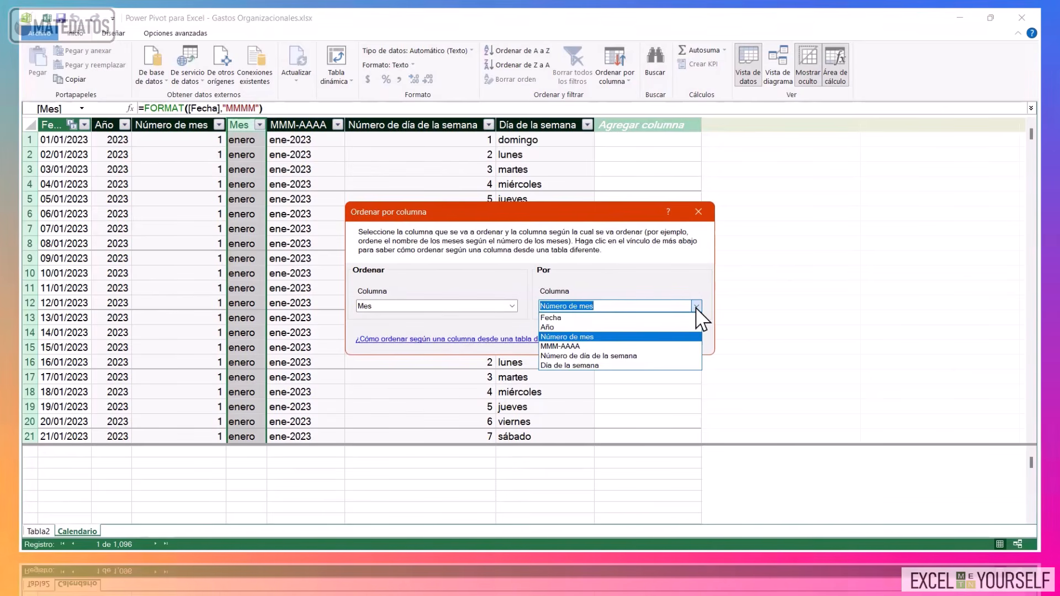
click(695, 306)
key(Return)
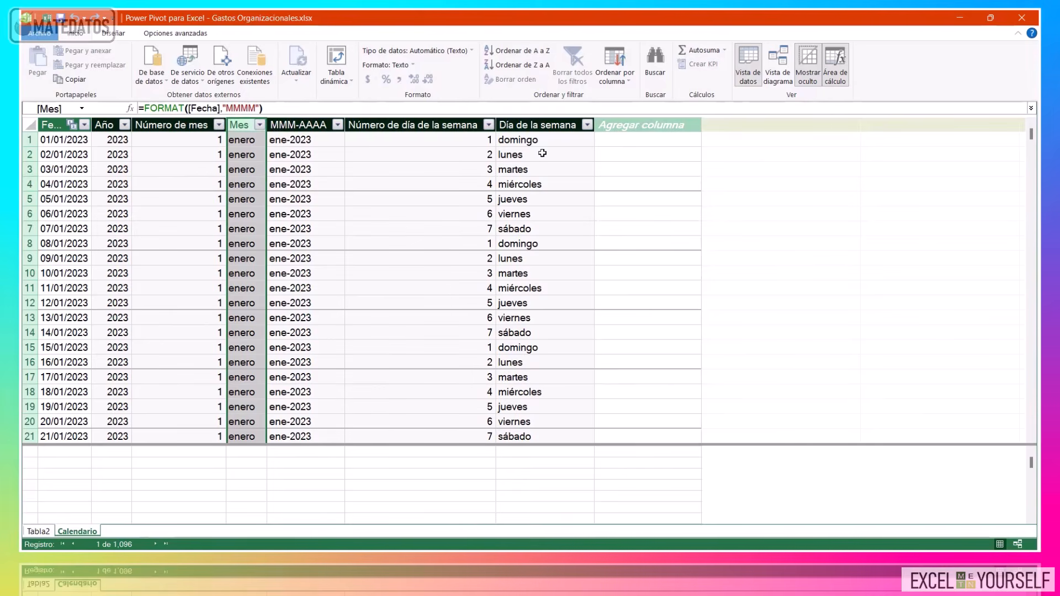
click(623, 60)
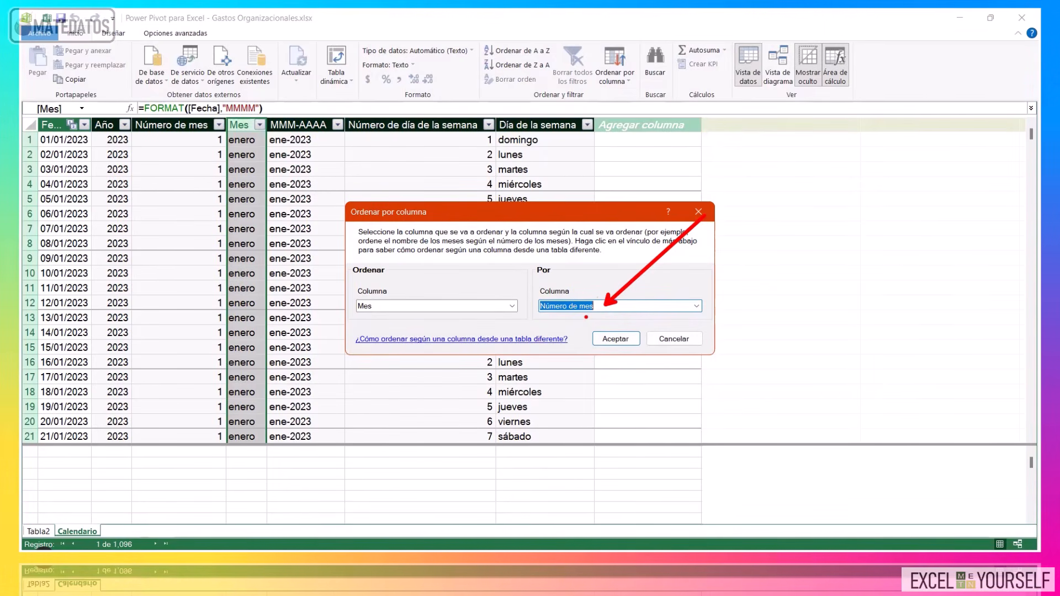
click(608, 342)
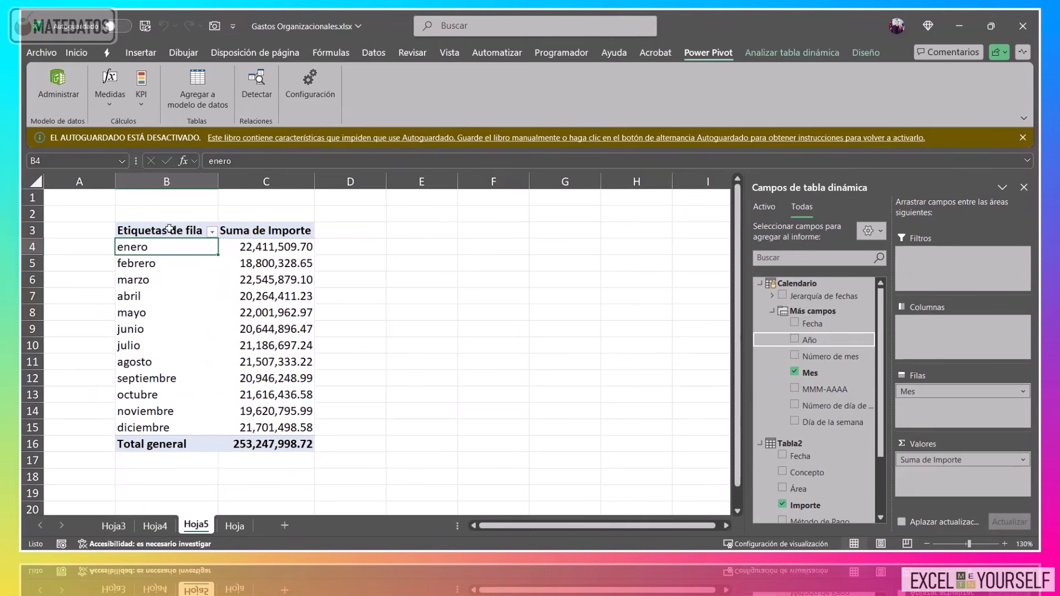
Copy the monthly pivot table on Hoja5 and paste it at cell E3.
drag(169, 229, 287, 444)
key(ctrl+c)
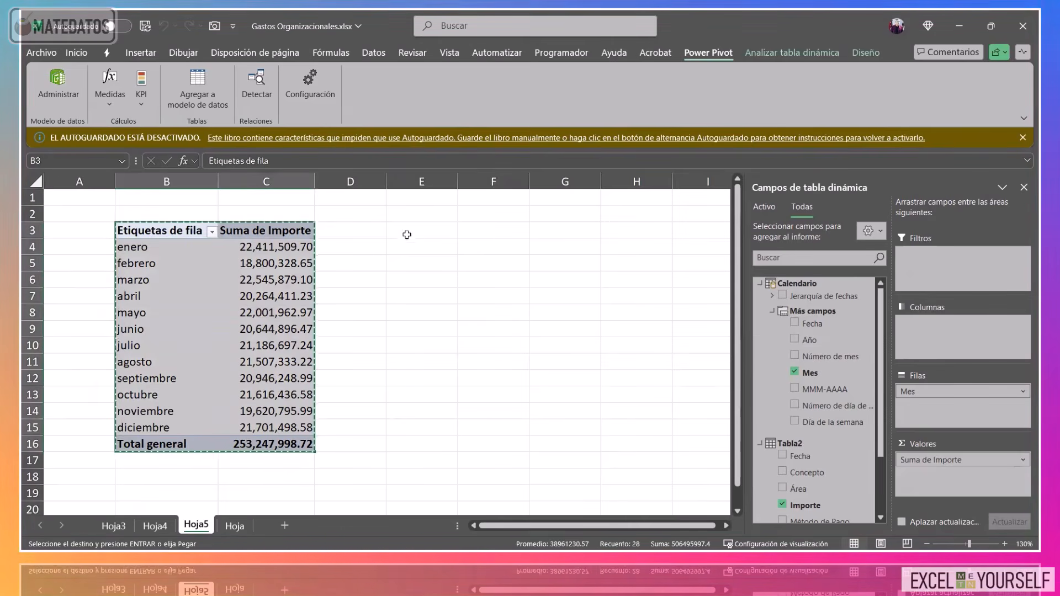
click(407, 235)
key(ctrl+v)
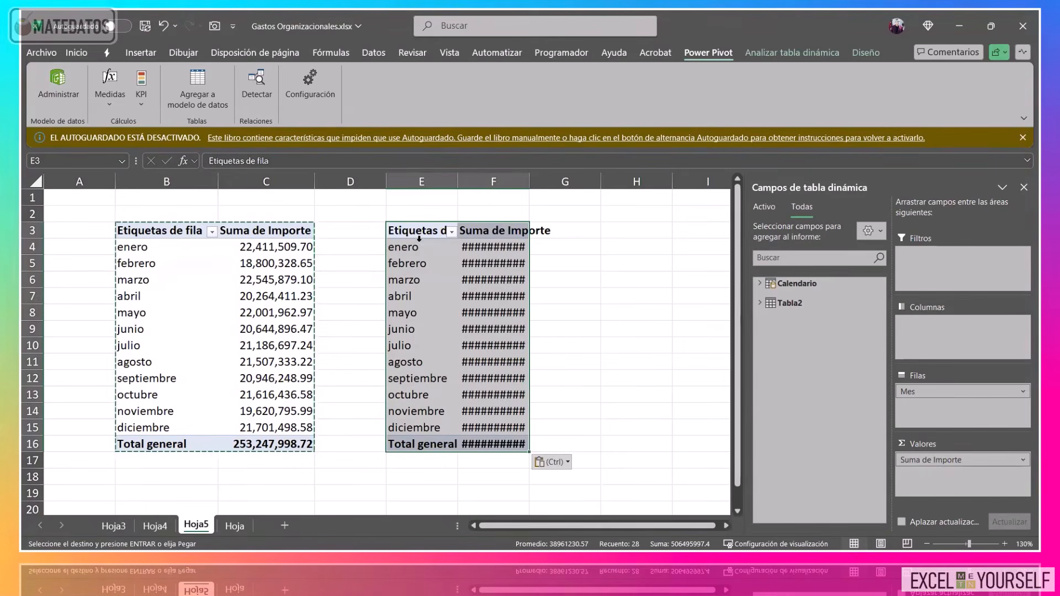
Replace Mes with Calendario's Año as the row field of the pivot table at E3.
click(420, 247)
drag(945, 392, 844, 386)
click(760, 283)
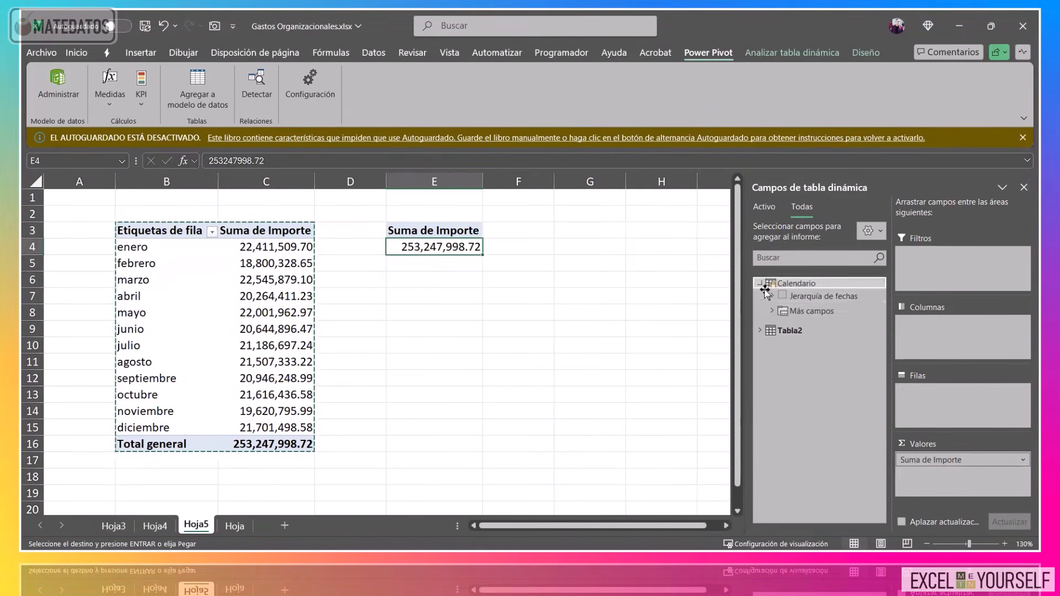
click(771, 310)
drag(809, 340, 958, 411)
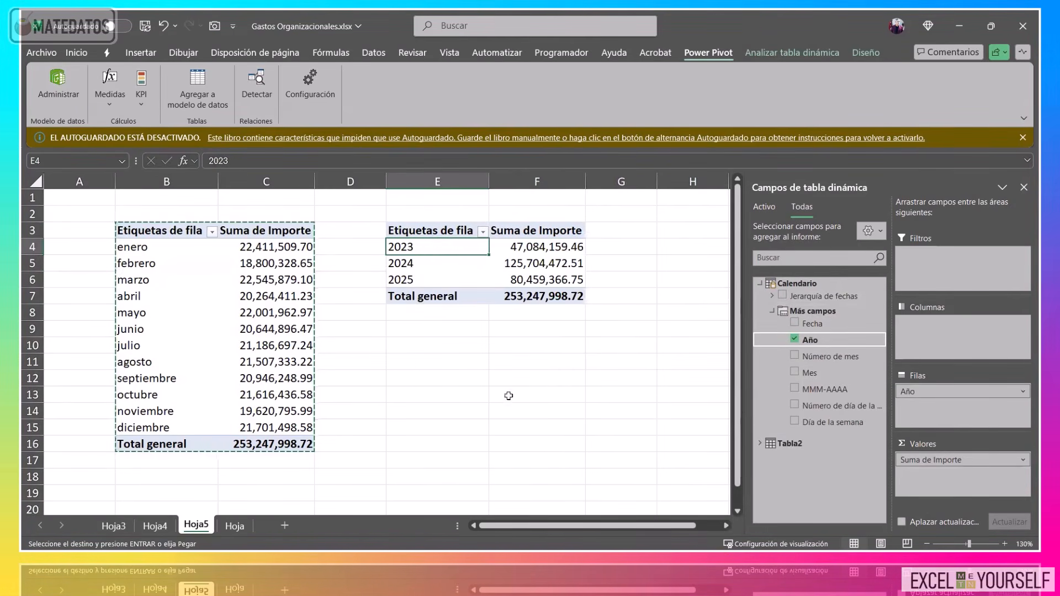
click(462, 349)
click(451, 264)
key(Escape)
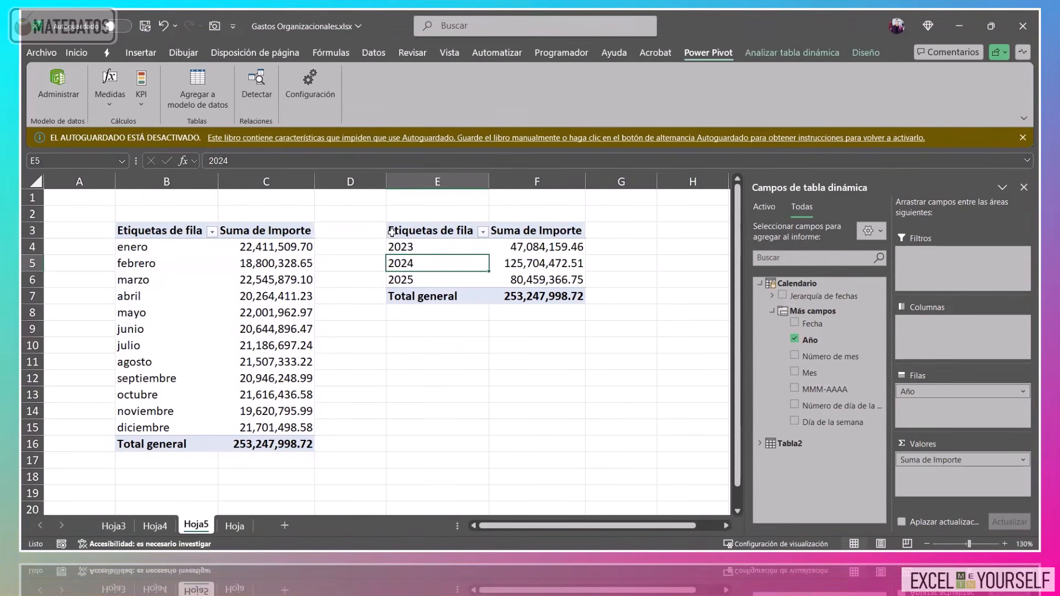
Copy the yearly pivot table and paste it at cell E9.
drag(392, 232, 535, 295)
key(ctrl+c)
click(438, 331)
key(ctrl+v)
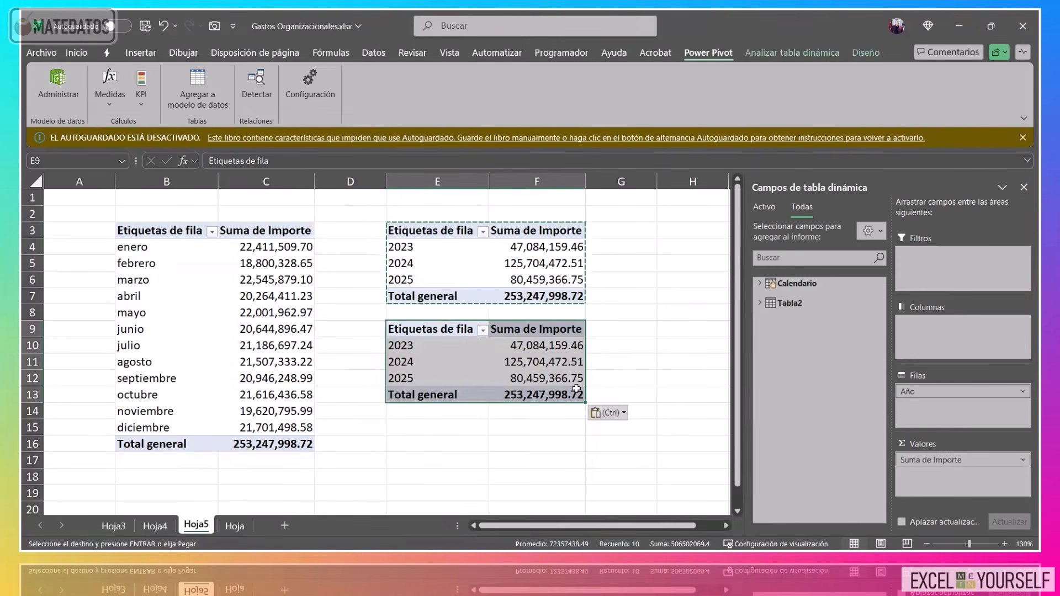
Replace Año with Calendario's MMM-AAAA as the row field of the pivot table at E9.
click(472, 363)
drag(914, 386, 797, 374)
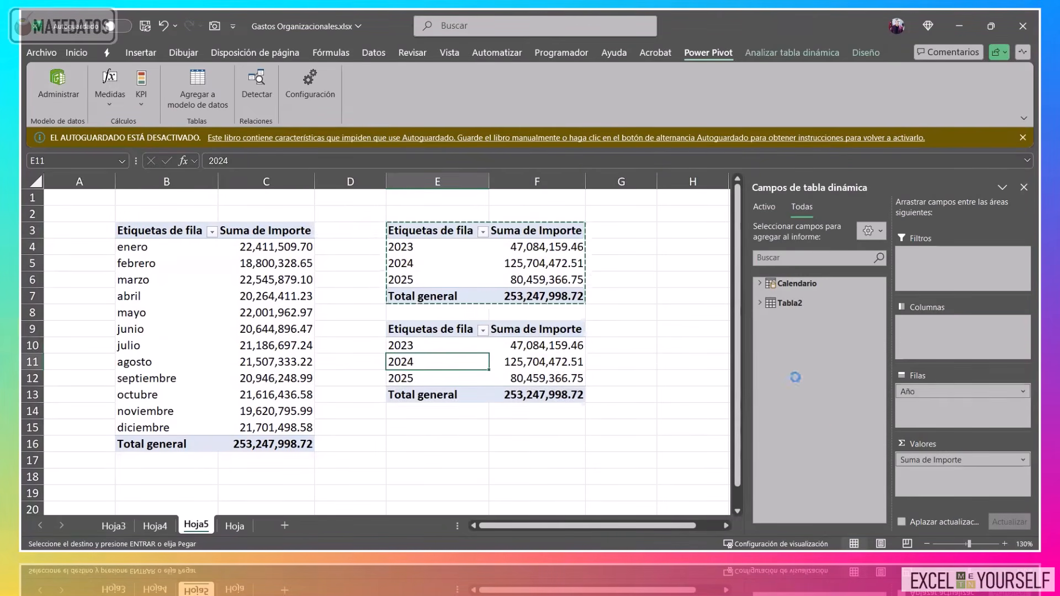
click(760, 283)
click(772, 312)
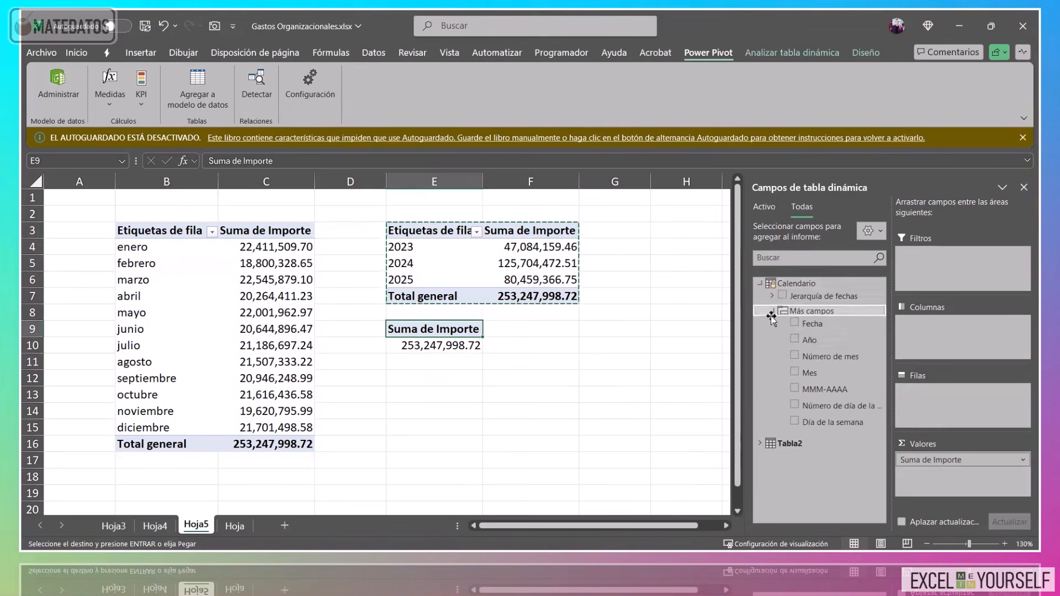
drag(825, 390, 944, 417)
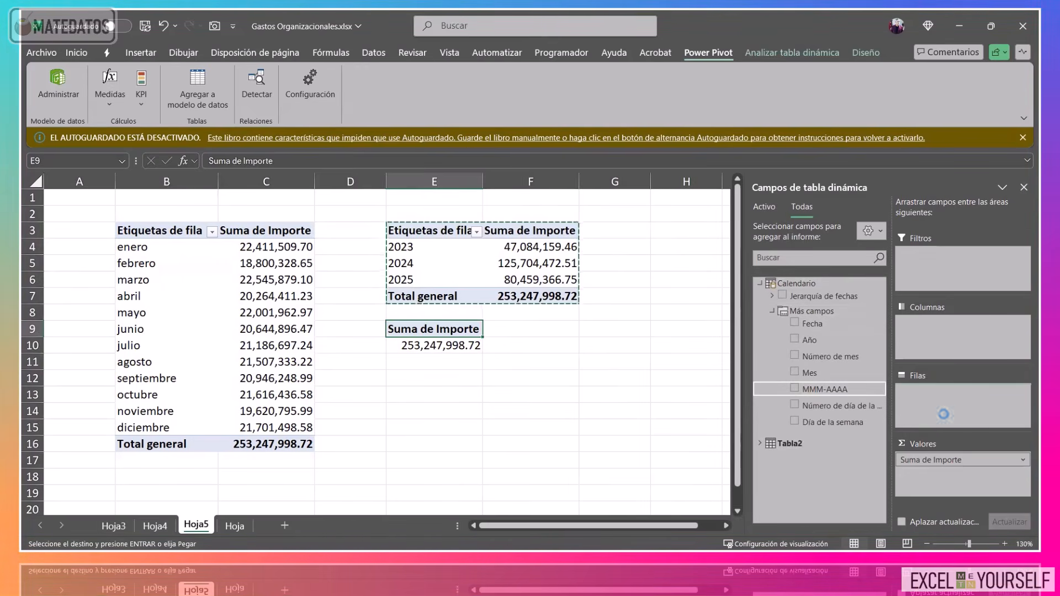
Examine the order of the row labels in the MMM-AAAA pivot table and the years in the pivot table above it.
scroll(523, 377, down, 2)
scroll(508, 356, up, 1)
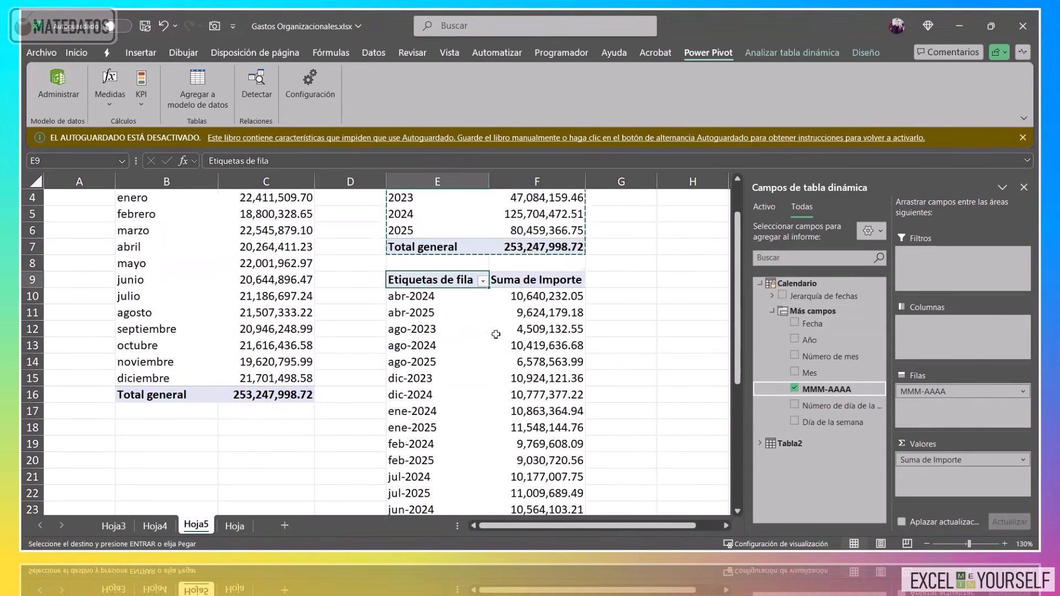
scroll(453, 333, down, 1)
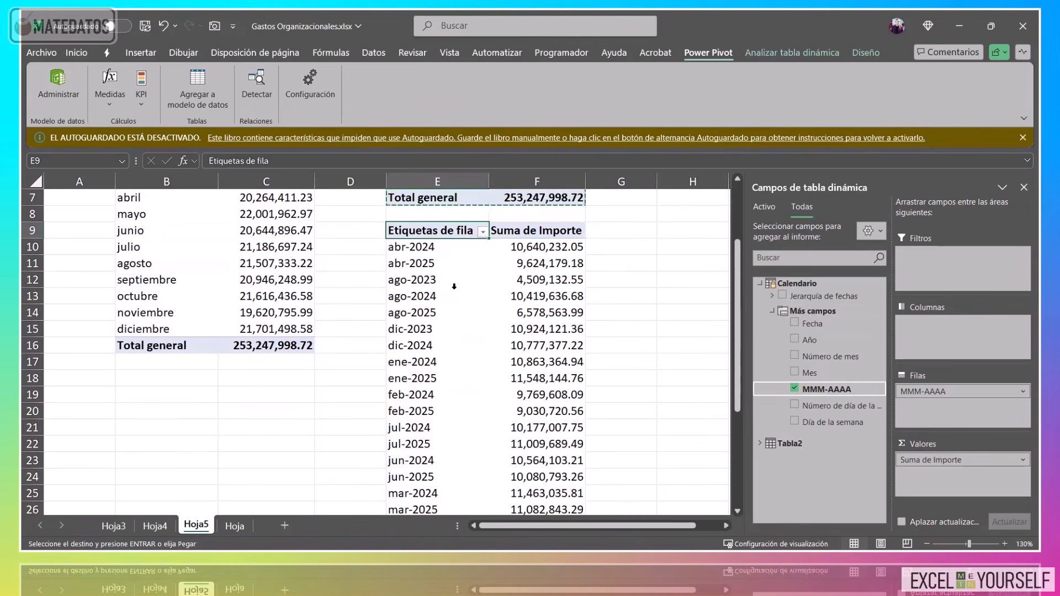
scroll(454, 286, down, 4)
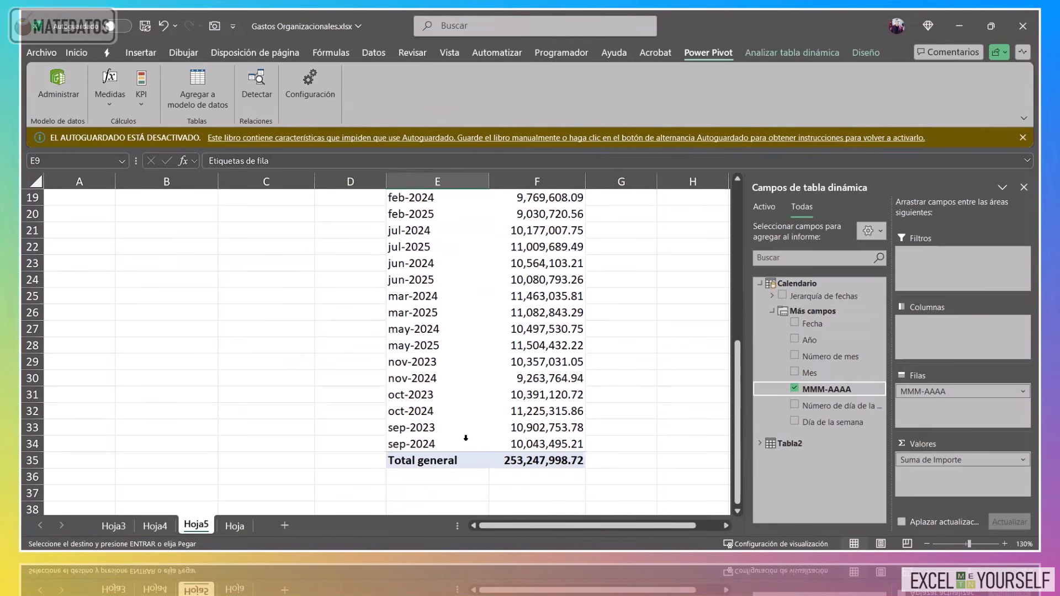
scroll(466, 438, up, 5)
scroll(563, 354, down, 1)
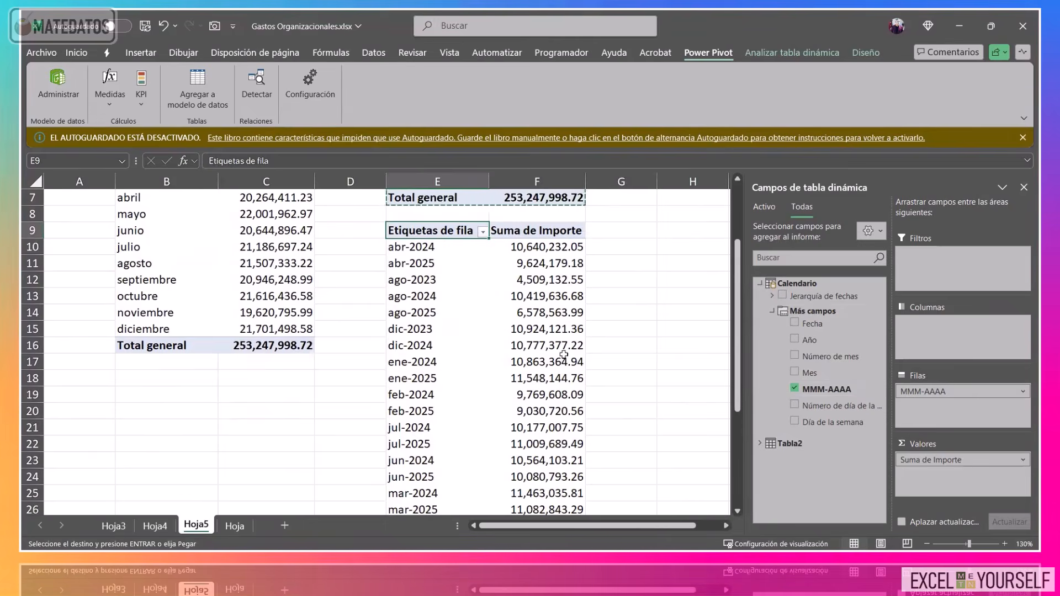
scroll(552, 343, up, 2)
drag(419, 246, 436, 276)
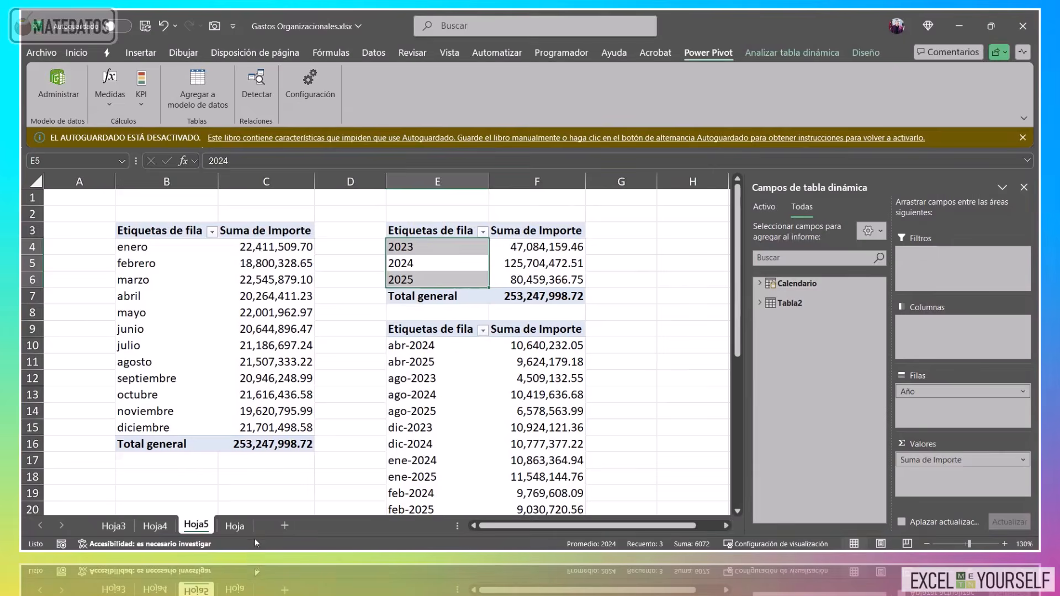
Review the source expense table's columns on sheet Hoja and the blank columns beside it.
click(234, 526)
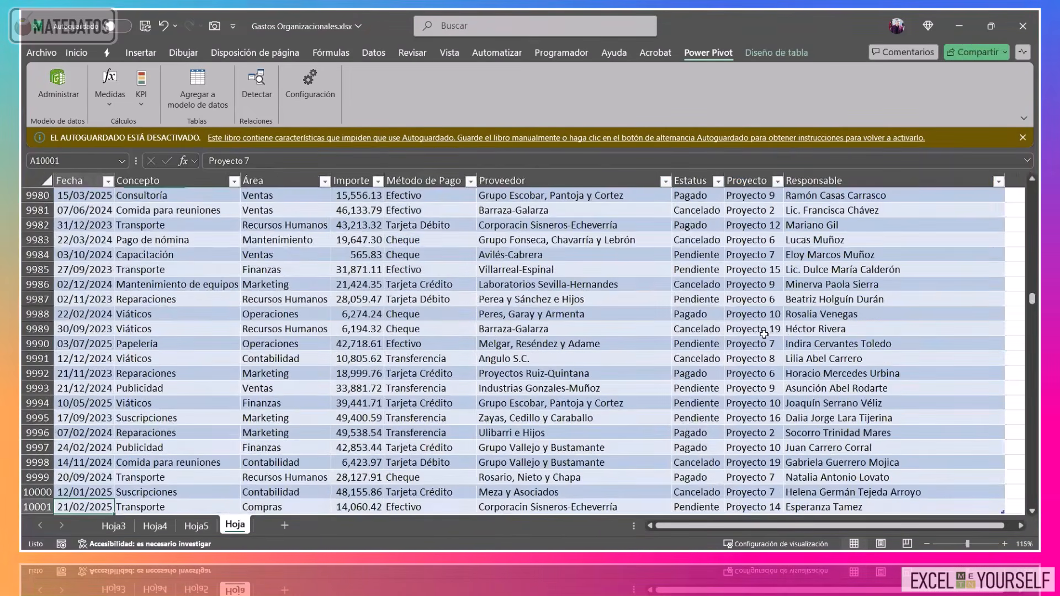
key(ctrl+Home)
key(Right)
key(Right)
key(Right)
key(Right)
key(Right)
key(Right)
key(Right)
key(Right)
key(Right)
key(Right)
key(Right)
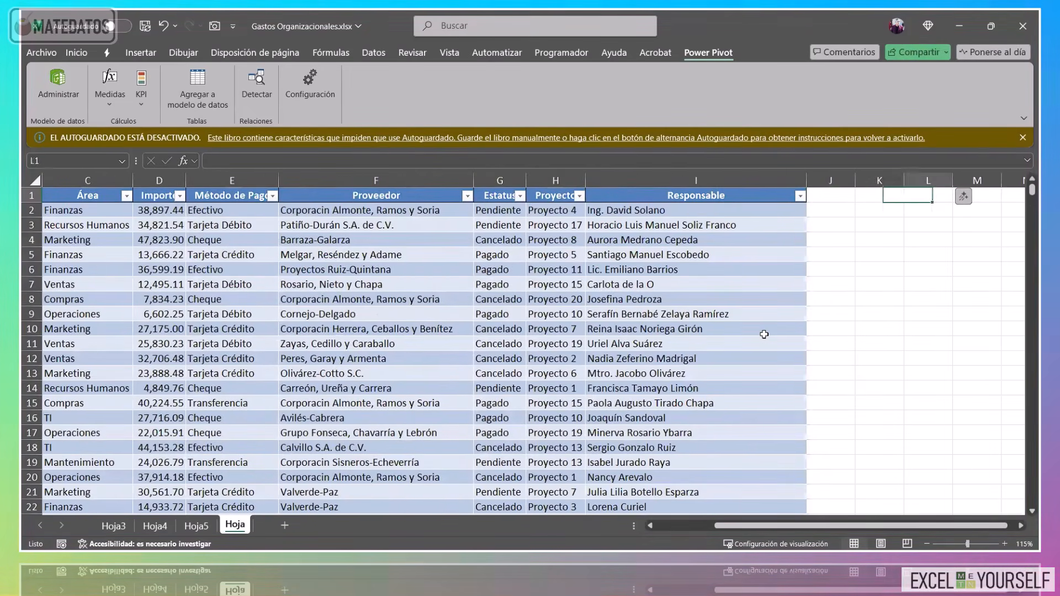
key(Right)
key(Left)
key(Left)
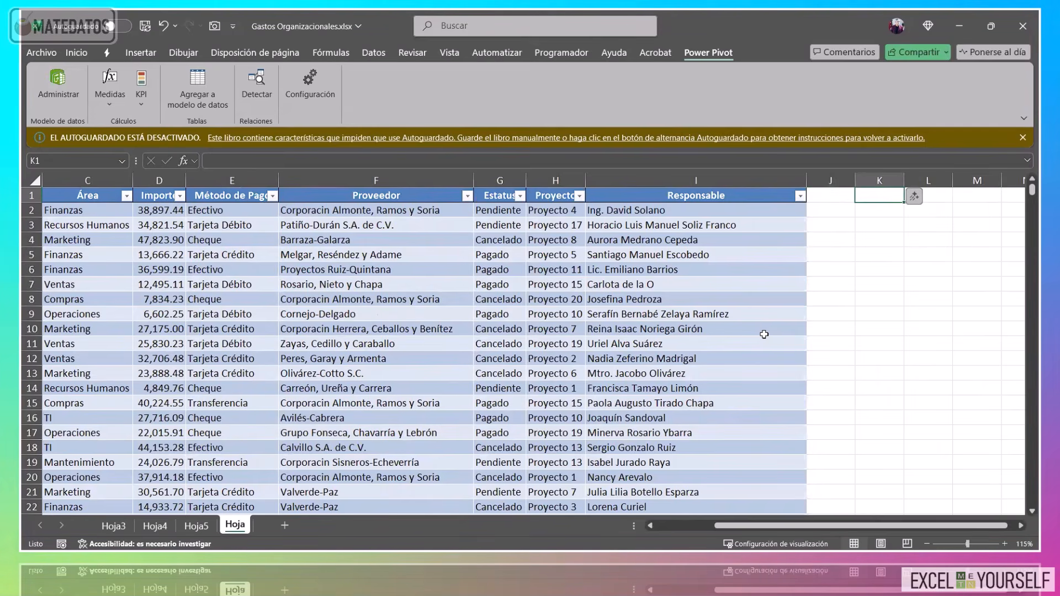
key(Left)
key(Left)
scroll(764, 334, left, 2)
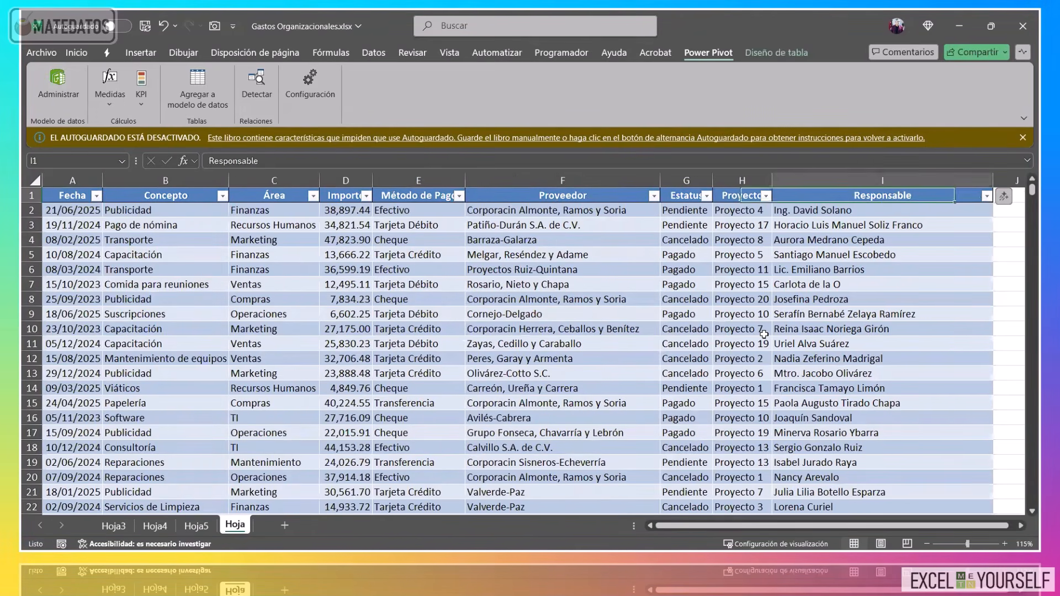
Select the empty cells J2:M2 beside the expense table's Responsable column.
key(Right)
key(Right)
key(shift+Right)
key(shift+Right)
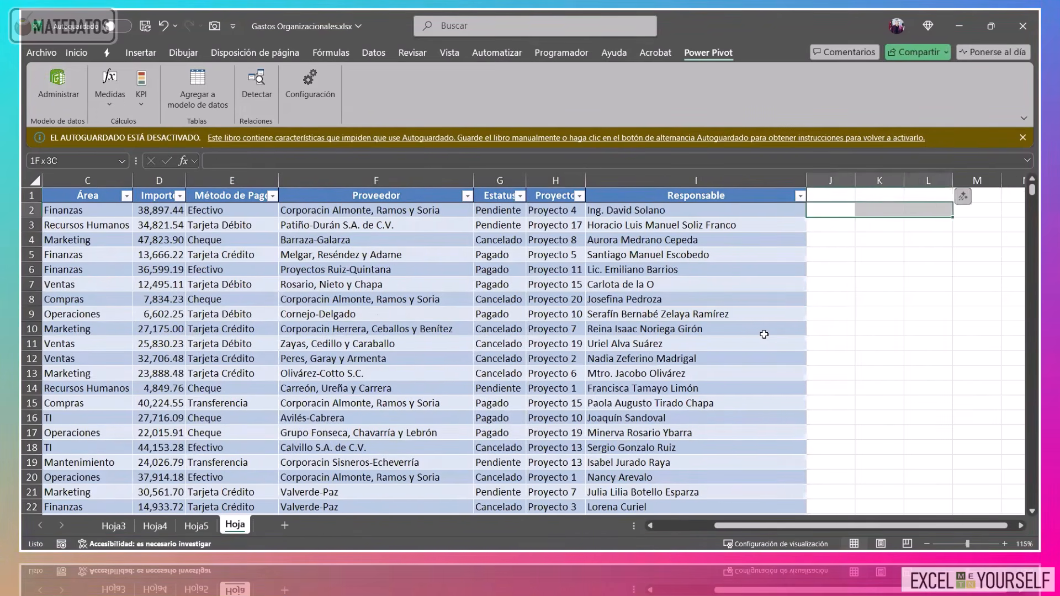
key(shift+Left)
key(shift+Left)
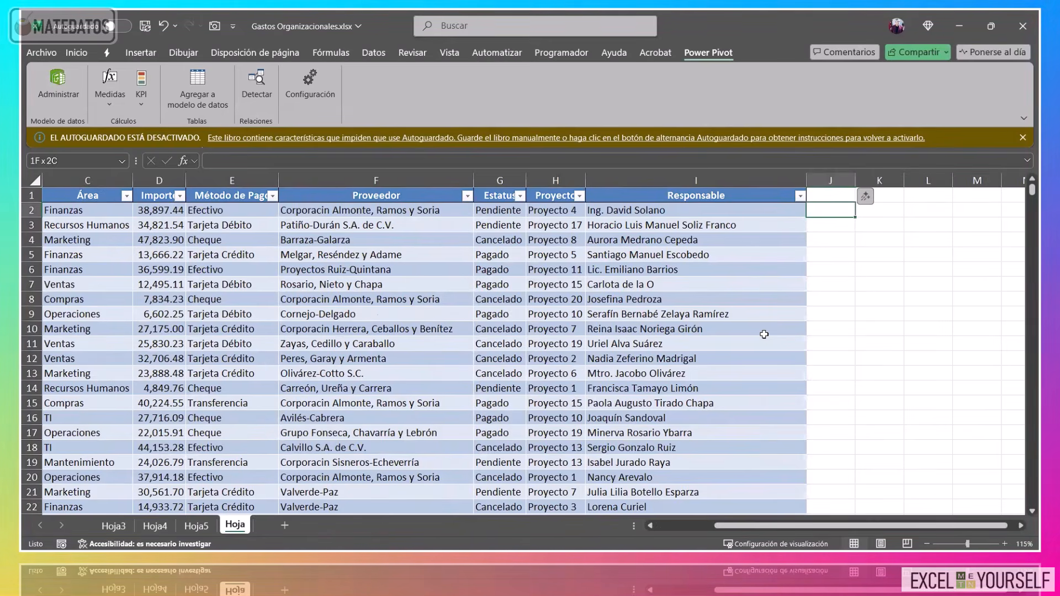
key(shift+Right)
key(shift+Right)
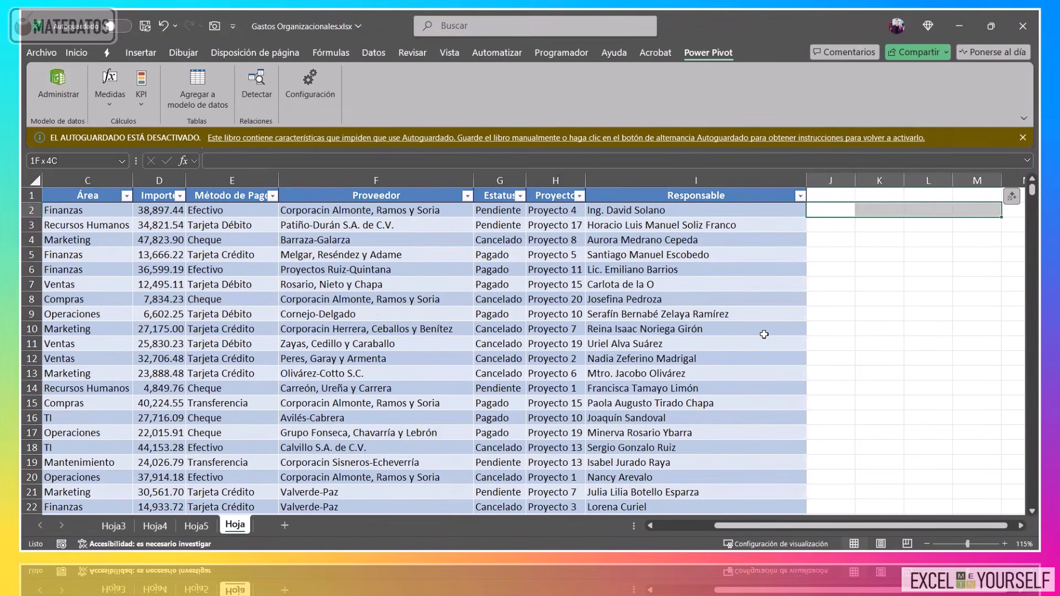
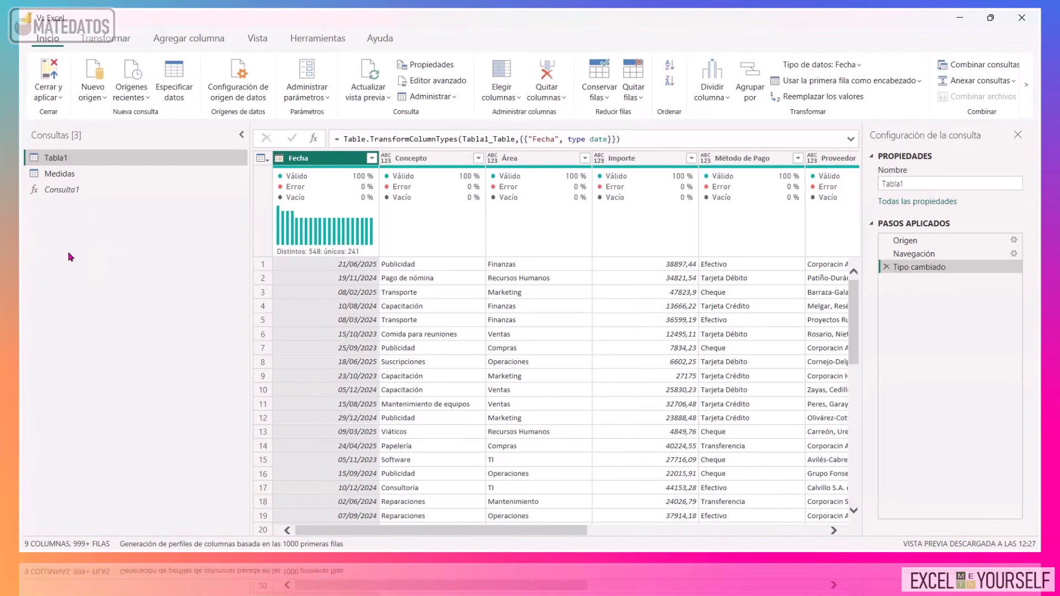
Switch to Power BI's Power Query Editor and create a new blank query.
right_click(69, 256)
mouse_move(115, 277)
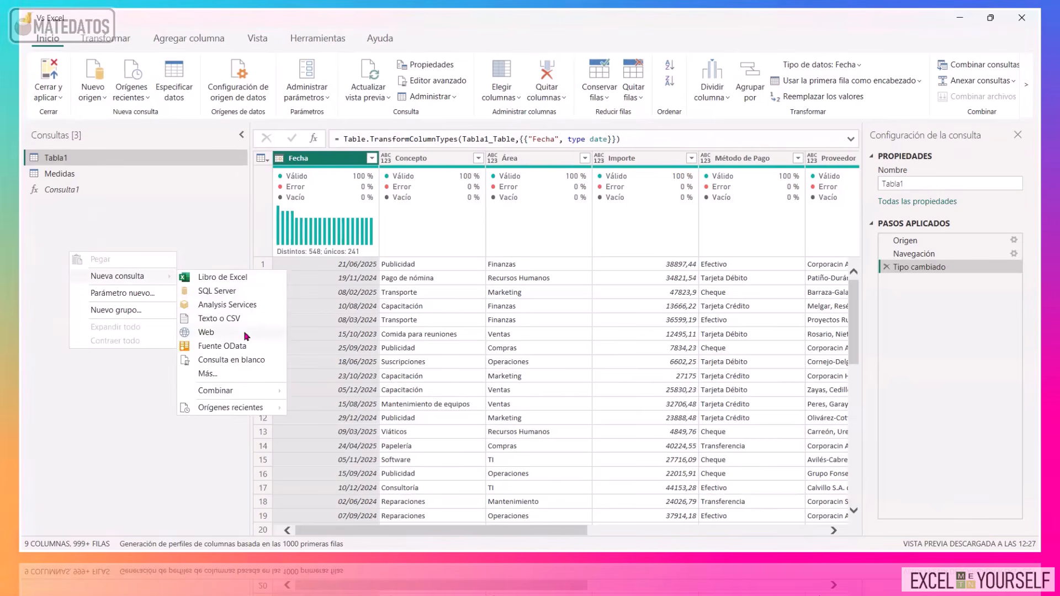
click(239, 357)
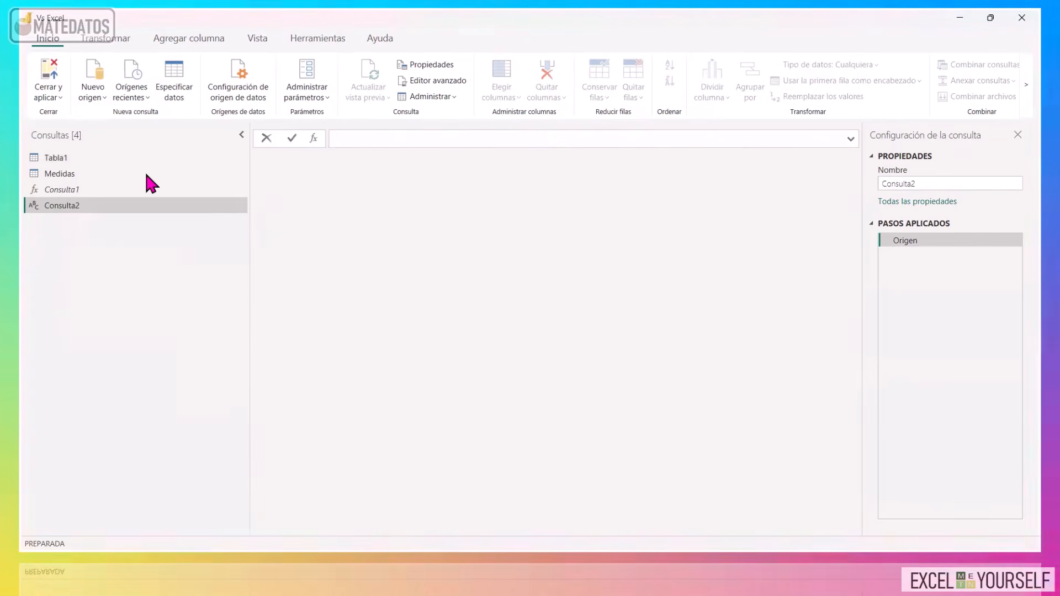
Switch to Notepad and copy the entire fnCalendarioEspanol M code from Calendario Fiscal Jun-Jul.txt, starting at the first let line.
click(607, 499)
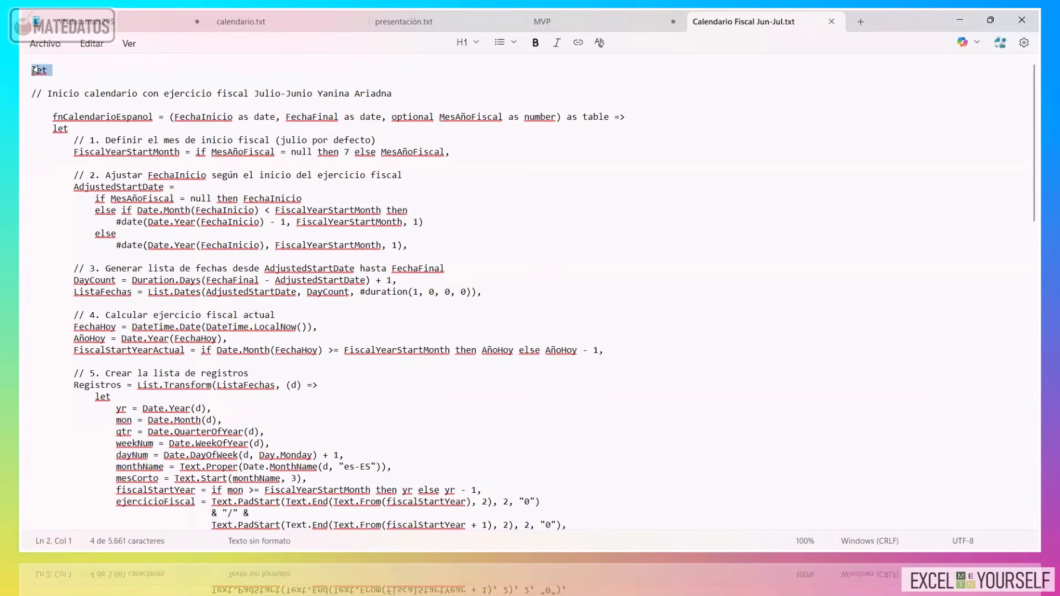
key(shift+Down)
key(shift+Down)
key(shift+Down)
key(shift+Down)
key(shift+Down)
key(shift+Down)
key(shift+Down)
key(shift+Down)
key(shift+Down)
key(shift+Down)
key(shift+Down)
key(shift+Down)
key(shift+Down)
key(shift+Down)
key(shift+Down)
key(shift+Down)
key(shift+Down)
key(shift+Down)
key(shift+Down)
key(shift+Down)
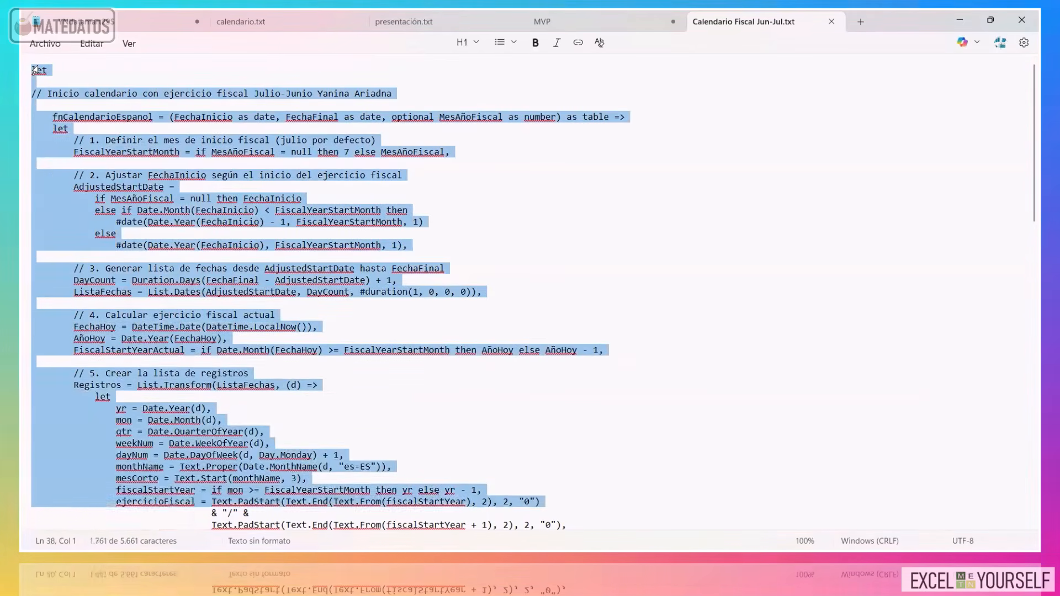
key(shift+Down)
key(shift+Down)
key(shift+Down)
key(shift+Down)
key(shift+Down)
key(shift+Down)
key(shift+Down)
key(shift+Down)
key(shift+Down)
key(shift+Down)
key(shift+Down)
key(shift+Down)
key(shift+Down)
key(shift+Down)
key(shift+Down)
key(shift+Down)
key(shift+Down)
key(shift+Down)
key(shift+Down)
key(shift+Down)
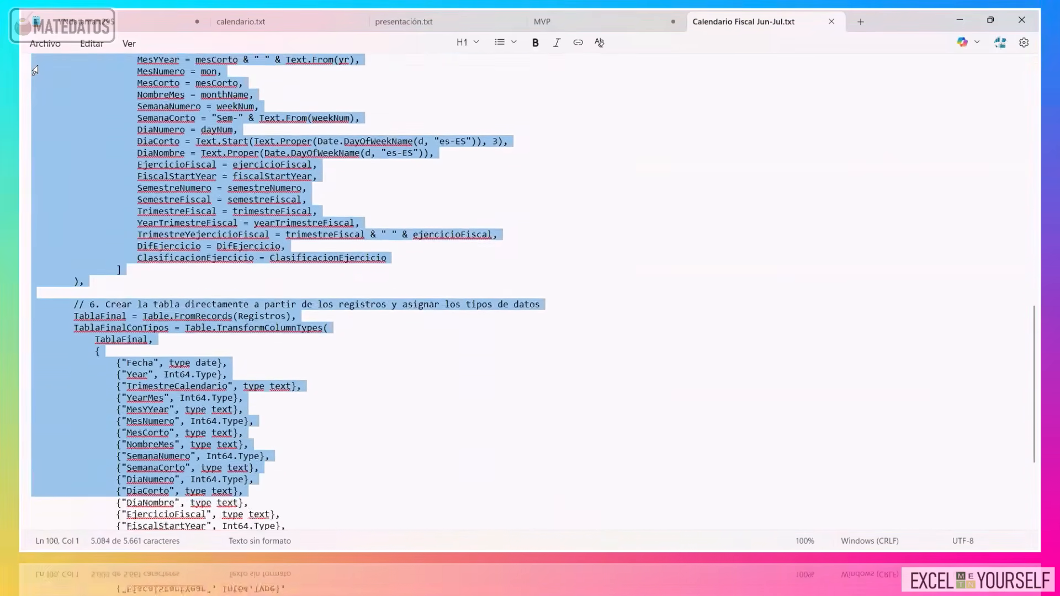
key(shift+Down)
key(shift+Down)
key(shift+Down)
key(shift+Down)
key(shift+Down)
key(shift+Down)
key(shift+Down)
key(shift+Down)
key(shift+Down)
key(shift+Down)
key(shift+Down)
key(shift+Down)
key(shift+Down)
key(shift+Down)
key(shift+Down)
key(shift+Down)
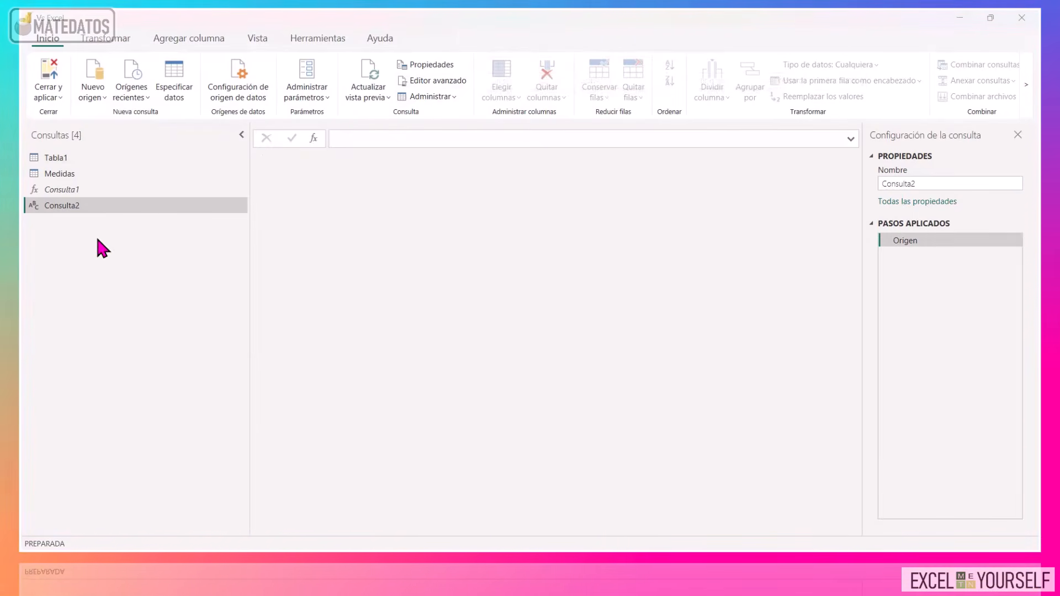
Replace all of Consulta2's code with the copied fnCalendarioEspanol M code in Power Query's advanced editor and accept it.
click(407, 81)
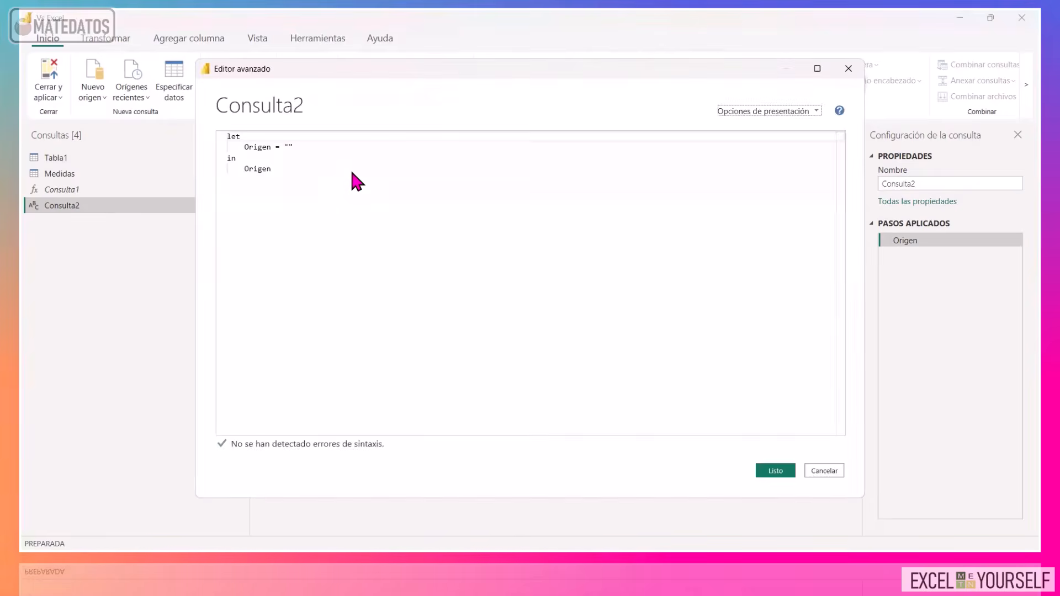
key(ctrl+a)
key(Delete)
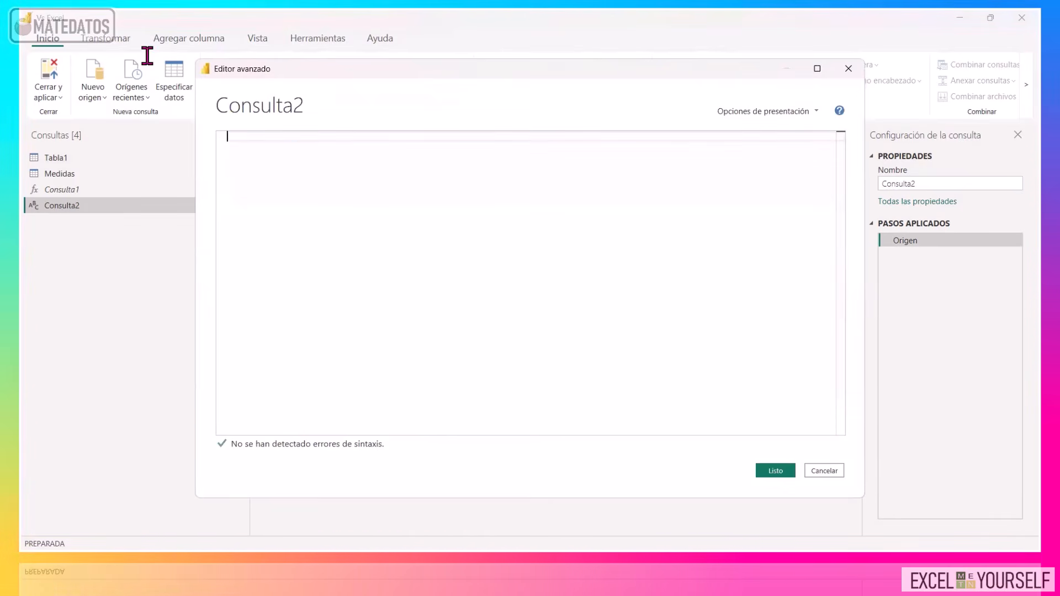
key(ctrl+v)
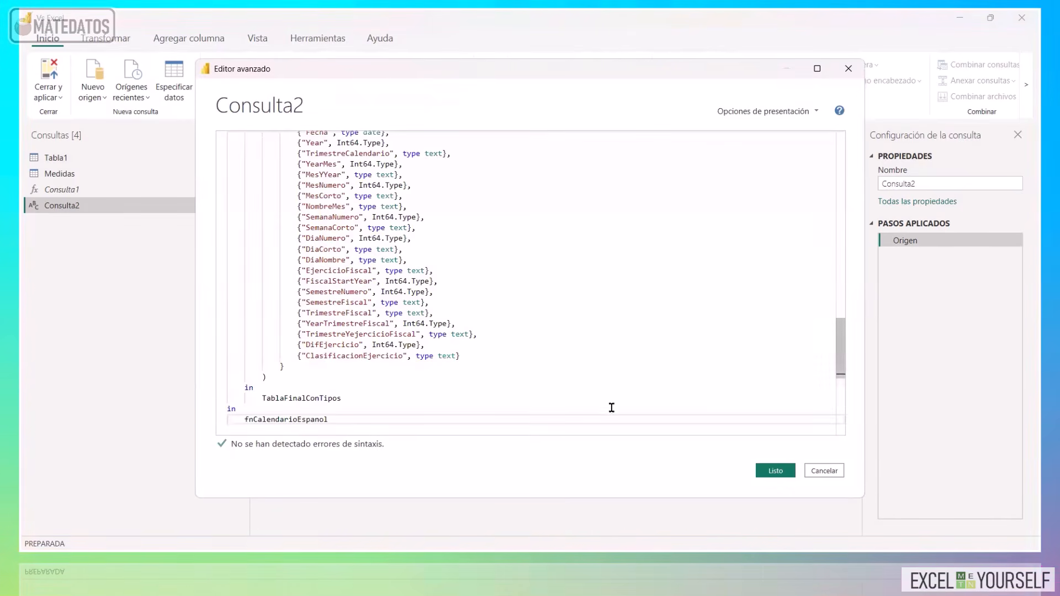
click(769, 472)
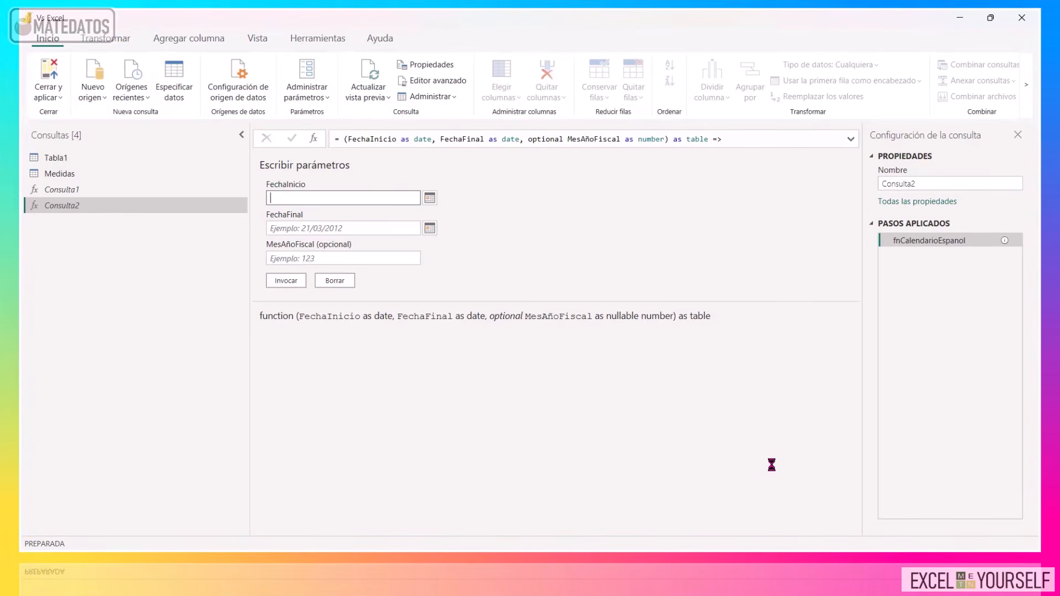
Invoke the calendar function with FechaInicio 01/01/2022 and FechaFinal 31/12/2025, leaving MesAñoFiscal empty.
text(/01/2022)
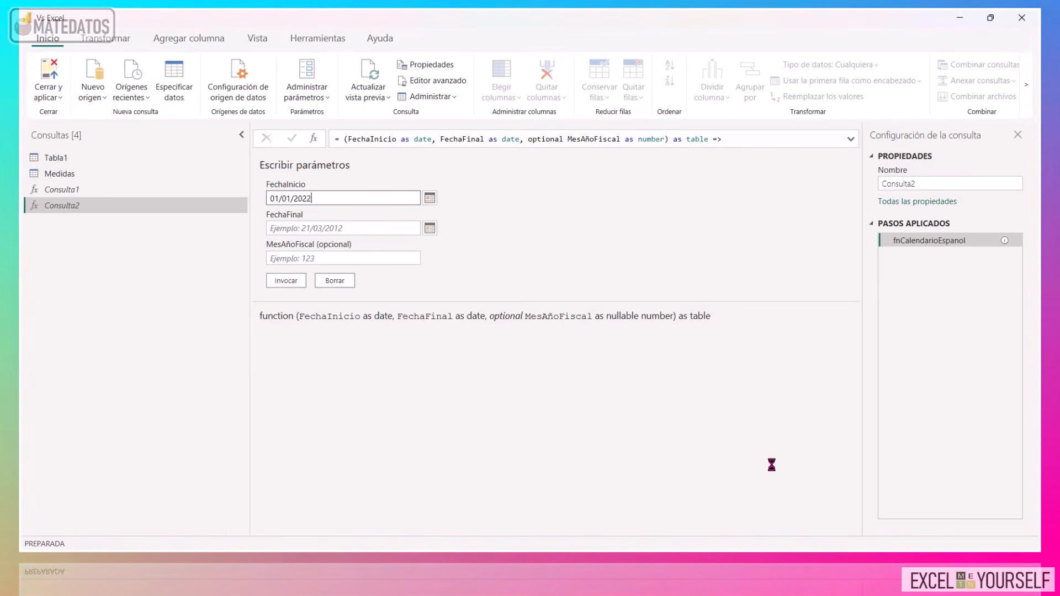
key(Tab)
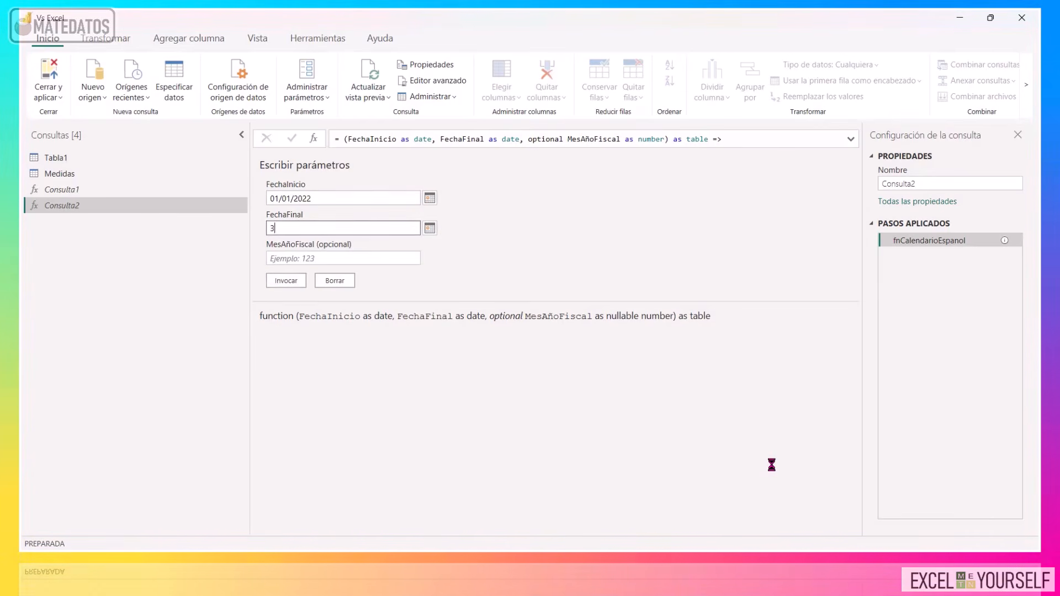
text(31/12/2025)
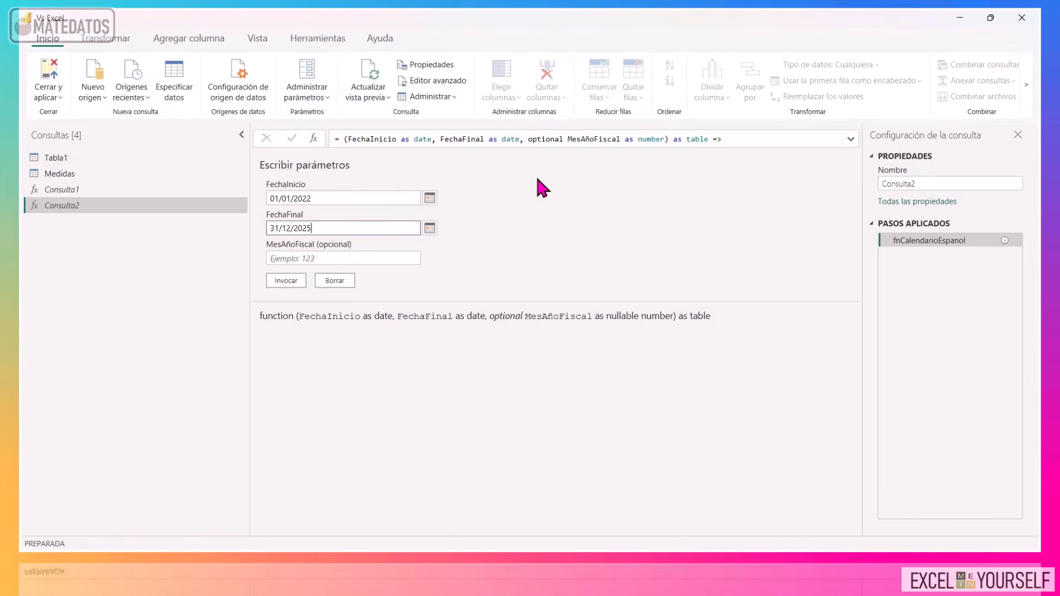
click(287, 281)
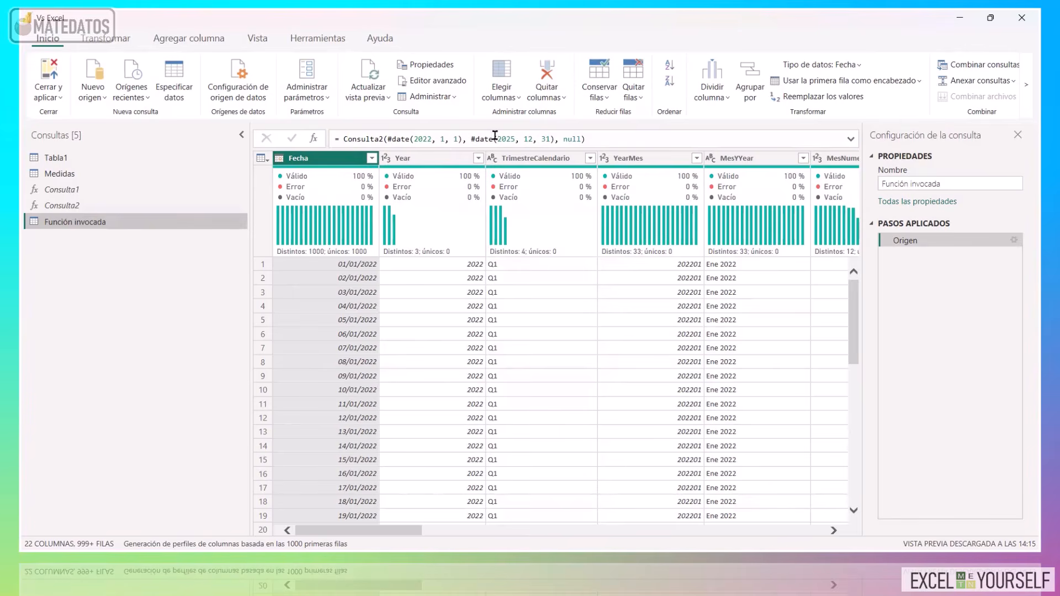
Examine the generated calendar's Year, TrimestreCalendario and YearMes columns and the list of distinct EjercicioFiscal values.
click(450, 160)
click(510, 158)
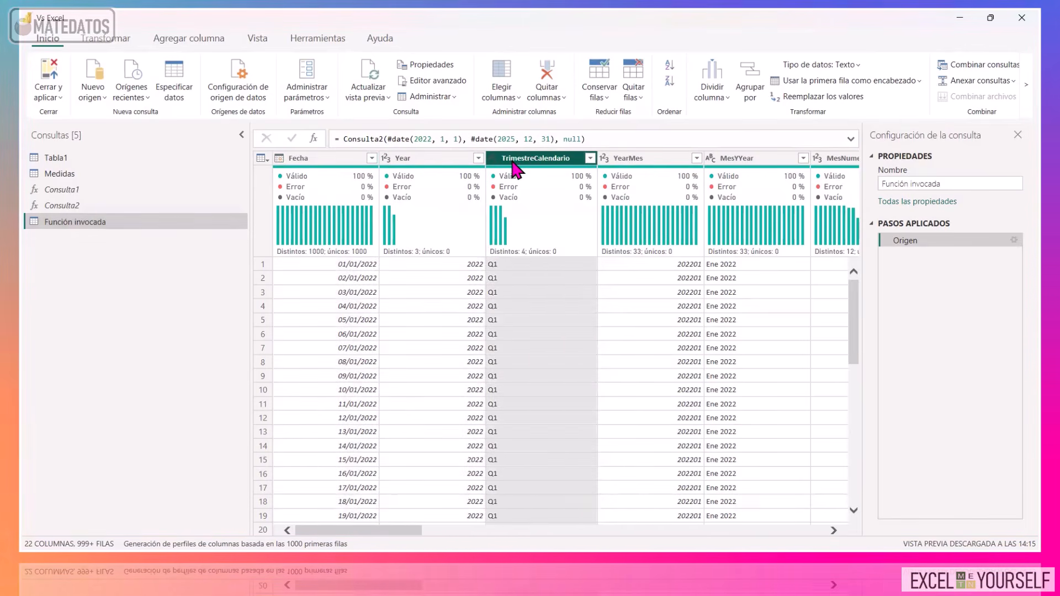
click(653, 158)
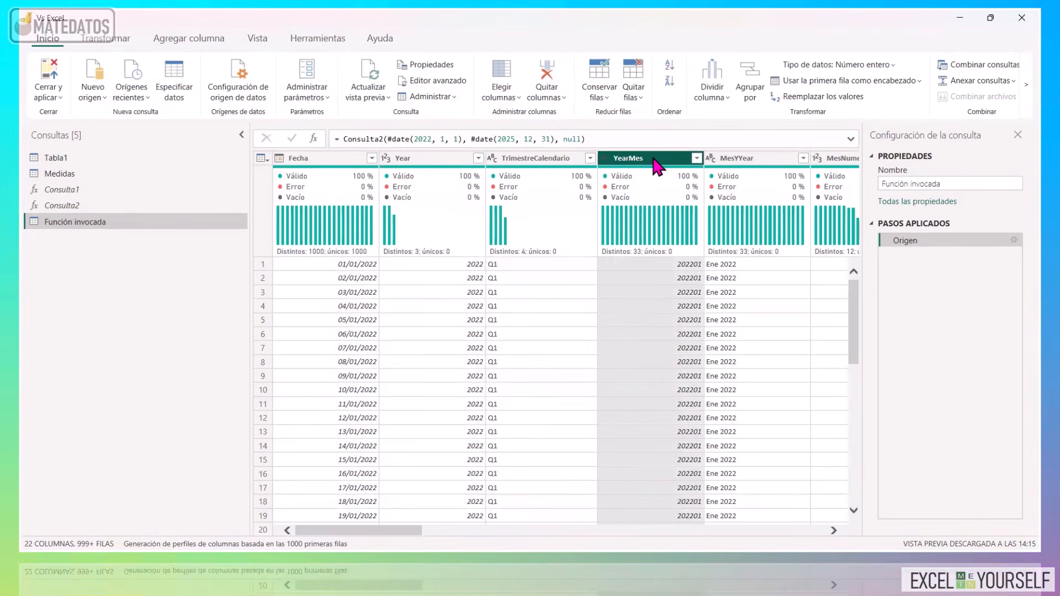
drag(414, 530, 679, 530)
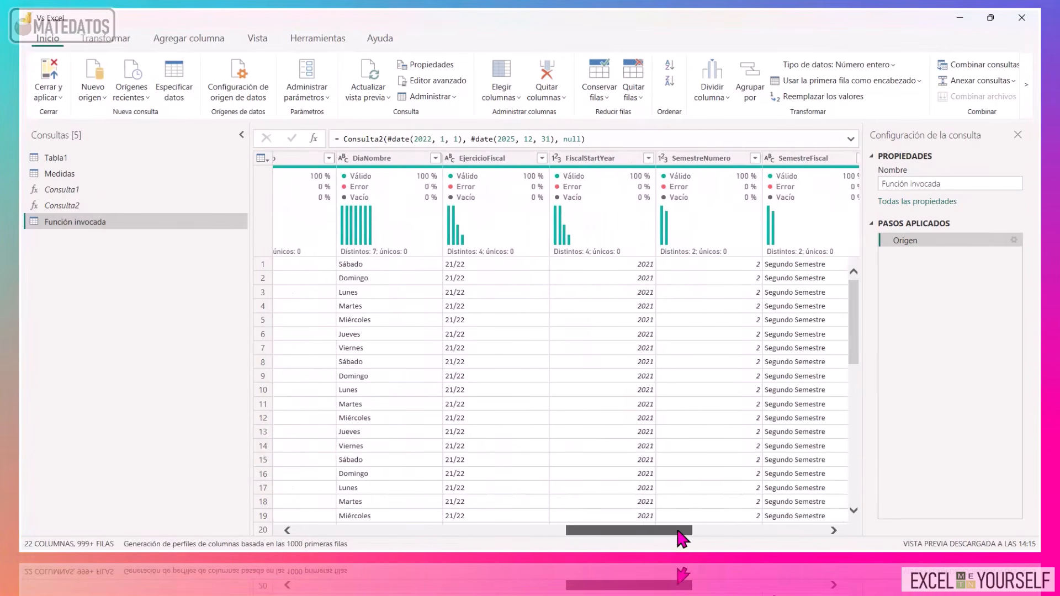
click(504, 159)
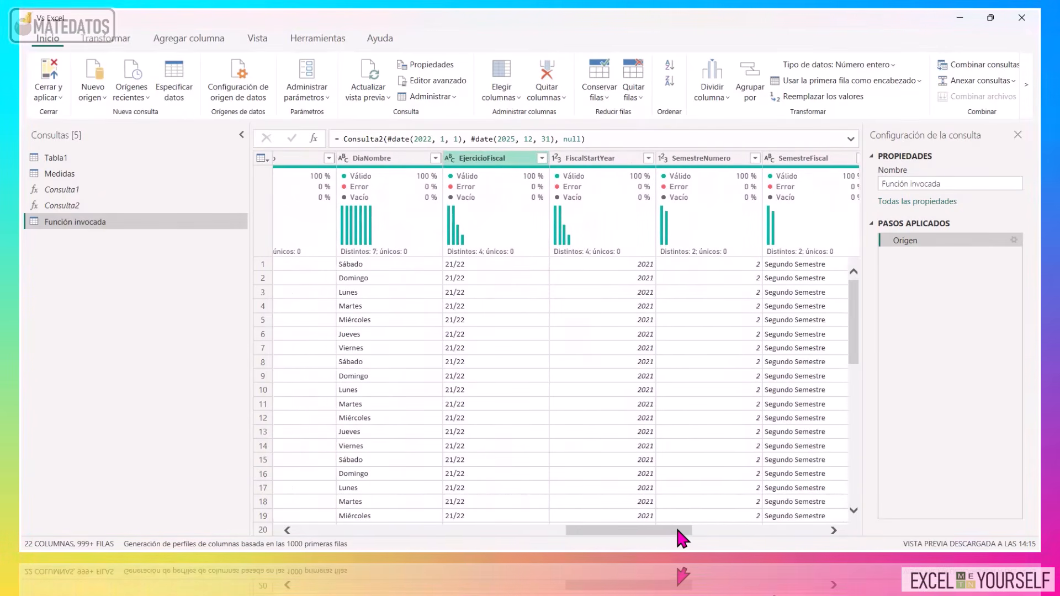
click(504, 160)
click(542, 158)
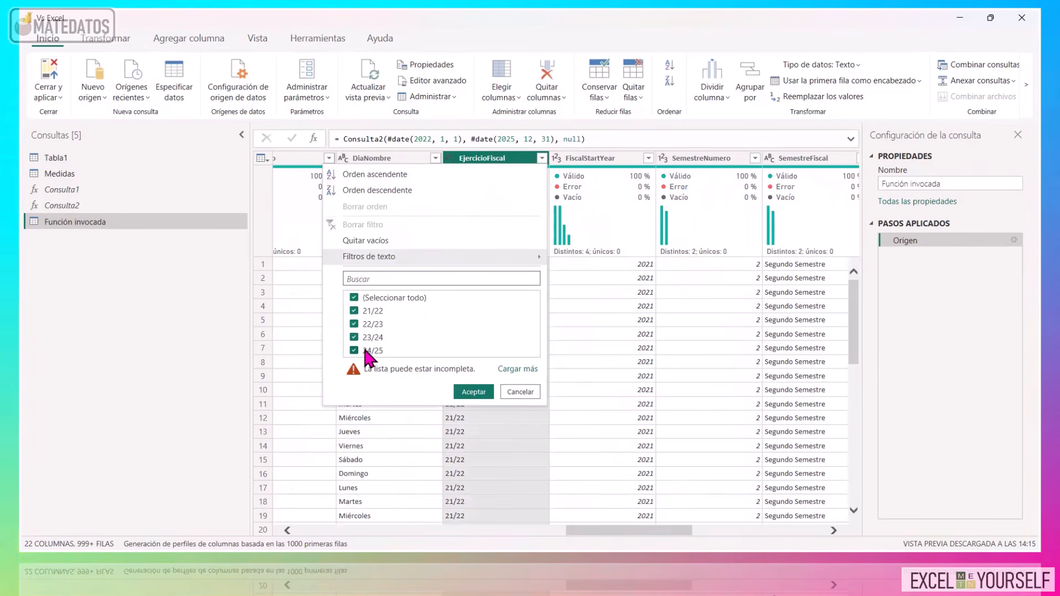
click(509, 392)
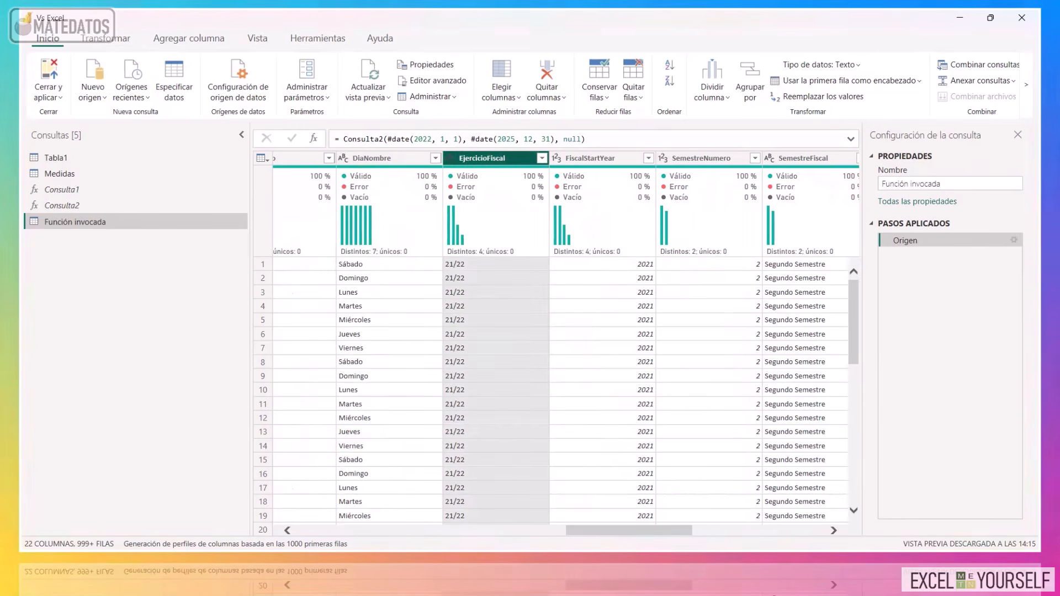
Review the calendar's SemestreFiscal, TrimestreFiscal and TrimestreYejercicioFiscal columns through to ClasificacionEjercicio.
drag(665, 532, 731, 538)
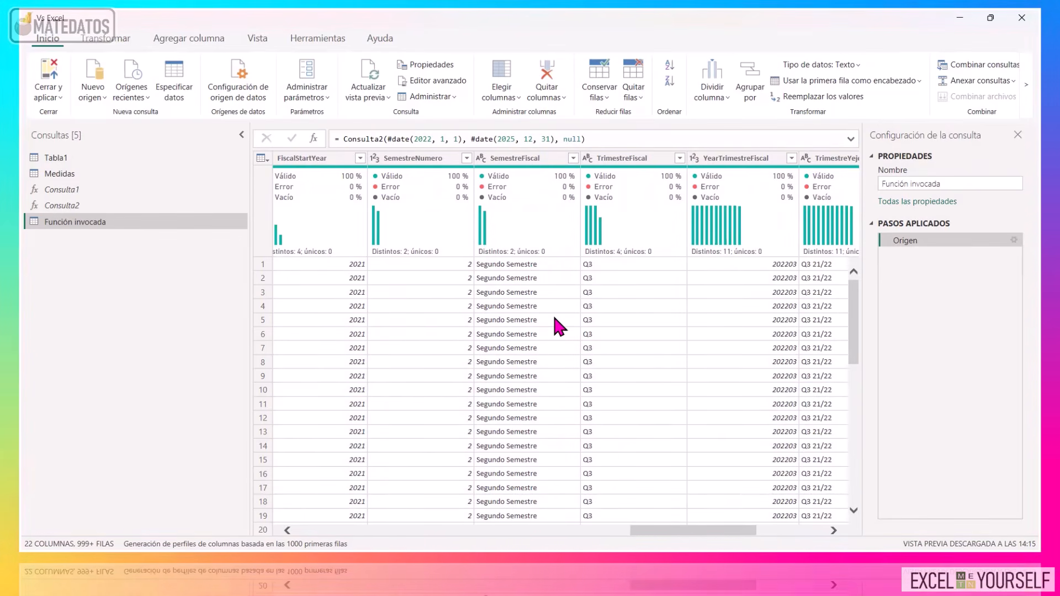
click(533, 159)
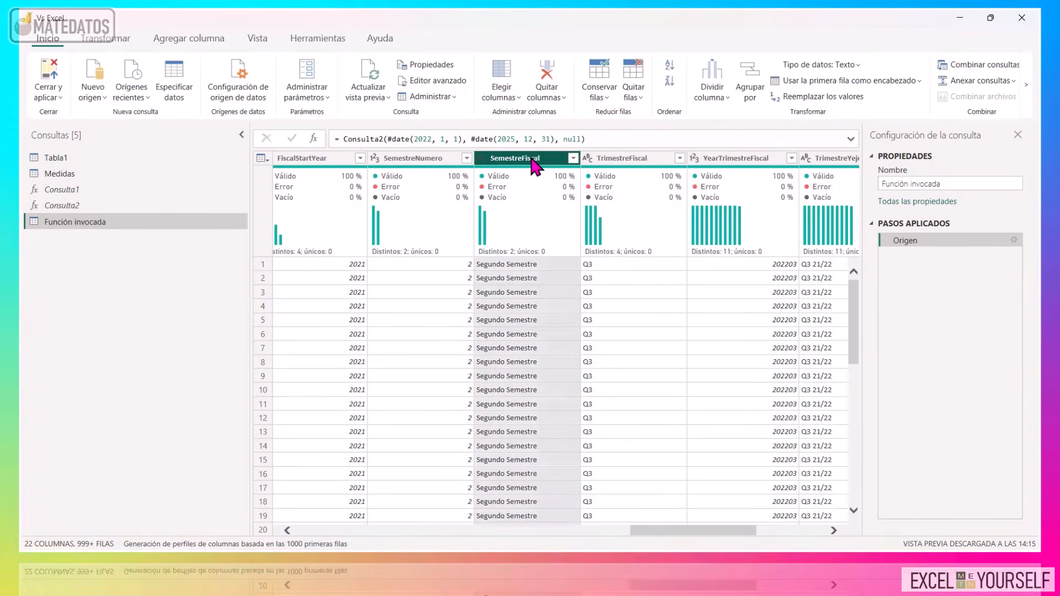
click(618, 159)
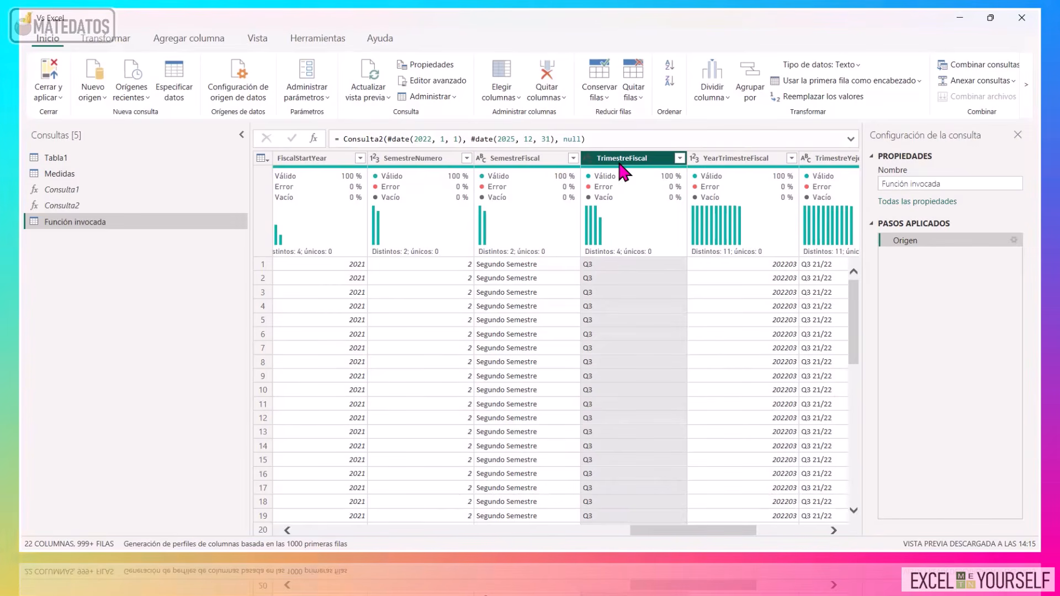
click(524, 156)
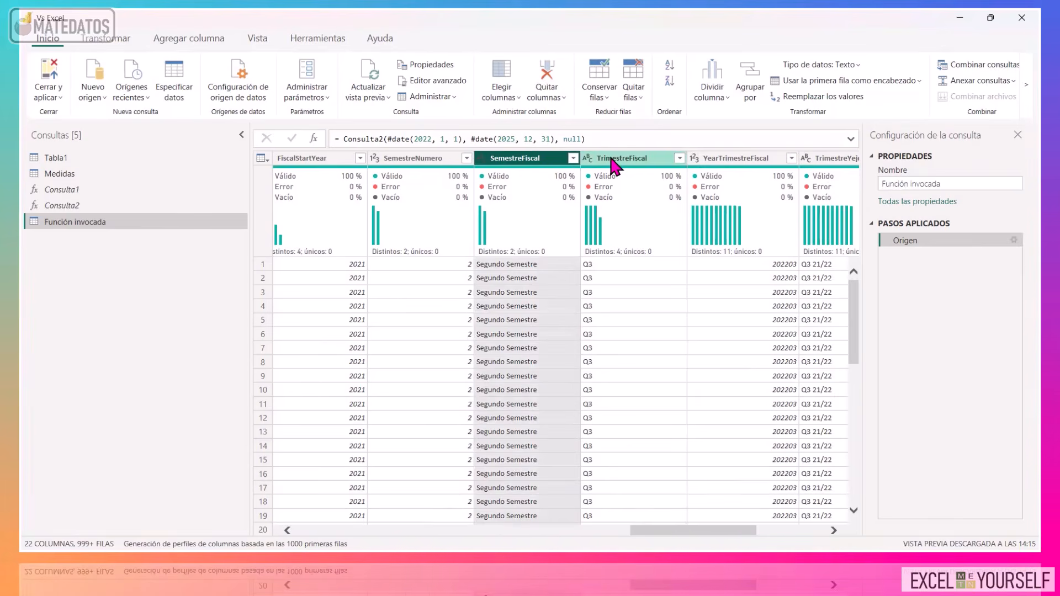
click(612, 161)
drag(663, 530, 705, 534)
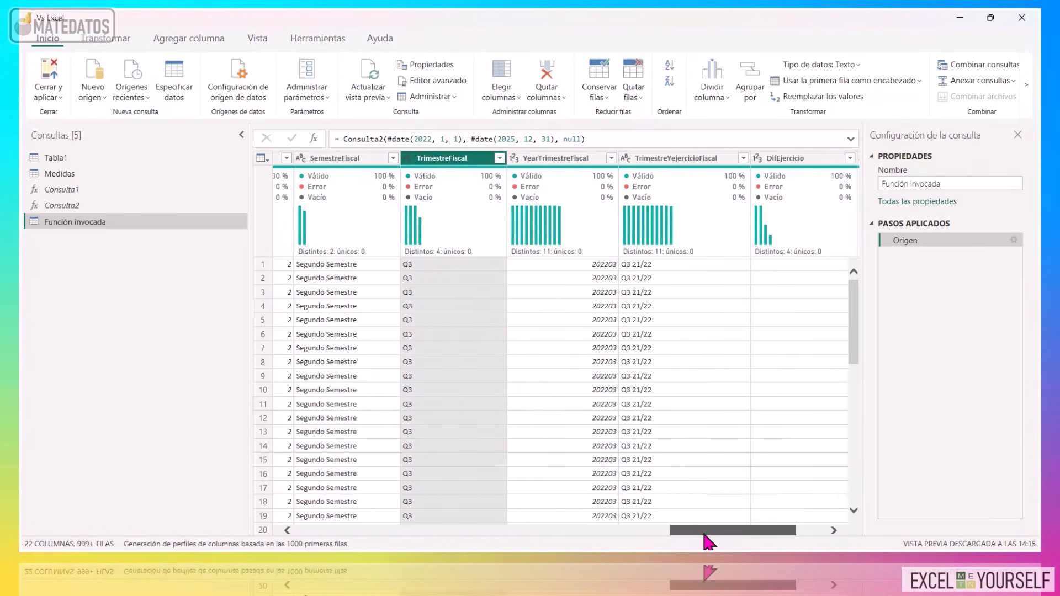
click(671, 159)
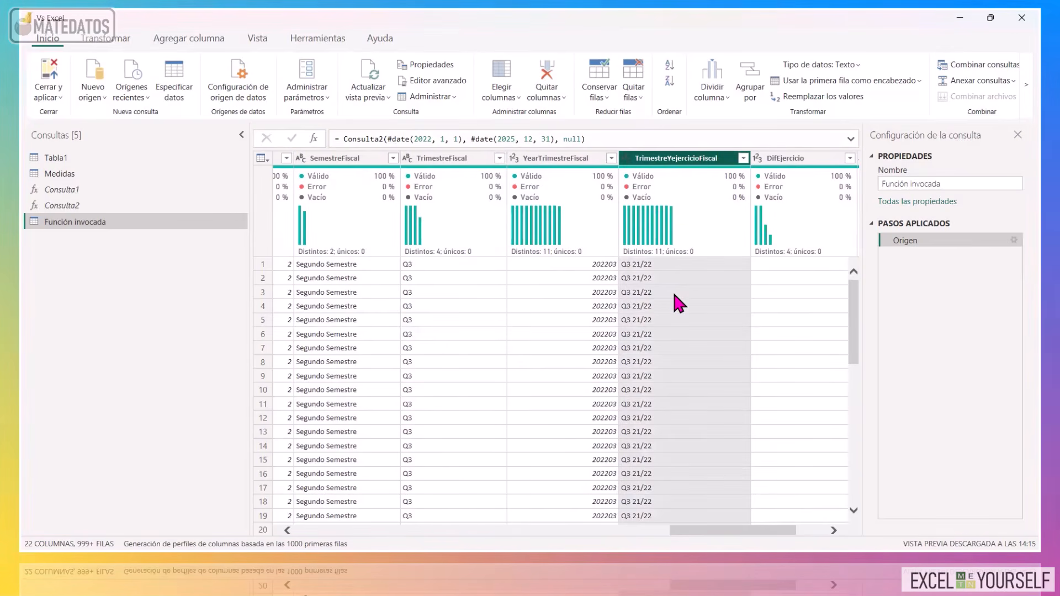
click(818, 532)
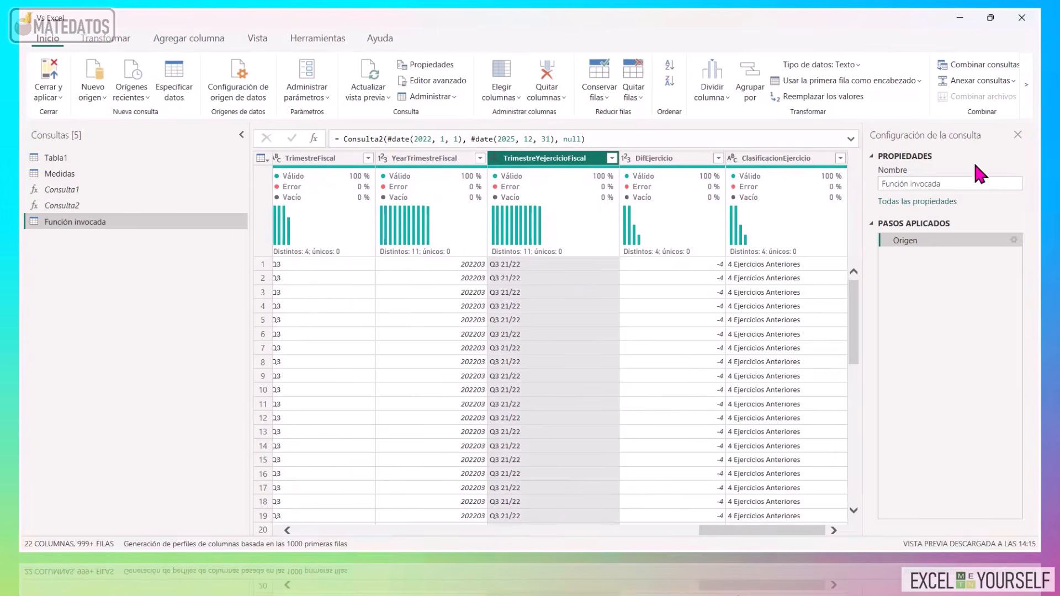
Rename the invoked function query as Calendario, then close the query editor and apply the changes to the model.
click(1018, 183)
text(Ca)
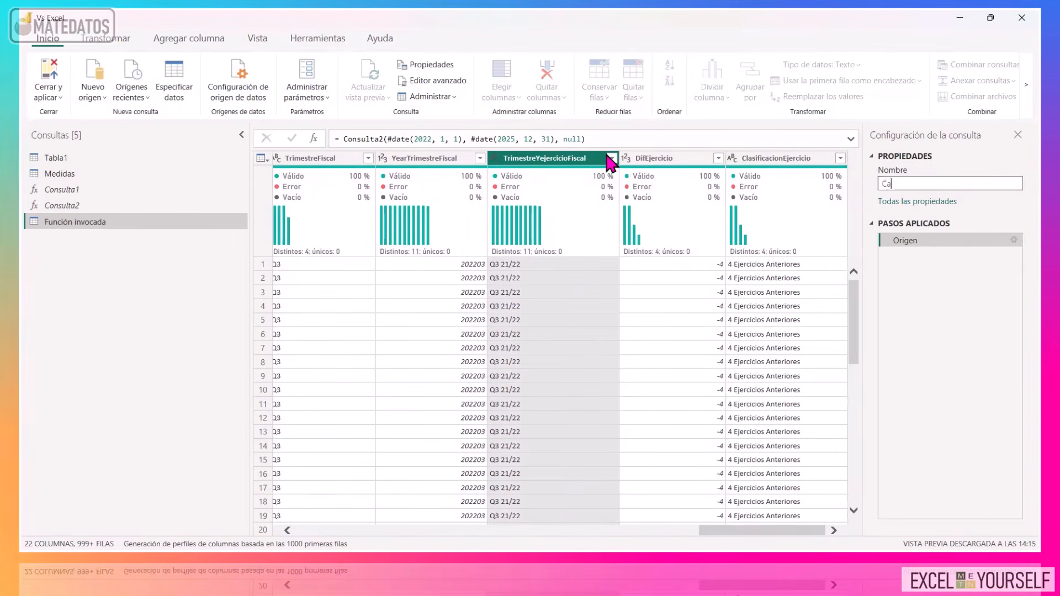
text(lendario)
key(Return)
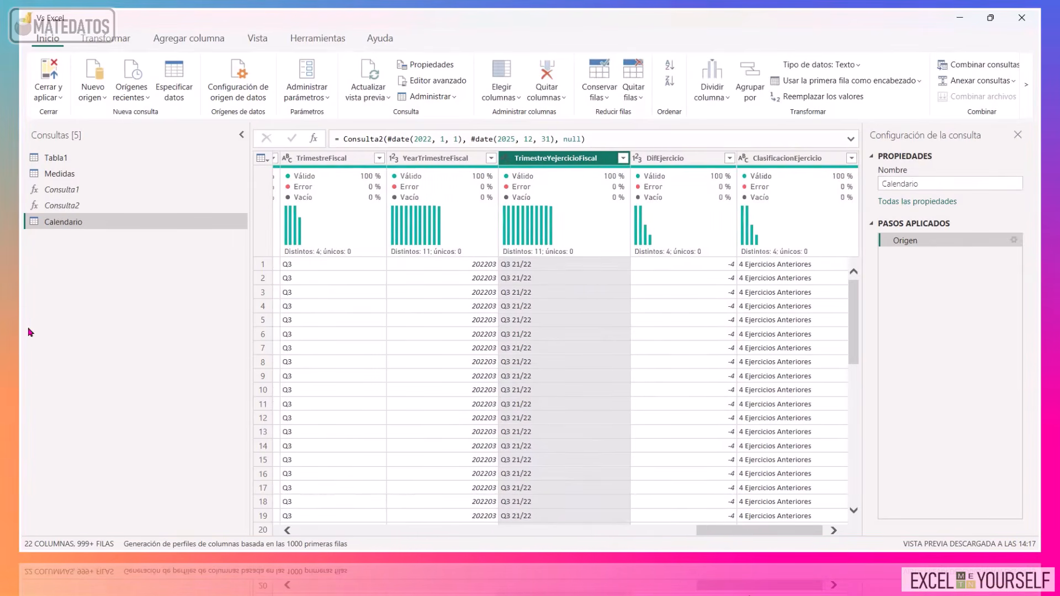
click(48, 77)
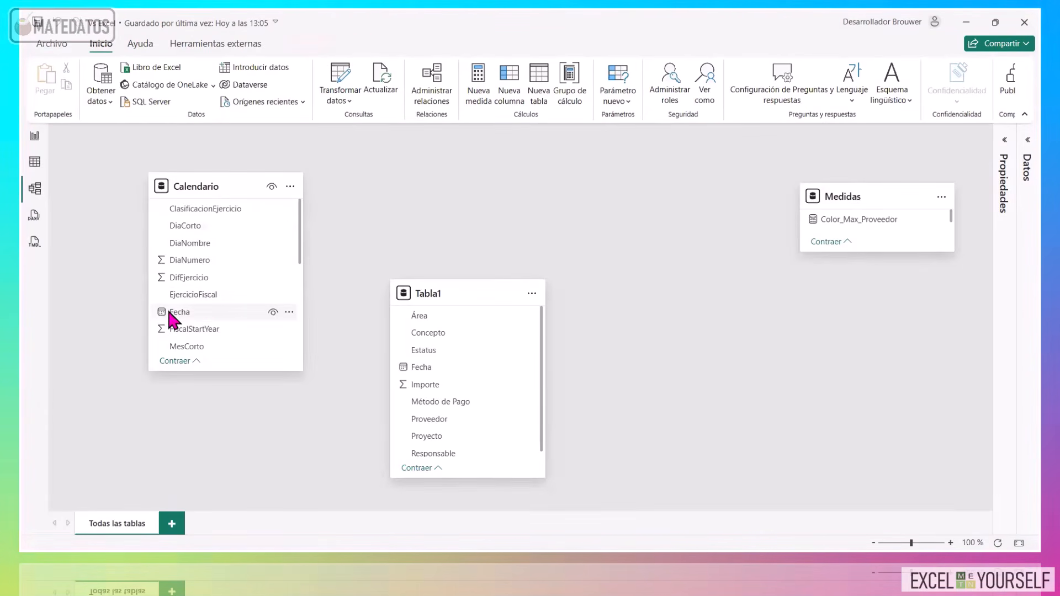
Relate Calendario's Fecha to Tabla1's Fecha and mark Calendario as a date table using its Fecha column.
drag(169, 312, 435, 371)
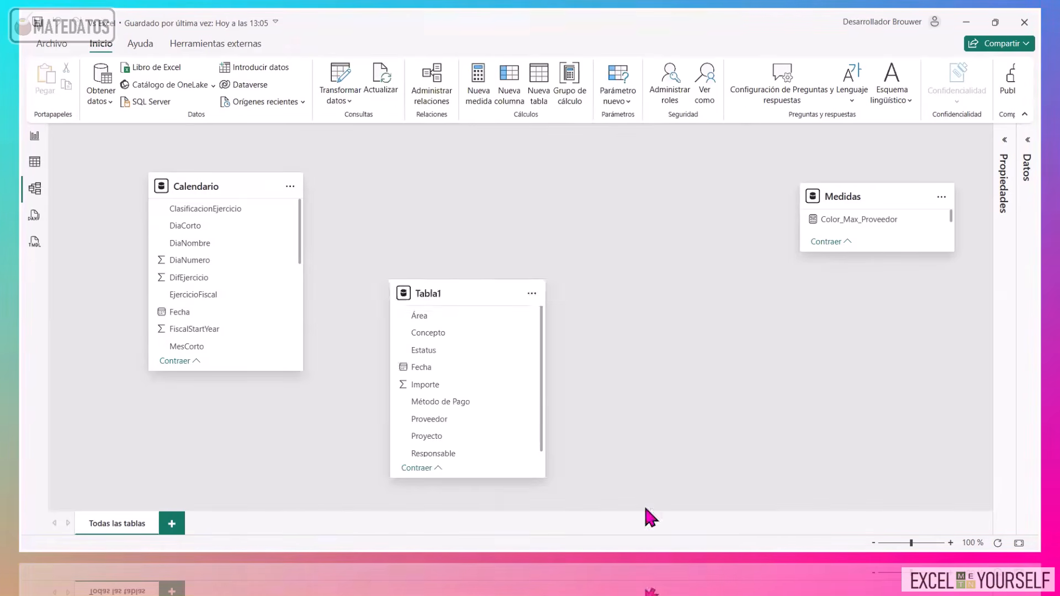
click(290, 186)
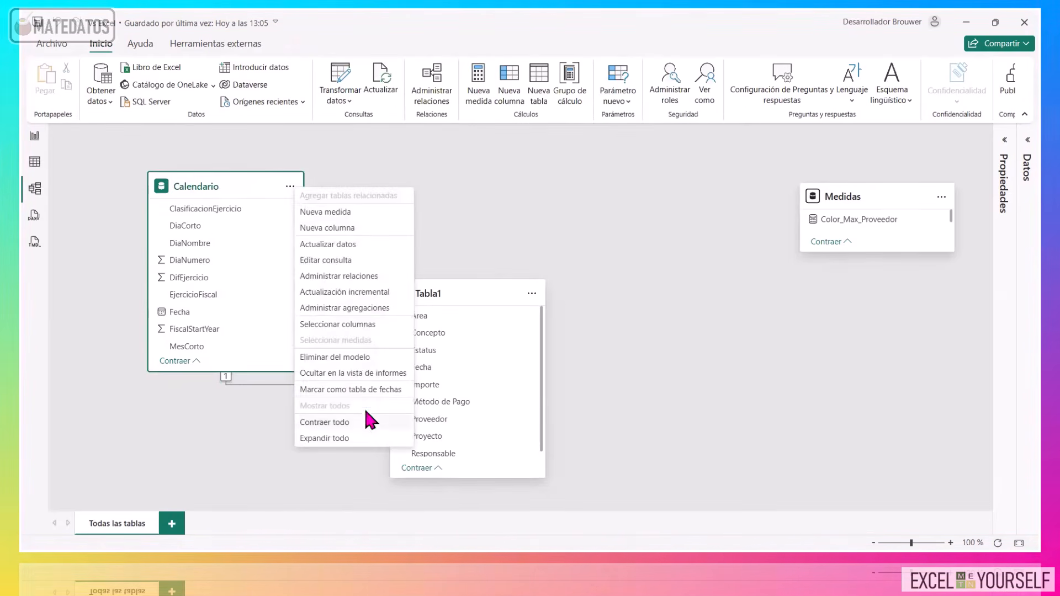
click(340, 393)
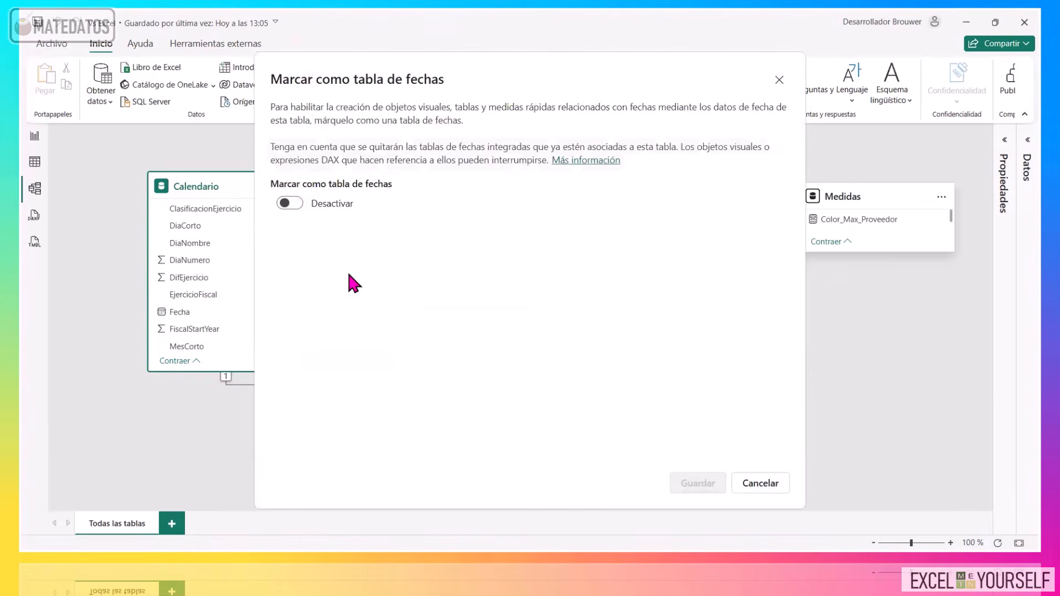
click(397, 251)
click(331, 279)
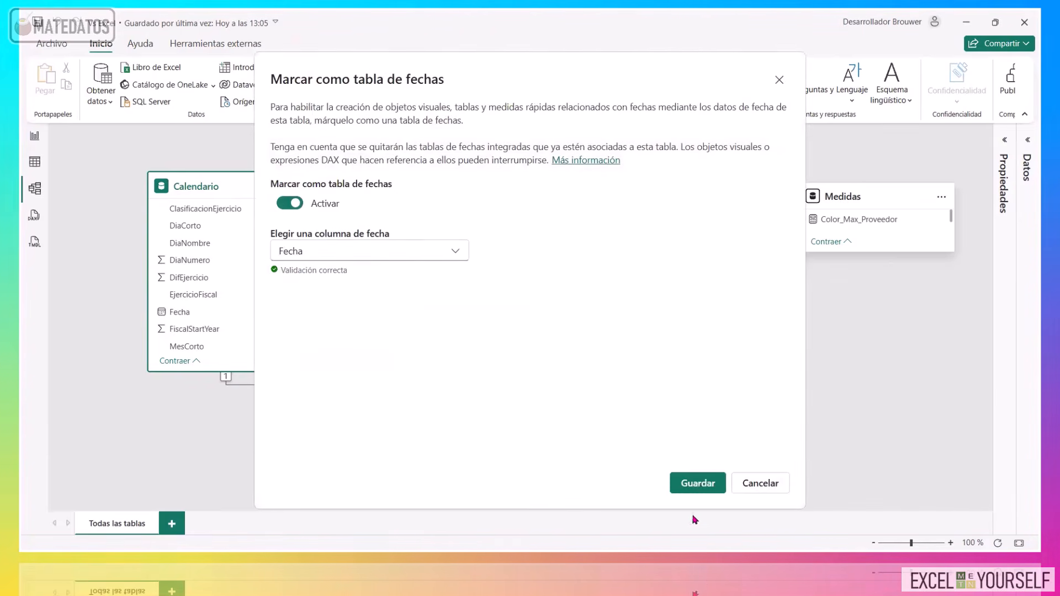
click(698, 483)
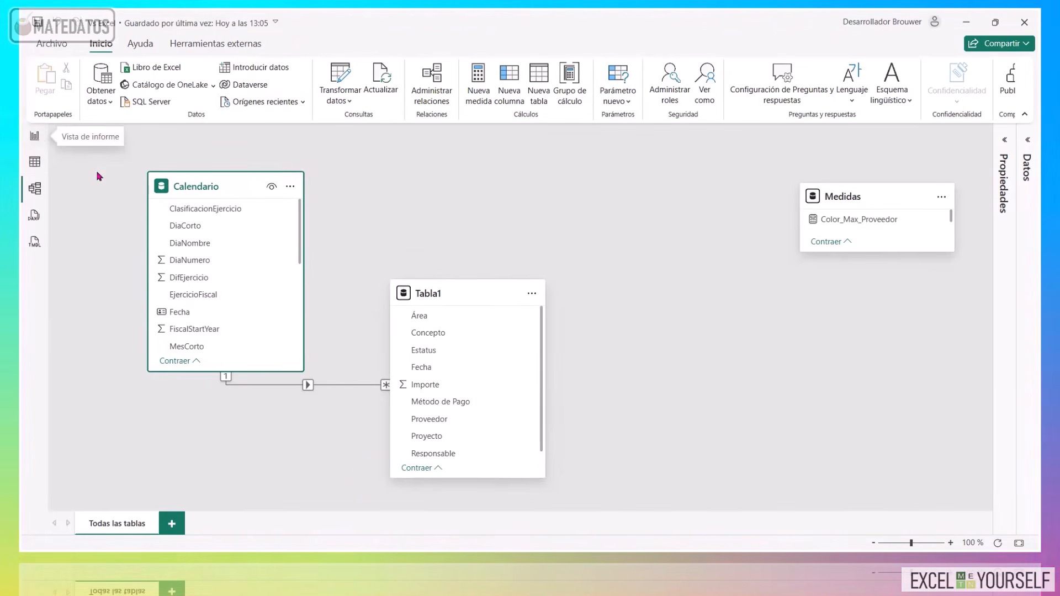
Review the Calendario table's columns in the table view and the sort-by-column options for NombreMes.
click(35, 161)
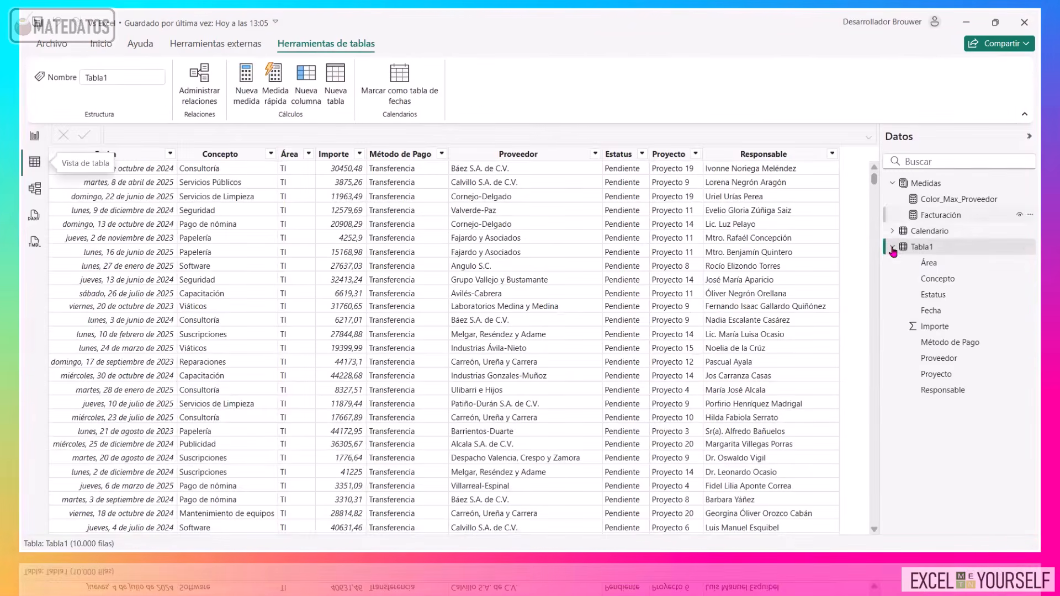
click(891, 232)
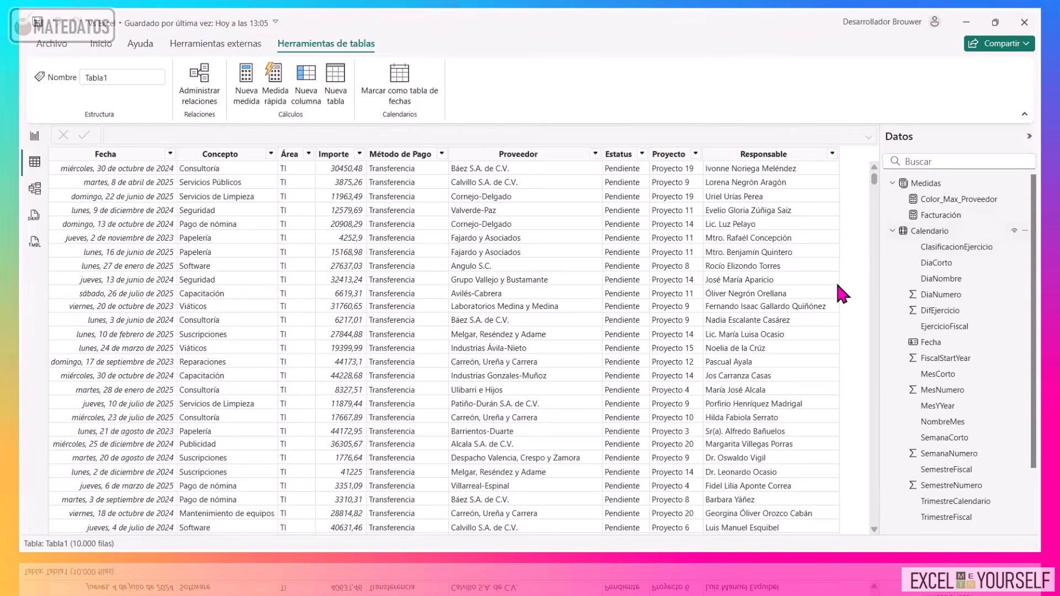
click(933, 232)
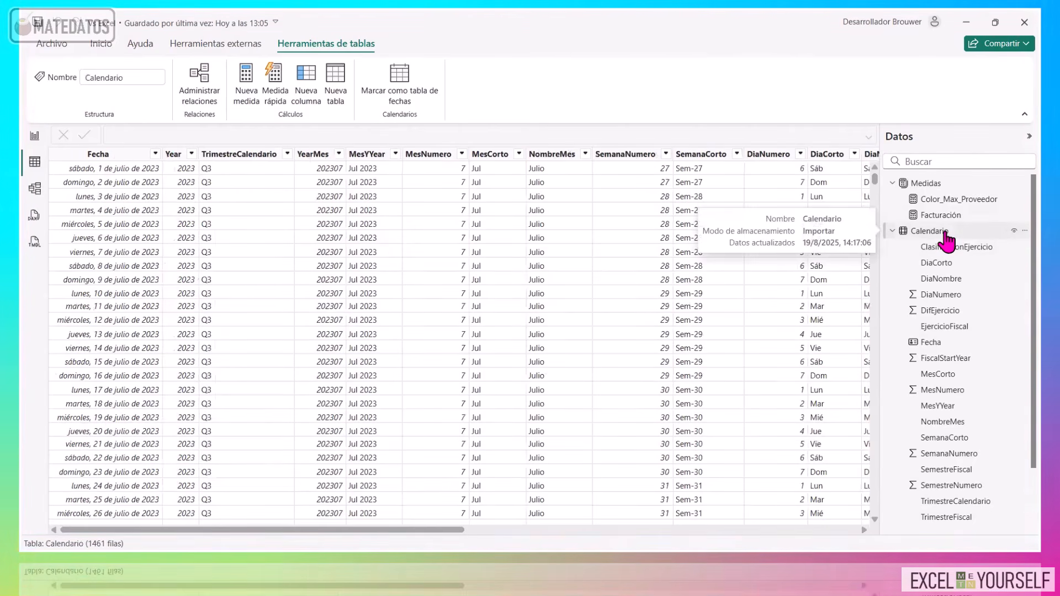
drag(398, 528, 457, 536)
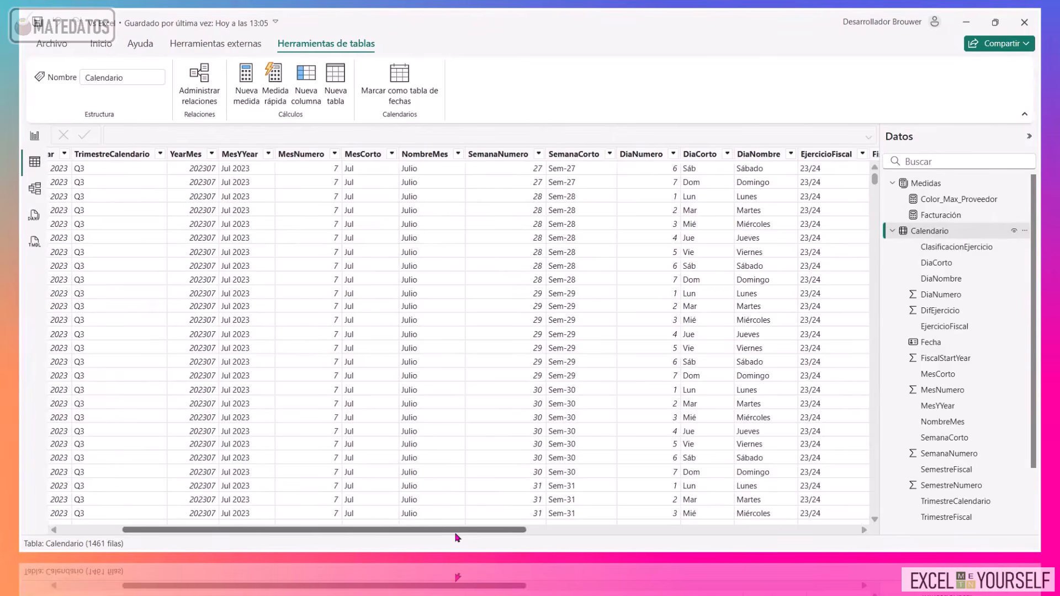
click(428, 170)
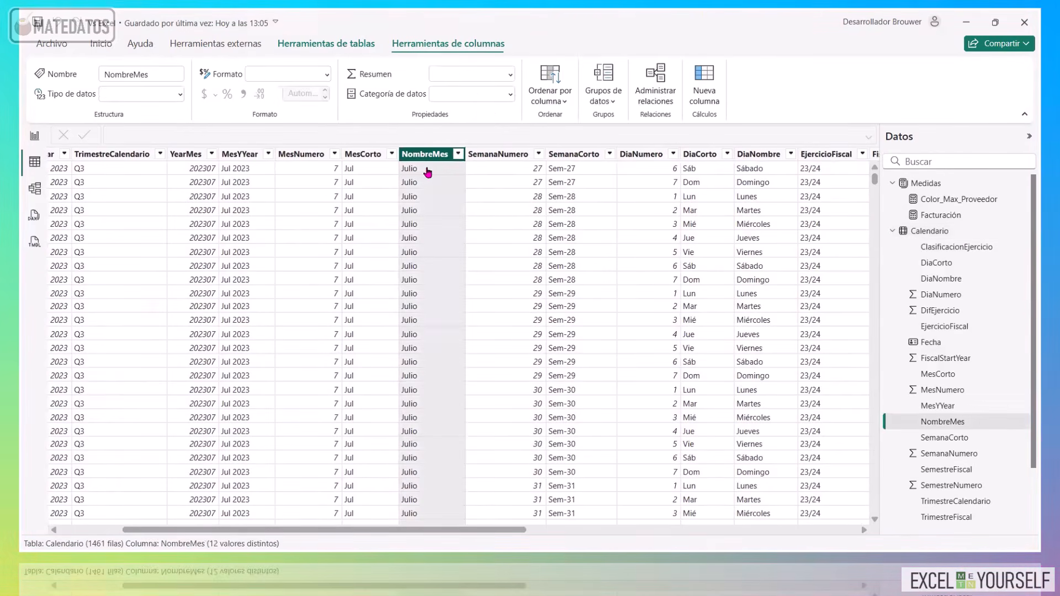
click(547, 104)
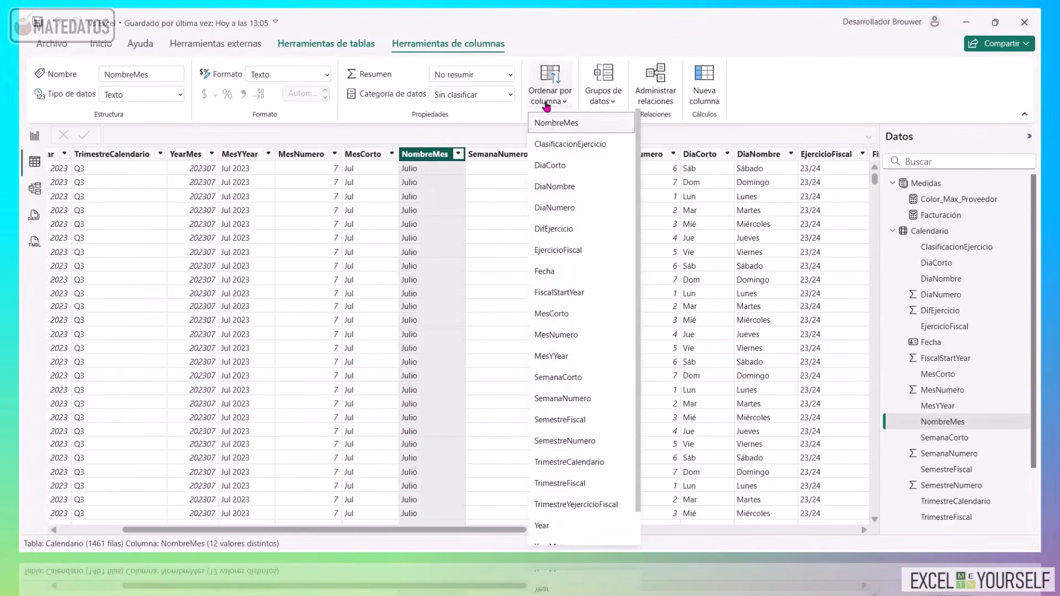
click(606, 170)
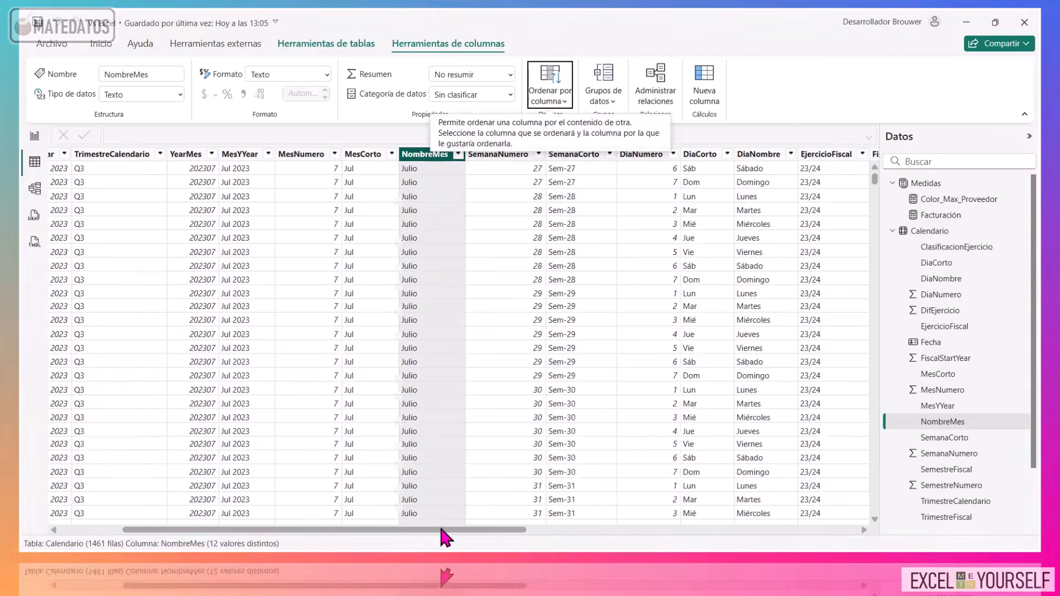
drag(440, 535, 557, 537)
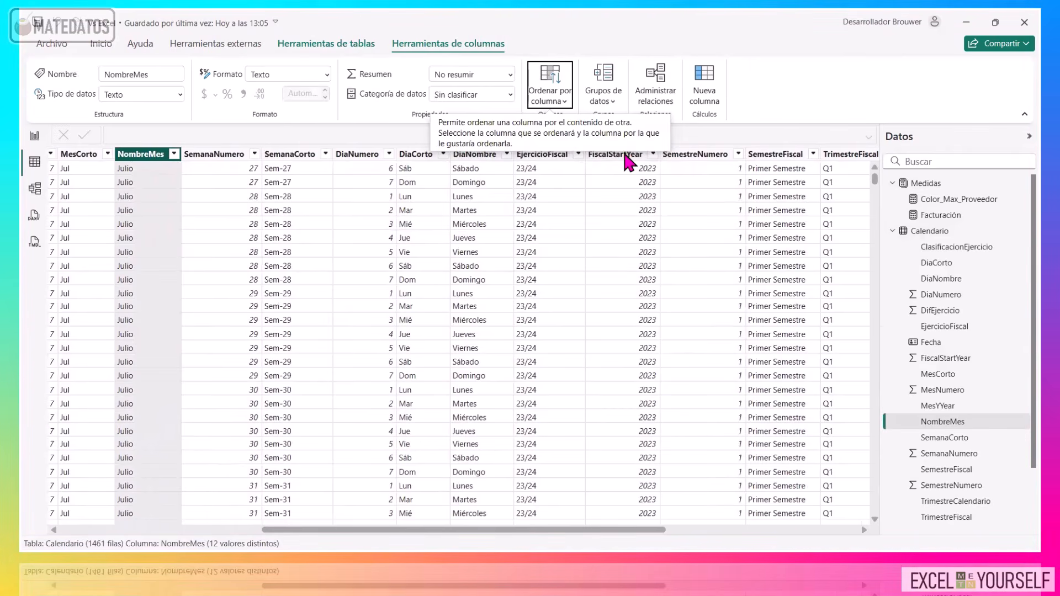
Add a matrix to the blank report page with Método de Pago as rows and Facturación as values.
click(33, 136)
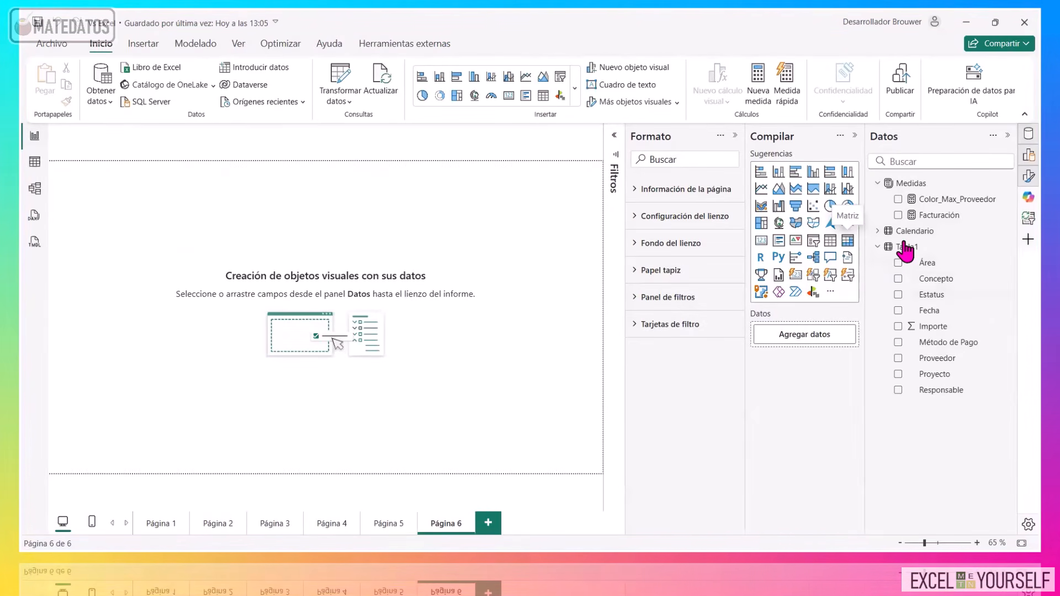
click(847, 240)
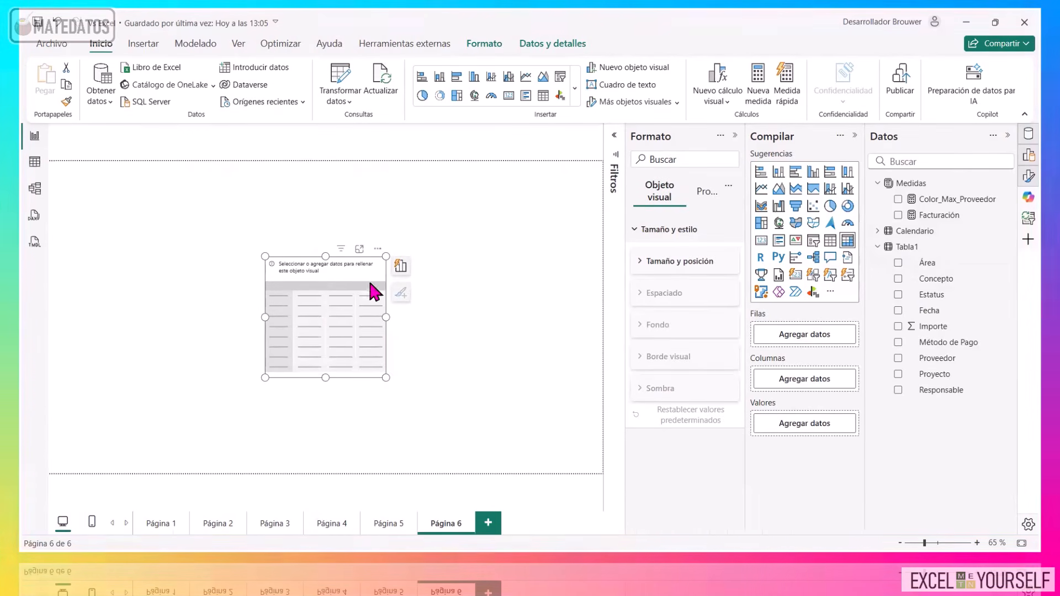
drag(294, 294, 280, 304)
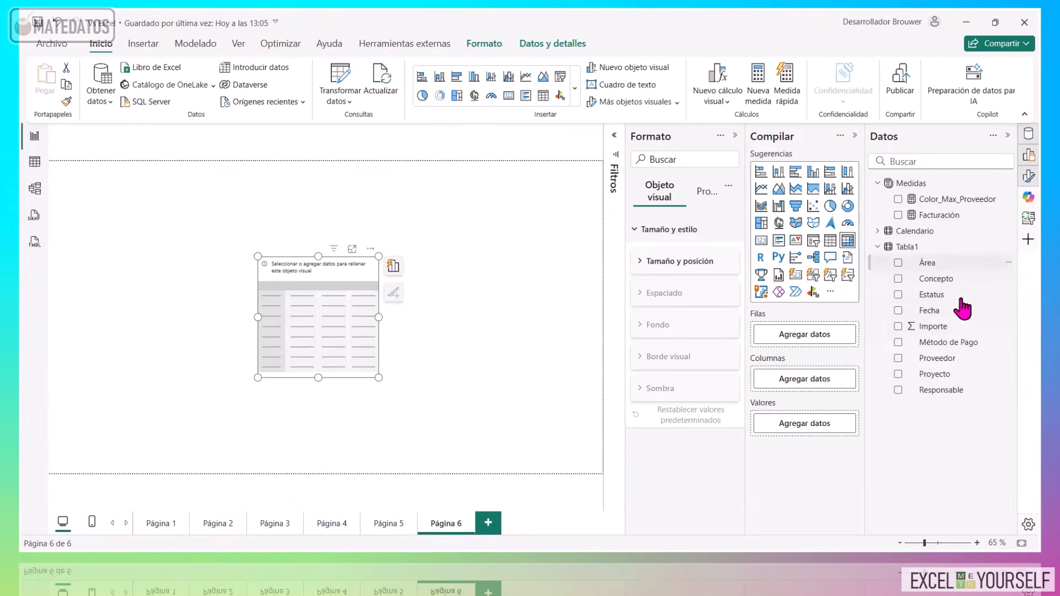
drag(975, 343, 839, 338)
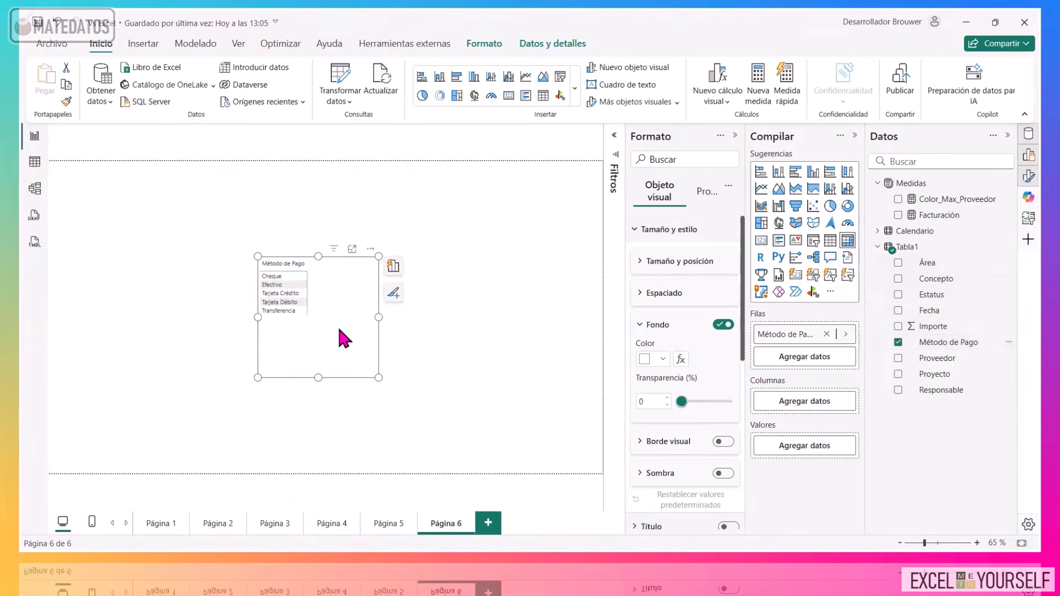
drag(939, 215, 817, 458)
drag(337, 346, 283, 343)
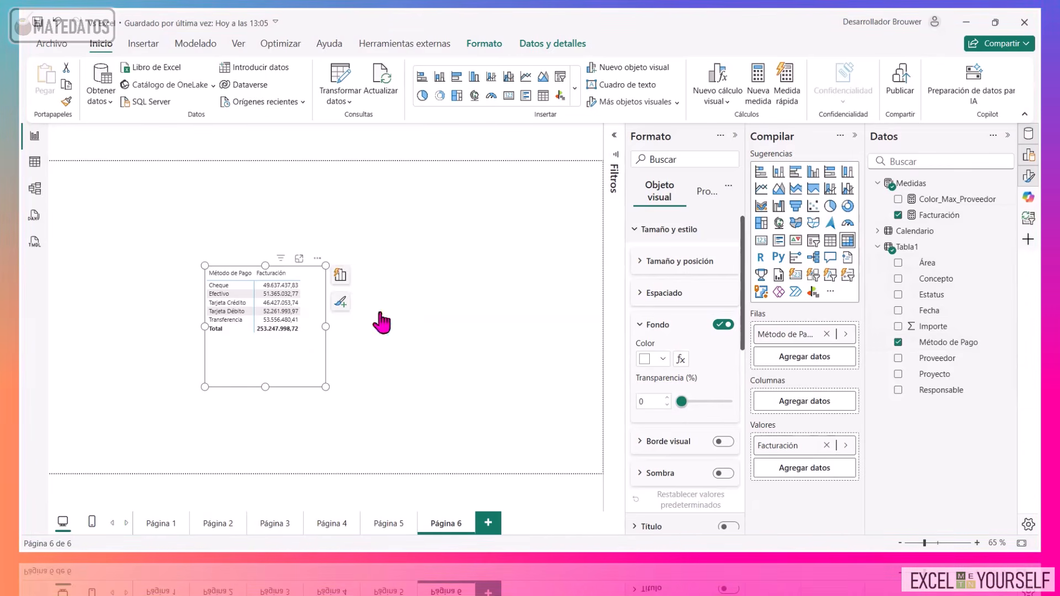
click(56, 44)
click(34, 46)
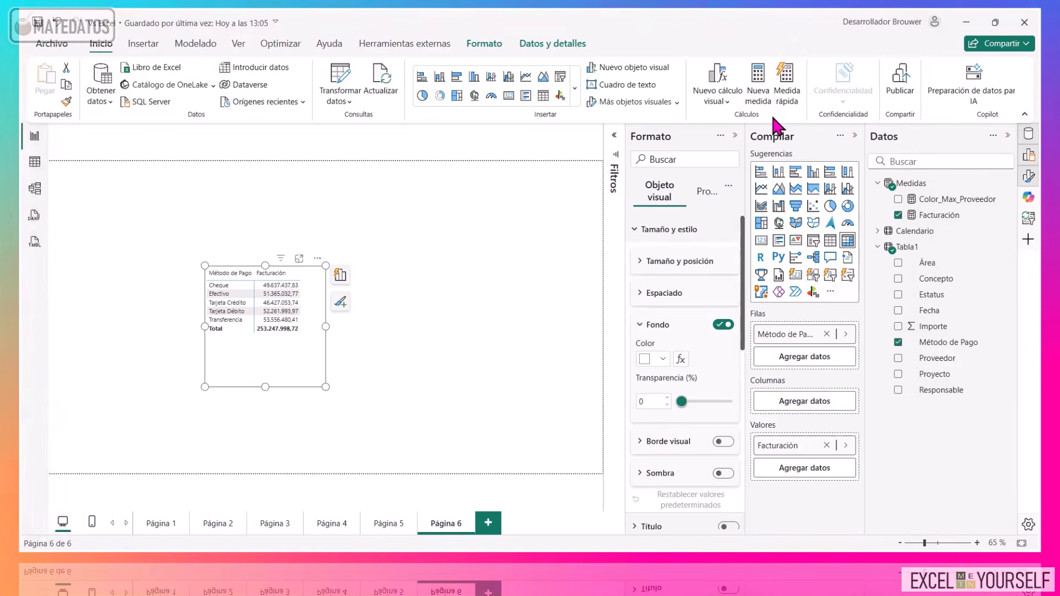
click(147, 46)
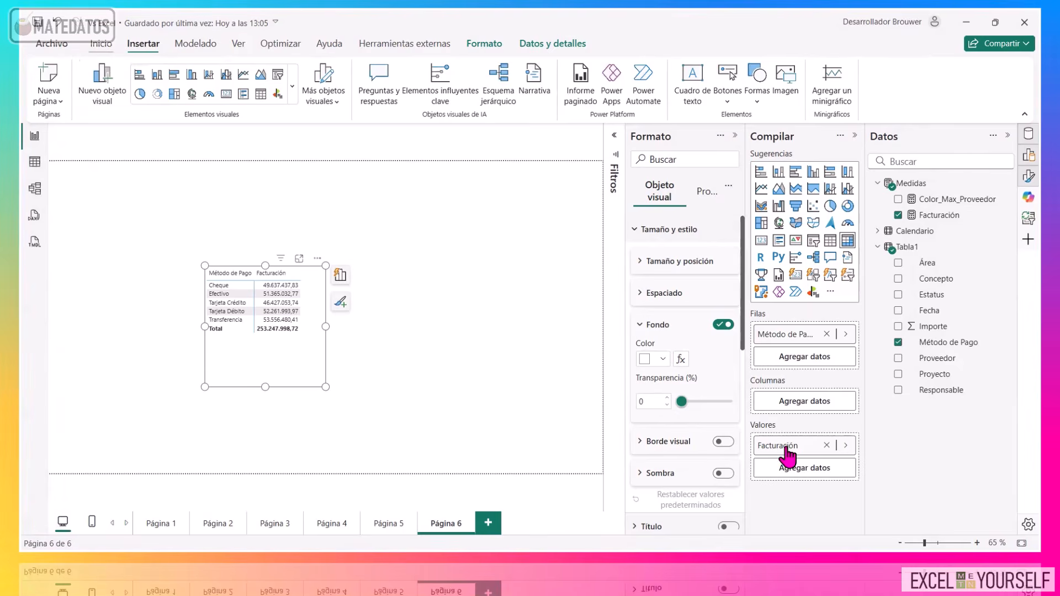
click(559, 47)
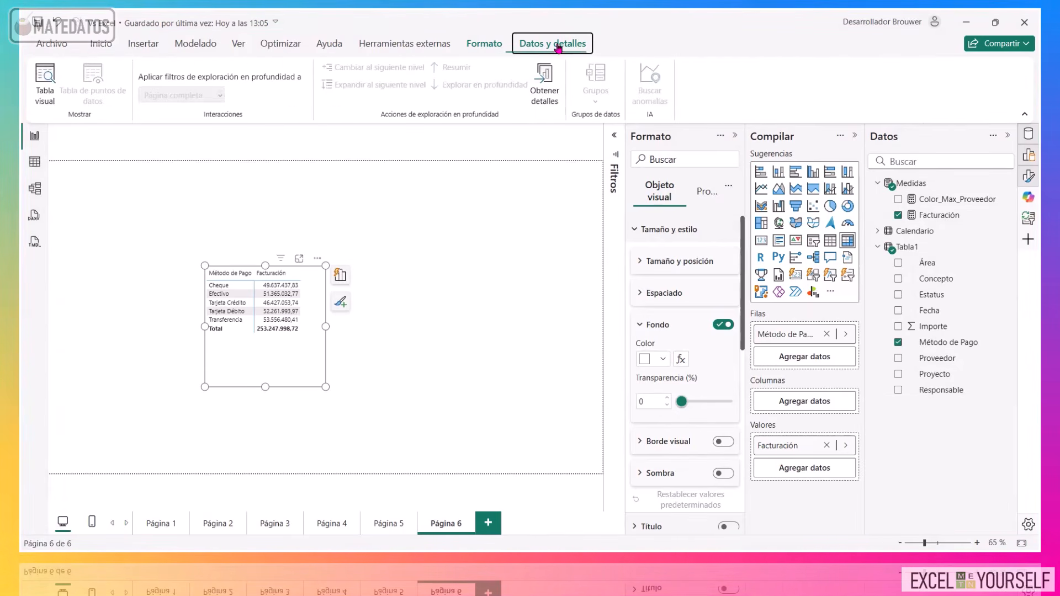
click(486, 46)
click(413, 47)
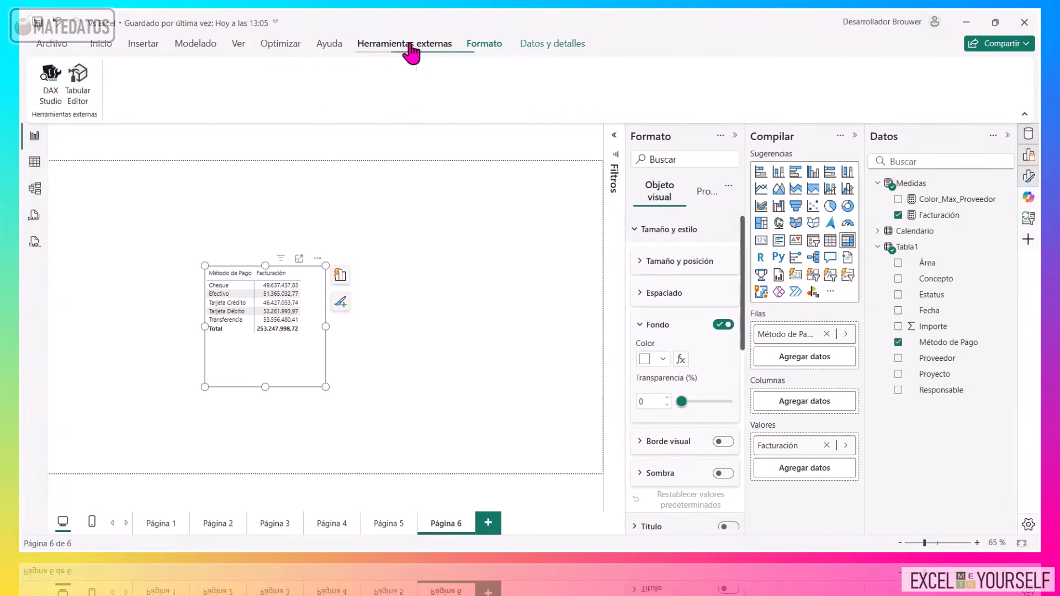
click(139, 48)
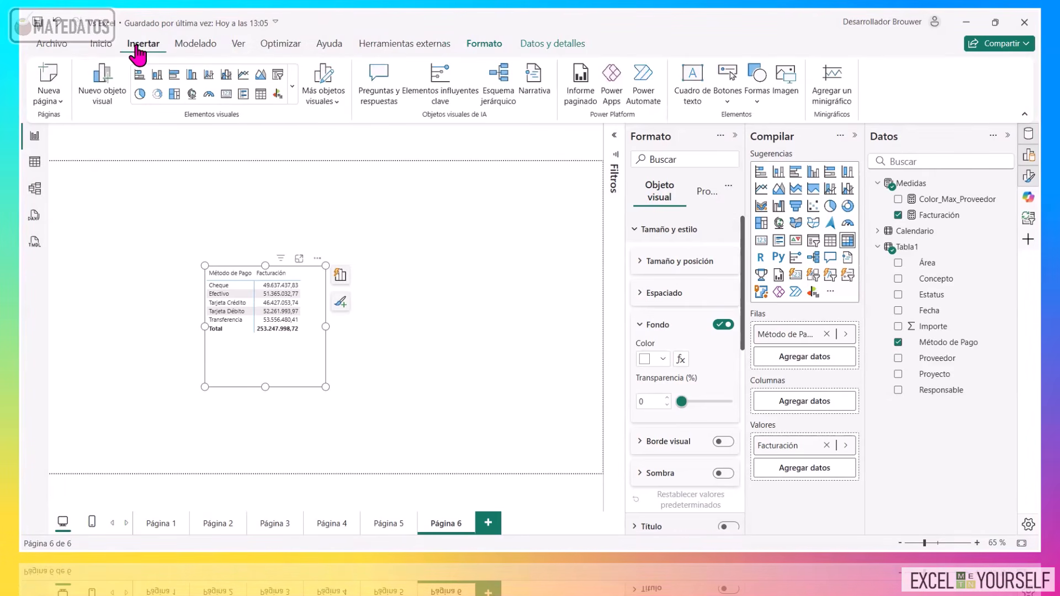
click(99, 45)
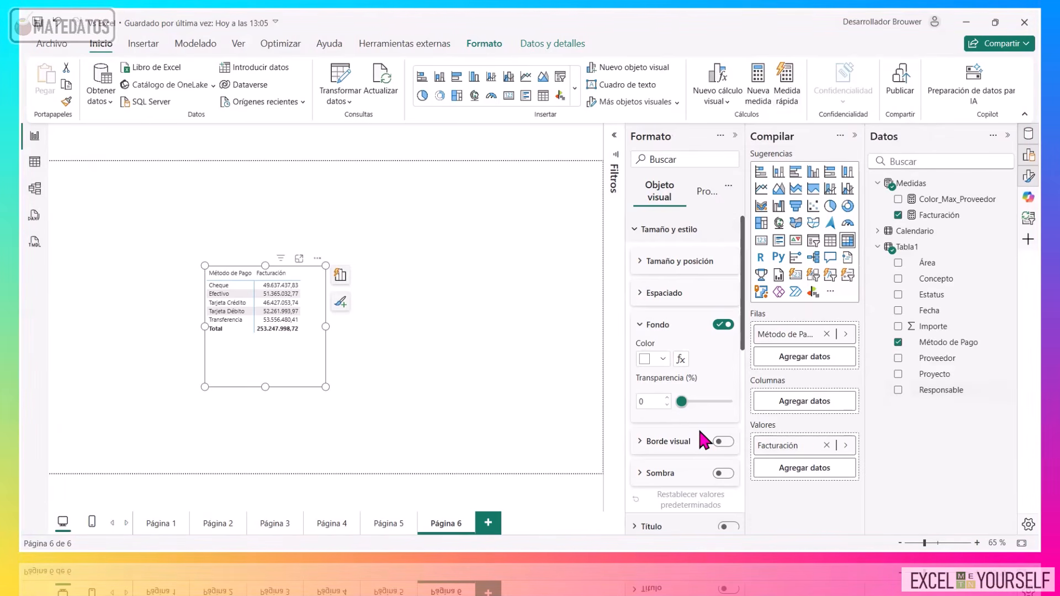
click(133, 47)
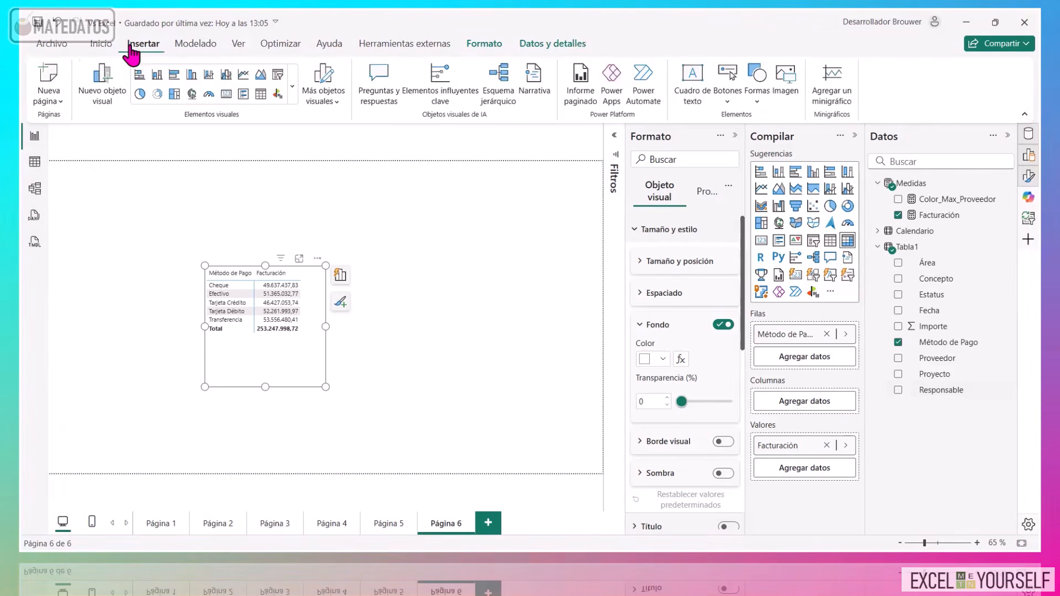
click(195, 47)
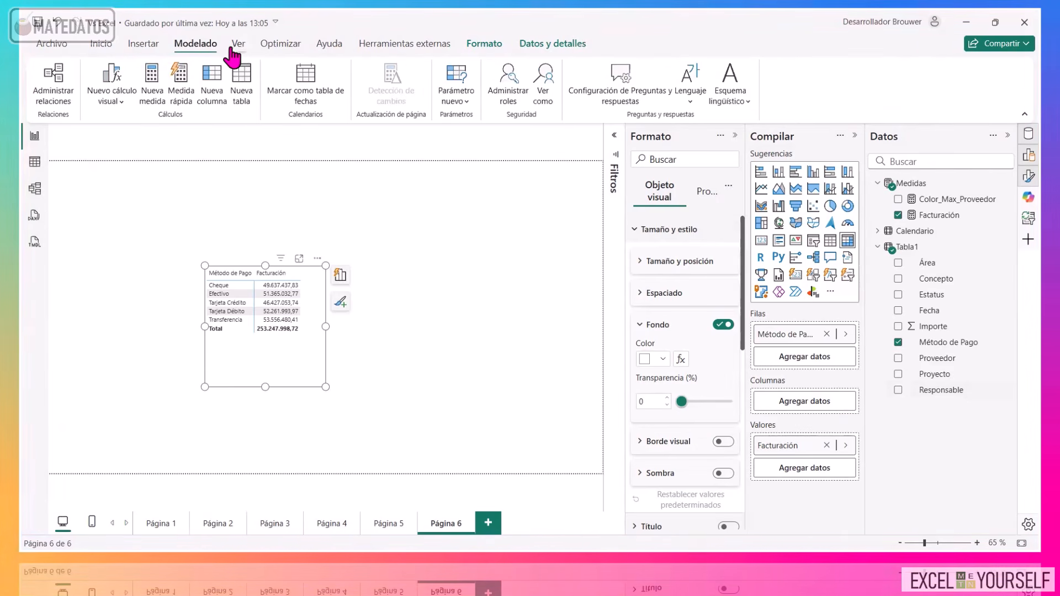
click(237, 47)
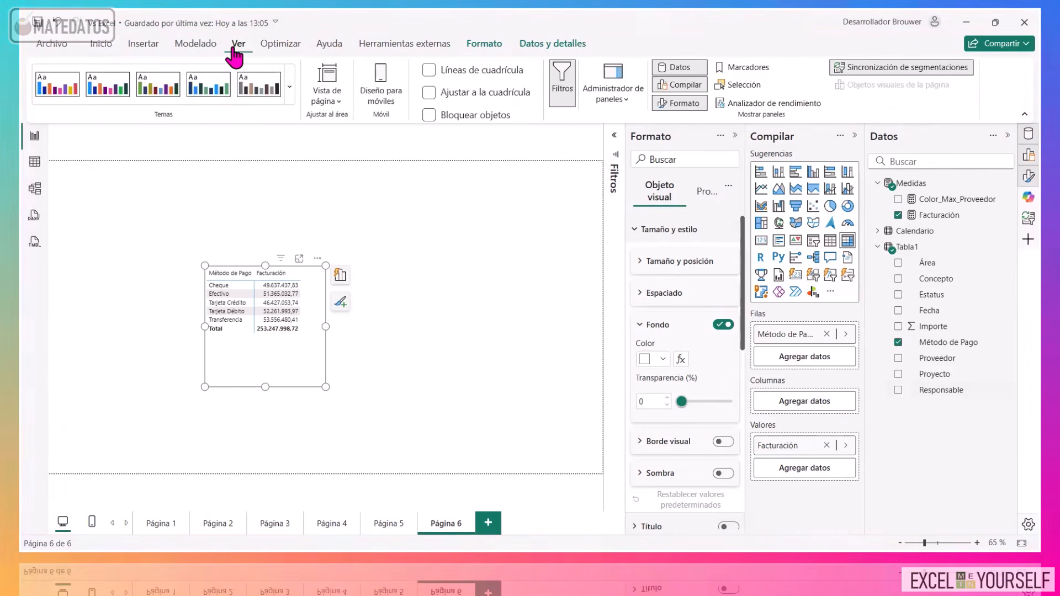
click(262, 49)
click(101, 50)
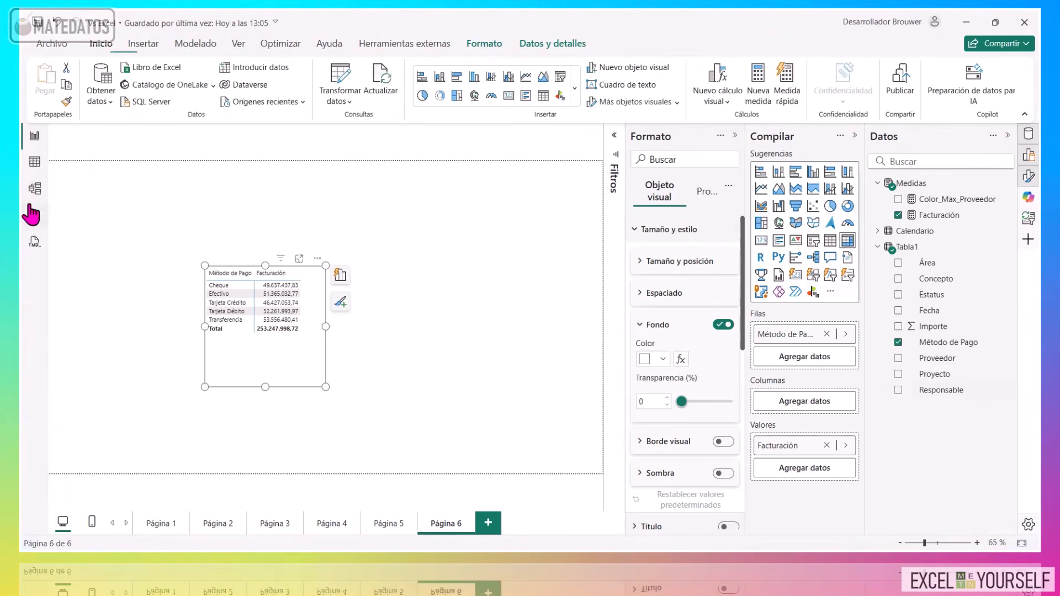
Start a new data group on Tabla1's Método de Pago column from the table view.
click(34, 165)
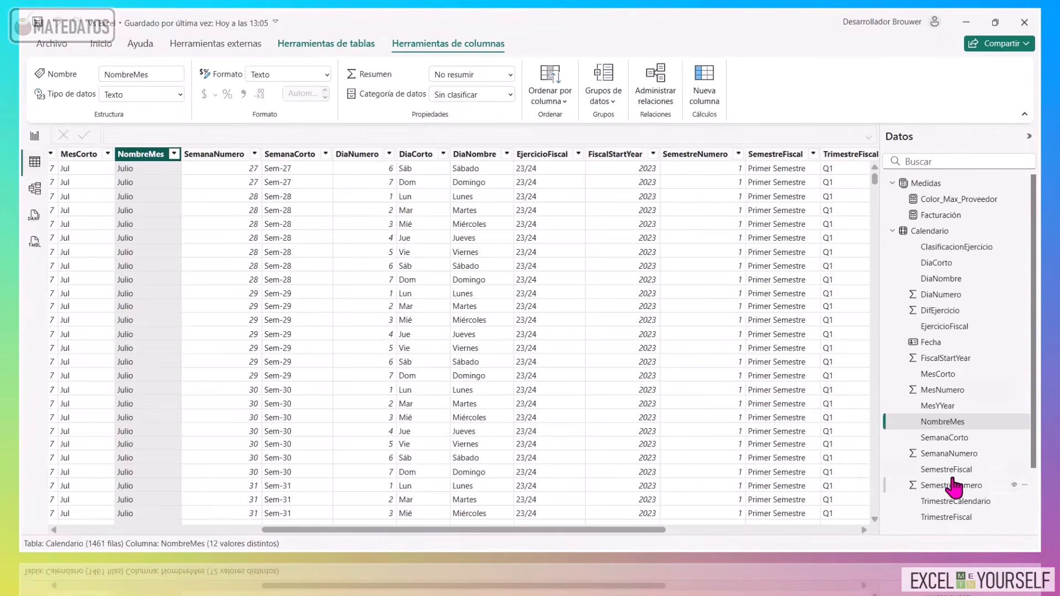
click(892, 231)
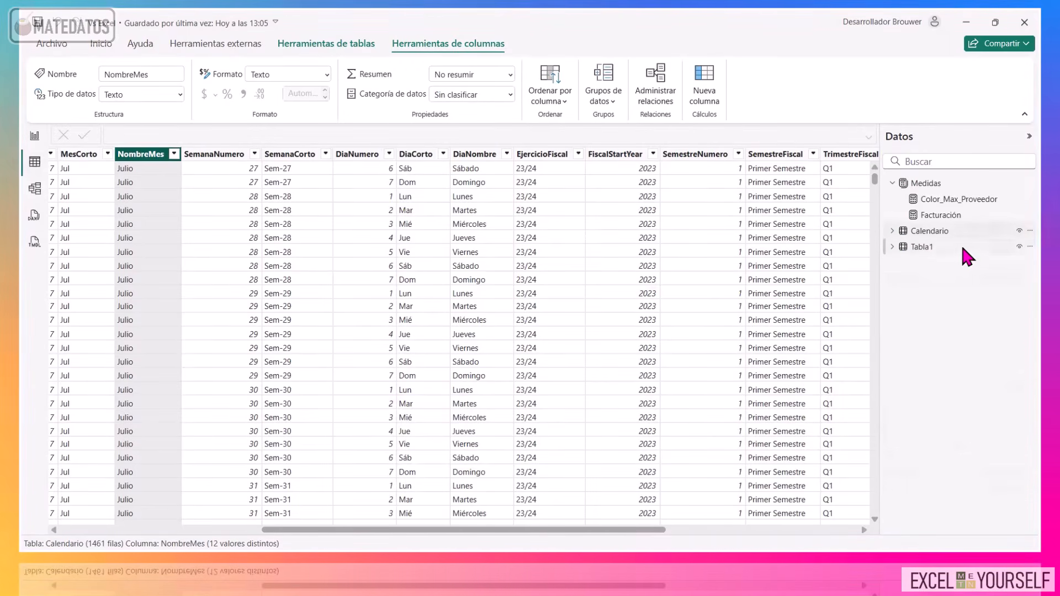
click(953, 250)
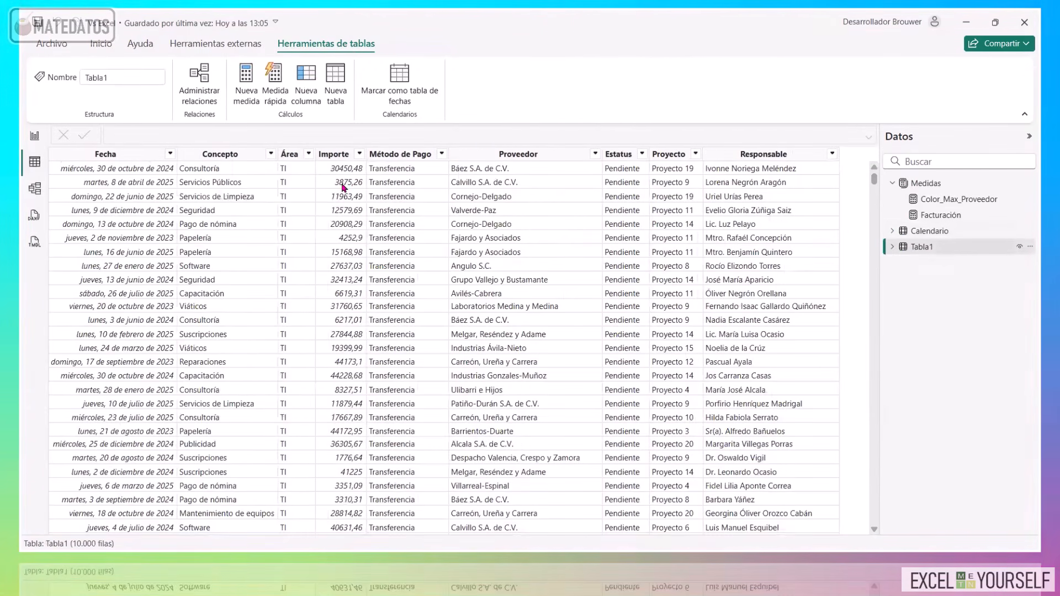
click(397, 154)
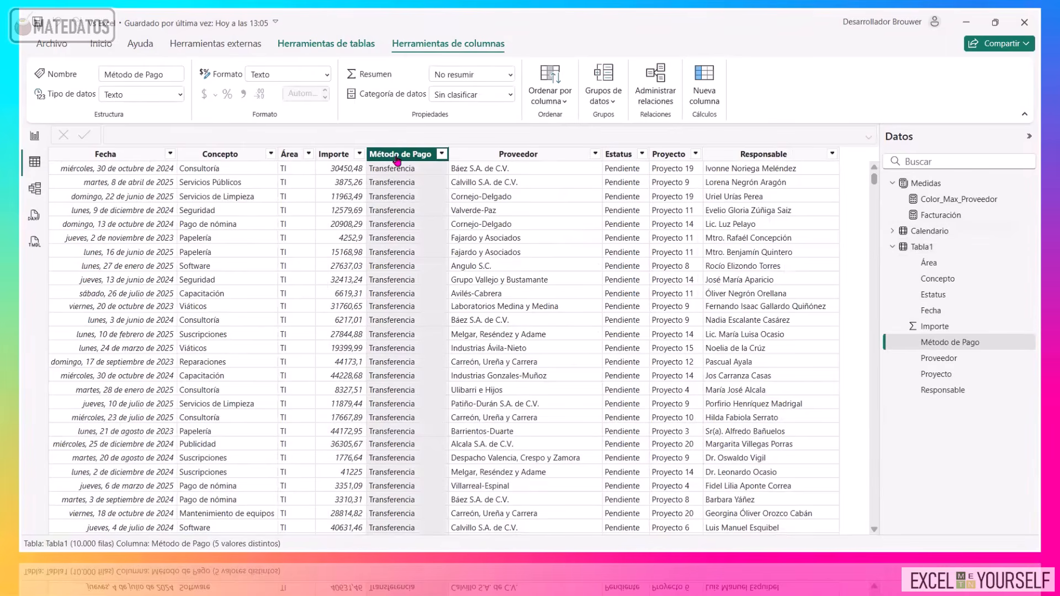
click(603, 100)
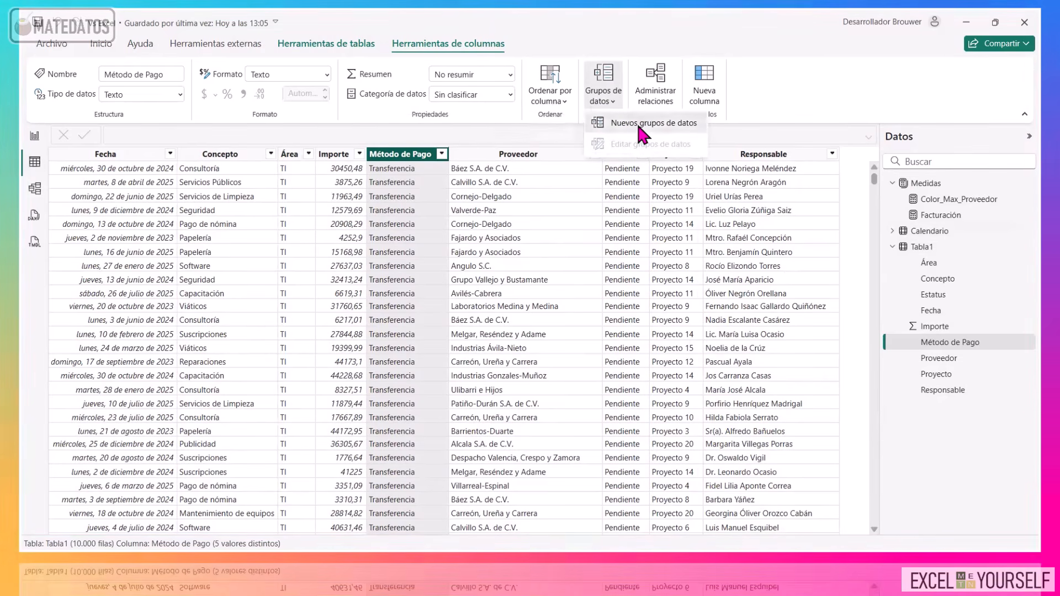
click(635, 122)
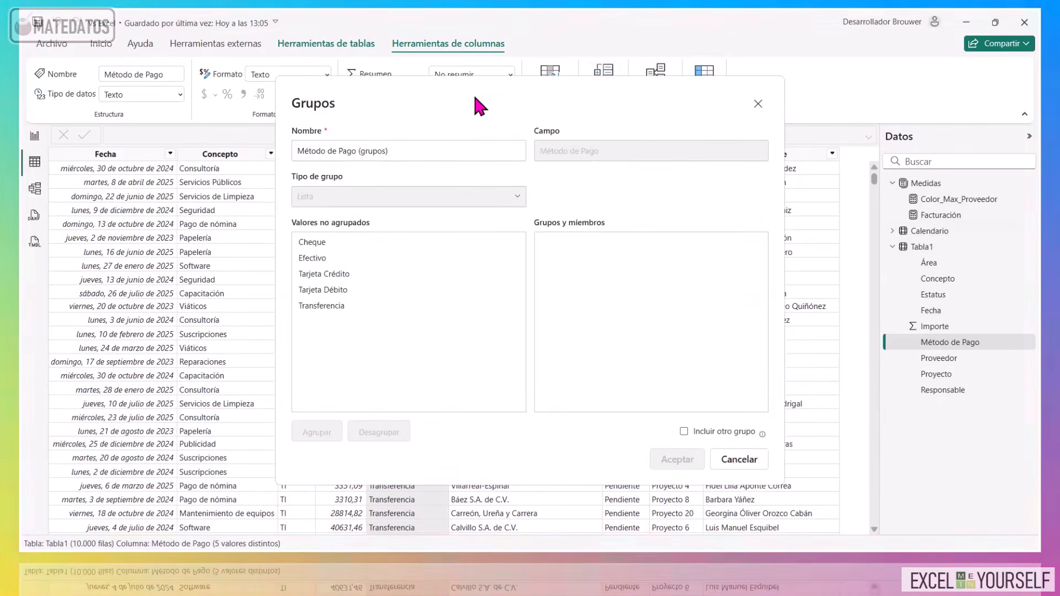
drag(474, 97, 339, 102)
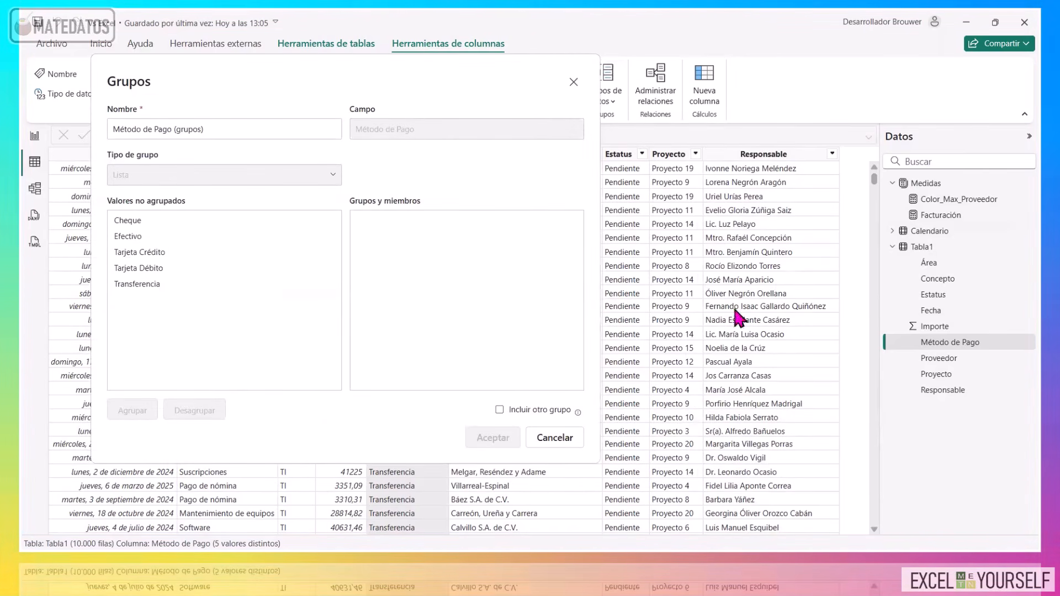
Group the values Tarjeta Crédito and Tarjeta Débito and name the group Tarjerta.
click(149, 252)
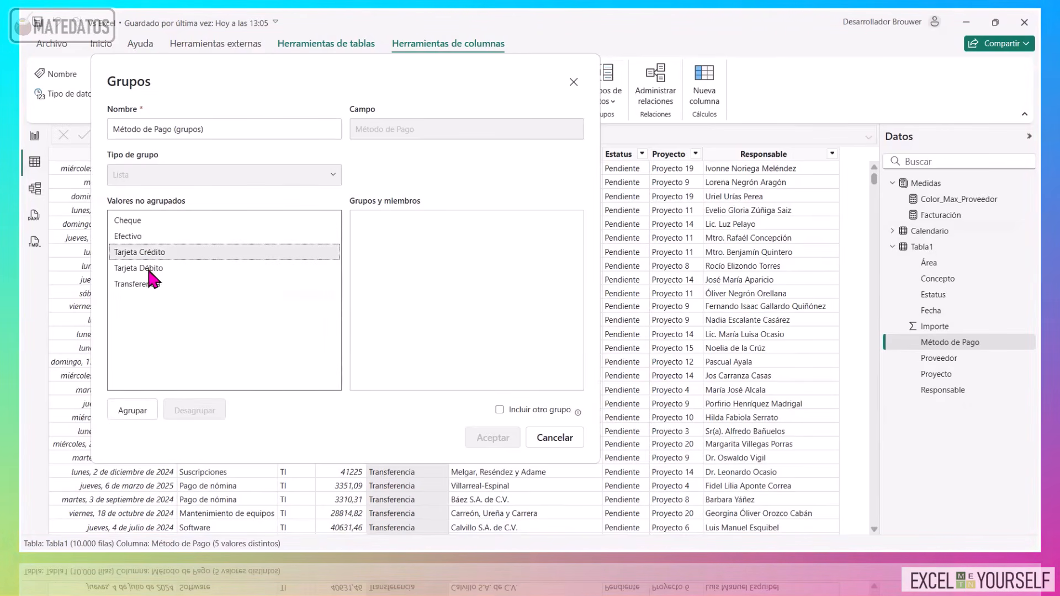
ctrl+click(148, 268)
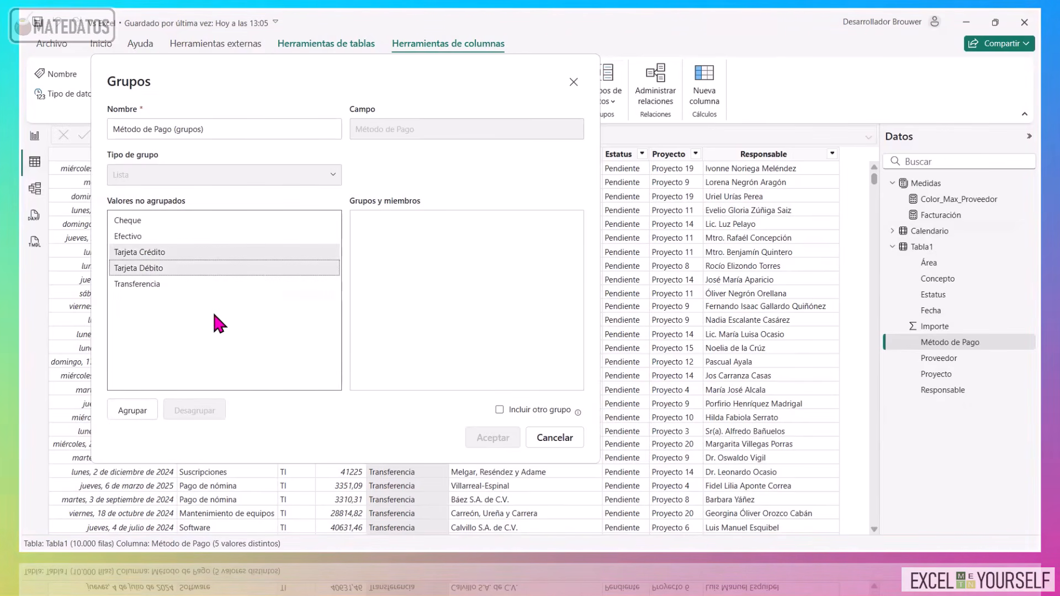
click(141, 418)
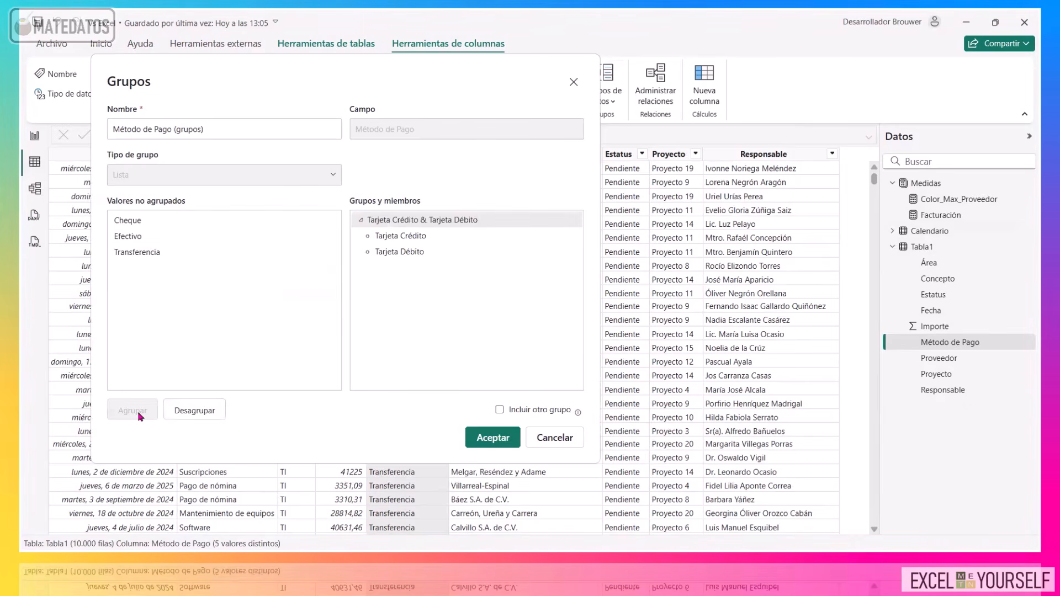
click(356, 276)
key(F2)
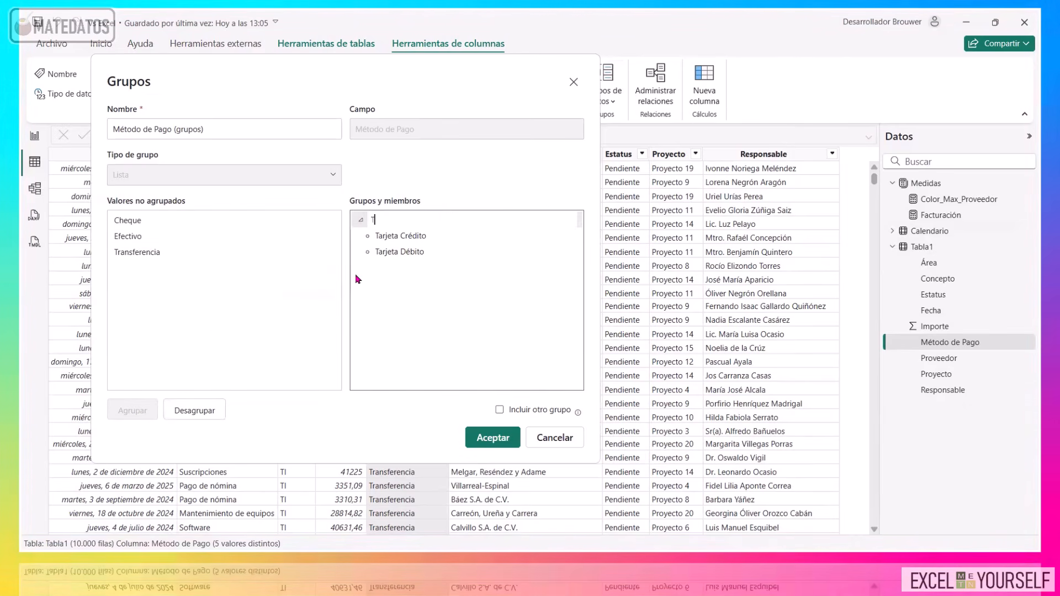
text(Tarjerta)
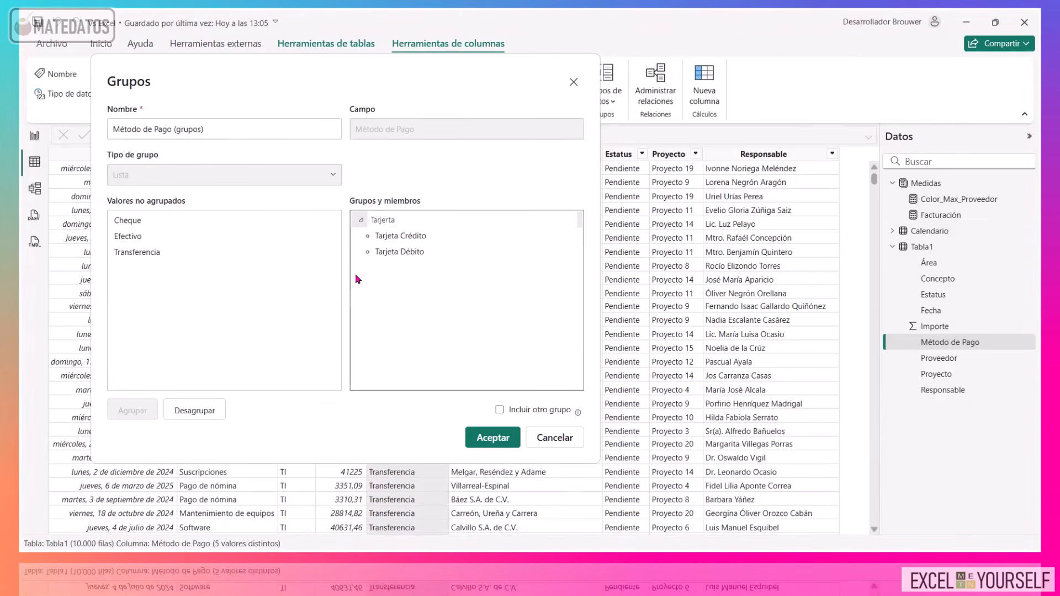
key(Return)
Group Cheque, Efectivo and Transferencia as Otros medios de pago and accept the new grouping of Método de Pago.
click(145, 220)
drag(141, 215, 142, 252)
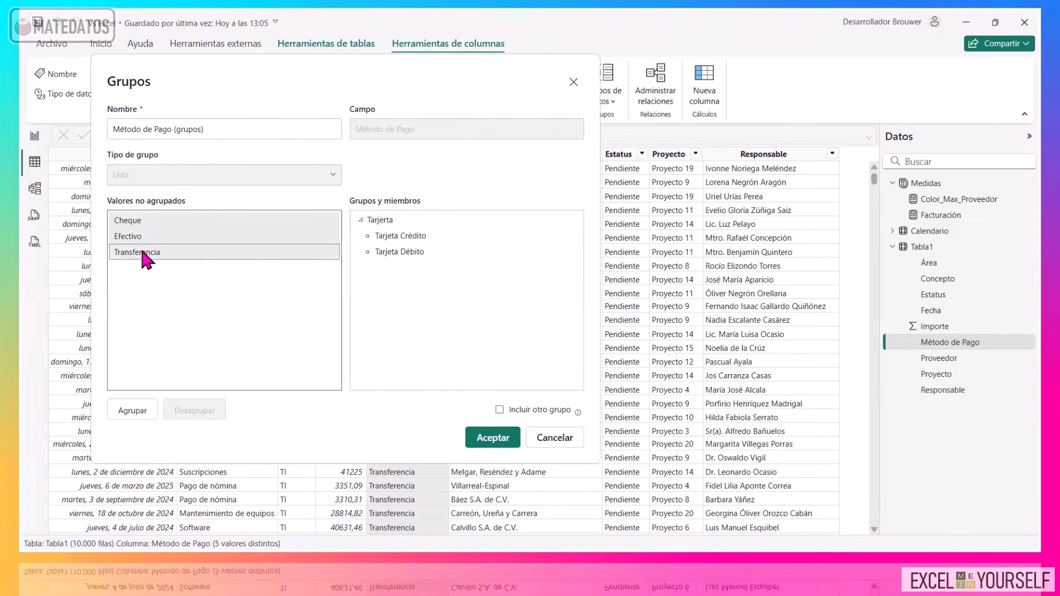
click(132, 411)
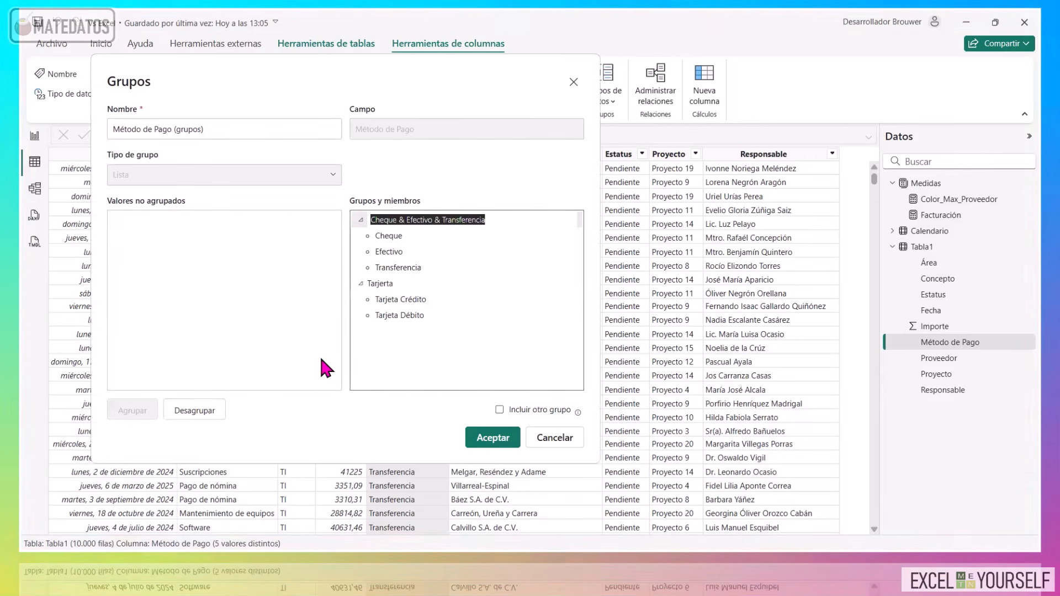
text(Otros medios de pa)
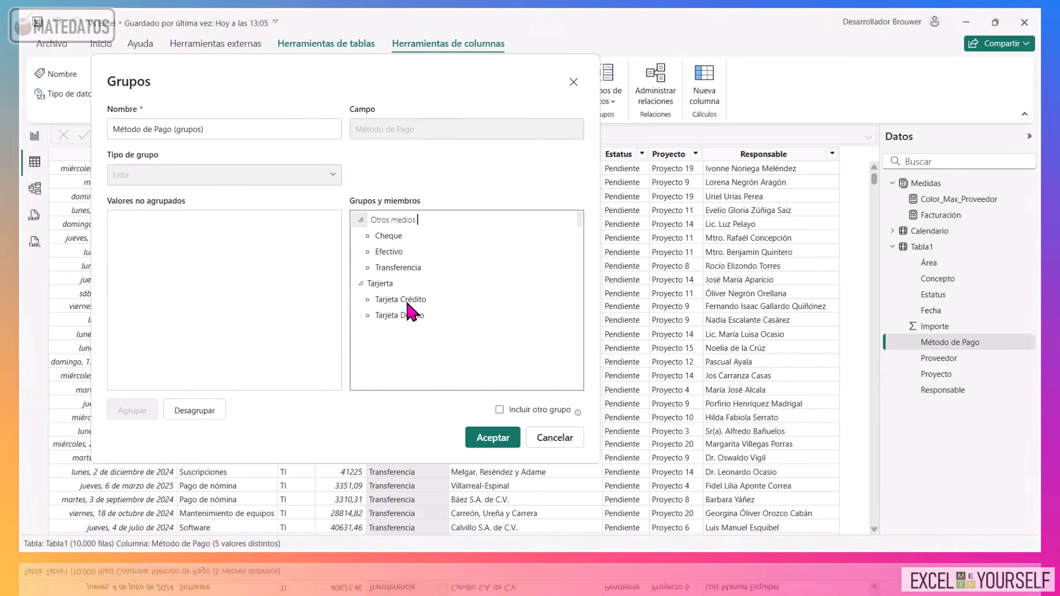
text(go)
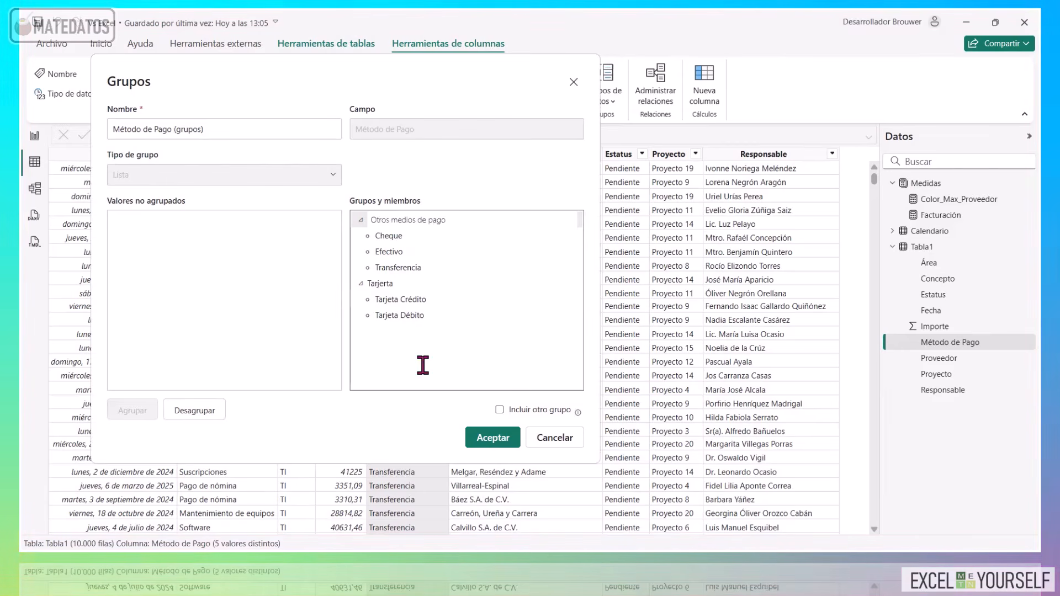
click(423, 365)
click(493, 439)
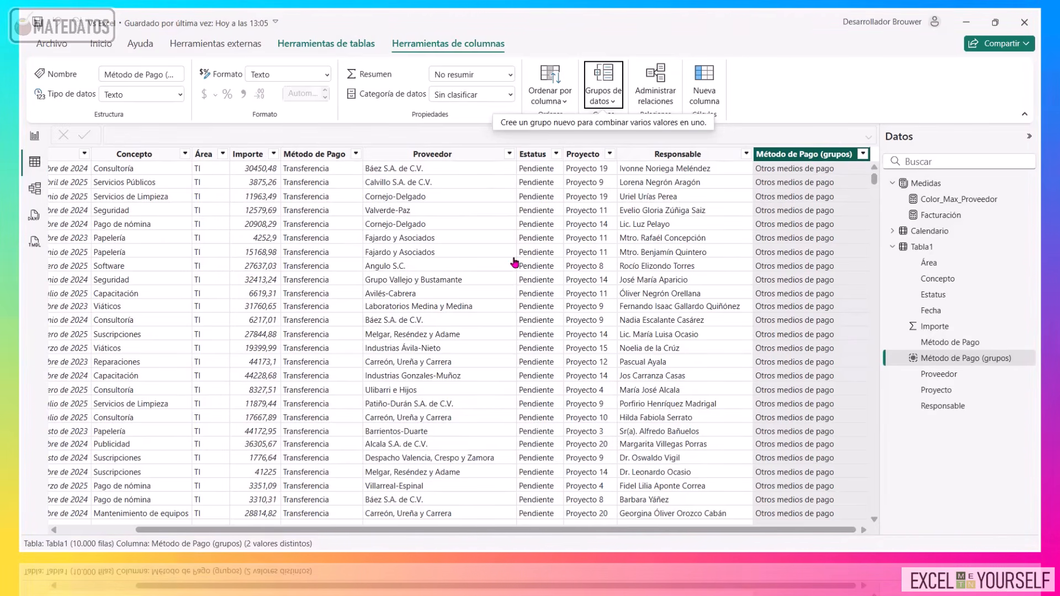
Add Método de Pago (grupos) above Método de Pago in the report matrix's rows and expand all groups in focus mode.
click(34, 135)
drag(312, 367, 334, 350)
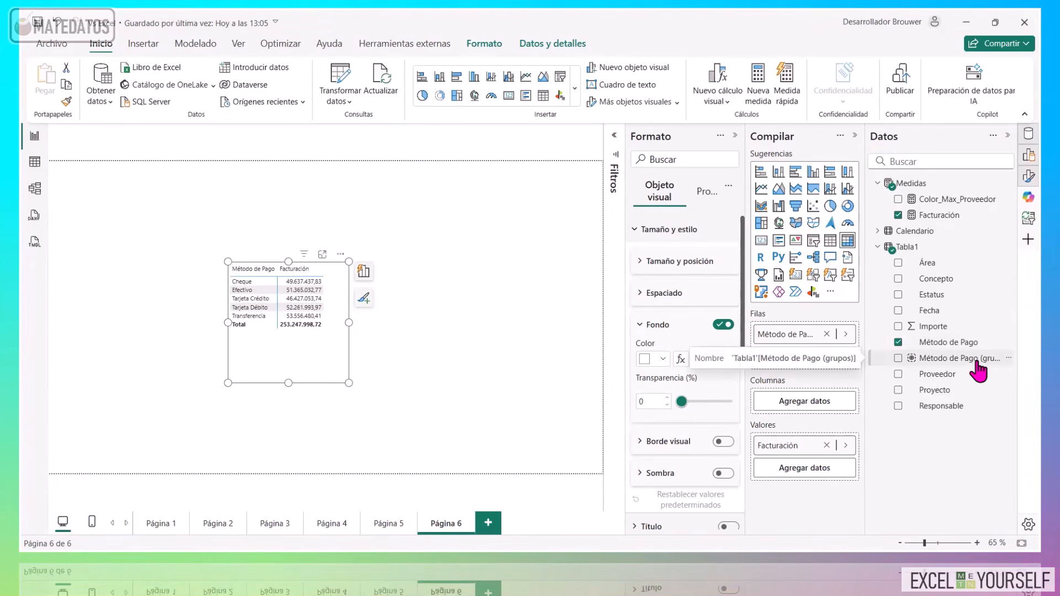
drag(899, 362, 823, 334)
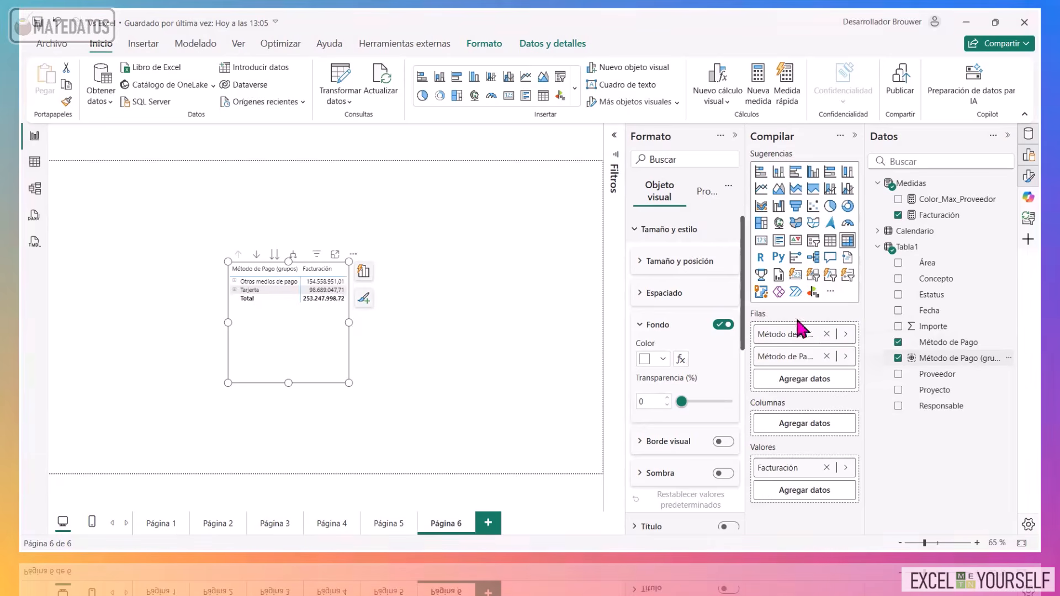
click(335, 256)
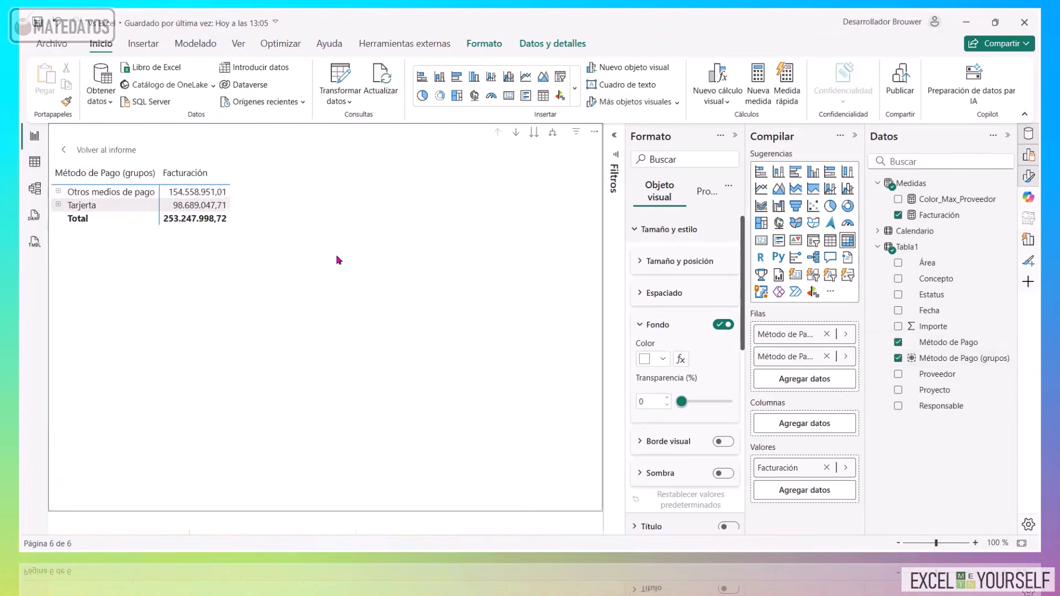
click(552, 134)
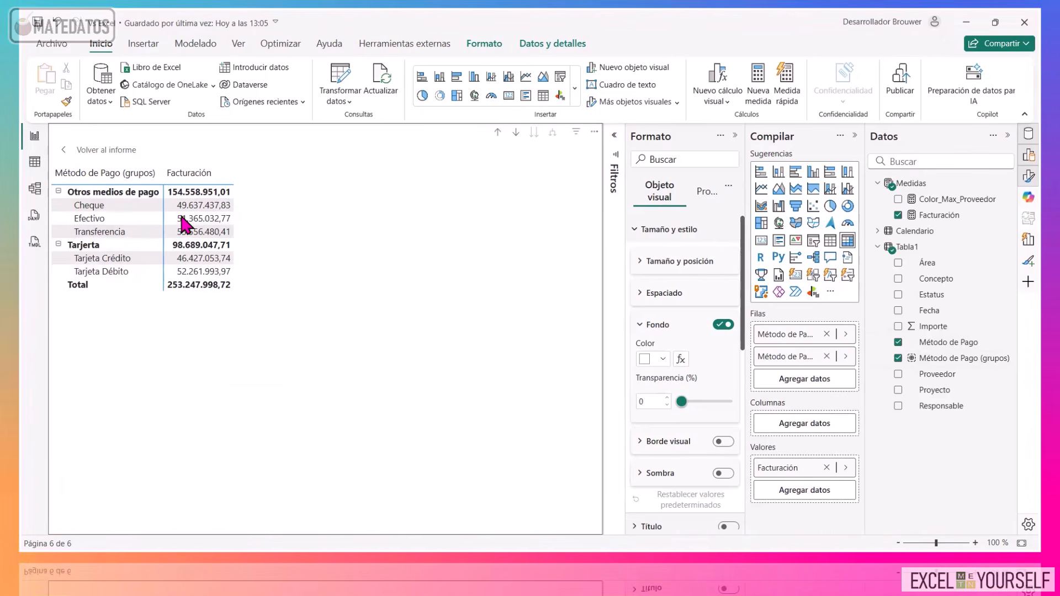
Remove Método de Pago from the matrix rows and review the Método de Pago (grupos) column in the model and table views.
click(827, 356)
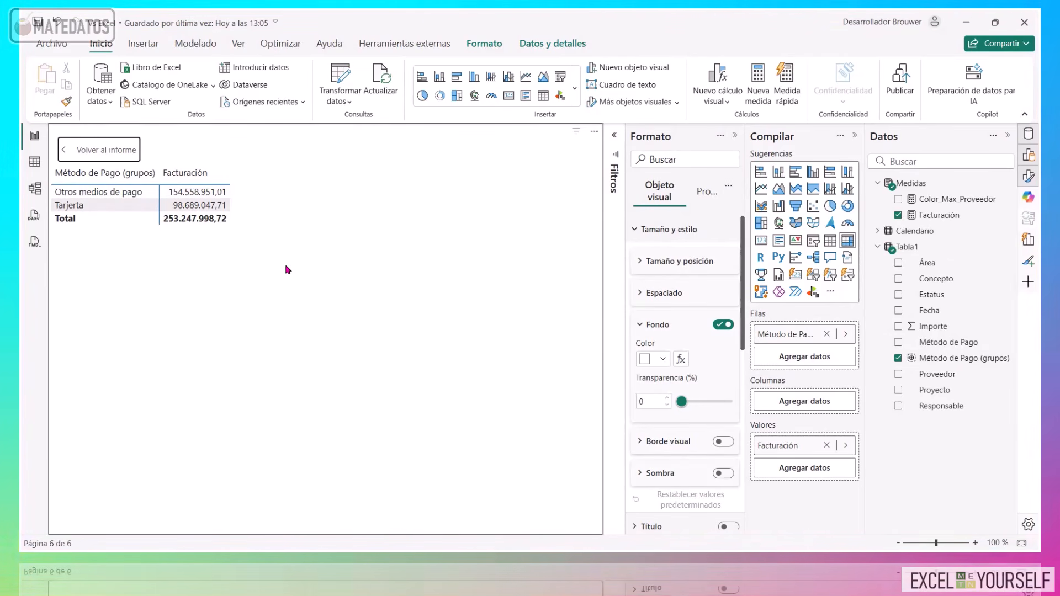
click(29, 190)
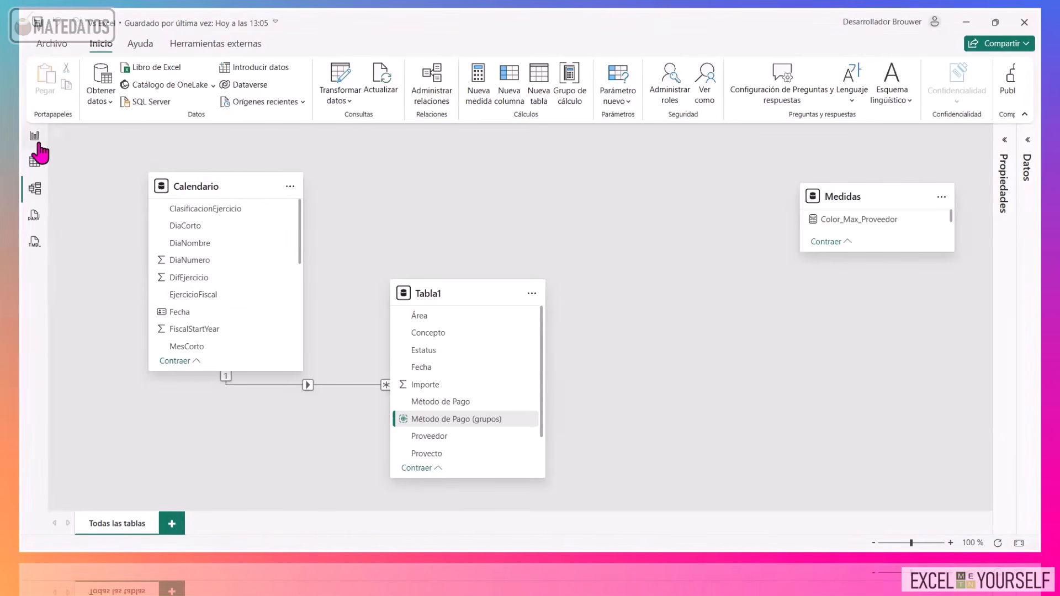
click(34, 162)
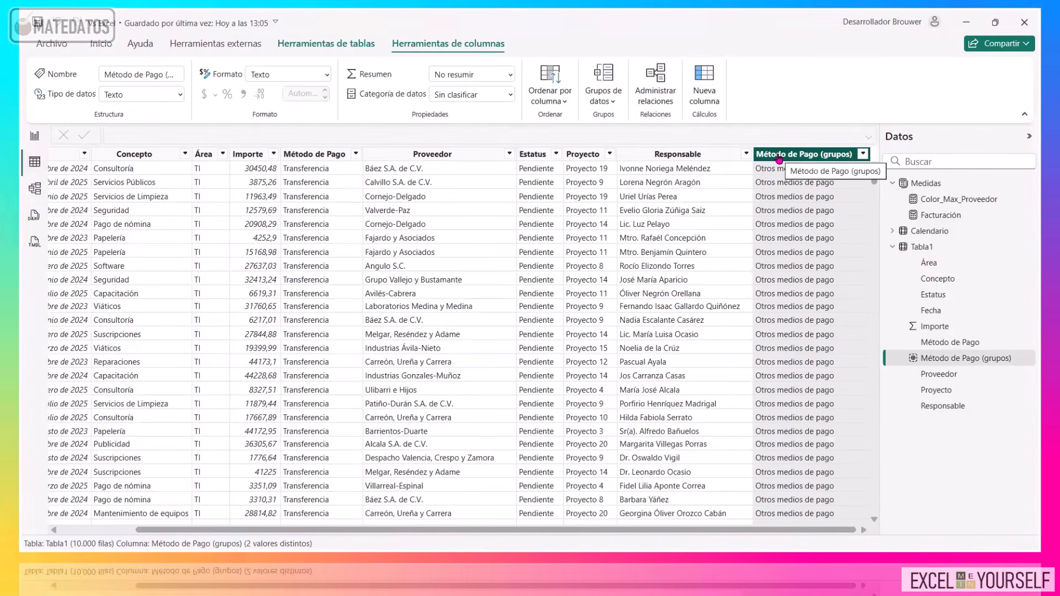
click(34, 189)
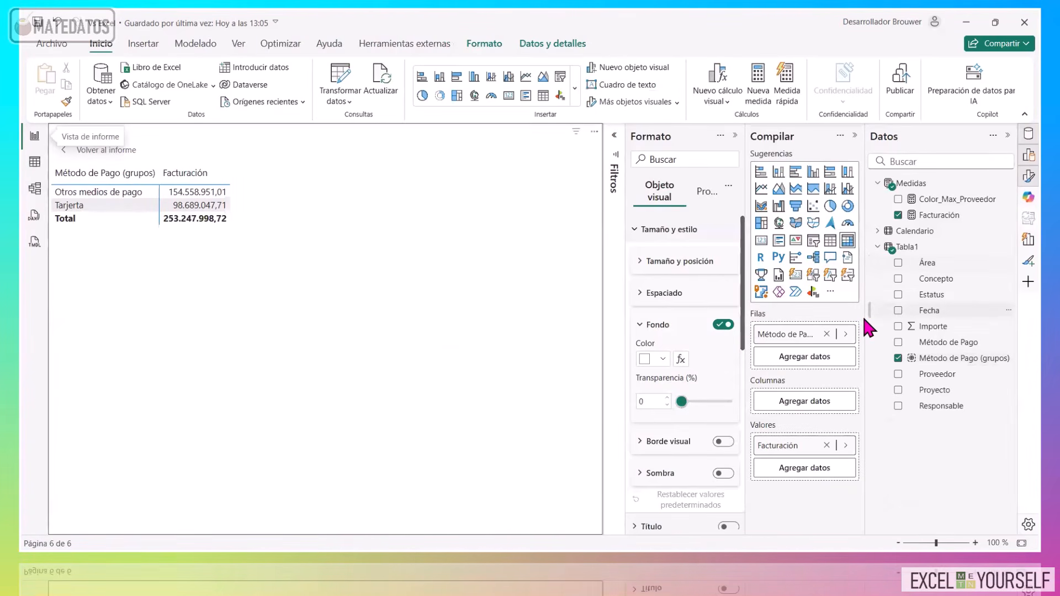
Add Método de Pago back to the matrix rows below Método de Pago (grupos).
drag(953, 343, 818, 346)
drag(935, 345, 832, 355)
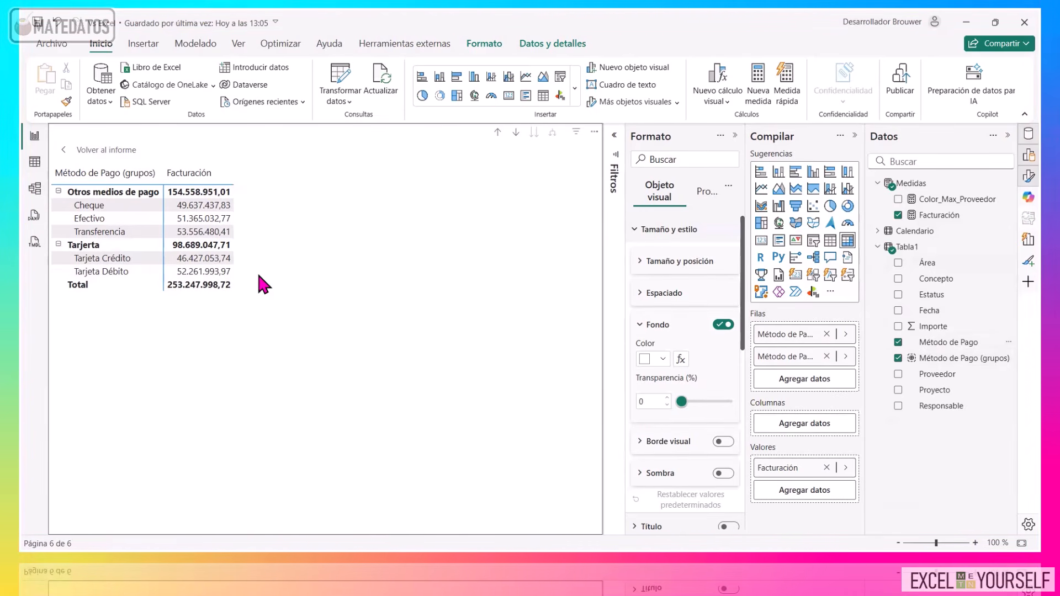
Expand the Calendario table to show its fields for the matrix.
click(891, 233)
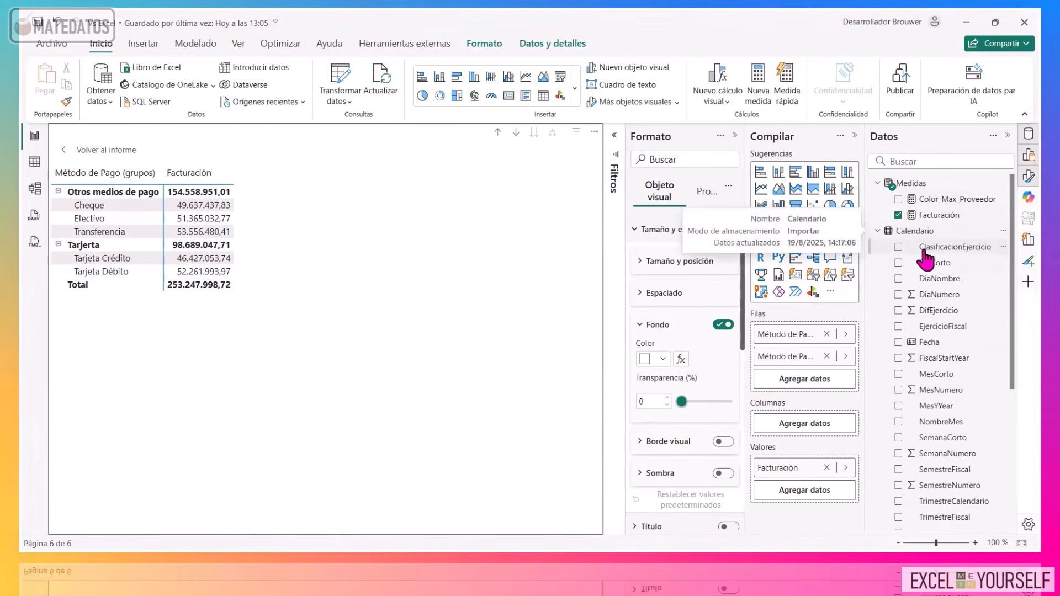